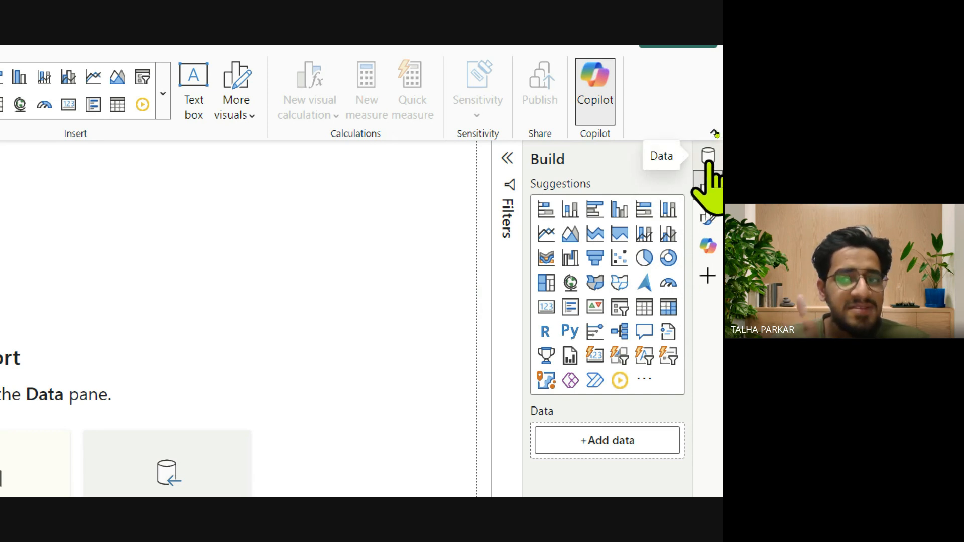
# Show the Data and Format panes alongside the Build pane.
pyautogui.click(708, 158)
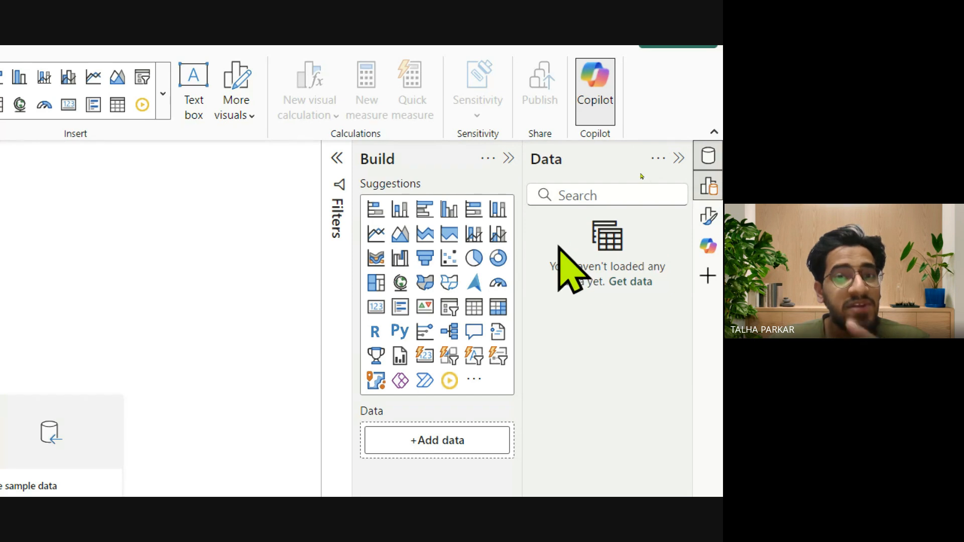
pyautogui.click(709, 188)
pyautogui.click(709, 188)
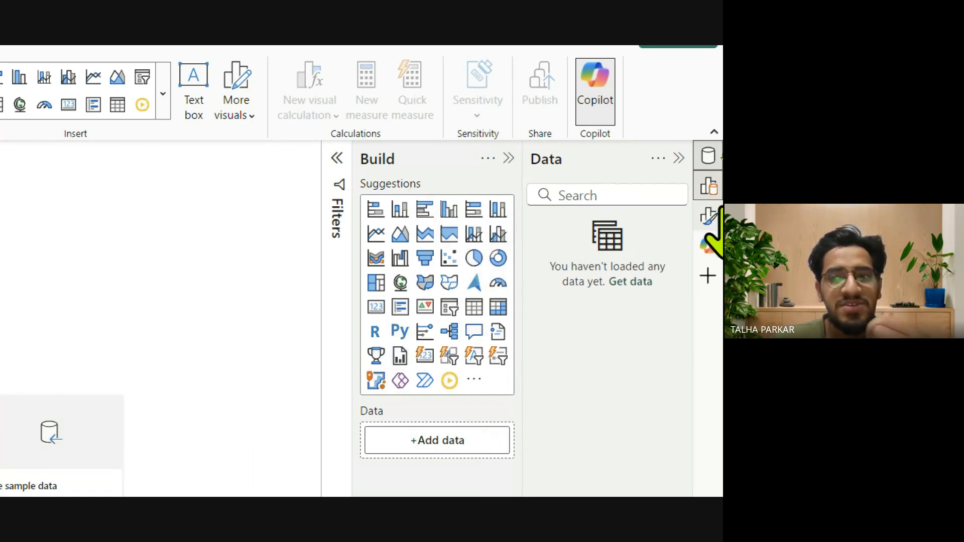
pyautogui.click(709, 216)
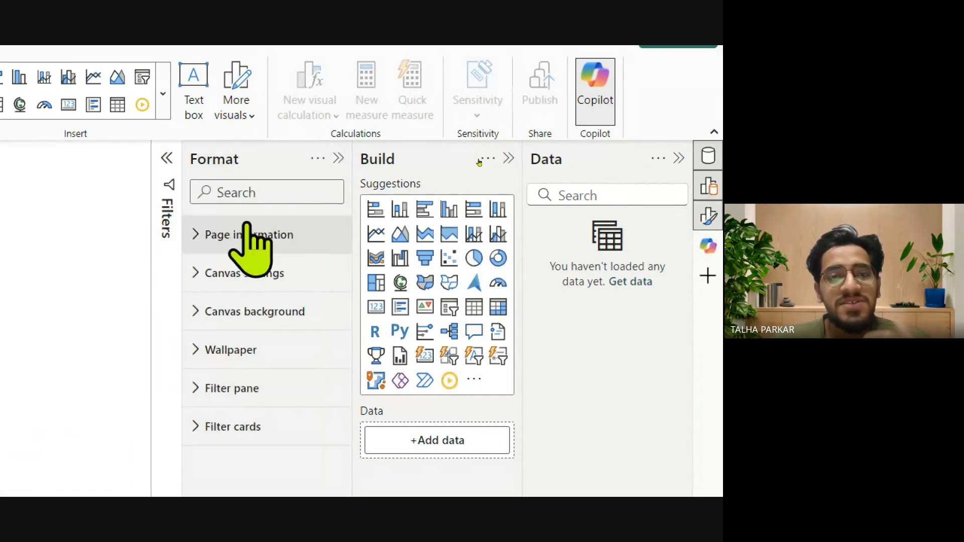
# Collapse the Format, Build and Data panes and expand the Filters pane.
pyautogui.click(338, 158)
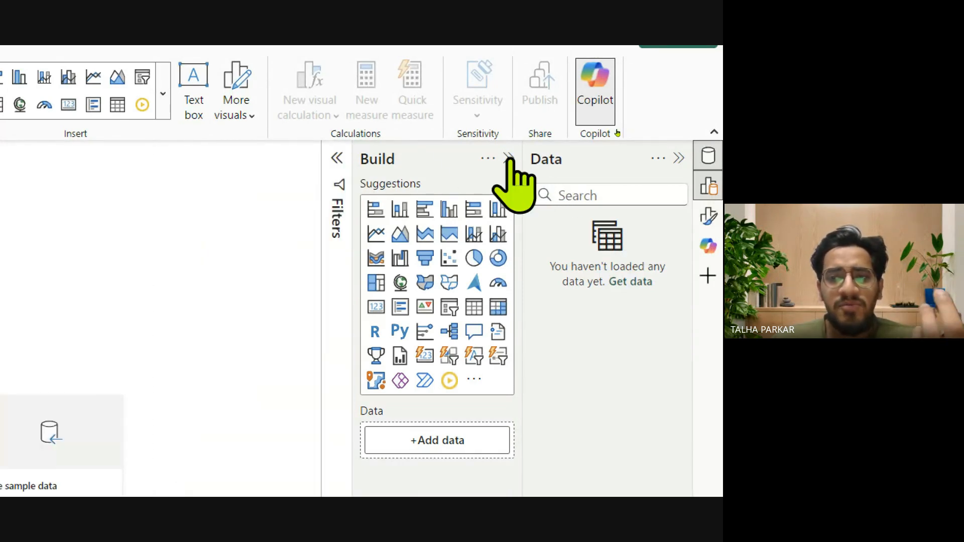
pyautogui.click(508, 159)
pyautogui.click(679, 159)
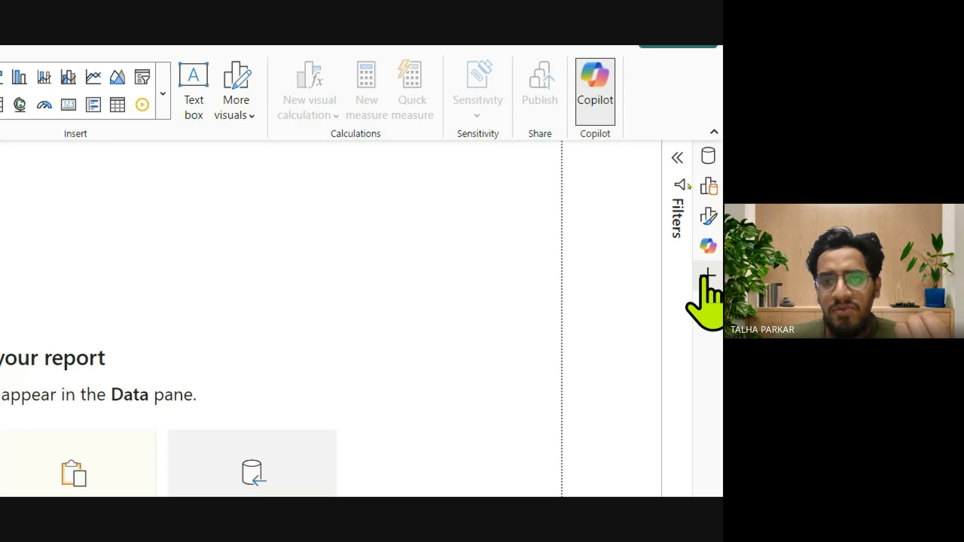
pyautogui.click(678, 158)
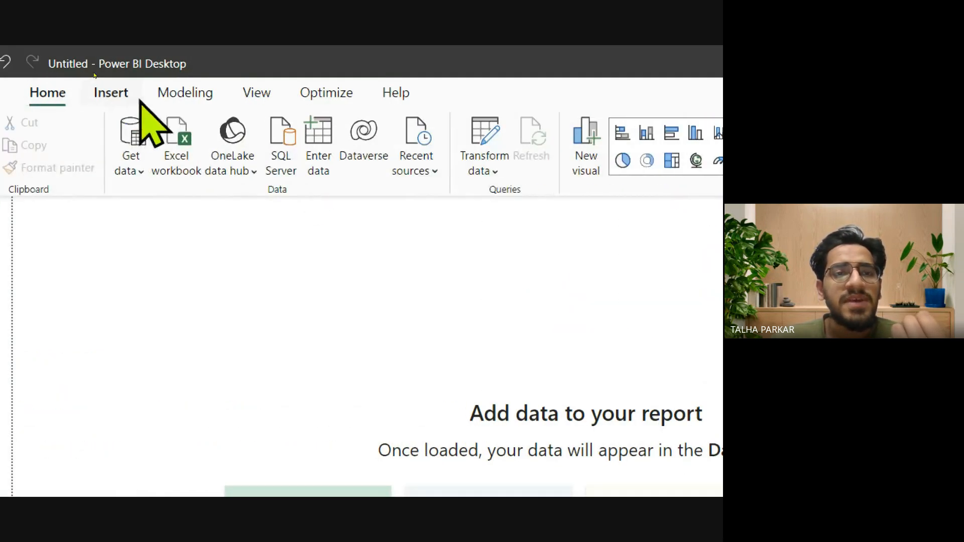
# Show and hide the Bookmarks, Selection, Performance analyzer and Copilot panes one after another.
pyautogui.click(242, 90)
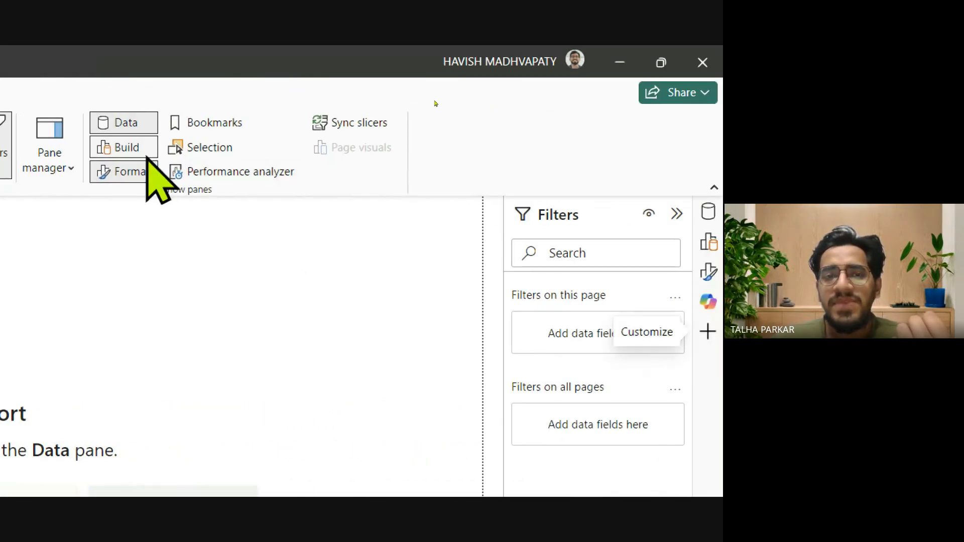
pyautogui.click(209, 122)
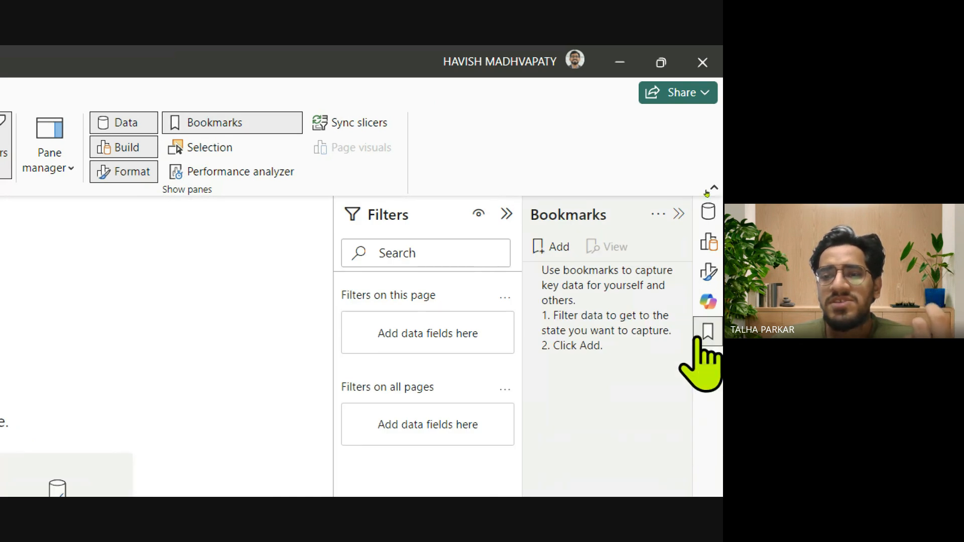
pyautogui.click(195, 124)
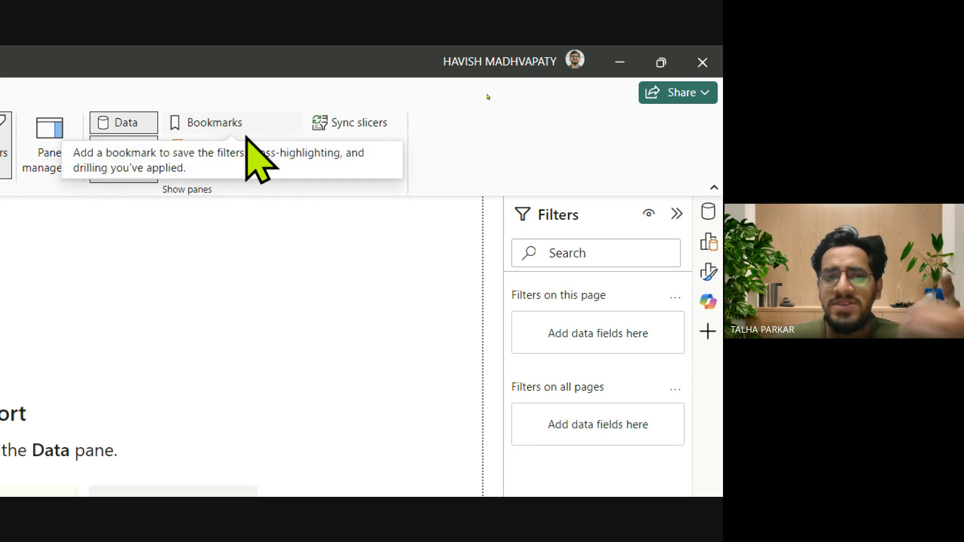
pyautogui.click(235, 149)
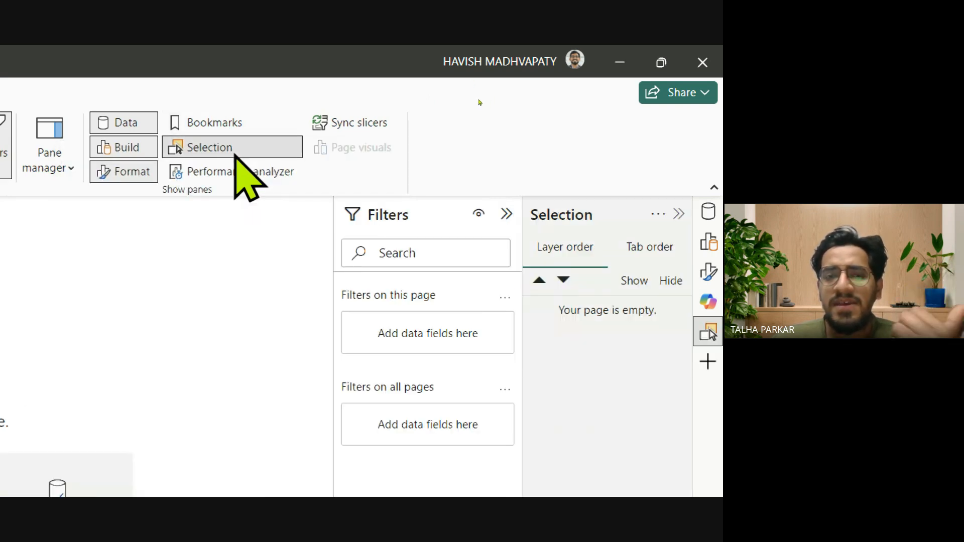
pyautogui.click(235, 151)
pyautogui.click(240, 172)
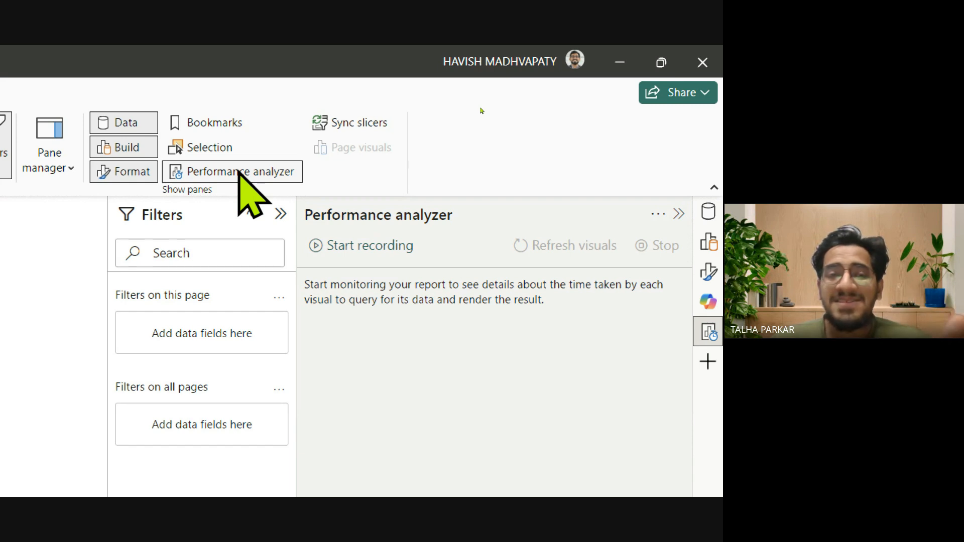
pyautogui.click(239, 172)
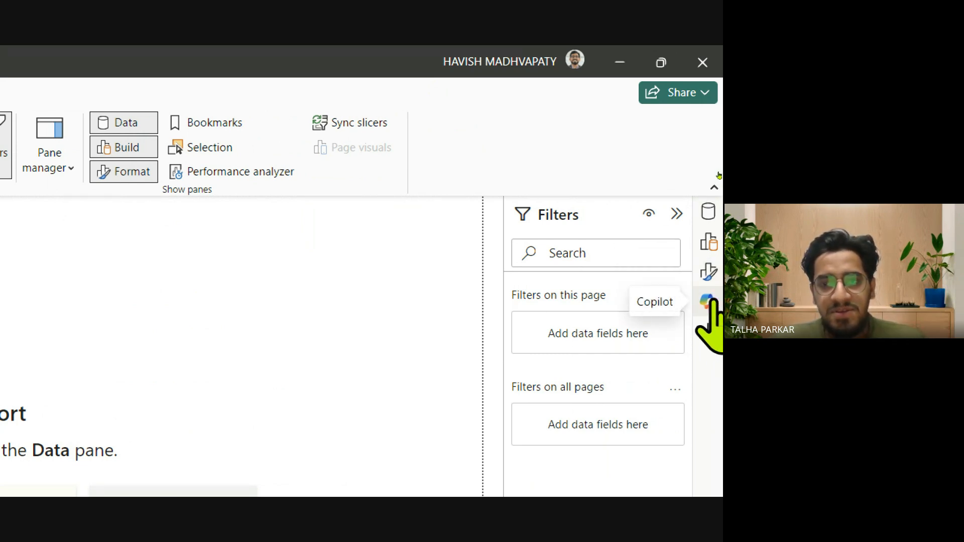
pyautogui.click(709, 301)
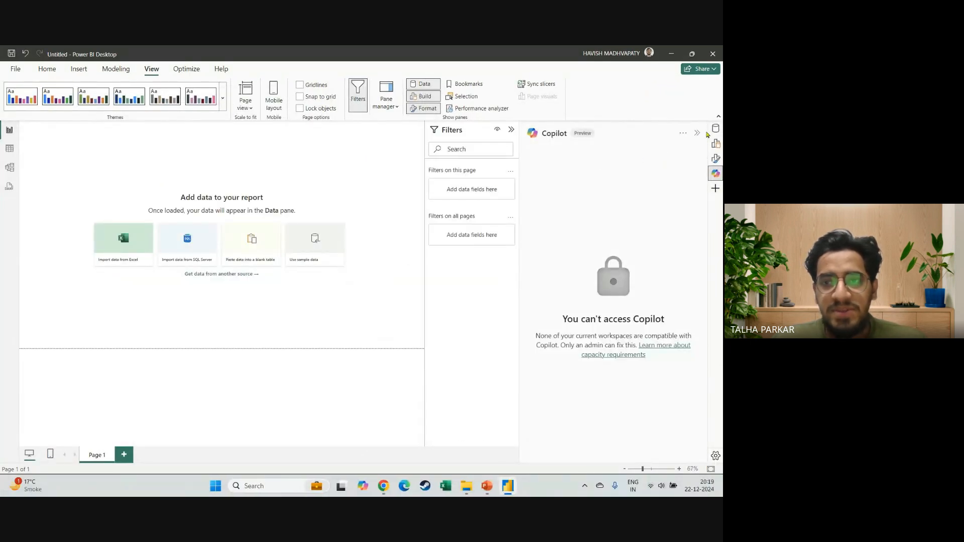
pyautogui.click(697, 133)
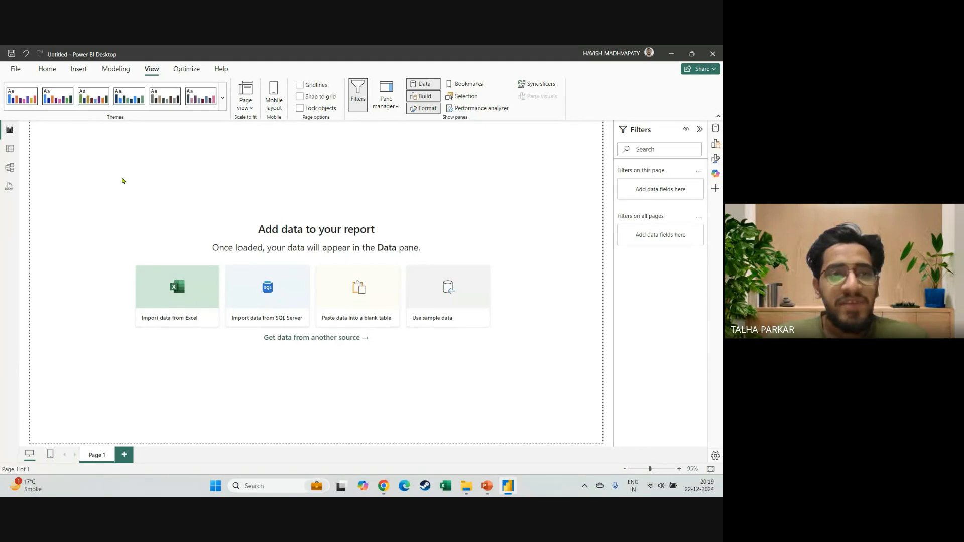
# Open the Excel workbook Global Superstore Orders from the Power BI LIT folder in Downloads as a data source.
pyautogui.click(46, 69)
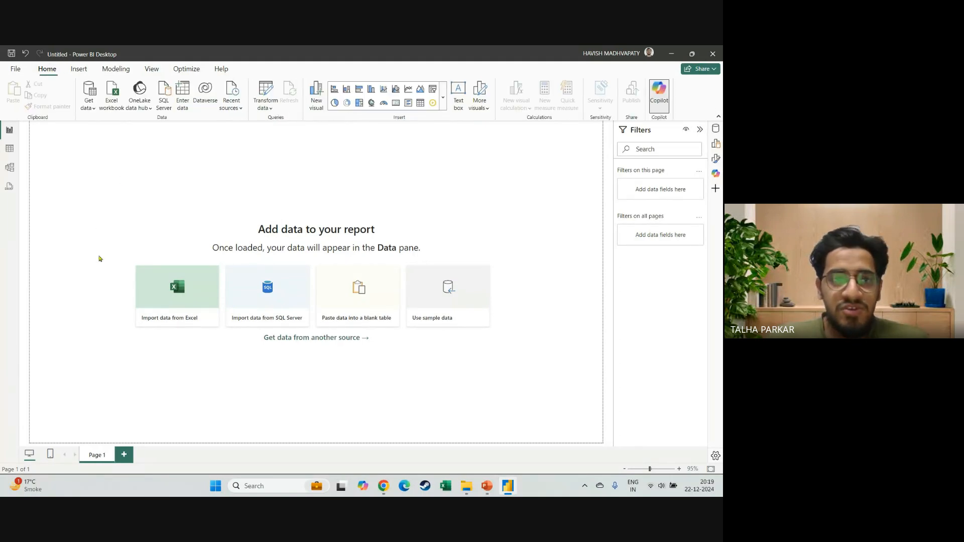
pyautogui.hotkey('alt', 'Tab')
pyautogui.hotkey('alt', 'Tab')
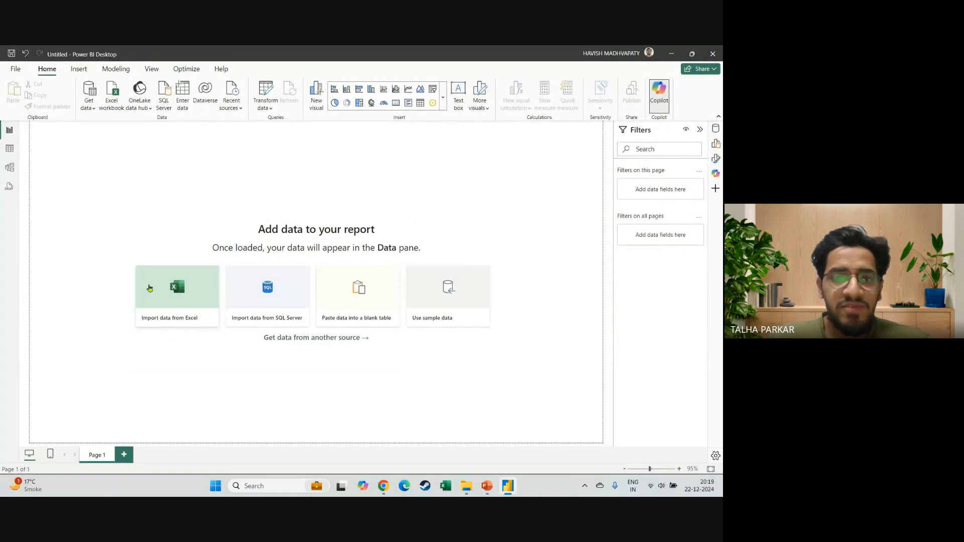
pyautogui.press('super+plus')
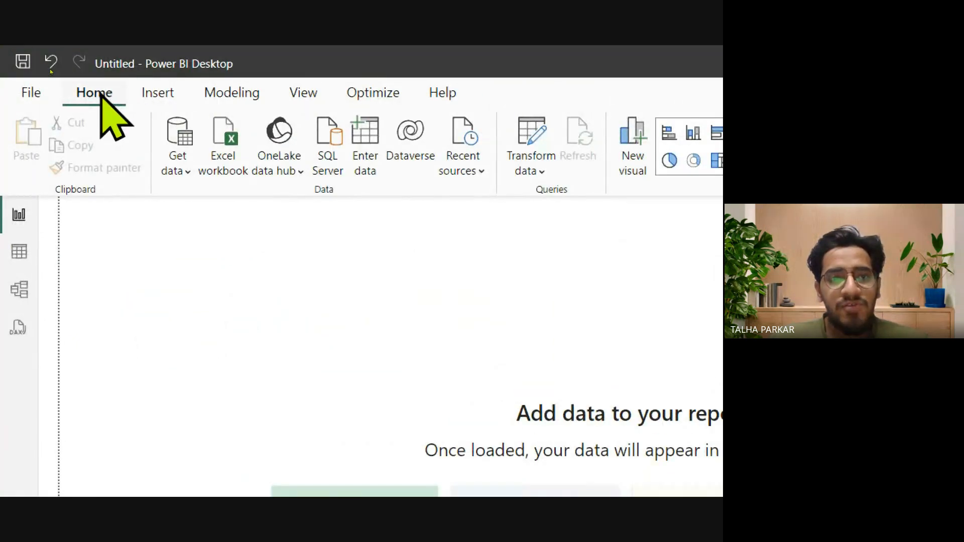
pyautogui.click(234, 153)
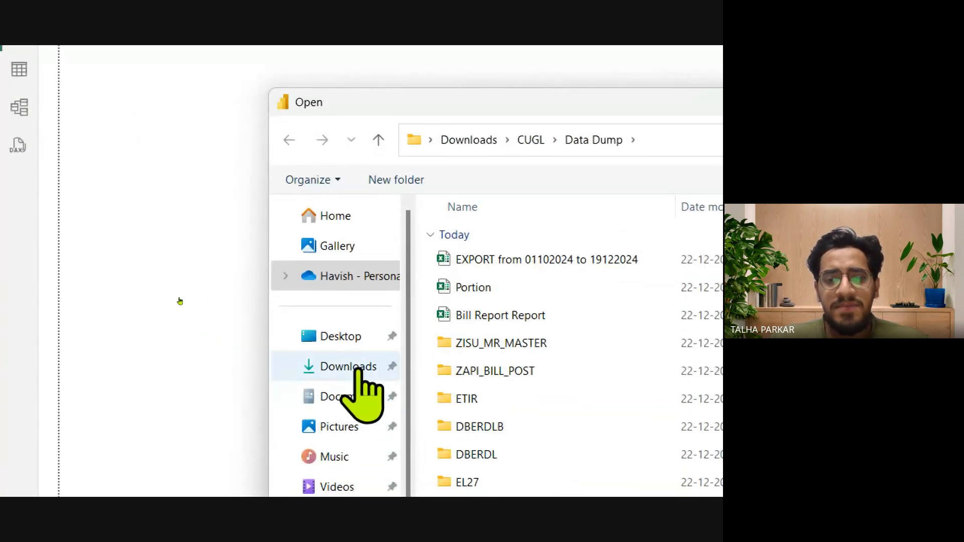
pyautogui.click(358, 369)
pyautogui.doubleClick(302, 258)
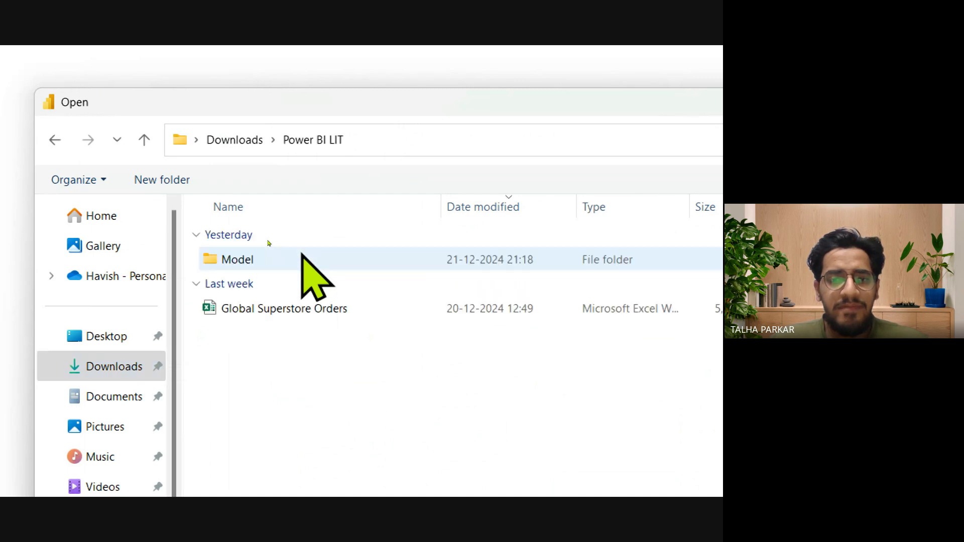
pyautogui.click(316, 309)
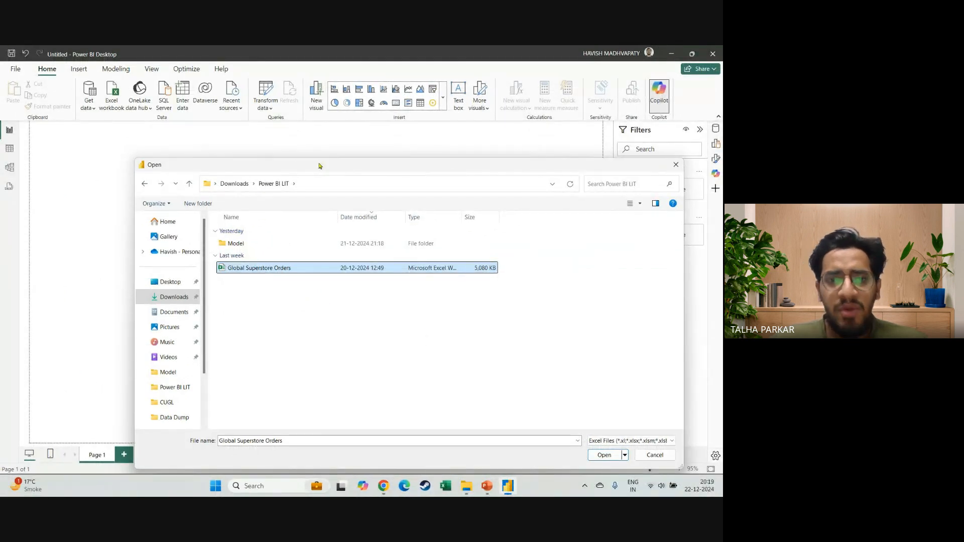
pyautogui.moveTo(319, 165); pyautogui.dragTo(312, 144)
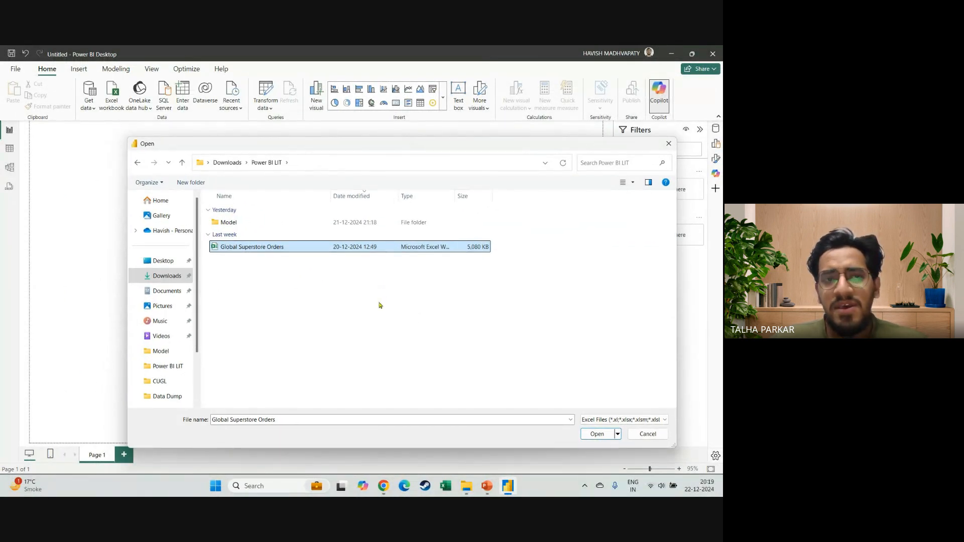
pyautogui.click(597, 434)
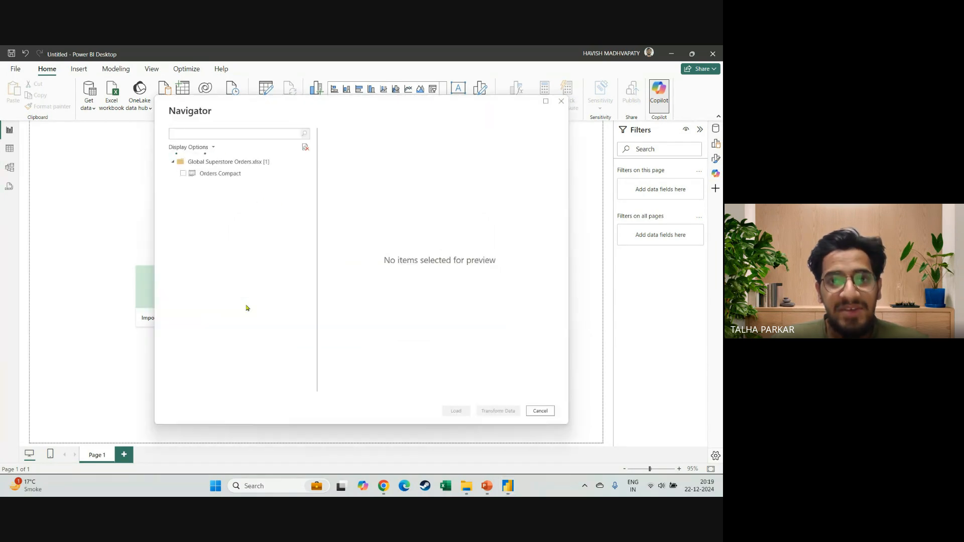
# Preview the Orders Compact table and load it into the report.
pyautogui.click(183, 173)
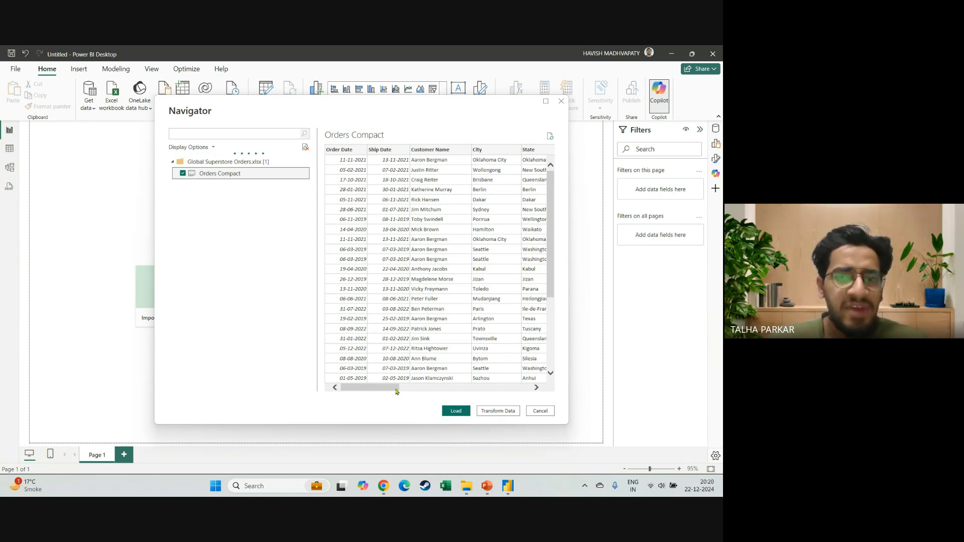
pyautogui.moveTo(396, 388); pyautogui.dragTo(364, 389)
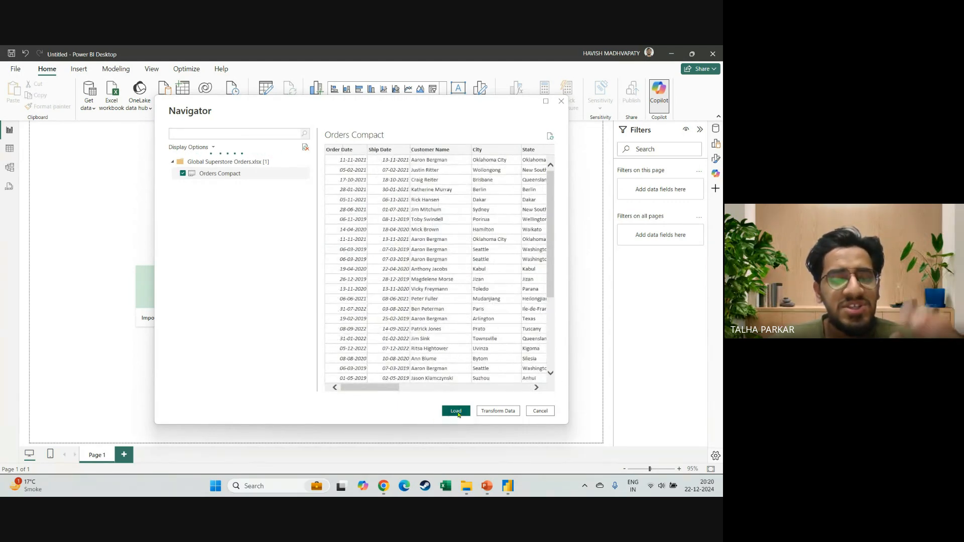
pyautogui.click(456, 411)
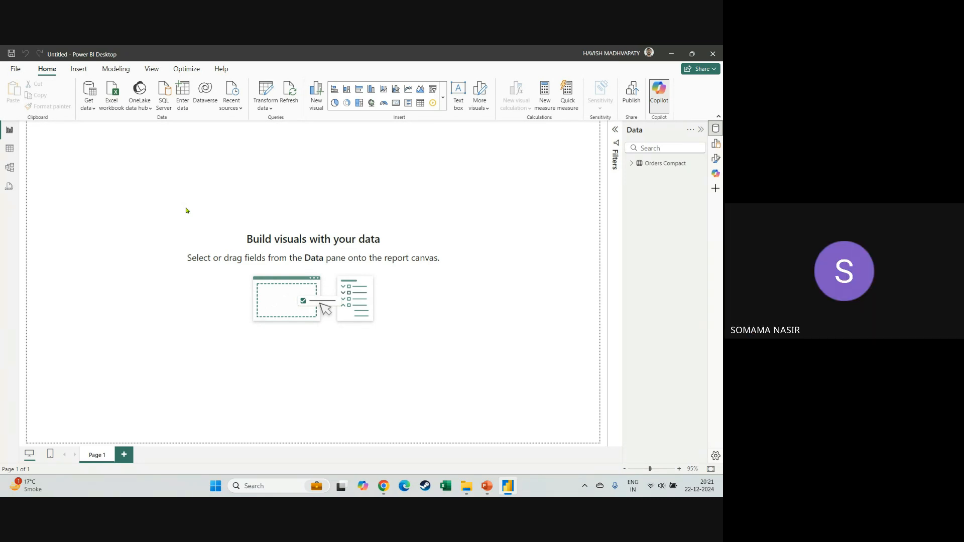
pyautogui.hotkey('alt', 'Tab')
pyautogui.press('Escape')
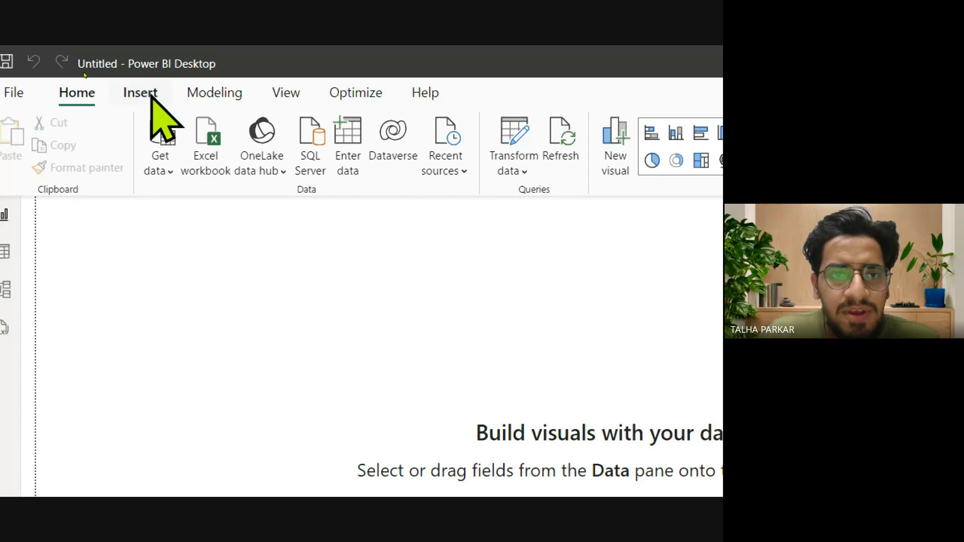
pyautogui.click(206, 143)
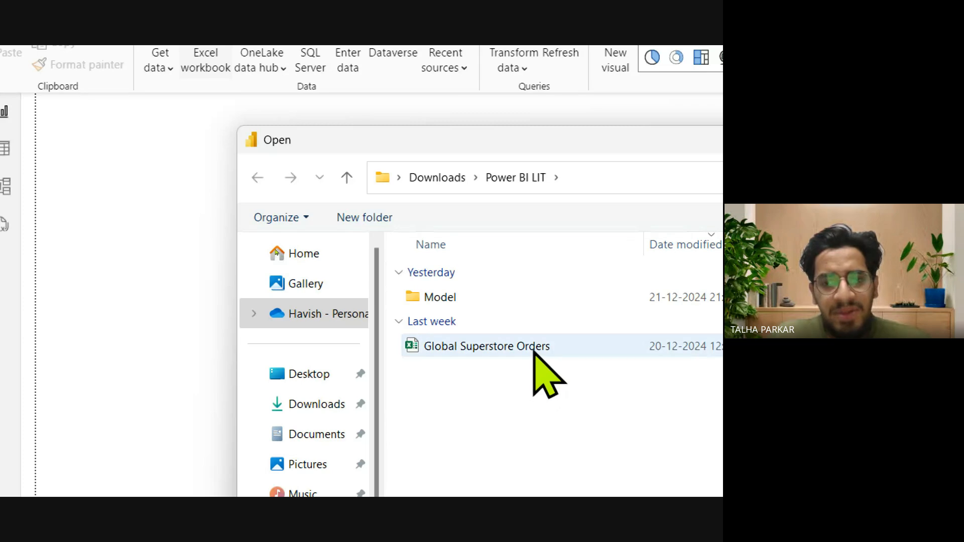
pyautogui.doubleClick(446, 350)
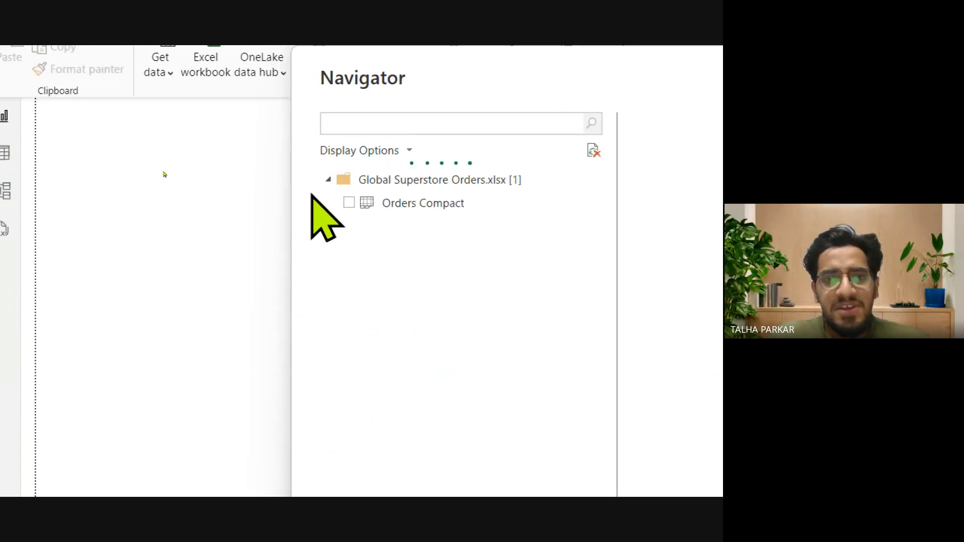
pyautogui.click(349, 202)
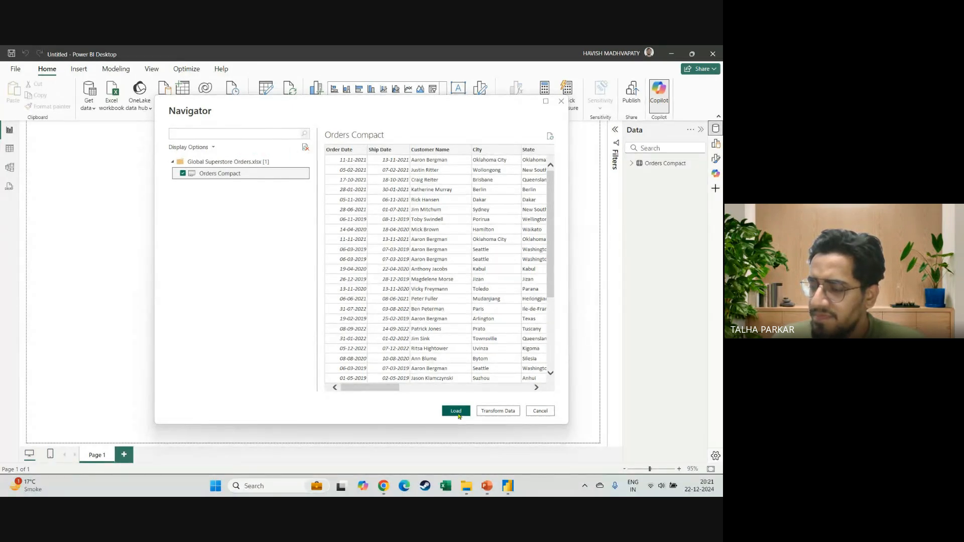
pyautogui.hotkey('alt', 'Tab')
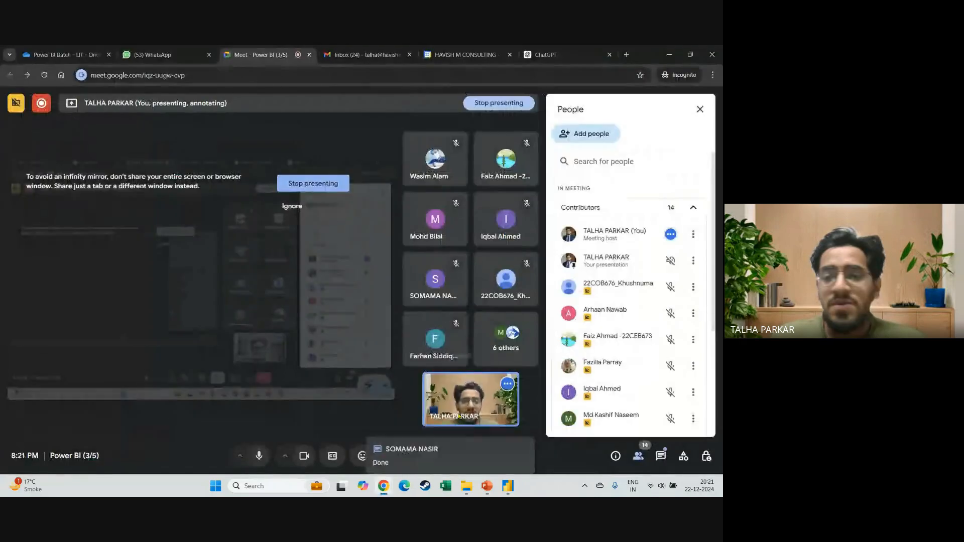
pyautogui.hotkey('alt', 'Tab')
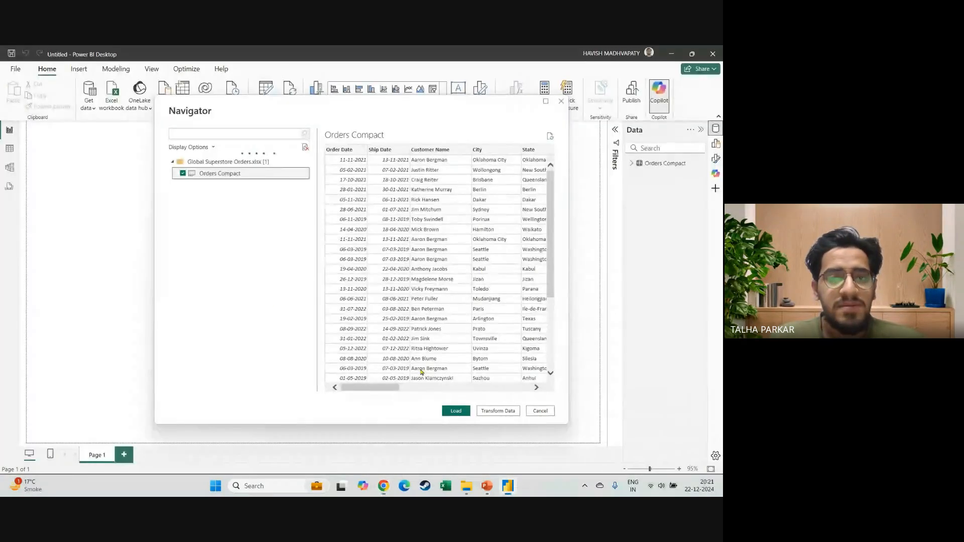
pyautogui.click(491, 411)
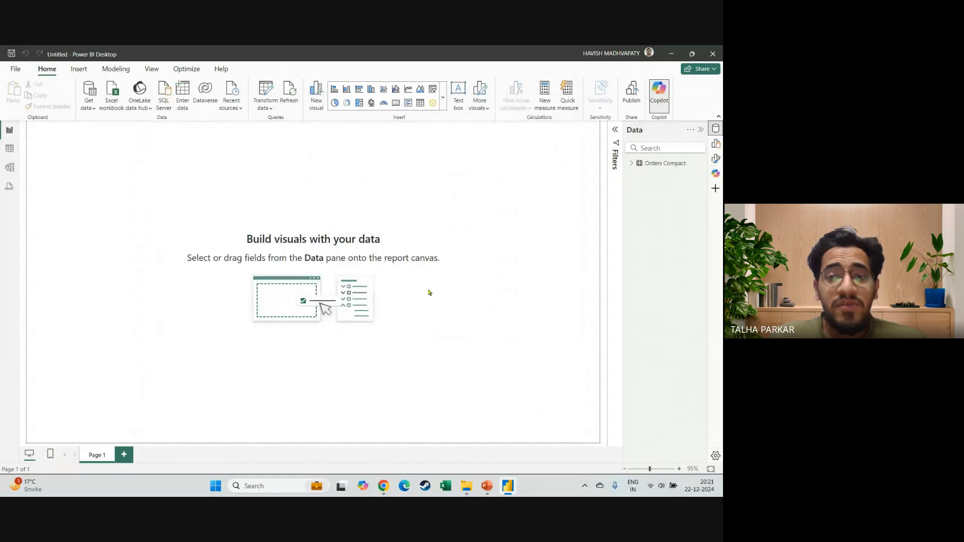
# Switch to the Power BI Notes presentation in PowerPoint, start the slide show and advance to the Introduction to Dataset slide.
pyautogui.hotkey('alt', 'Tab')
pyautogui.hotkey('alt', 'Tab')
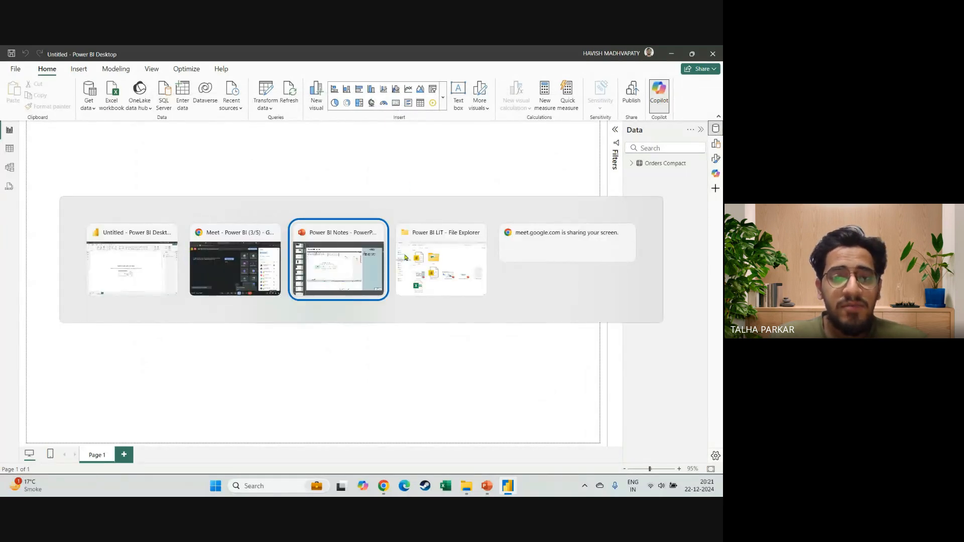
pyautogui.hotkey('shift', 'F5')
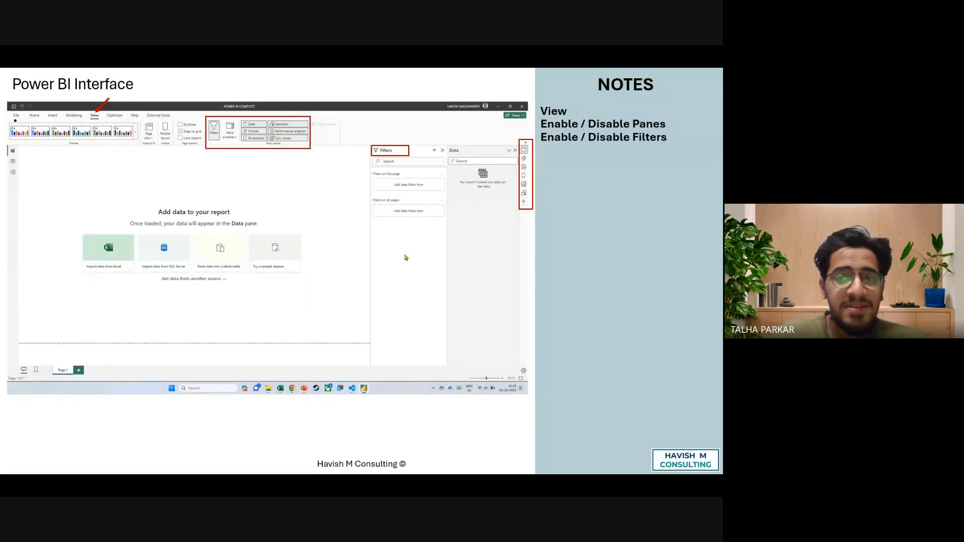
pyautogui.click(493, 222)
pyautogui.click(493, 222)
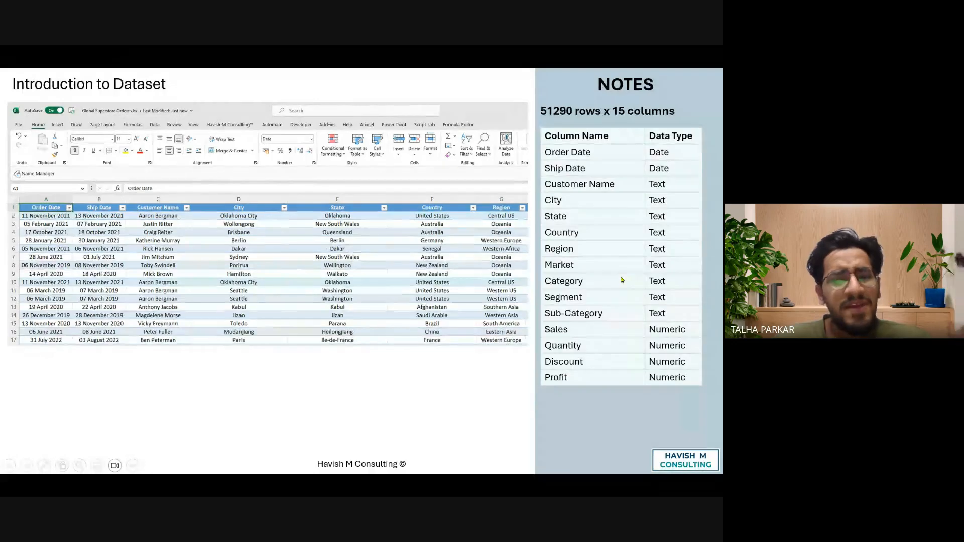
# Examine the column names and data types on the Introduction to Dataset slide, then advance to the Loading Dataset slide.
pyautogui.scroll(2, 623, 280)
pyautogui.hscroll(2, 622, 280)
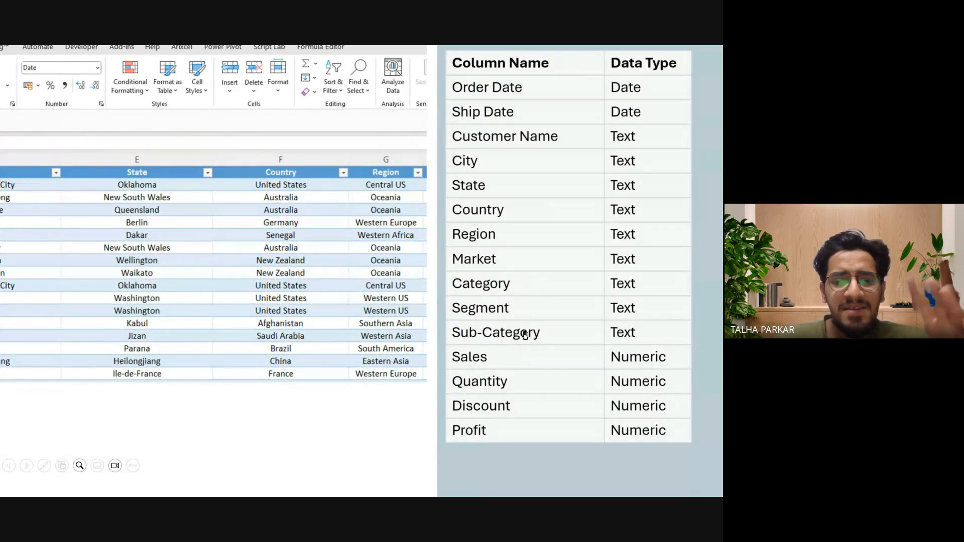
pyautogui.press('Escape')
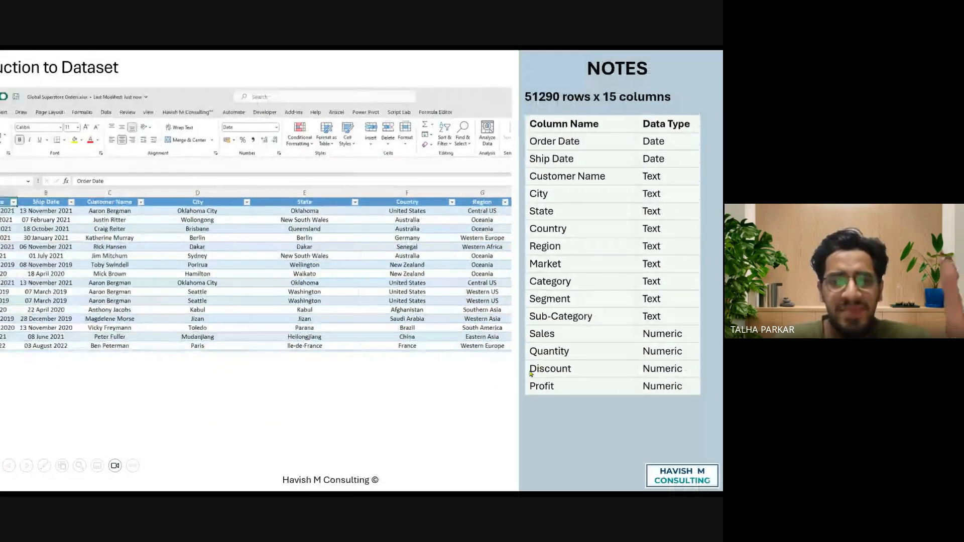
pyautogui.press('Right')
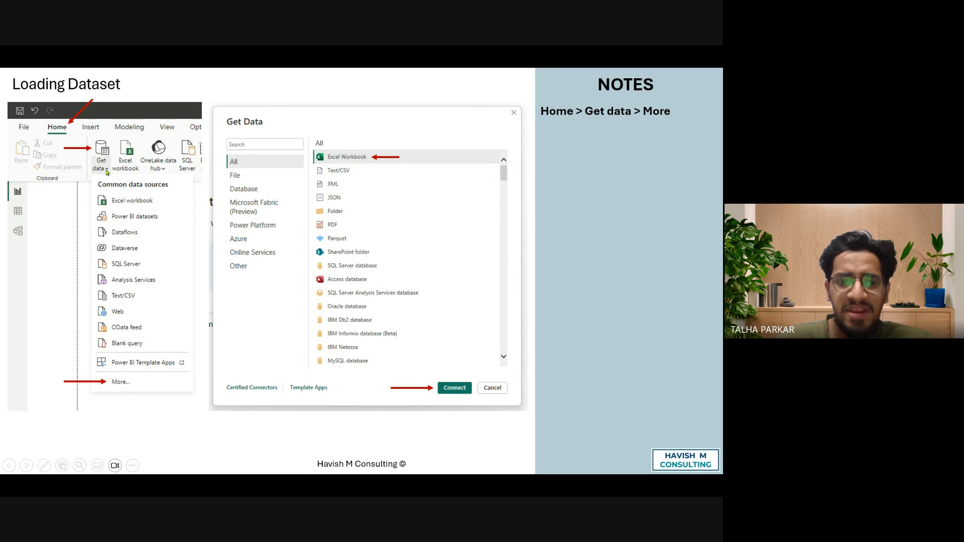
# Turn on the laser pointer and advance through the Loading Dataset slides to the one about the Data pane.
pyautogui.click(44, 465)
pyautogui.click(66, 367)
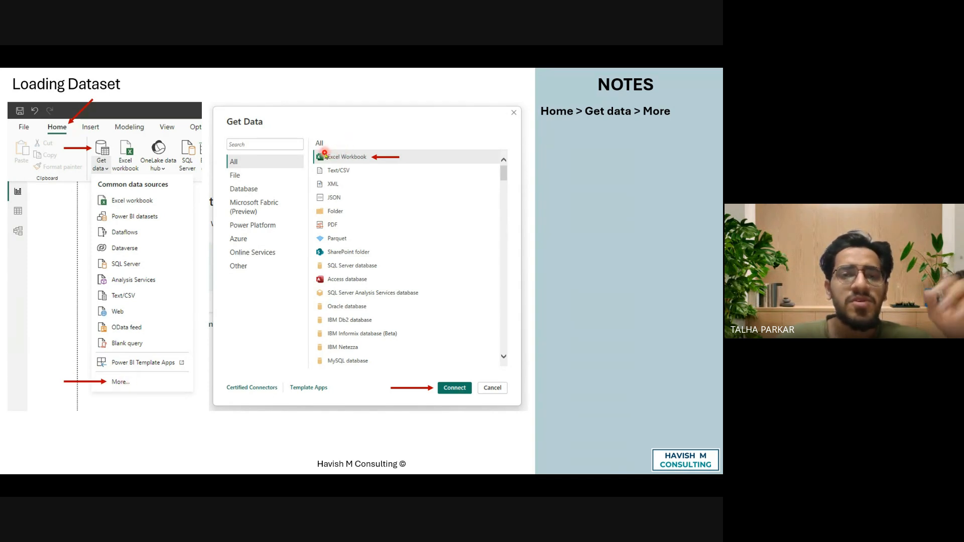
pyautogui.press('Right')
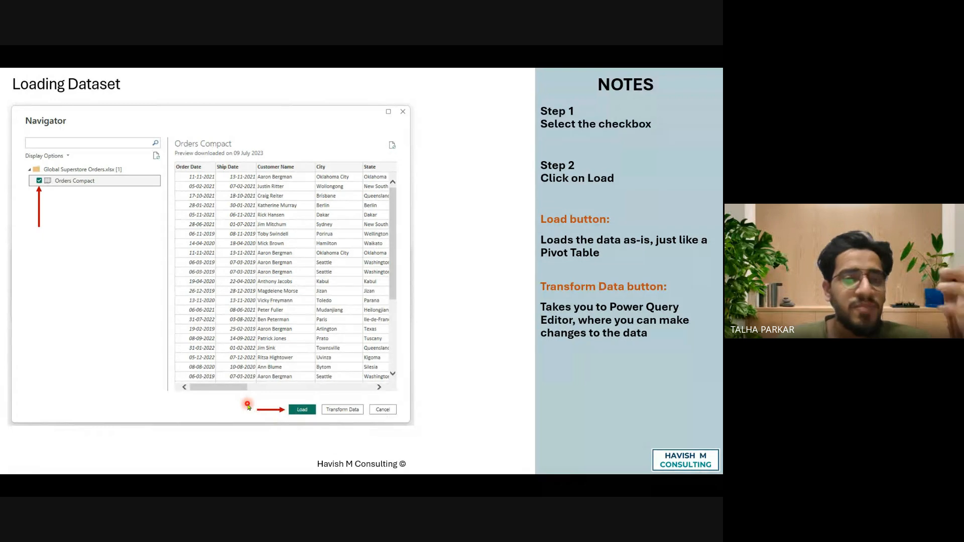
pyautogui.press('Right')
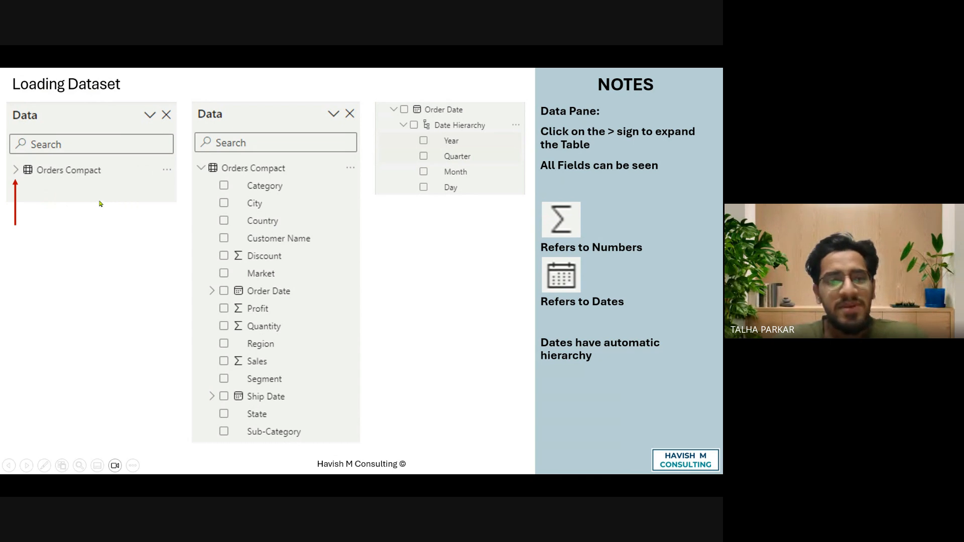
# End the slide show, switch to Power BI Desktop and expand the Orders Compact table in the Data pane.
pyautogui.press('Escape')
pyautogui.hotkey('alt', 'Tab')
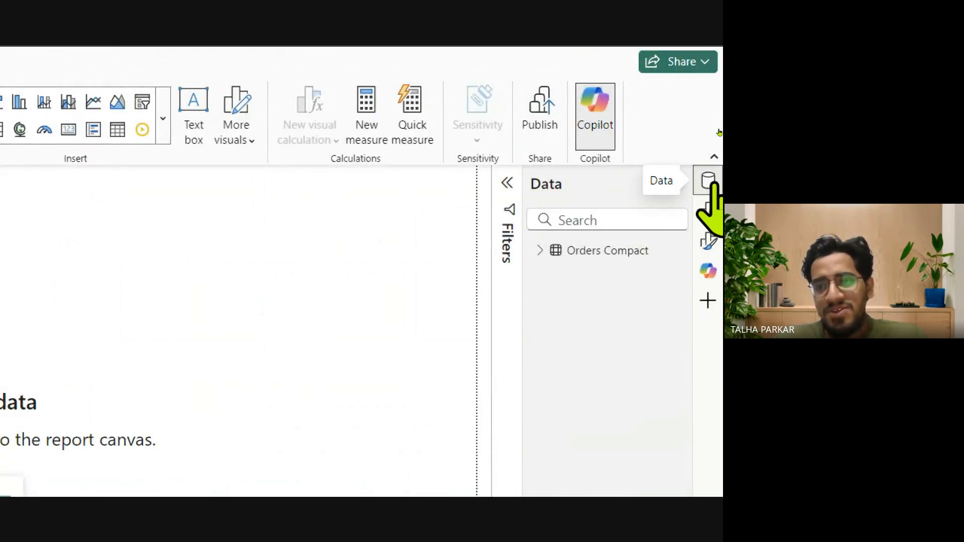
pyautogui.click(710, 184)
pyautogui.click(710, 184)
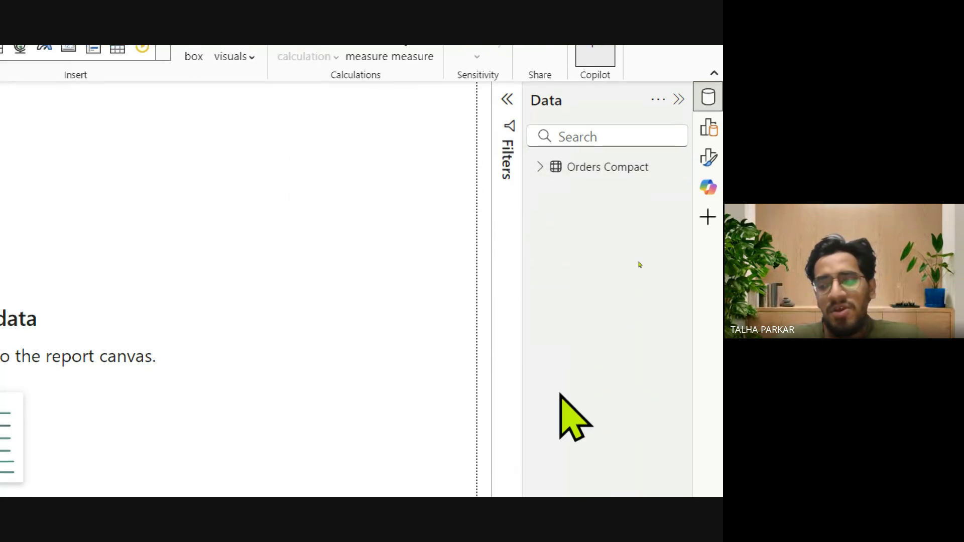
pyautogui.click(631, 170)
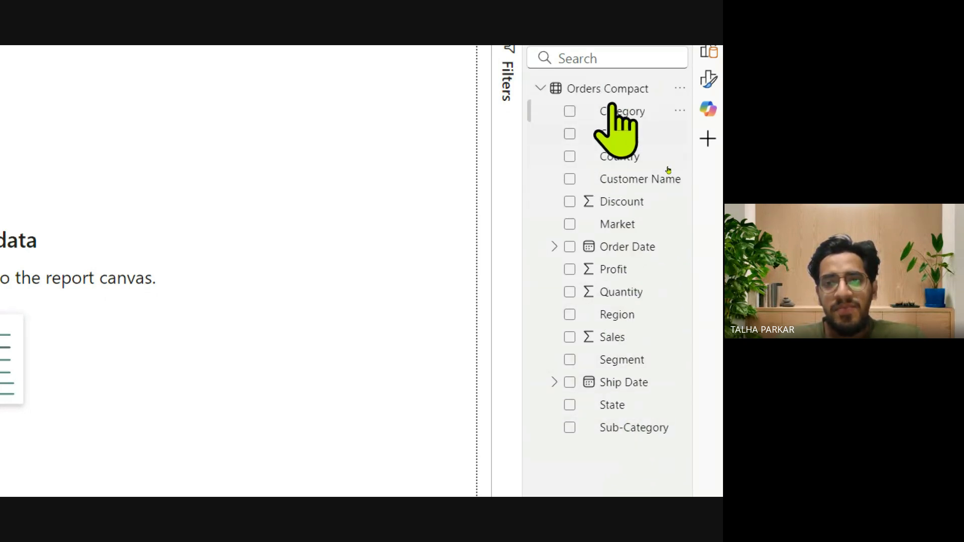
pyautogui.click(540, 89)
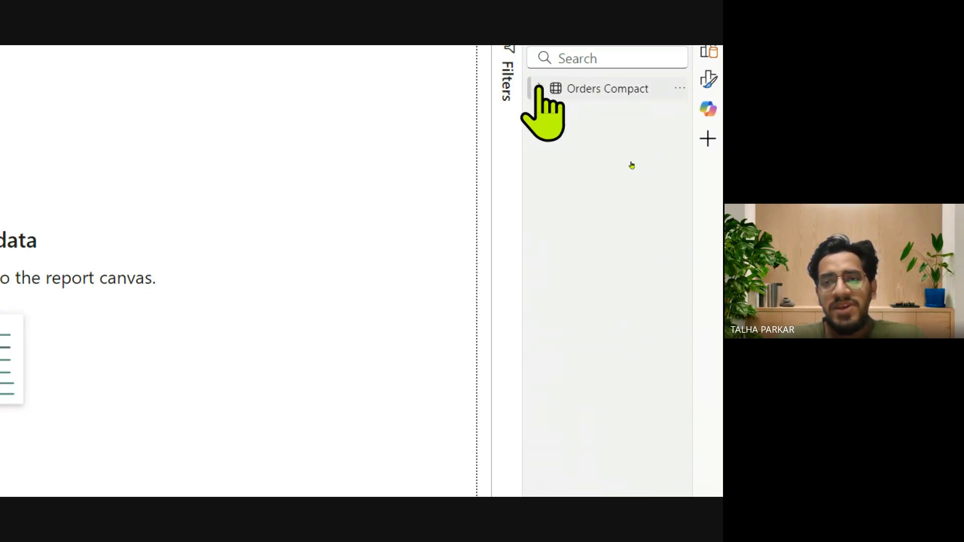
pyautogui.click(540, 89)
pyautogui.press('super+Escape')
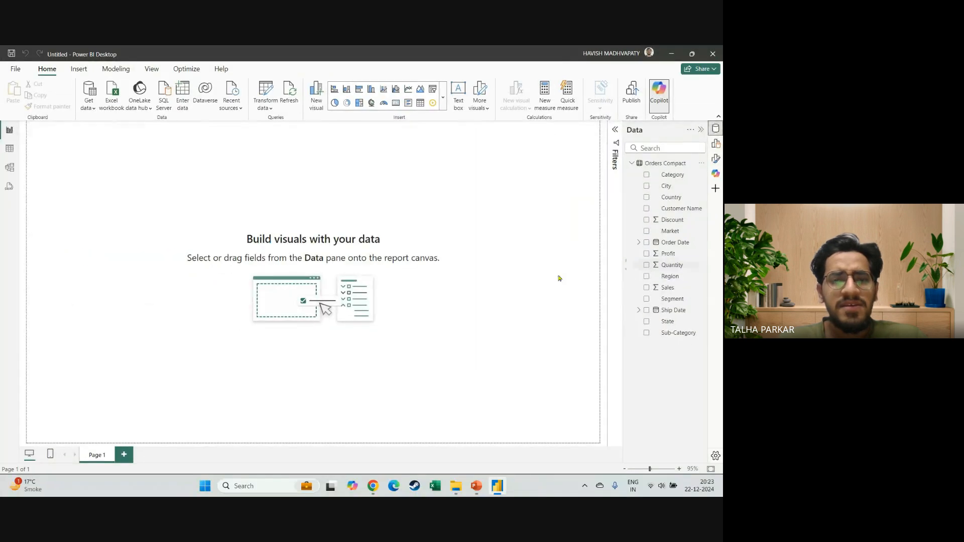
# Switch back to PowerPoint, resume the slide show from the Data pane slide and turn on the laser pointer.
pyautogui.hotkey('alt', 'Tab')
pyautogui.hotkey('shift', 'F5')
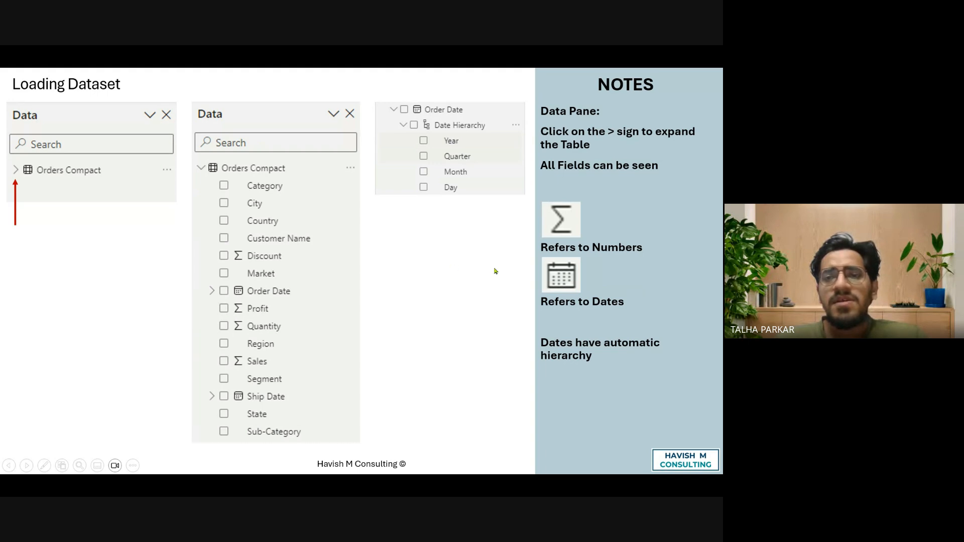
pyautogui.keyDown('ctrl'); pyautogui.scroll(2, 336, 329); pyautogui.keyUp('ctrl')
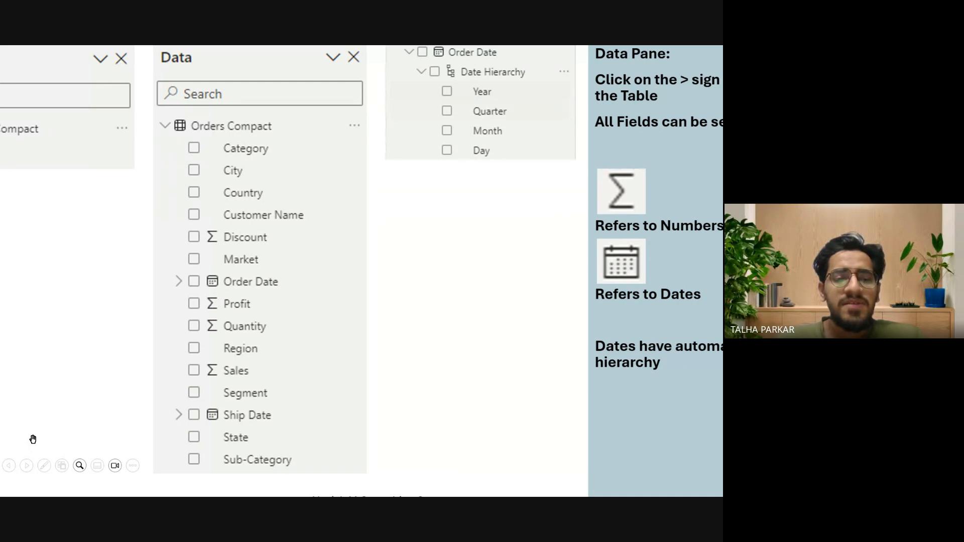
pyautogui.keyDown('ctrl'); pyautogui.scroll(-2, 135, 332); pyautogui.keyUp('ctrl')
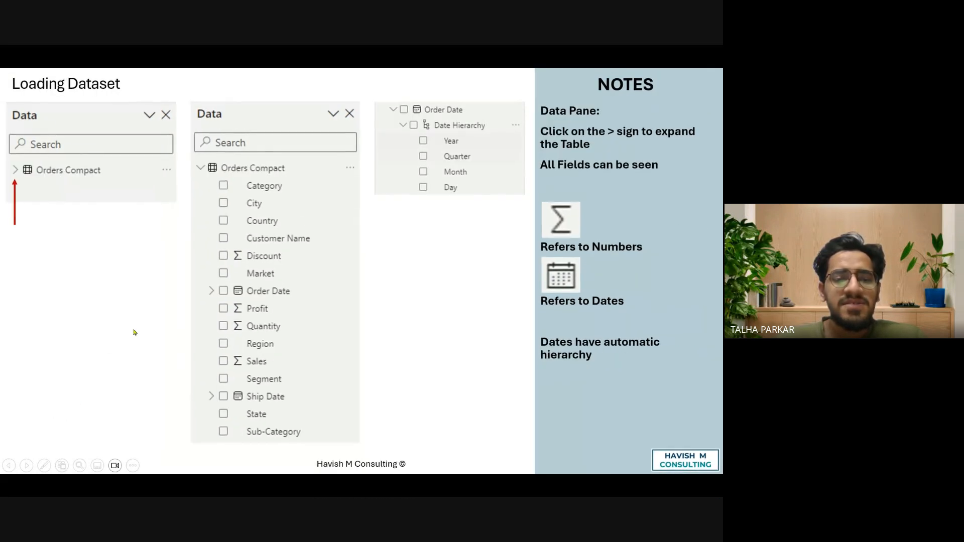
pyautogui.click(44, 465)
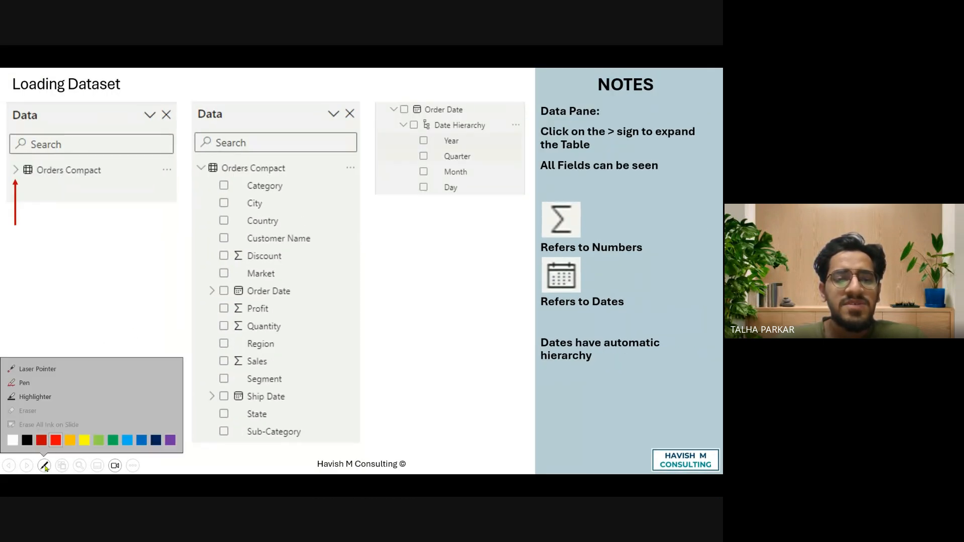
pyautogui.click(42, 369)
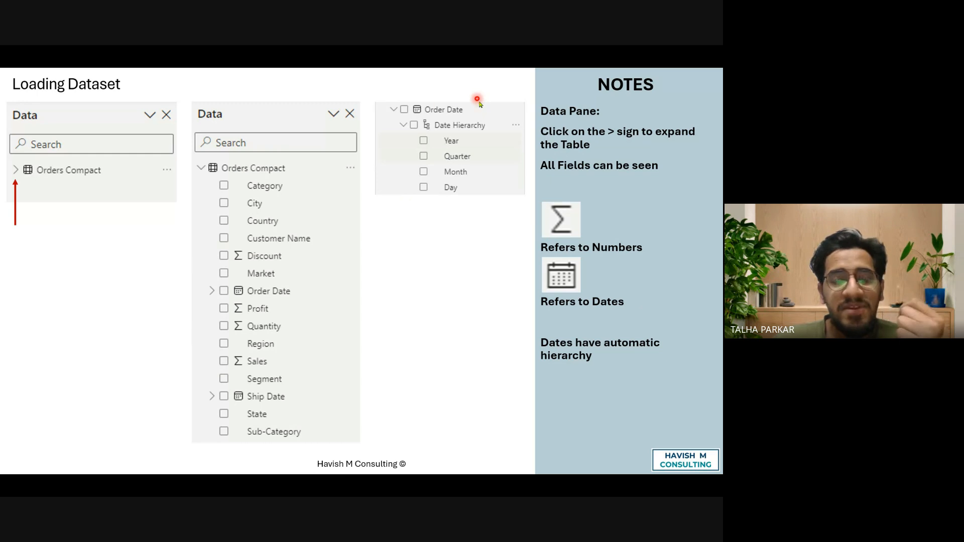
# Examine the Order Date hierarchy of Year, Quarter, Month and Day on the Loading Dataset slide.
pyautogui.scroll(3, 479, 102)
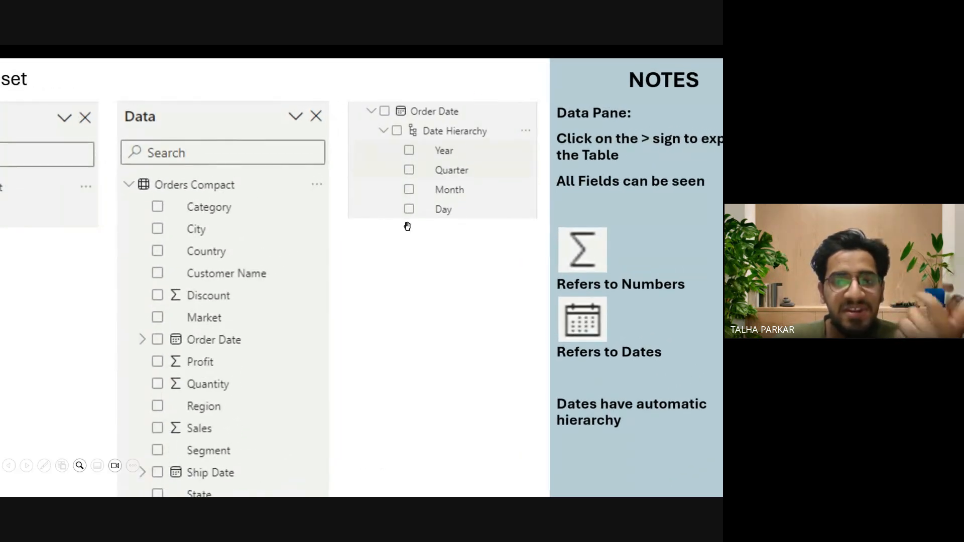
pyautogui.scroll(2, 407, 227)
pyautogui.moveTo(458, 217); pyautogui.dragTo(392, 222)
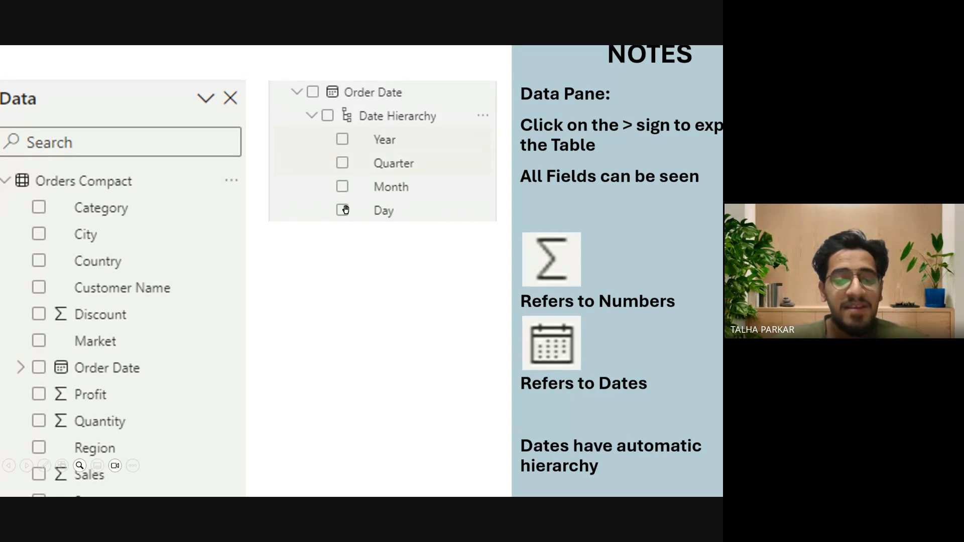
# Go back to the Introduction to Dataset slide and examine the Order Date and Ship Date columns up close.
pyautogui.scroll(-5, 346, 210)
pyautogui.press('Left')
pyautogui.press('Left')
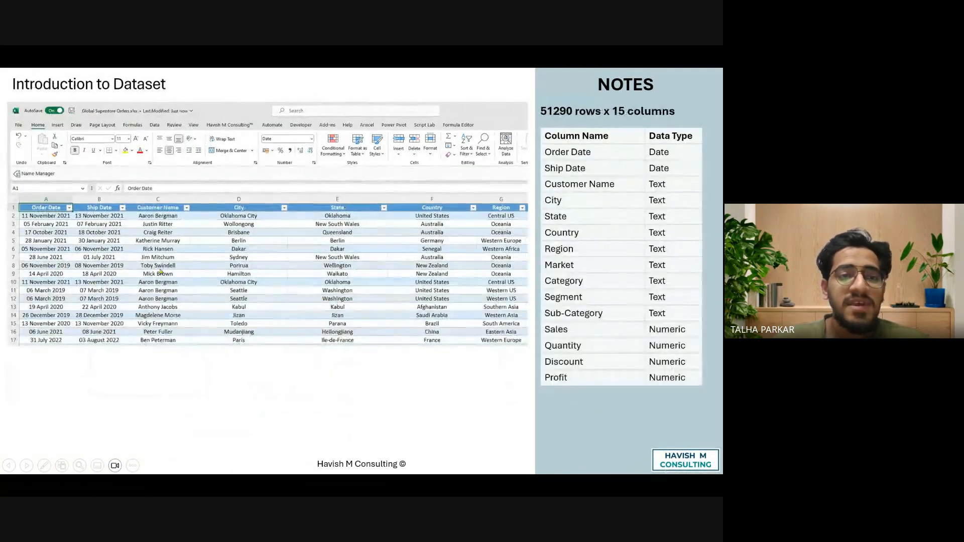
pyautogui.scroll(5, 67, 274)
pyautogui.moveTo(37, 259); pyautogui.dragTo(109, 266)
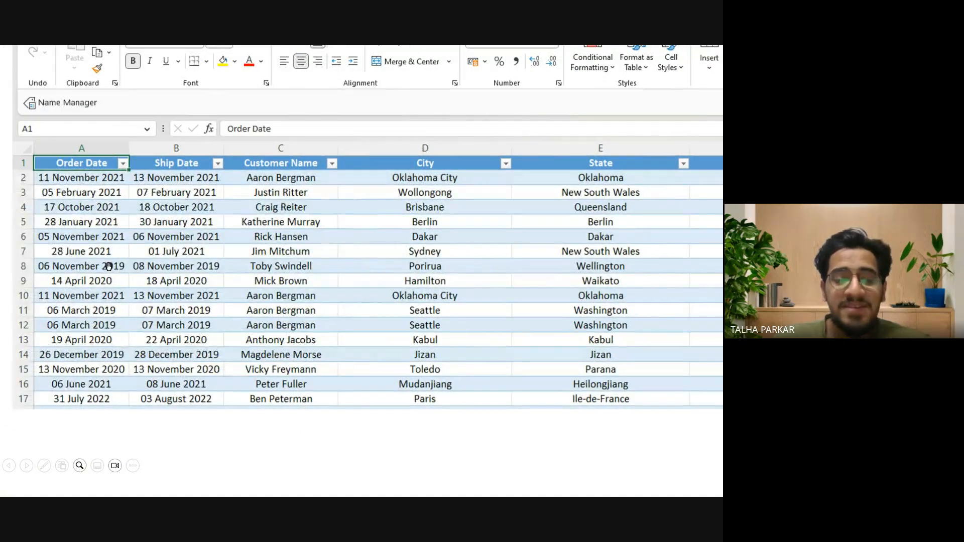
pyautogui.scroll(-5, 109, 266)
# Return to the Data pane slide of Loading Dataset and review the automatic date hierarchy again.
pyautogui.press('Right')
pyautogui.press('Right')
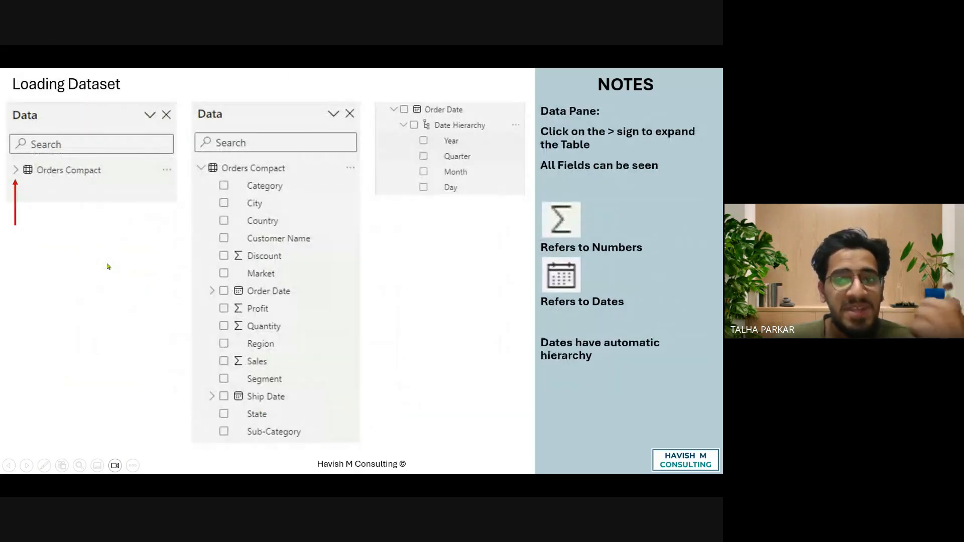
pyautogui.scroll(2, 449, 173)
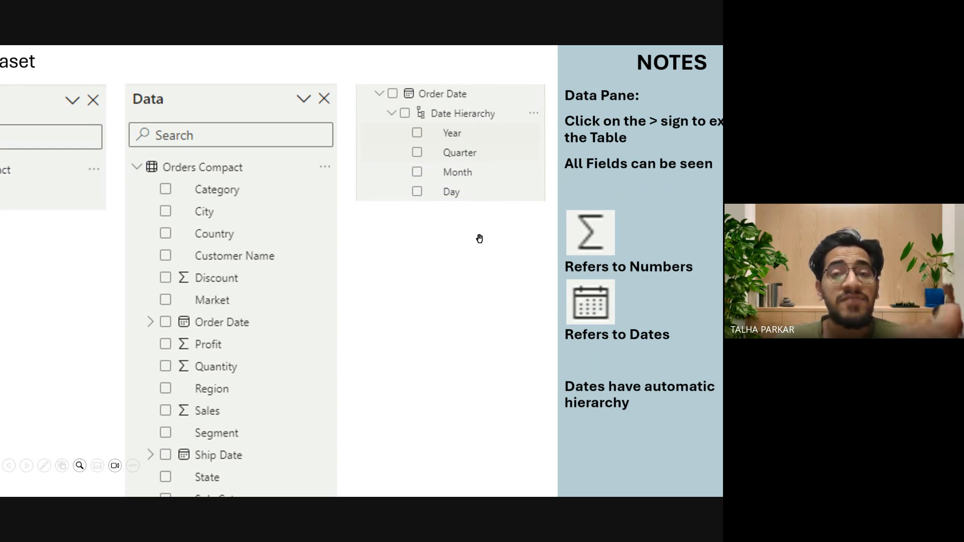
pyautogui.scroll(-1, 480, 239)
# Advance to the Change Data Source slide and examine the Transform data and Data source settings commands up close.
pyautogui.press('Right')
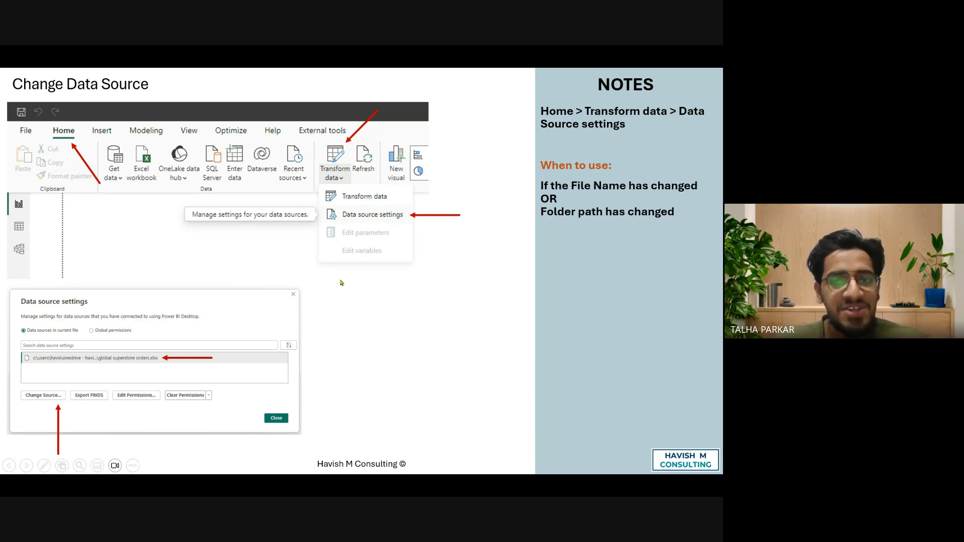
pyautogui.scroll(3, 340, 190)
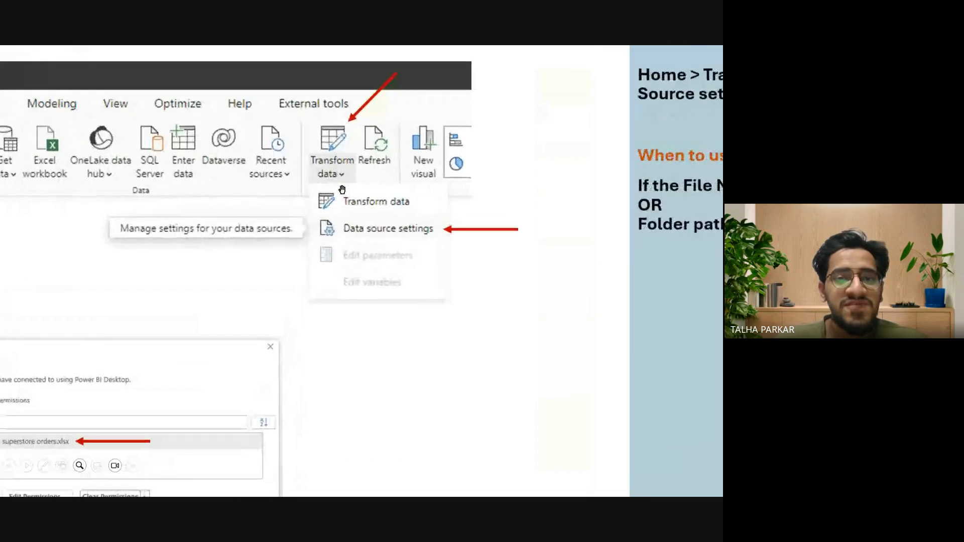
pyautogui.scroll(2, 332, 125)
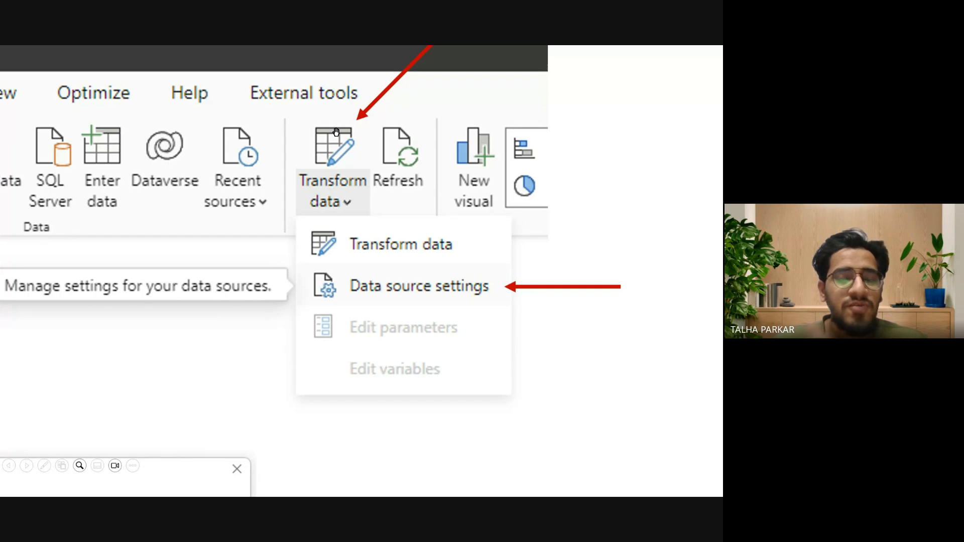
pyautogui.scroll(2, 323, 135)
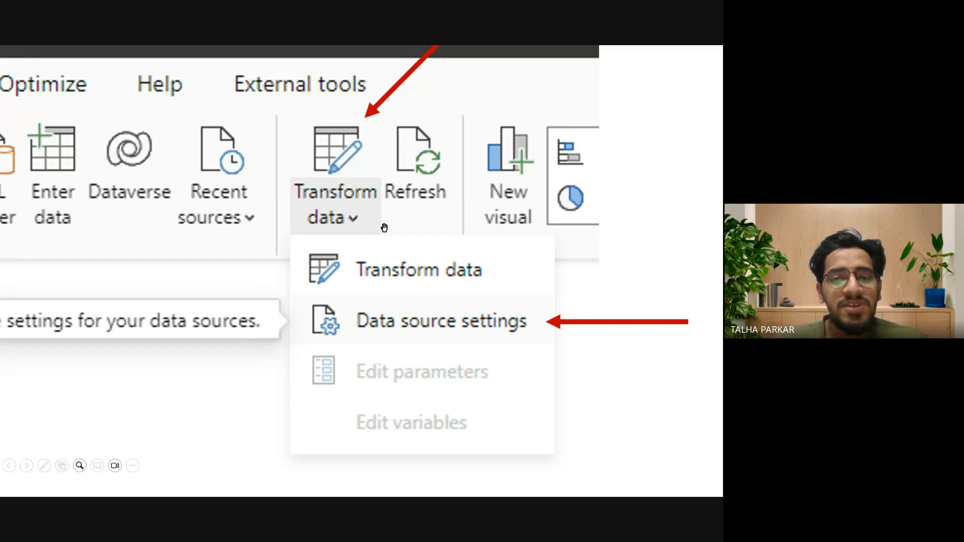
pyautogui.scroll(-2, 494, 312)
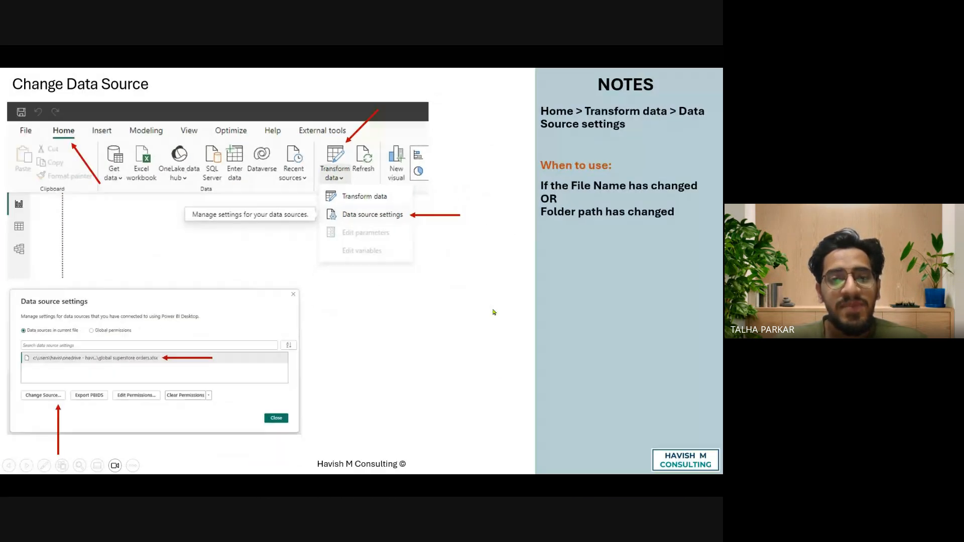
pyautogui.scroll(2, 387, 227)
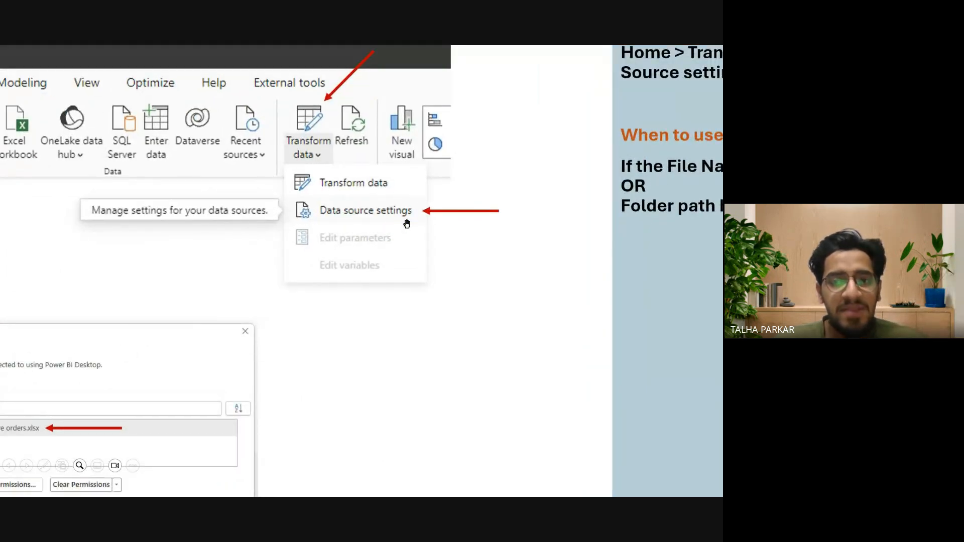
pyautogui.scroll(-2, 407, 223)
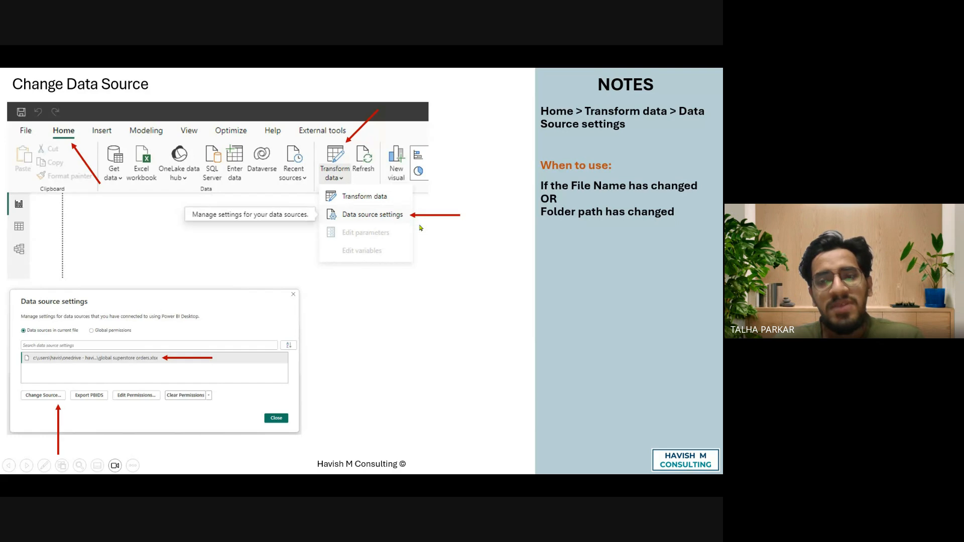
# Switch to Power BI Desktop, view the source file path of Global Superstore Orders in Data source settings, and close without changing it.
pyautogui.press('Escape')
pyautogui.hotkey('alt', 'Tab')
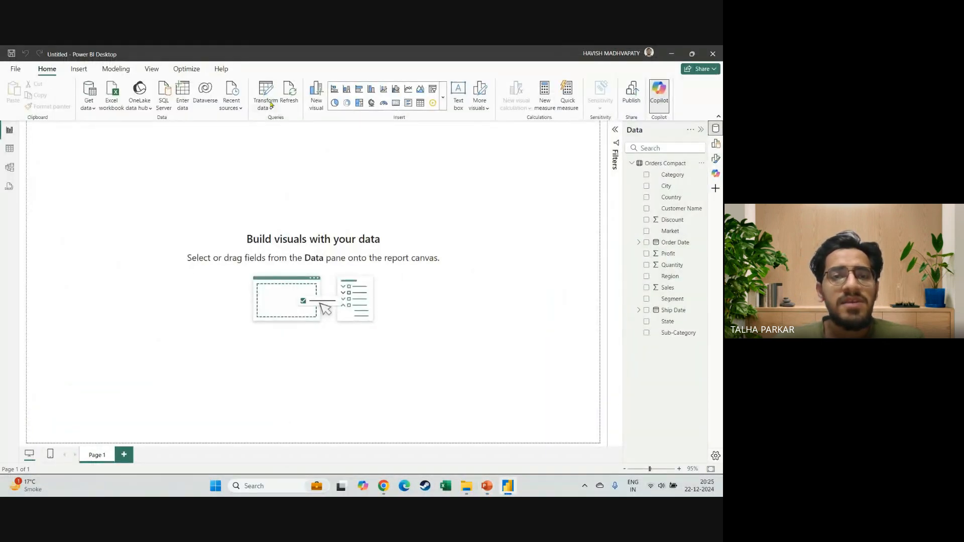
pyautogui.click(271, 106)
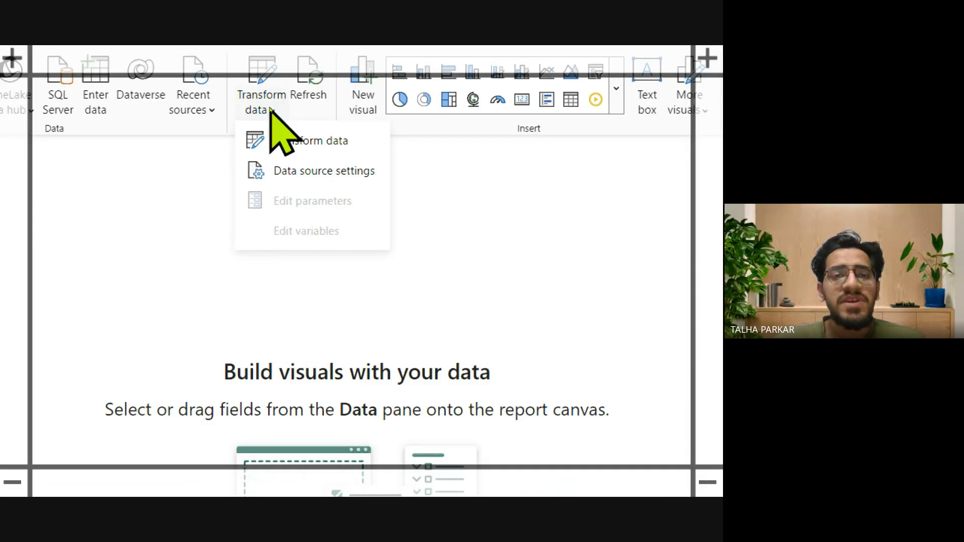
pyautogui.click(296, 139)
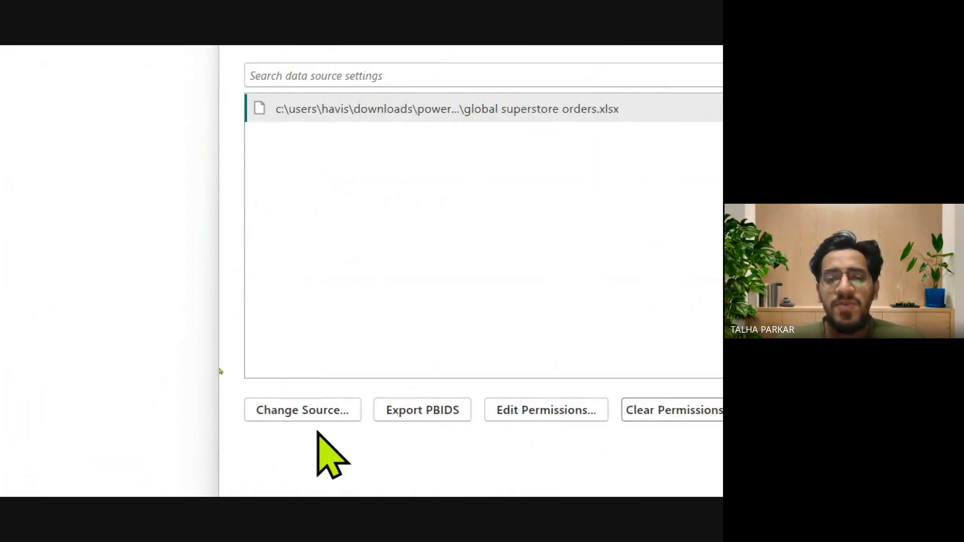
pyautogui.click(311, 414)
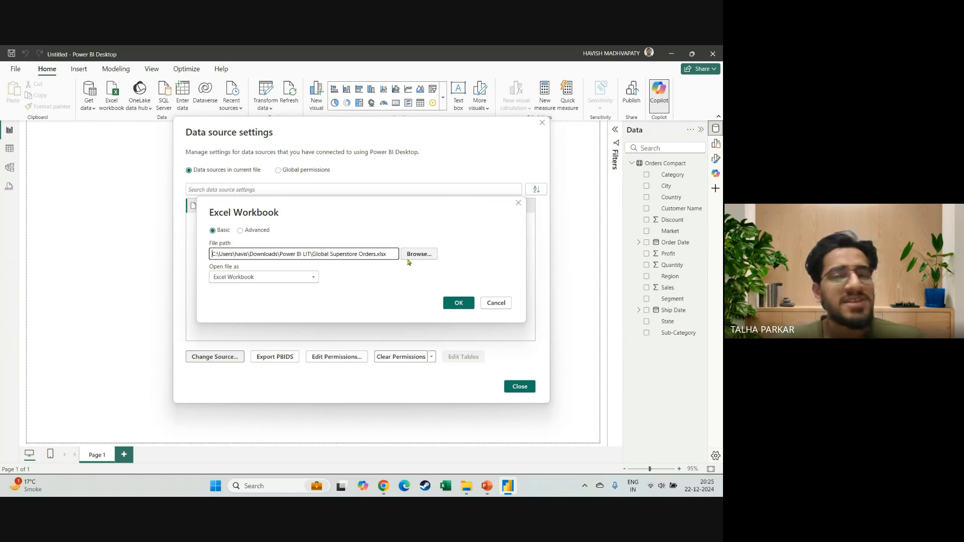
pyautogui.click(497, 303)
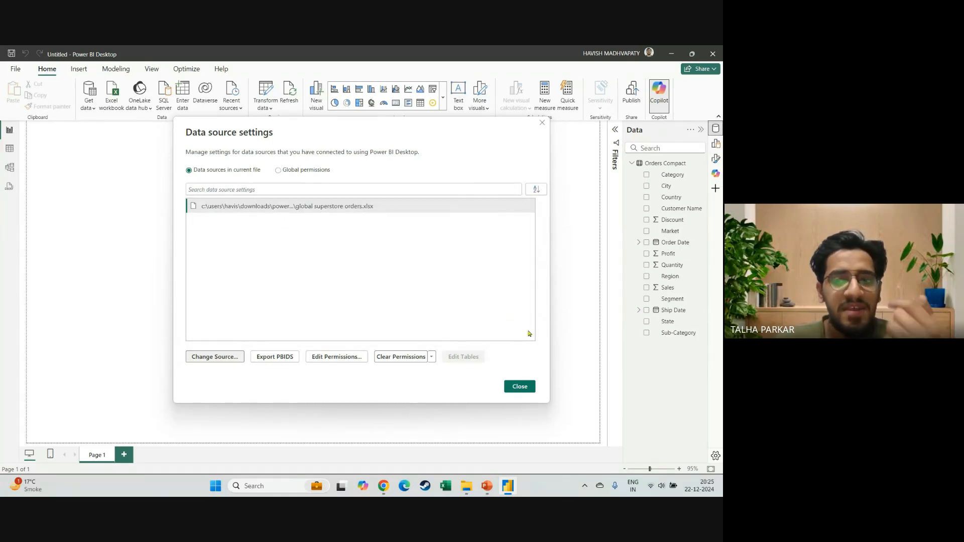
pyautogui.click(542, 123)
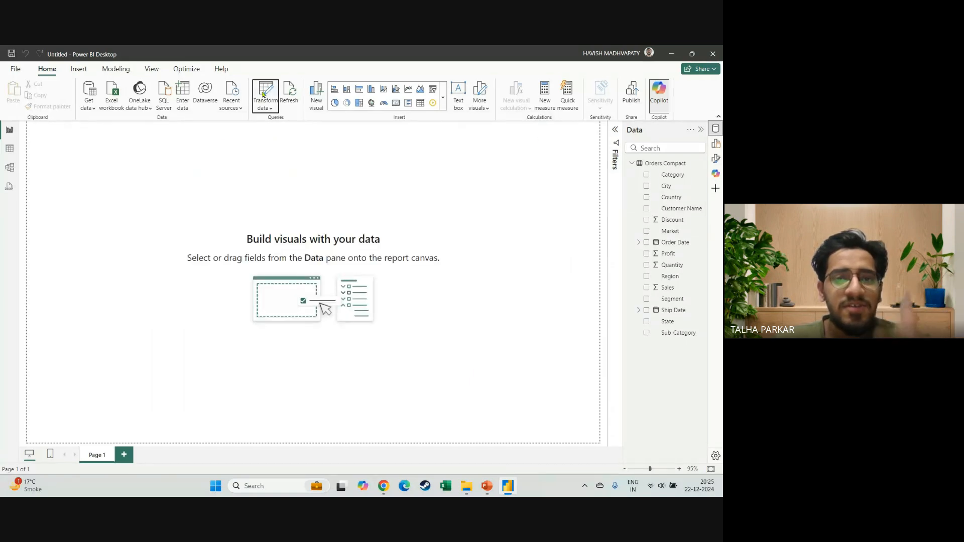
# Open the Power Query Editor, inspect the Source step of Orders Compact, return to the Changed Type step, and close the editor.
pyautogui.click(266, 93)
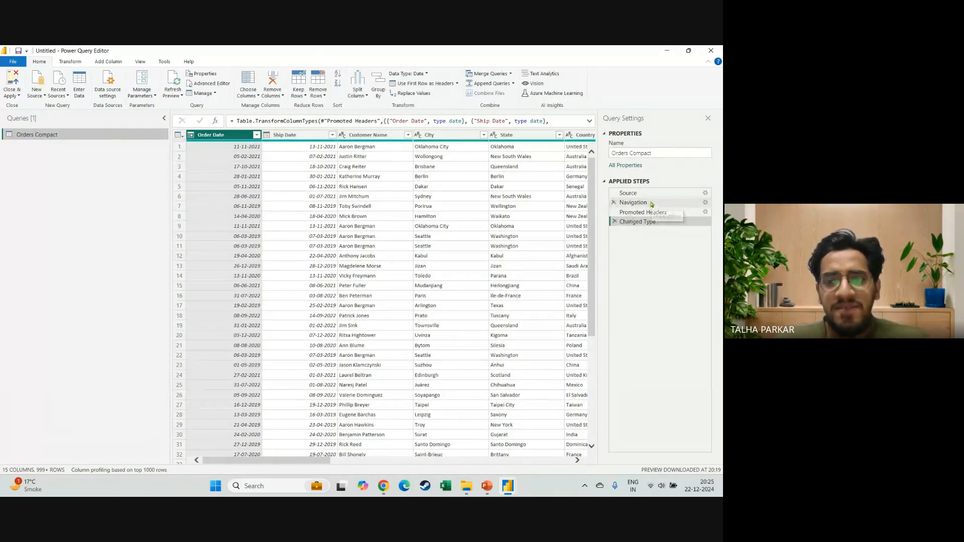
pyautogui.click(652, 195)
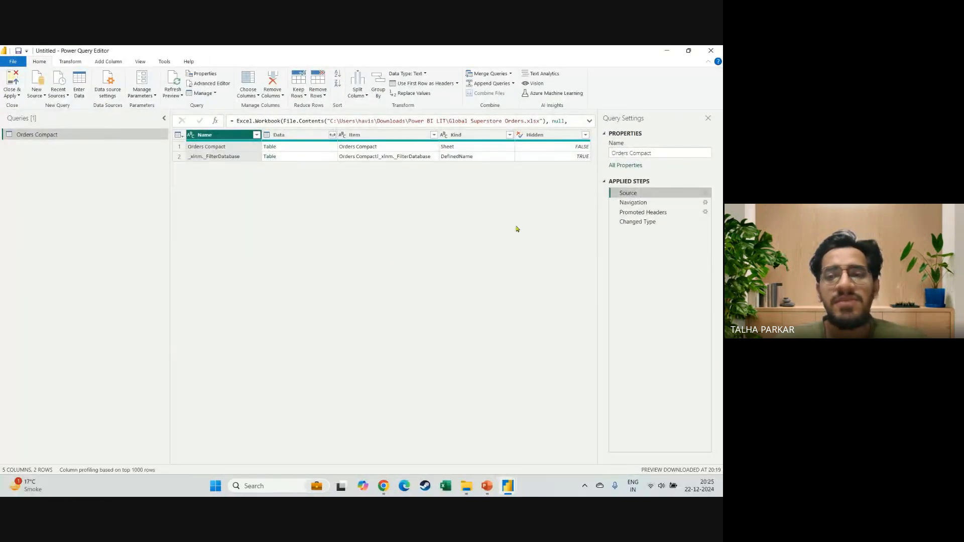
pyautogui.click(640, 222)
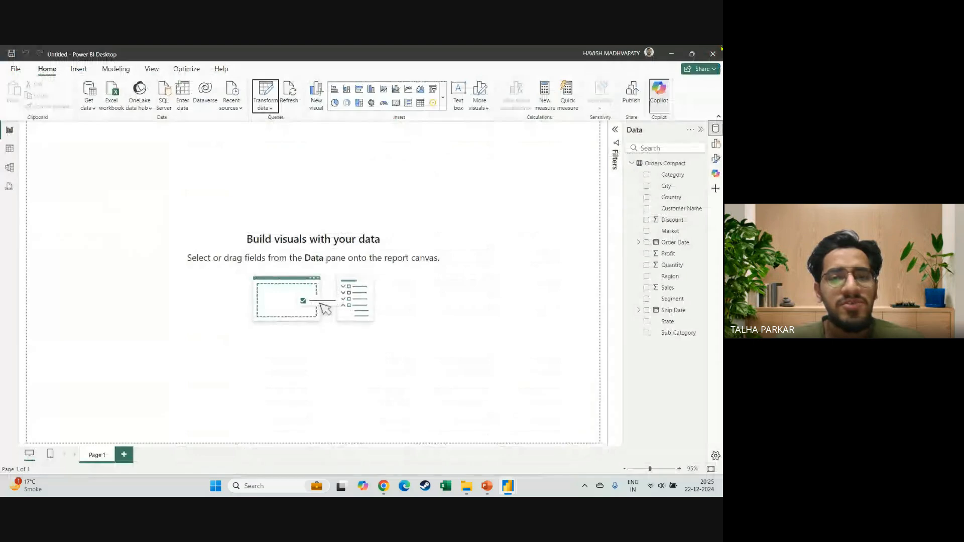
# Switch to the PowerPoint deck and review the Create Visuals and Build a visual slides in the slide show.
pyautogui.hotkey('alt', 'Tab')
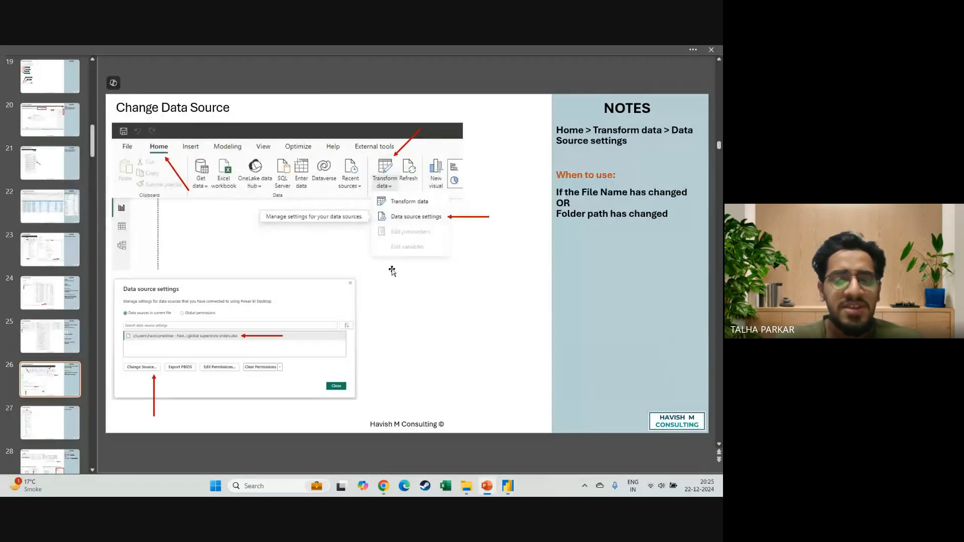
pyautogui.hotkey('shift', 'F5')
pyautogui.press('Right')
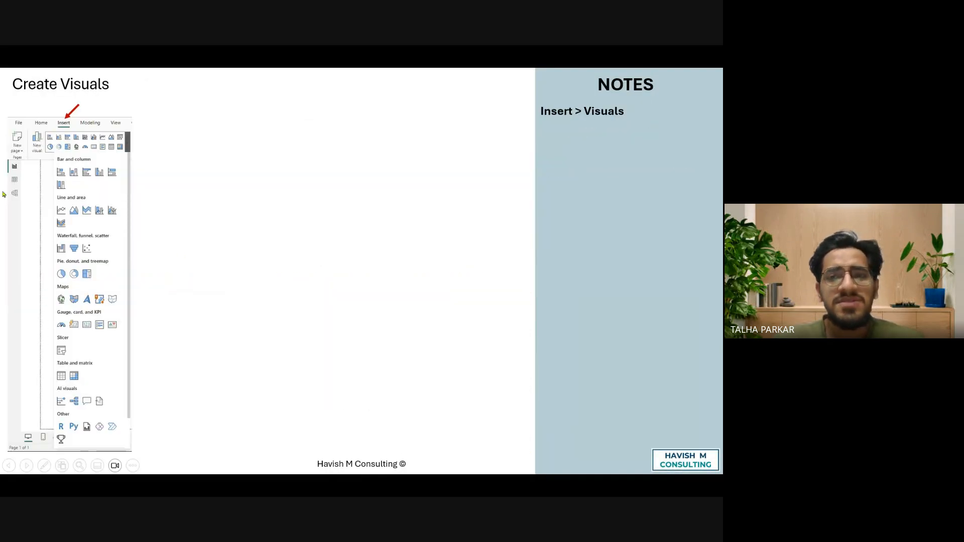
pyautogui.scroll(3, 4, 195)
pyautogui.scroll(-3, 111, 103)
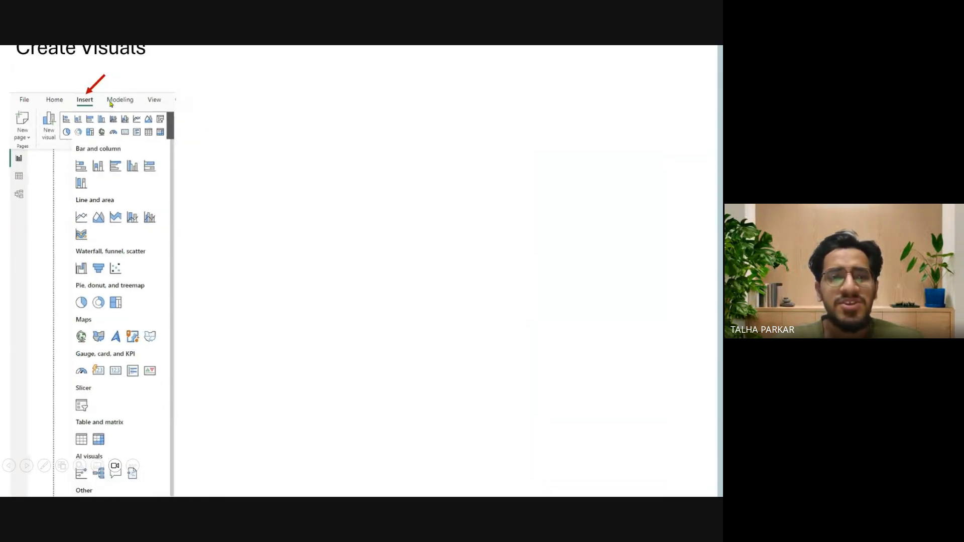
pyautogui.press('Right')
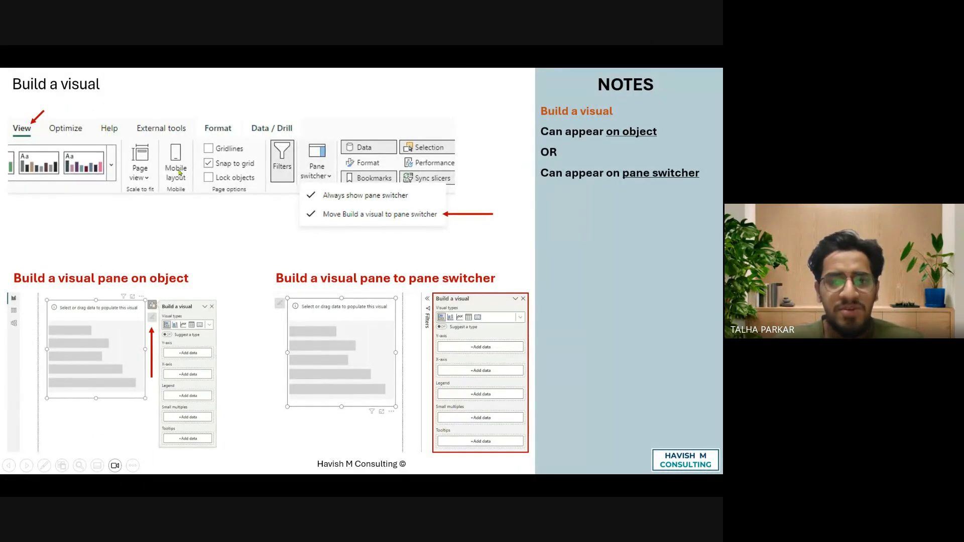
pyautogui.press('Escape')
# Switch to Power BI Desktop and examine the full gallery of insertable visuals, including the bar and column charts.
pyautogui.hotkey('alt', 'Tab')
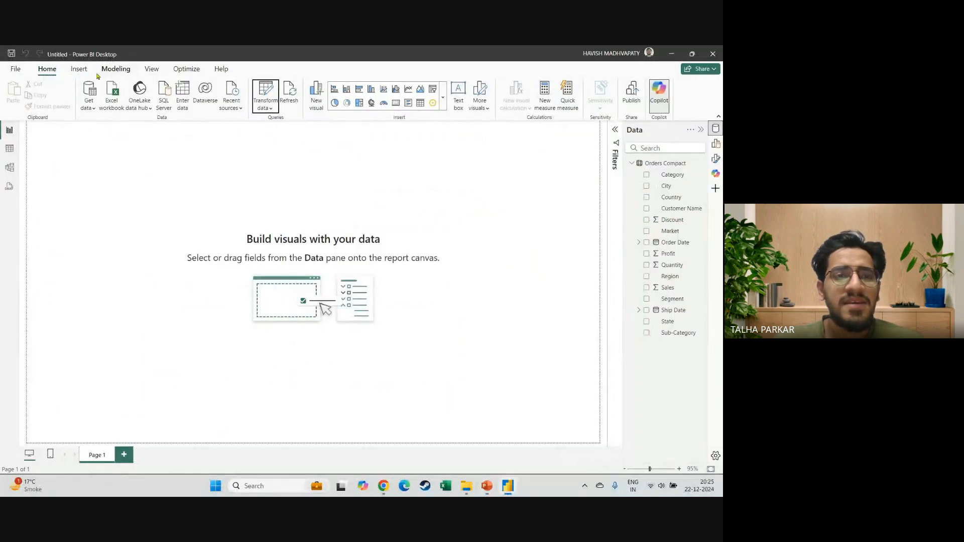
pyautogui.click(79, 69)
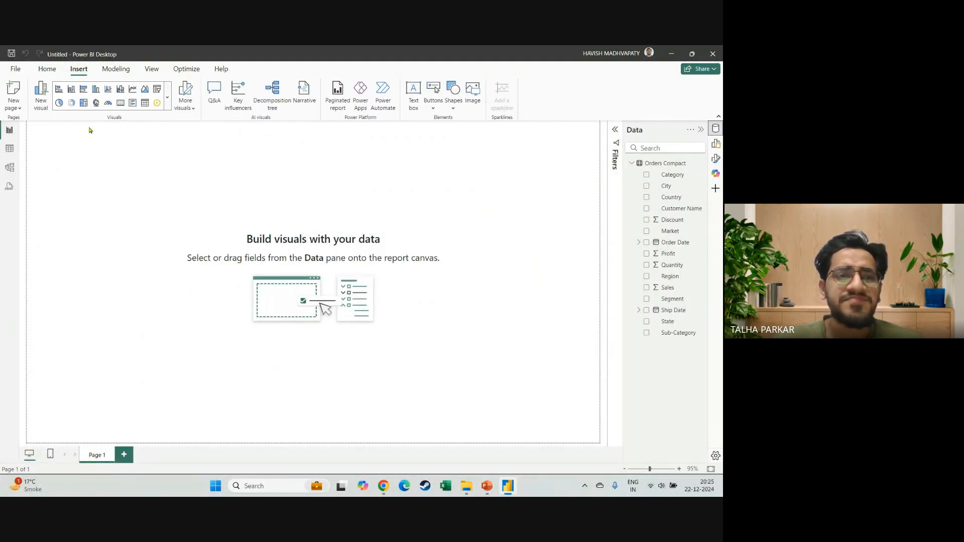
pyautogui.click(168, 97)
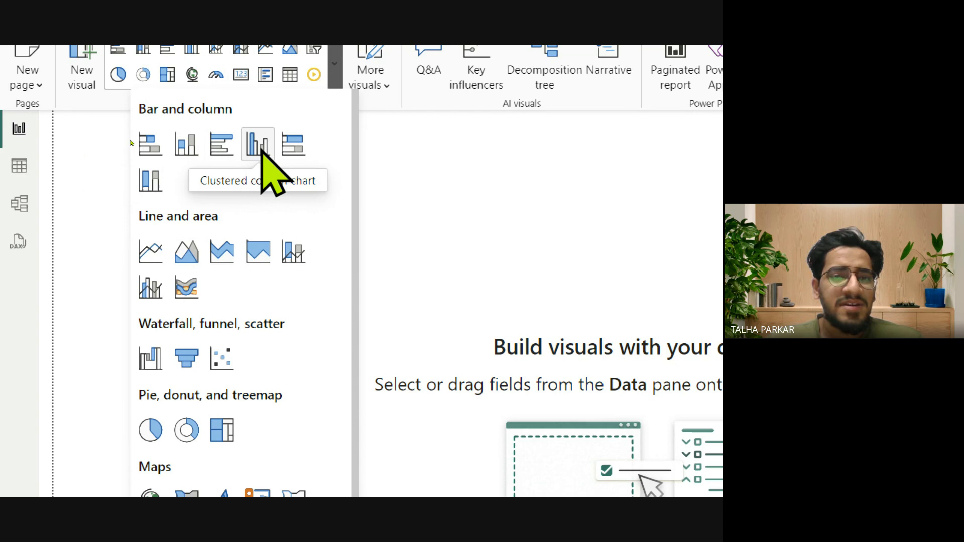
pyautogui.hotkey('ctrl', '4')
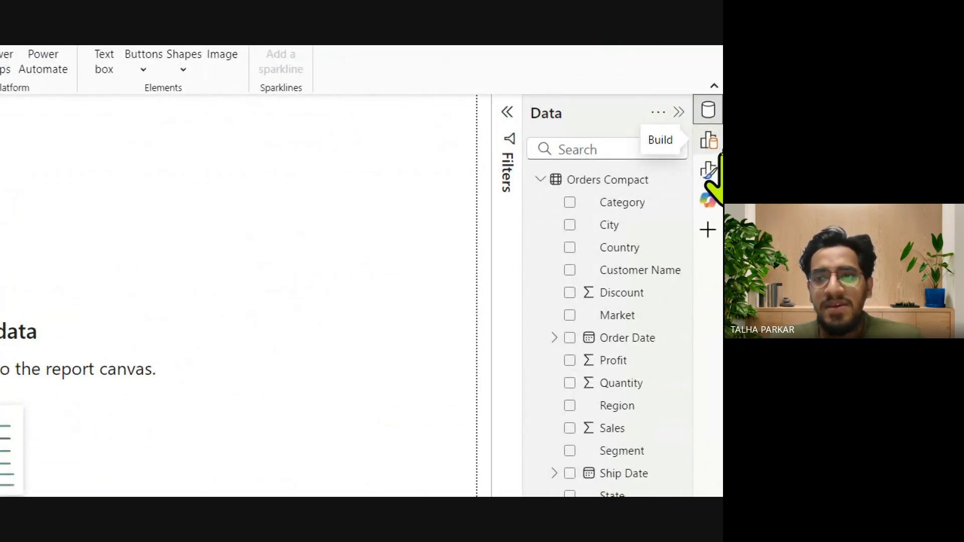
# Show the Build pane and place an empty clustered column chart on the Page 1 canvas.
pyautogui.click(716, 149)
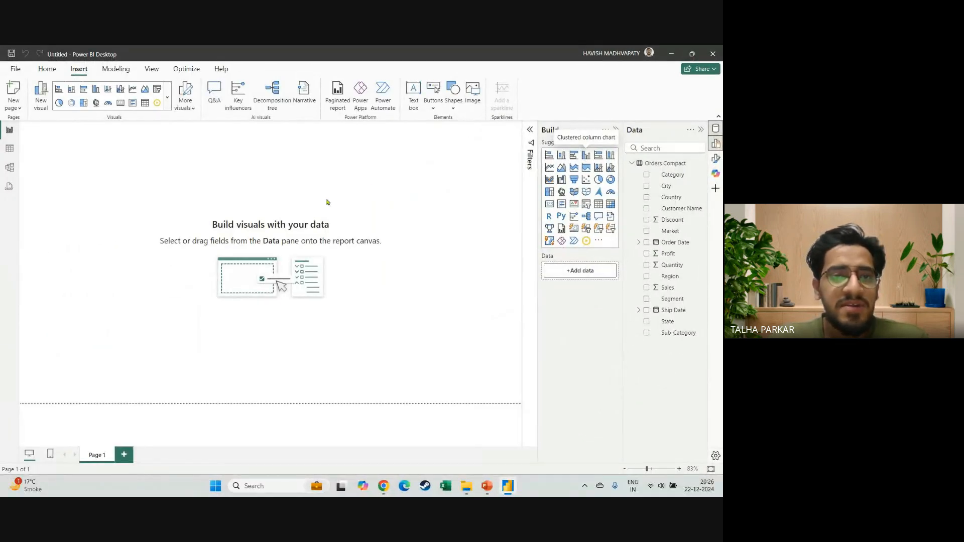
pyautogui.moveTo(113, 214); pyautogui.dragTo(230, 260)
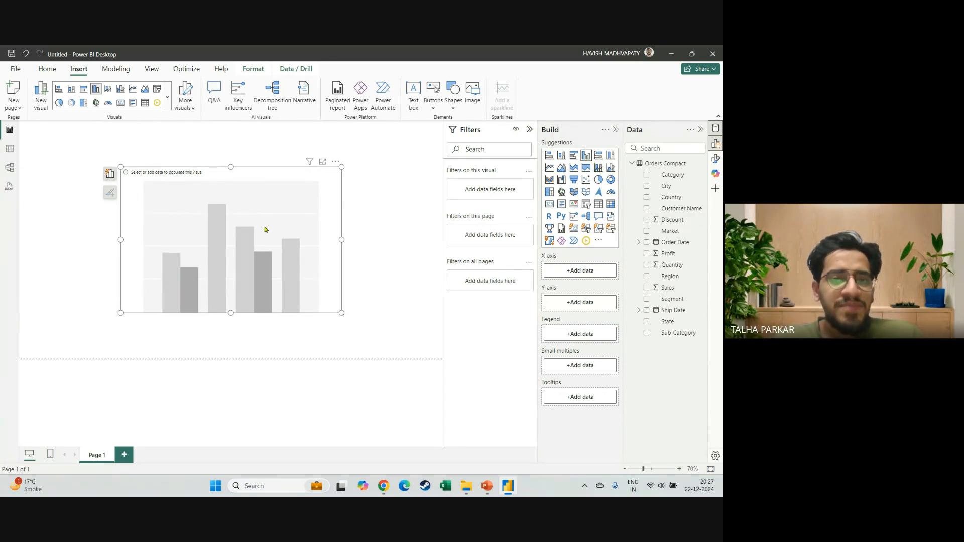
pyautogui.moveTo(265, 228); pyautogui.dragTo(263, 228)
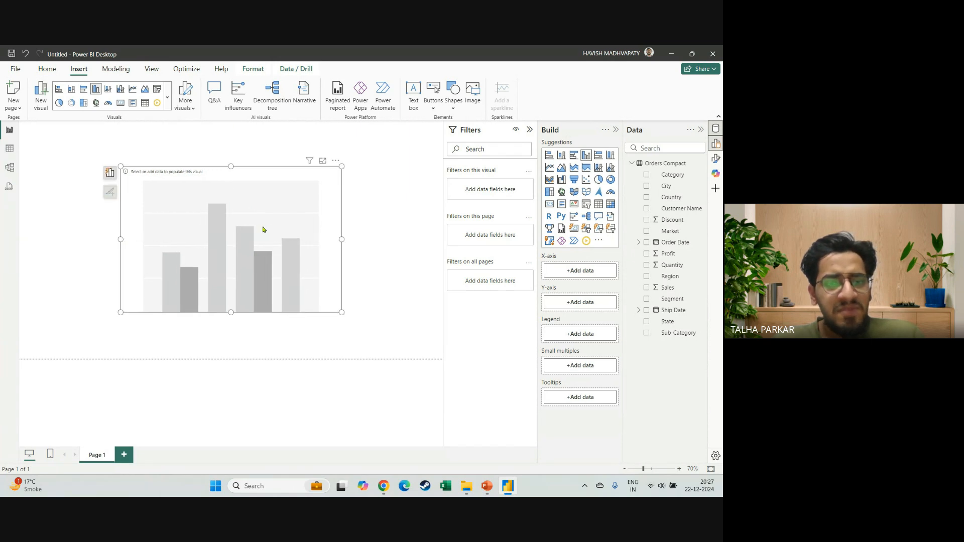
# Deselect and reselect the empty column chart to compare the Build pane's options with and without a selected visual.
pyautogui.click(378, 239)
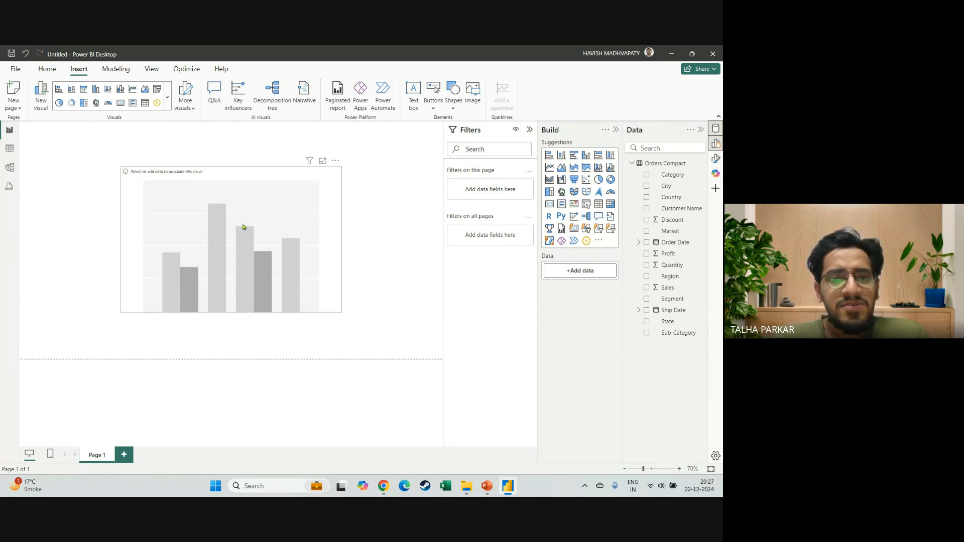
pyautogui.click(297, 246)
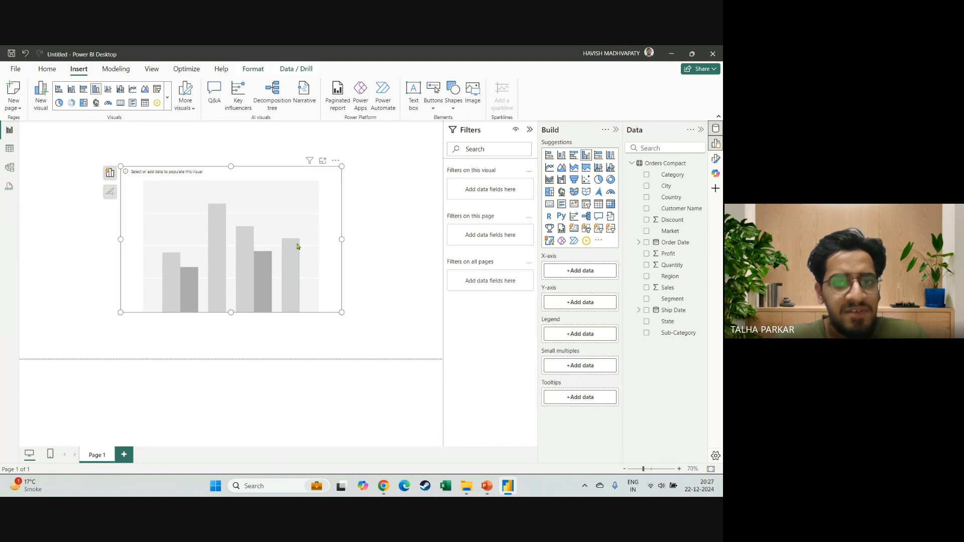
pyautogui.click(386, 253)
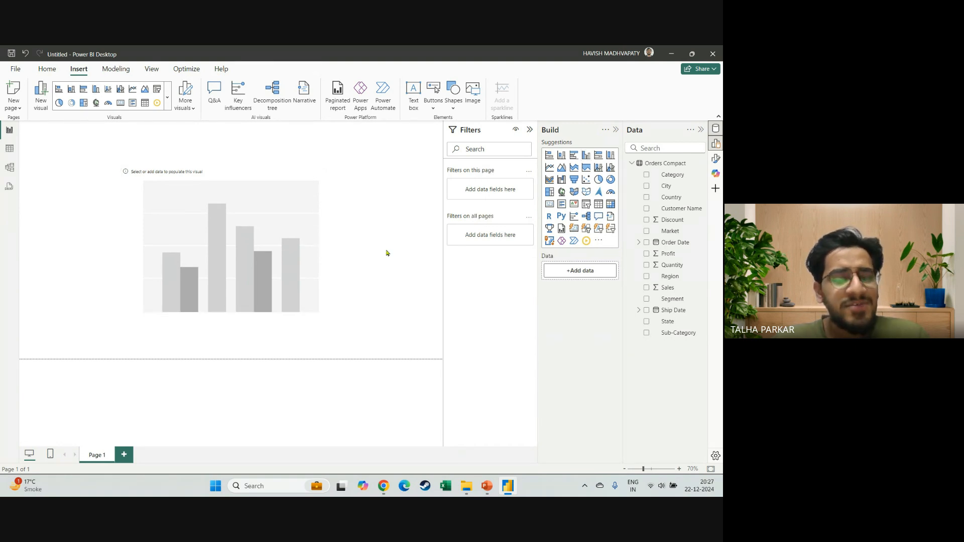
pyautogui.click(261, 265)
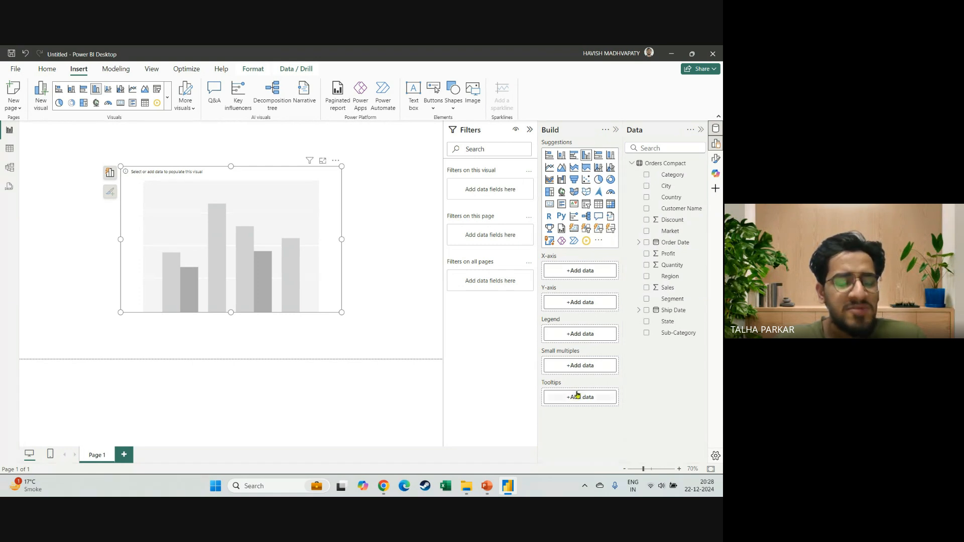
pyautogui.click(385, 268)
pyautogui.click(285, 262)
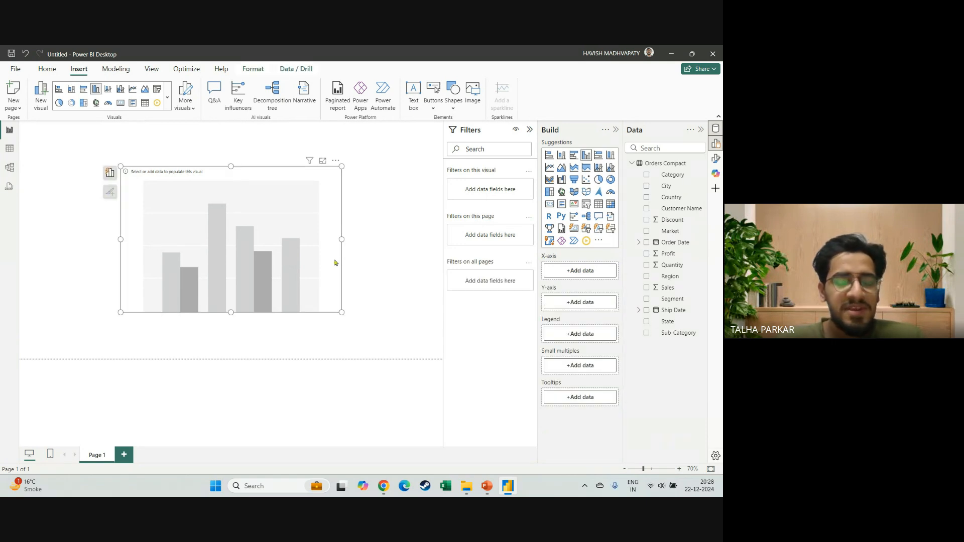
# Switch to the Build a visual slide and compare the on-object and pane switcher layouts up close.
pyautogui.hotkey('alt', 'Tab')
pyautogui.hotkey('shift', 'F5')
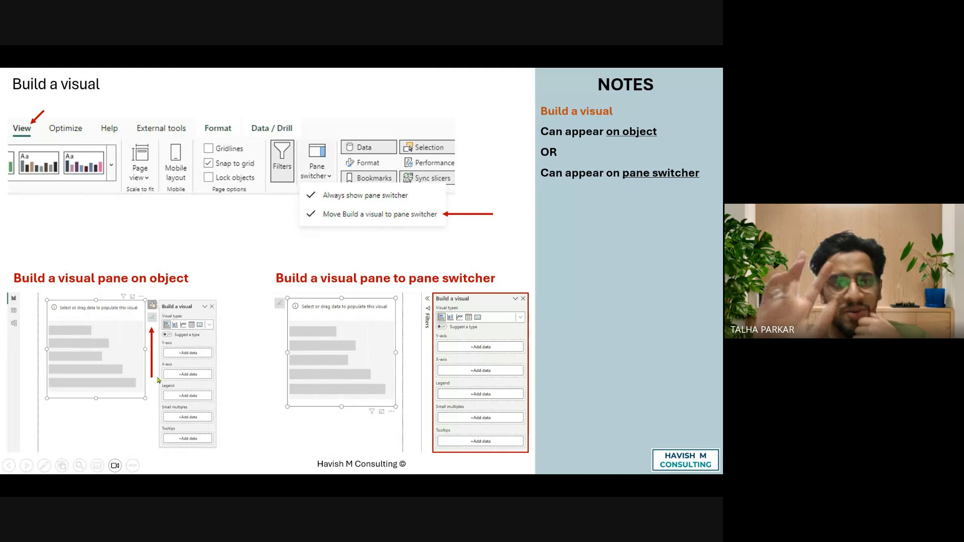
pyautogui.scroll(2, 157, 380)
pyautogui.scroll(3, 159, 380)
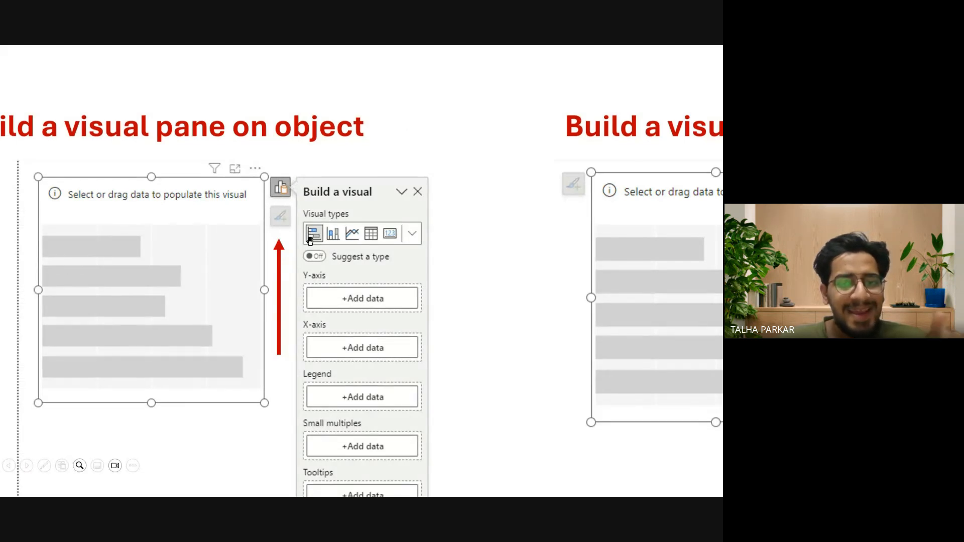
pyautogui.moveTo(352, 421); pyautogui.dragTo(349, 377)
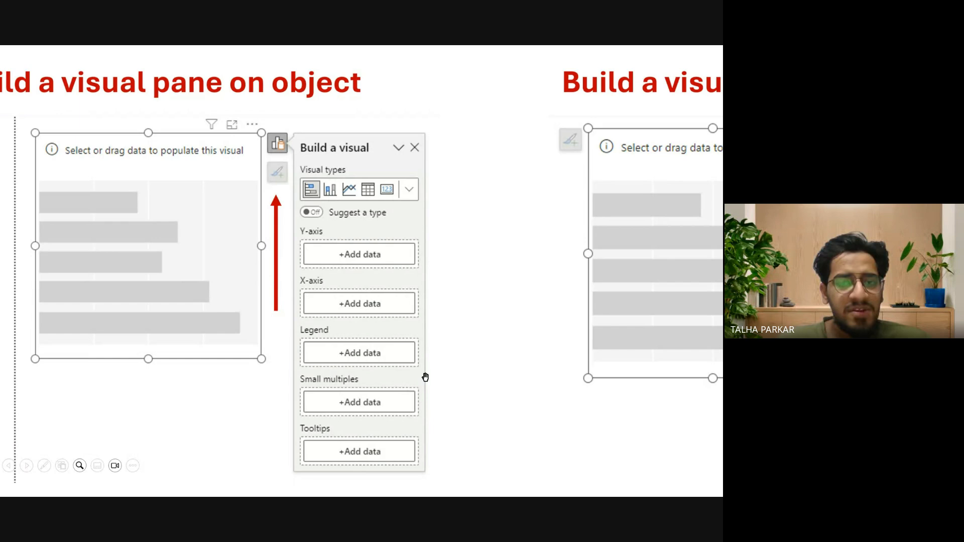
pyautogui.moveTo(498, 346); pyautogui.dragTo(126, 362)
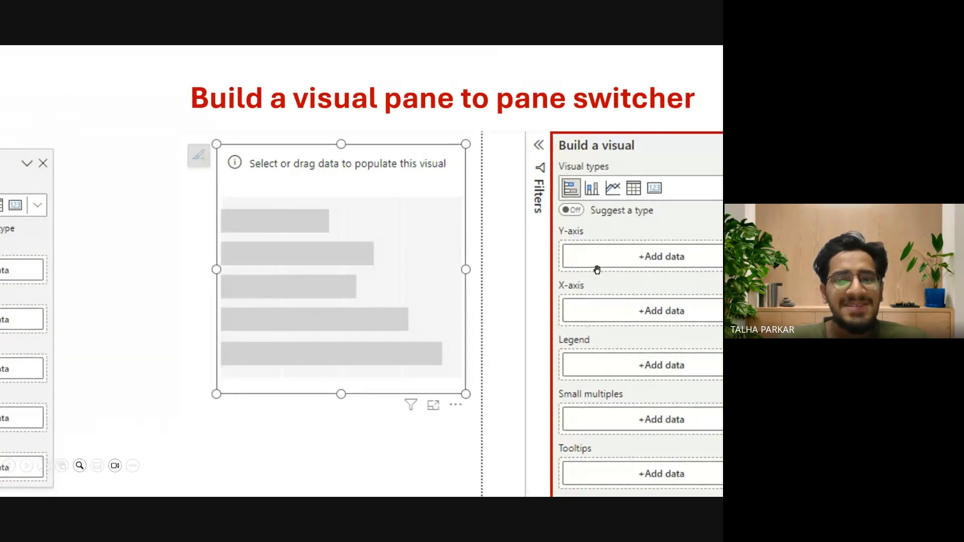
pyautogui.press('Escape')
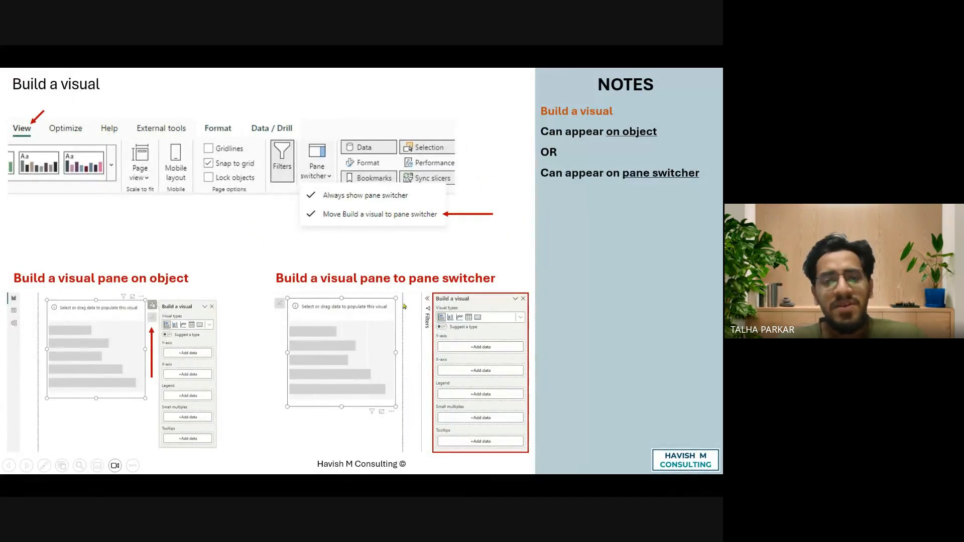
pyautogui.press('Escape')
# Back in Power BI Desktop, compare adding X-axis data through the chart's on-object Suggest a visual pane and the Build pane.
pyautogui.hotkey('alt', 'Tab')
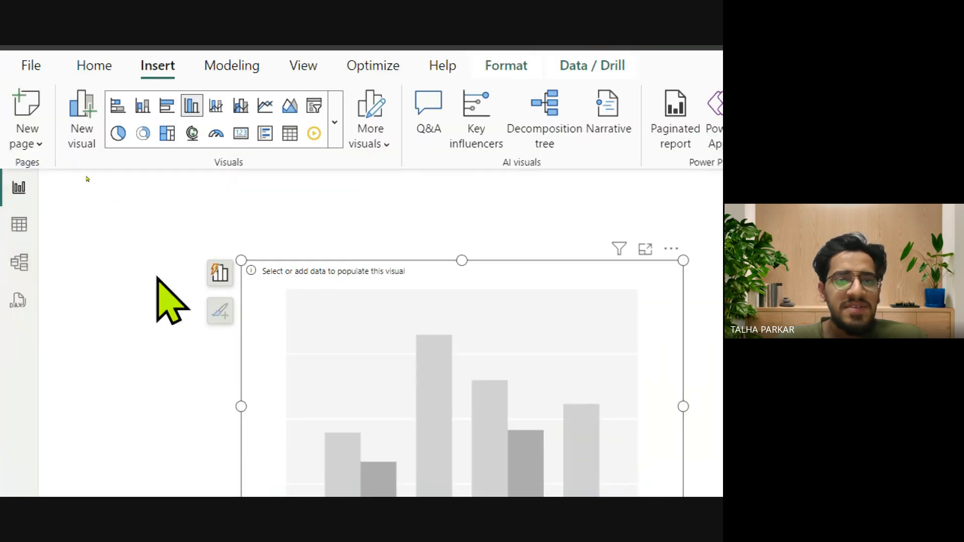
pyautogui.click(219, 275)
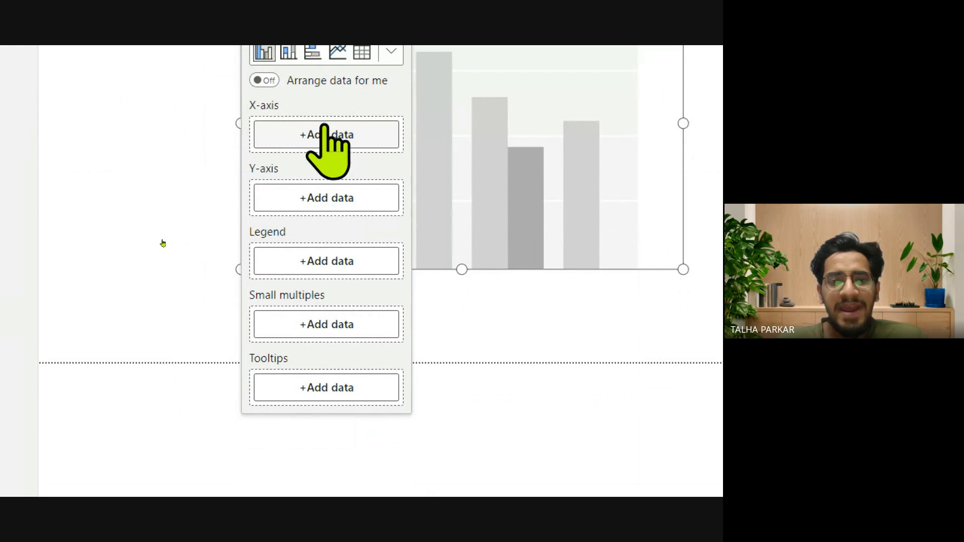
pyautogui.click(325, 134)
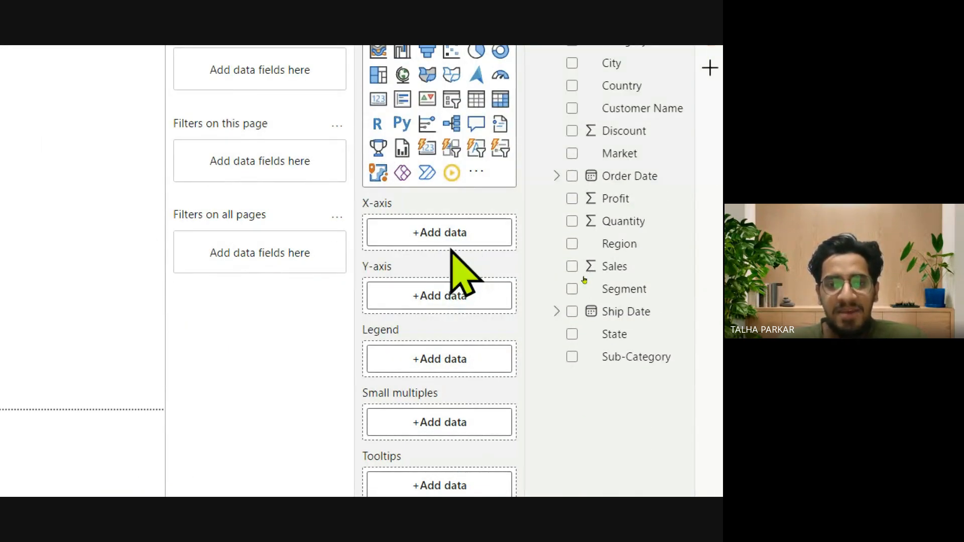
pyautogui.click(436, 236)
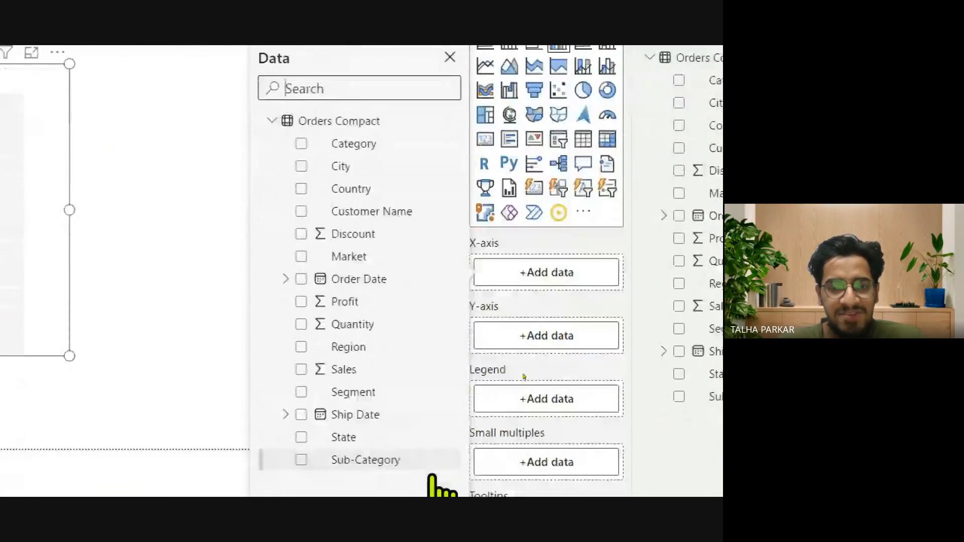
pyautogui.click(410, 454)
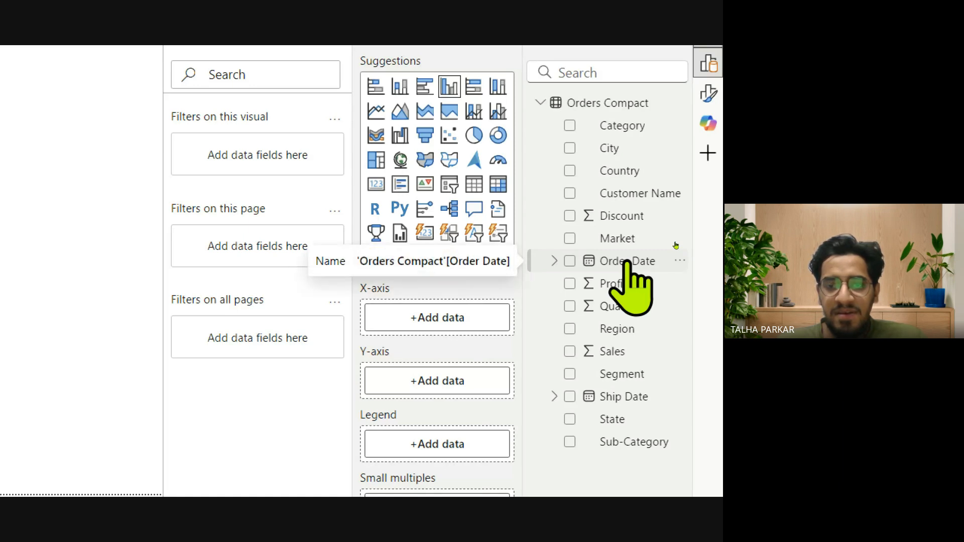
pyautogui.moveTo(628, 262)
pyautogui.mouseDown()
pyautogui.moveTo(577, 262)
pyautogui.moveTo(626, 256)
pyautogui.moveTo(462, 299)
pyautogui.moveTo(441, 321)
pyautogui.moveTo(493, 312)
pyautogui.moveTo(552, 276)
pyautogui.moveTo(624, 273)
pyautogui.mouseUp()
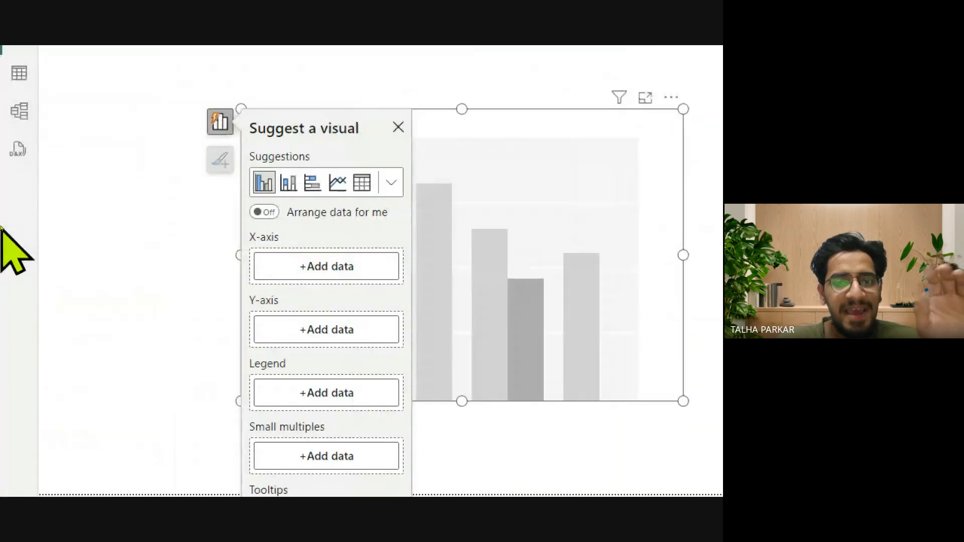
pyautogui.click(220, 123)
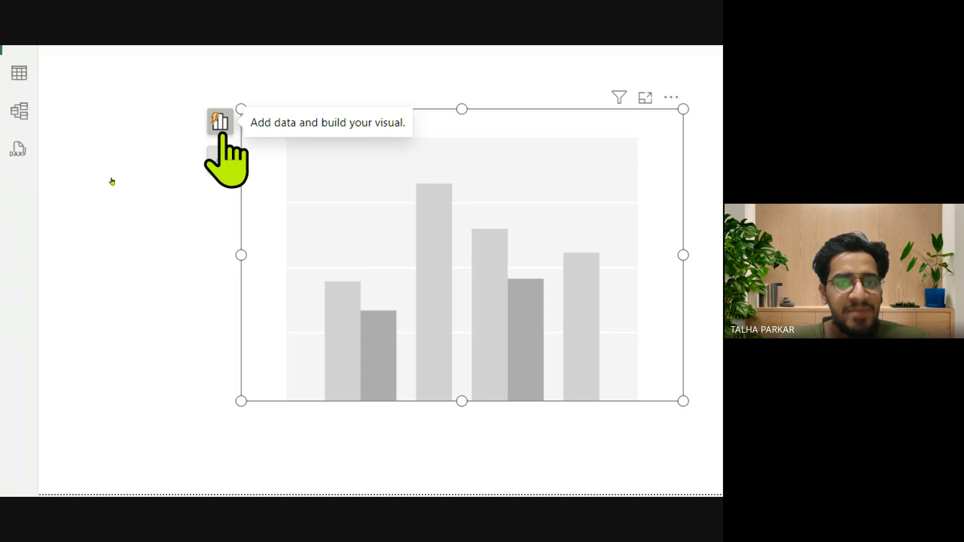
# View the Pane manager options and compare them with the pane switcher options on the Build a visual slide.
pyautogui.click(304, 82)
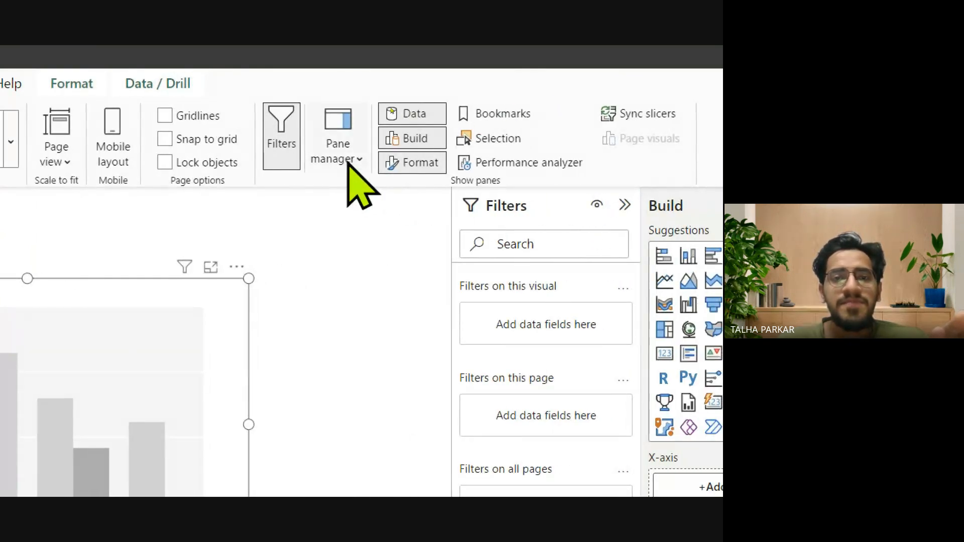
pyautogui.click(347, 162)
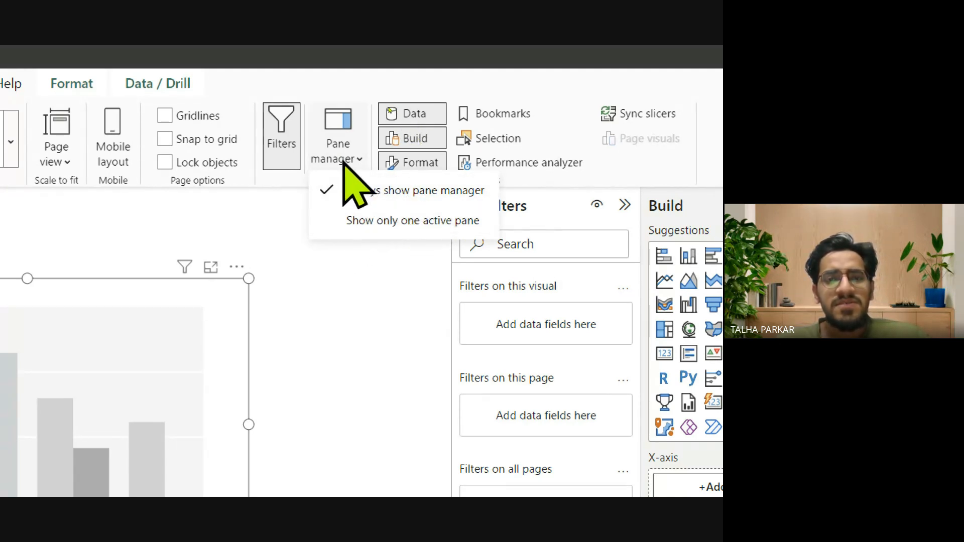
pyautogui.hotkey('alt', 'Tab')
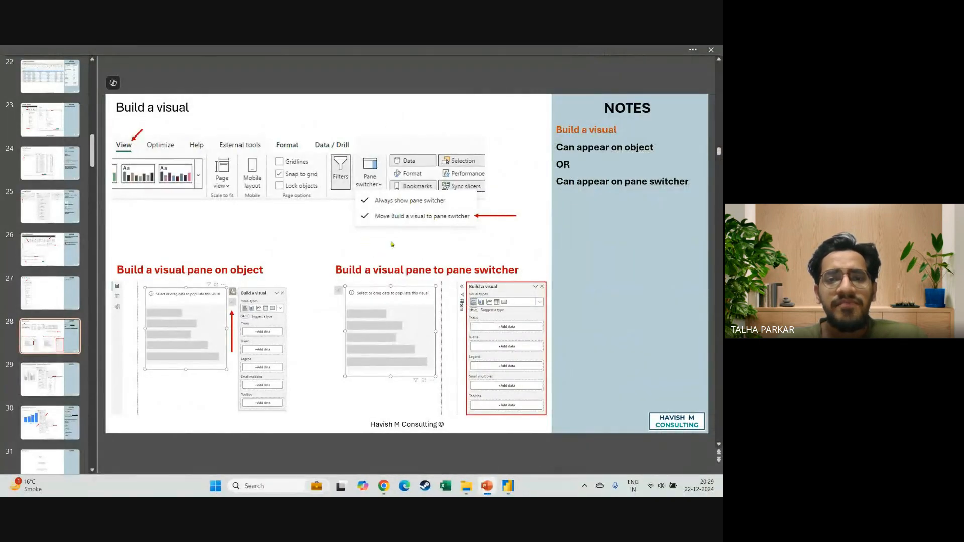
pyautogui.hotkey('alt', 'Tab')
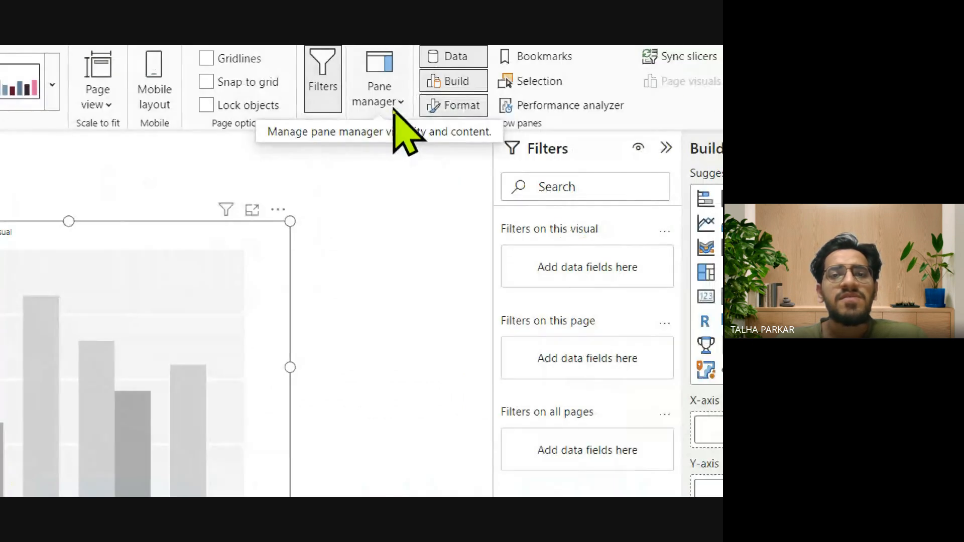
# Try adding the Category field to the empty column chart's X-axis, and remove it again.
pyautogui.click(395, 110)
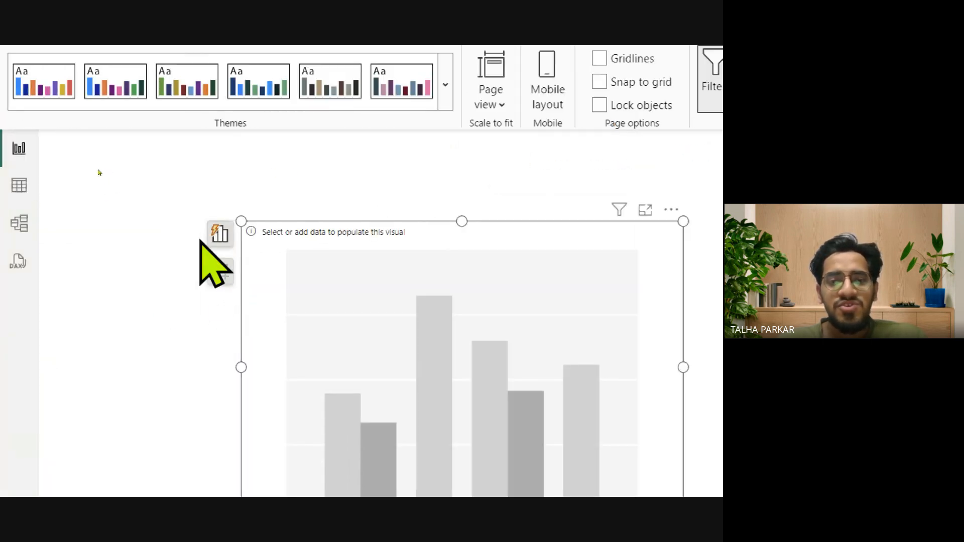
pyautogui.click(150, 242)
pyautogui.click(283, 254)
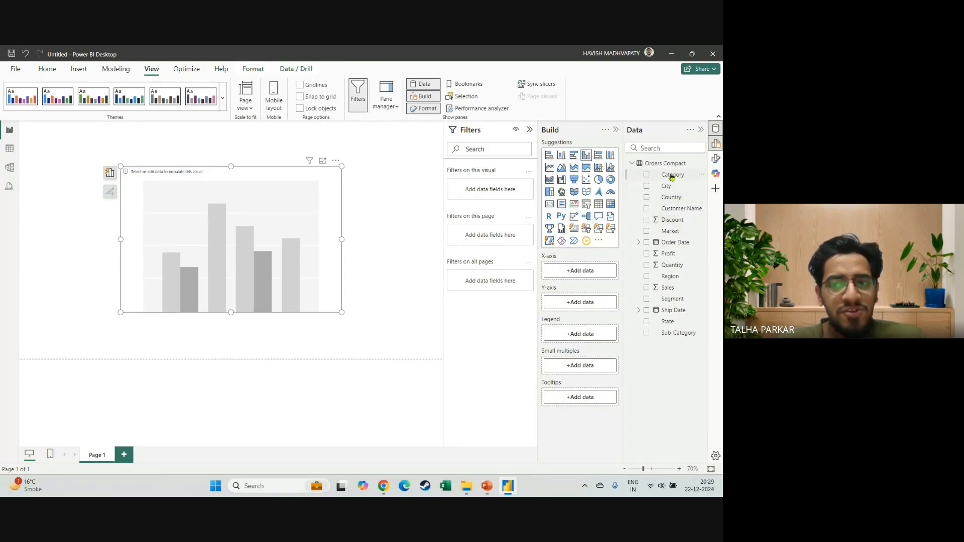
pyautogui.moveTo(673, 174); pyautogui.dragTo(217, 251)
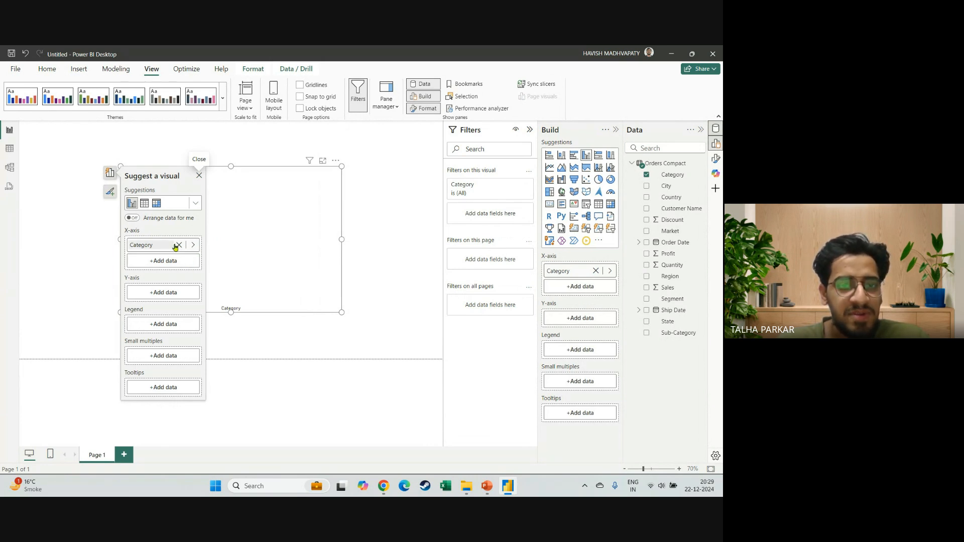
pyautogui.click(180, 245)
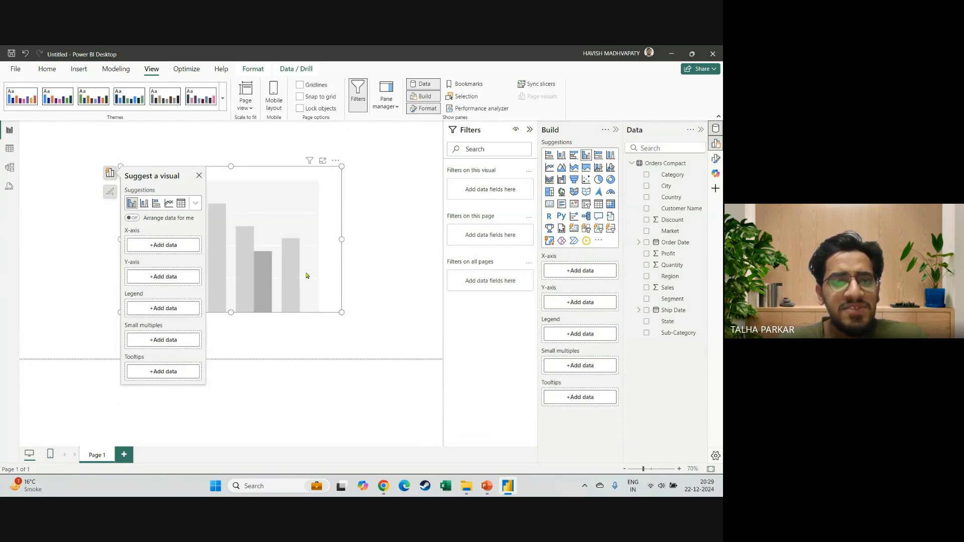
# Switch to PowerPoint and present the slides on adding fields to a visual and on the clustered column chart.
pyautogui.hotkey('alt', 'Tab')
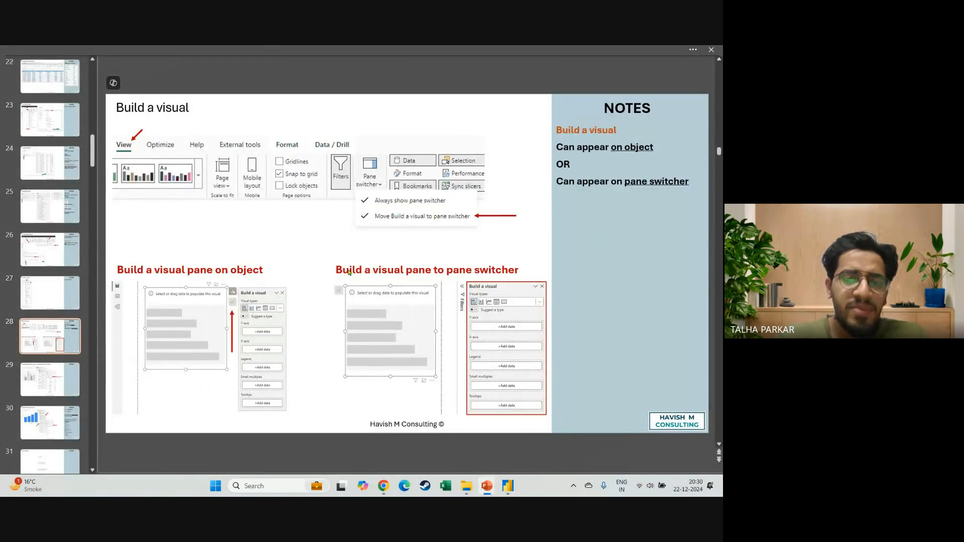
pyautogui.hotkey('shift', 'F5')
pyautogui.press('Right')
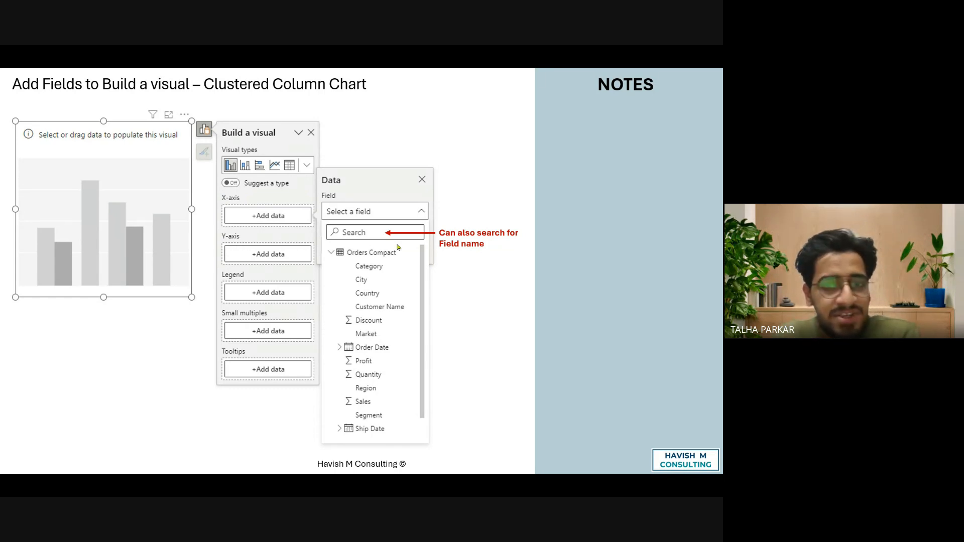
pyautogui.scroll(2, 393, 256)
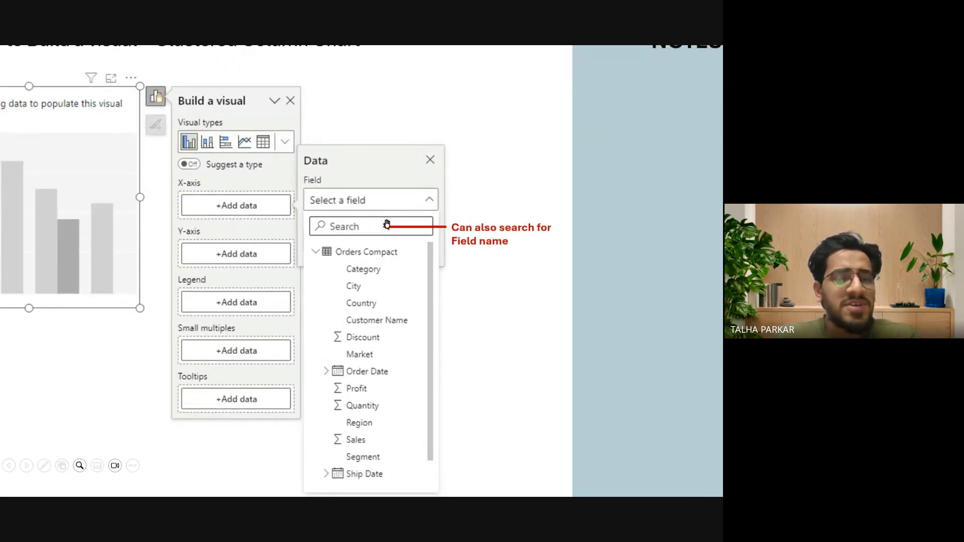
pyautogui.scroll(-2, 387, 224)
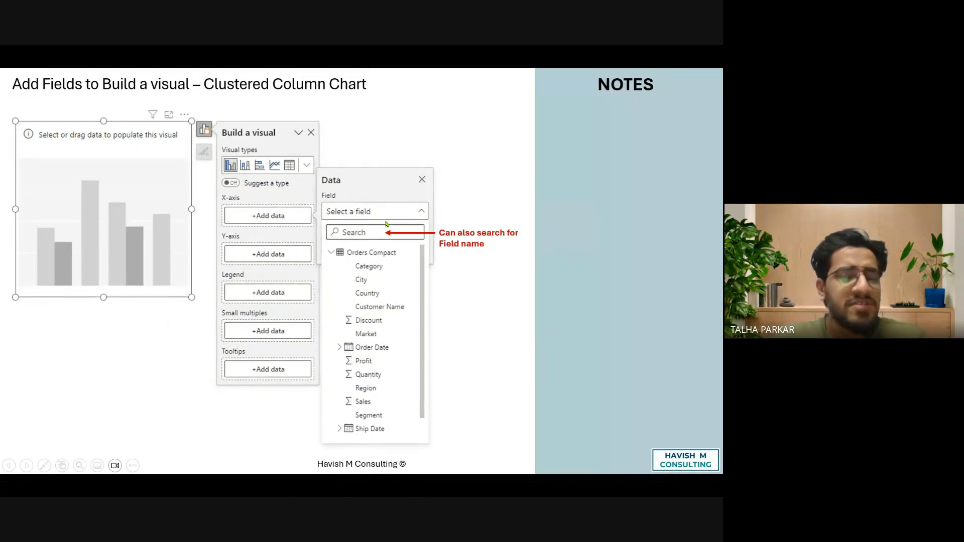
pyautogui.press('Right')
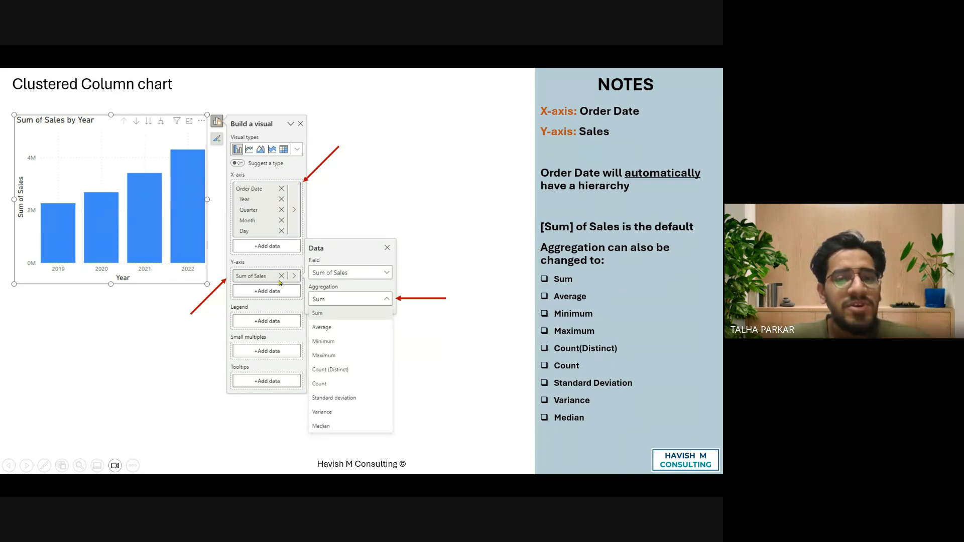
pyautogui.press('Escape')
# Back in Power BI Desktop, assign Order Date to the column chart's X-axis and Sales to its Y-axis.
pyautogui.hotkey('alt', 'Tab')
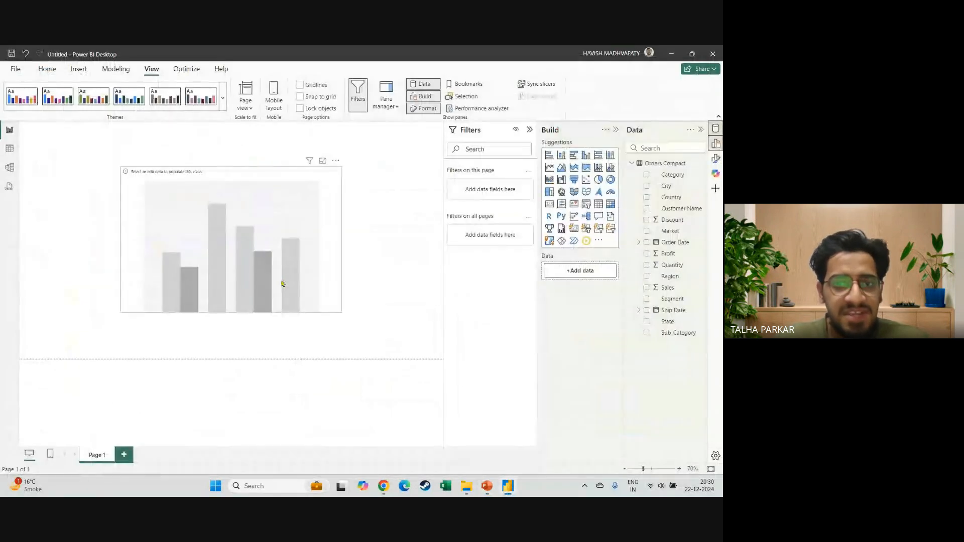
pyautogui.click(305, 234)
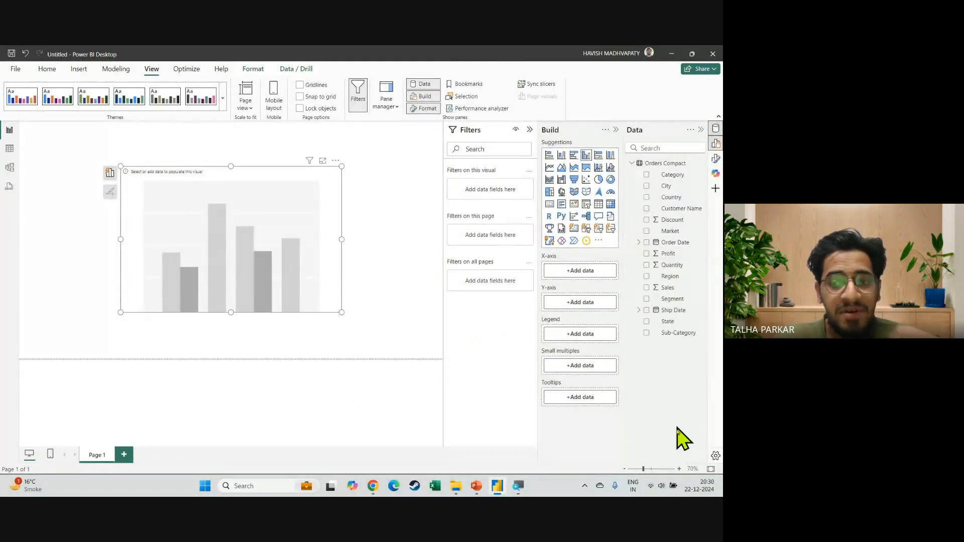
pyautogui.click(678, 471)
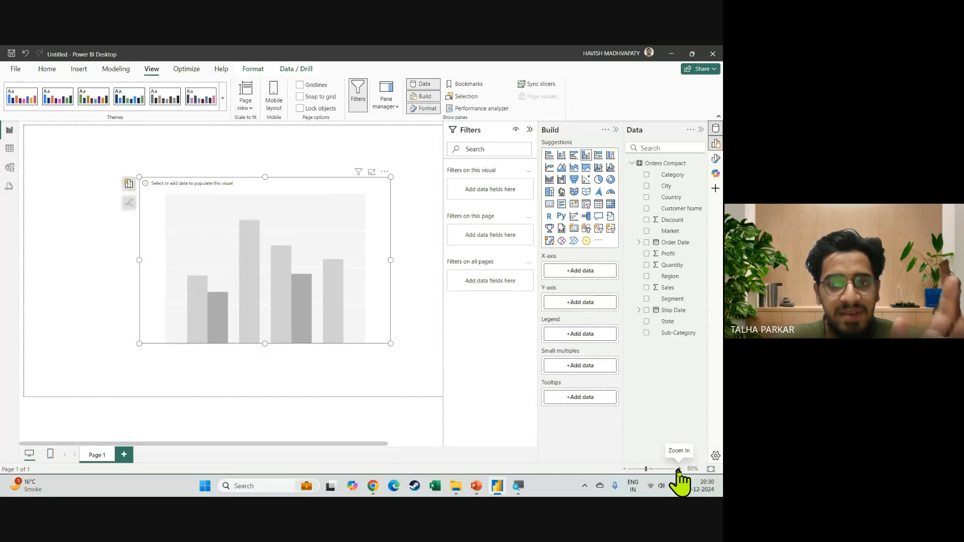
pyautogui.click(624, 469)
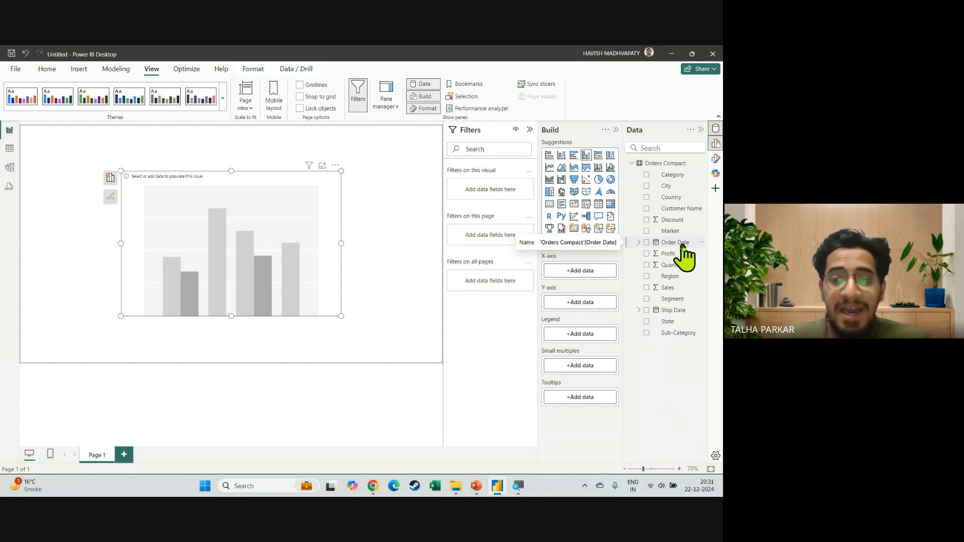
pyautogui.moveTo(672, 243); pyautogui.dragTo(576, 274)
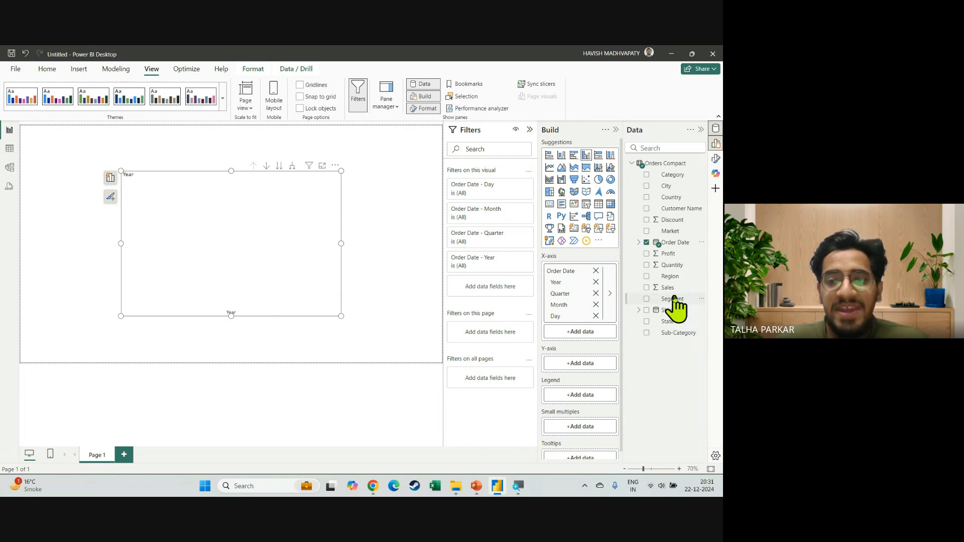
pyautogui.moveTo(668, 288); pyautogui.dragTo(581, 376)
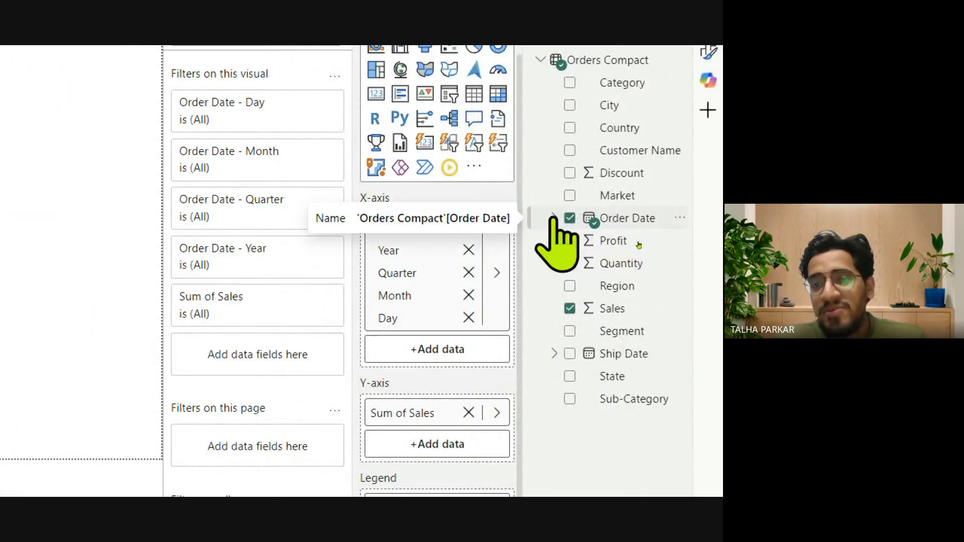
# Expand Order Date and its Date Hierarchy in the field list, and collapse the Filters pane.
pyautogui.click(555, 218)
pyautogui.click(569, 240)
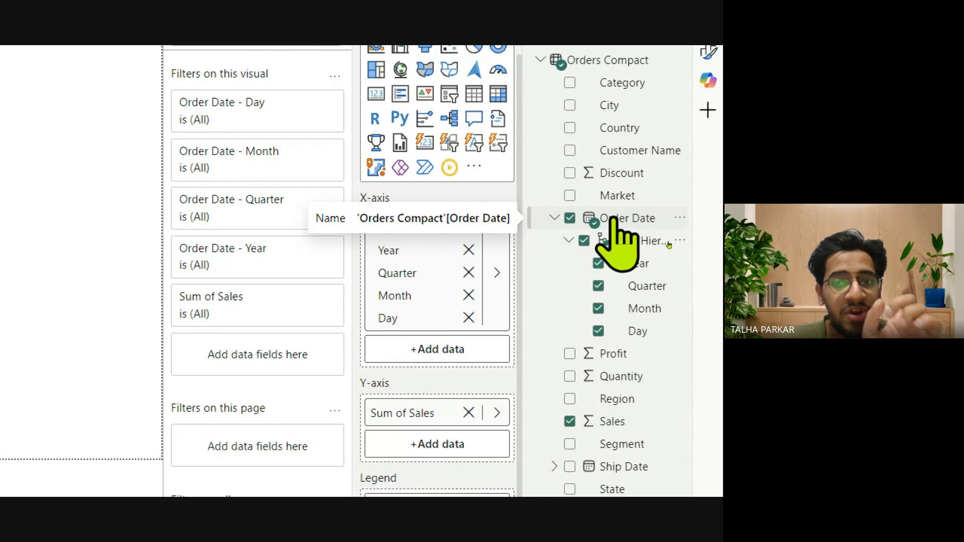
pyautogui.moveTo(526, 201); pyautogui.dragTo(472, 202)
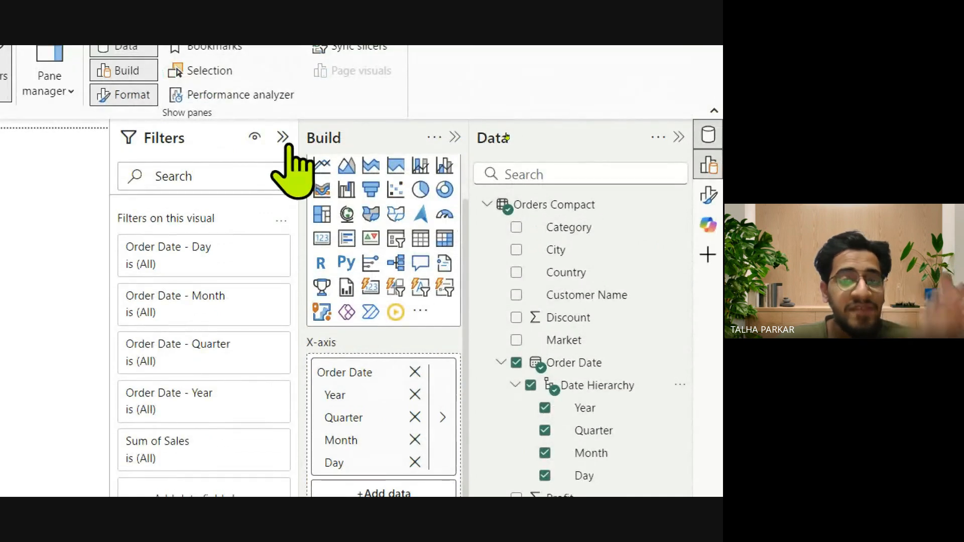
pyautogui.click(283, 138)
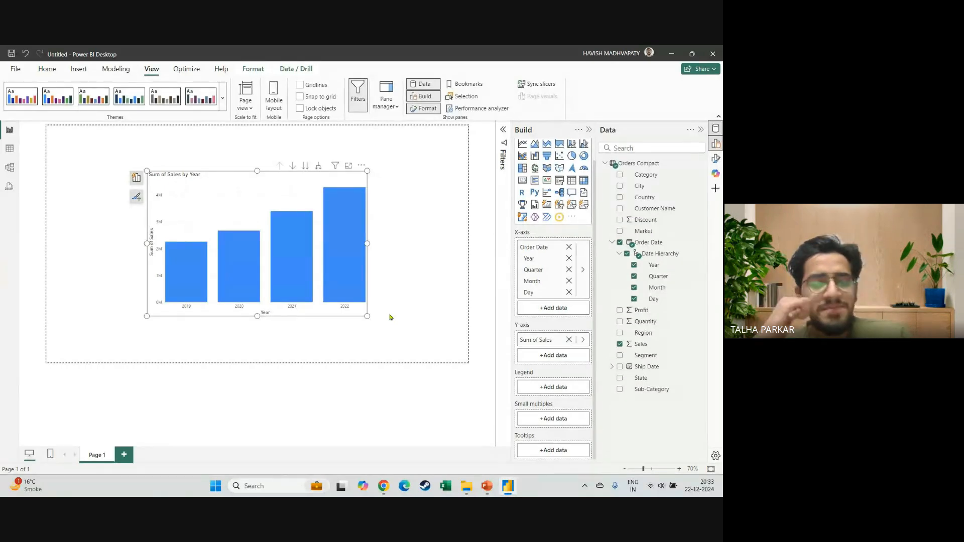
# Switch to the Google Meet call and read the in-call messages.
pyautogui.hotkey('alt', 'Tab')
pyautogui.hotkey('alt', 'Tab')
pyautogui.press('Tab')
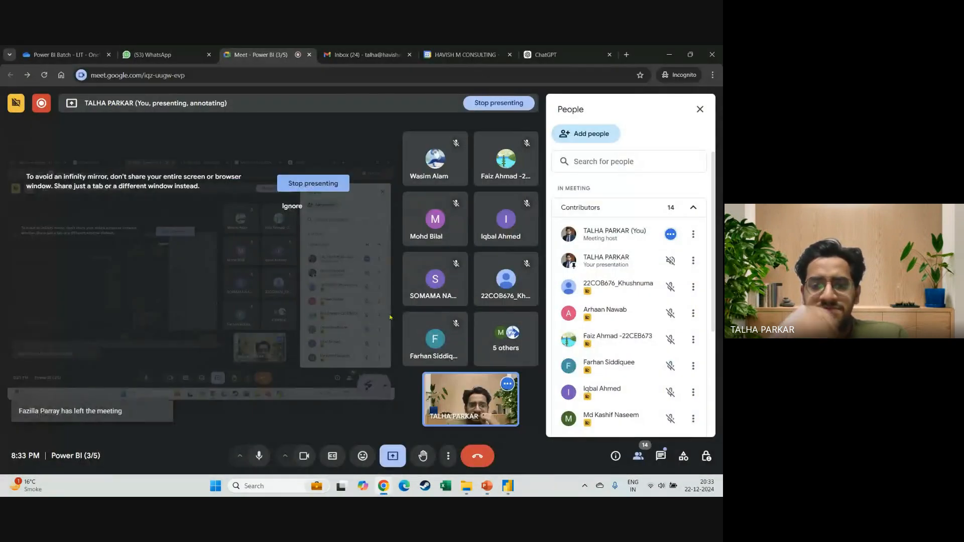
pyautogui.click(661, 456)
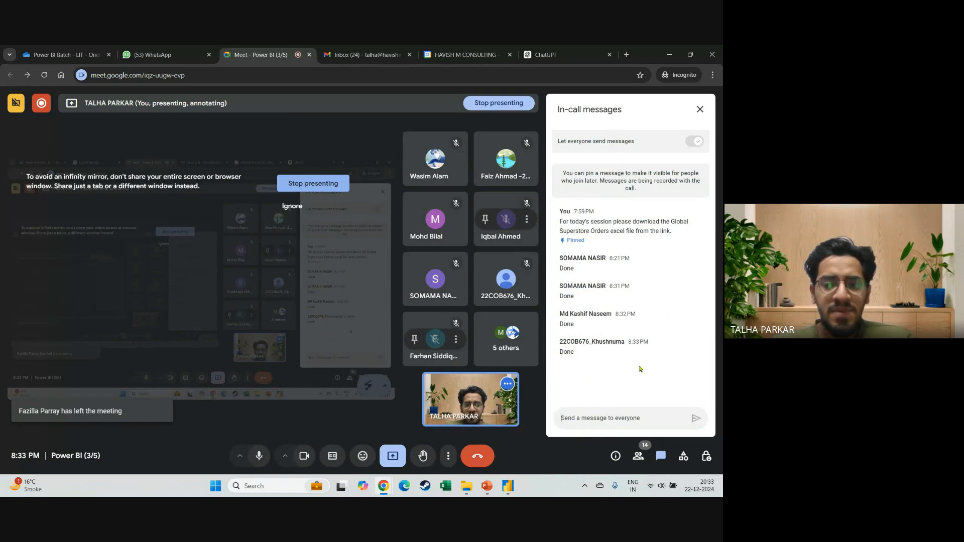
pyautogui.hotkey('alt', 'Tab')
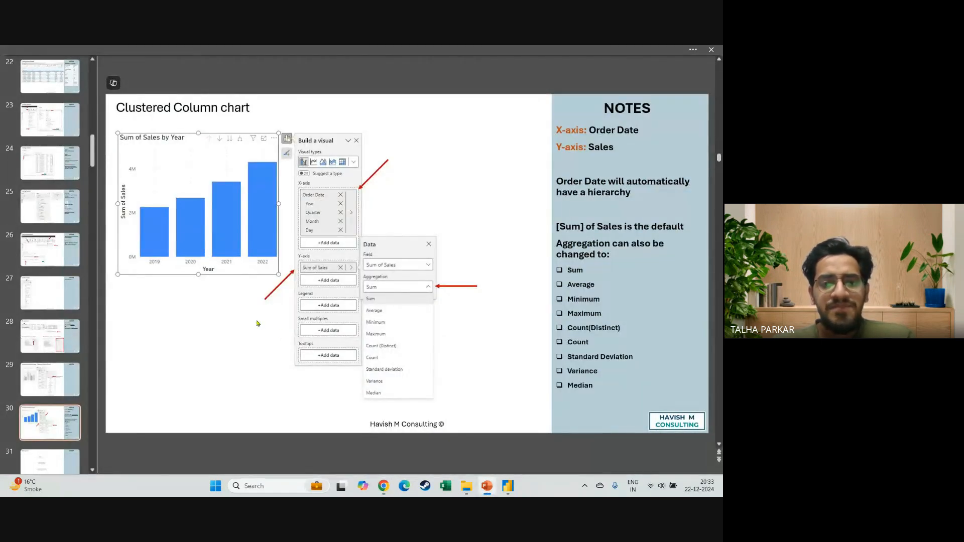
# Back in Power BI Desktop, view the summarization options available for the Y-axis field Sum of Sales.
pyautogui.hotkey('alt', 'Tab')
pyautogui.hotkey('alt', 'Tab')
pyautogui.press('Tab')
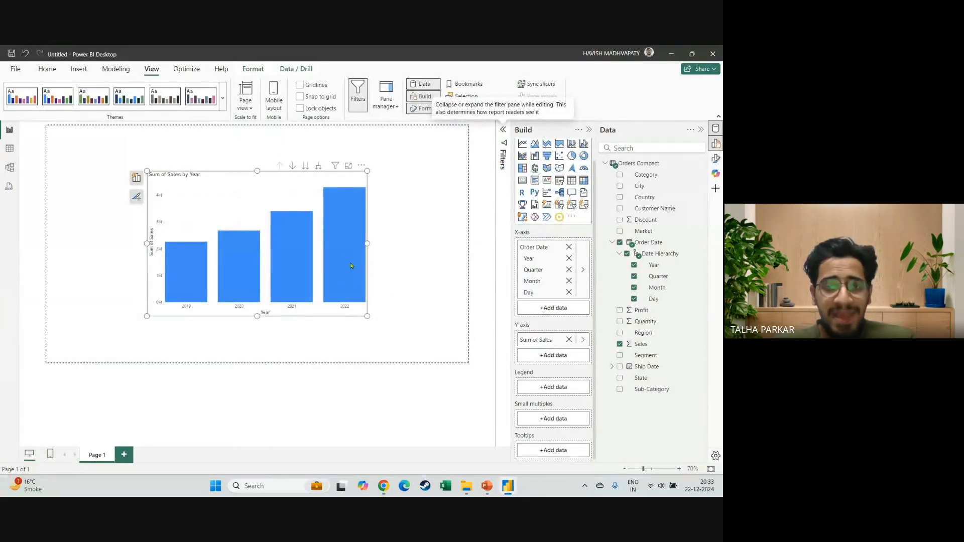
pyautogui.moveTo(302, 258)
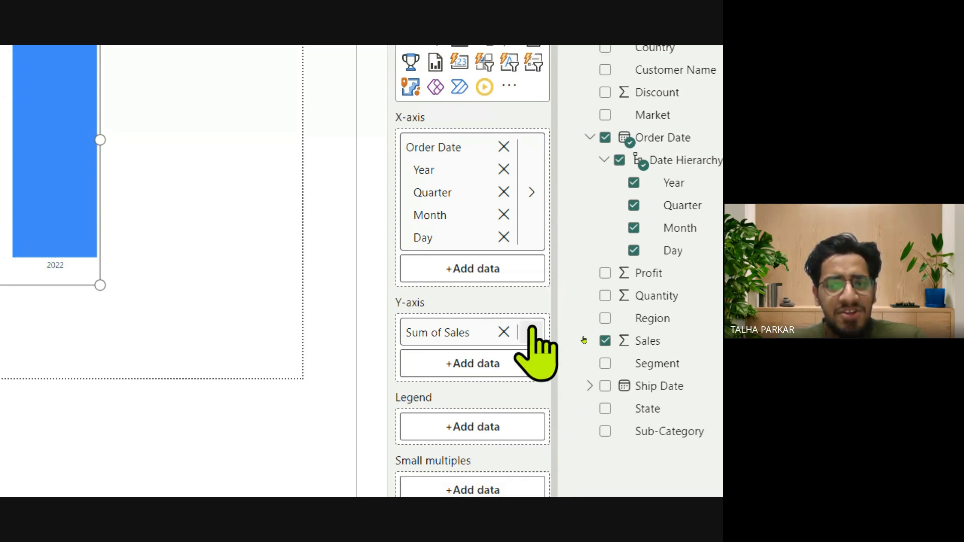
pyautogui.click(531, 333)
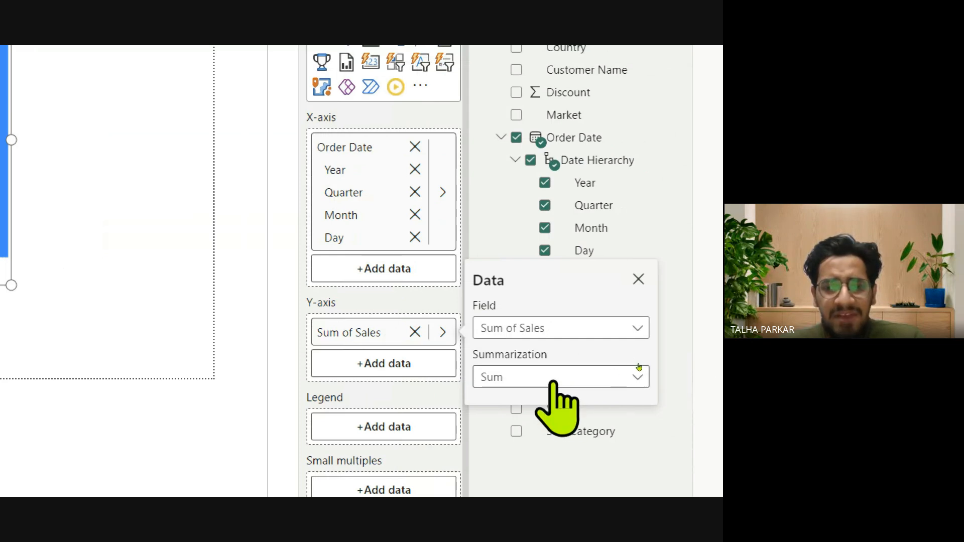
pyautogui.click(565, 378)
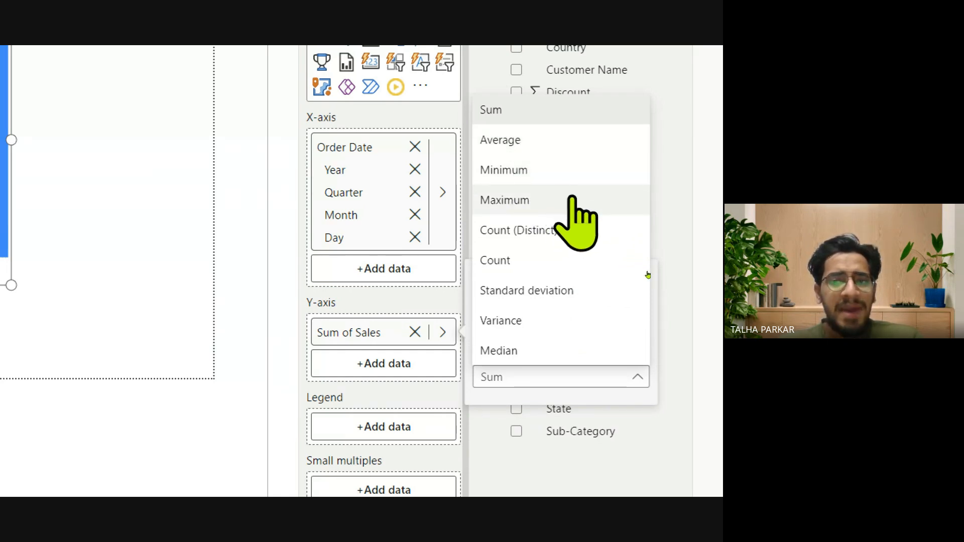
pyautogui.click(546, 379)
pyautogui.press('super+minus')
# Switch to PowerPoint, examine the Clustered Column chart slide's axis and aggregation settings up close, and advance to the Drill Options slide.
pyautogui.hotkey('alt', 'Tab')
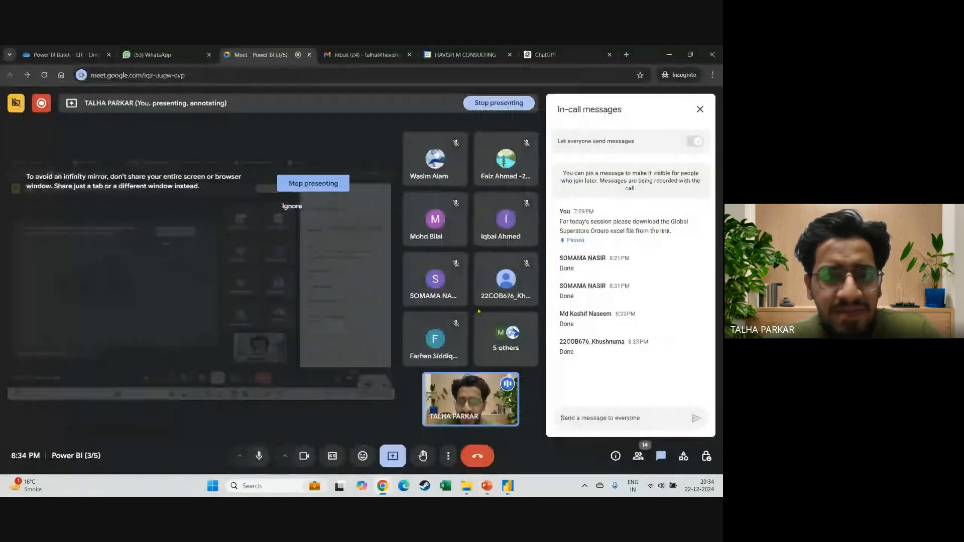
pyautogui.hotkey('alt', 'Tab')
pyautogui.hotkey('alt', 'Tab')
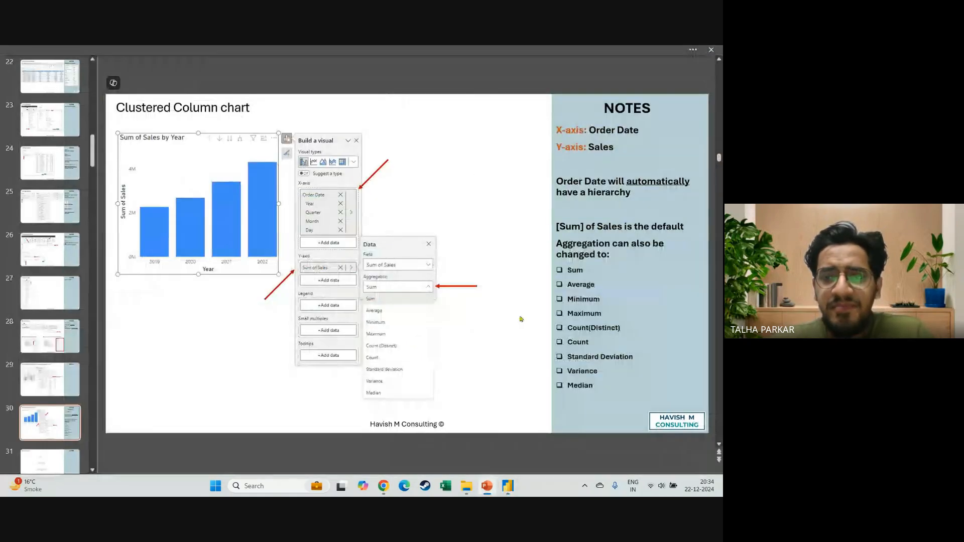
pyautogui.scroll(3, 269, 224)
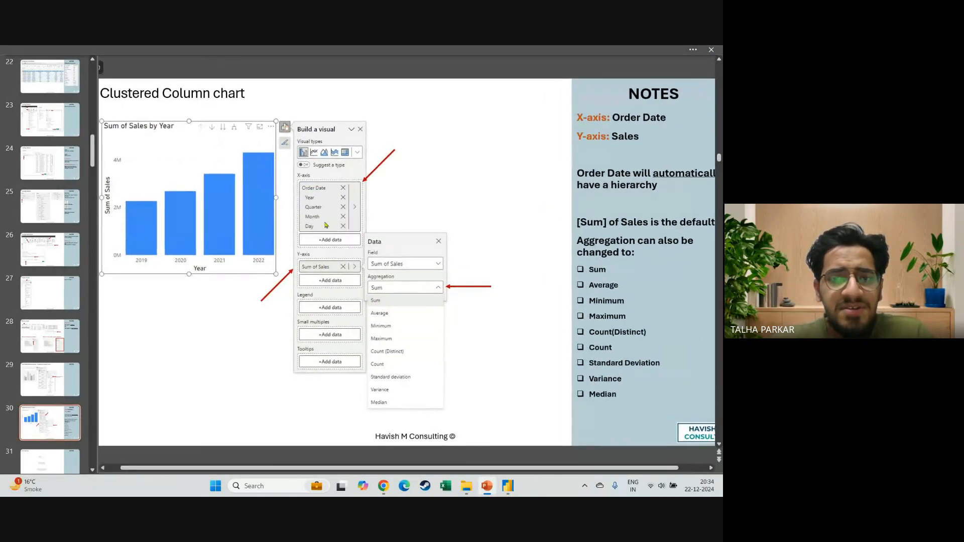
pyautogui.scroll(2, 315, 174)
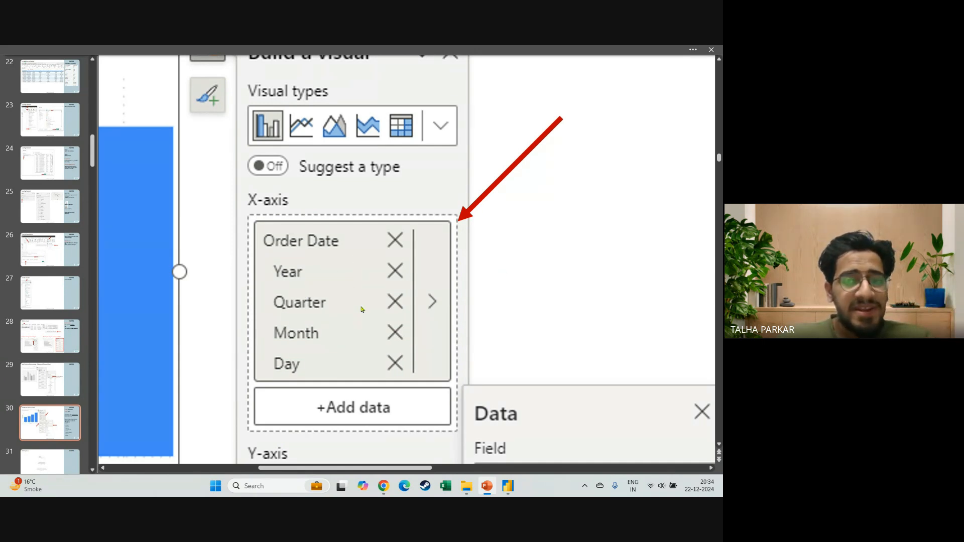
pyautogui.scroll(-3, 359, 333)
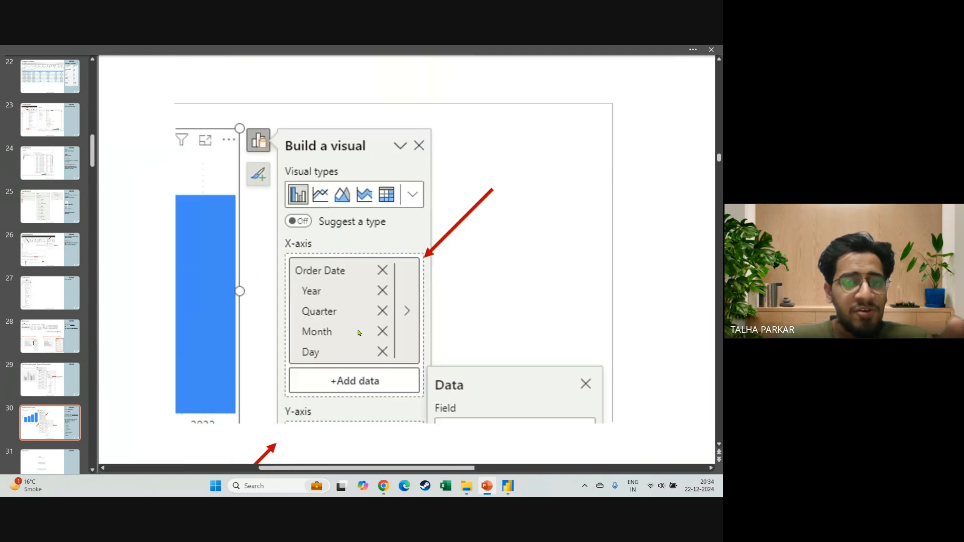
pyautogui.scroll(-2, 359, 332)
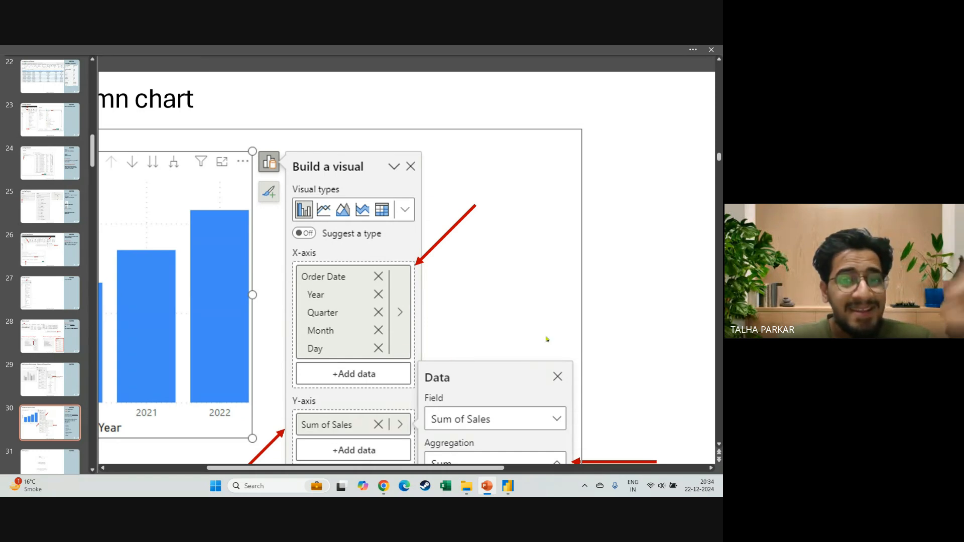
pyautogui.scroll(-2, 547, 340)
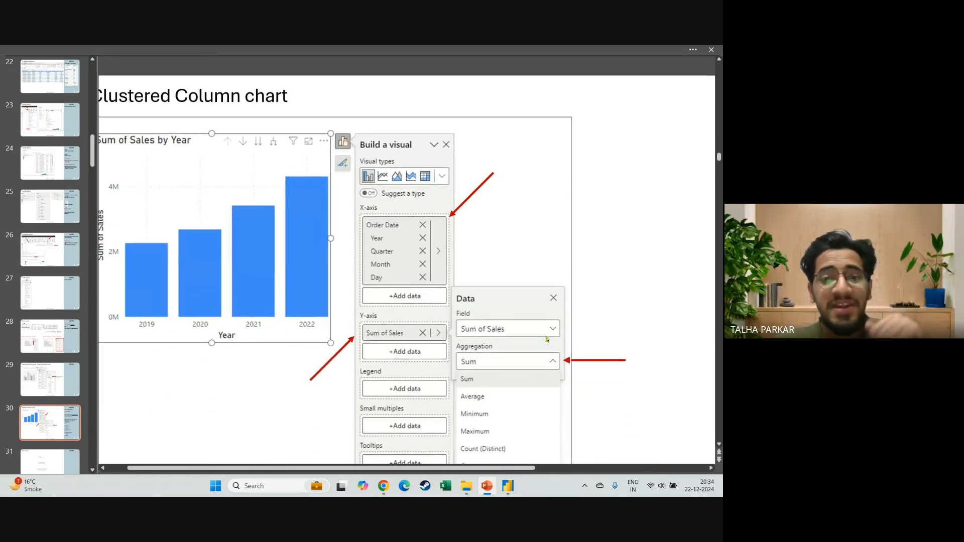
pyautogui.scroll(-2, 548, 339)
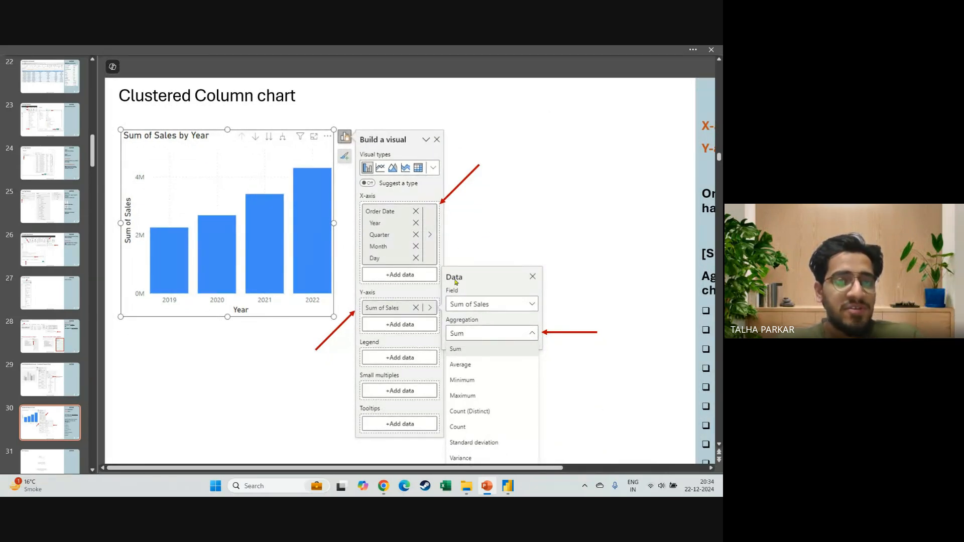
pyautogui.scroll(-2, 532, 320)
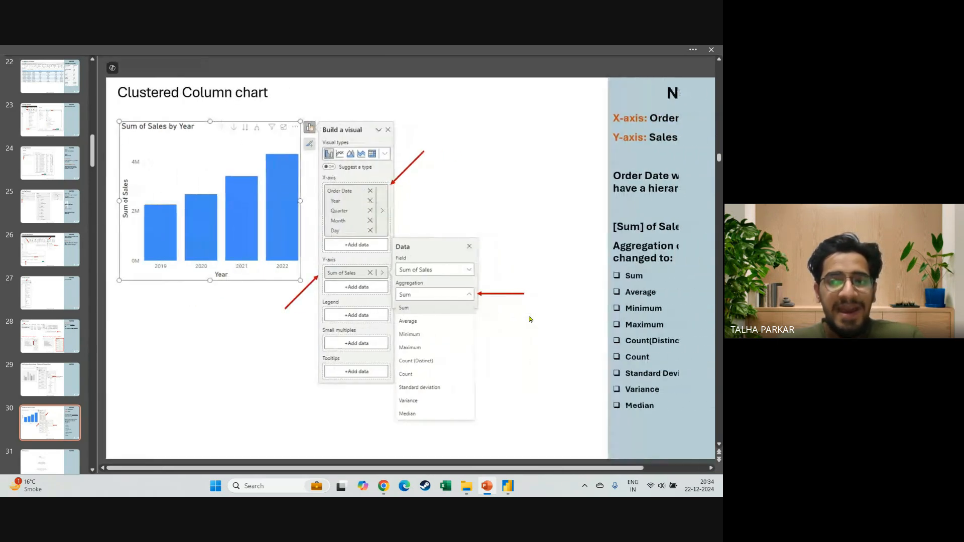
pyautogui.press('pagedown')
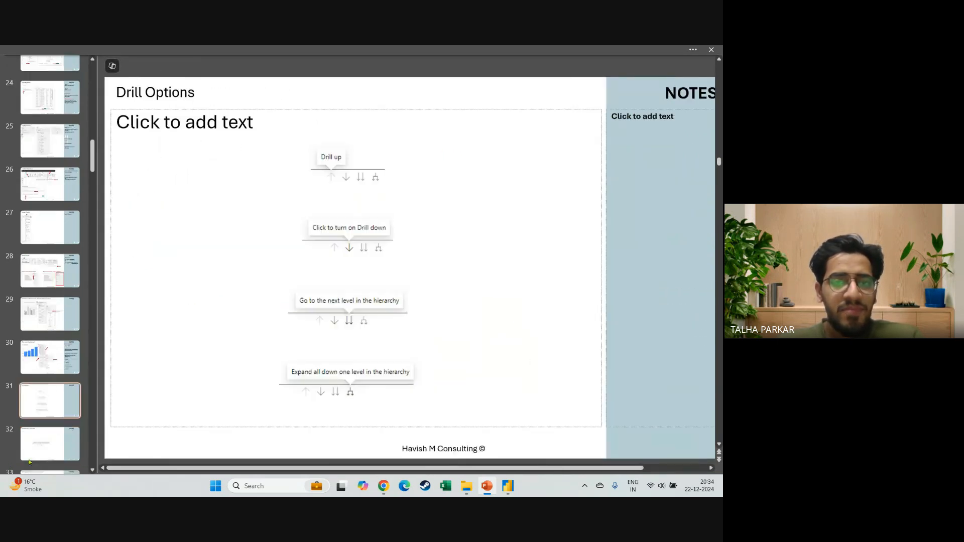
# Switch to Power BI Desktop, dismiss the summarization popup, and turn on Drill down mode for the Sum of Sales by Year chart.
pyautogui.hotkey('alt', 'Tab')
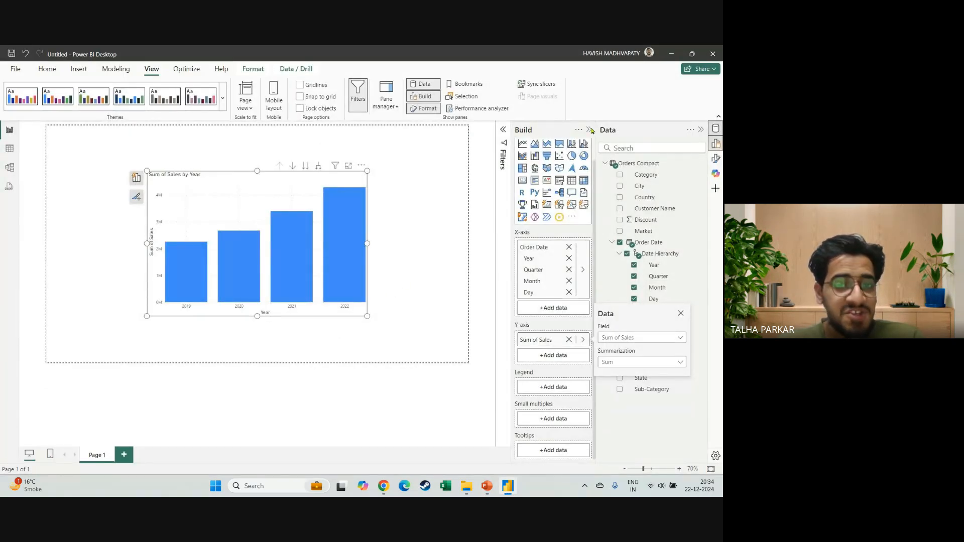
pyautogui.click(424, 238)
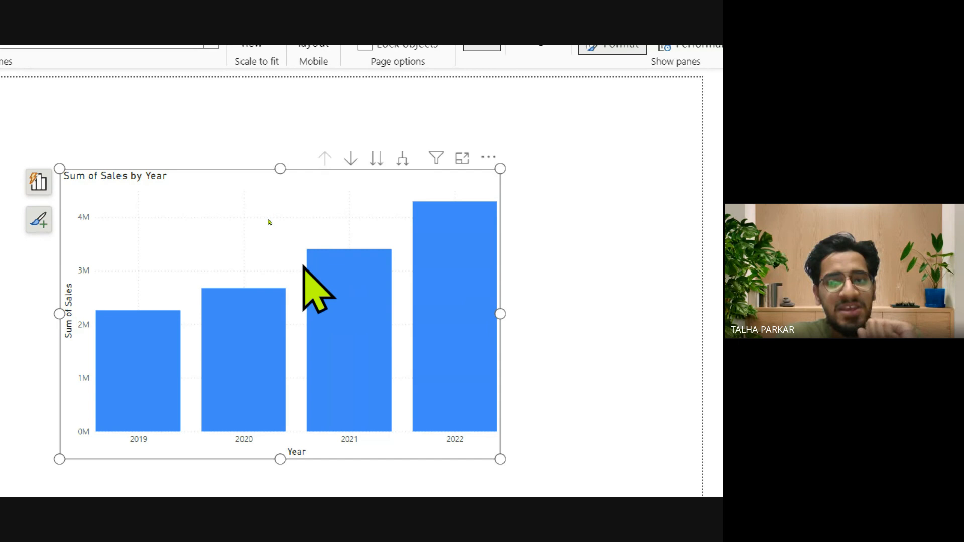
pyautogui.click(353, 159)
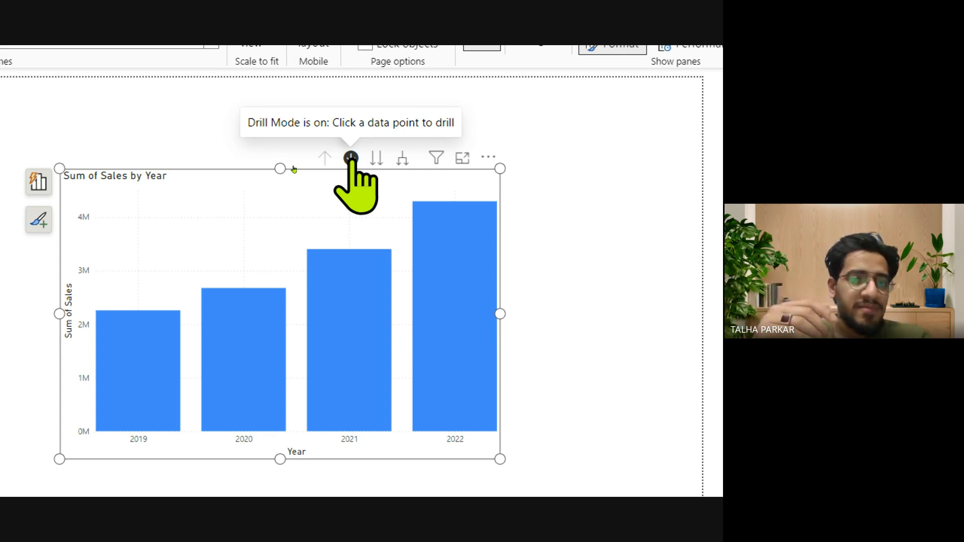
# Drill down in the column chart from 2020 to Qtr 3 and on to the days of July.
pyautogui.moveTo(236, 349)
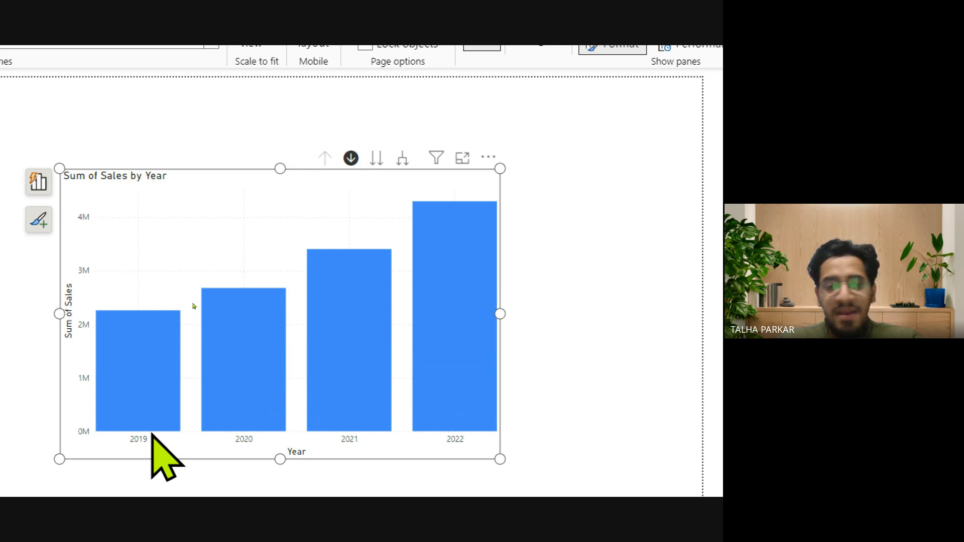
pyautogui.click(243, 355)
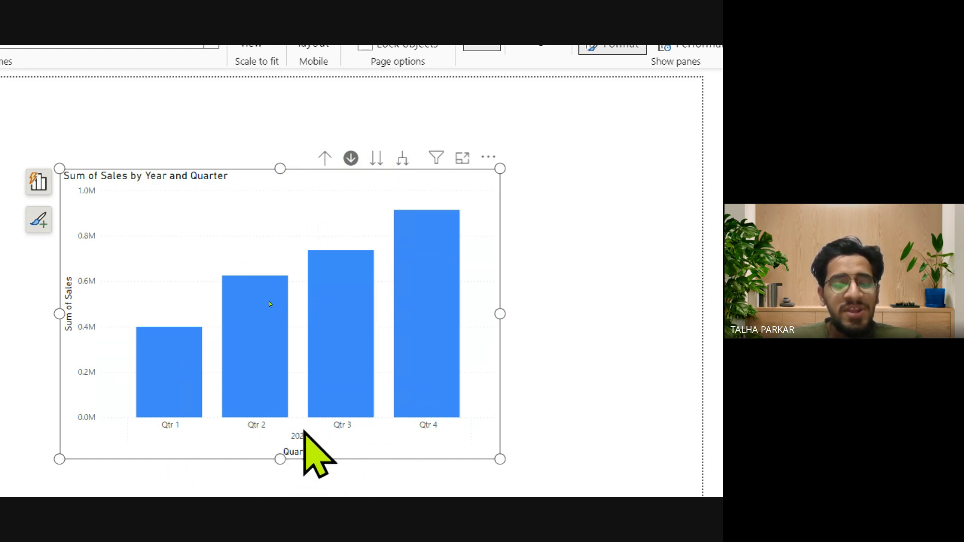
pyautogui.scroll(-2, 303, 467)
pyautogui.moveTo(248, 276)
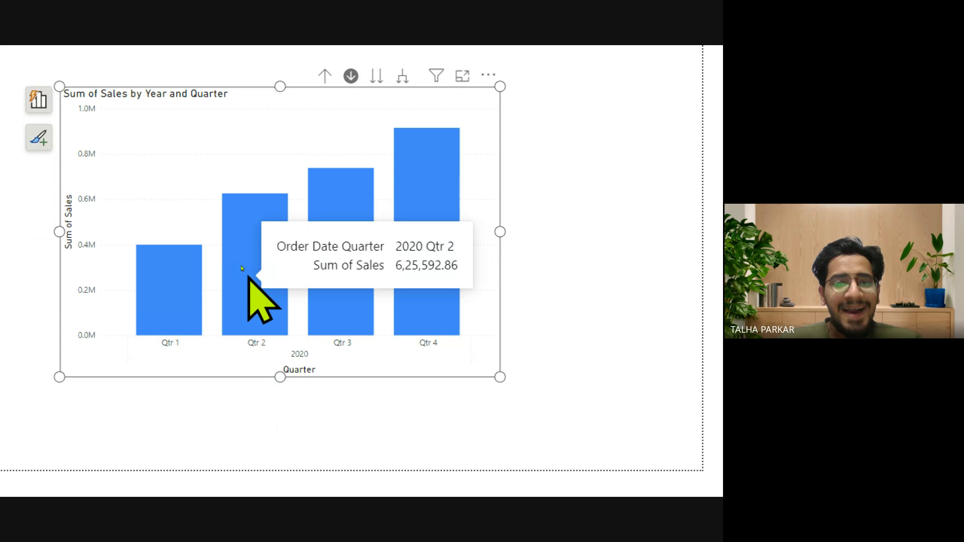
pyautogui.moveTo(360, 241)
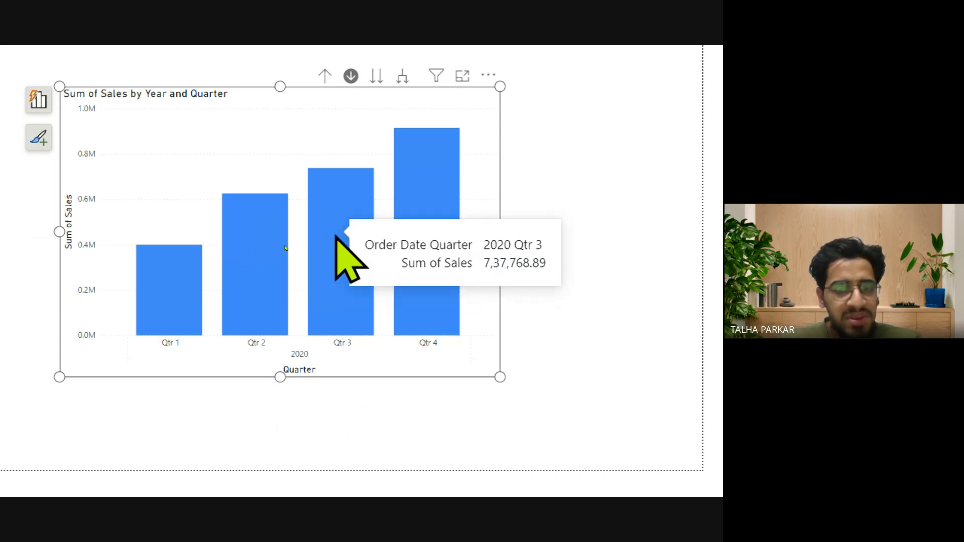
pyautogui.click(339, 242)
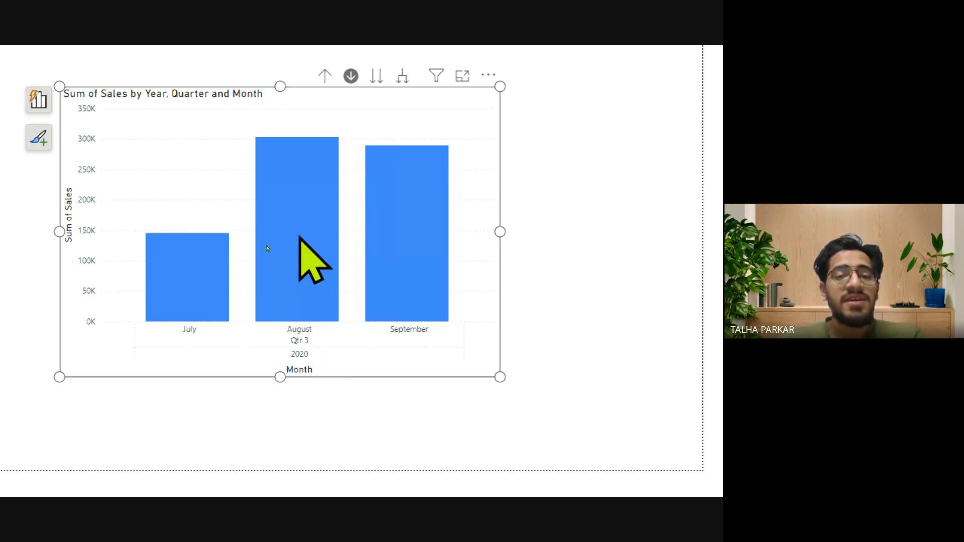
pyautogui.click(199, 271)
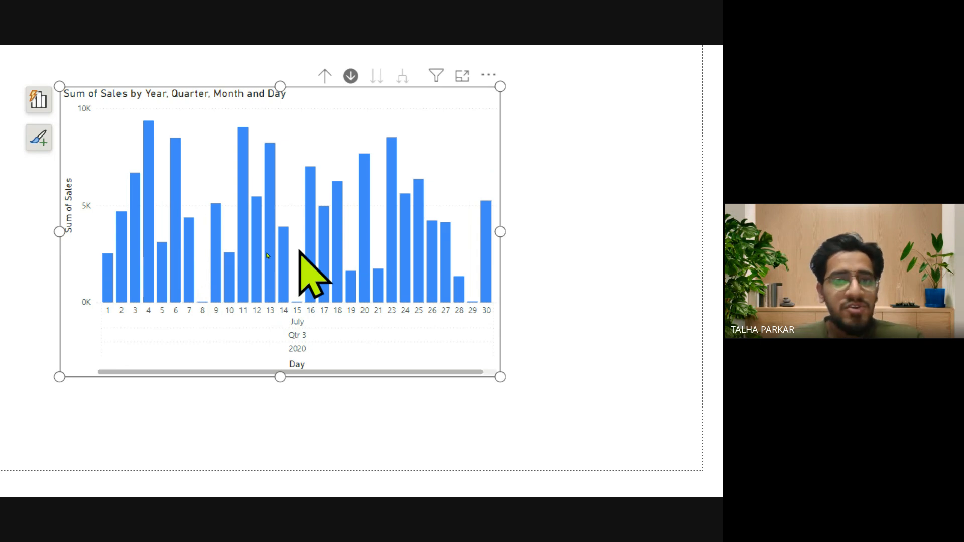
# Drill the chart back up from the July 2020 days to the Year level.
pyautogui.moveTo(290, 289)
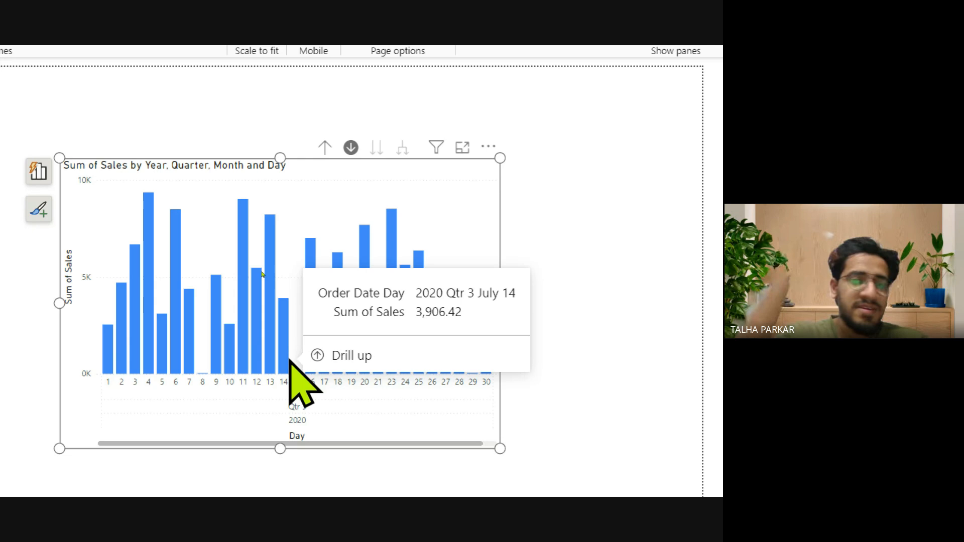
pyautogui.click(324, 146)
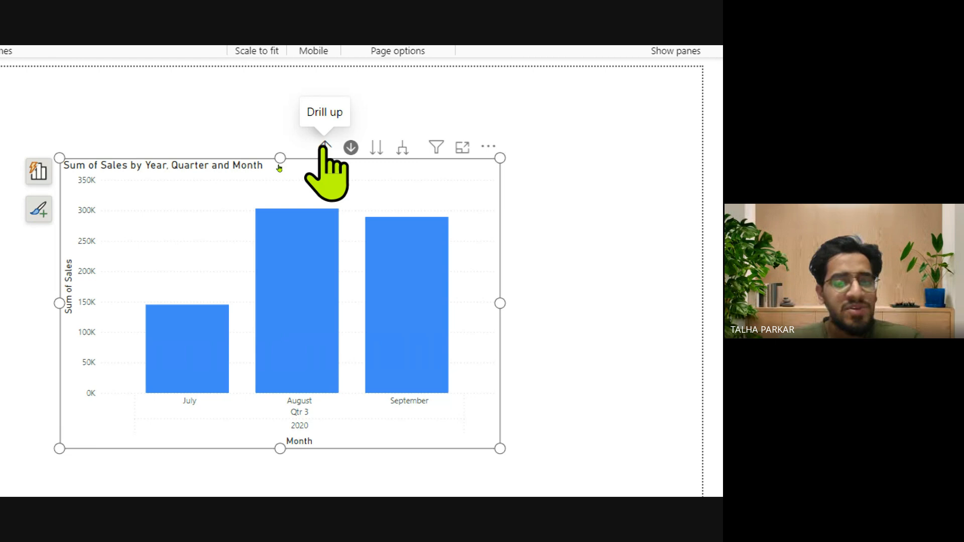
pyautogui.click(324, 146)
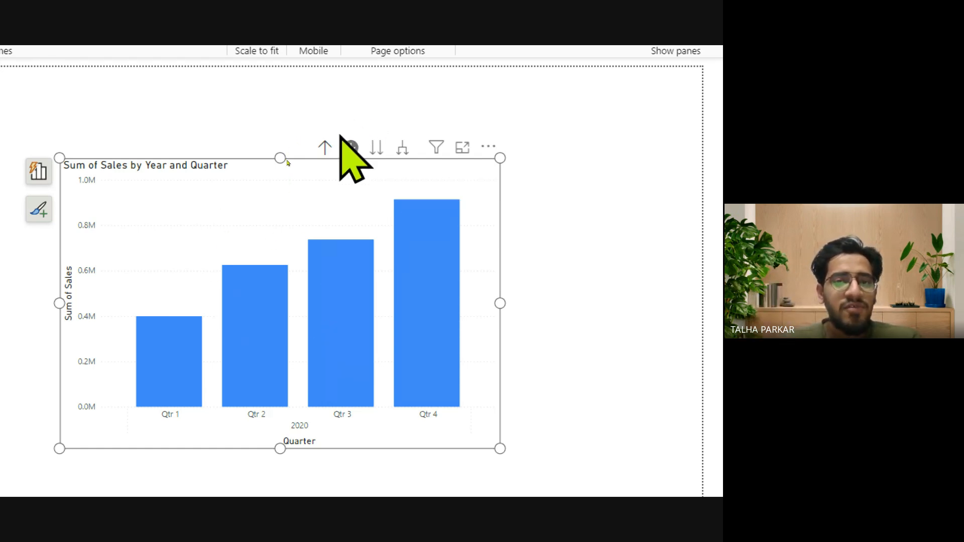
pyautogui.click(325, 147)
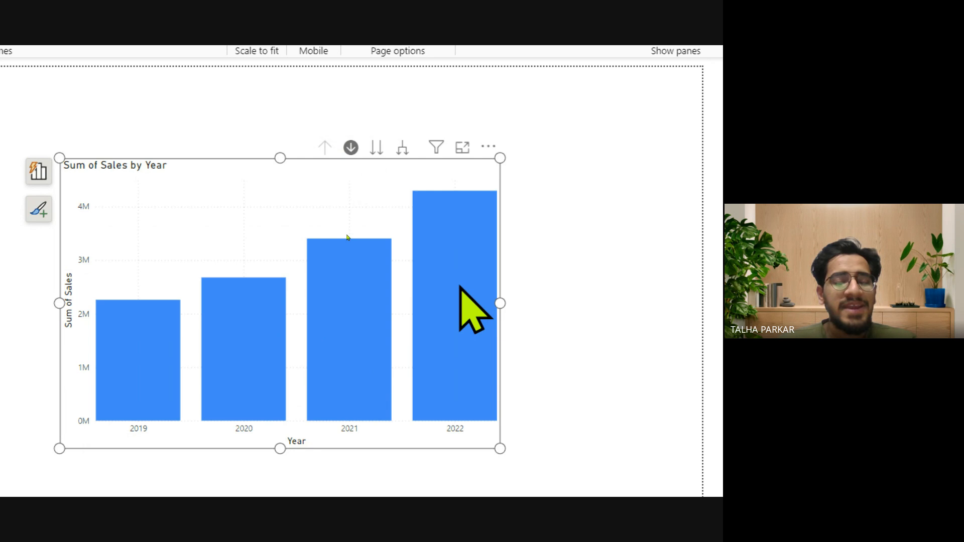
# Drill down through 2022, Qtr 4 and November to the day level, and drill back up to Year.
pyautogui.moveTo(458, 289)
pyautogui.click(448, 329)
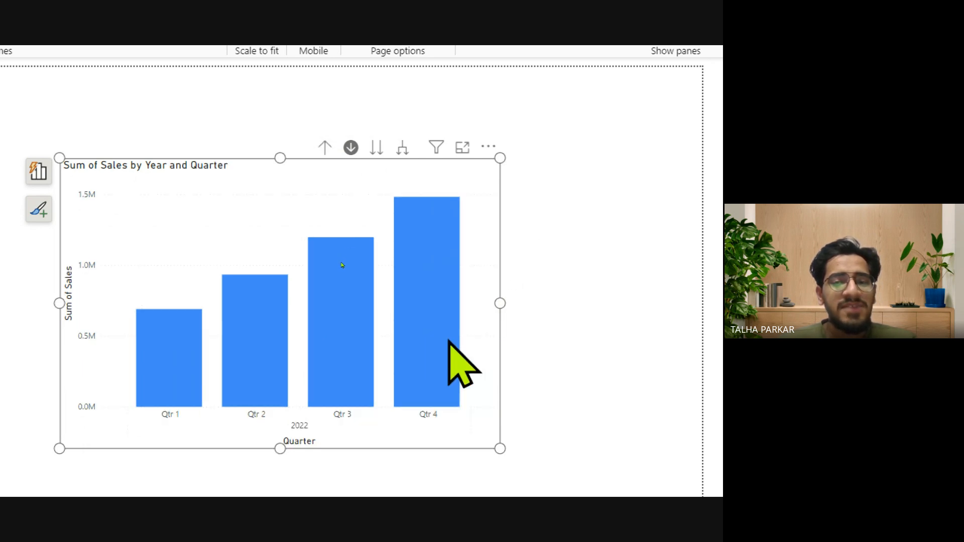
pyautogui.click(433, 340)
pyautogui.click(289, 357)
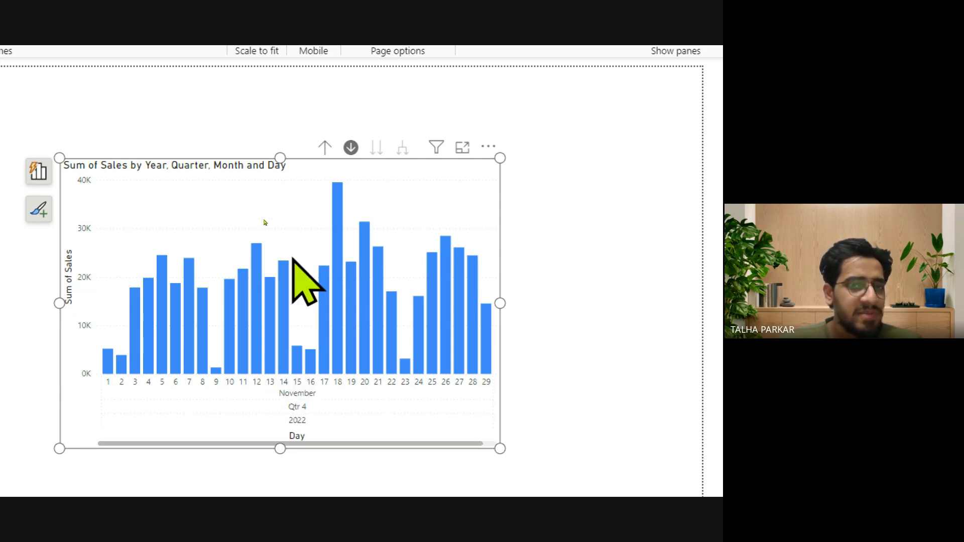
pyautogui.click(324, 148)
pyautogui.click(324, 148)
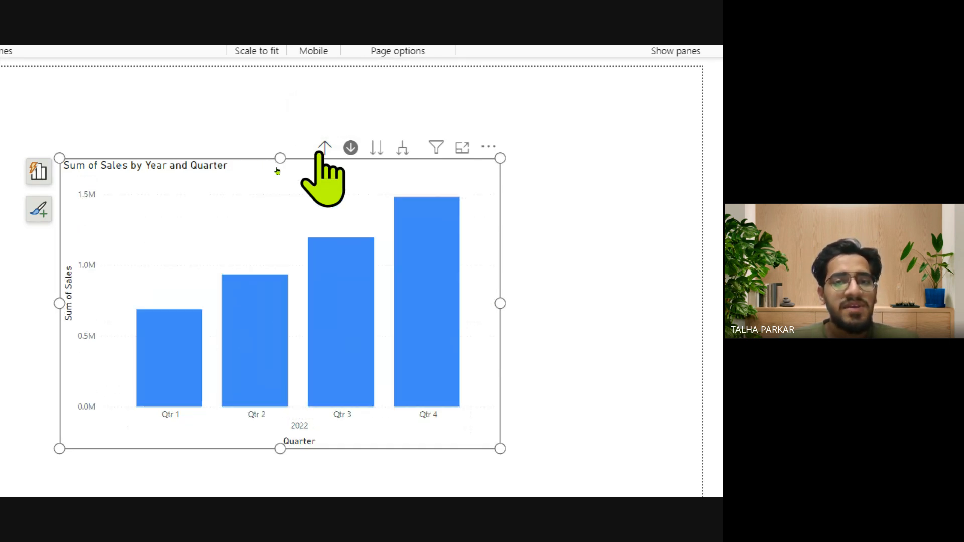
pyautogui.click(324, 149)
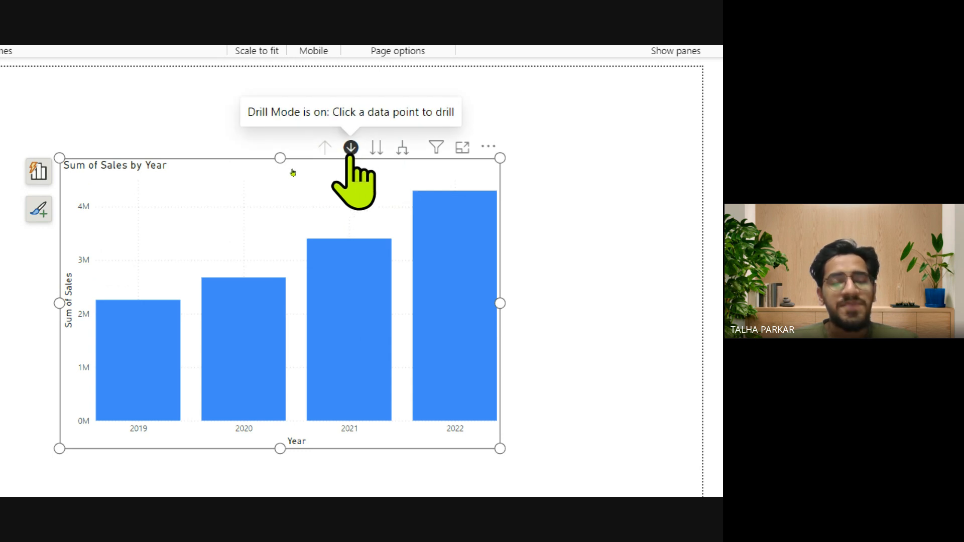
# Take the whole chart to the Quarter level with Go to the next level in the hierarchy, repeating it after drilling up to Year.
pyautogui.click(377, 147)
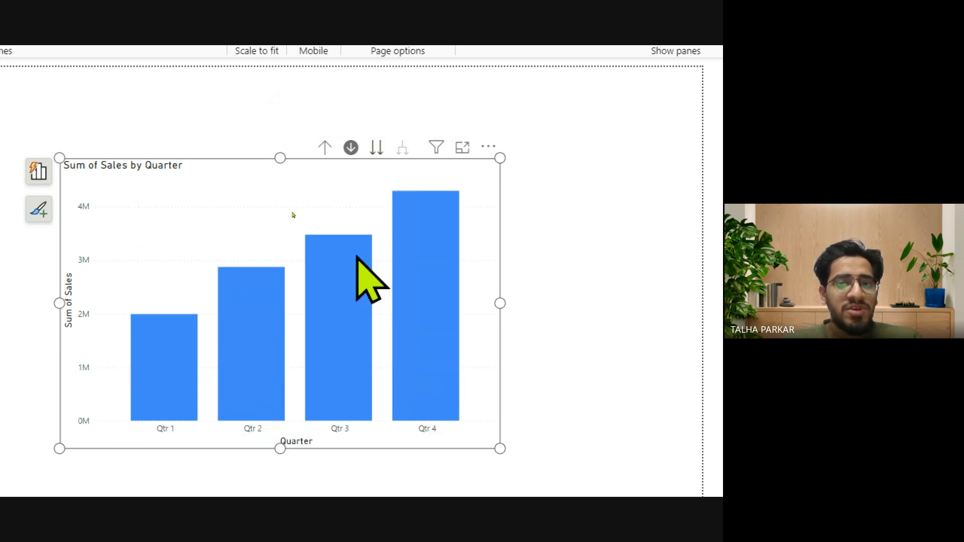
pyautogui.click(325, 148)
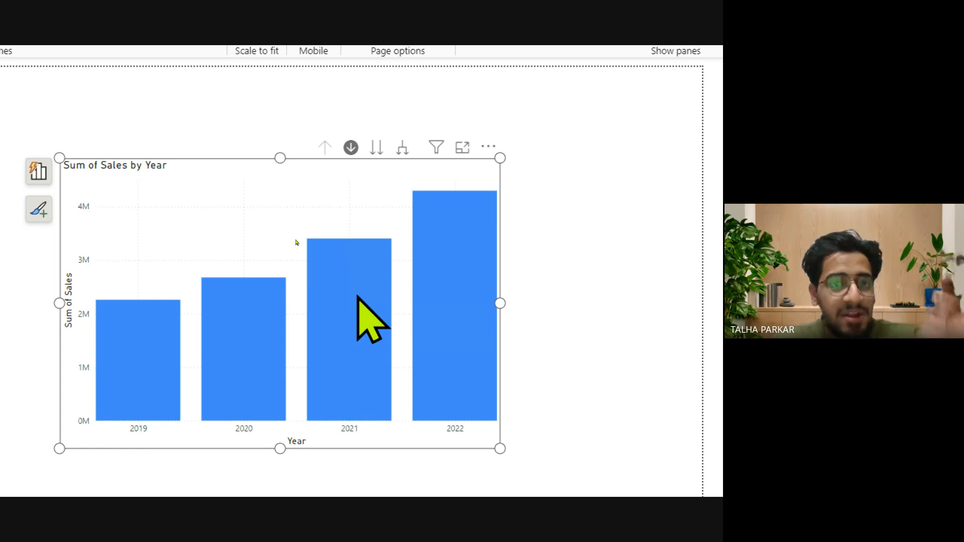
pyautogui.click(377, 148)
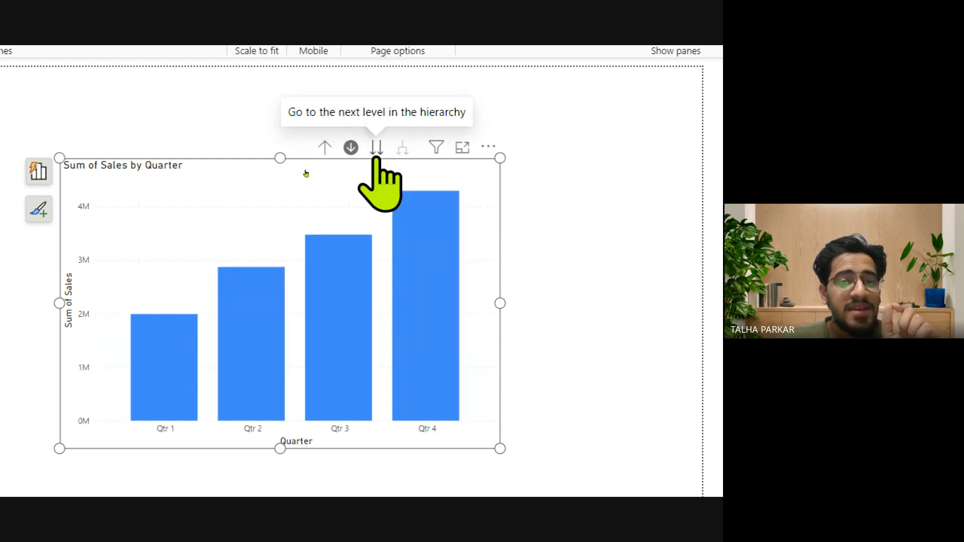
pyautogui.moveTo(440, 387)
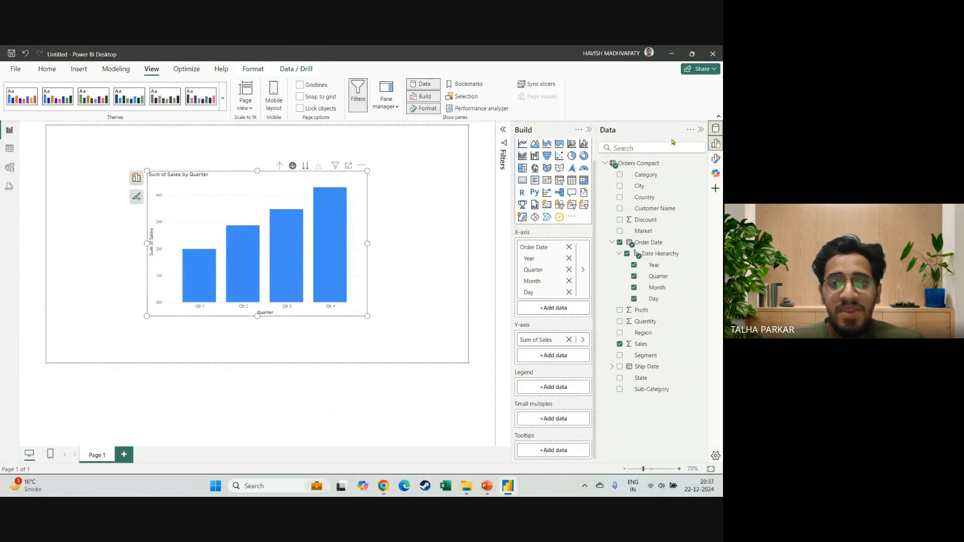
# Collapse the Build and Data panes and enlarge the column chart to fill most of the report page.
pyautogui.click(590, 131)
pyautogui.click(700, 130)
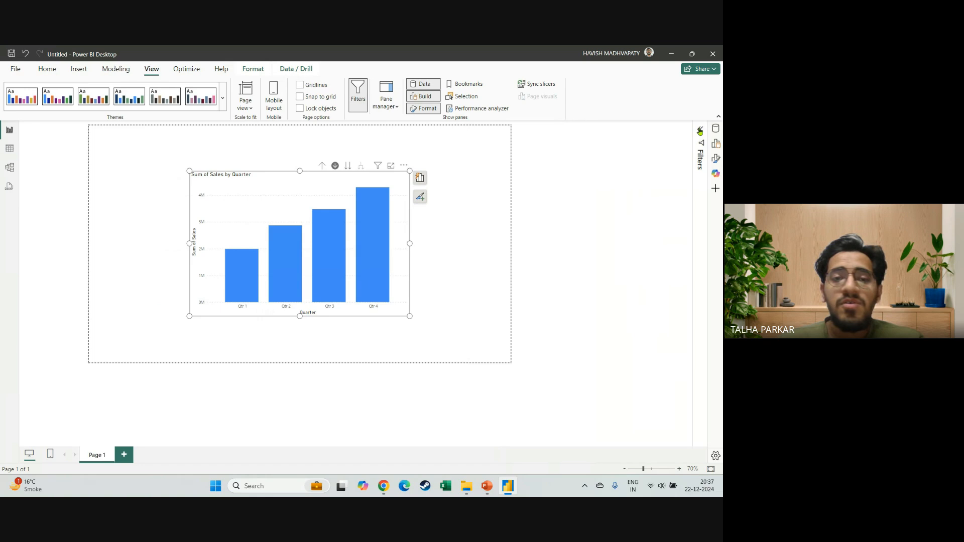
pyautogui.moveTo(466, 315); pyautogui.dragTo(534, 346)
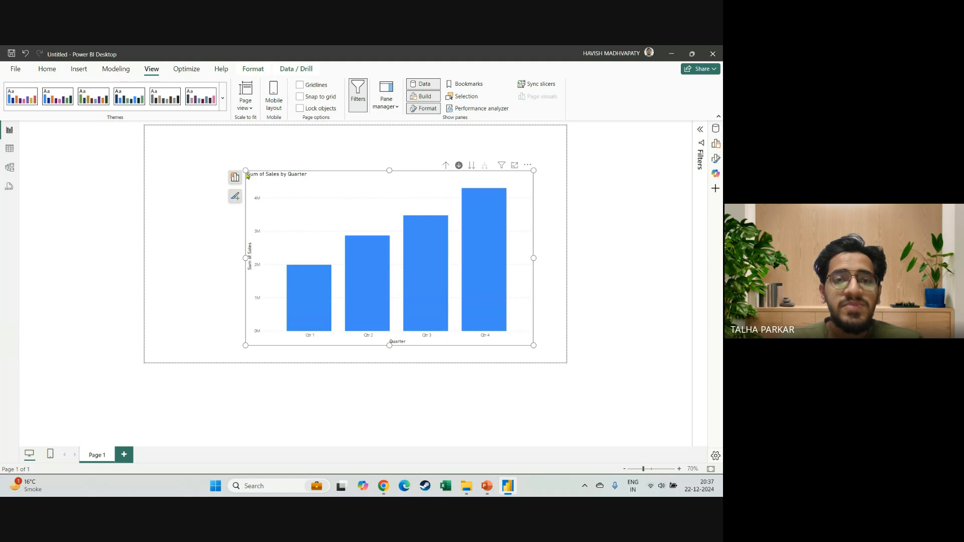
pyautogui.moveTo(246, 171); pyautogui.dragTo(197, 142)
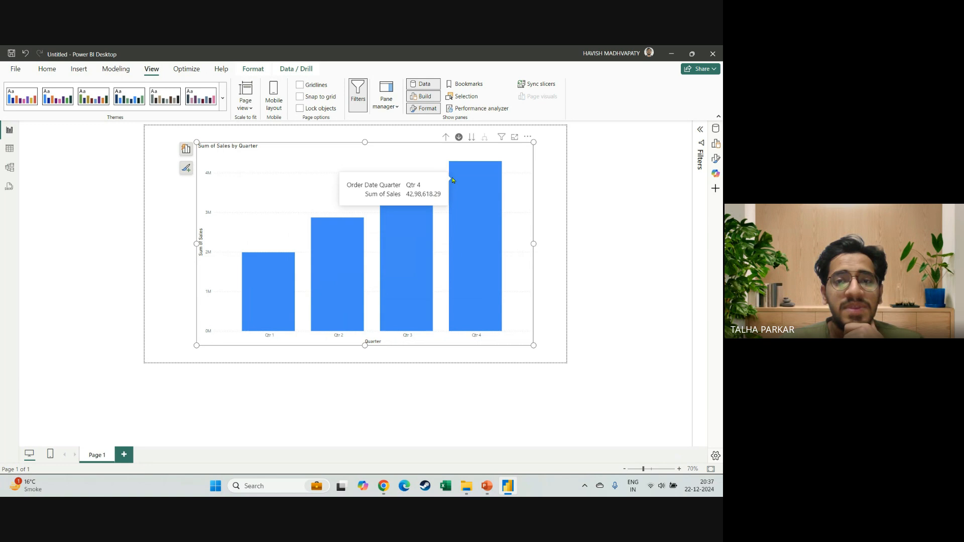
# From the Year level, move the whole chart to the combined Quarter, Month and Day levels, and drill back up to Year.
pyautogui.click(444, 137)
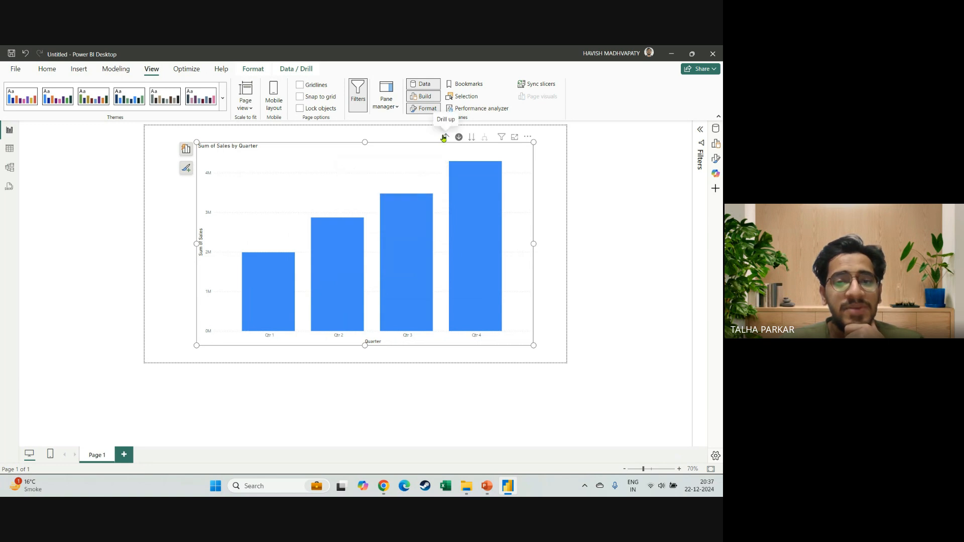
pyautogui.click(471, 141)
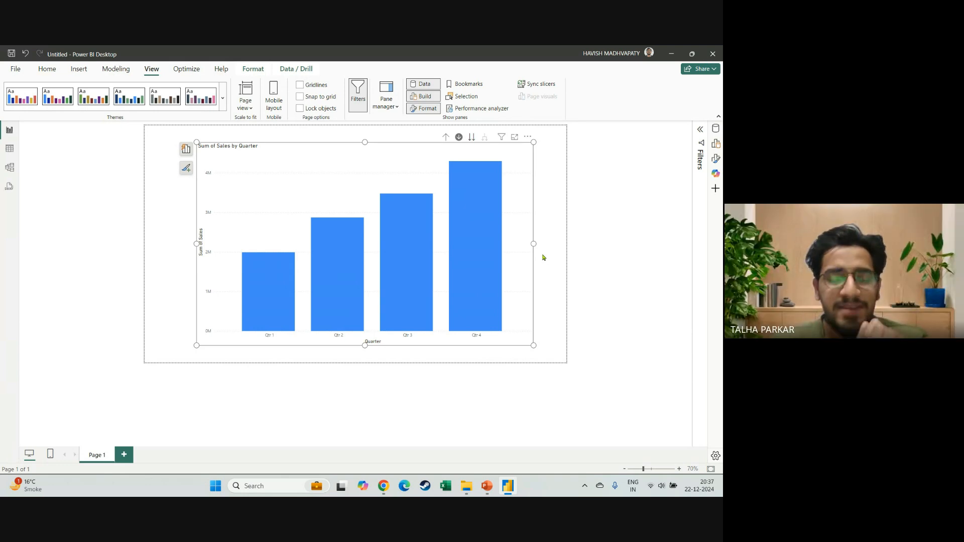
pyautogui.click(471, 137)
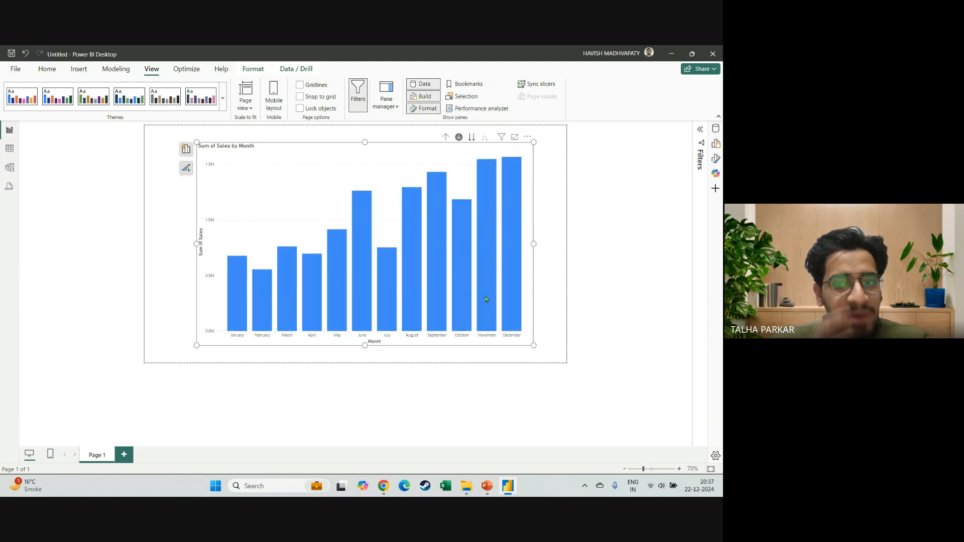
pyautogui.moveTo(511, 299)
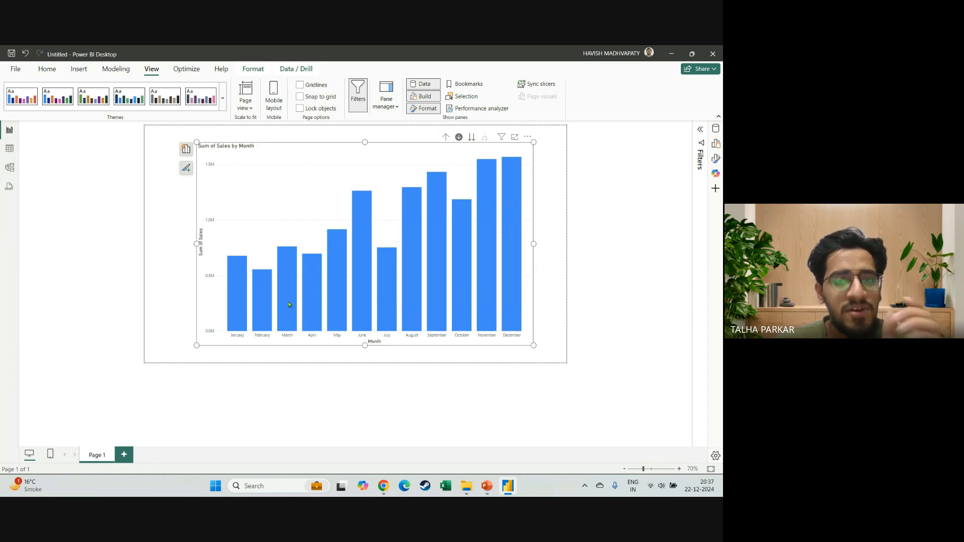
pyautogui.moveTo(238, 301)
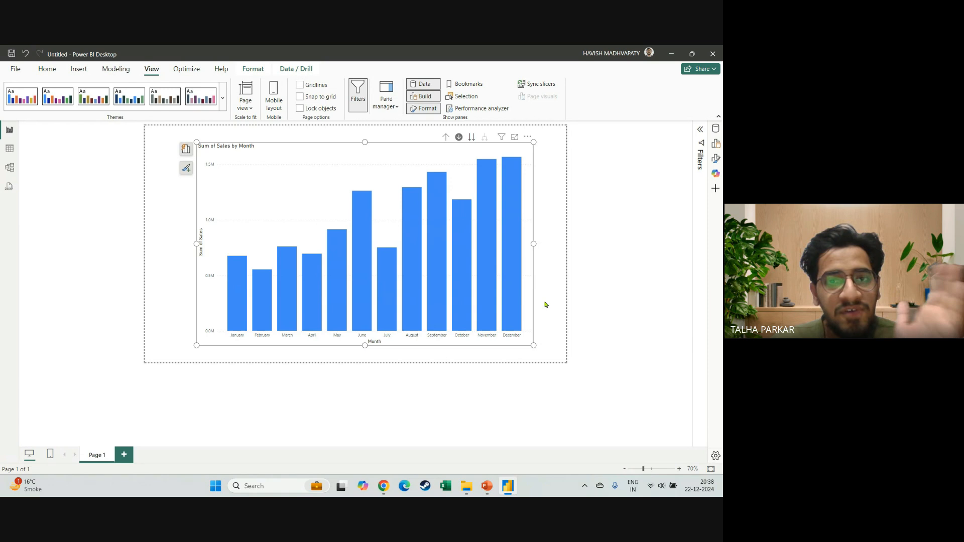
pyautogui.click(471, 137)
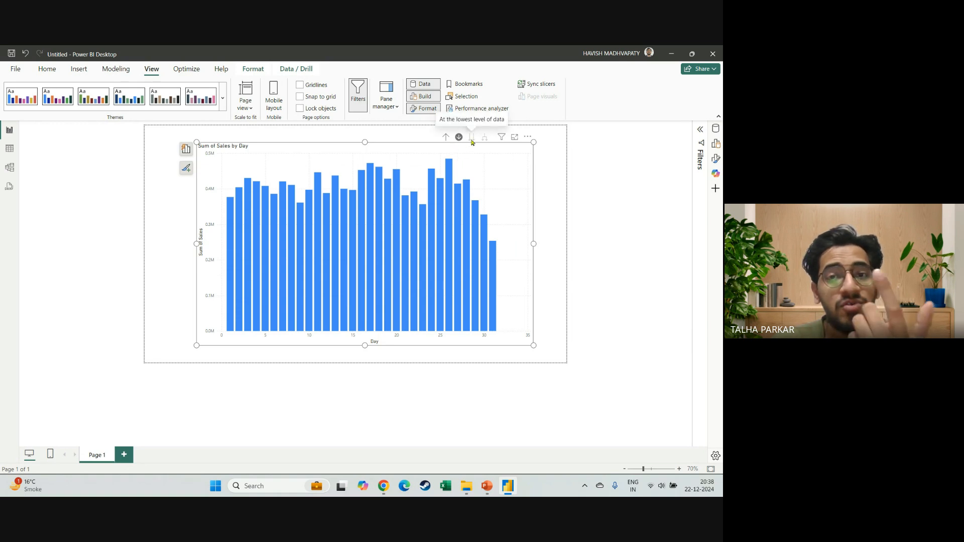
pyautogui.click(446, 138)
pyautogui.click(448, 138)
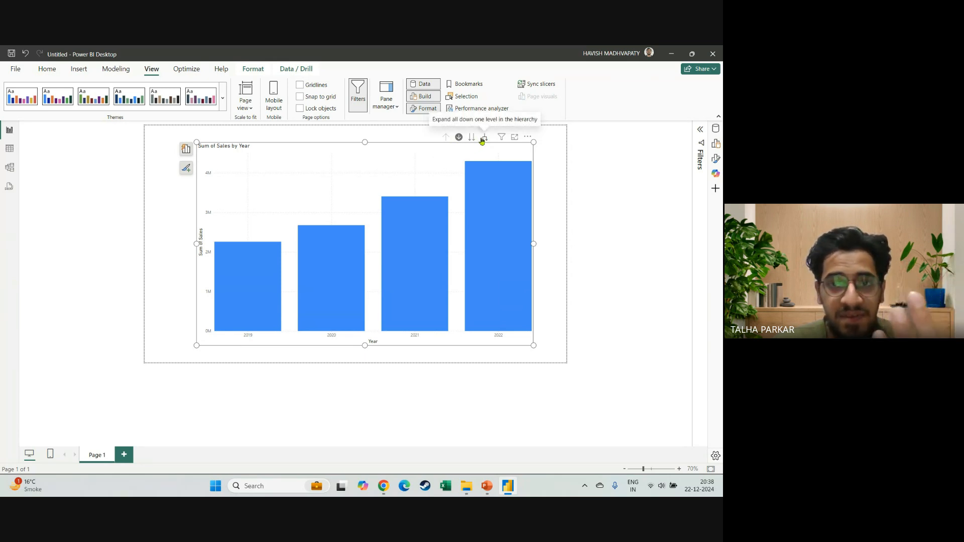
# Expand all down one level in the hierarchy repeatedly until the chart shows Year, Quarter, Month and Day together.
pyautogui.click(482, 139)
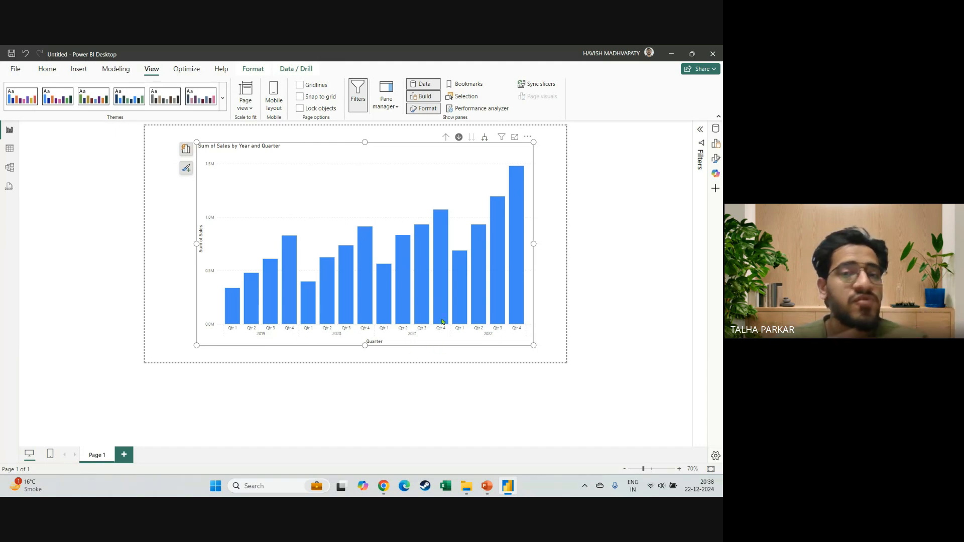
pyautogui.click(485, 139)
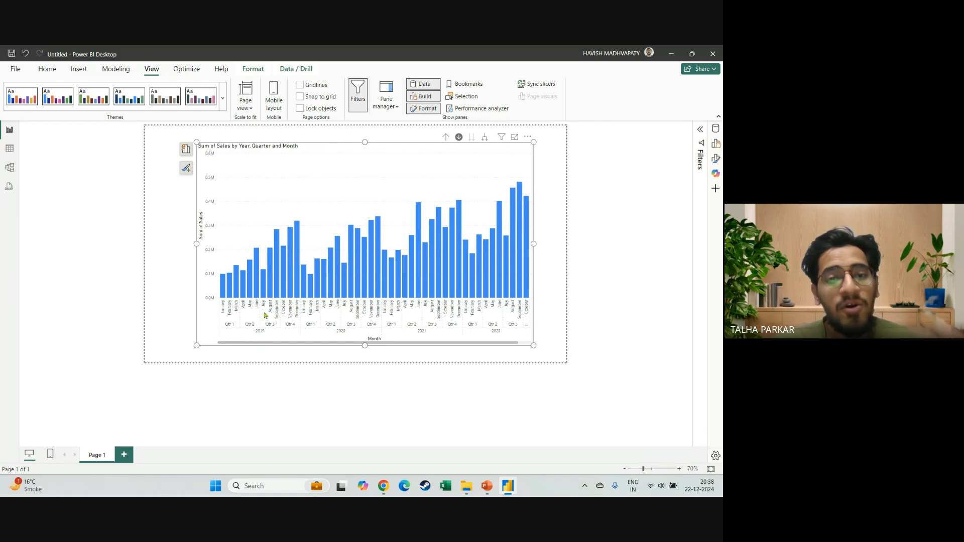
pyautogui.click(485, 141)
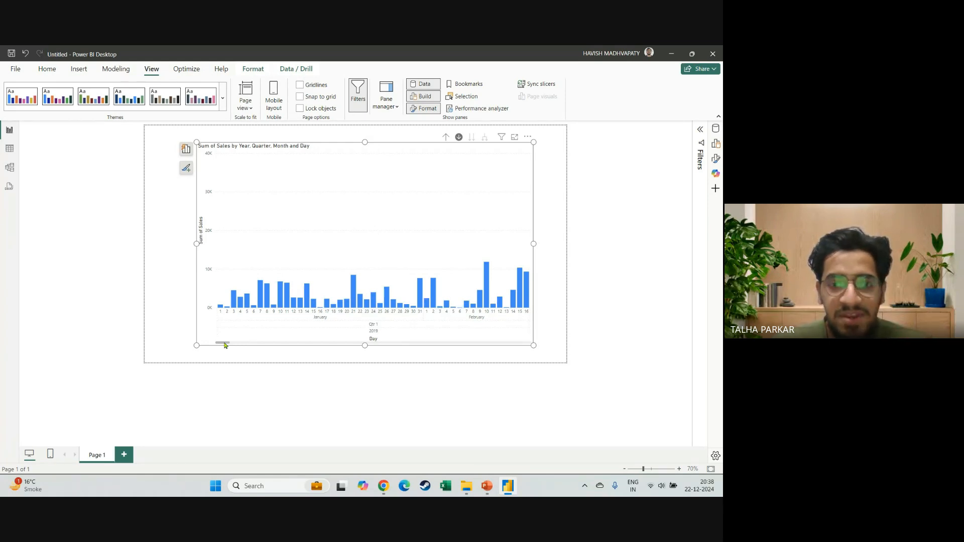
pyautogui.moveTo(225, 345); pyautogui.dragTo(246, 351)
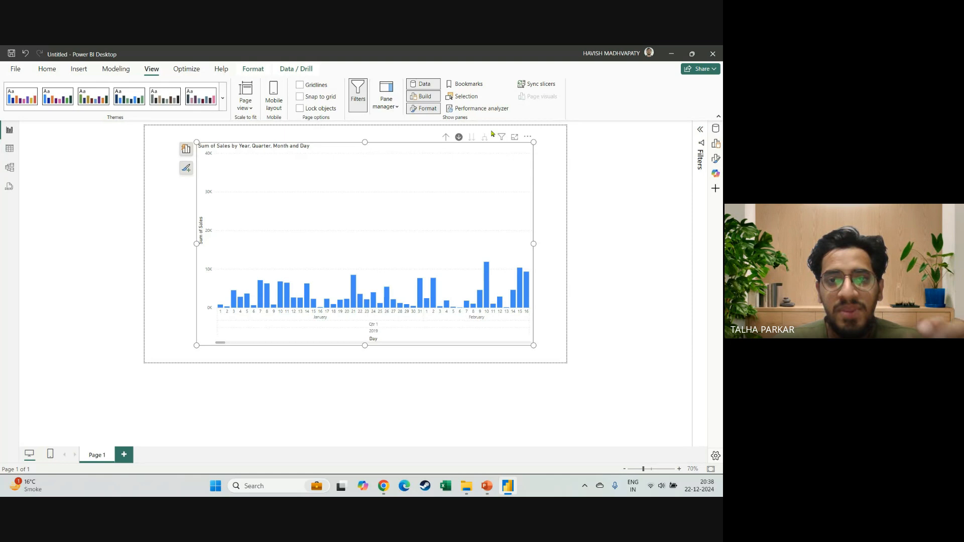
# Drill the fully expanded chart back up to the Year level.
pyautogui.click(447, 138)
pyautogui.click(448, 138)
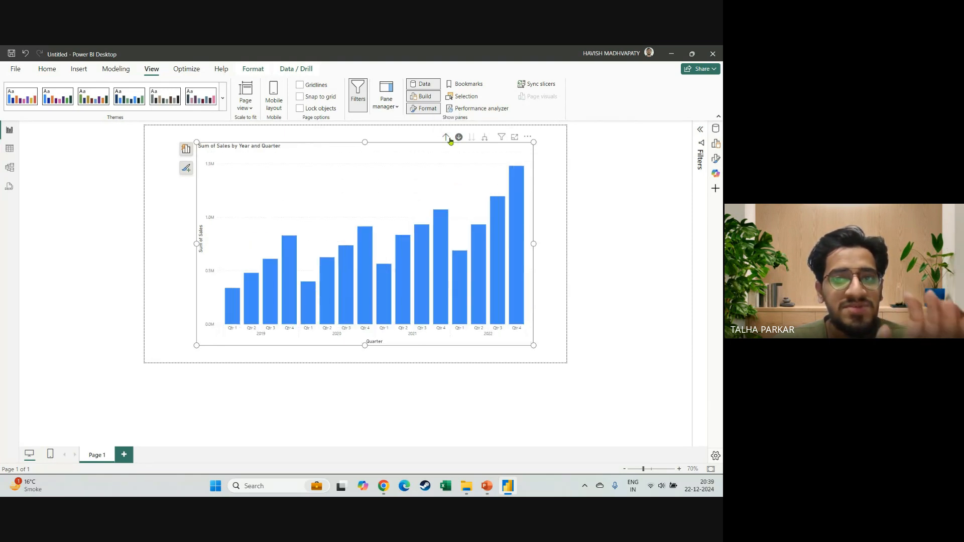
pyautogui.click(450, 140)
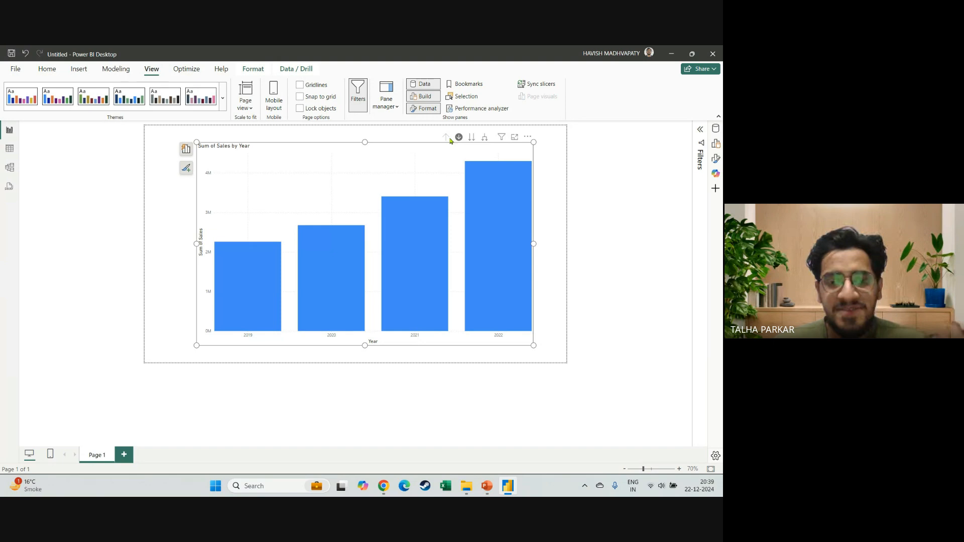
# Switch to PowerPoint, present the Drill Options slide as a slide show, and examine its drill icons up close.
pyautogui.hotkey('alt', 'Tab')
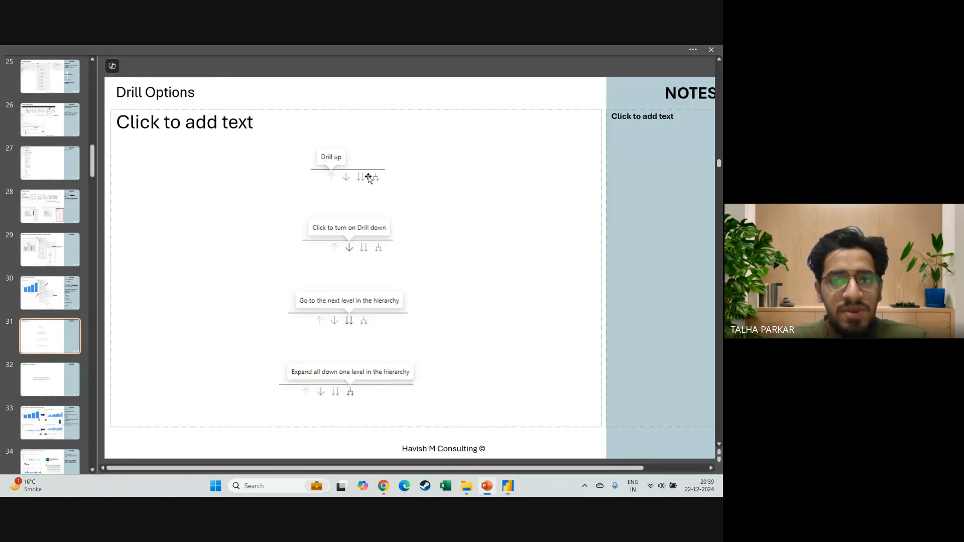
pyautogui.hotkey('shift', 'F5')
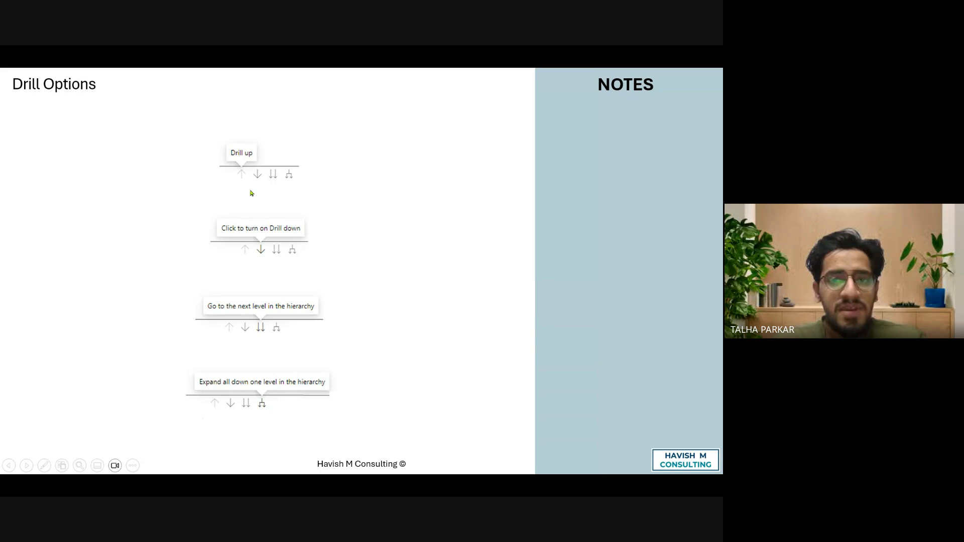
pyautogui.scroll(2, 250, 191)
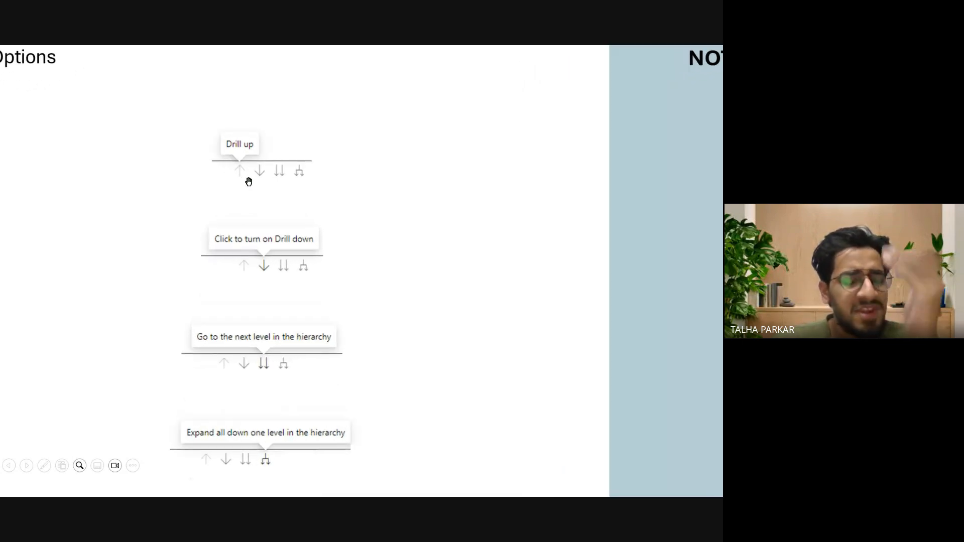
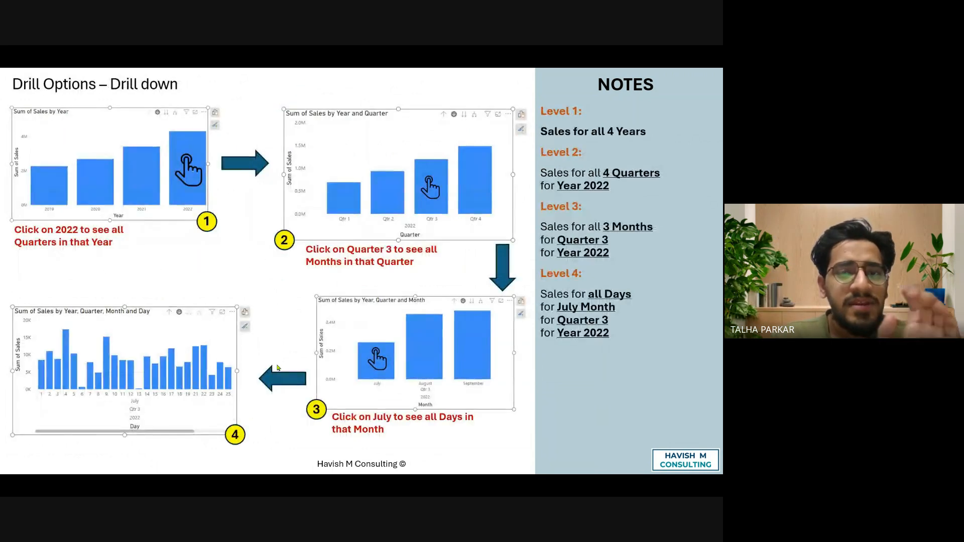
# Present the Formatting Options slide, end the slide show, and switch back to Power BI Desktop.
pyautogui.press('Right')
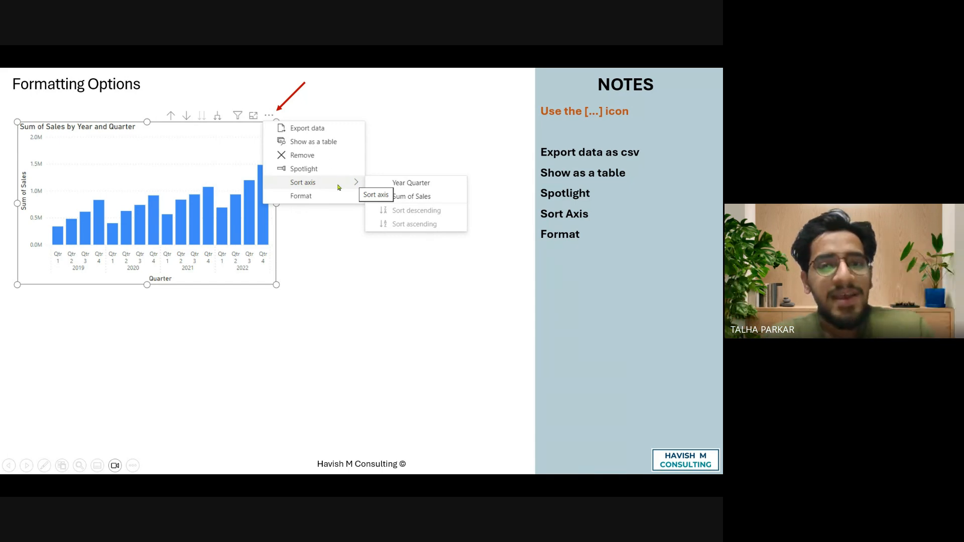
pyautogui.press('Escape')
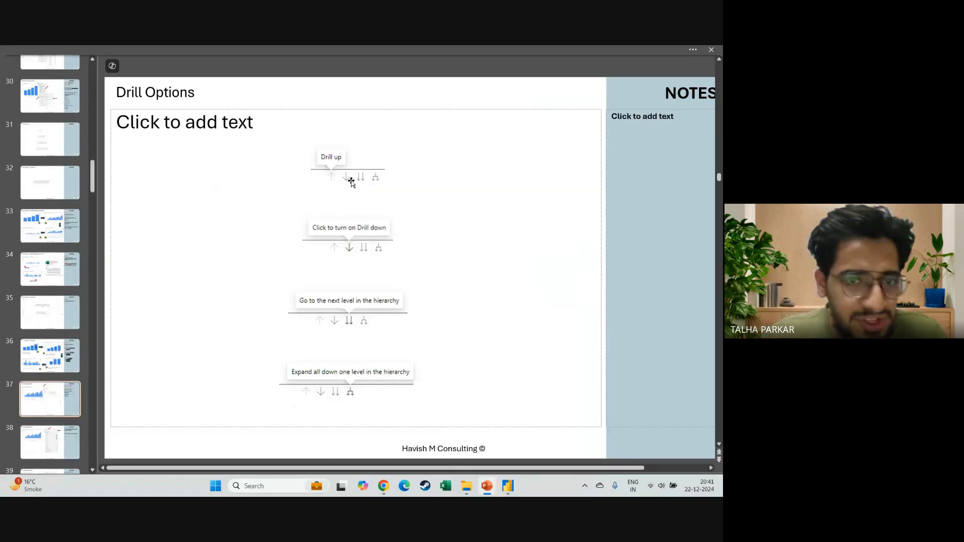
pyautogui.hotkey('alt', 'Tab')
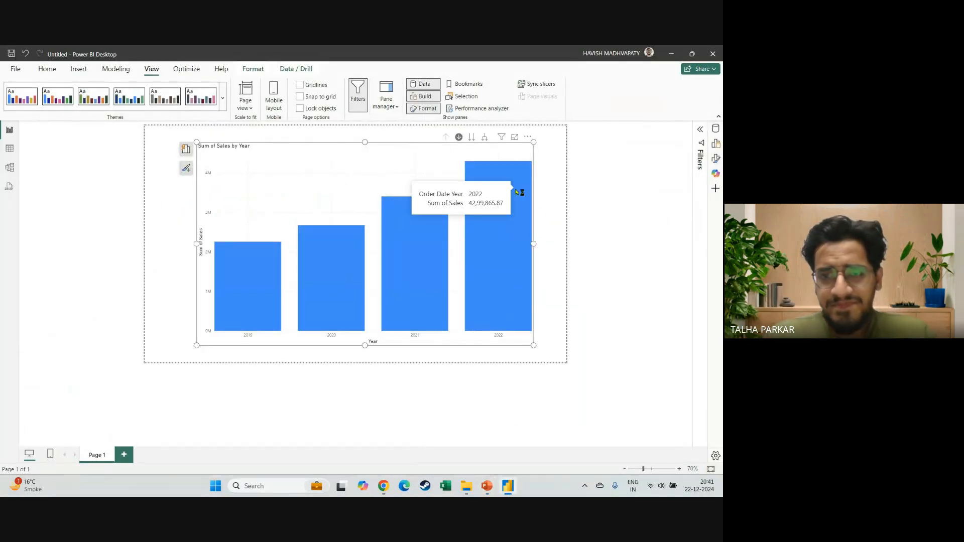
# Start exporting the Sum of Sales by Year chart's data, check the available file types, and cancel the save.
pyautogui.click(471, 167)
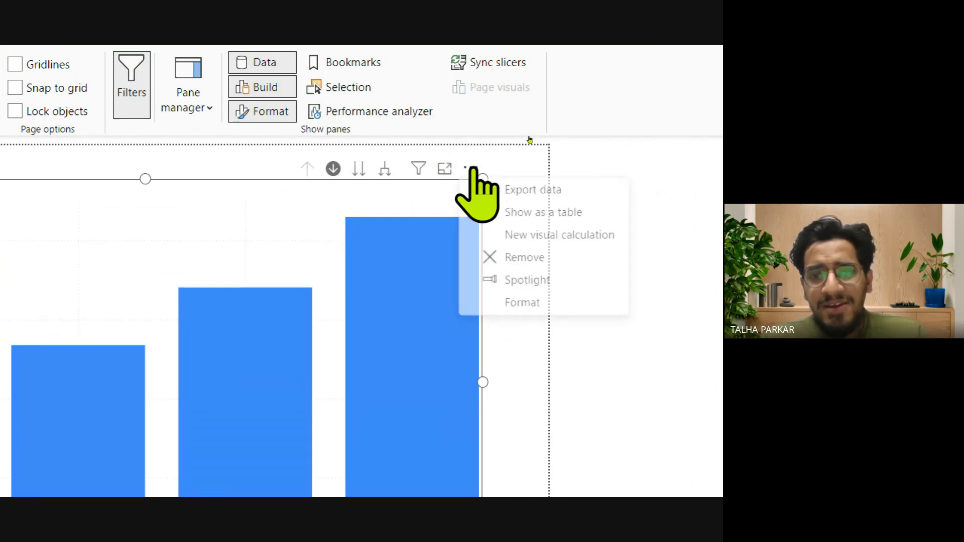
pyautogui.click(581, 190)
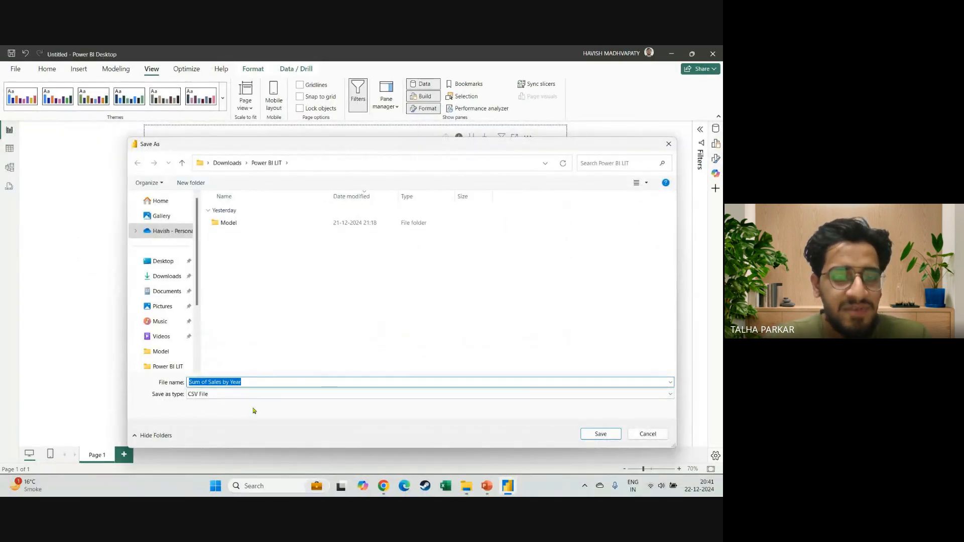
pyautogui.click(282, 399)
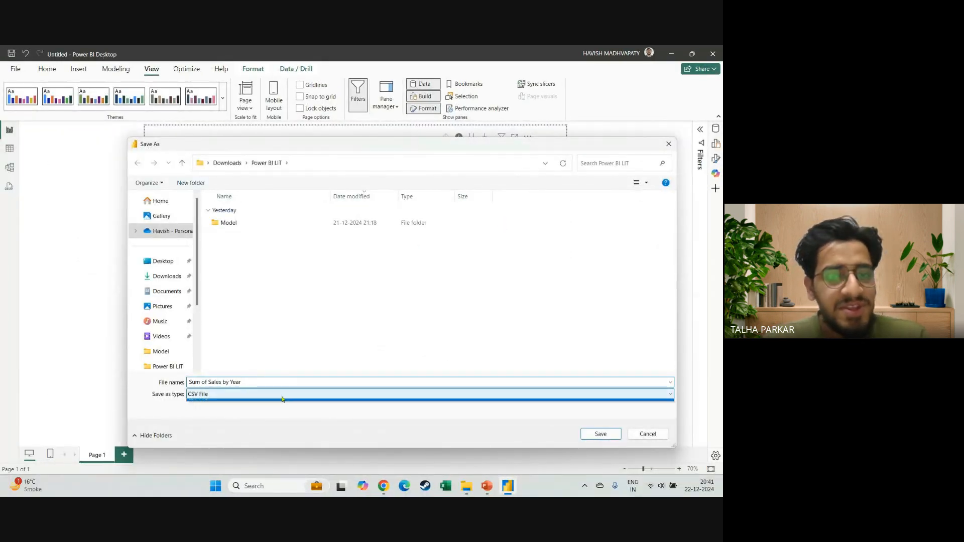
pyautogui.click(282, 399)
pyautogui.click(646, 434)
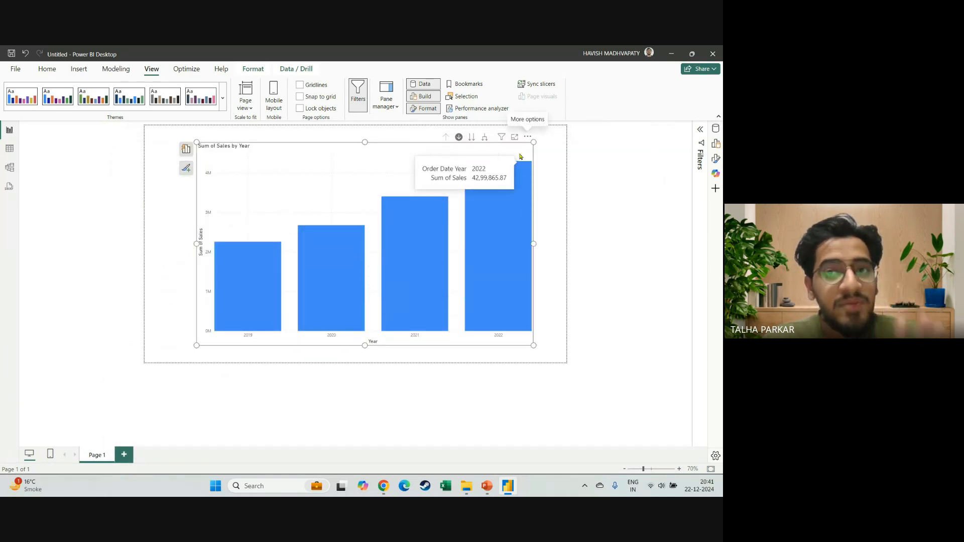
# View the Sum of Sales by Year chart as a table and return to the report.
pyautogui.click(527, 138)
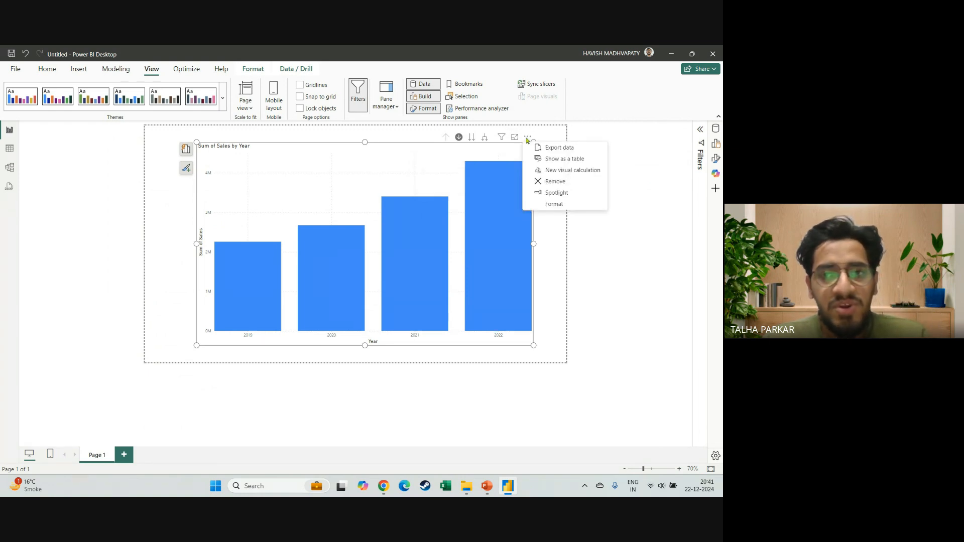
pyautogui.click(566, 159)
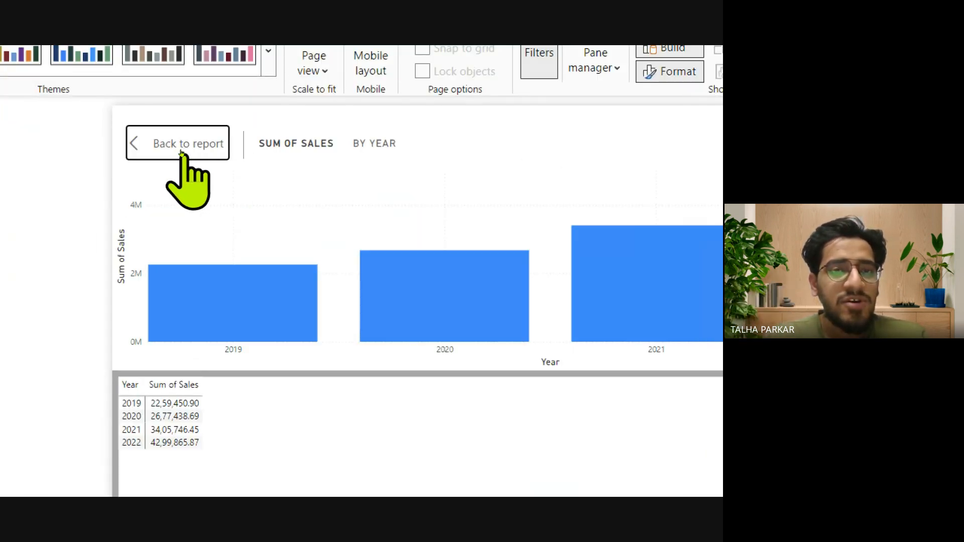
pyautogui.click(182, 153)
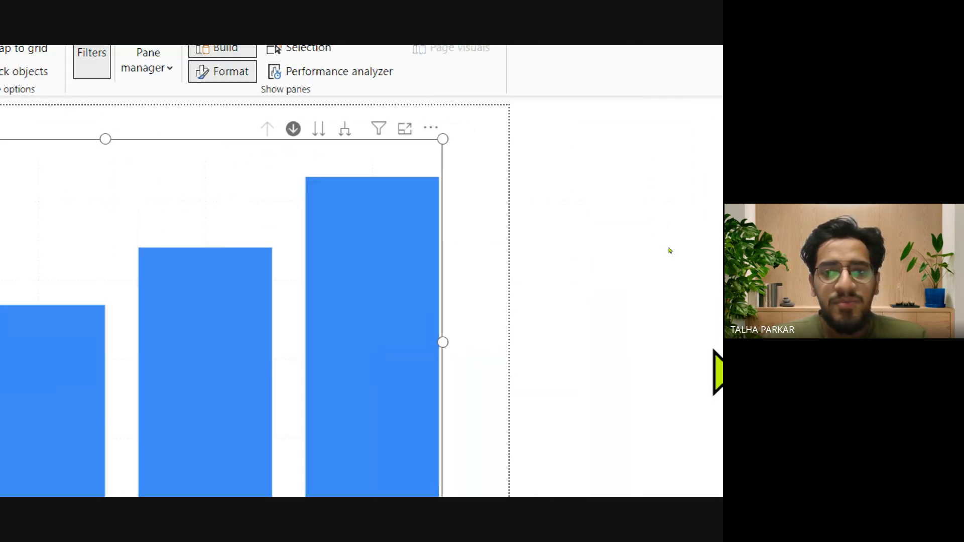
# Turn on Spotlight for the Sum of Sales by Year chart and turn it off again.
pyautogui.click(431, 128)
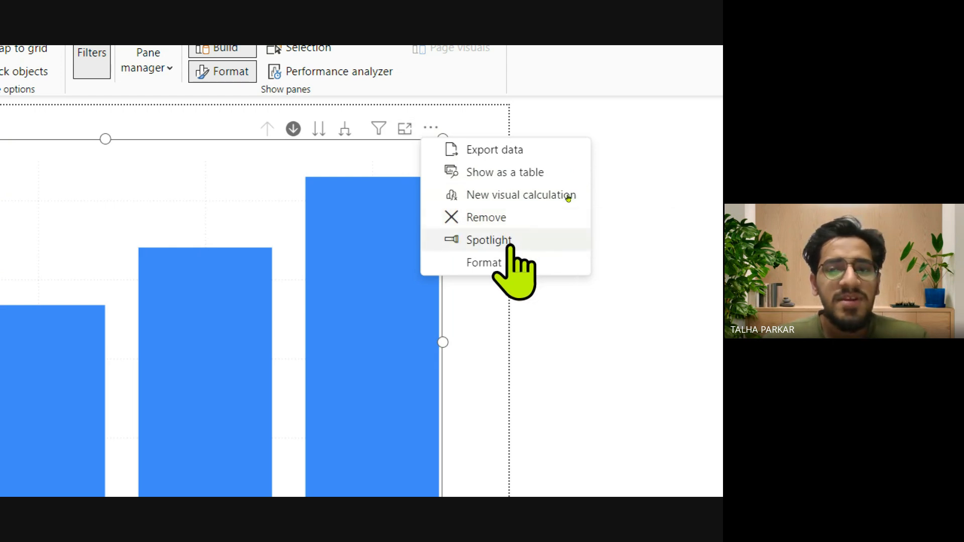
pyautogui.click(528, 238)
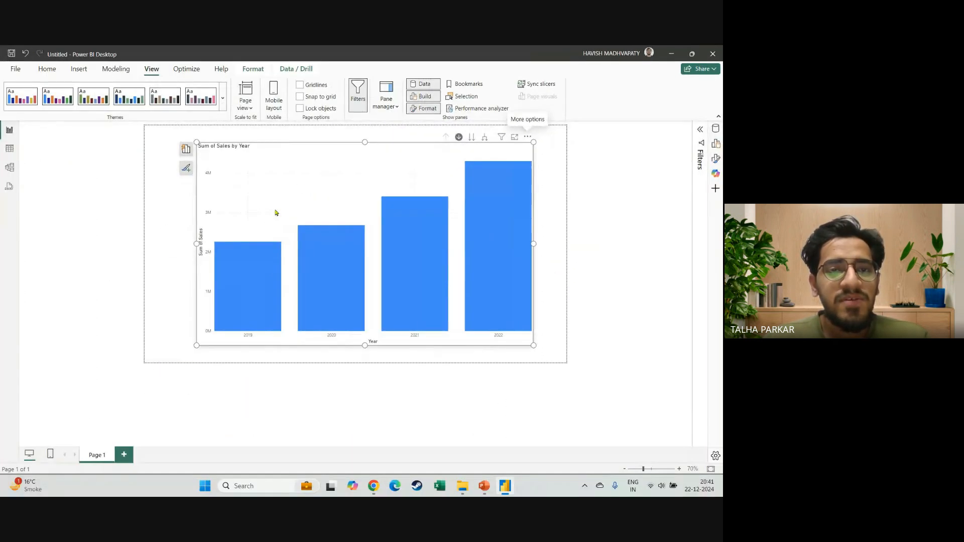
pyautogui.click(529, 138)
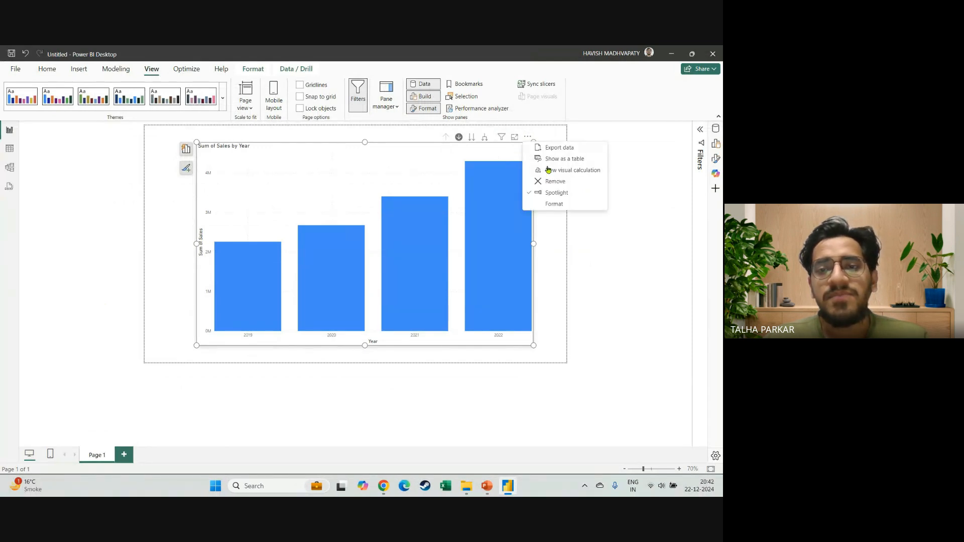
pyautogui.click(556, 193)
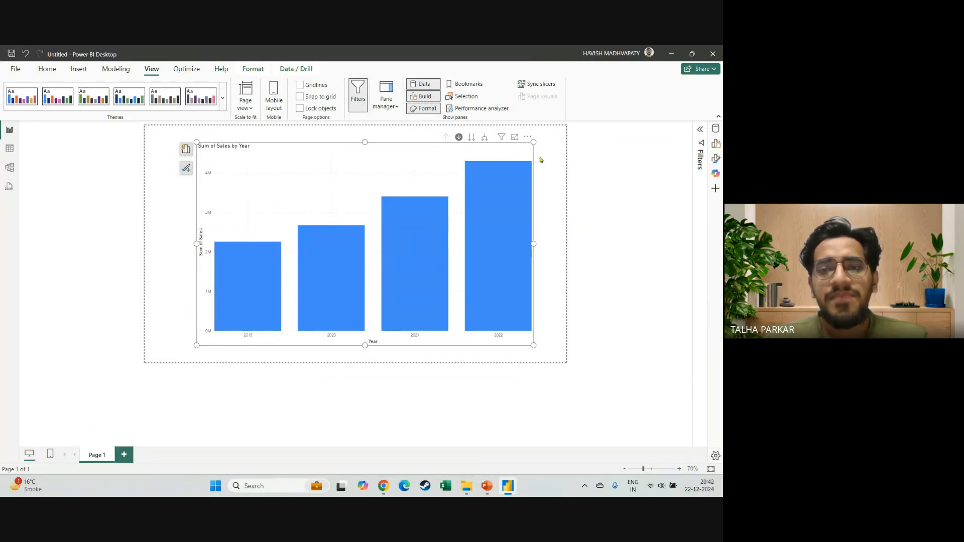
# Move the chart closer to the page's left edge, and demonstrate Spotlight twice, deselecting the chart on the empty page each time.
pyautogui.moveTo(528, 140); pyautogui.dragTo(491, 144)
pyautogui.click(491, 142)
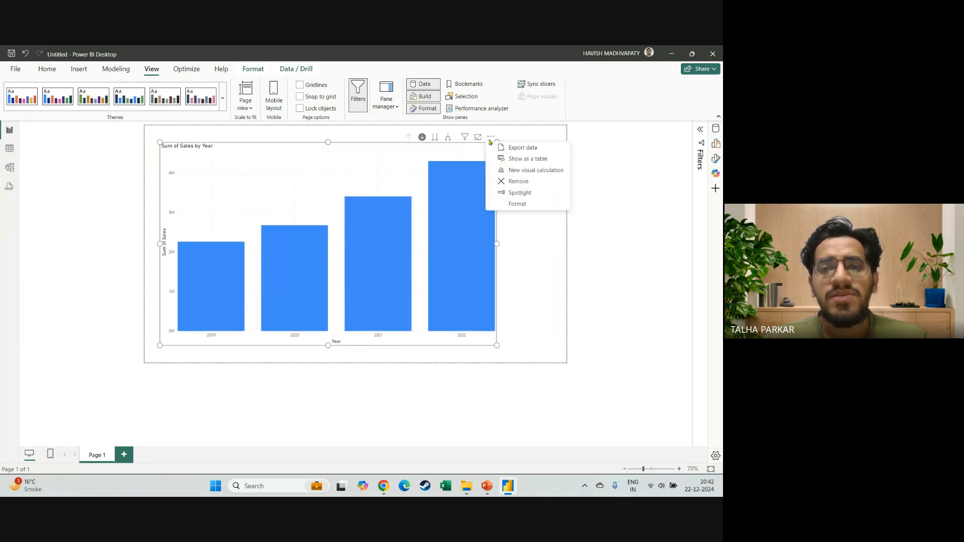
pyautogui.click(528, 194)
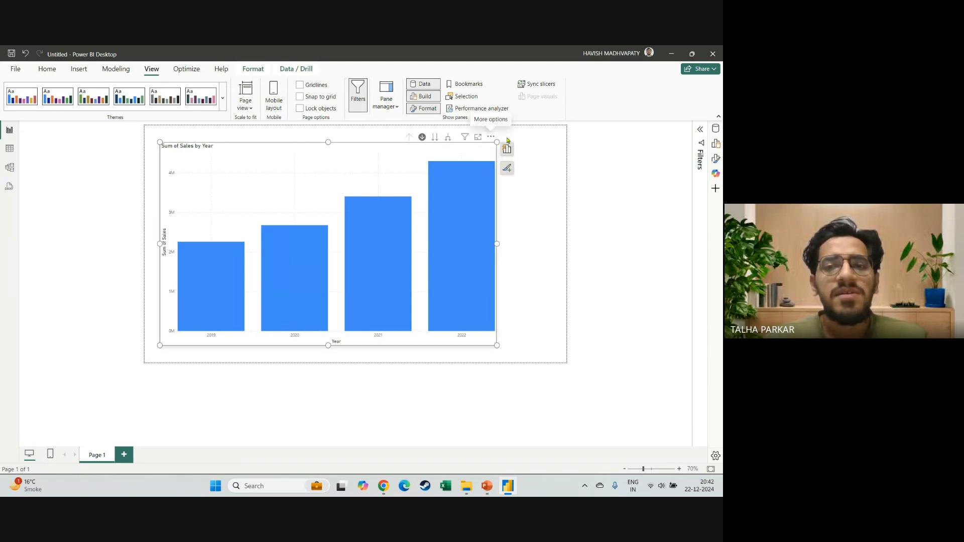
pyautogui.click(541, 255)
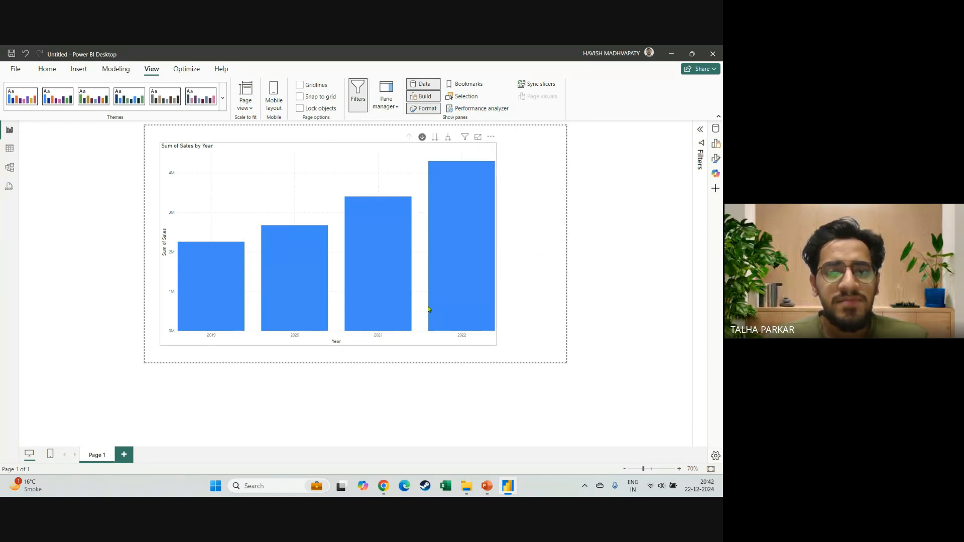
pyautogui.click(432, 310)
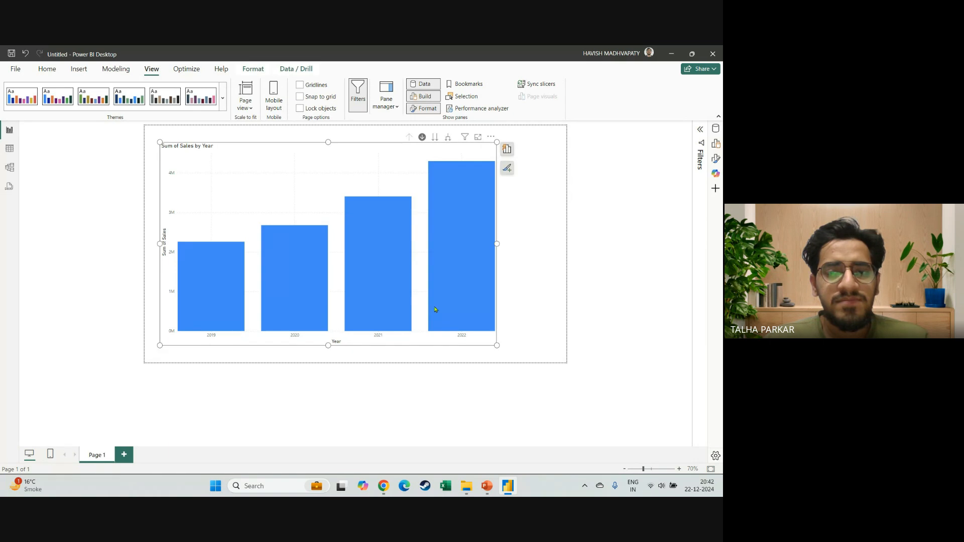
pyautogui.click(490, 139)
pyautogui.click(535, 193)
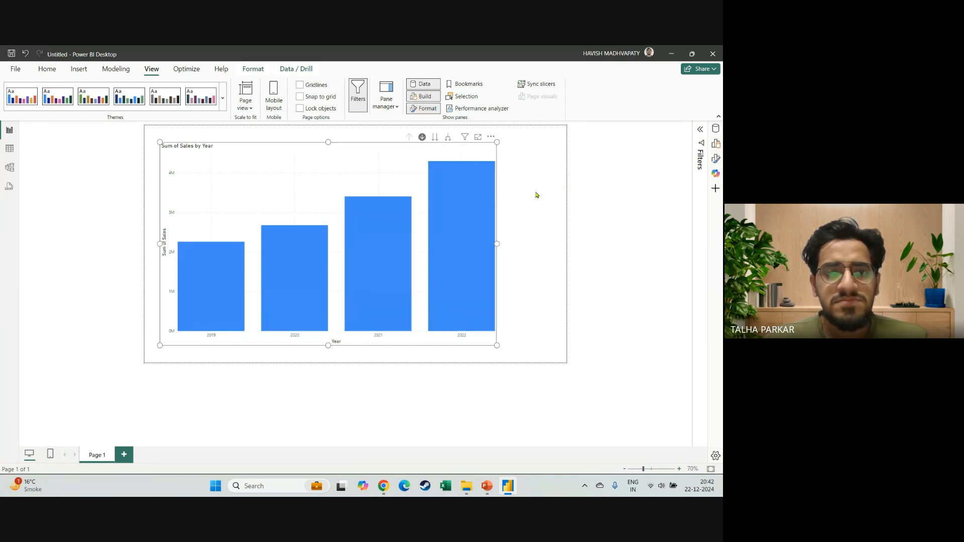
pyautogui.click(530, 232)
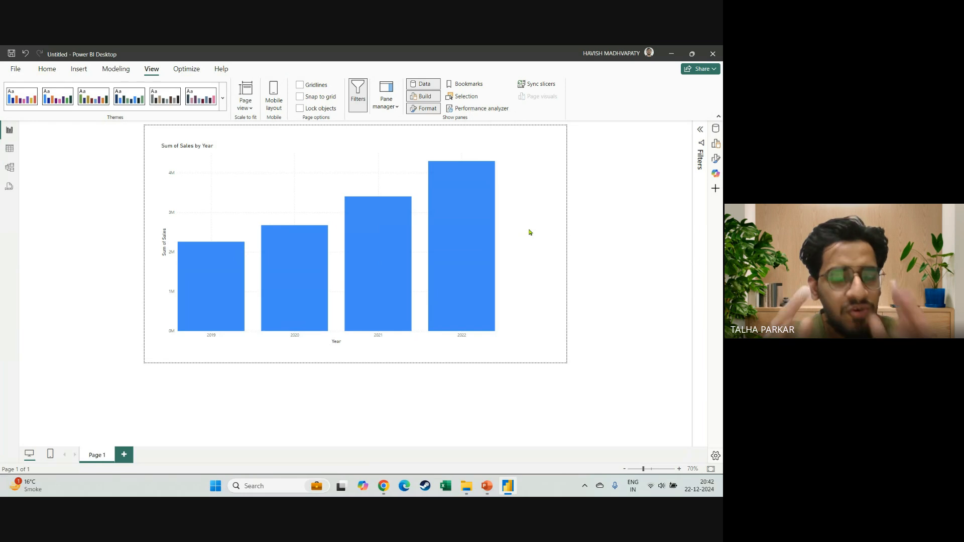
# View the chart in Focus mode, return to the report to check its applied filters, and view it in Focus mode once more.
pyautogui.click(482, 155)
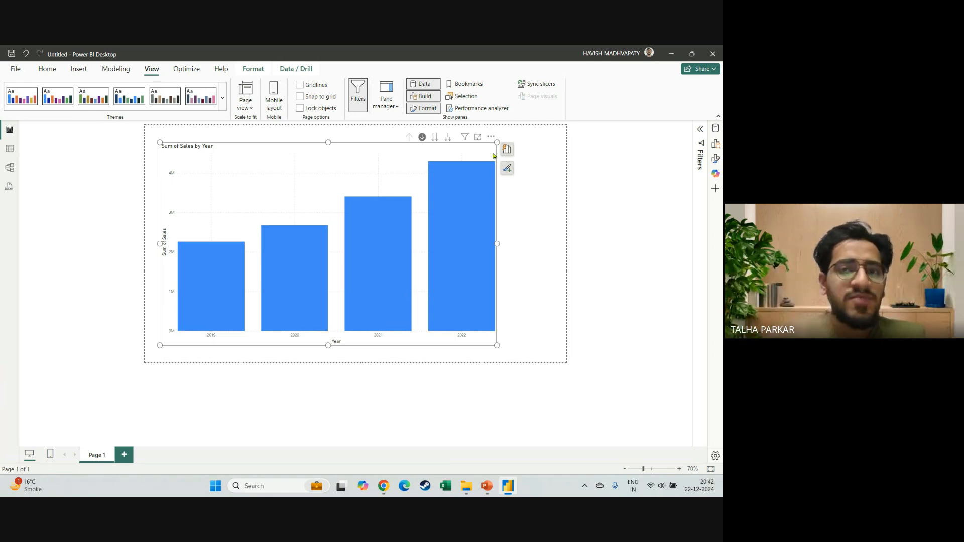
pyautogui.click(477, 137)
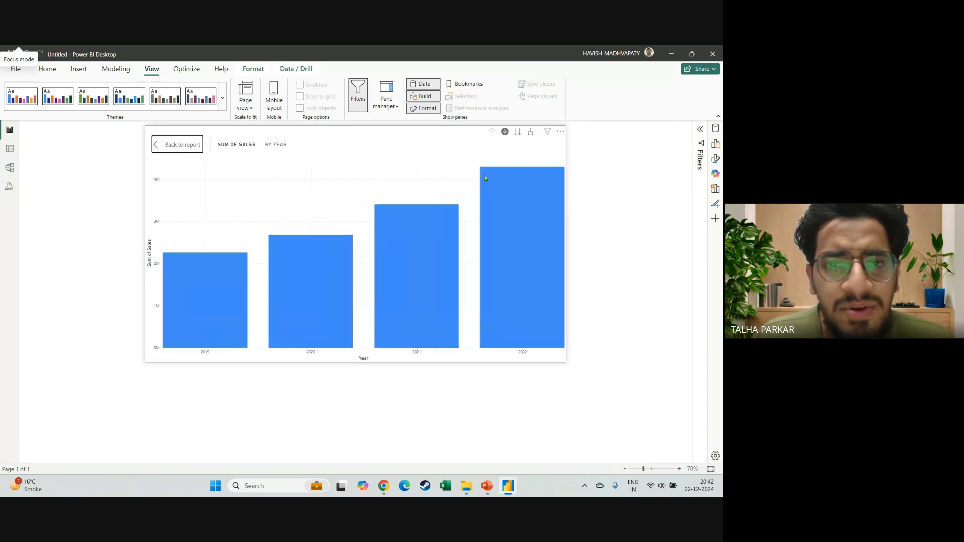
pyautogui.click(187, 145)
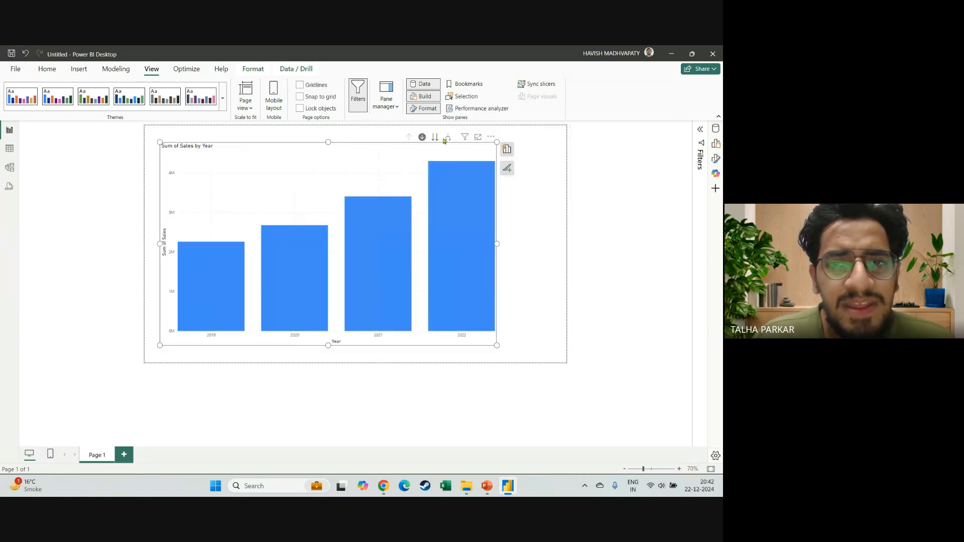
pyautogui.moveTo(471, 143)
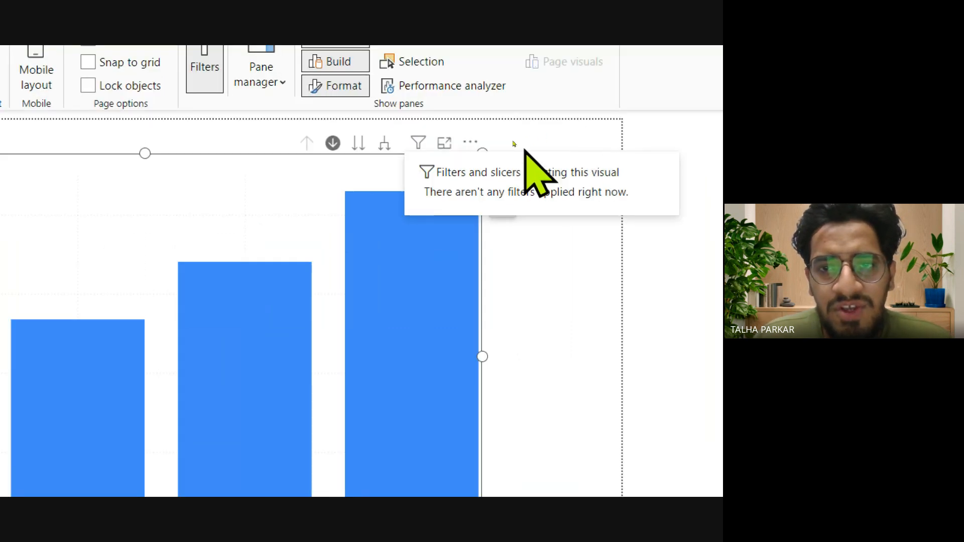
pyautogui.click(444, 144)
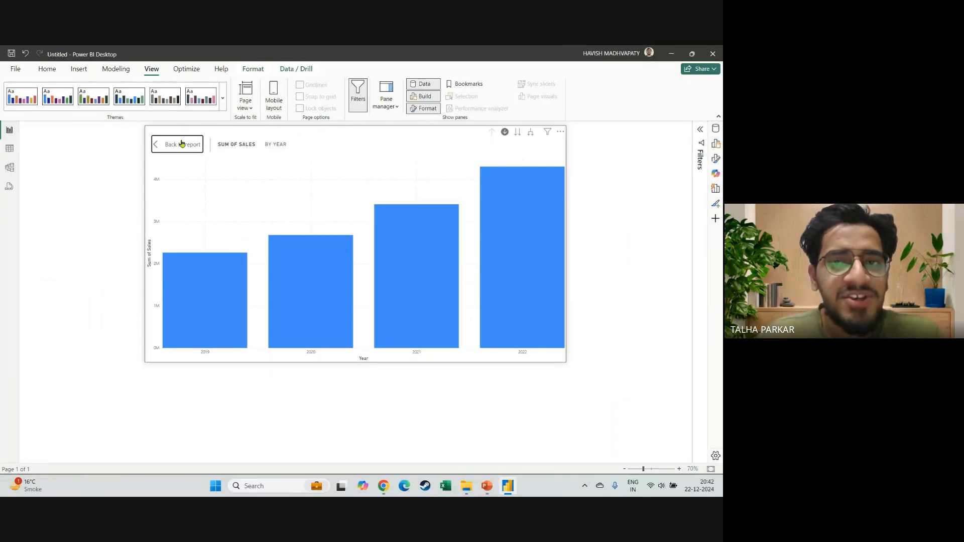
pyautogui.click(182, 144)
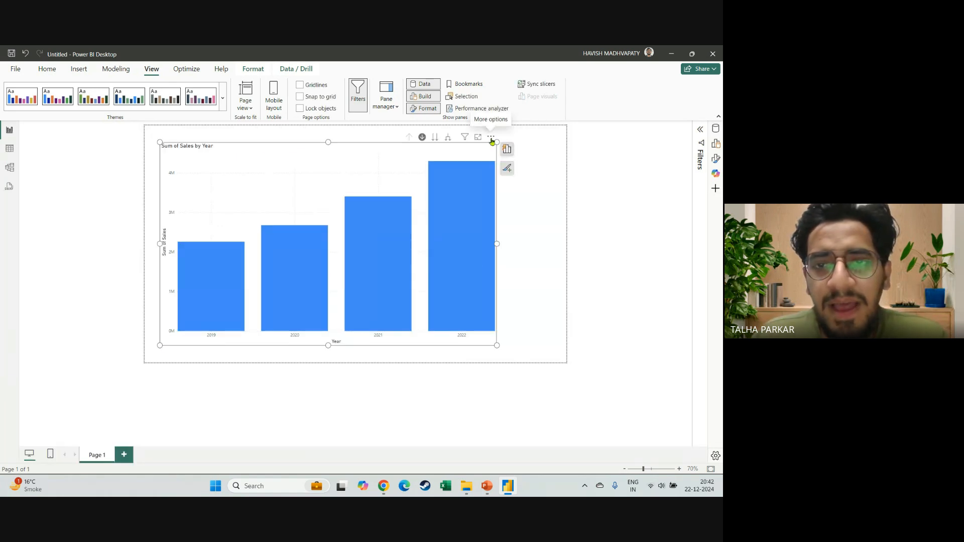
# Compare the chart's additional options with the Formatting Options slide in PowerPoint, and return to Power BI Desktop.
pyautogui.click(491, 139)
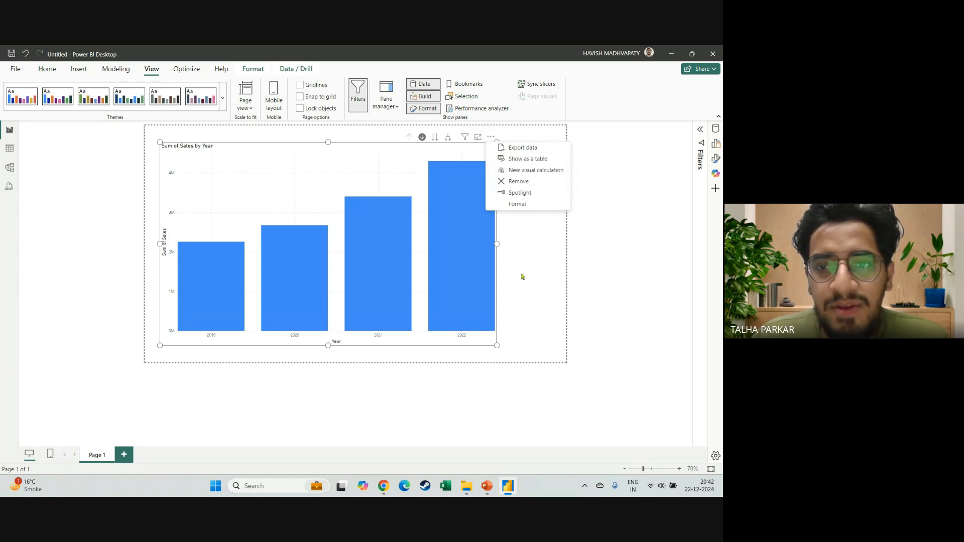
pyautogui.hotkey('alt', 'Tab')
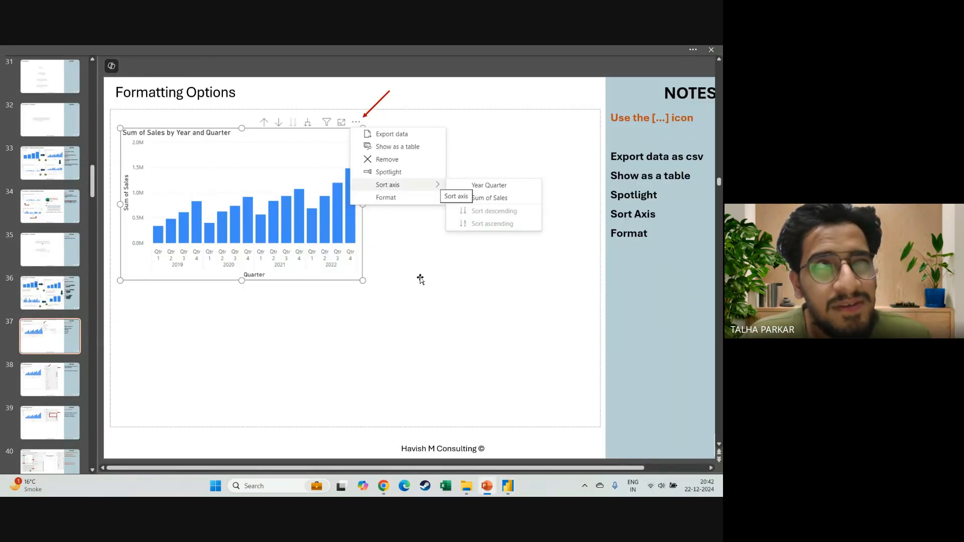
pyautogui.hotkey('alt', 'Tab')
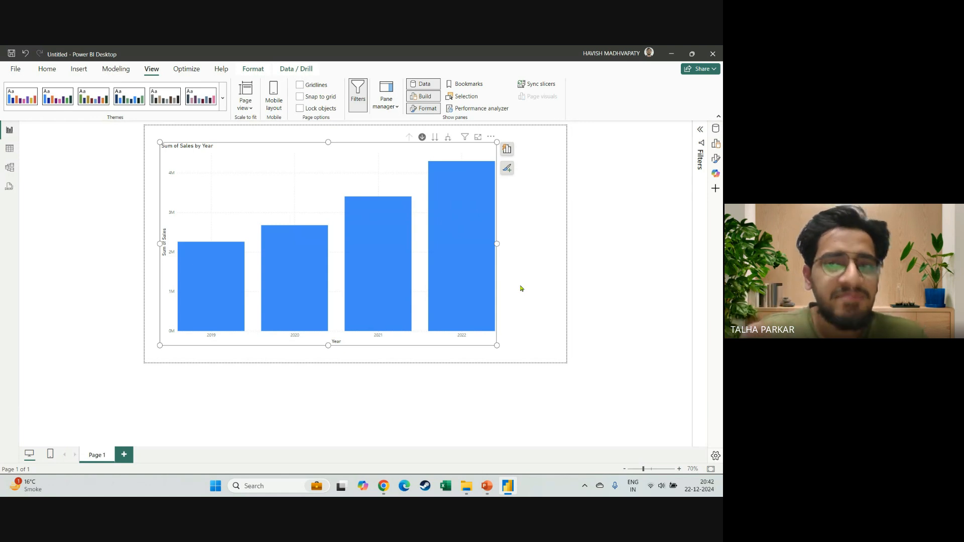
pyautogui.hotkey('alt', 'Tab')
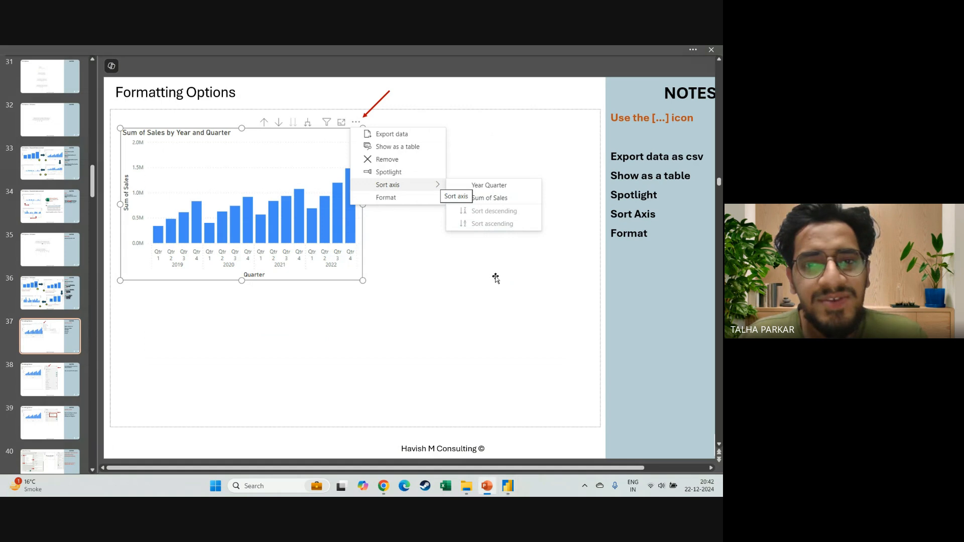
pyautogui.hotkey('alt', 'Tab')
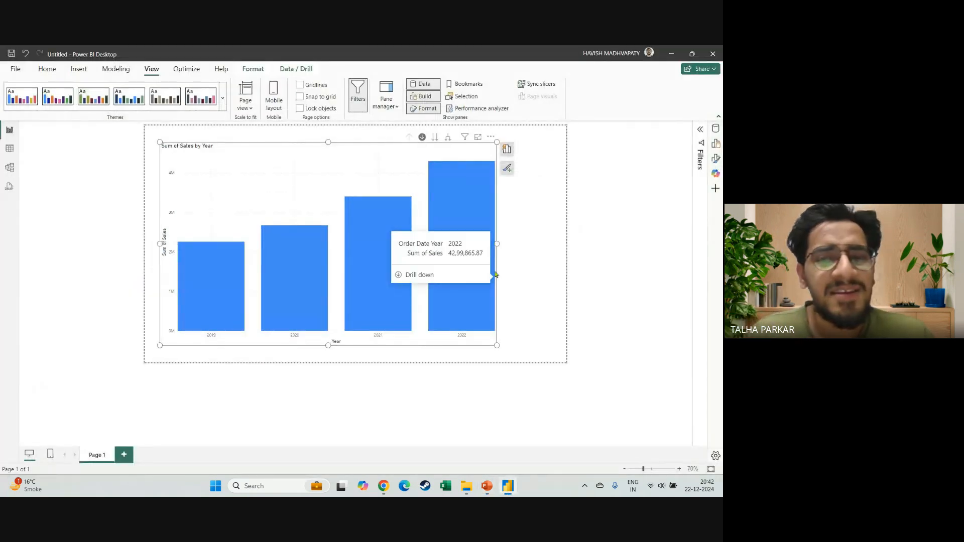
# Move the Sum of Sales by Year chart back toward the middle of the page and deselect it.
pyautogui.moveTo(433, 149); pyautogui.dragTo(459, 150)
pyautogui.click(534, 282)
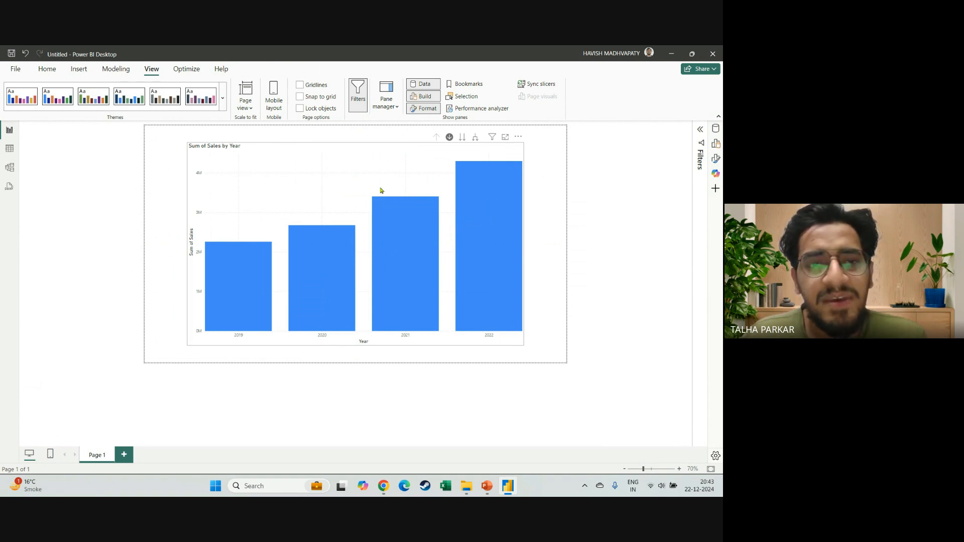
pyautogui.click(436, 151)
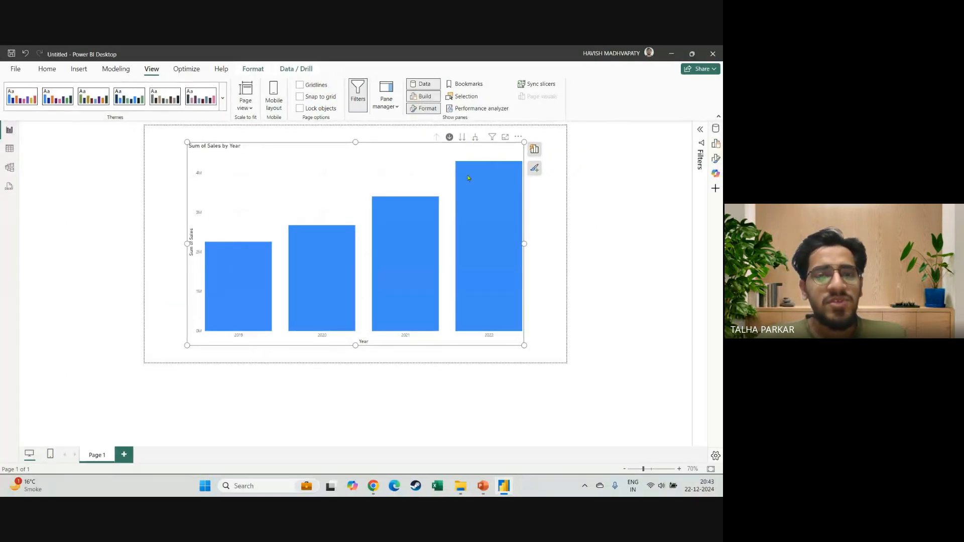
pyautogui.click(544, 238)
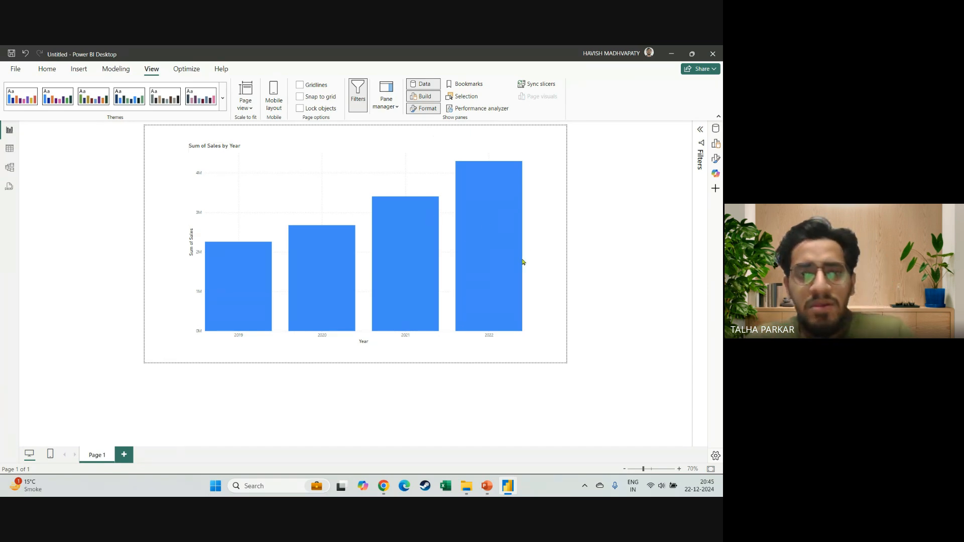
pyautogui.moveTo(404, 243)
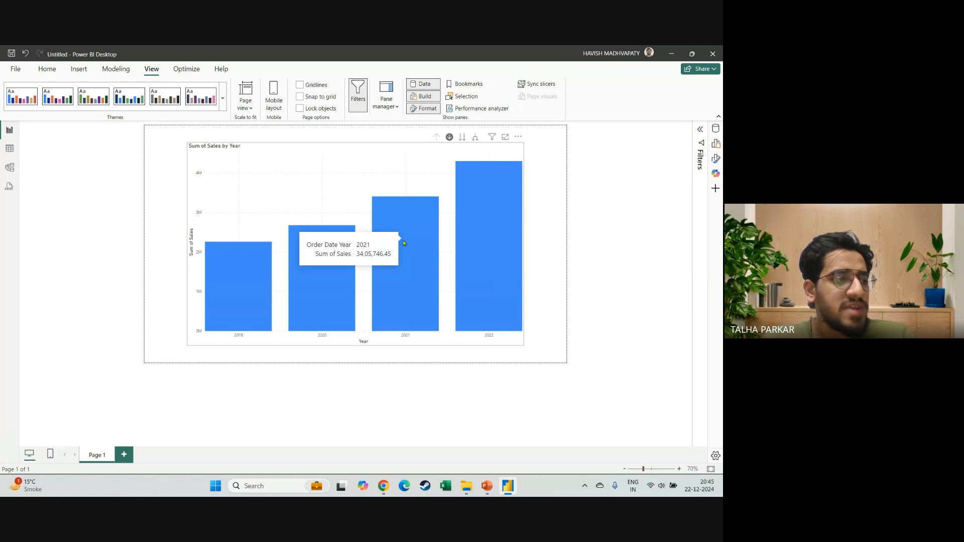
# Show the Formatting Options slide in PowerPoint alongside the Sum of Sales by Year chart, and return to Power BI Desktop.
pyautogui.moveTo(333, 230)
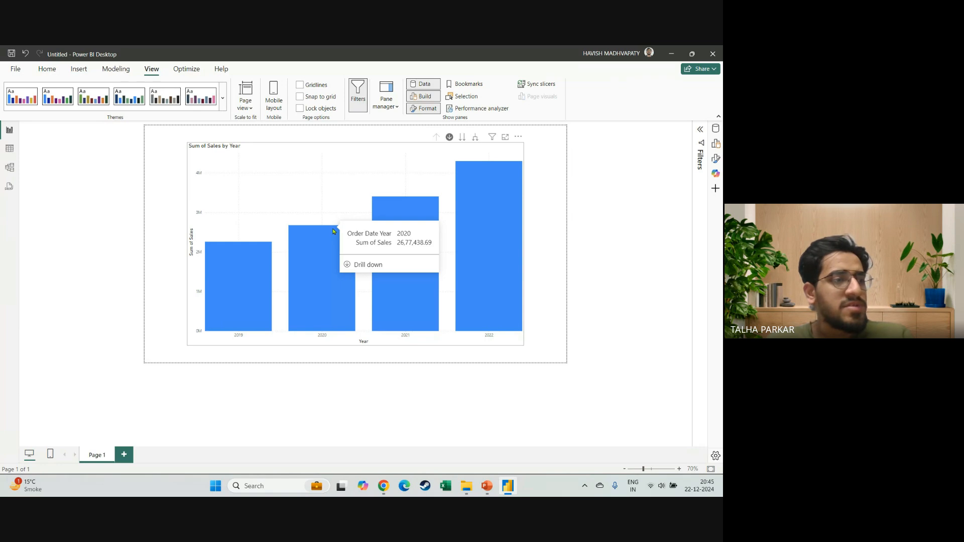
pyautogui.hotkey('alt', 'Tab')
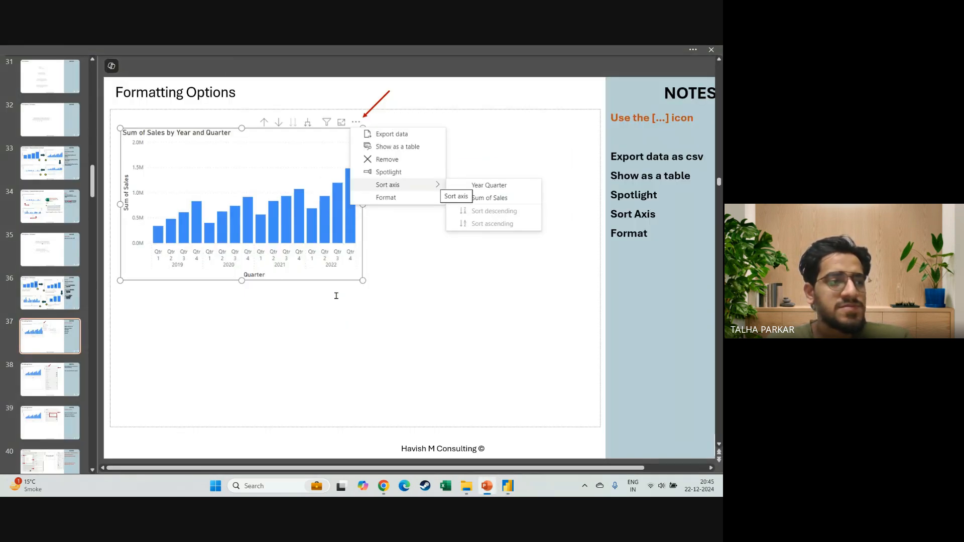
pyautogui.hotkey('alt', 'Tab')
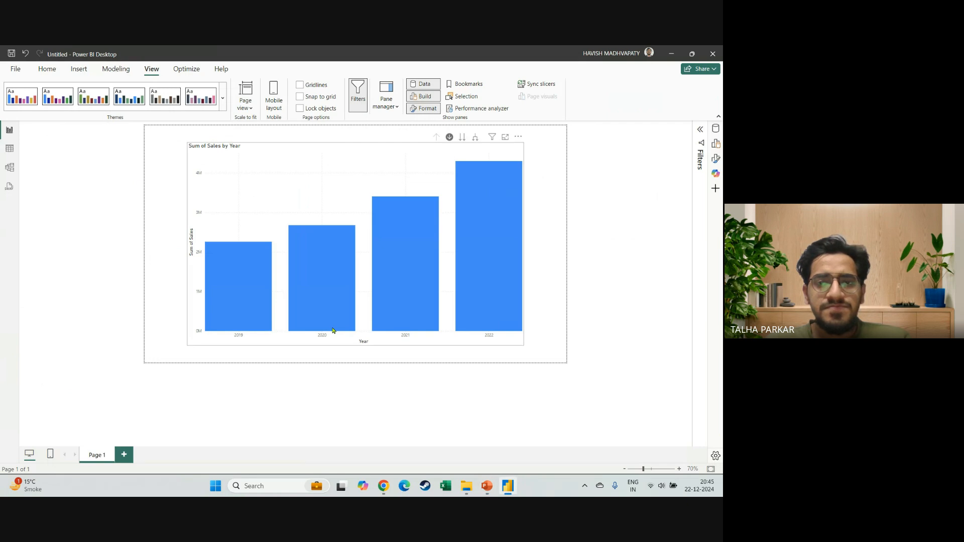
pyautogui.hotkey('alt', 'Tab')
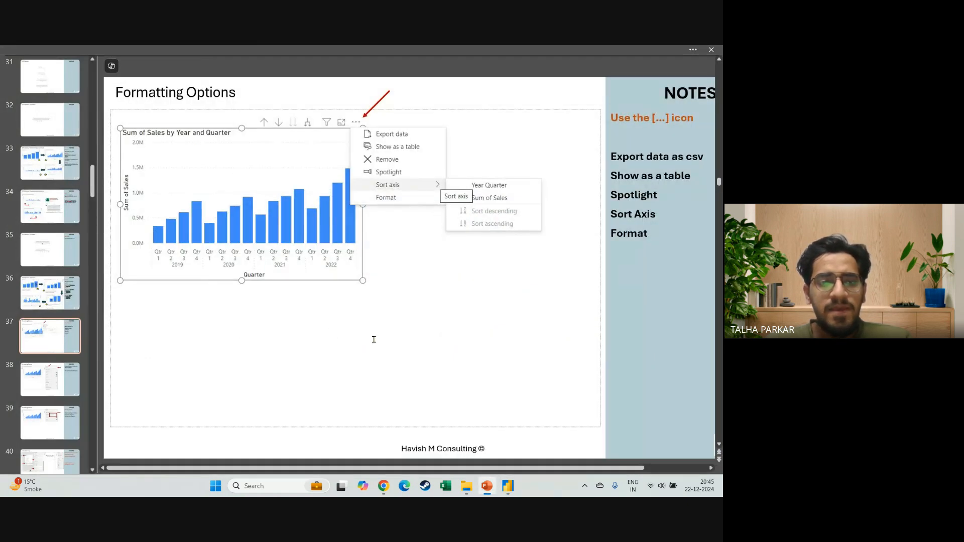
pyautogui.hotkey('alt', 'Tab')
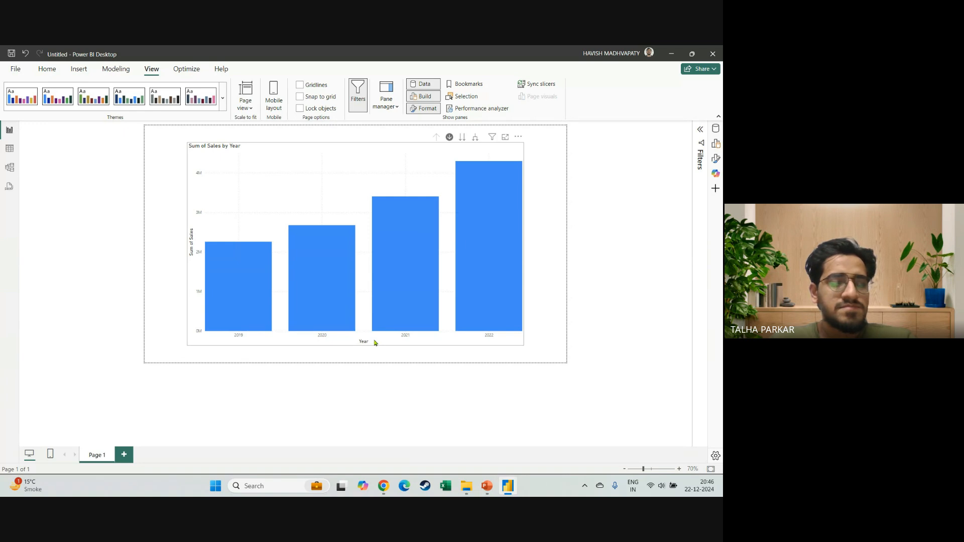
# Check the in-call messages in the Google Meet window and return to the report in Power BI Desktop.
pyautogui.hotkey('alt', 'Tab')
pyautogui.hotkey('alt', 'Tab')
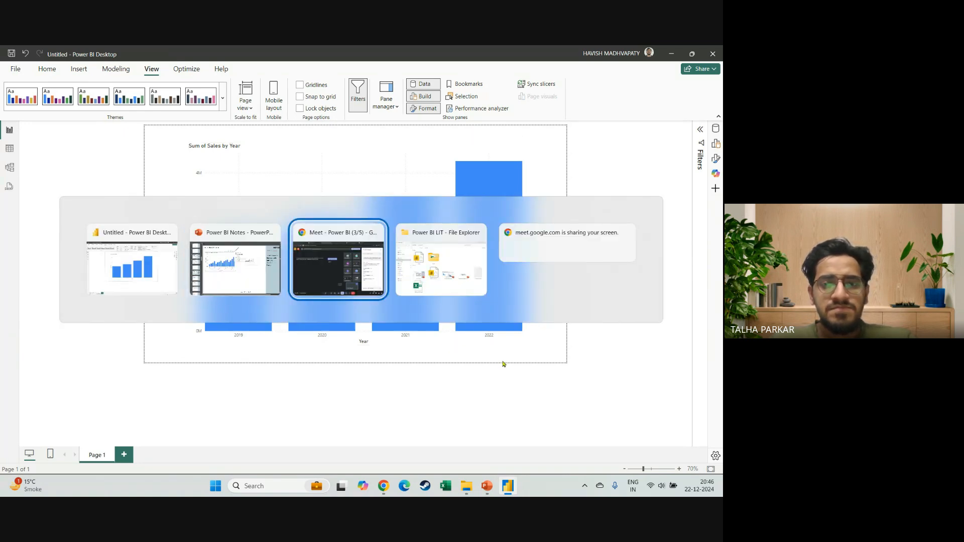
pyautogui.hotkey('alt', 'Tab')
pyautogui.hotkey('alt', 'Tab')
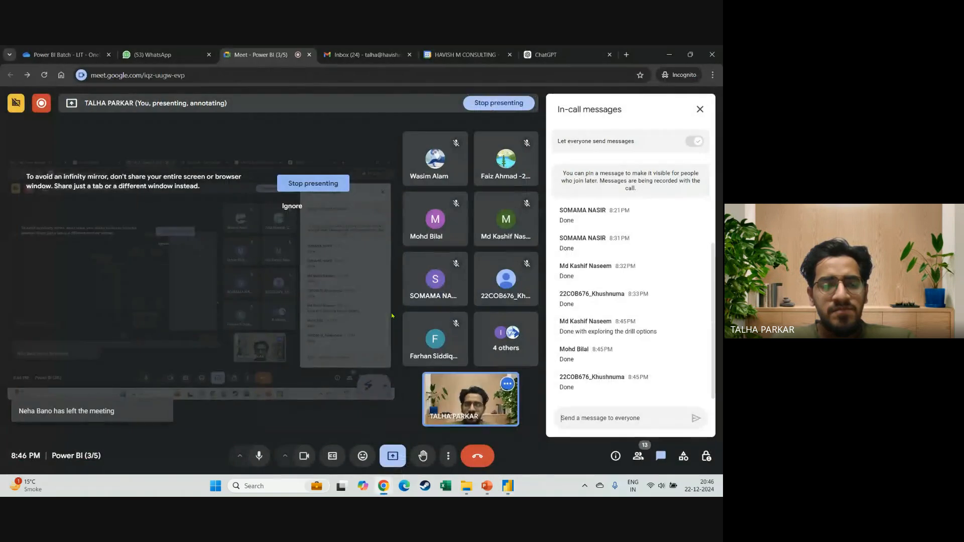
pyautogui.hotkey('alt', 'Tab')
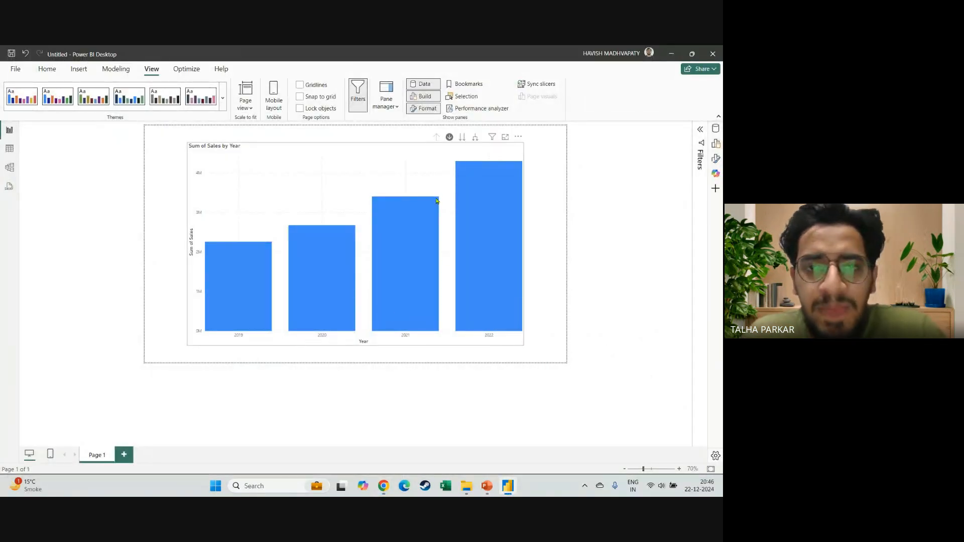
# Present the next Formatting Options slide in PowerPoint, about the Format pane and its search, end the slide show and return to Power BI Desktop.
pyautogui.hotkey('alt', 'Tab')
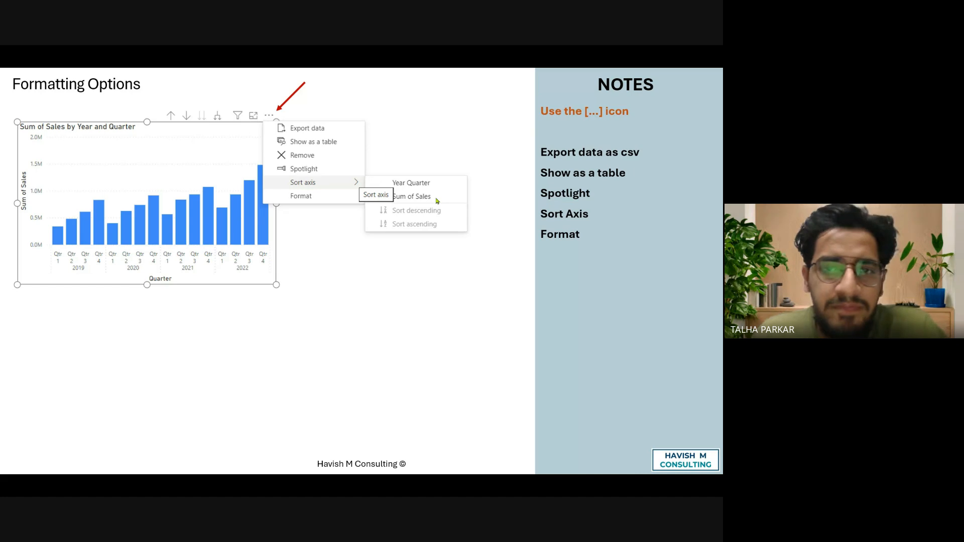
pyautogui.press('Right')
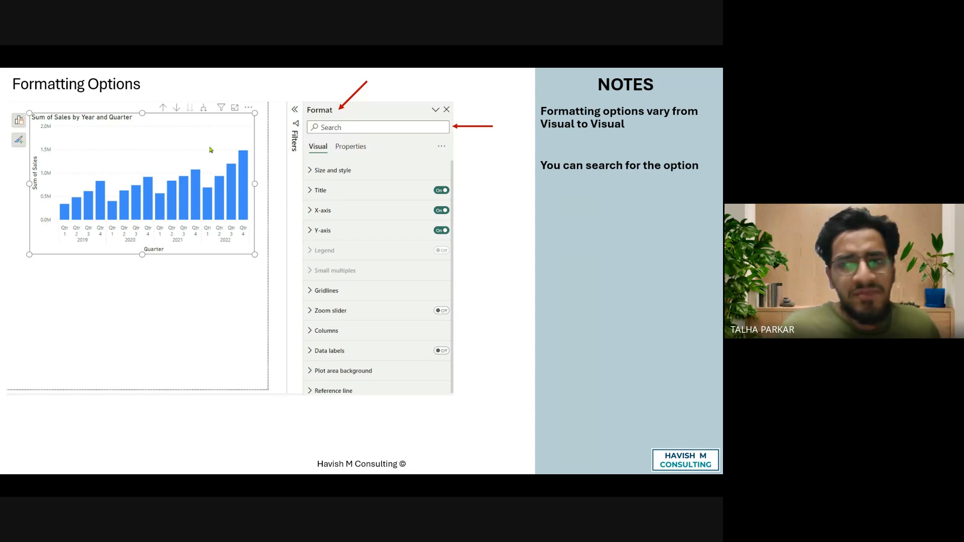
pyautogui.press('Escape')
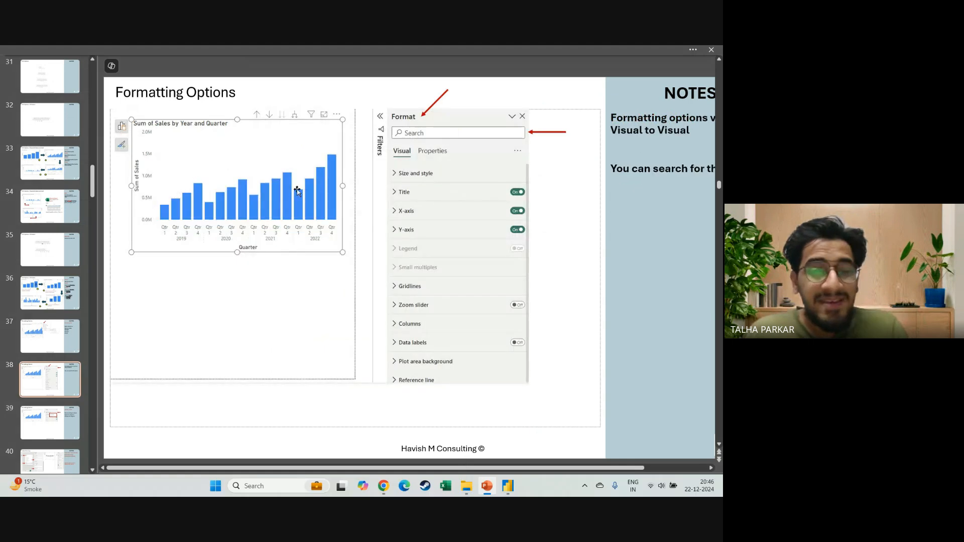
pyautogui.hotkey('alt', 'Tab')
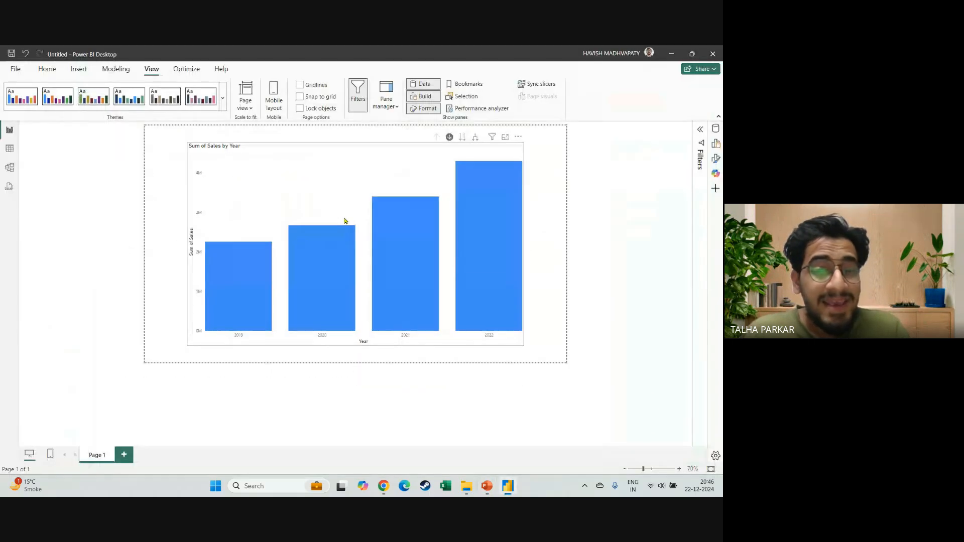
# Select the Sum of Sales by Year chart and open its formatting settings.
pyautogui.click(385, 157)
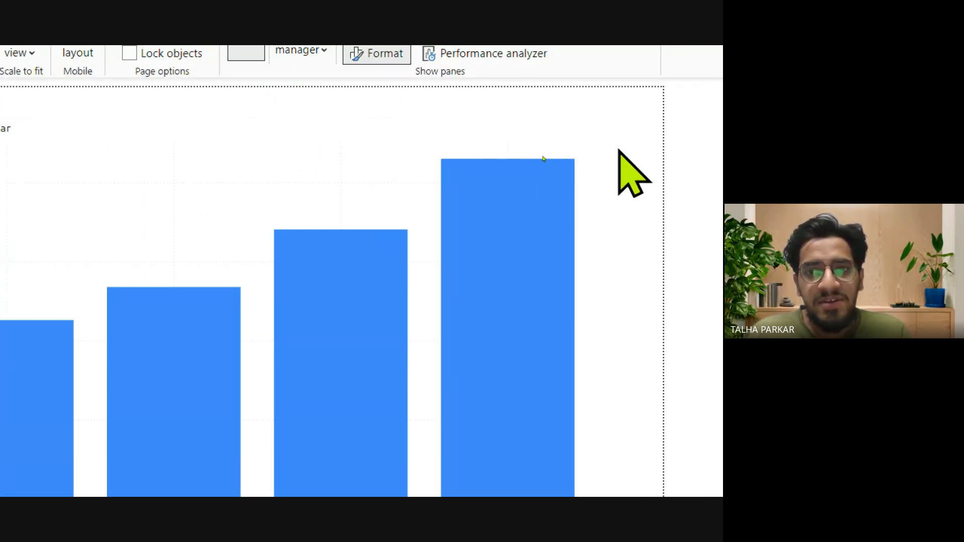
pyautogui.moveTo(511, 152)
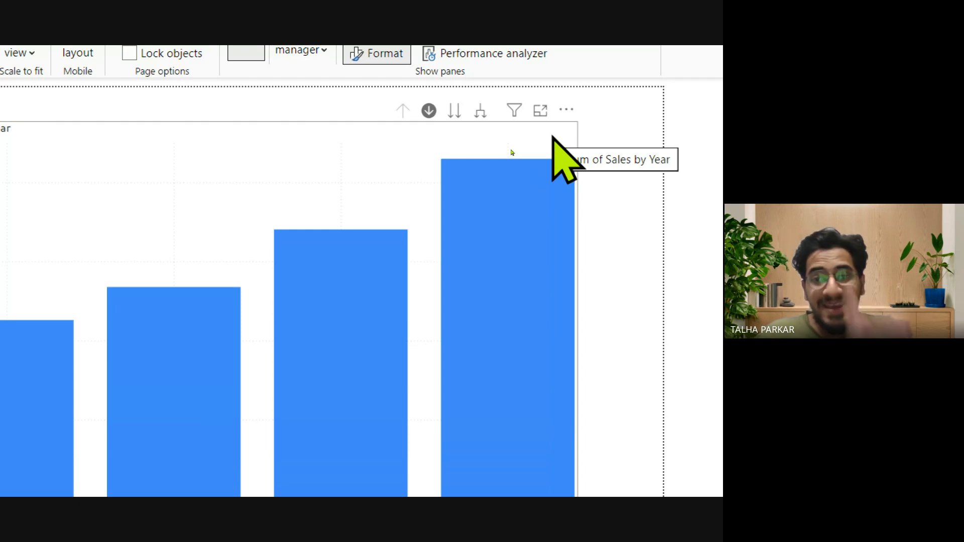
pyautogui.click(511, 152)
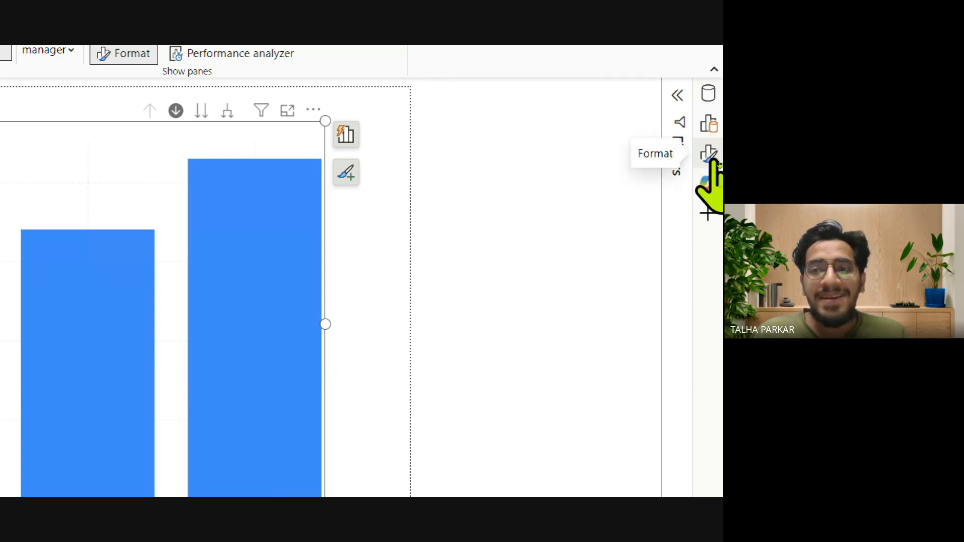
pyautogui.click(710, 159)
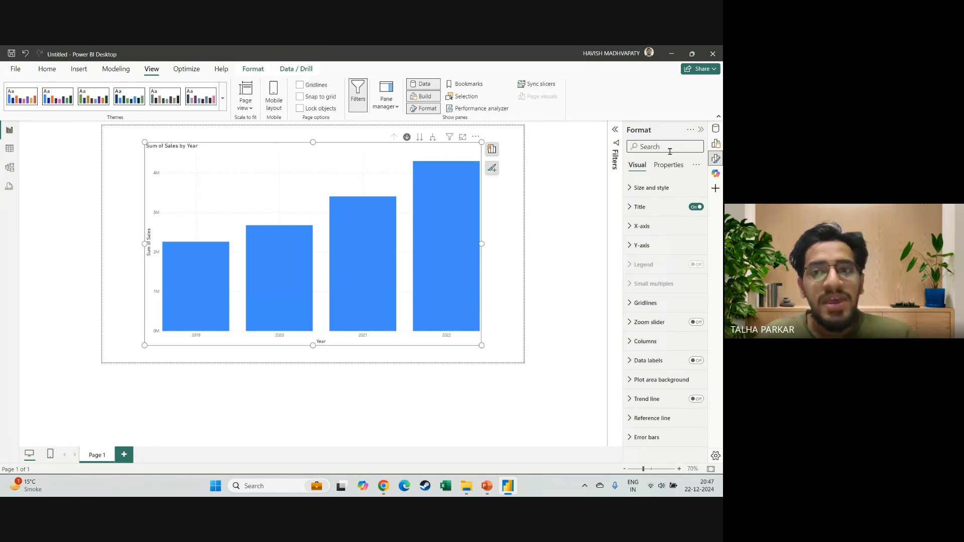
# Search the chart's formatting options for "data labe" and turn on the data labels.
pyautogui.write('data')
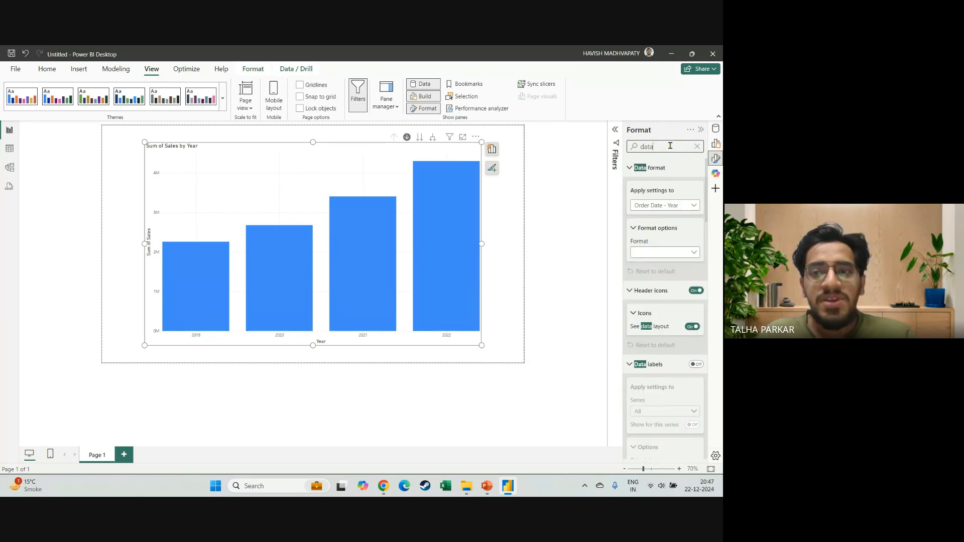
pyautogui.write(' lables')
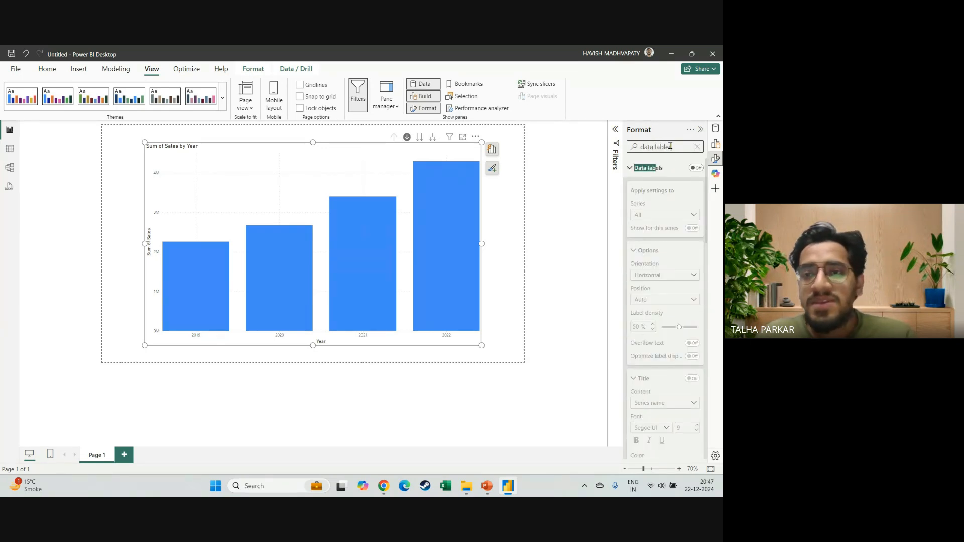
pyautogui.press('BackSpace')
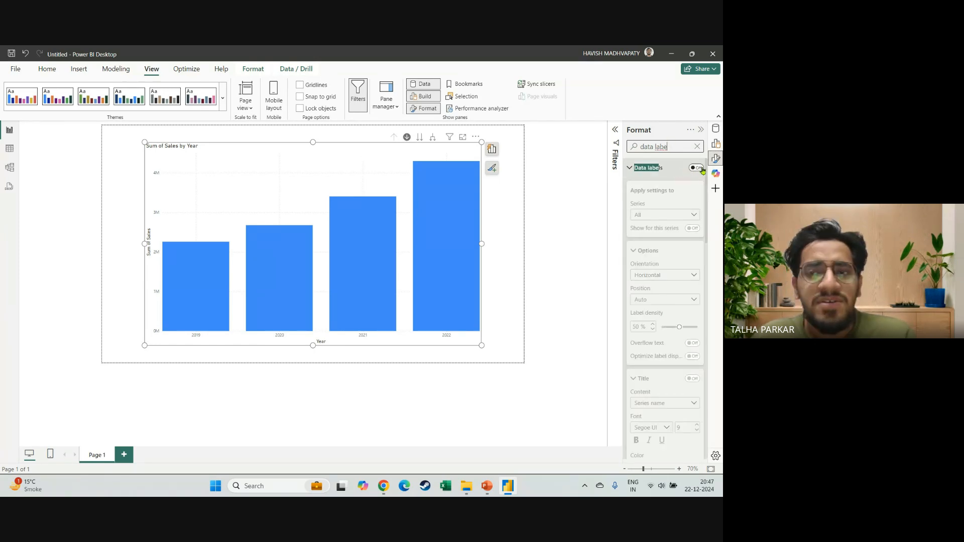
pyautogui.click(697, 168)
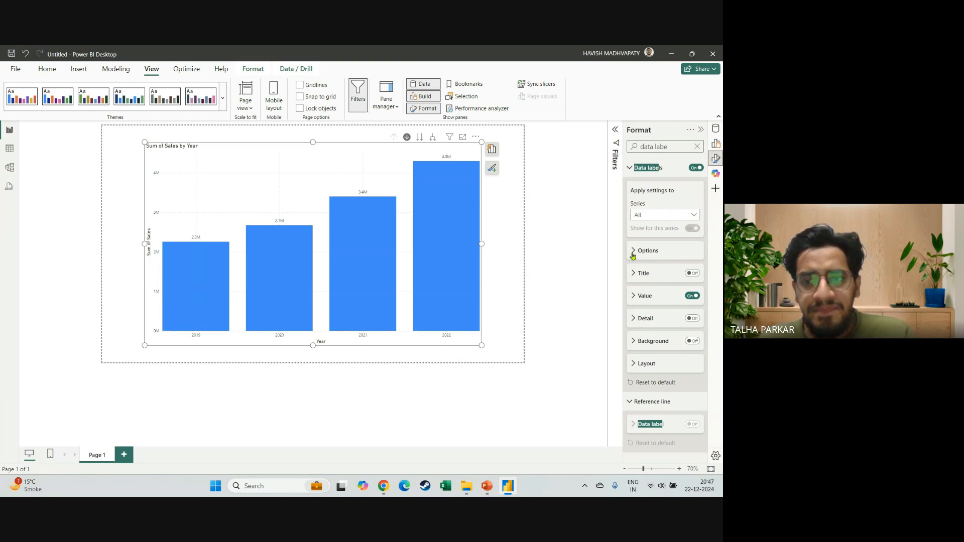
# Examine the series, orientation and position choices for the chart's data labels.
pyautogui.click(662, 216)
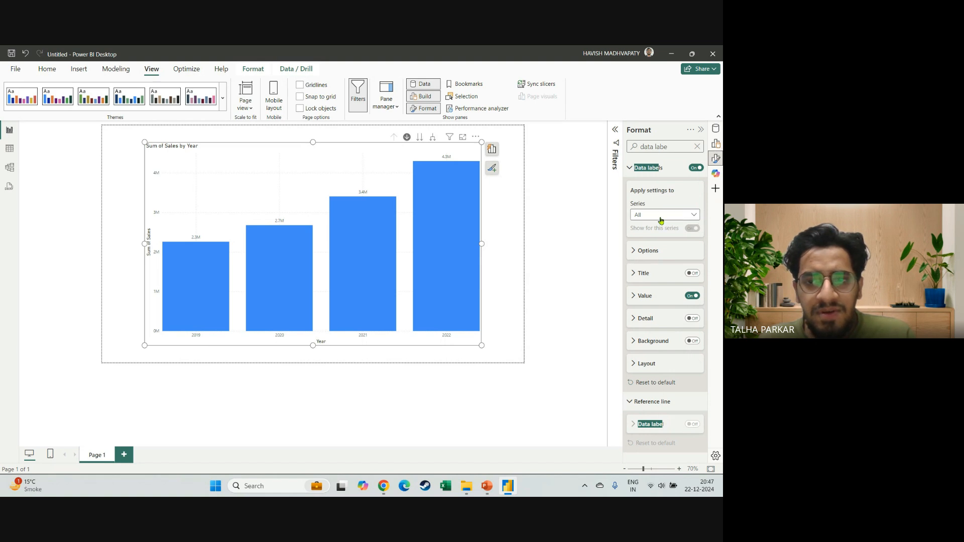
pyautogui.click(641, 254)
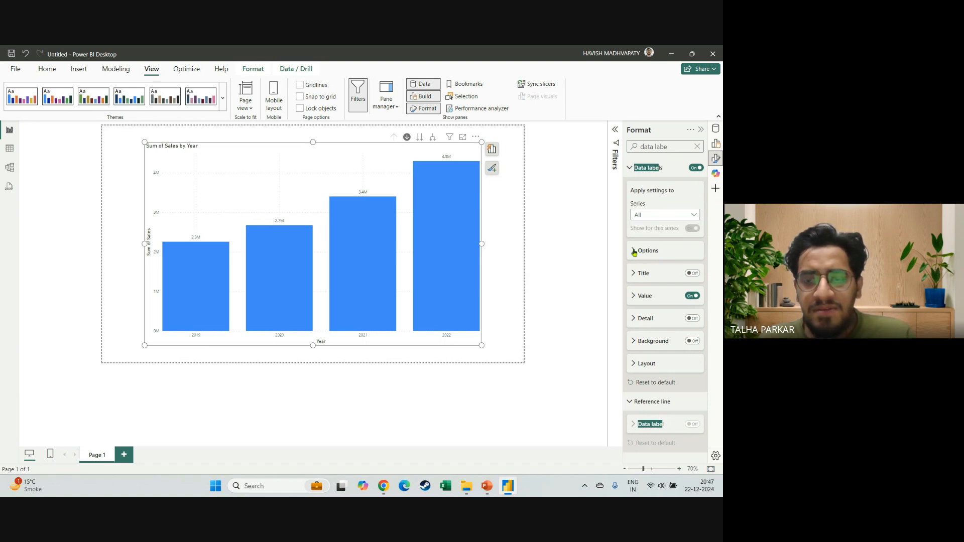
pyautogui.click(643, 251)
pyautogui.click(643, 275)
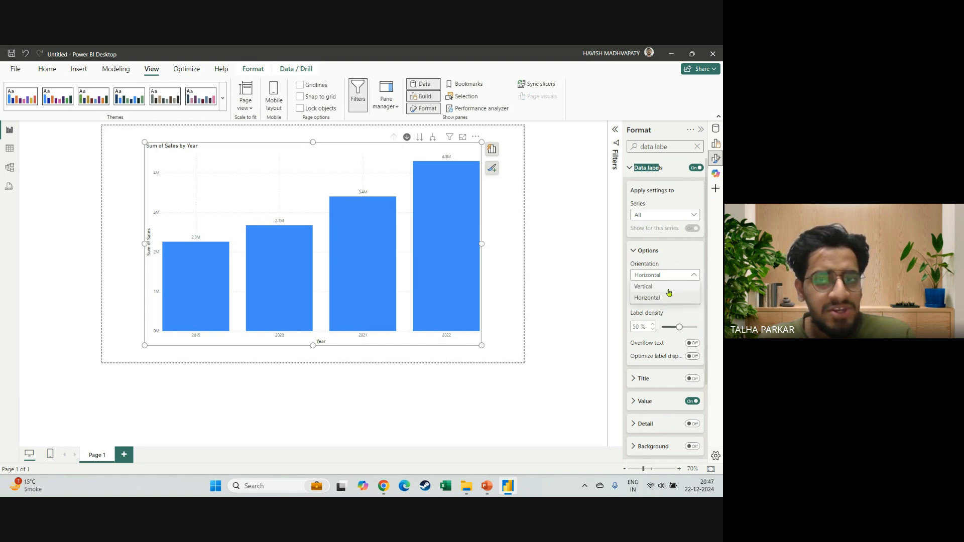
pyautogui.click(676, 263)
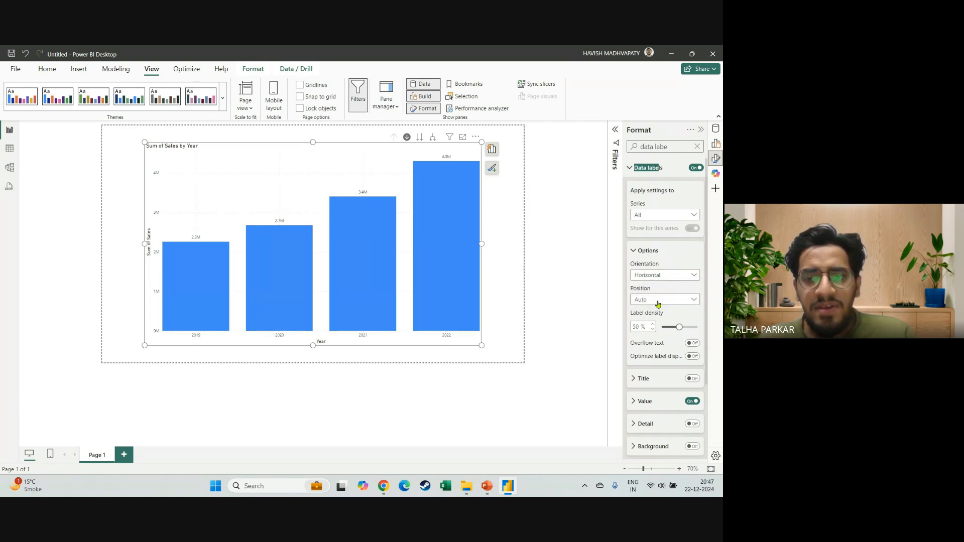
pyautogui.click(655, 300)
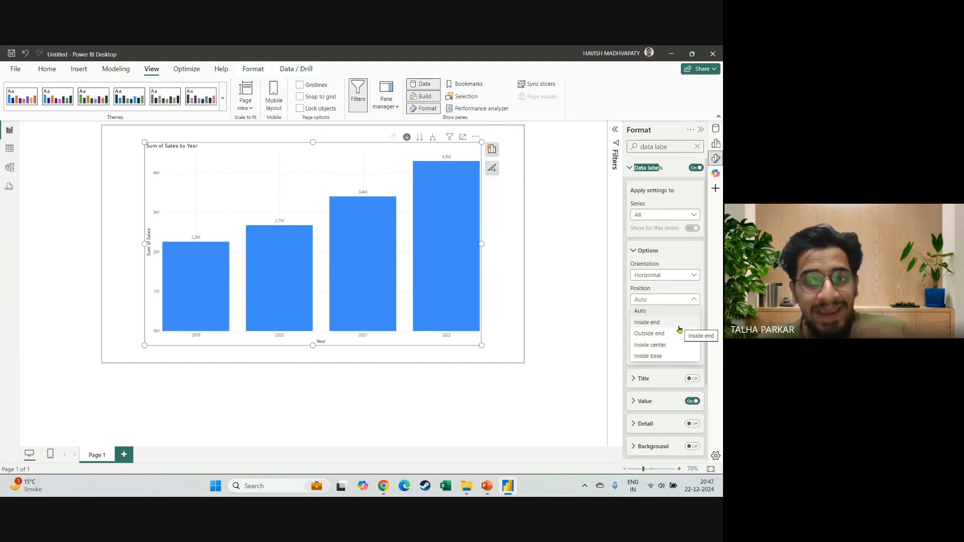
pyautogui.click(675, 298)
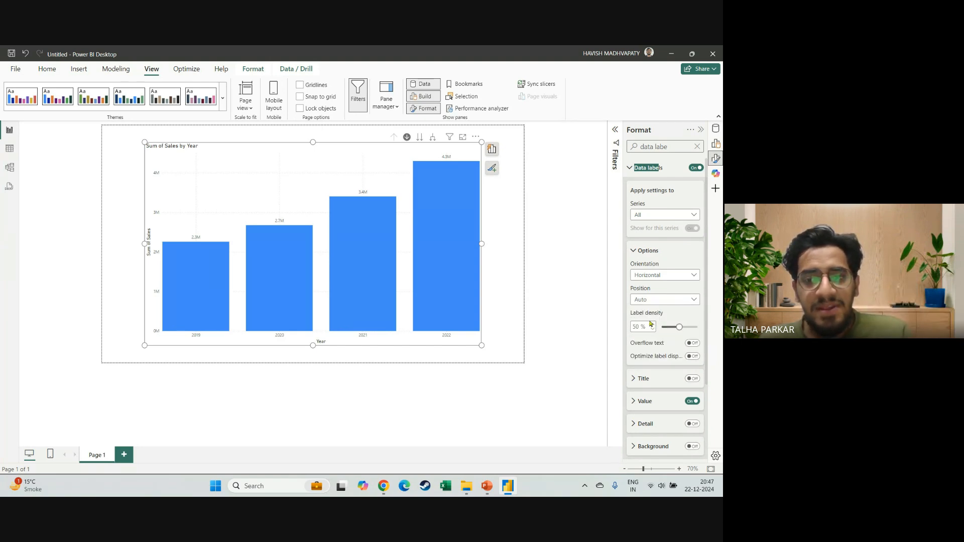
# Look over the data label title settings and set the data label value font size to 16.
pyautogui.click(635, 380)
pyautogui.scroll(-2, 636, 326)
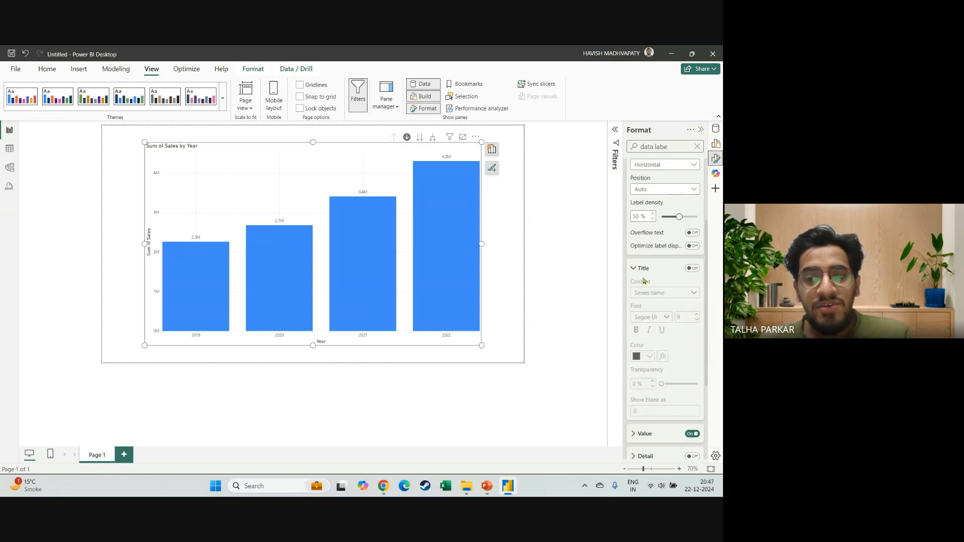
pyautogui.click(635, 274)
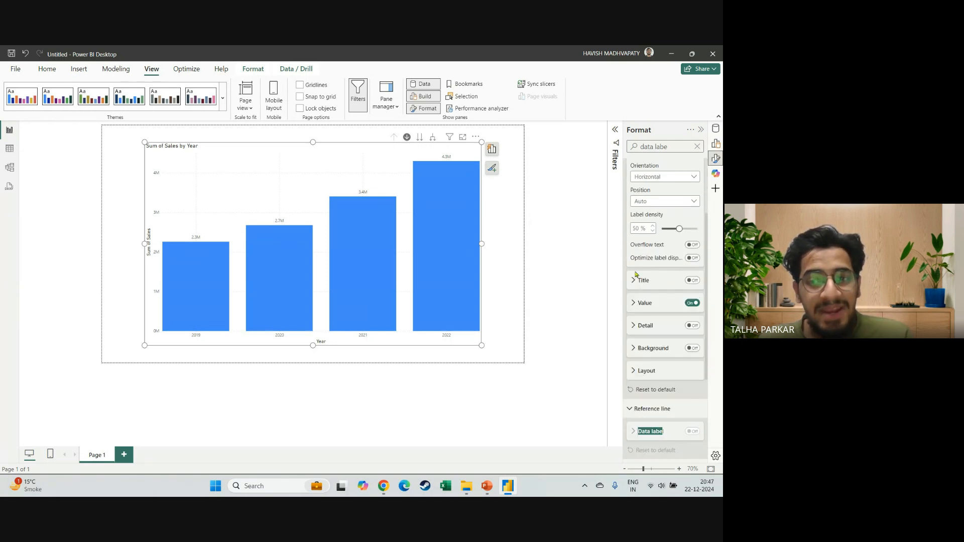
pyautogui.click(641, 308)
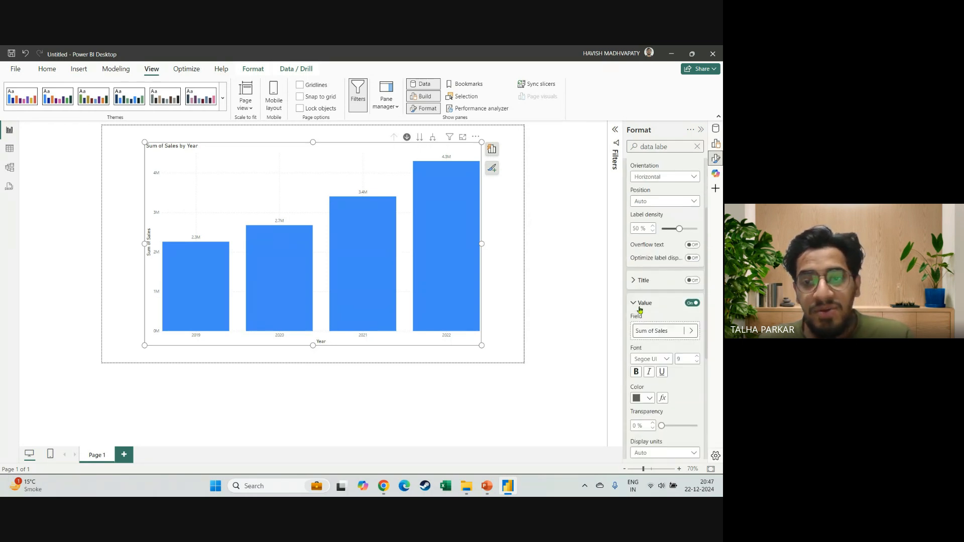
pyautogui.click(697, 357)
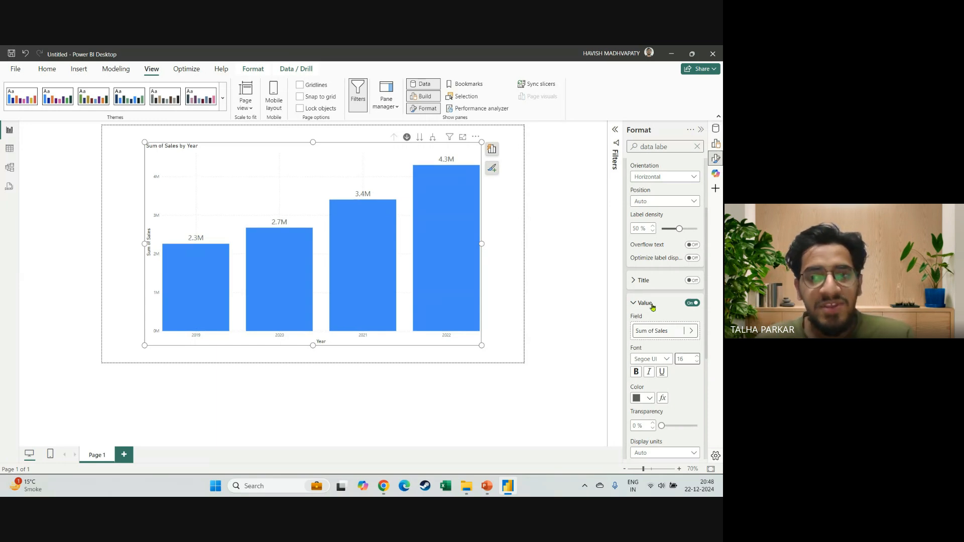
# Collapse the data label placement options and set the data label value font size to 17.
pyautogui.scroll(2, 653, 306)
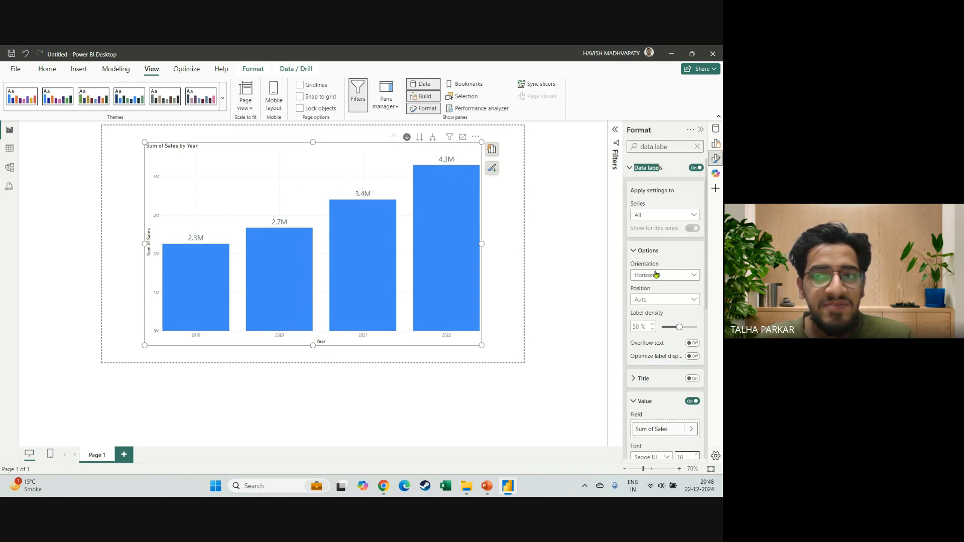
pyautogui.scroll(-4, 668, 326)
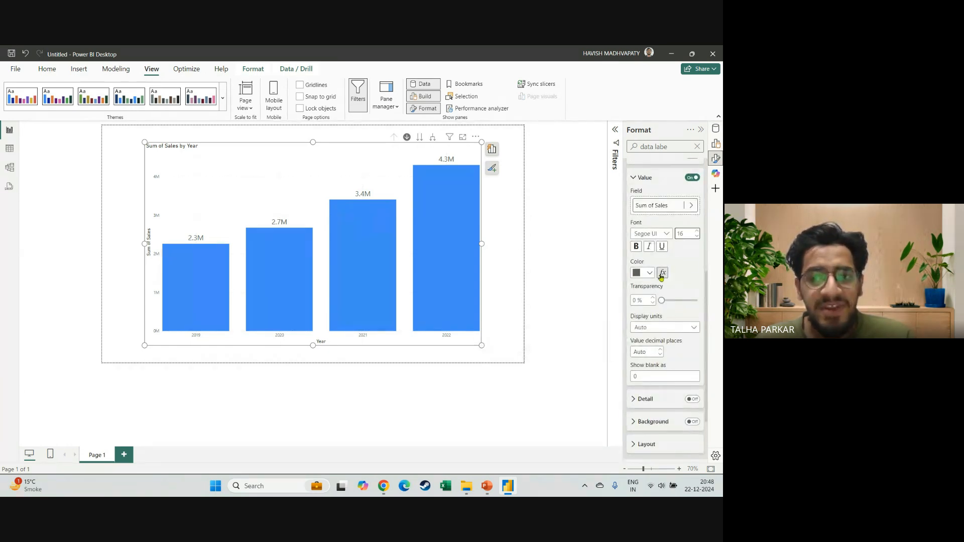
pyautogui.scroll(2, 663, 272)
pyautogui.scroll(2, 677, 260)
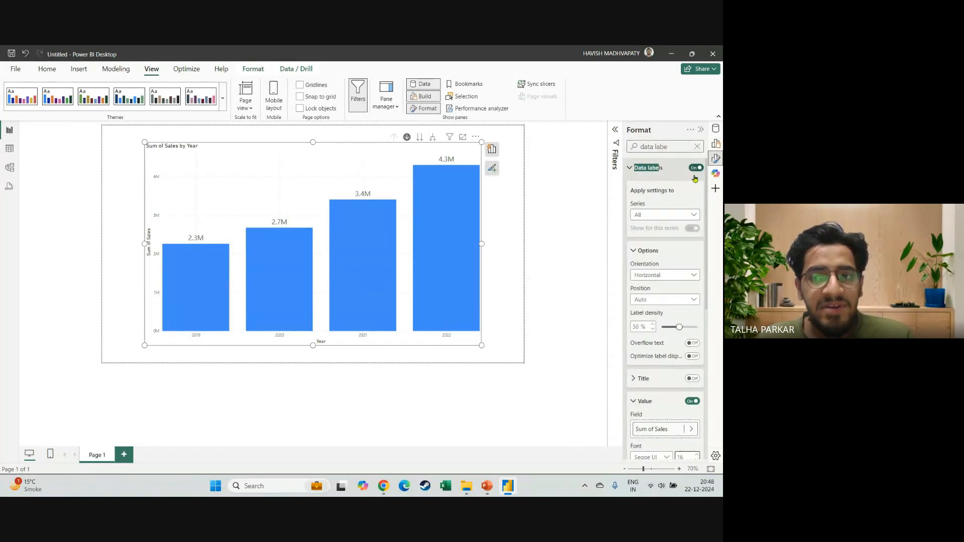
pyautogui.scroll(-1, 632, 229)
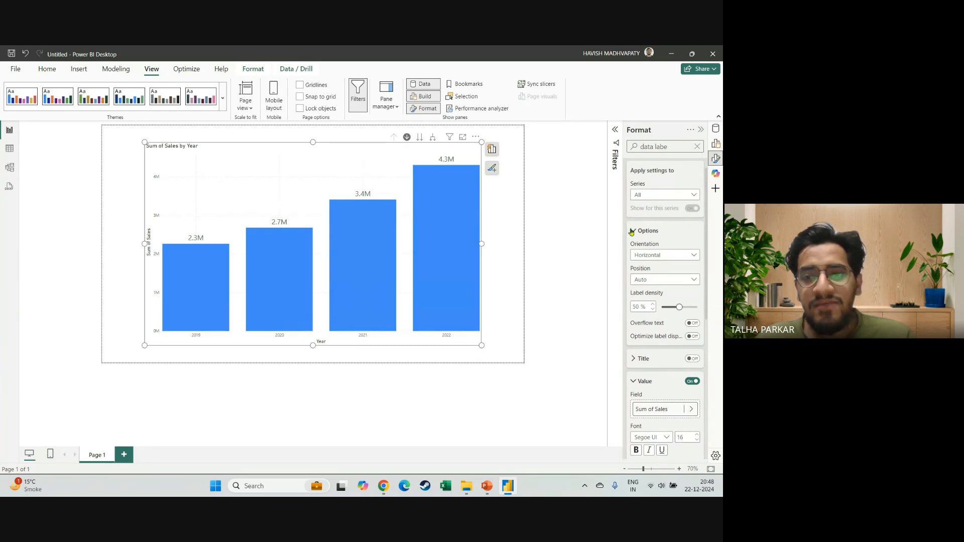
pyautogui.click(632, 231)
pyautogui.scroll(-2, 656, 232)
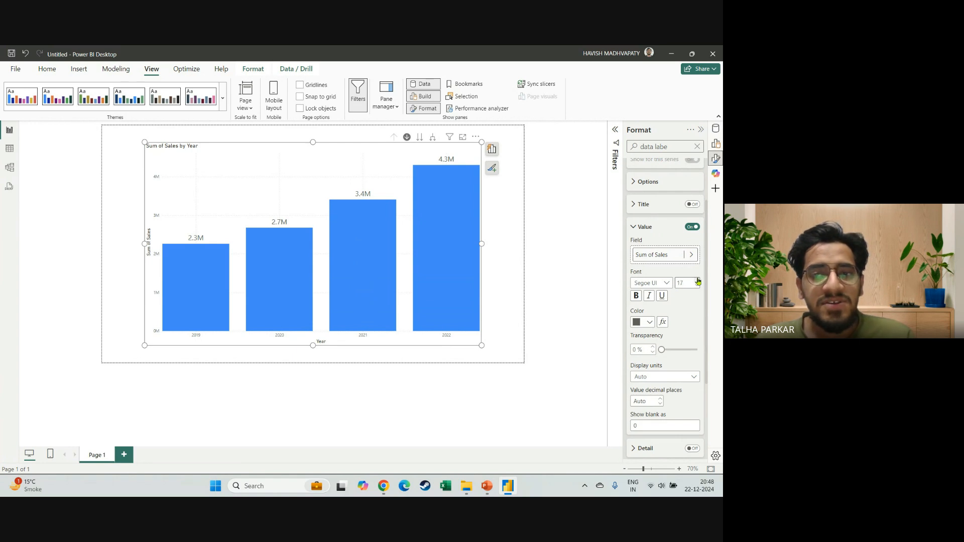
pyautogui.scroll(-1, 649, 308)
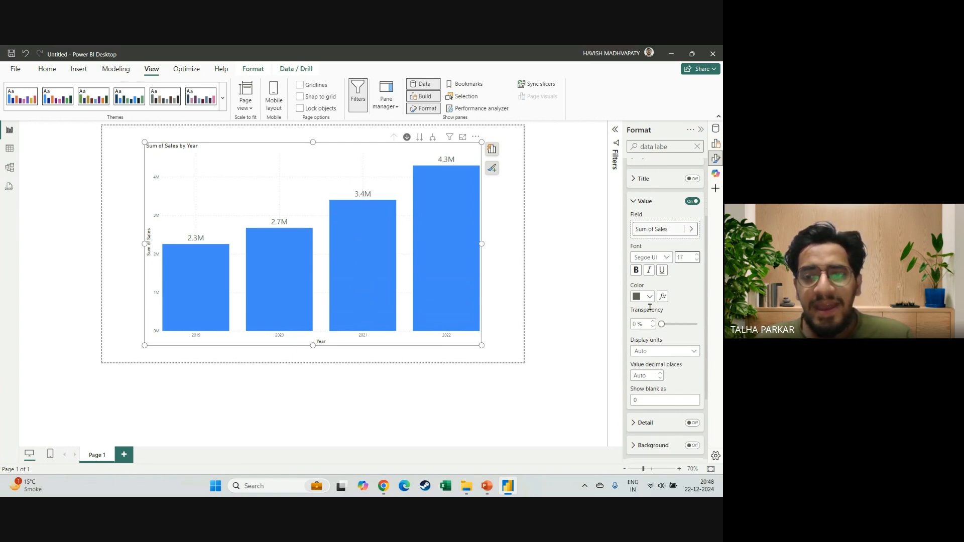
# Color the chart's data label values dark blue (#12239E, Theme color 2) and make them bold.
pyautogui.click(648, 296)
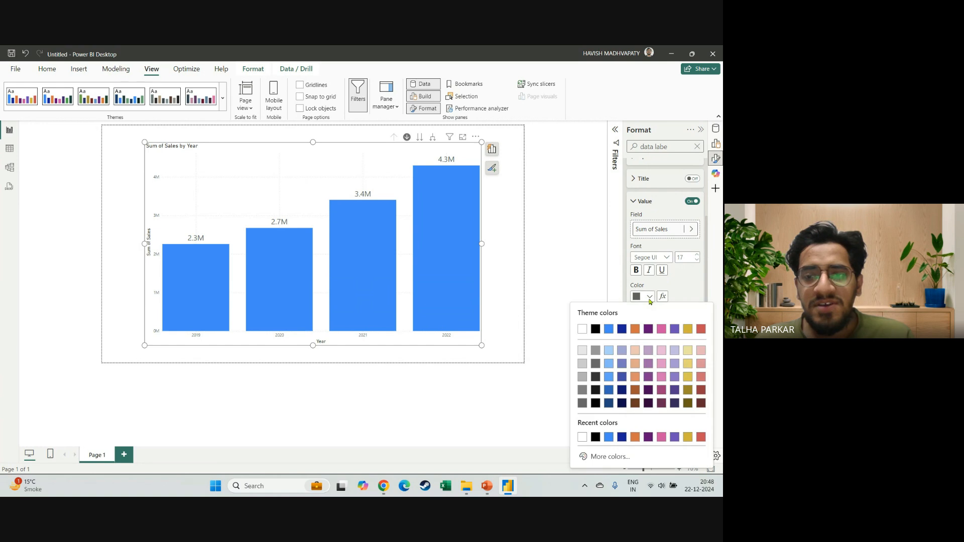
pyautogui.click(623, 330)
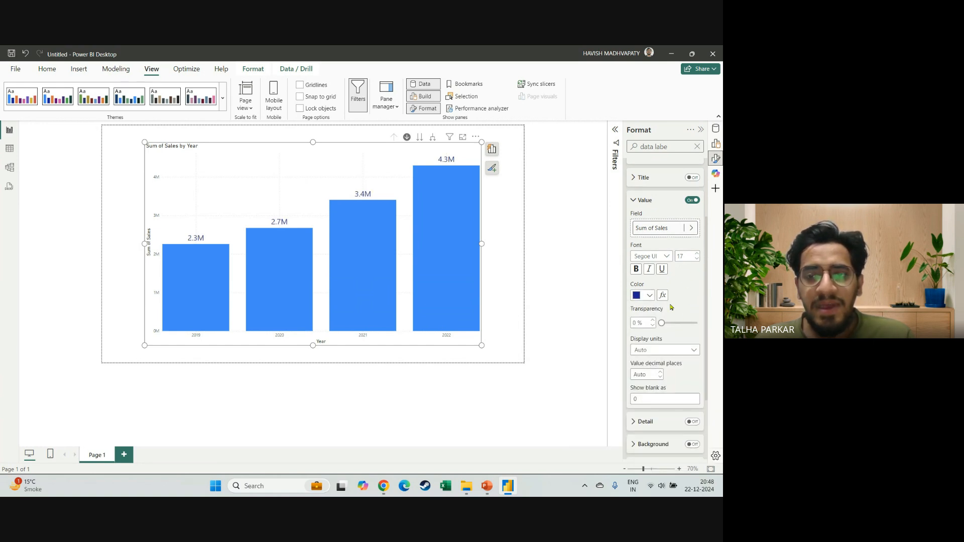
pyautogui.click(637, 269)
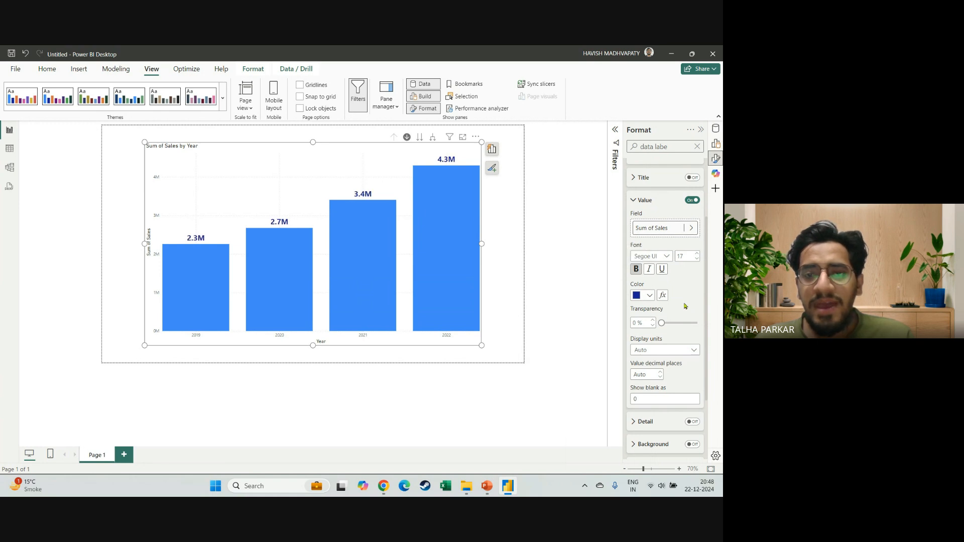
# Set the data label values to 2 decimal places and check the available display units, keeping Auto.
pyautogui.scroll(-1, 685, 305)
pyautogui.scroll(-2, 656, 309)
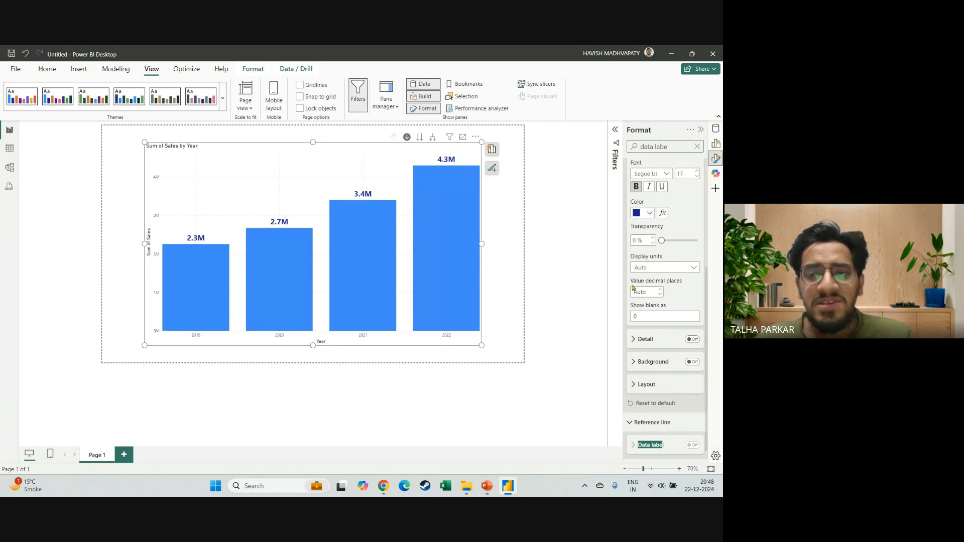
pyautogui.click(661, 290)
pyautogui.click(660, 289)
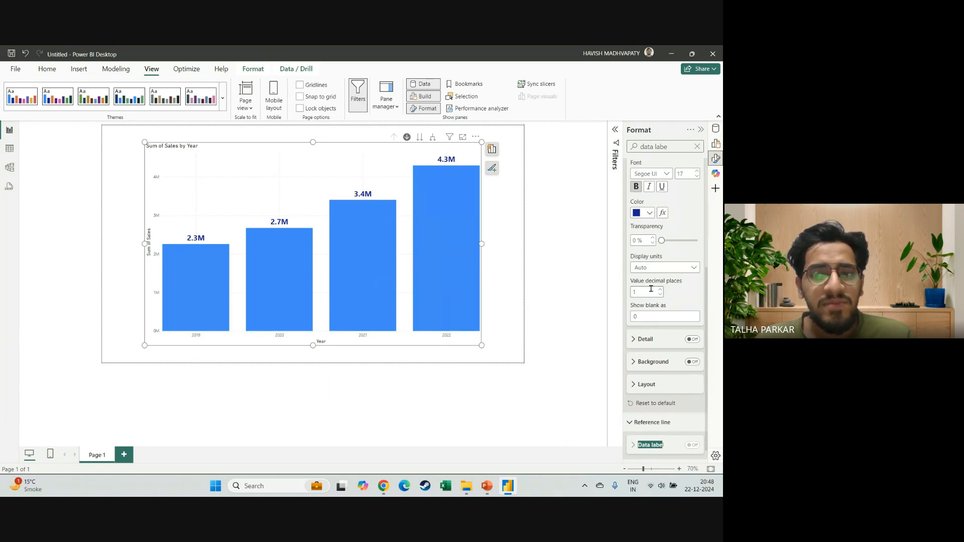
pyautogui.click(682, 274)
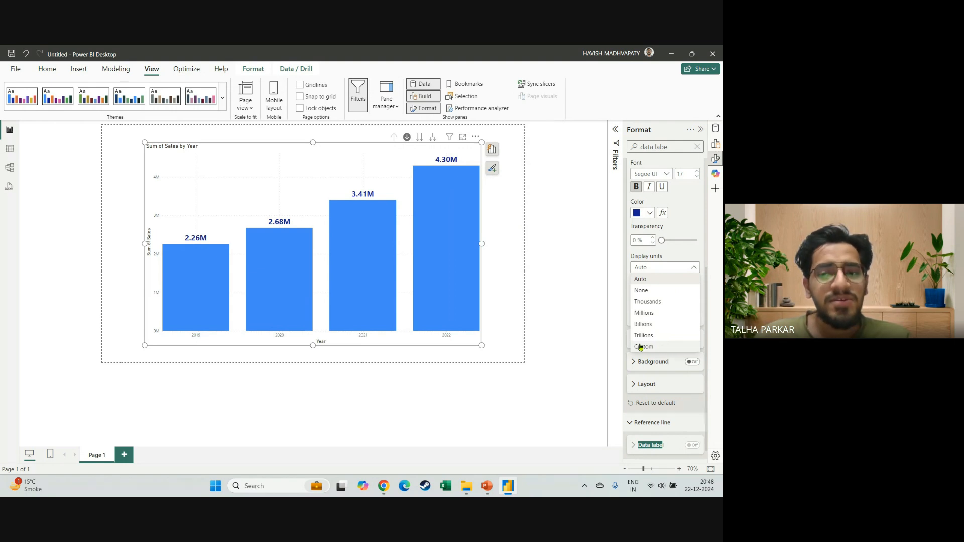
pyautogui.click(691, 269)
pyautogui.scroll(-1, 656, 297)
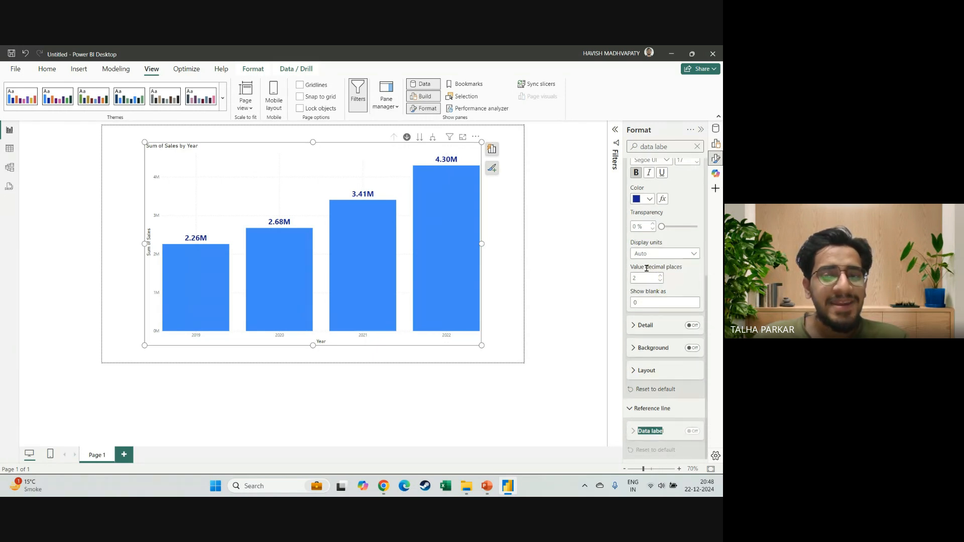
# Expand the sales chart's date hierarchy level by level down to day and drill back up to year.
pyautogui.moveTo(429, 247)
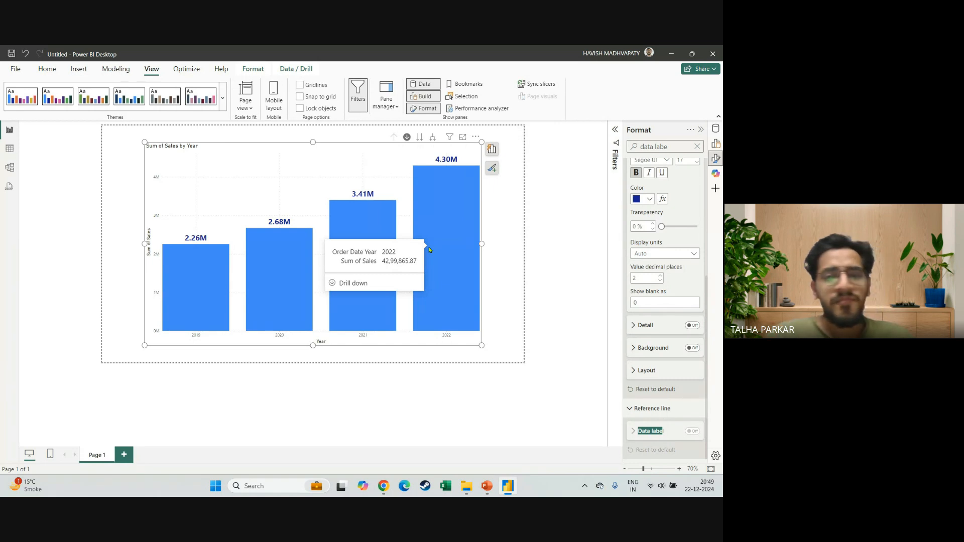
pyautogui.click(432, 141)
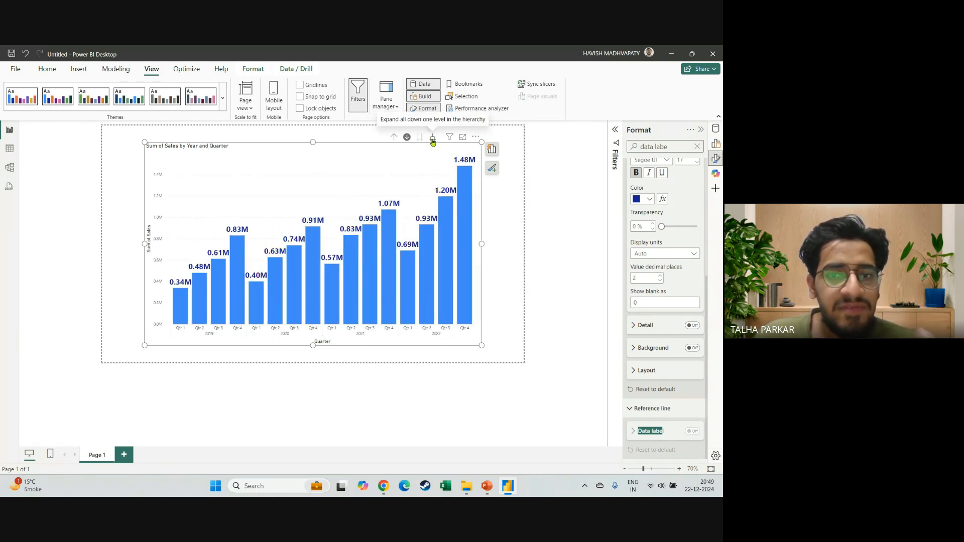
pyautogui.click(432, 141)
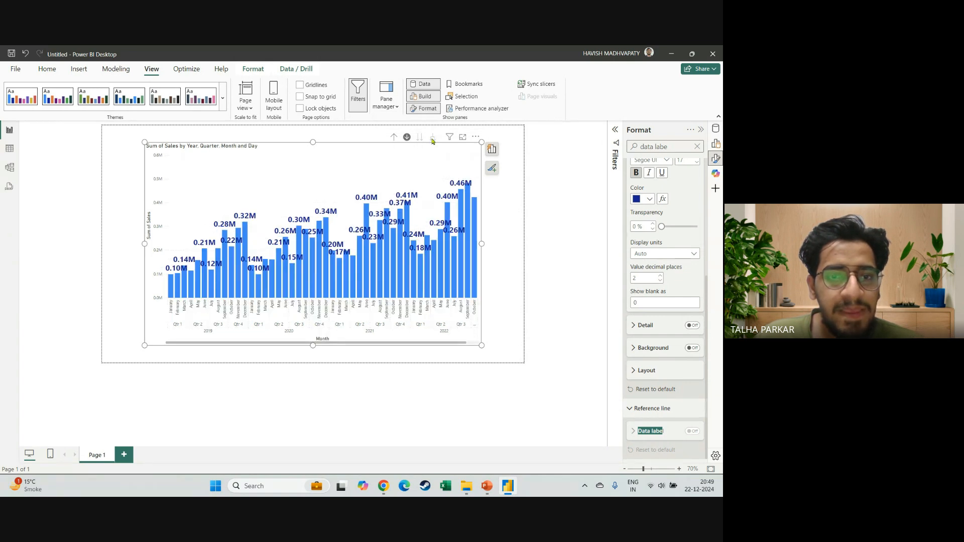
pyautogui.click(432, 141)
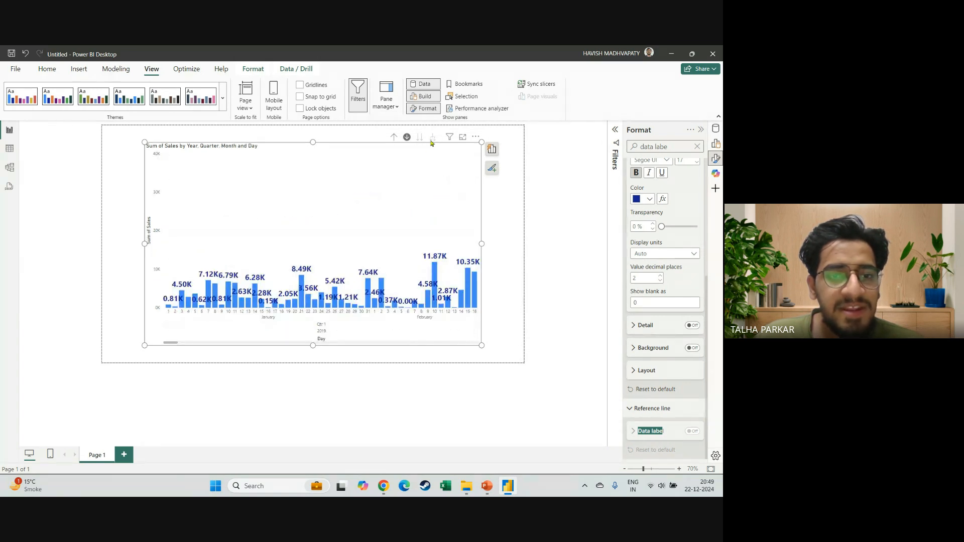
pyautogui.click(395, 138)
pyautogui.click(394, 138)
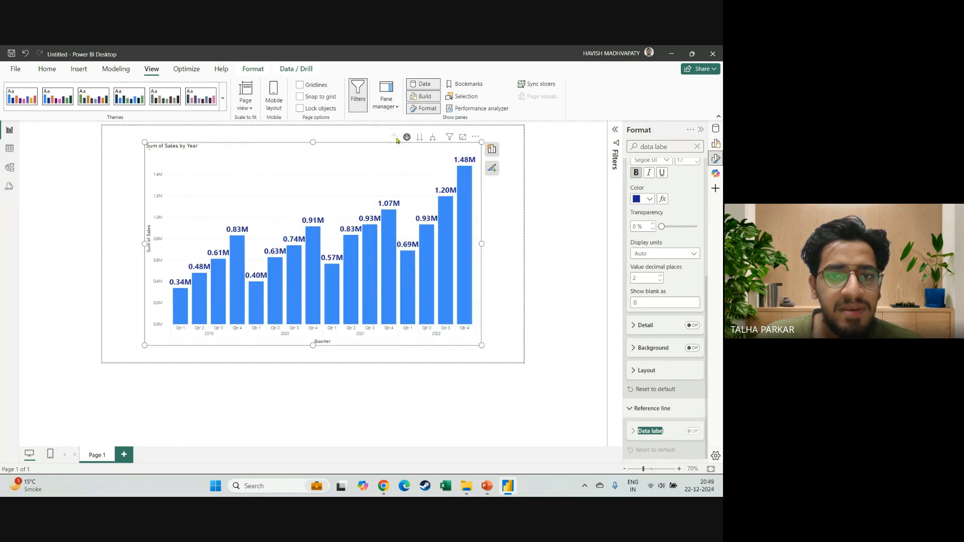
pyautogui.click(395, 138)
# Move the whole chart to the quarter, month and day levels in turn and return it to year.
pyautogui.click(420, 138)
pyautogui.click(419, 137)
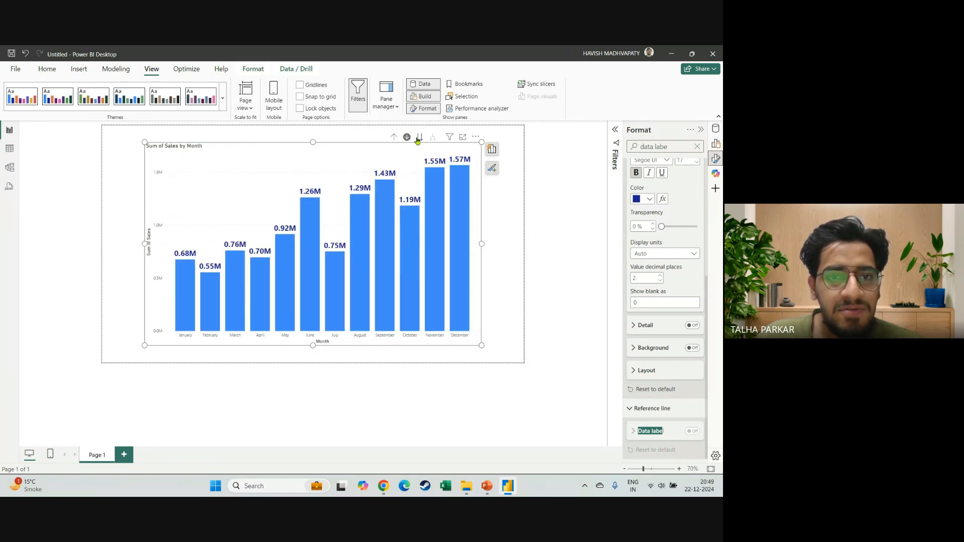
pyautogui.click(419, 138)
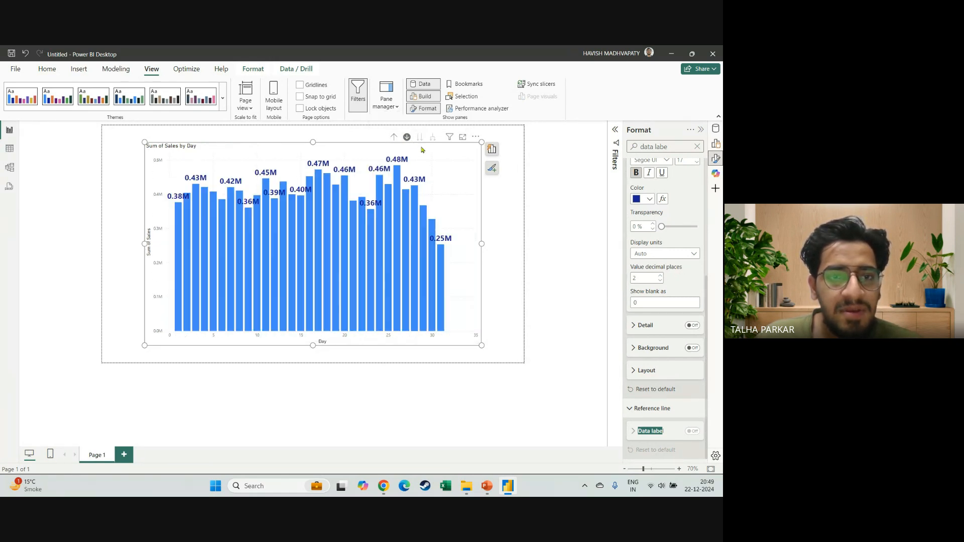
pyautogui.click(394, 138)
pyautogui.click(394, 138)
pyautogui.click(394, 138)
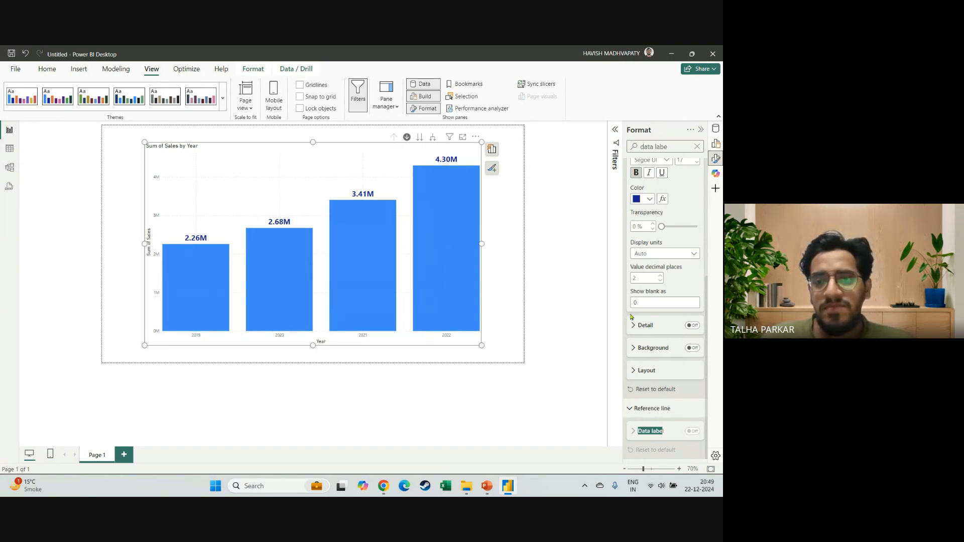
pyautogui.scroll(3, 653, 291)
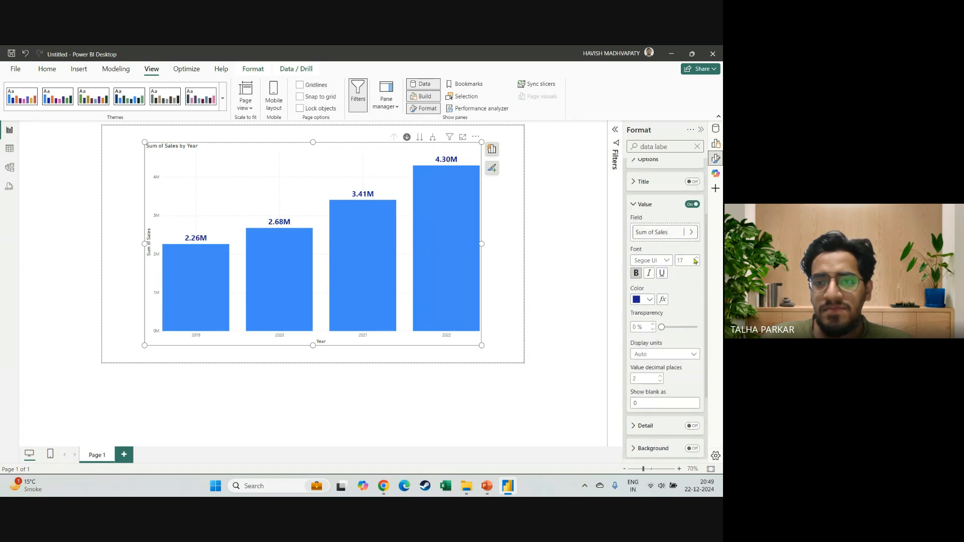
pyautogui.scroll(-1, 686, 324)
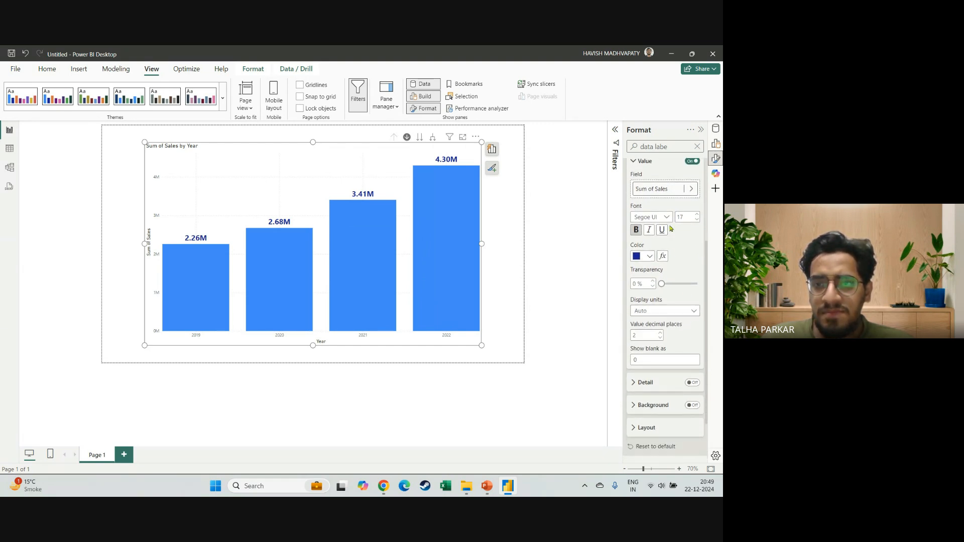
pyautogui.scroll(2, 668, 236)
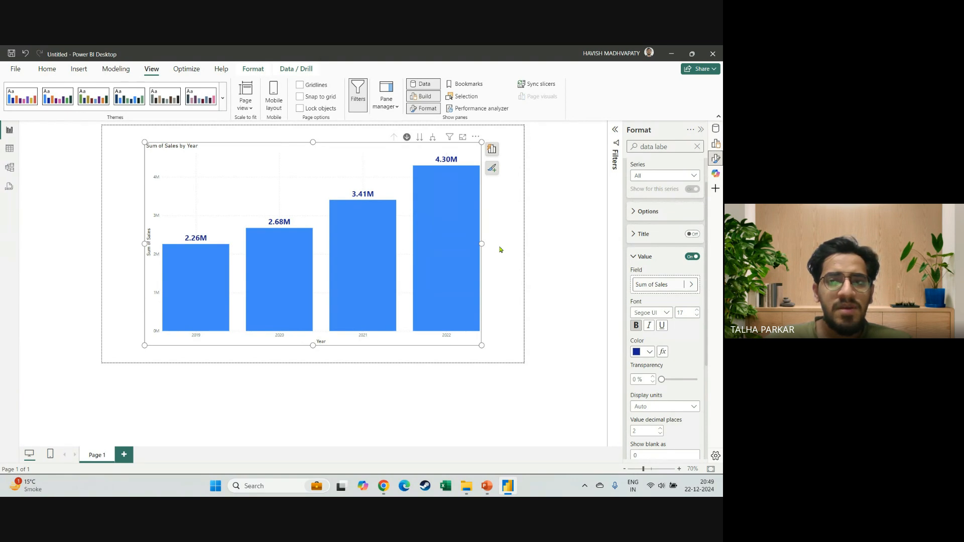
# Look over the filters on the sales chart and check the Columns section of its formatting settings.
pyautogui.click(701, 130)
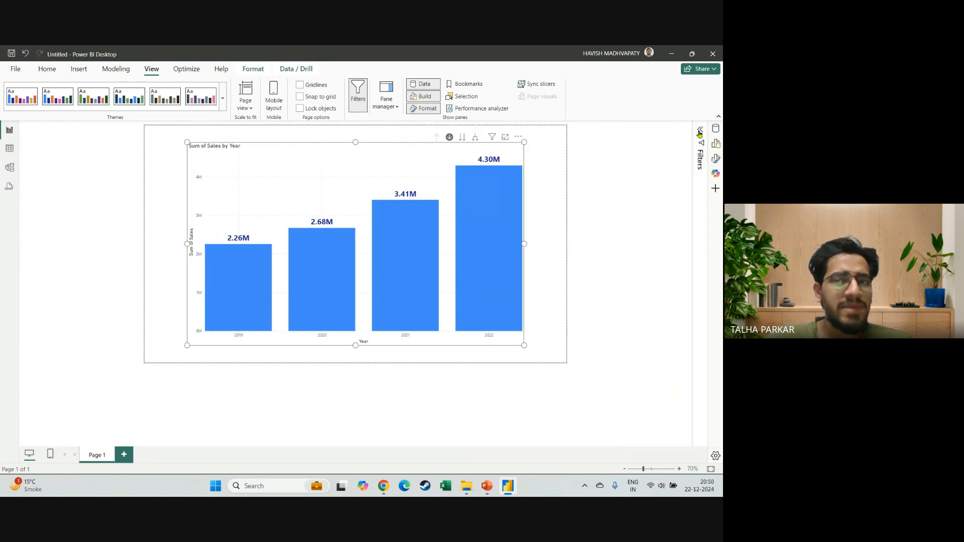
pyautogui.click(700, 132)
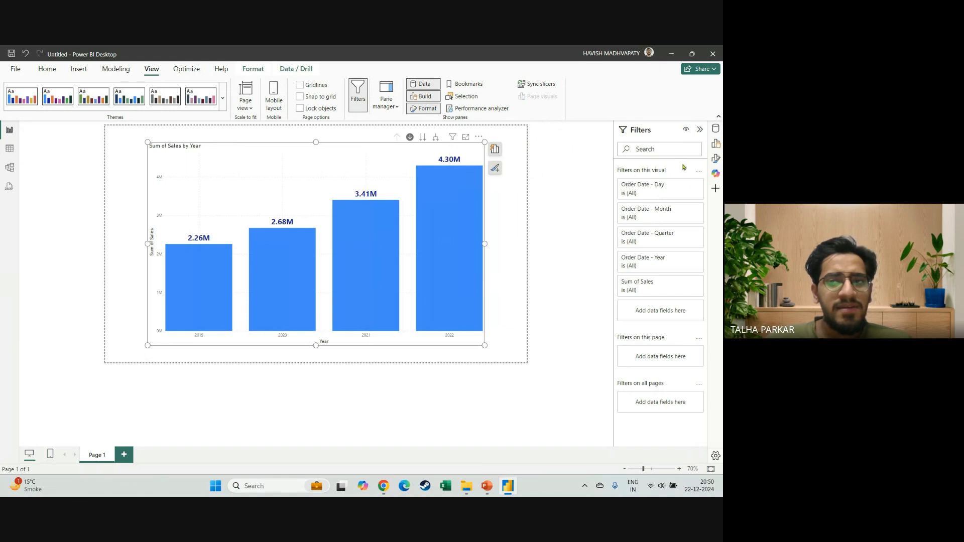
pyautogui.click(700, 130)
pyautogui.click(715, 159)
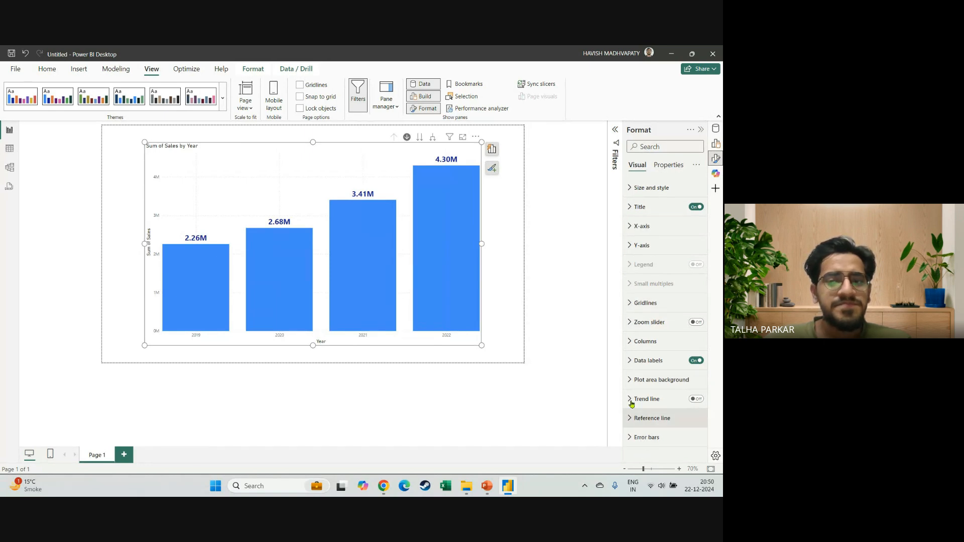
pyautogui.click(630, 341)
pyautogui.click(630, 341)
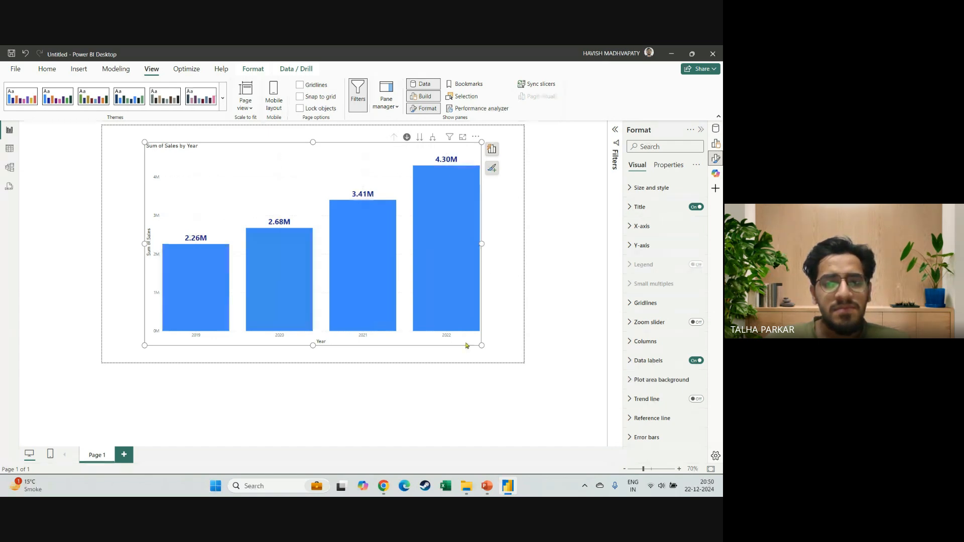
pyautogui.moveTo(467, 345); pyautogui.dragTo(468, 344)
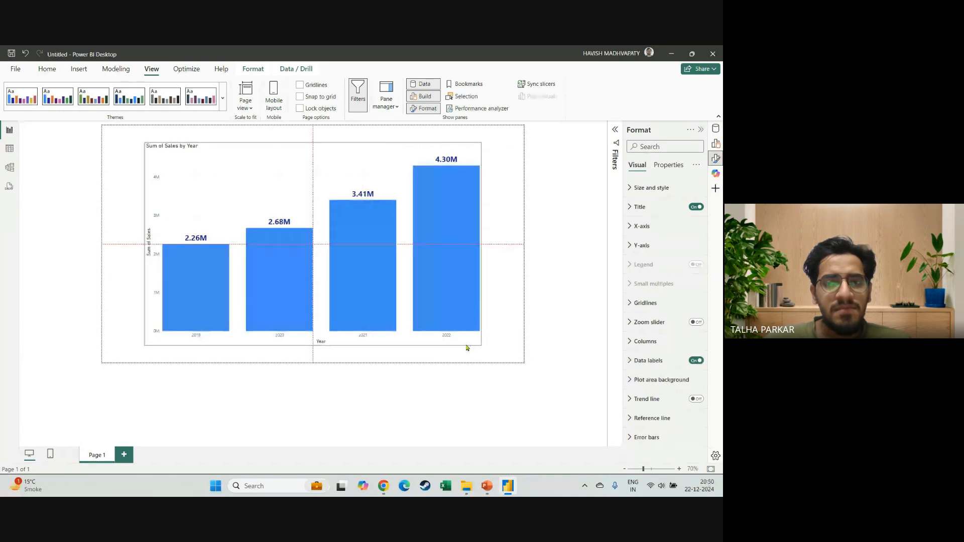
pyautogui.click(507, 346)
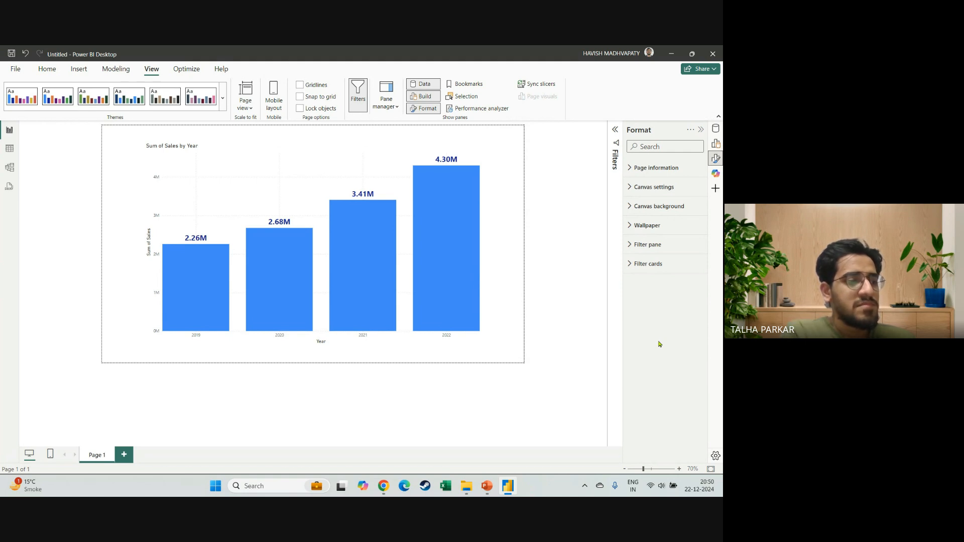
pyautogui.moveTo(382, 252)
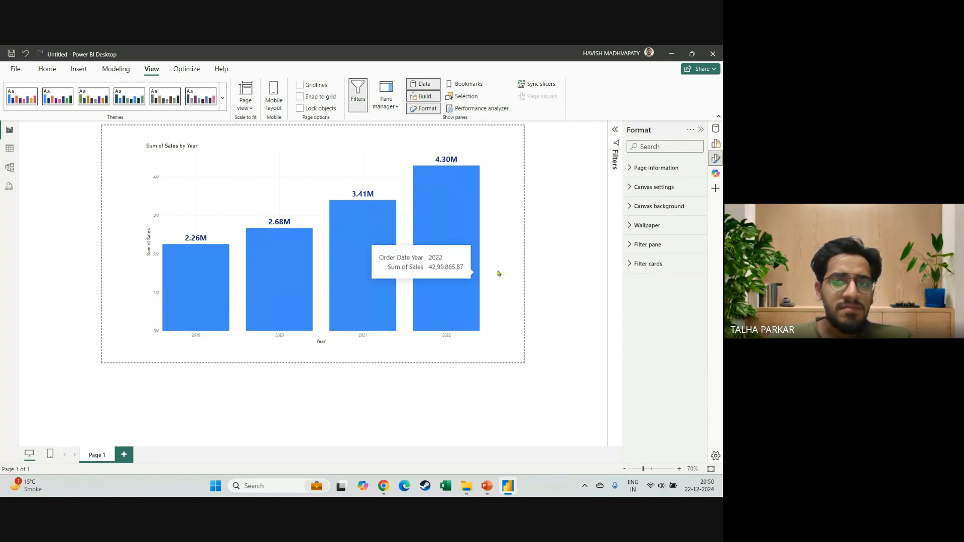
pyautogui.hotkey('alt', 'Tab')
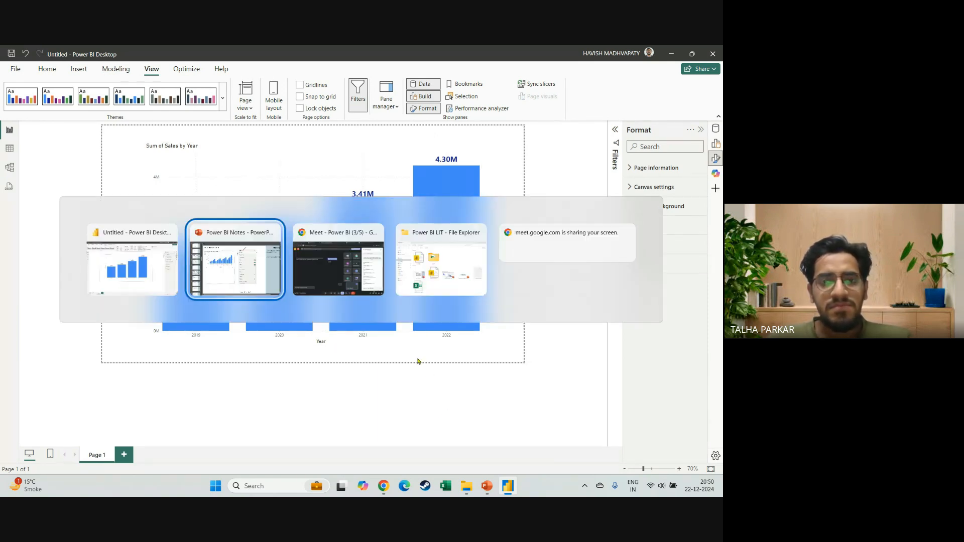
pyautogui.hotkey('alt', 'Tab')
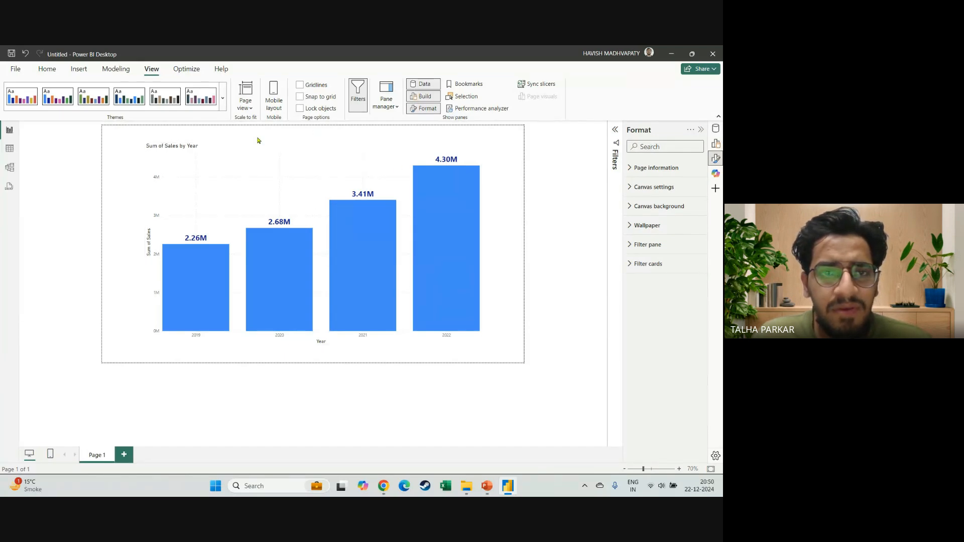
# Rename the report page as Clustered Column Chart.
pyautogui.doubleClick(97, 455)
pyautogui.write('Clus')
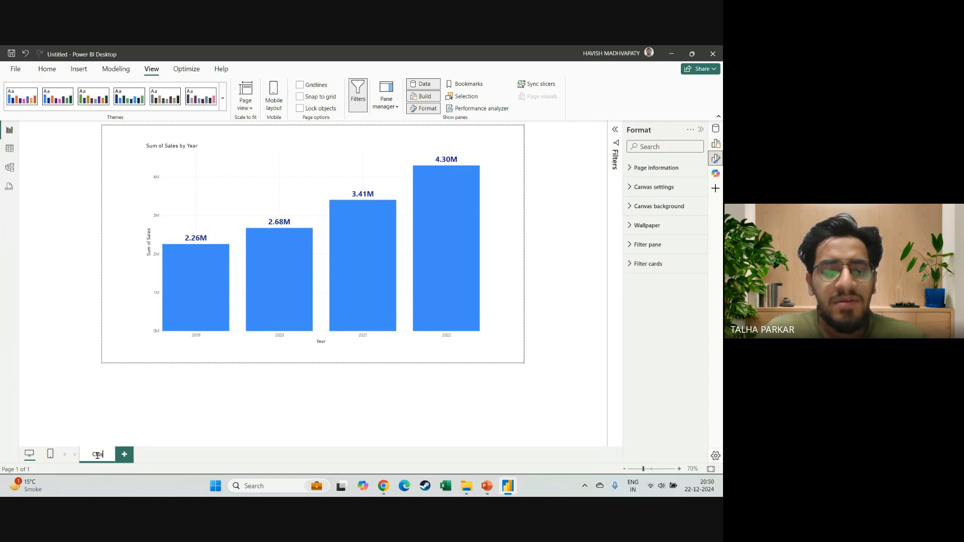
pyautogui.write('tere')
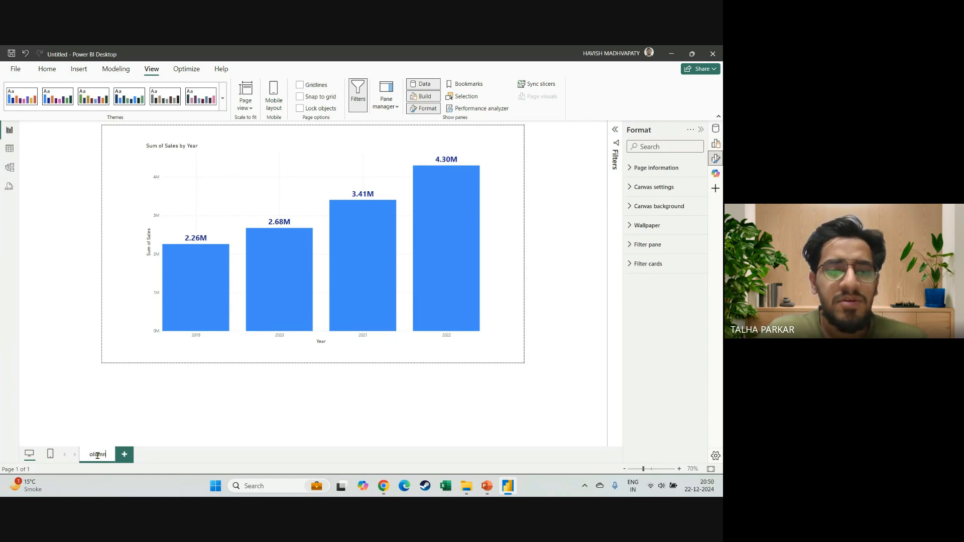
pyautogui.write('d Column Chart')
pyautogui.press('Return')
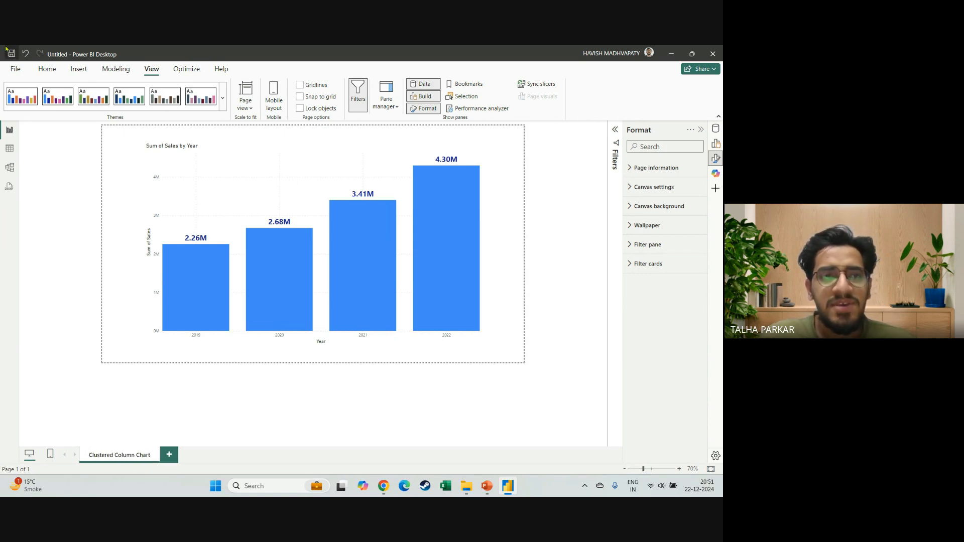
# Save the report as 22nd Dec_Visuals in the Power BI LIT folder on this device and add a new report page.
pyautogui.click(15, 69)
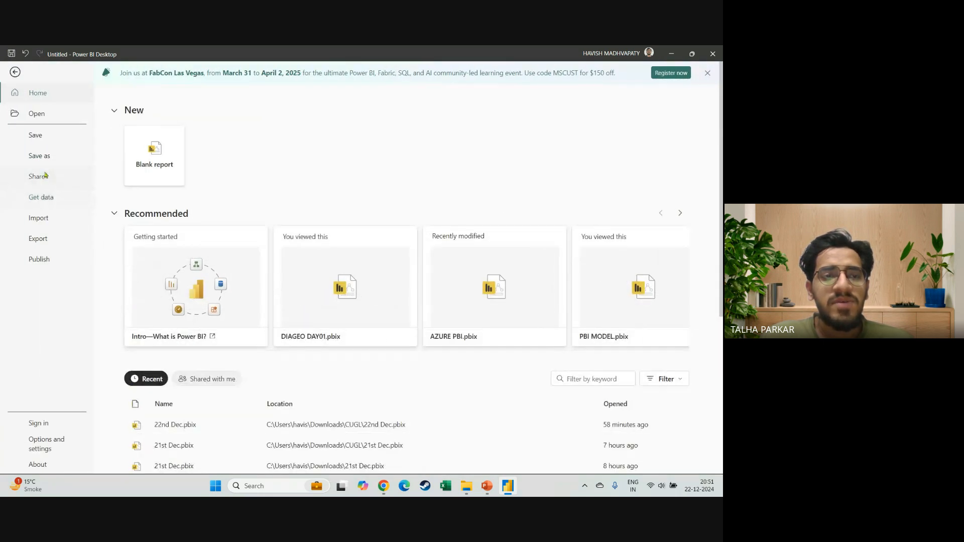
pyautogui.click(39, 156)
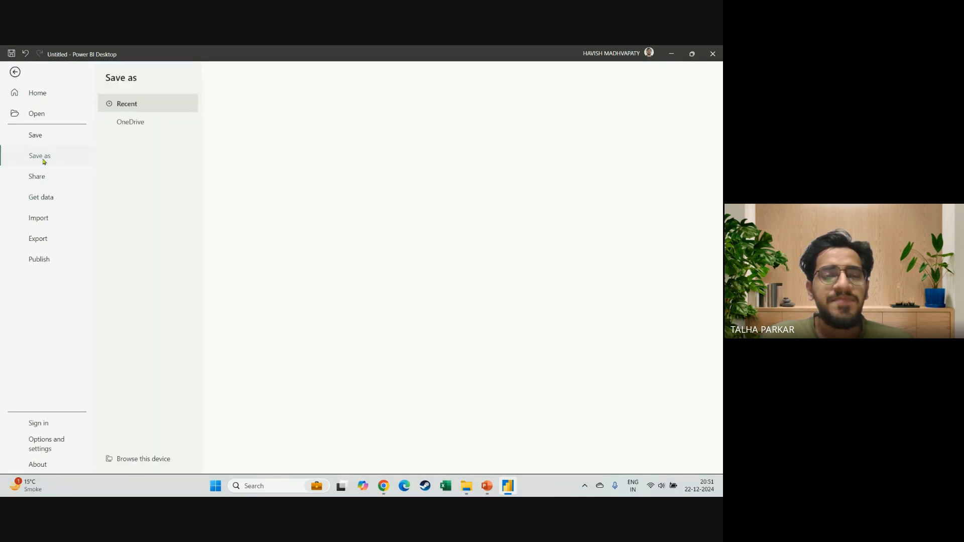
pyautogui.click(144, 459)
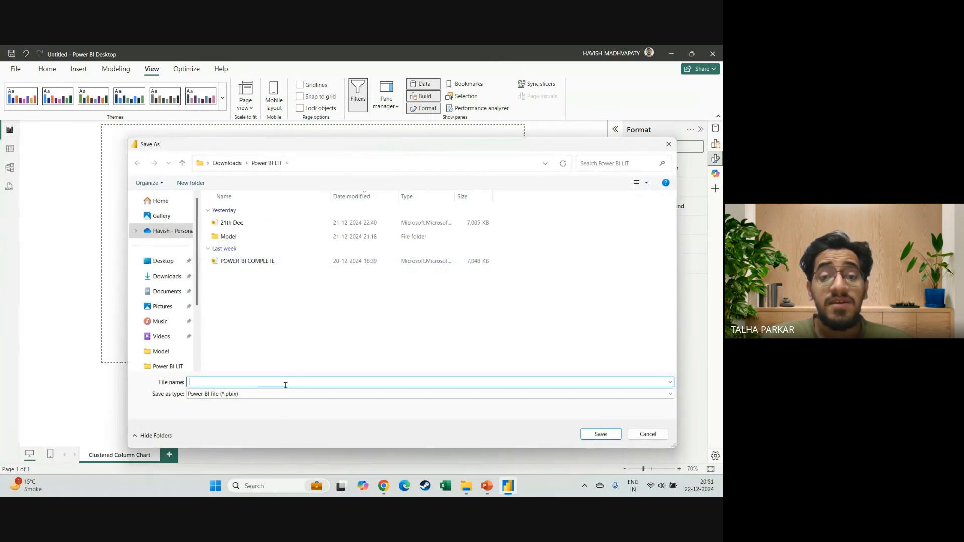
pyautogui.write('22nd De')
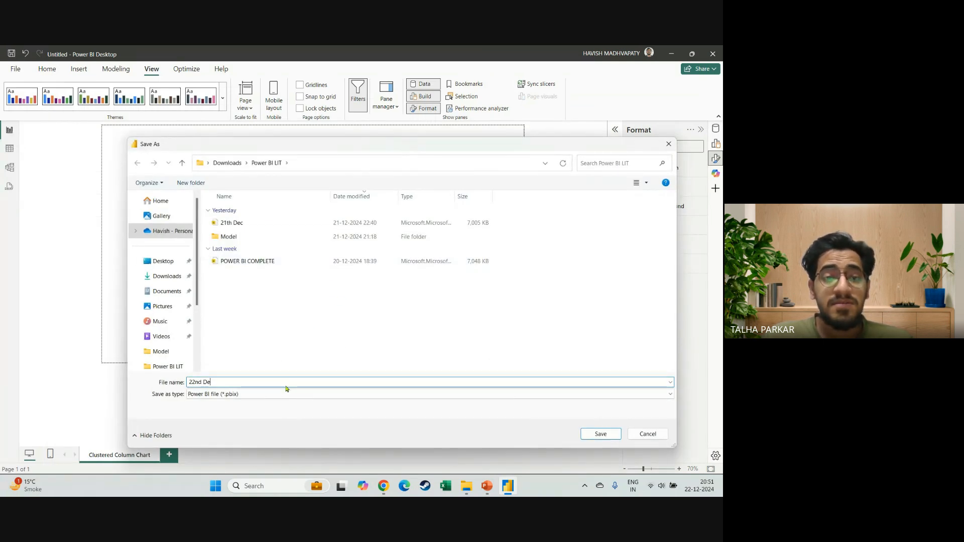
pyautogui.write('c_')
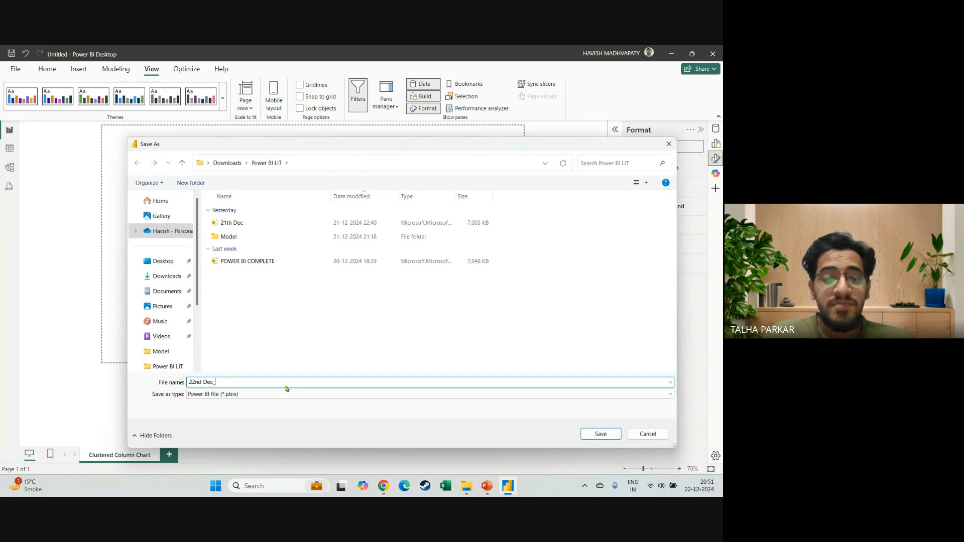
pyautogui.write('Visuals')
pyautogui.press('Return')
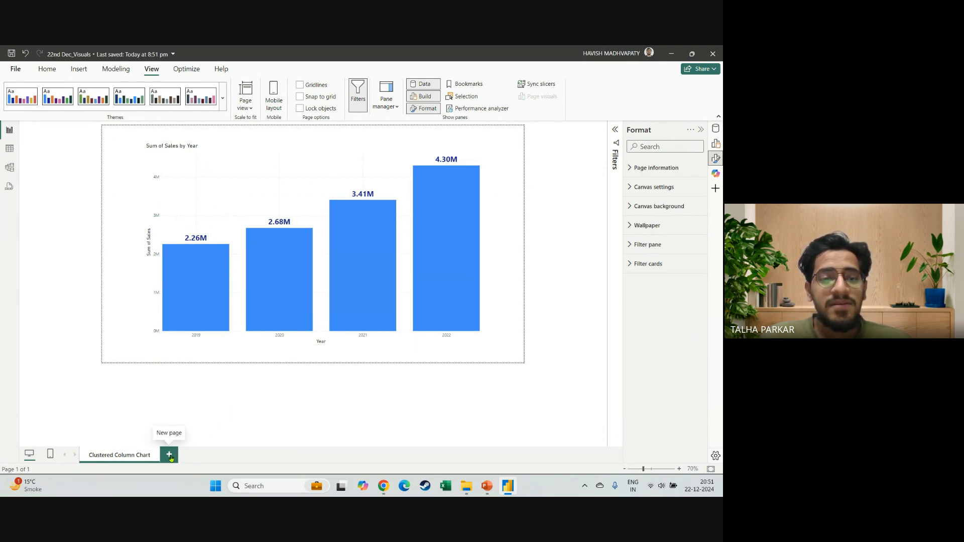
pyautogui.click(170, 455)
# Switch to PowerPoint, review the Formatting Options and Indian Currency slides, and return to Power BI Desktop.
pyautogui.hotkey('alt', 'Tab')
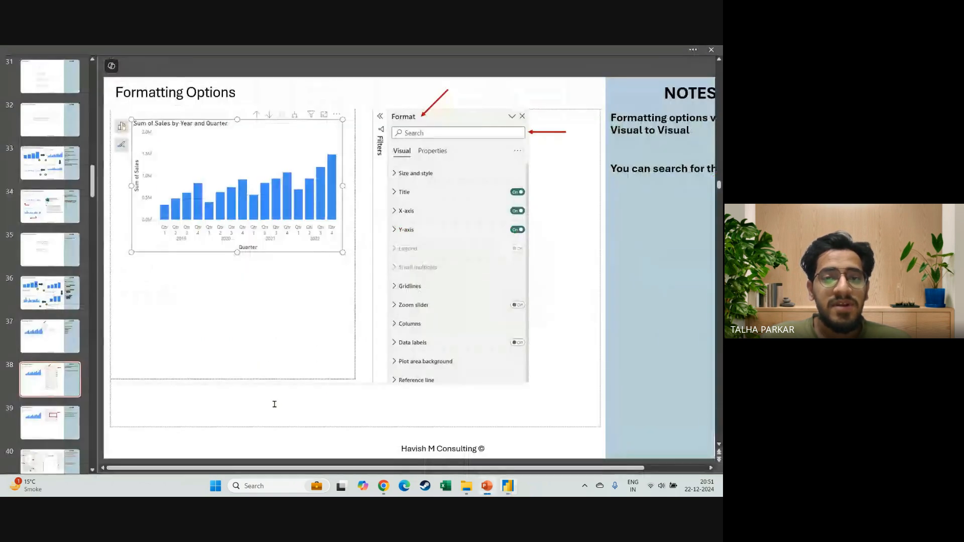
pyautogui.hotkey('shift', 'F5')
pyautogui.press('Right')
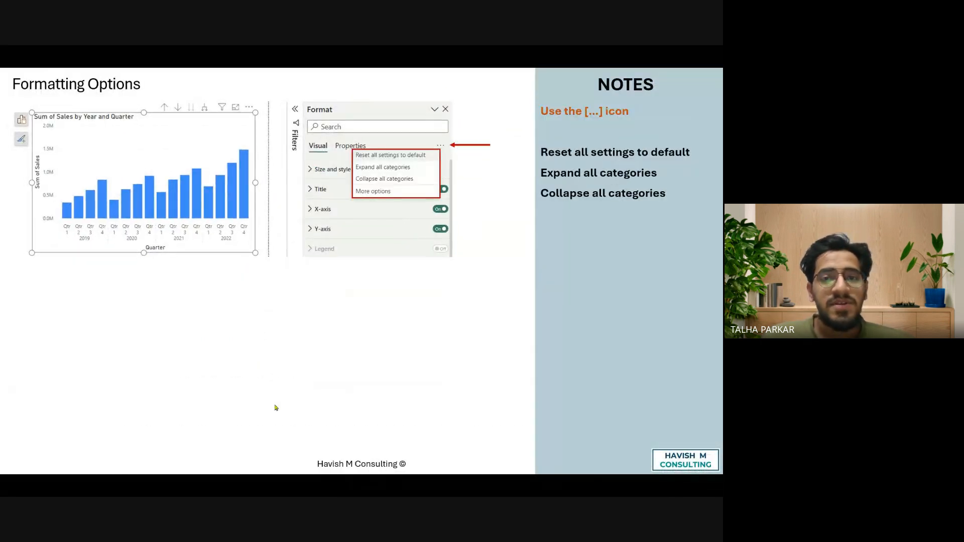
pyautogui.press('Right')
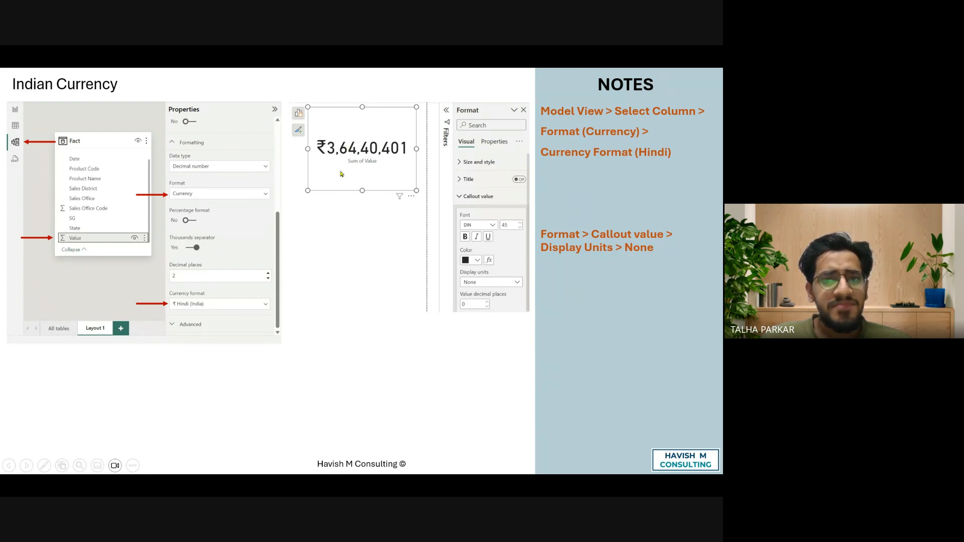
pyautogui.press('Escape')
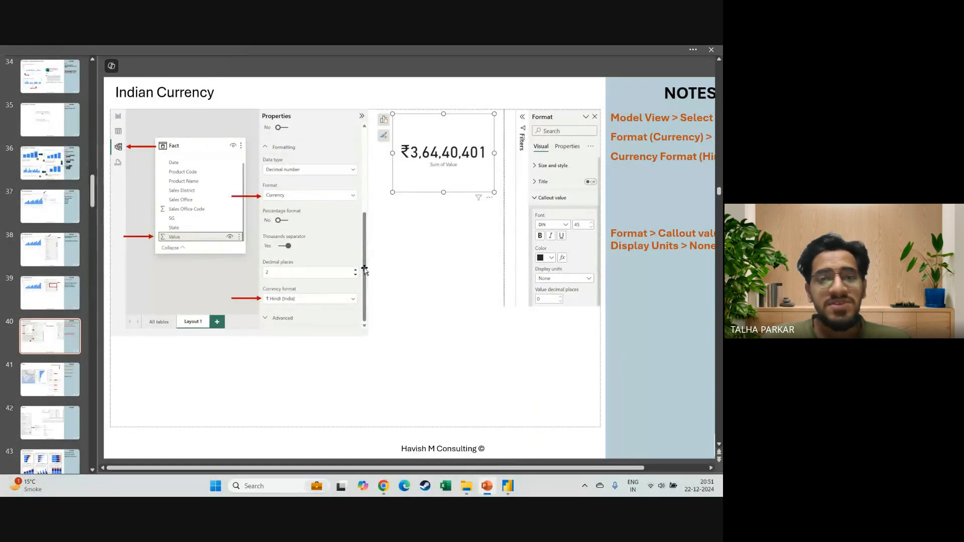
pyautogui.hotkey('alt', 'Tab')
pyautogui.hotkey('alt', 'shift', 'Tab')
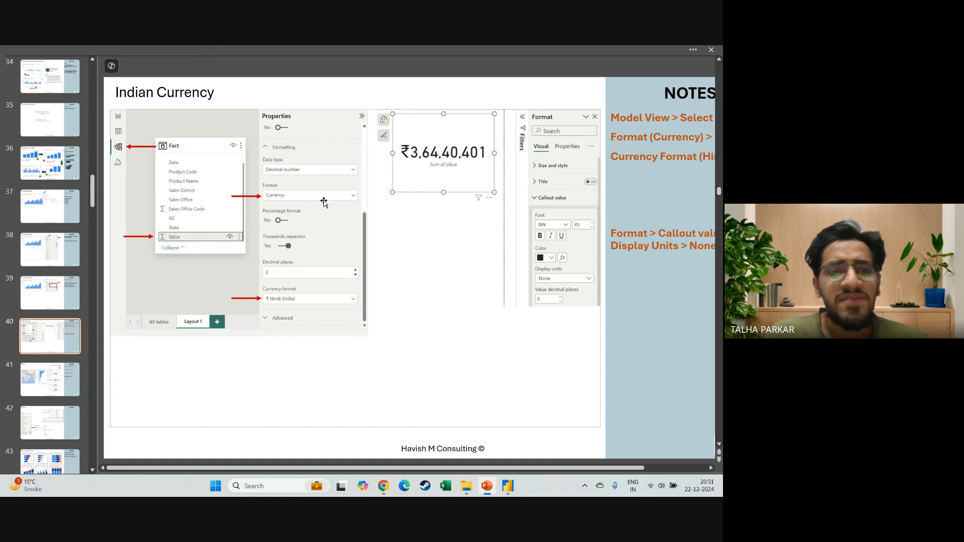
pyautogui.hotkey('alt', 'Tab')
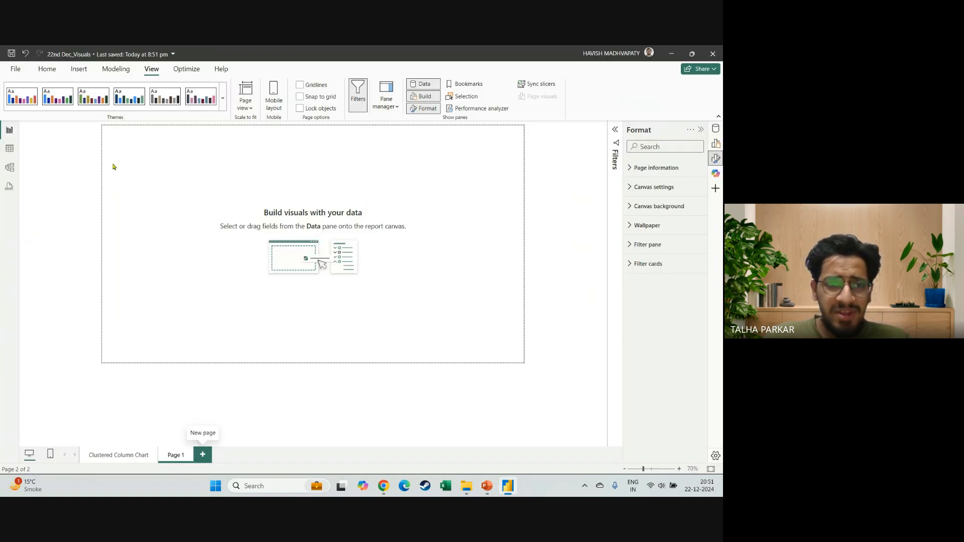
# In the model view, set the format of the Orders Compact table's Sales column to Currency.
pyautogui.click(6, 173)
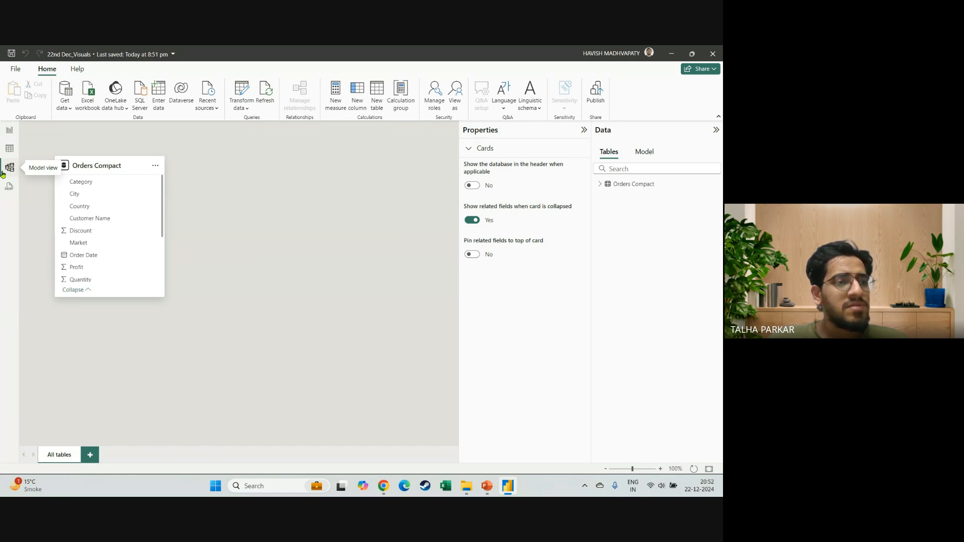
pyautogui.scroll(-3, 94, 270)
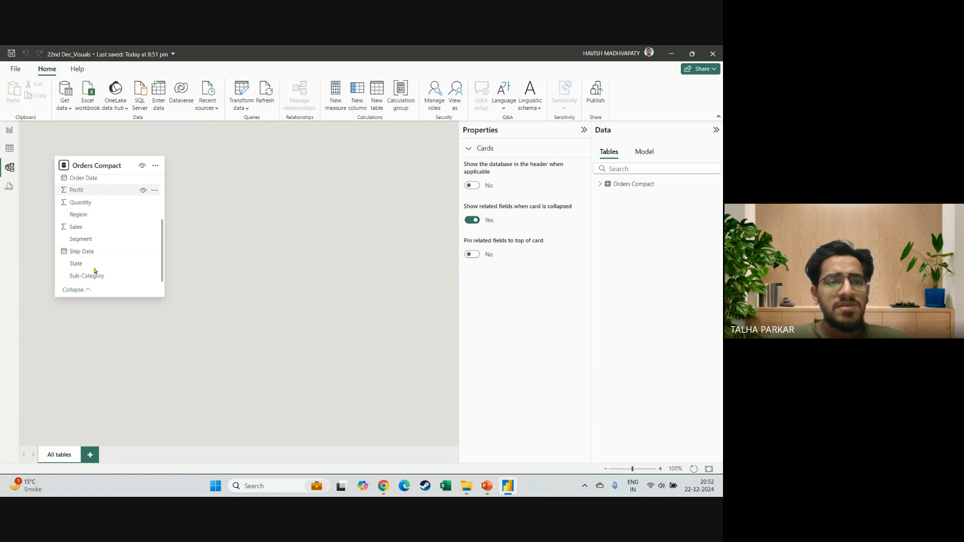
pyautogui.click(86, 230)
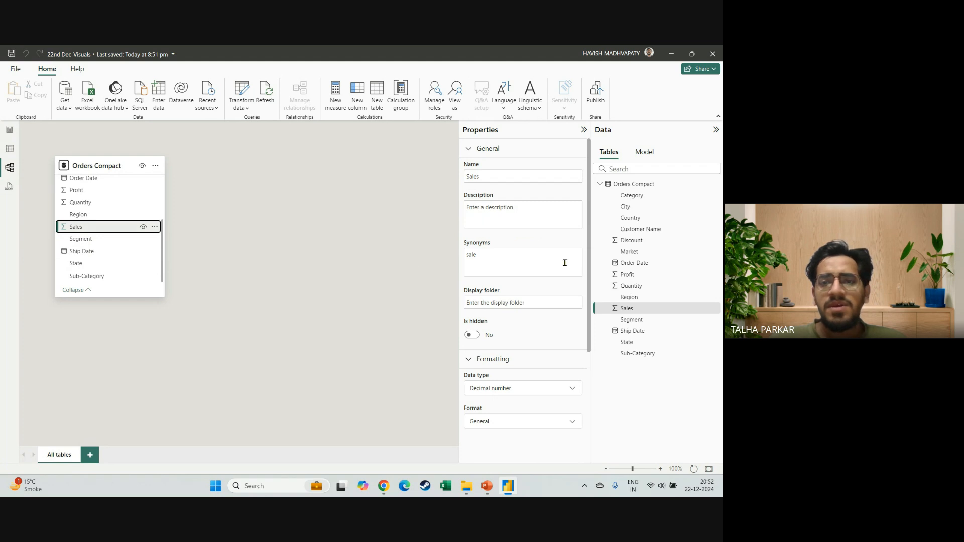
pyautogui.scroll(-2, 565, 263)
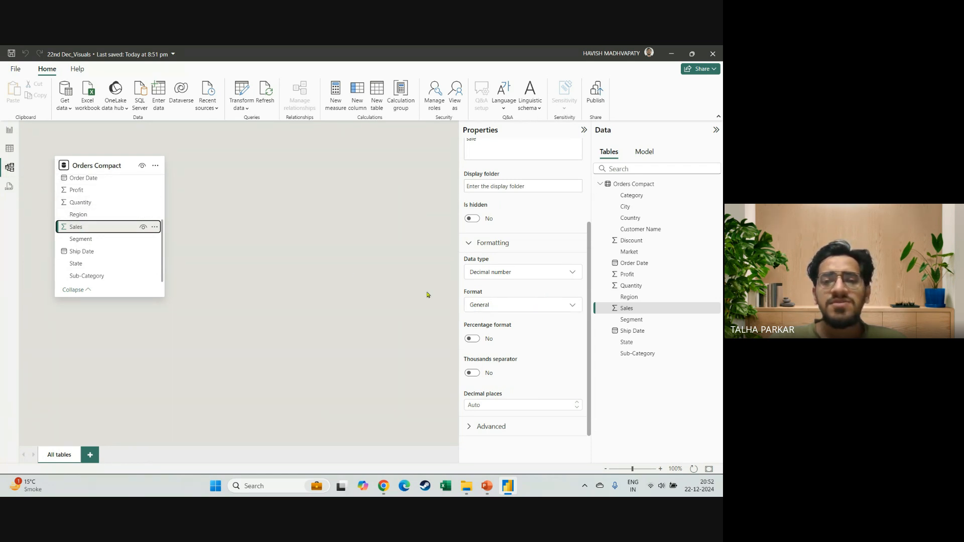
pyautogui.click(517, 305)
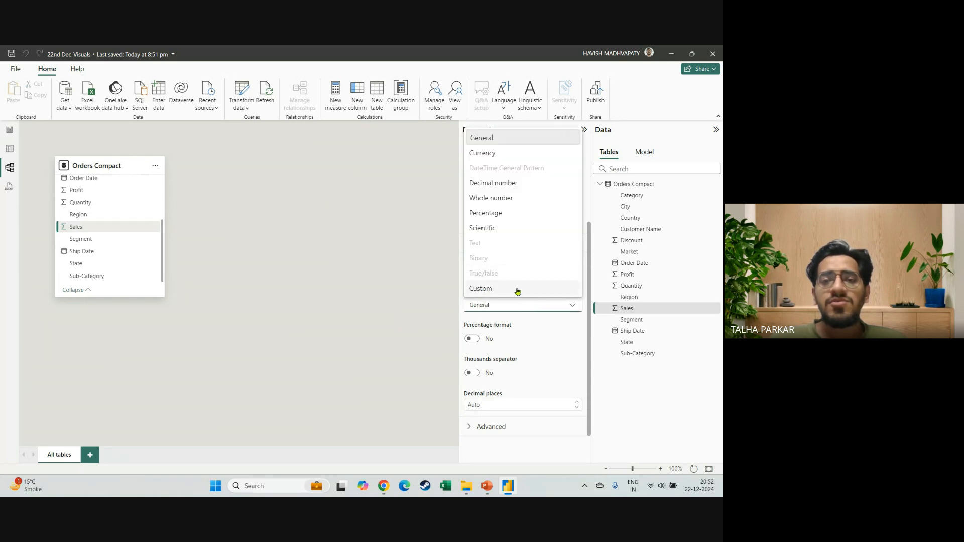
pyautogui.click(490, 156)
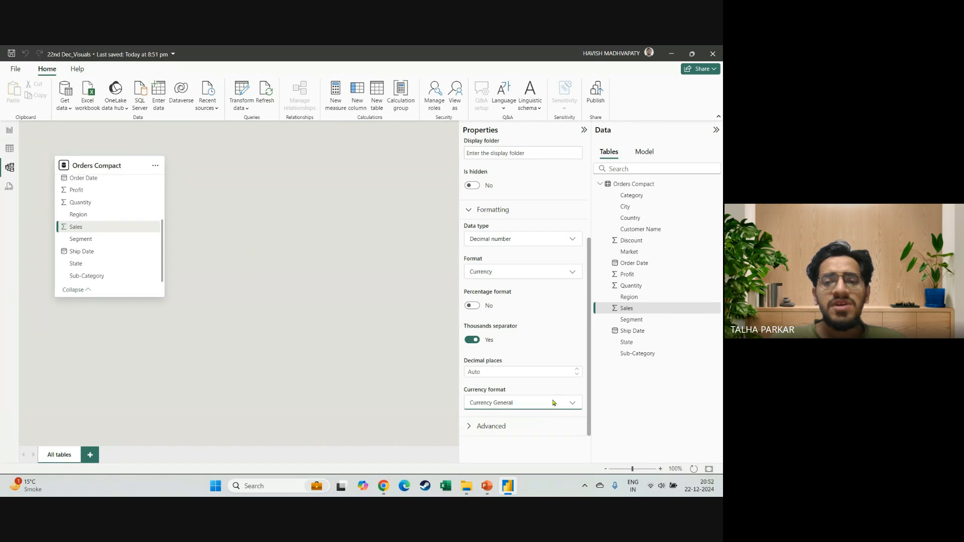
# Set the Sales column's currency format to ₹ Hindi (India).
pyautogui.click(552, 402)
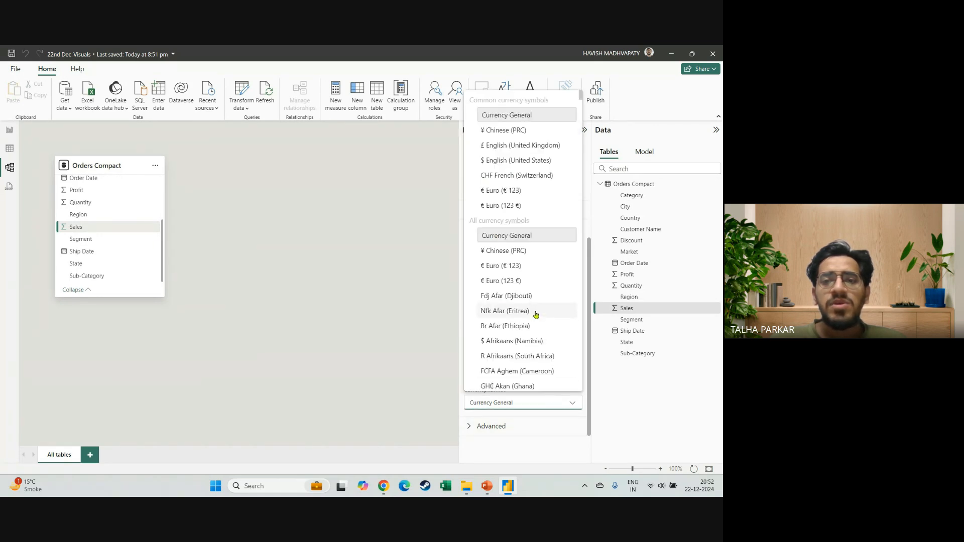
pyautogui.scroll(-1, 526, 186)
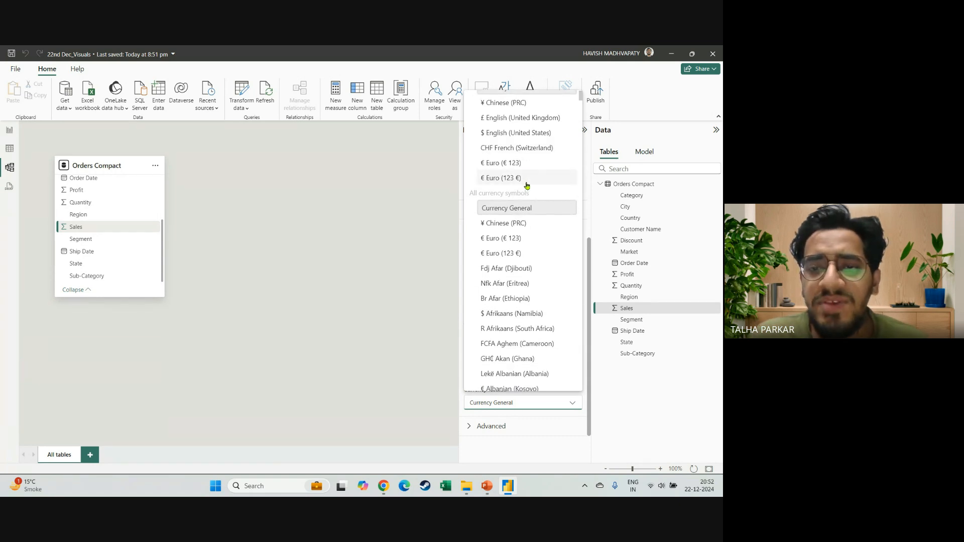
pyautogui.scroll(-5, 525, 269)
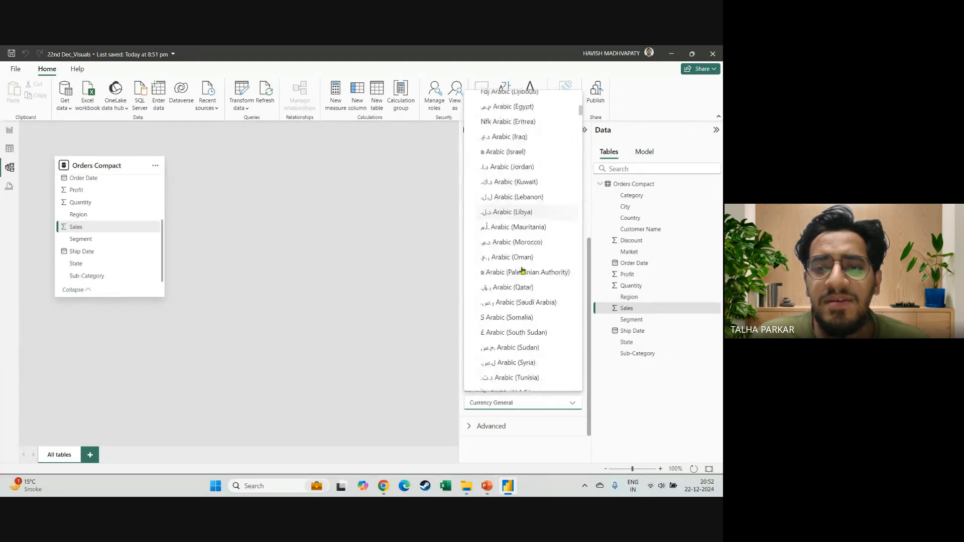
pyautogui.scroll(-5, 522, 270)
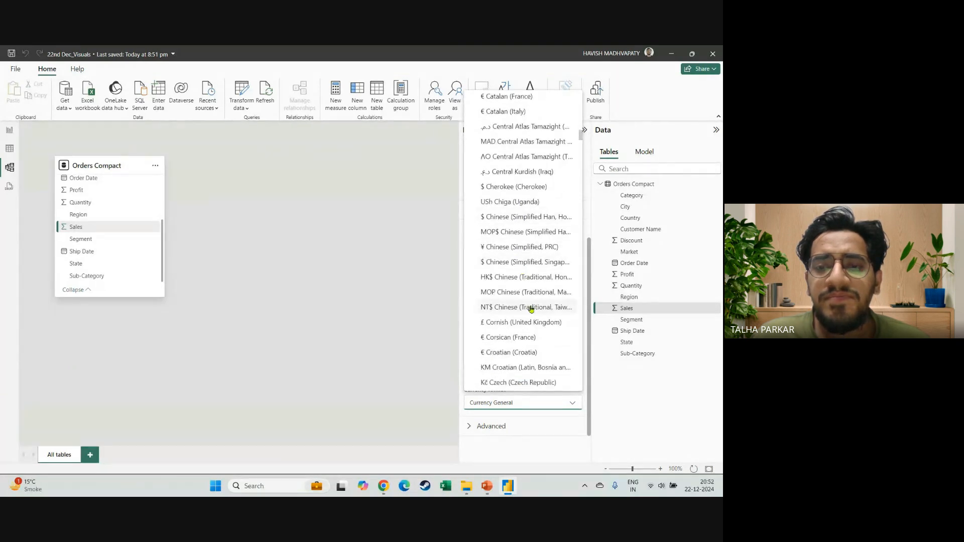
pyautogui.scroll(-5, 532, 309)
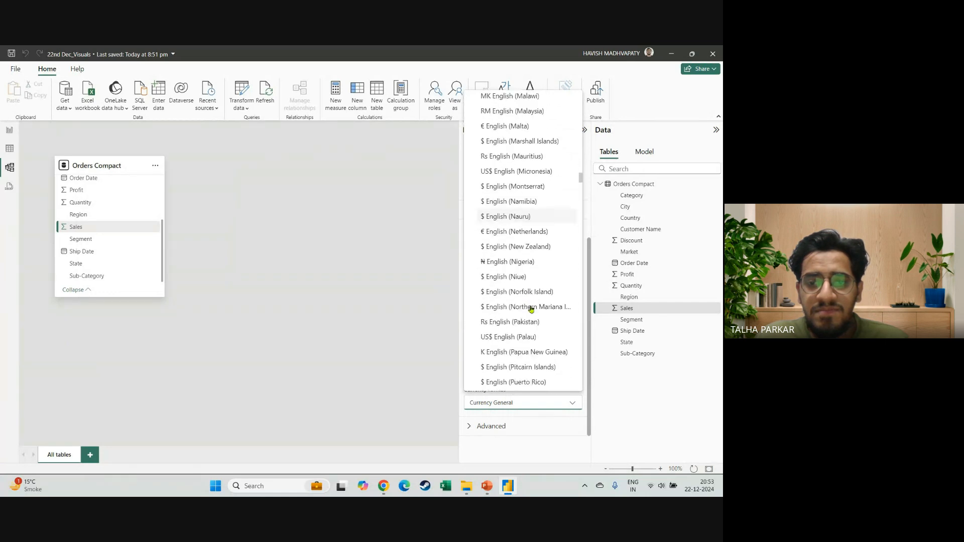
pyautogui.scroll(3, 532, 308)
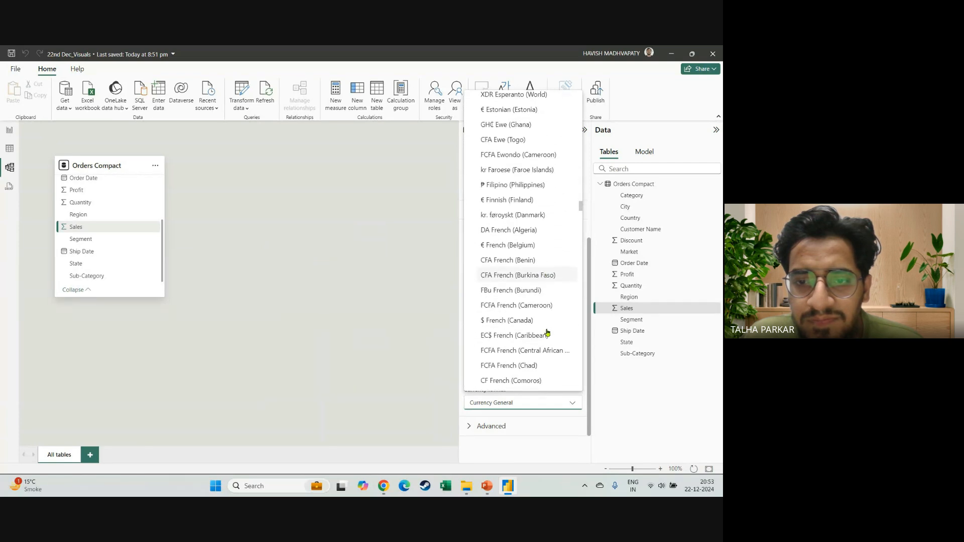
pyautogui.scroll(-8, 547, 332)
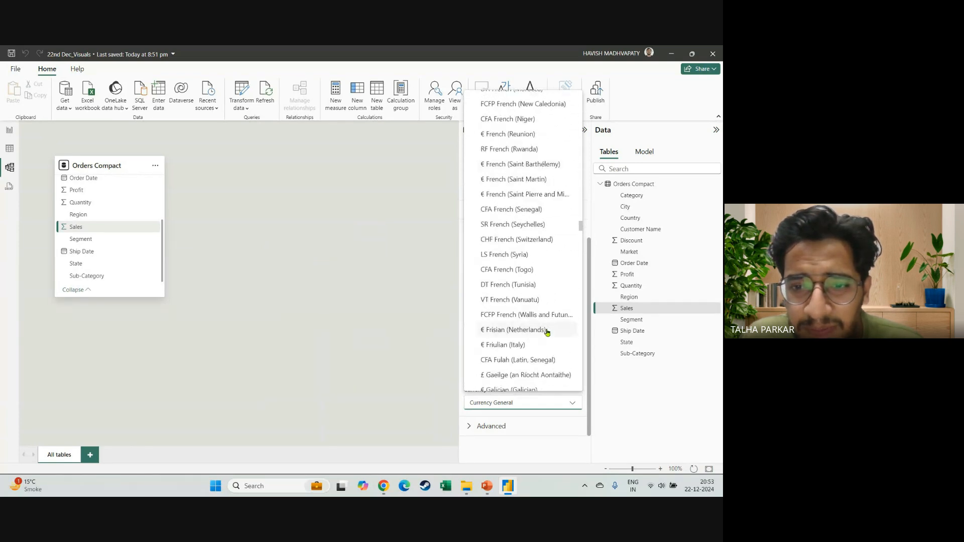
pyautogui.scroll(-10, 547, 332)
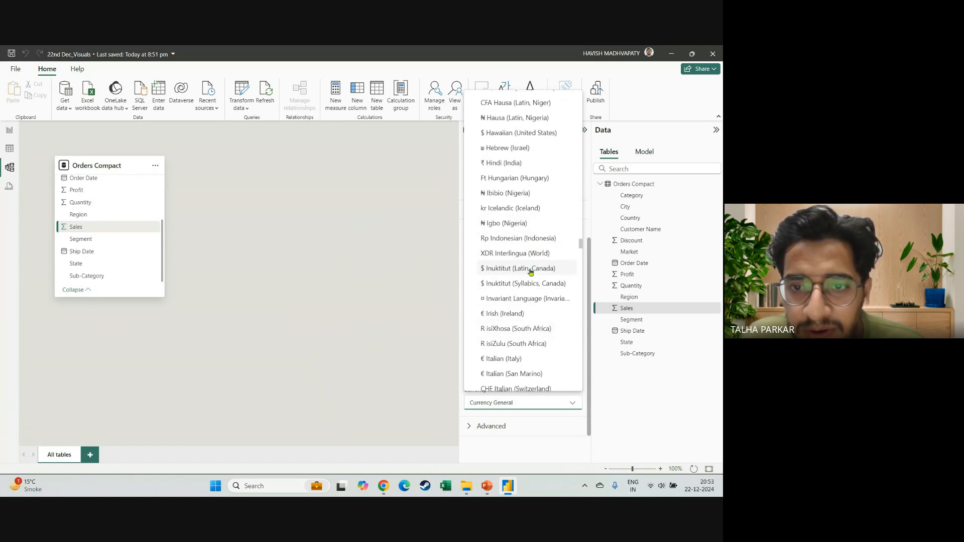
pyautogui.scroll(-5, 532, 301)
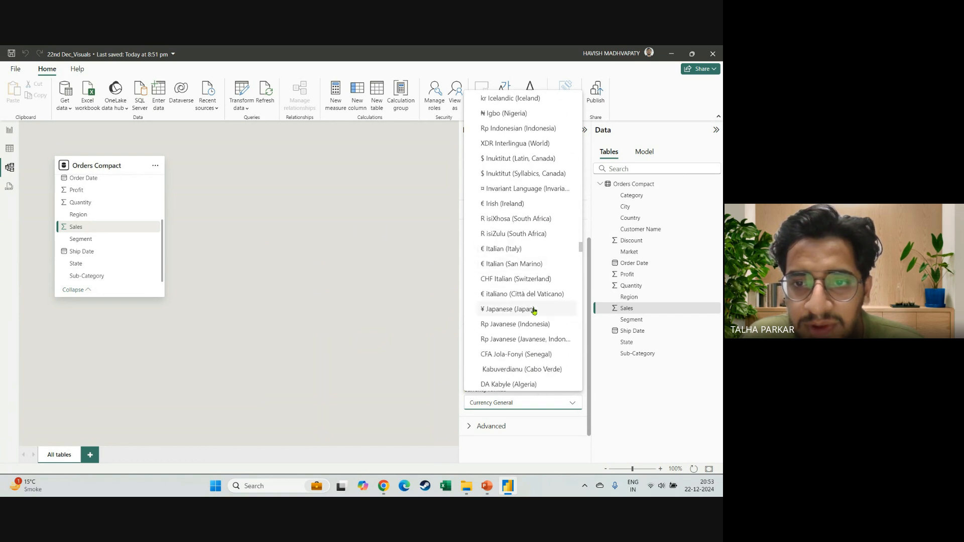
pyautogui.scroll(3, 532, 308)
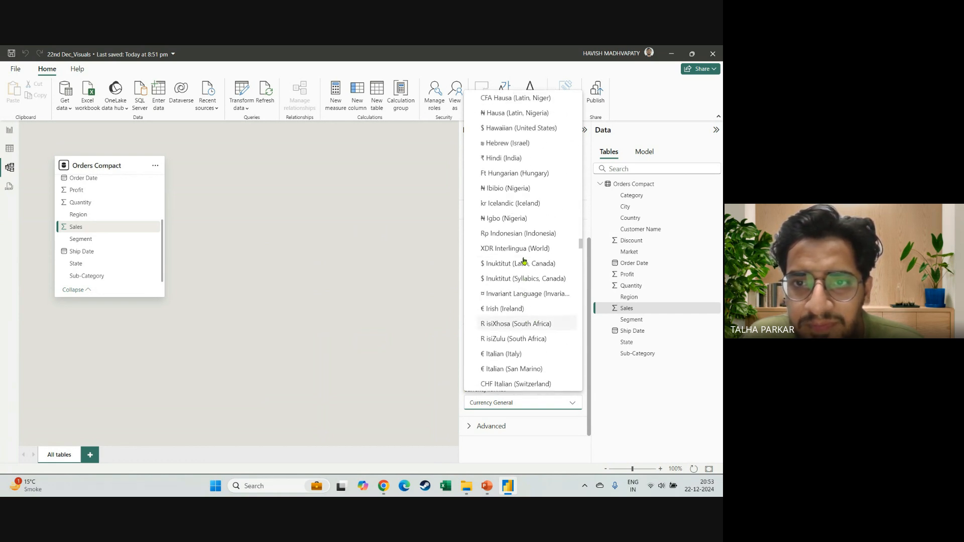
pyautogui.scroll(2, 522, 170)
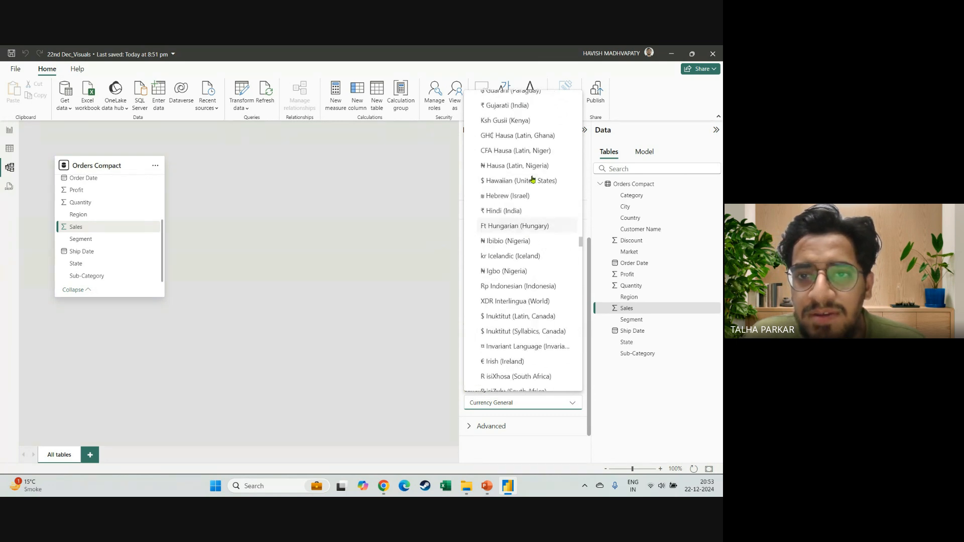
pyautogui.click(501, 211)
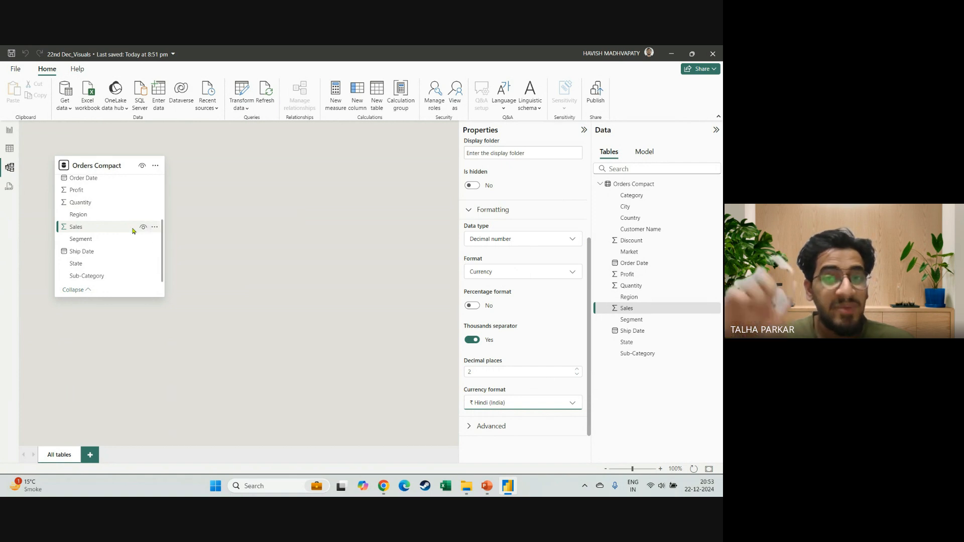
# Switch to PowerPoint to recheck the Indian Currency slide and look at the in-call messages in Google Meet.
pyautogui.hotkey('alt', 'Tab')
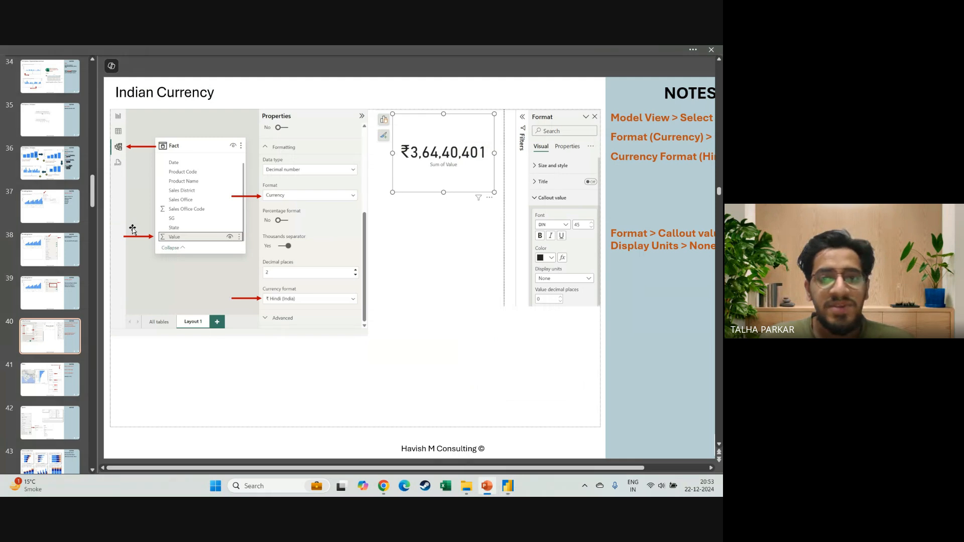
pyautogui.hotkey('alt', 'Tab')
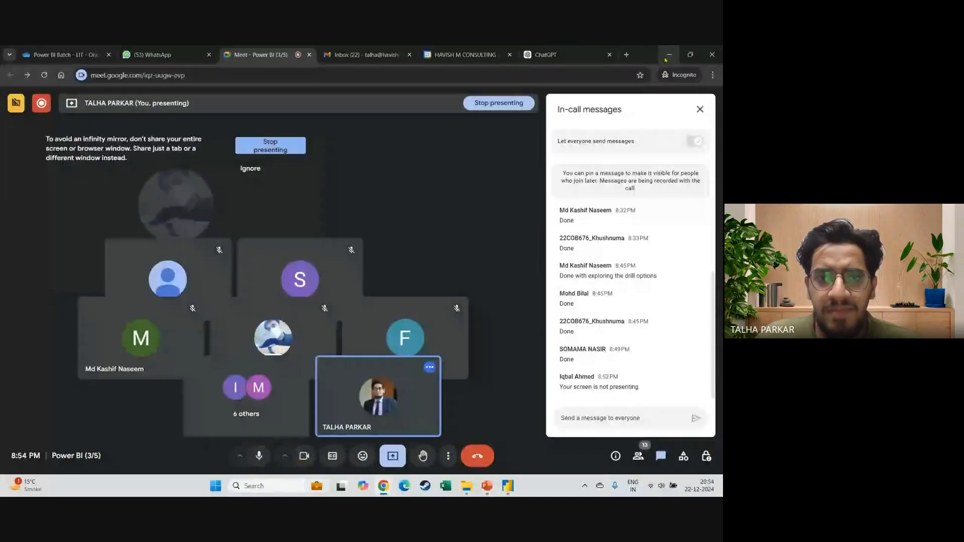
# Glance at the Indian Currency slide in PowerPoint and return to Power BI Desktop.
pyautogui.hotkey('alt', 'Tab')
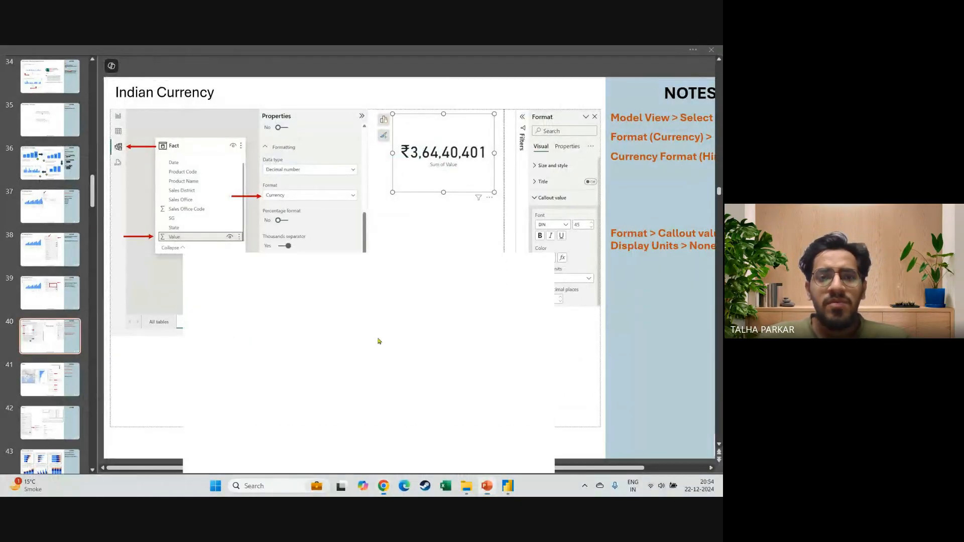
pyautogui.hotkey('alt', 'Tab')
pyautogui.hotkey('alt', 'Tab')
pyautogui.press('Tab')
pyautogui.hotkey('alt', 'Tab')
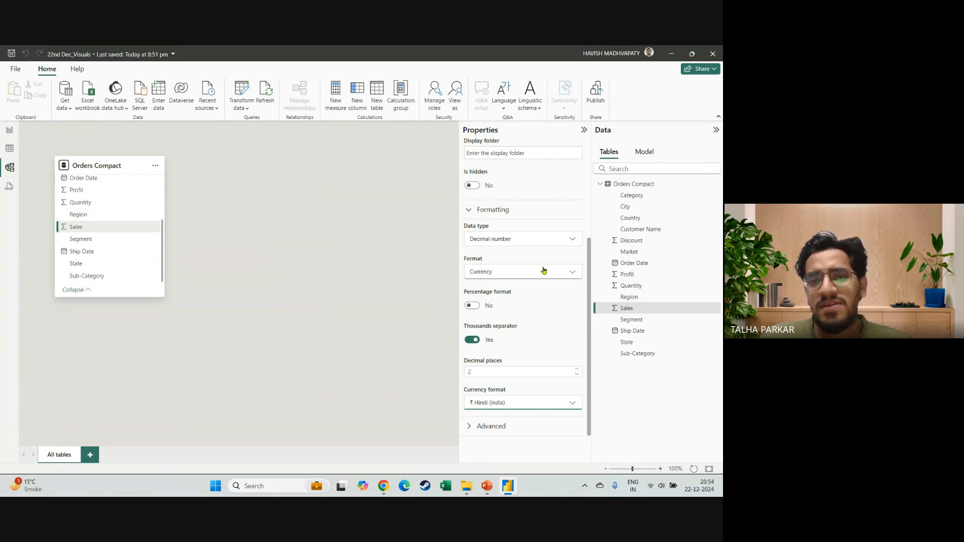
# Reselect Currency as the Sales column's format and ₹ Hindi (India) as its currency format.
pyautogui.scroll(3, 544, 270)
pyautogui.scroll(-3, 544, 270)
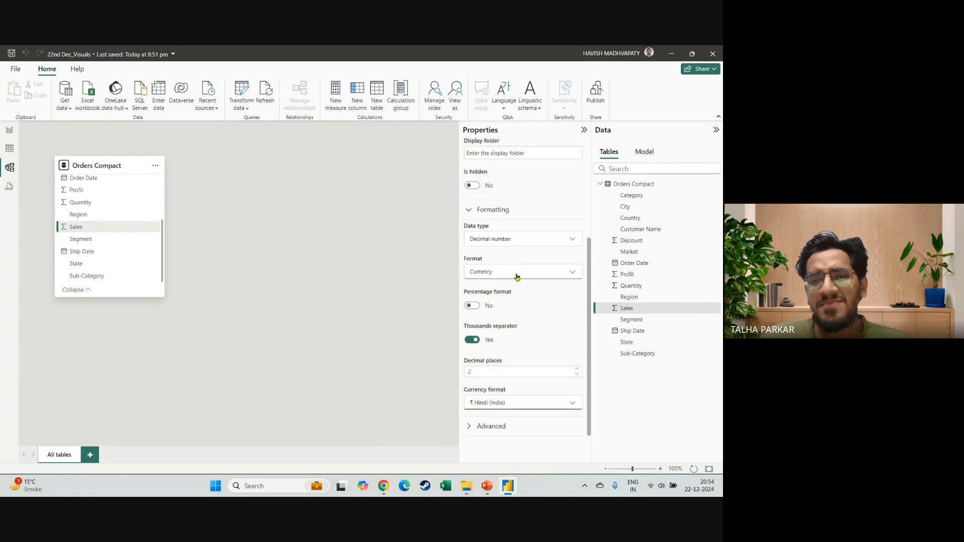
pyautogui.click(517, 277)
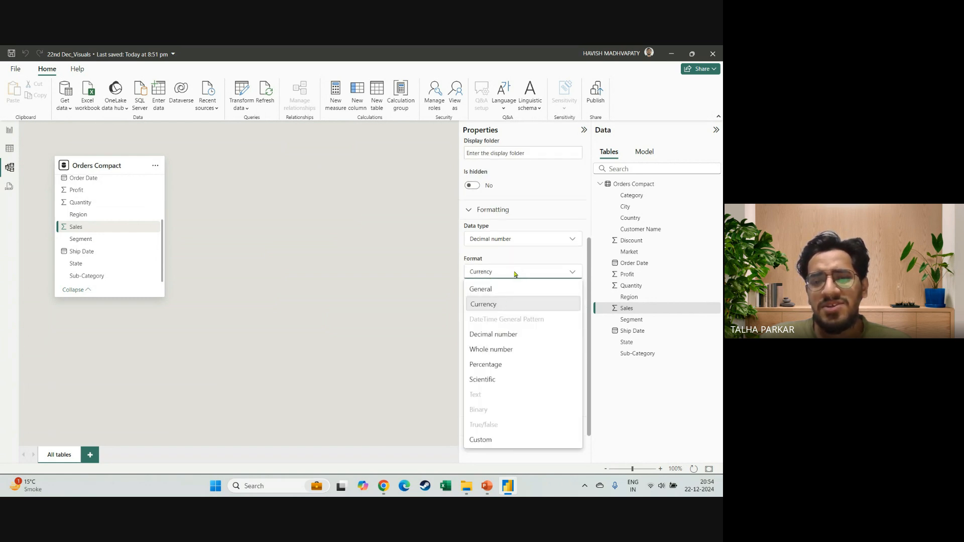
pyautogui.click(509, 303)
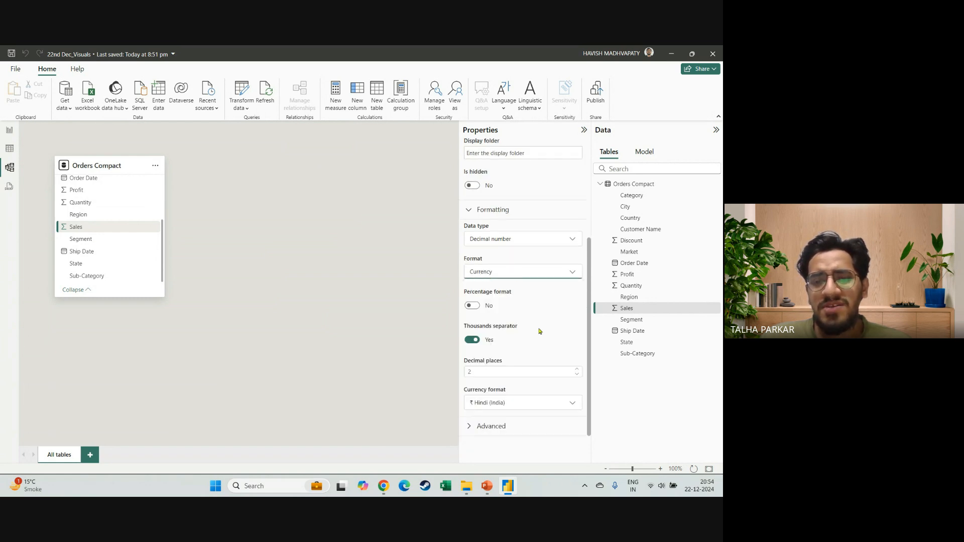
pyautogui.click(509, 405)
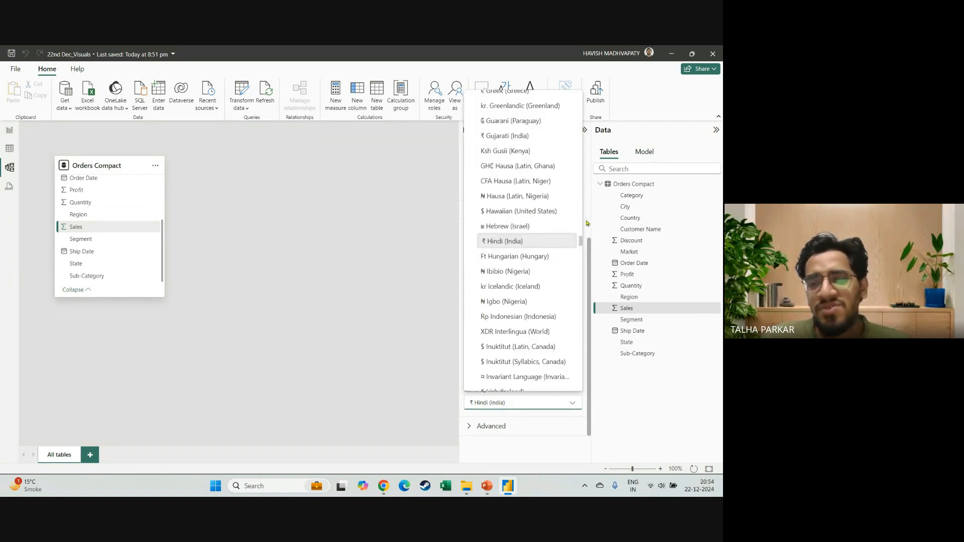
pyautogui.moveTo(581, 243)
pyautogui.mouseDown()
pyautogui.moveTo(582, 166)
pyautogui.moveTo(583, 248)
pyautogui.mouseUp()
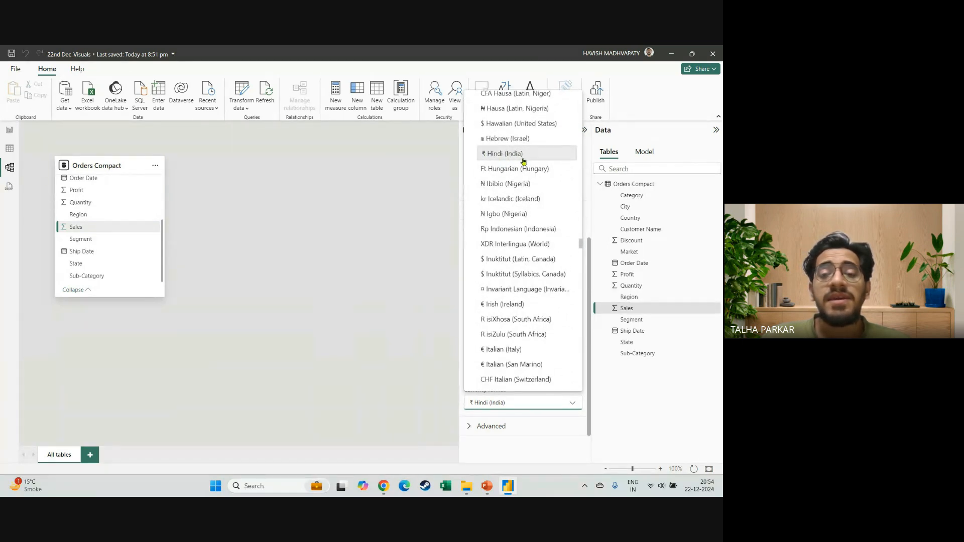
pyautogui.click(511, 157)
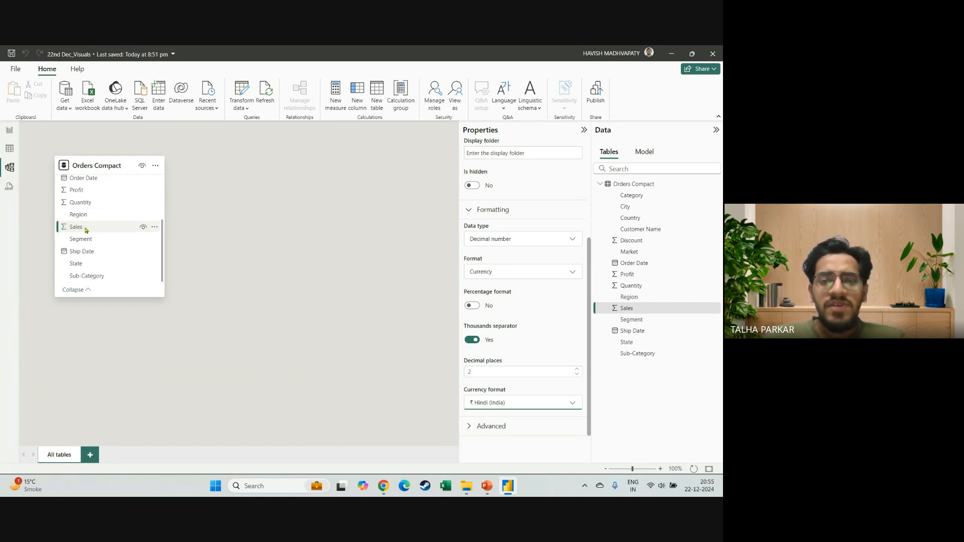
# Return to the report view and fit the blank Page 1 to the window.
pyautogui.click(9, 130)
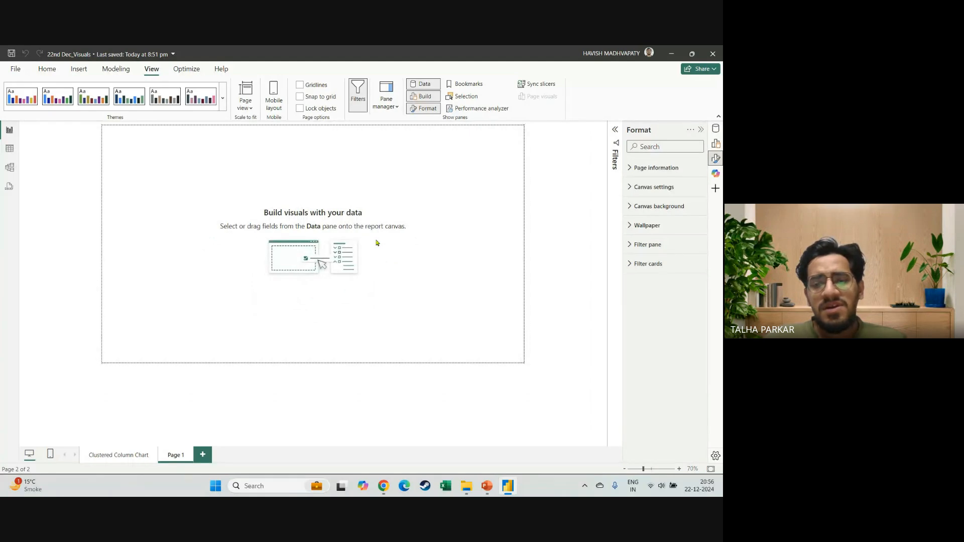
pyautogui.scroll(3, 370, 247)
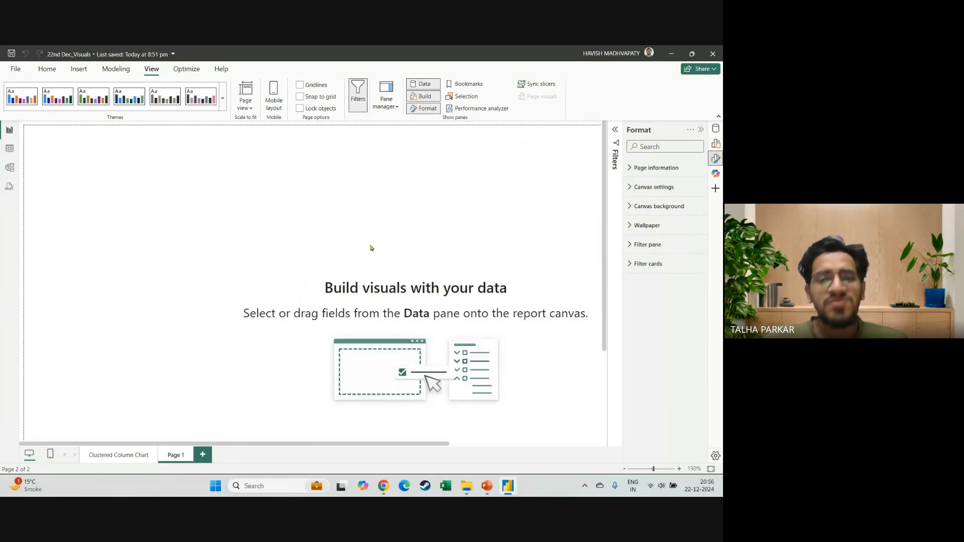
pyautogui.scroll(1, 371, 247)
pyautogui.scroll(-3, 371, 247)
pyautogui.scroll(3, 371, 248)
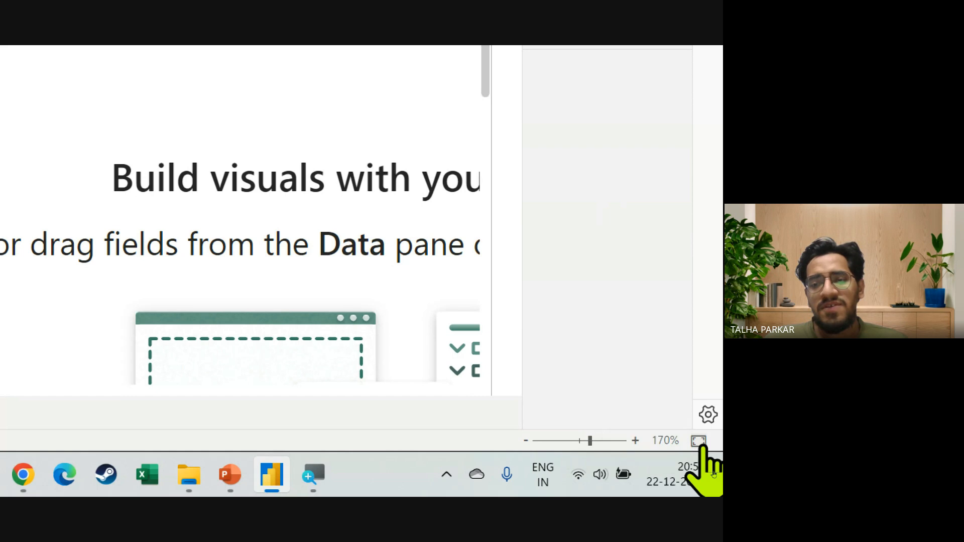
pyautogui.click(700, 443)
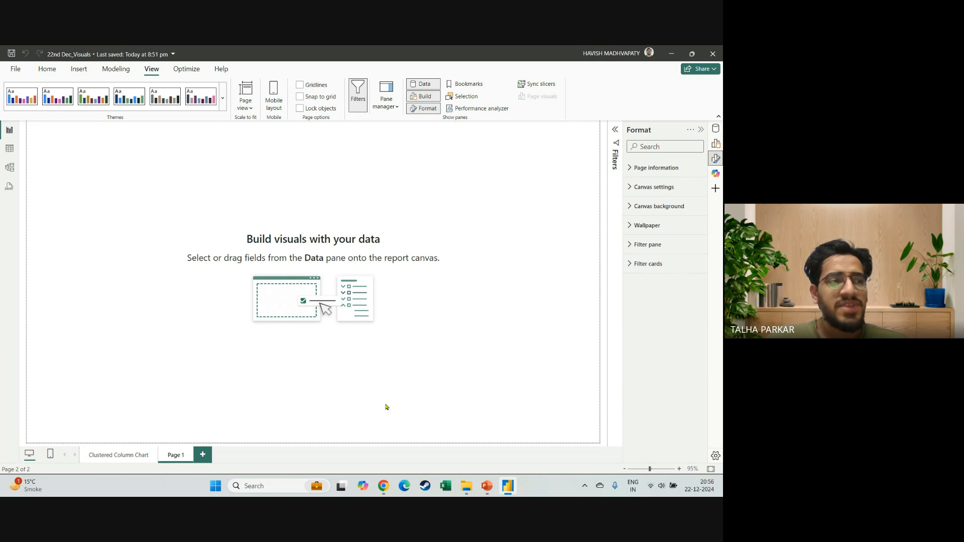
# Add a card visual to Page 1 and fill it with the Sales field from Orders Compact.
pyautogui.click(701, 130)
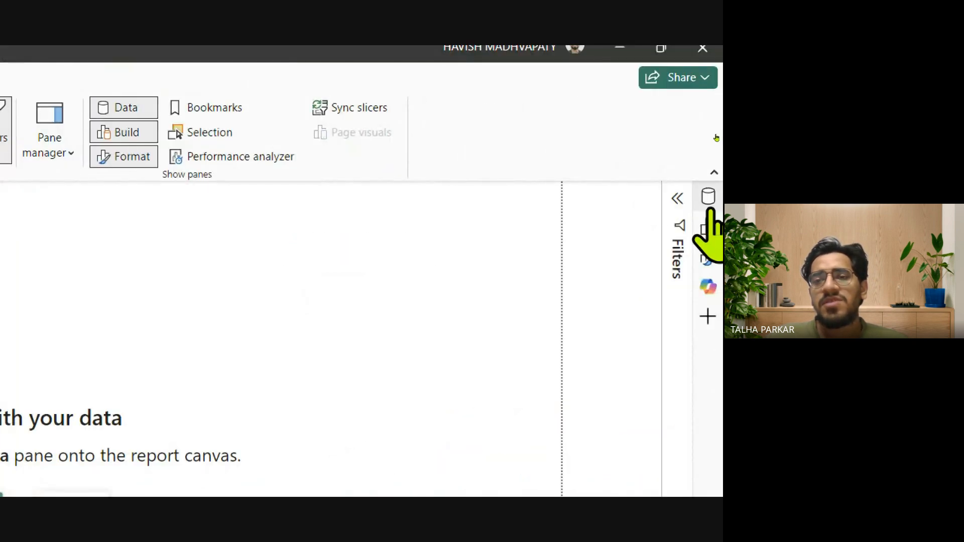
pyautogui.click(716, 145)
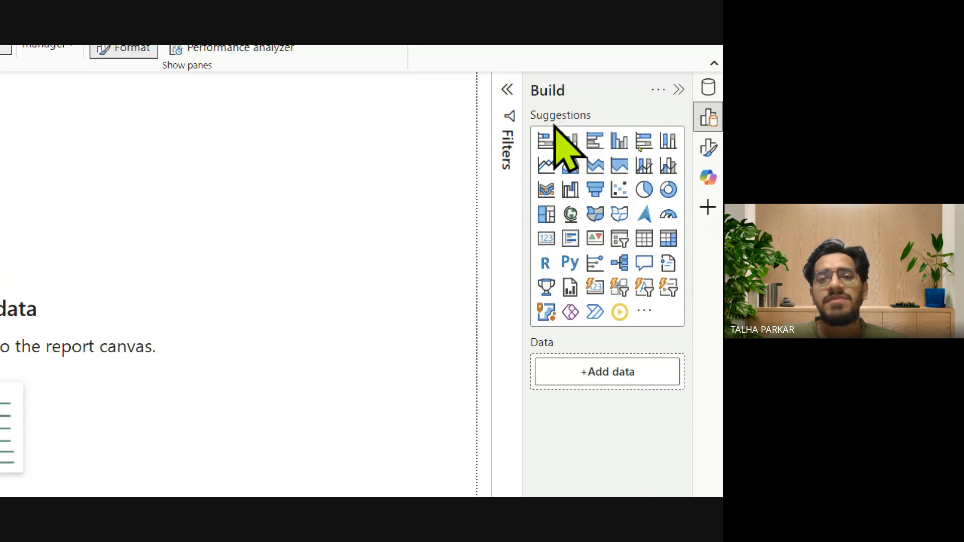
pyautogui.click(547, 238)
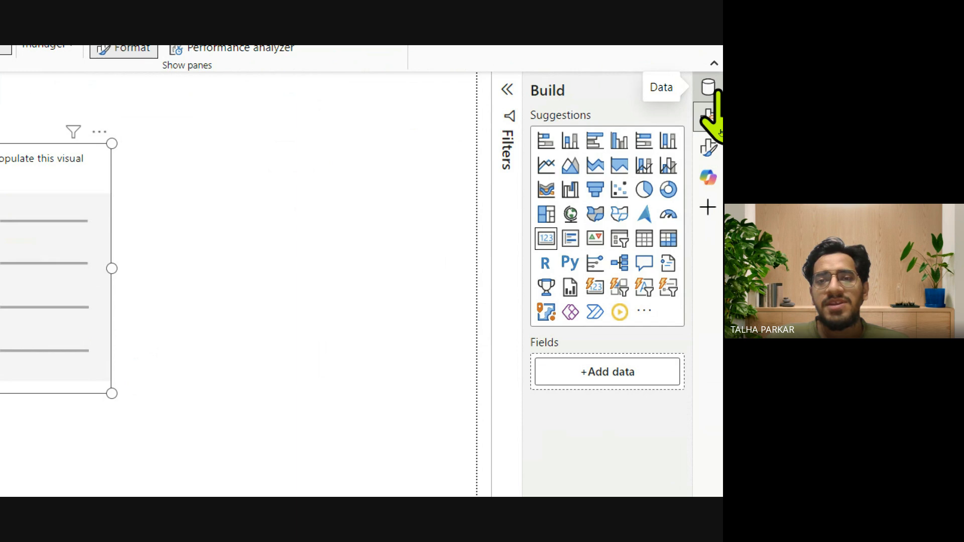
pyautogui.click(717, 95)
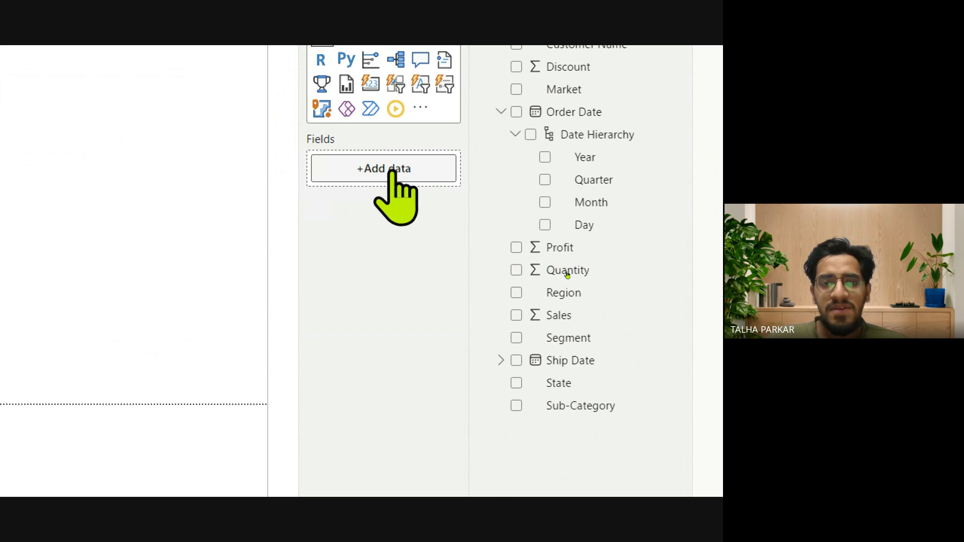
pyautogui.moveTo(536, 321); pyautogui.dragTo(556, 326)
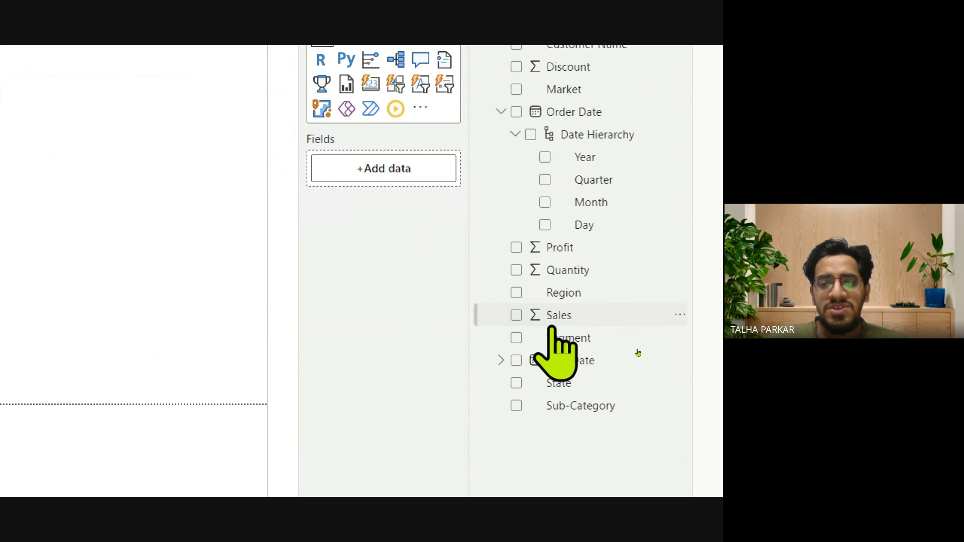
pyautogui.click(517, 315)
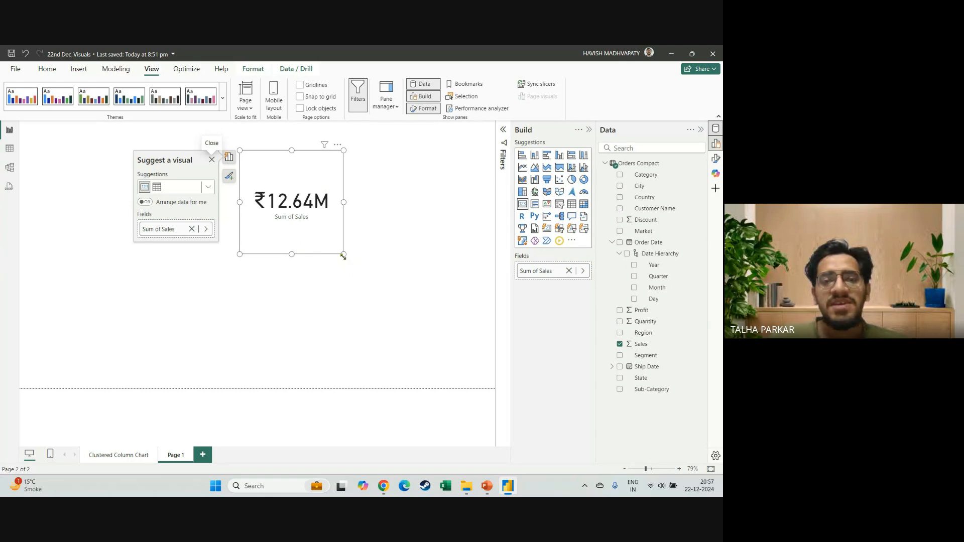
# Widen the Sales card slightly, move it lower on the page and reduce its height by about half.
pyautogui.moveTo(343, 254)
pyautogui.mouseDown()
pyautogui.moveTo(401, 263)
pyautogui.moveTo(359, 254)
pyautogui.mouseUp()
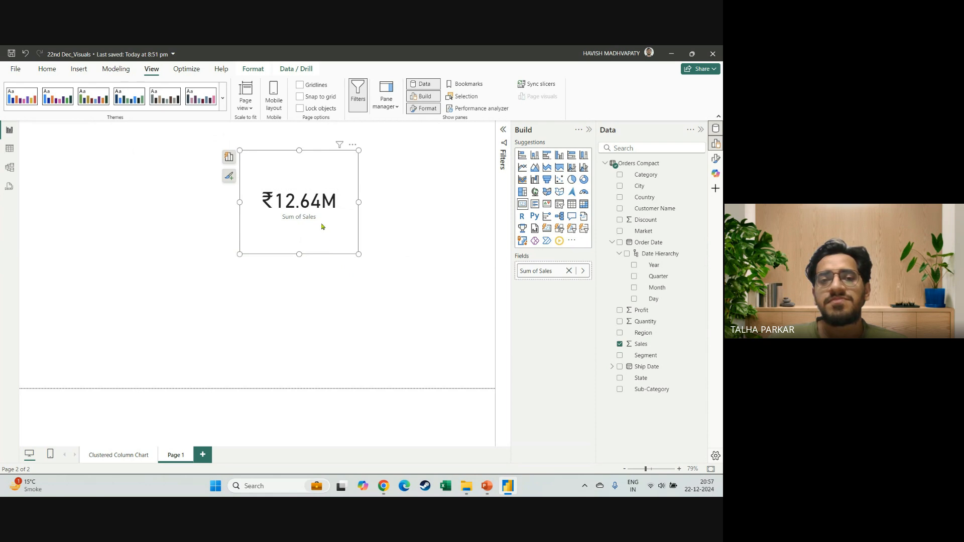
pyautogui.moveTo(322, 227); pyautogui.dragTo(279, 275)
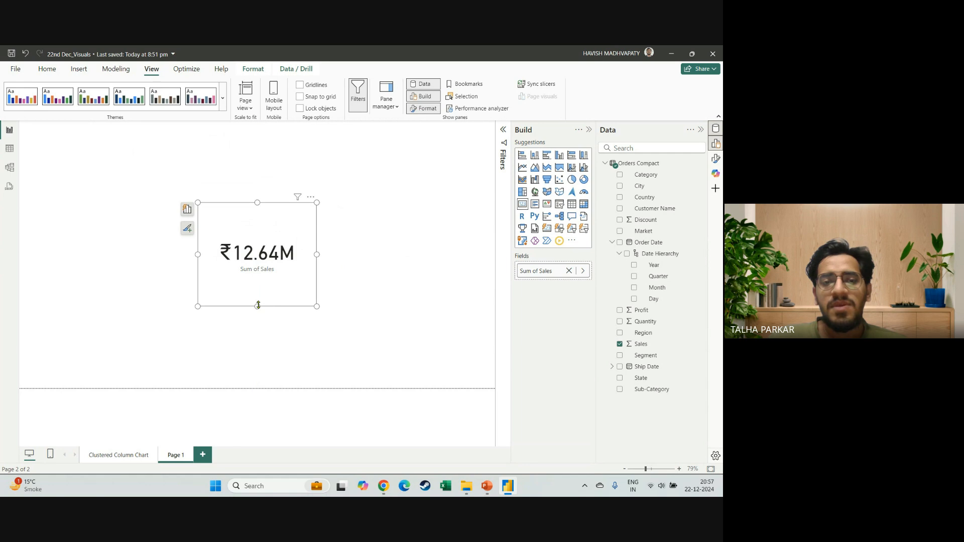
pyautogui.moveTo(258, 305); pyautogui.dragTo(258, 255)
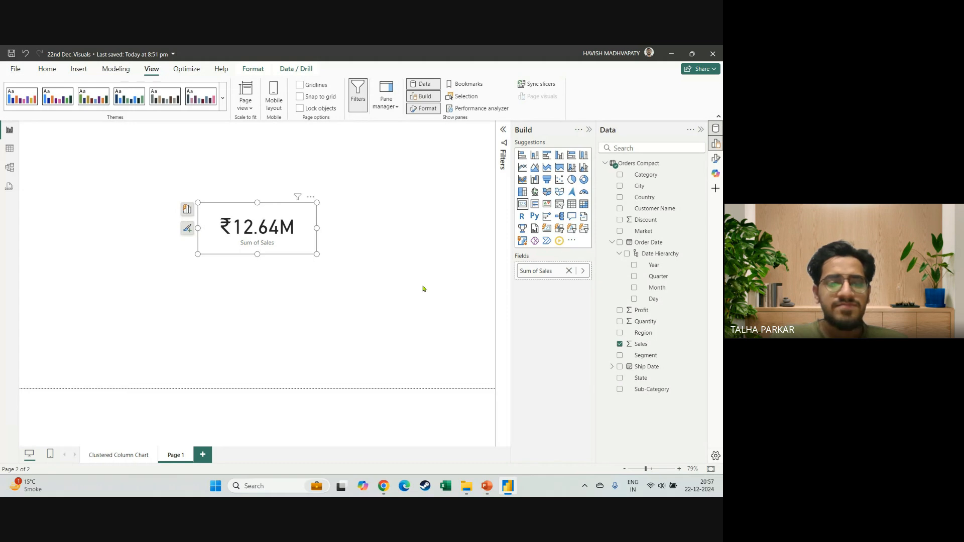
# Switch to PowerPoint to check the card formatting on the Indian Currency slide and return to Power BI Desktop.
pyautogui.hotkey('alt', 'Tab')
pyautogui.hotkey('alt', 'Tab')
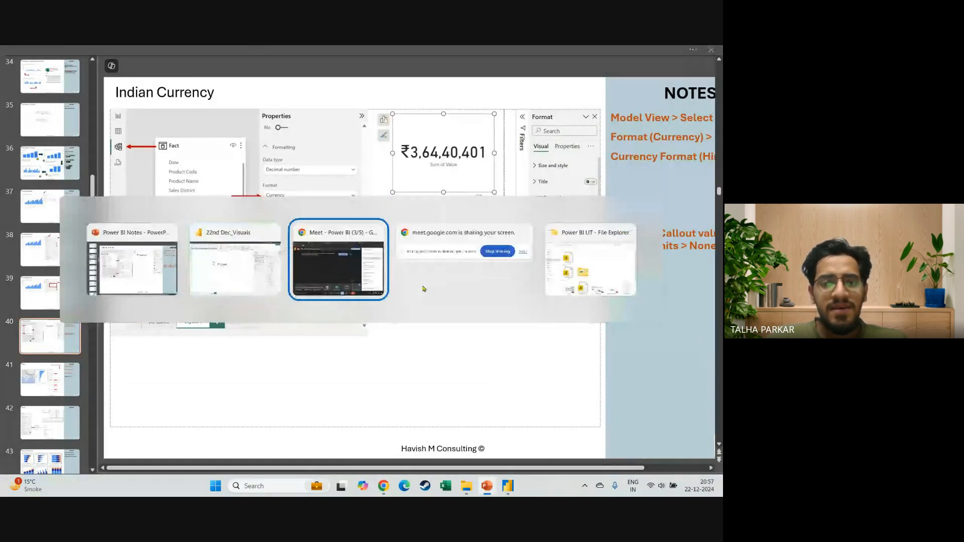
pyautogui.hotkey('alt', 'Tab')
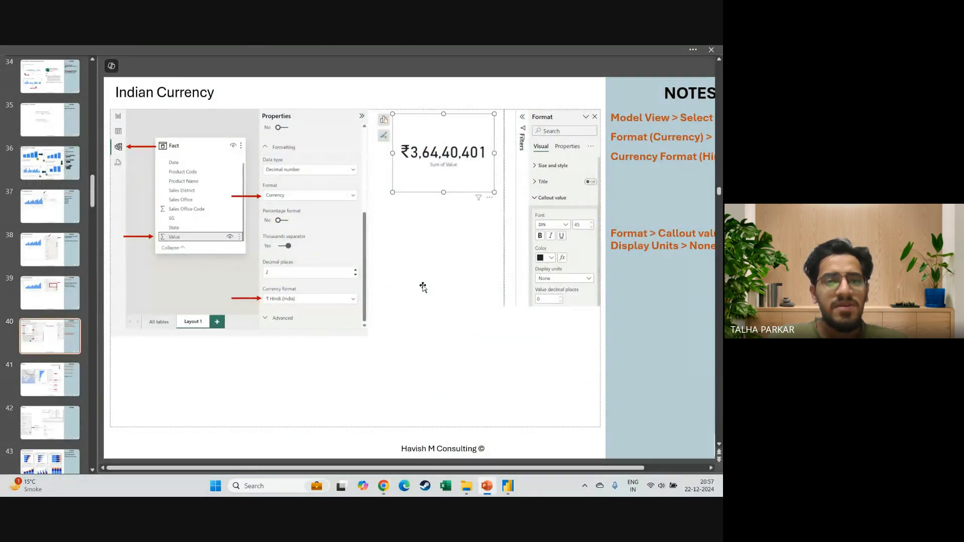
pyautogui.hotkey('alt', 'Tab')
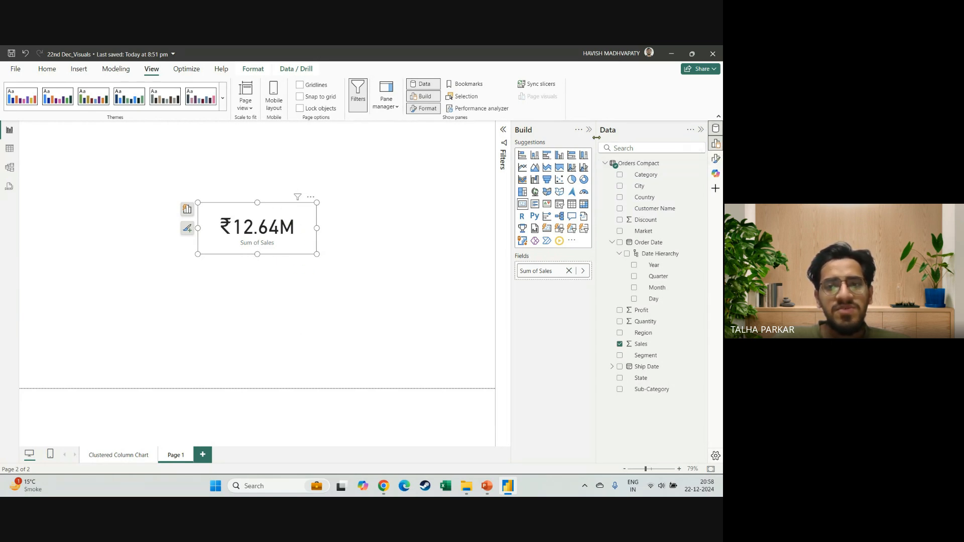
# Set the display units of the Sales card's callout value to None and widen the card to fit the full amount.
pyautogui.click(715, 158)
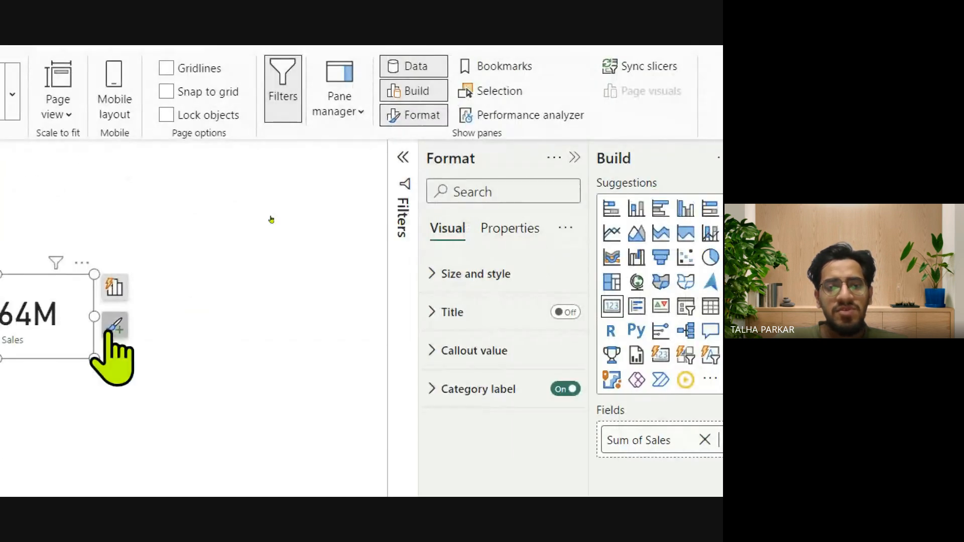
pyautogui.click(443, 357)
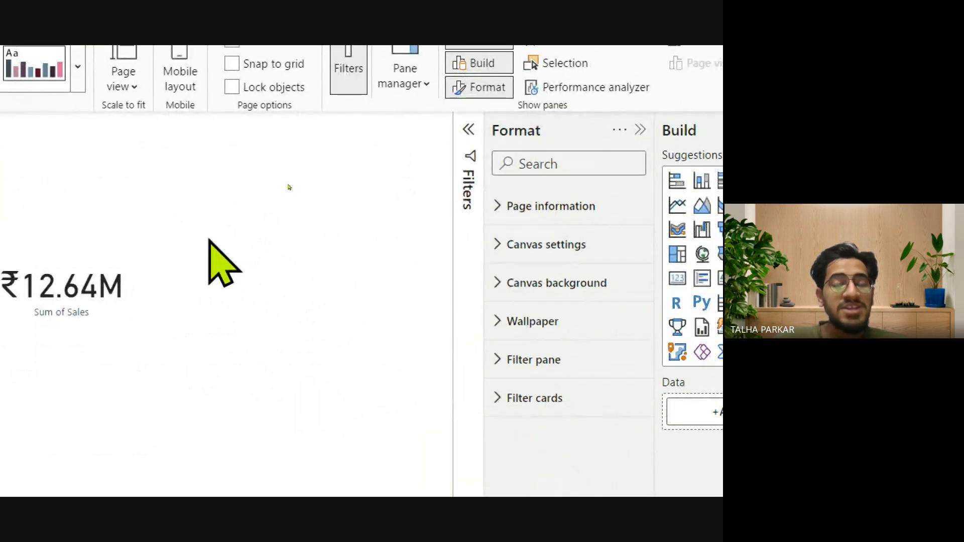
pyautogui.click(33, 286)
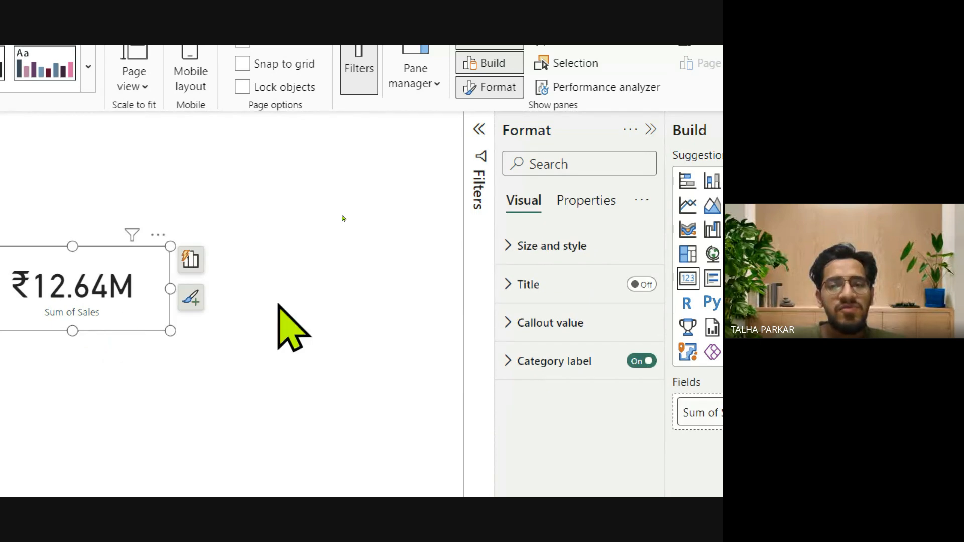
pyautogui.click(505, 322)
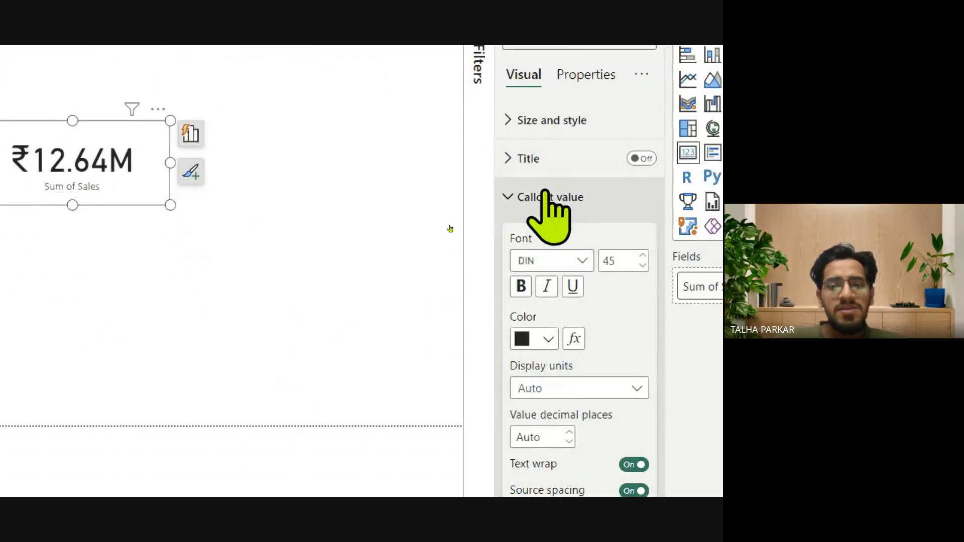
pyautogui.click(554, 390)
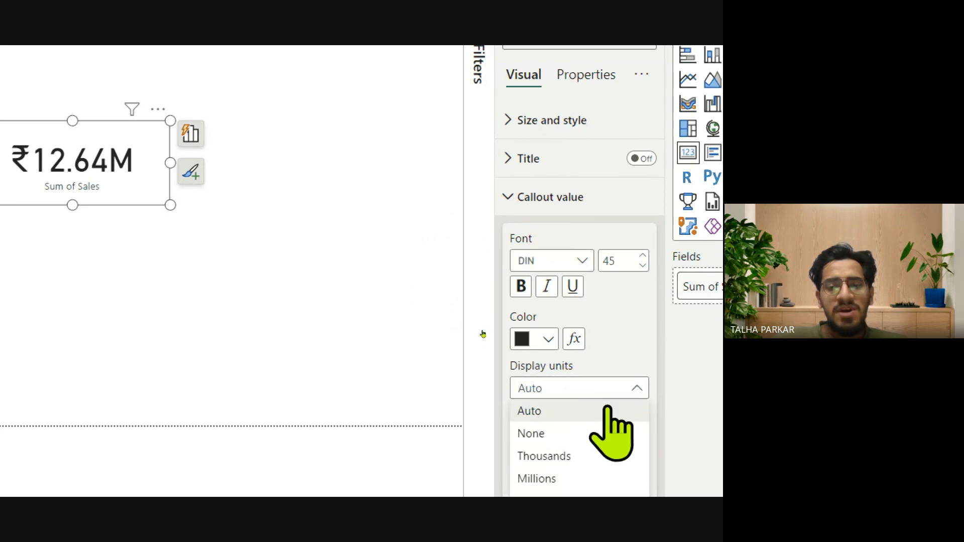
pyautogui.click(561, 303)
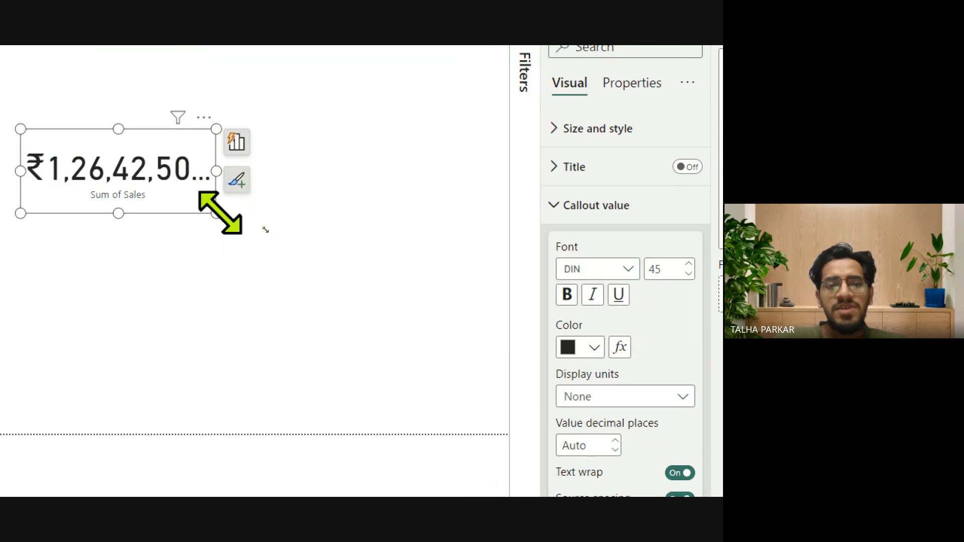
pyautogui.moveTo(218, 213); pyautogui.dragTo(282, 213)
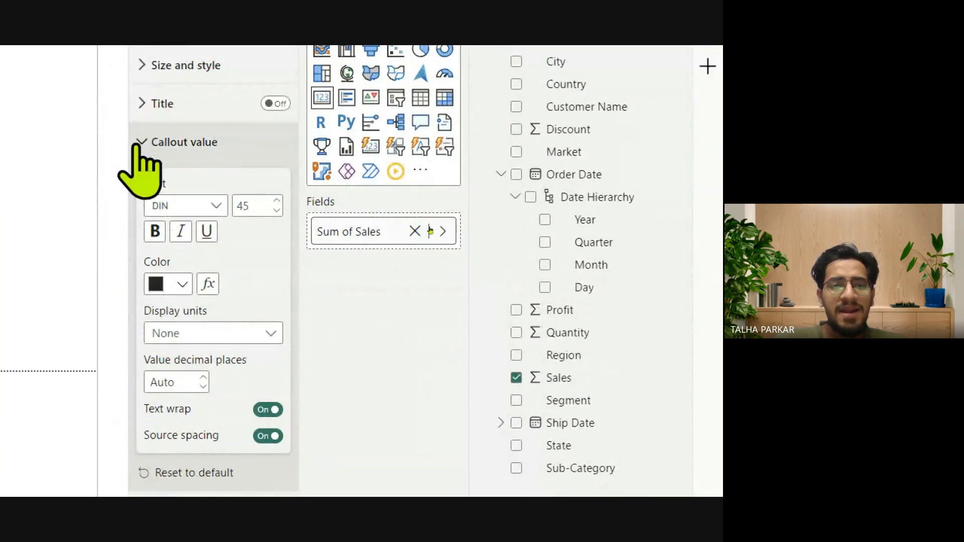
# Review the display units options in the card's callout value settings, leaving None selected.
pyautogui.click(140, 408)
pyautogui.click(138, 143)
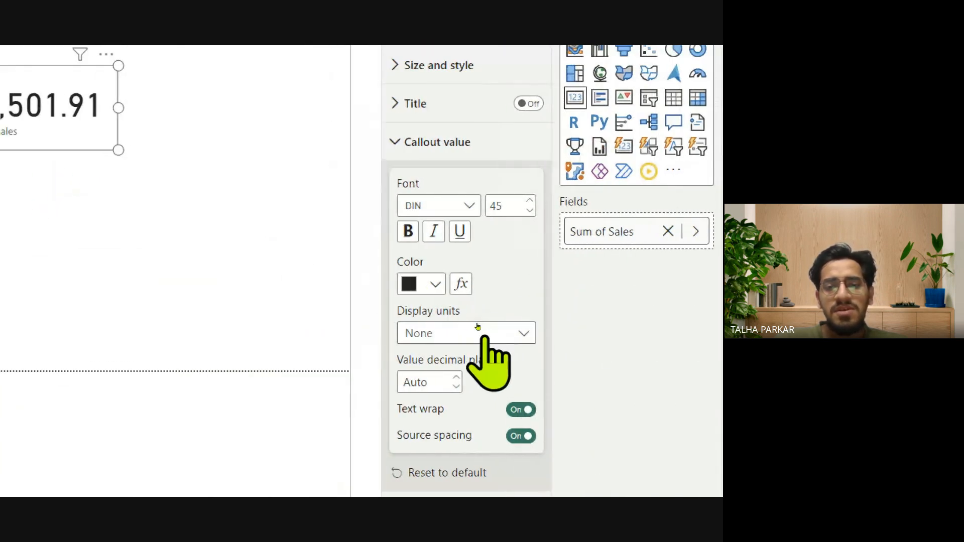
pyautogui.click(473, 331)
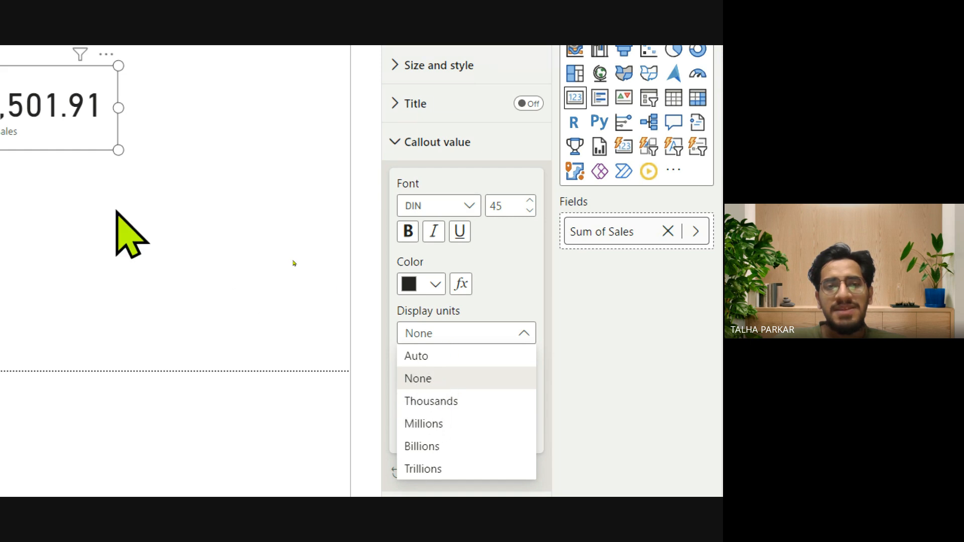
pyautogui.click(118, 230)
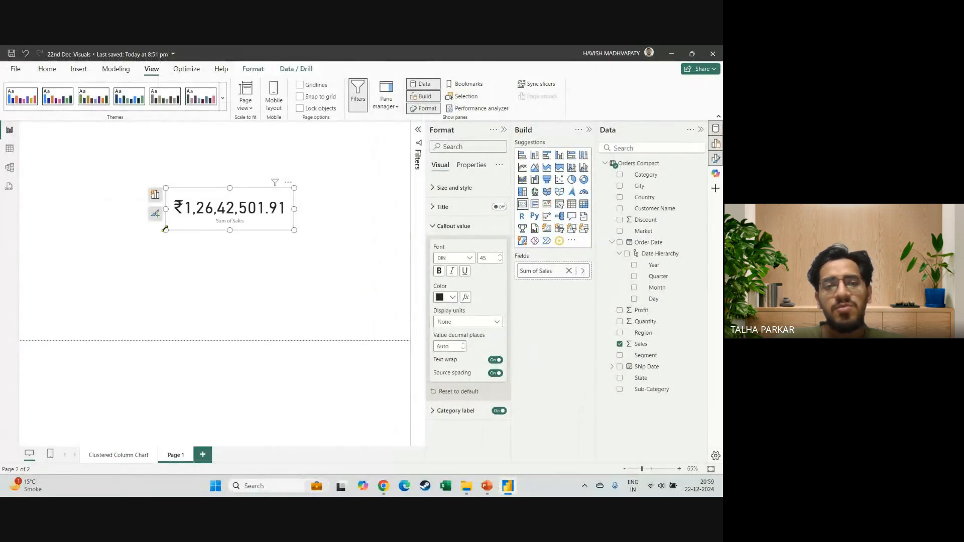
# Enlarge the Sales card in width and height and reposition it on the page.
pyautogui.moveTo(165, 230); pyautogui.dragTo(113, 251)
pyautogui.moveTo(179, 236); pyautogui.dragTo(192, 250)
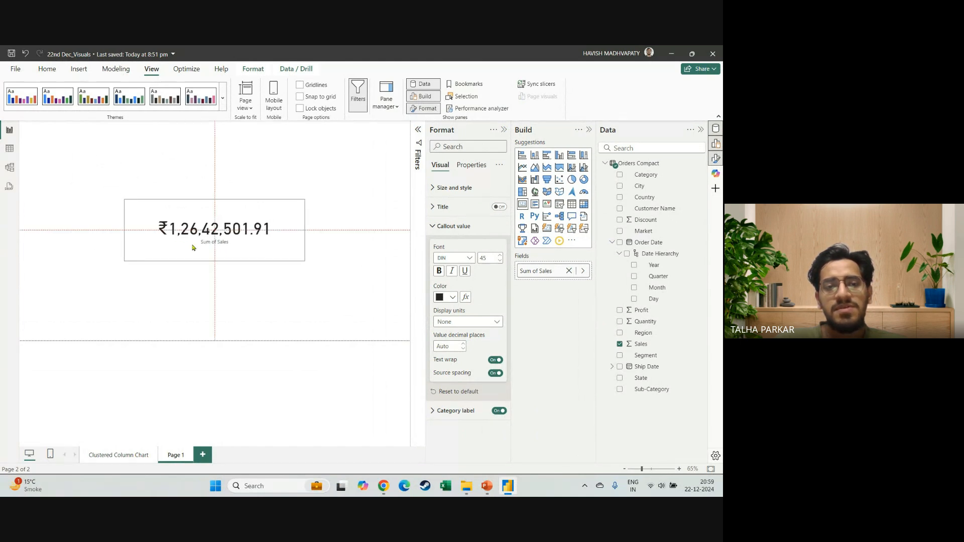
# Rename the second report page as Card Visual and save the report.
pyautogui.doubleClick(177, 456)
pyautogui.write('Visual')
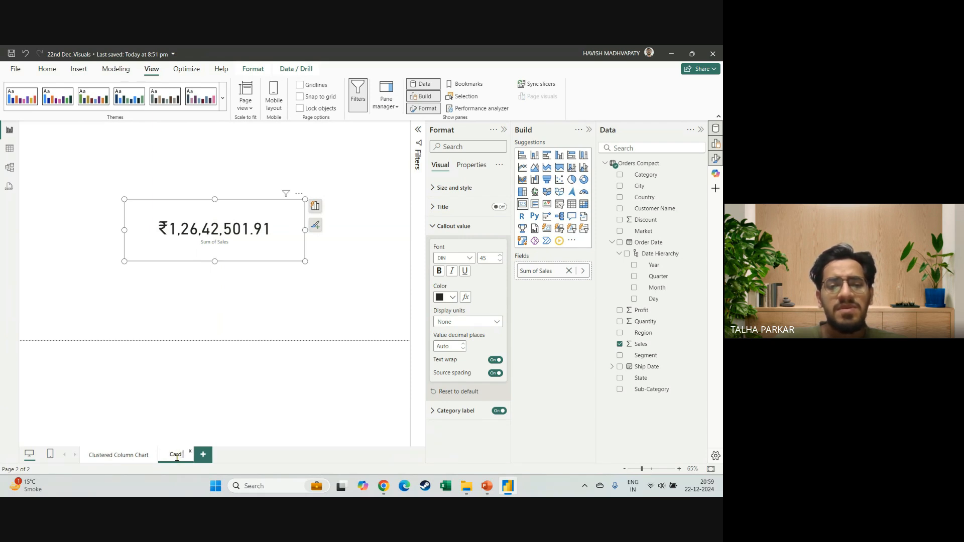
pyautogui.press('Return')
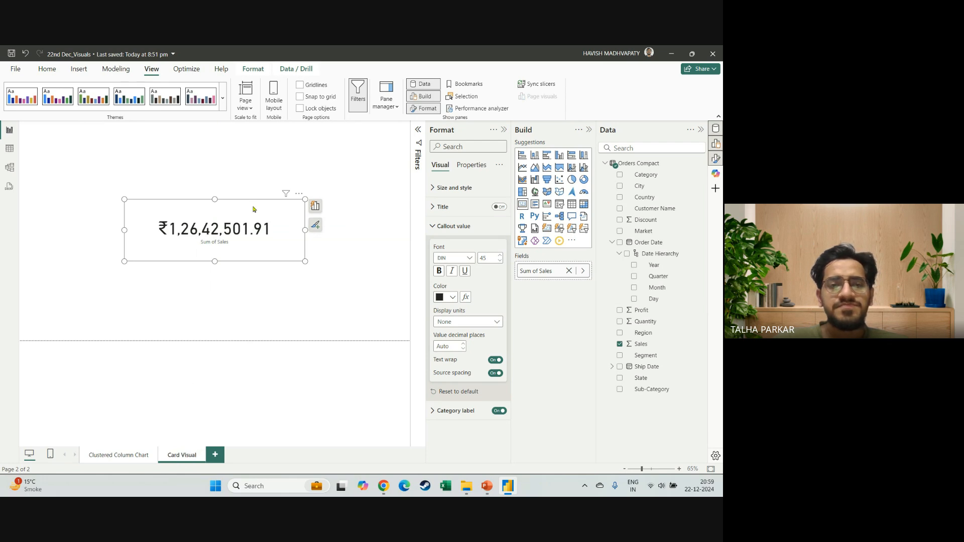
pyautogui.click(237, 325)
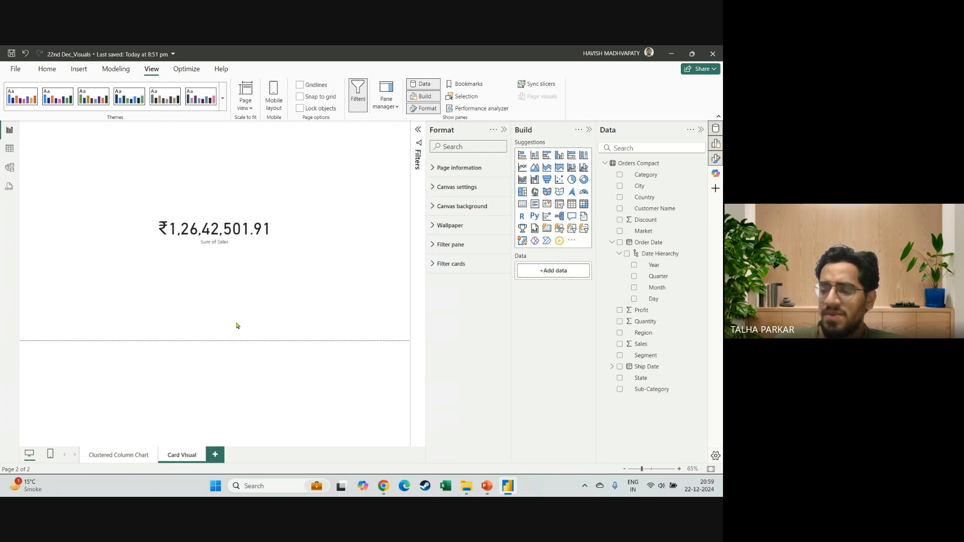
pyautogui.click(11, 54)
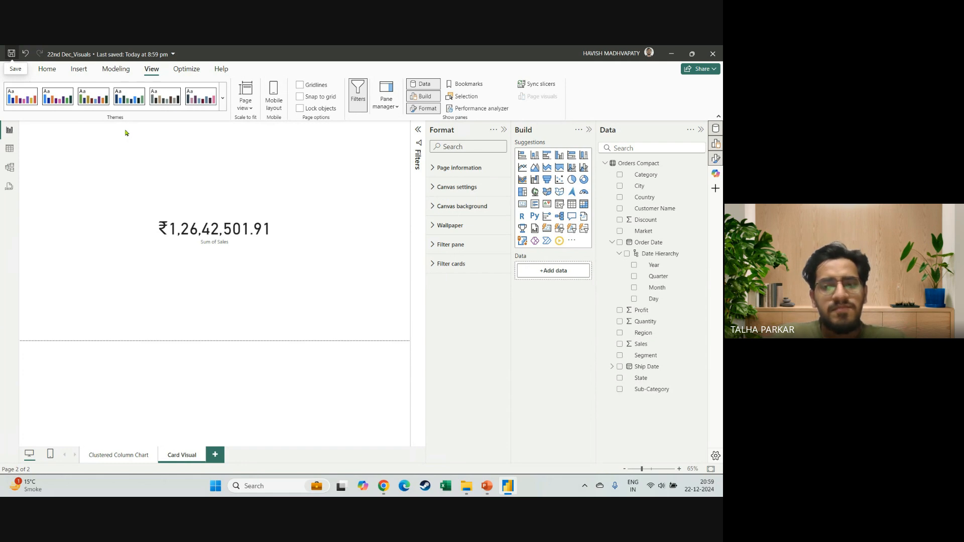
pyautogui.hotkey('alt', 'Tab')
pyautogui.hotkey('alt', 'Tab')
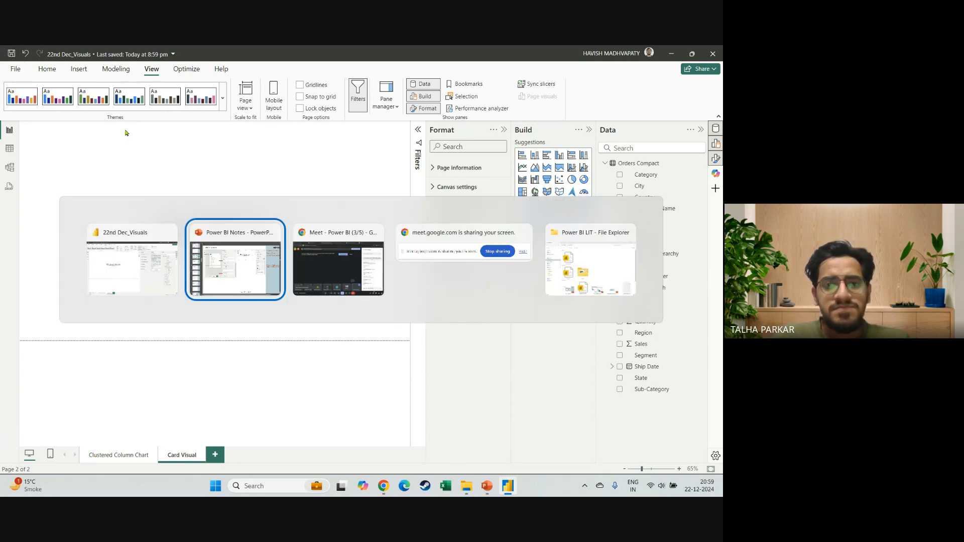
pyautogui.hotkey('alt', 'Tab')
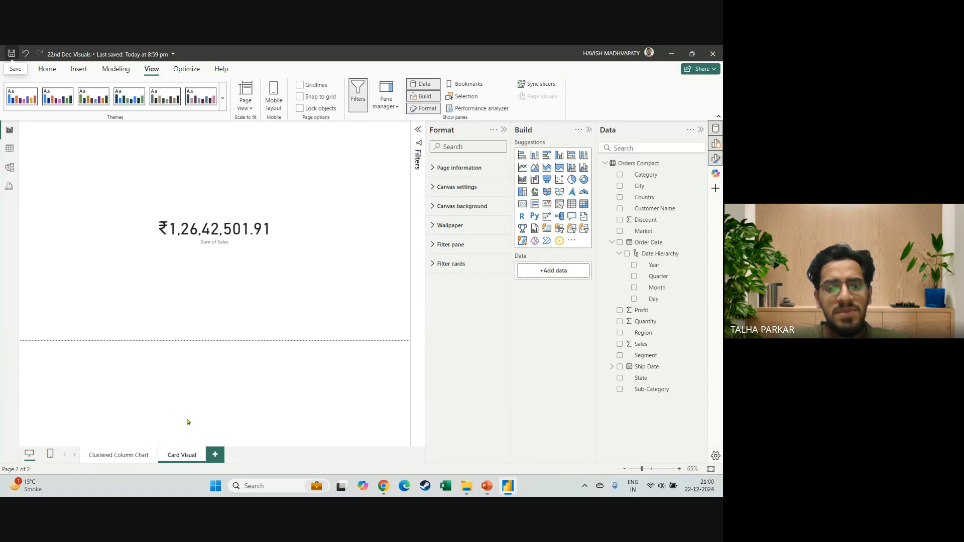
# Extend the card page's name to Card Visual with Rs Currency.
pyautogui.write('with Rs (')
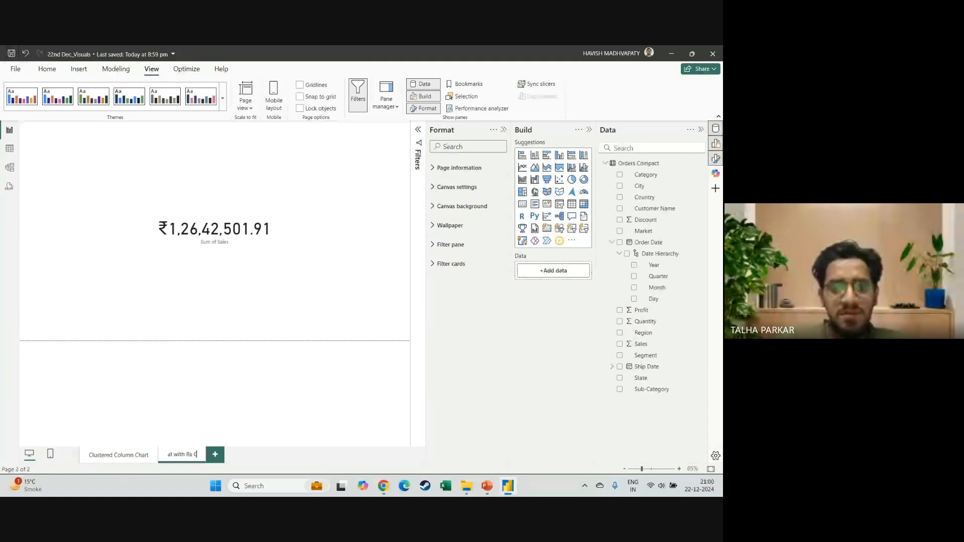
pyautogui.write('urrency')
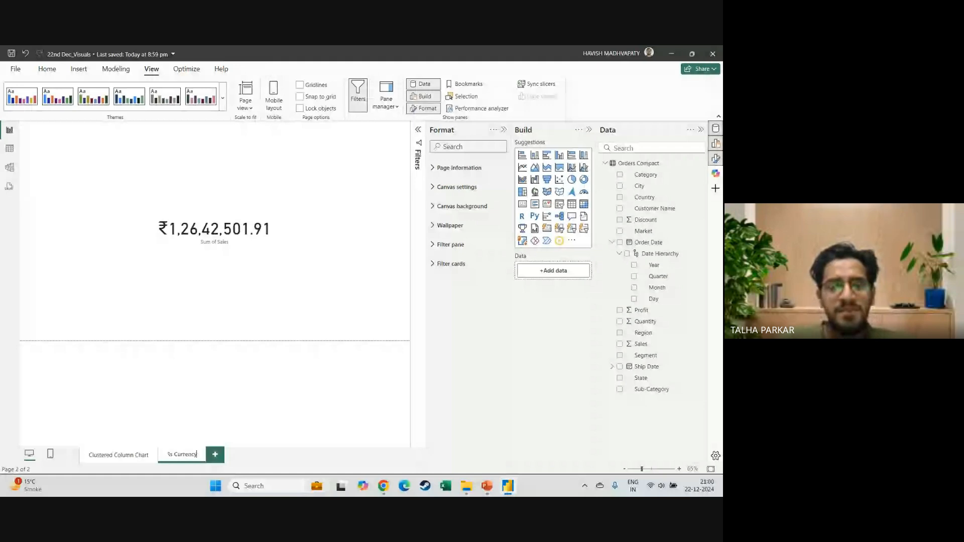
pyautogui.press('Return')
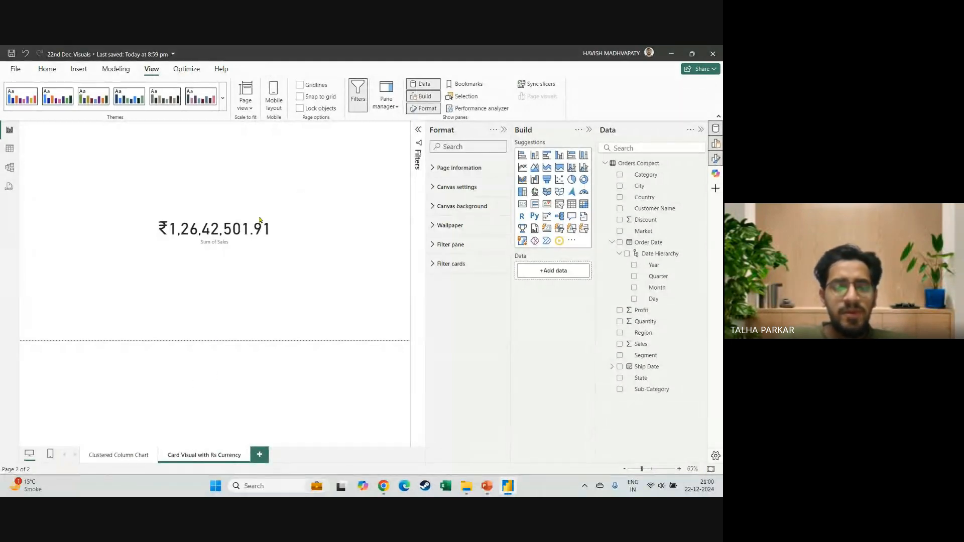
# Add a new report page named Filters and collapse the Format pane.
pyautogui.click(259, 454)
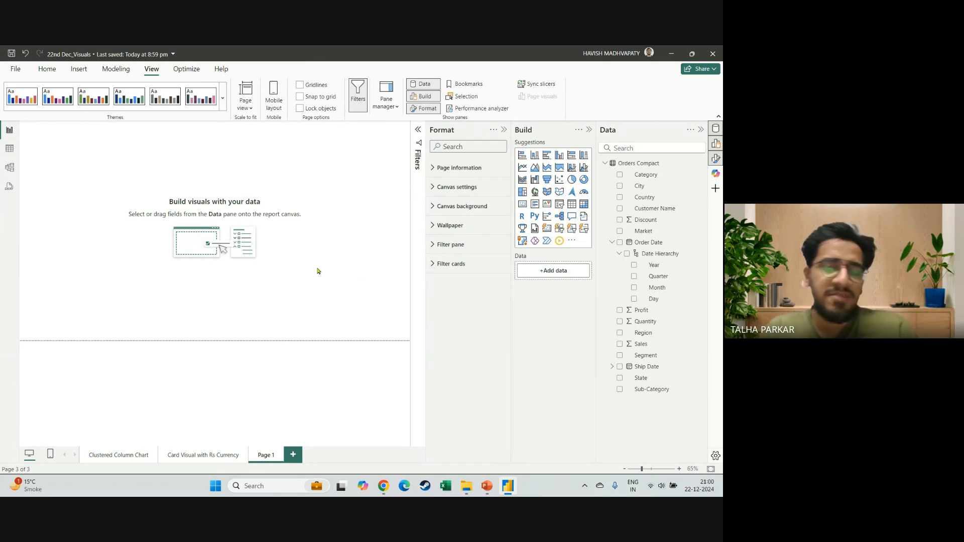
pyautogui.click(504, 130)
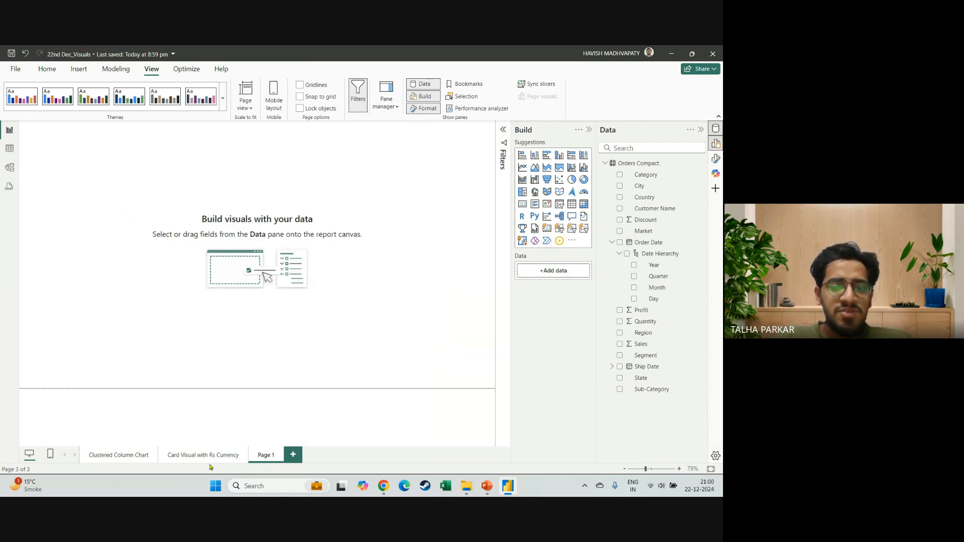
pyautogui.click(117, 459)
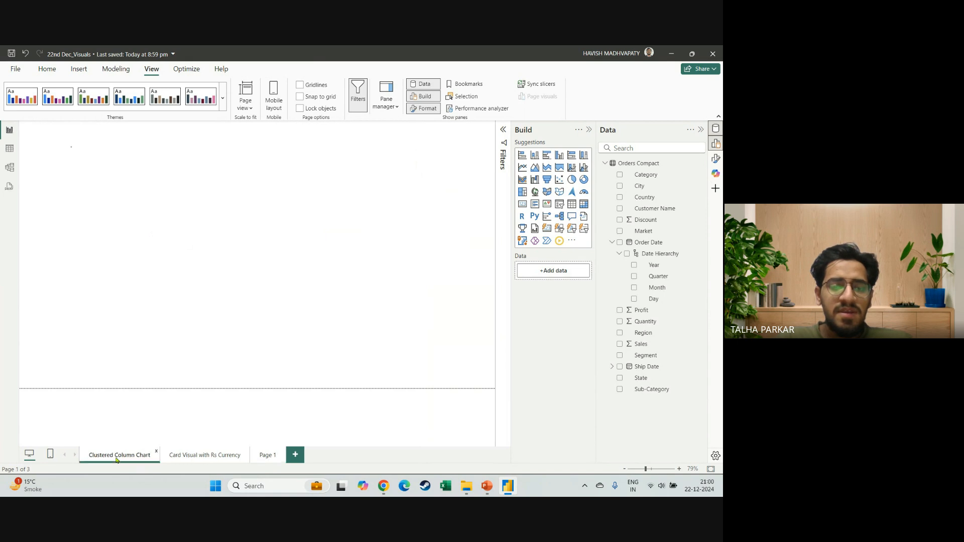
pyautogui.click(204, 456)
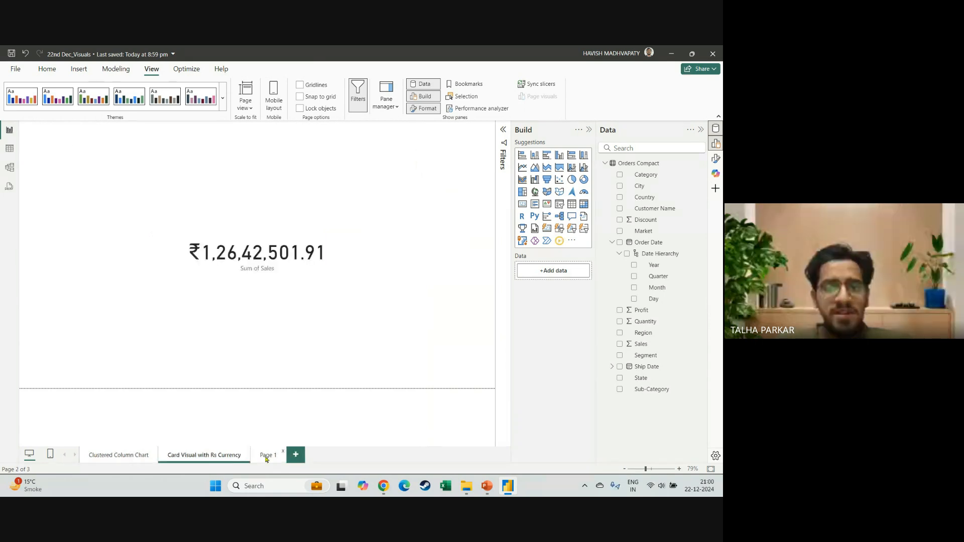
pyautogui.click(270, 457)
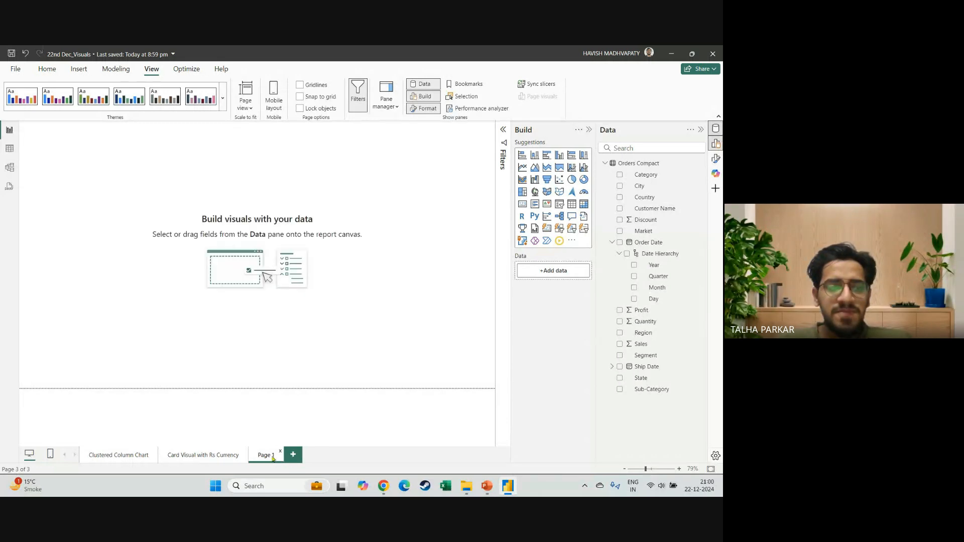
pyautogui.doubleClick(271, 457)
pyautogui.write('F')
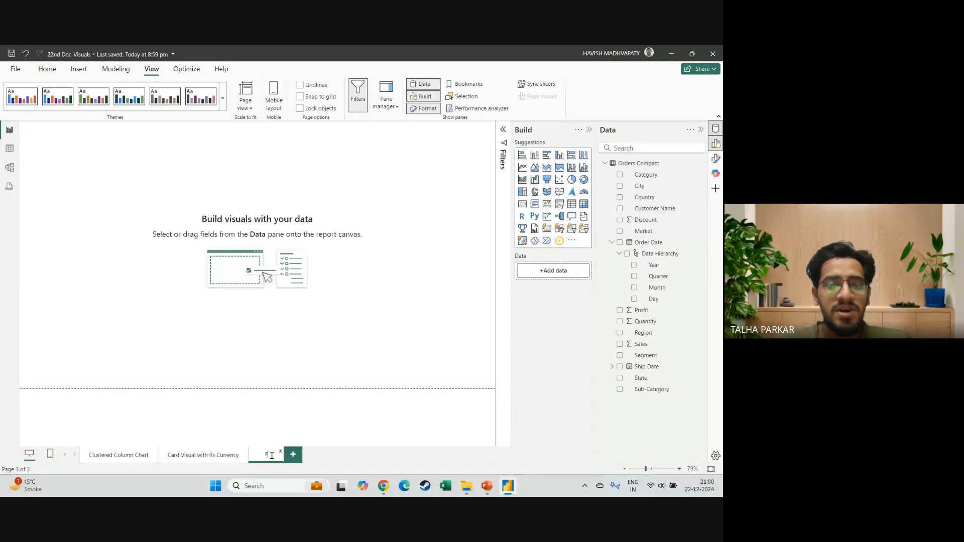
pyautogui.write('ilters')
pyautogui.press('Return')
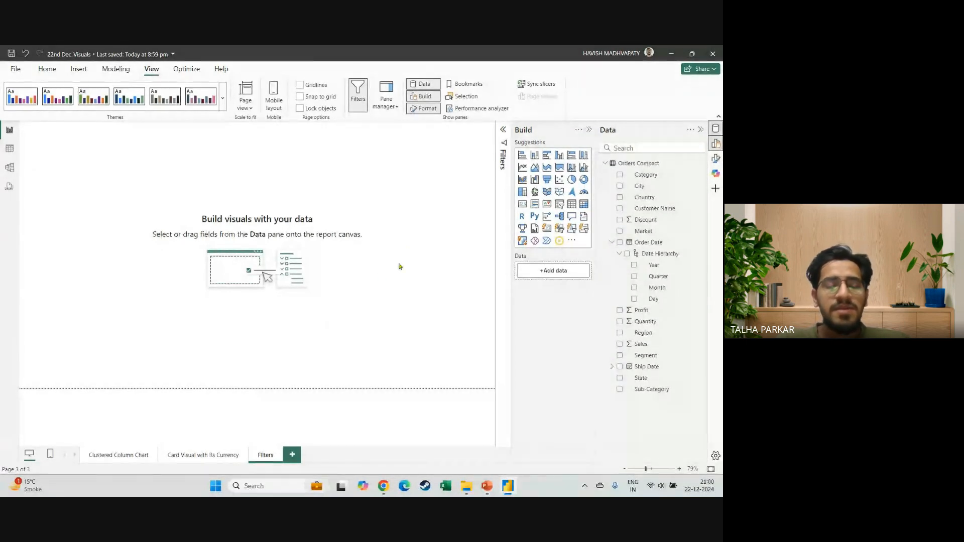
# Switch to Google Meet to check the in-call messages and return to Power BI Desktop.
pyautogui.hotkey('alt', 'Tab')
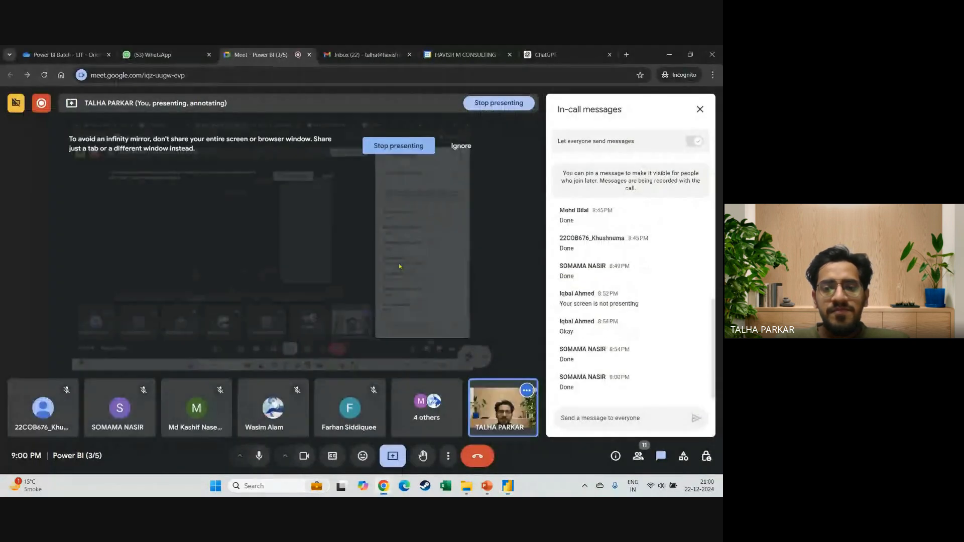
pyautogui.hotkey('alt', 'Tab')
pyautogui.hotkey('alt', 'Tab')
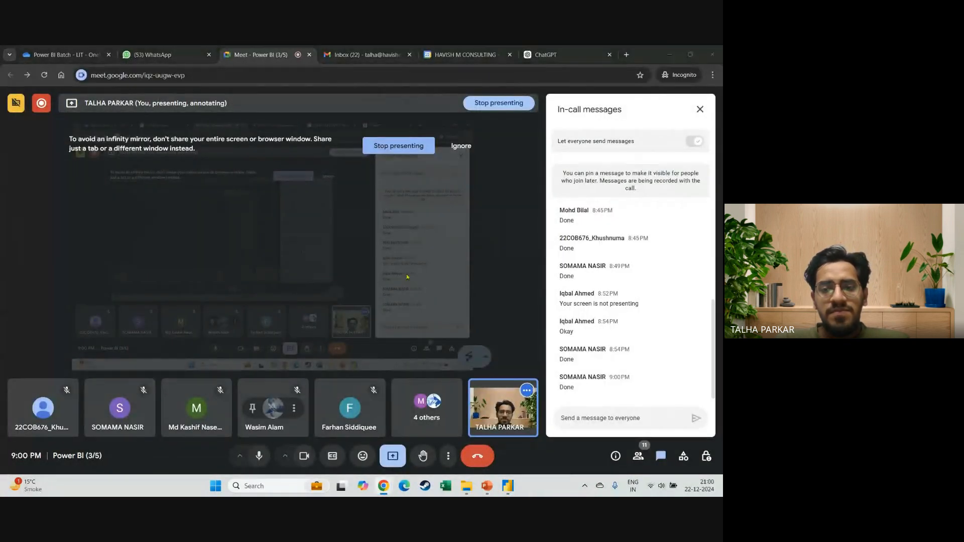
pyautogui.hotkey('alt', 'Tab')
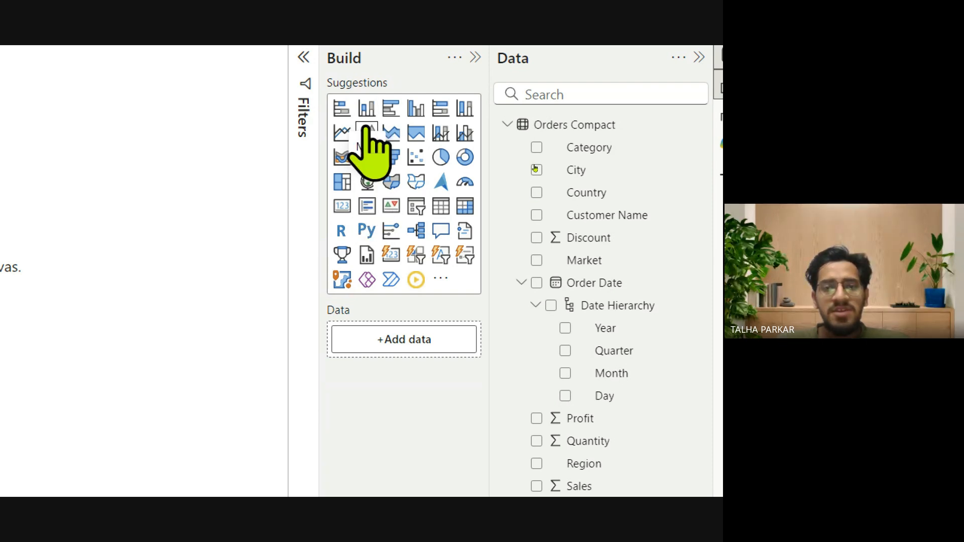
# Insert a Map visual on the Filters page with Country as its location, collapsing the Order Date field.
pyautogui.click(367, 182)
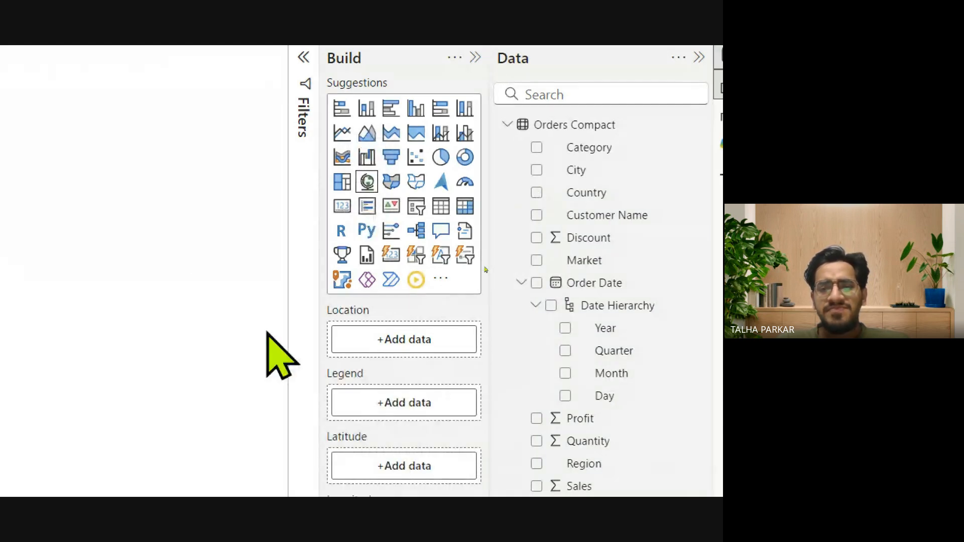
pyautogui.click(521, 283)
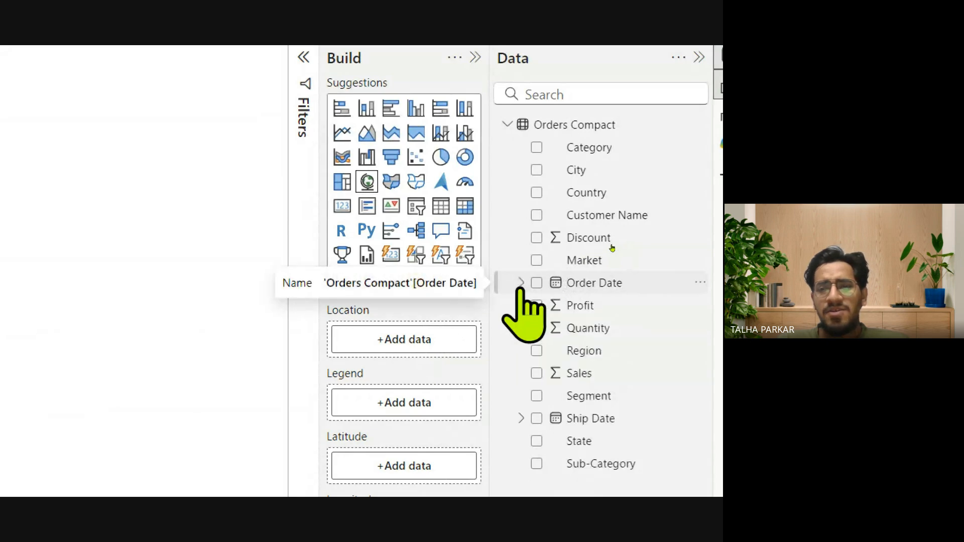
pyautogui.moveTo(598, 192); pyautogui.dragTo(388, 343)
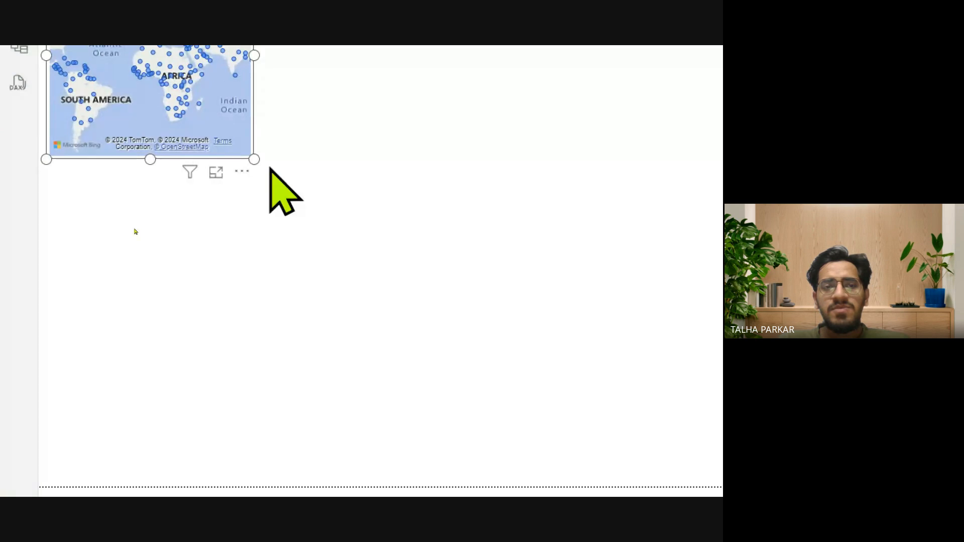
# Enlarge the Country map to cover about half the page width and nearly its full height.
pyautogui.moveTo(627, 390); pyautogui.dragTo(546, 442)
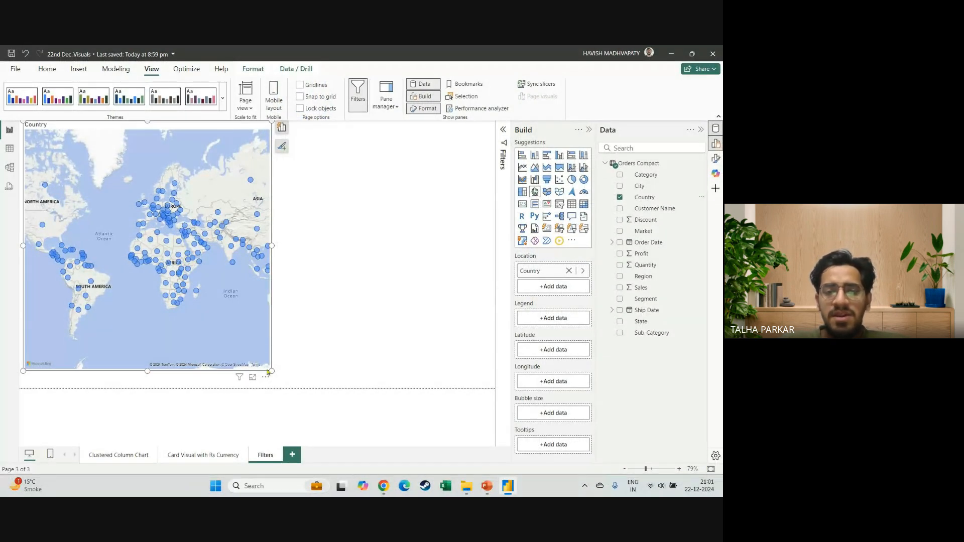
pyautogui.moveTo(269, 372); pyautogui.dragTo(271, 387)
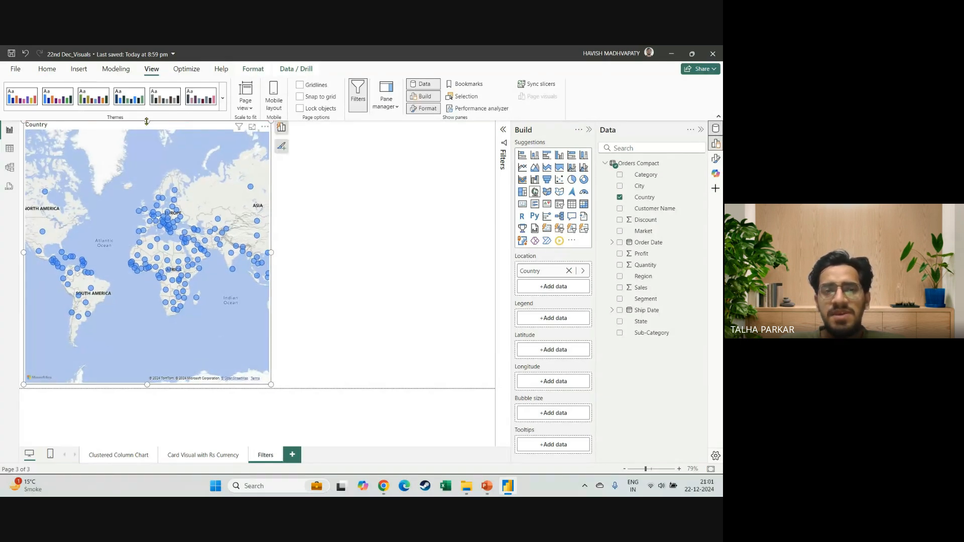
pyautogui.moveTo(147, 120); pyautogui.dragTo(147, 127)
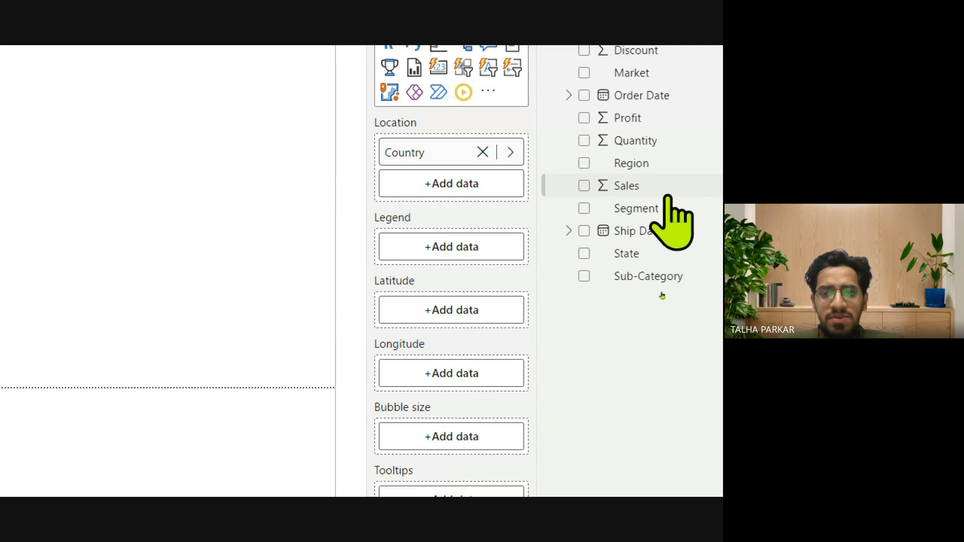
# Size the map bubbles by Sales, inspect the country tooltips and narrow the map slightly.
pyautogui.moveTo(666, 195); pyautogui.dragTo(450, 447)
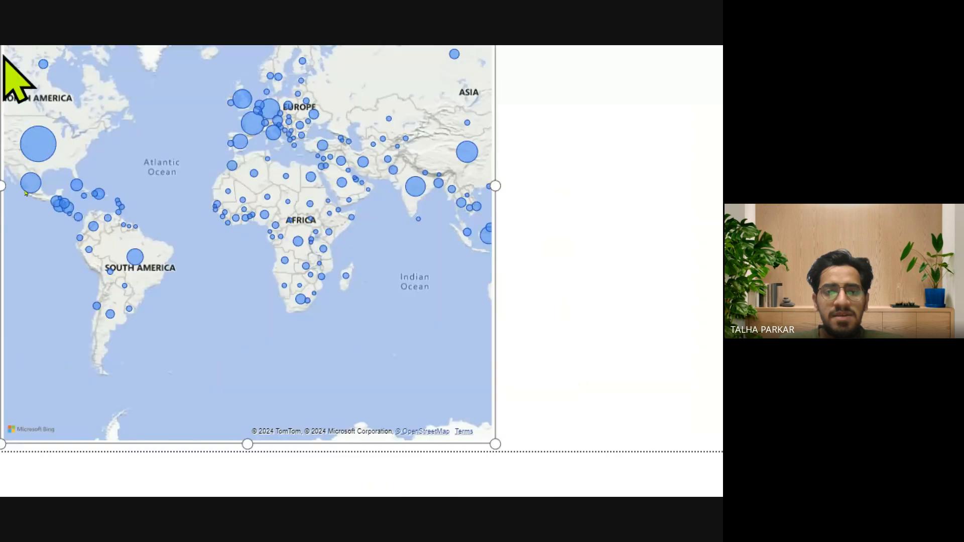
pyautogui.moveTo(81, 155)
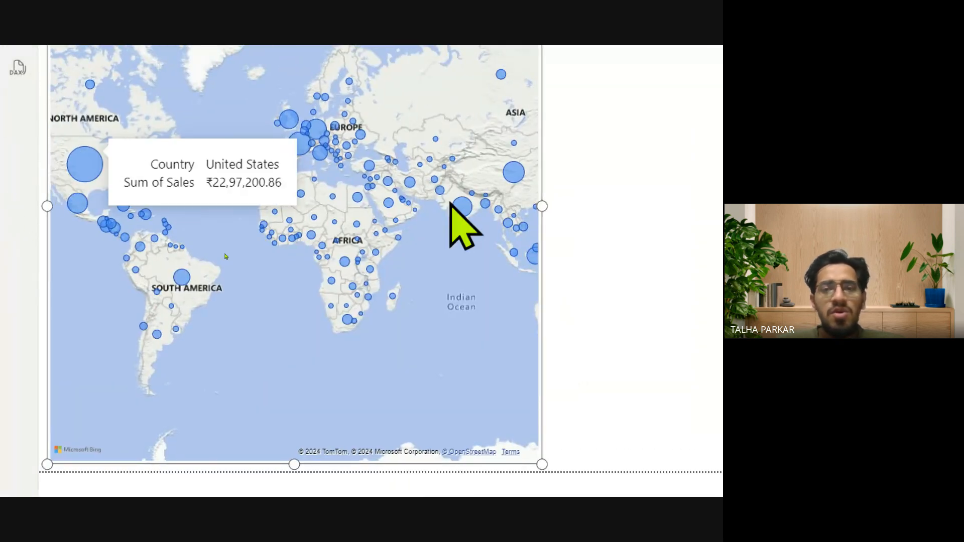
pyautogui.moveTo(467, 206)
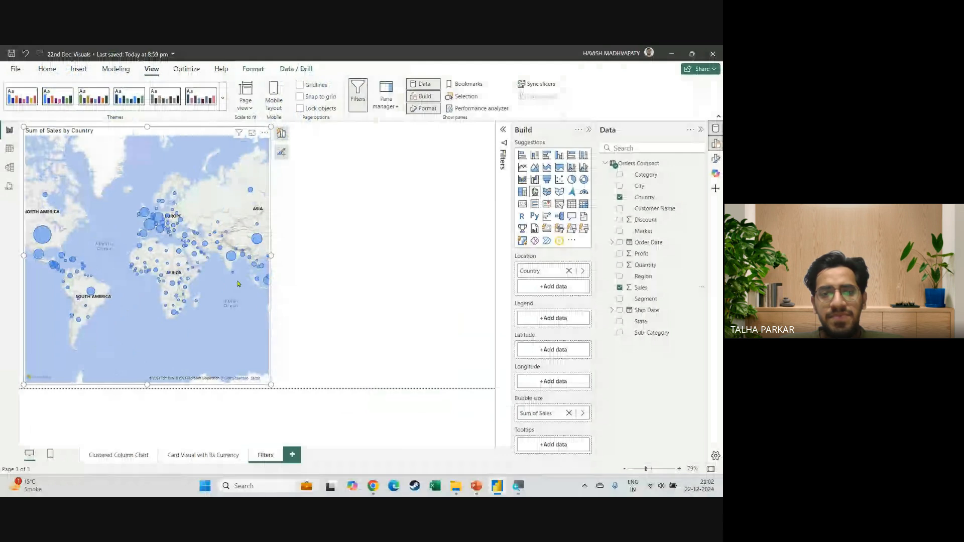
pyautogui.moveTo(269, 255); pyautogui.dragTo(249, 256)
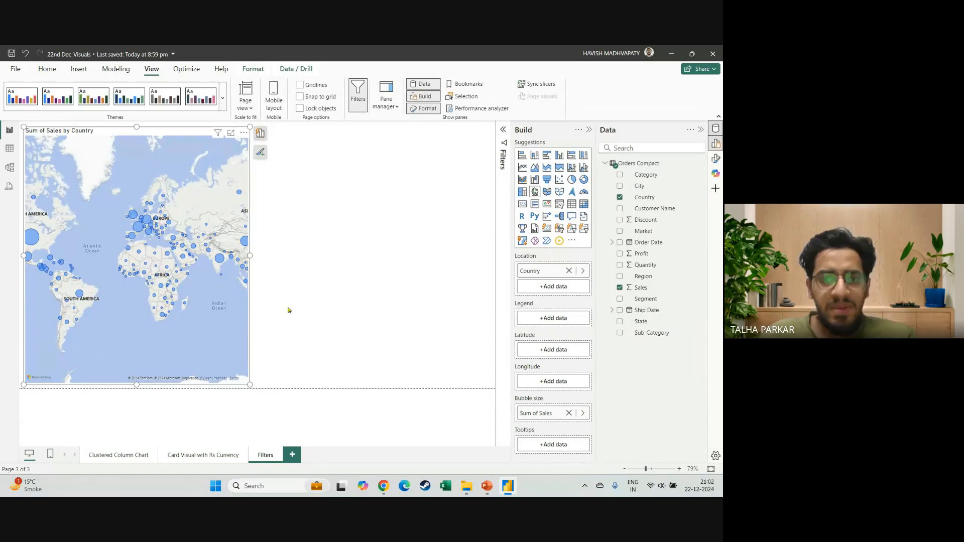
pyautogui.hotkey('alt', 'Tab')
pyautogui.hotkey('alt', 'Tab')
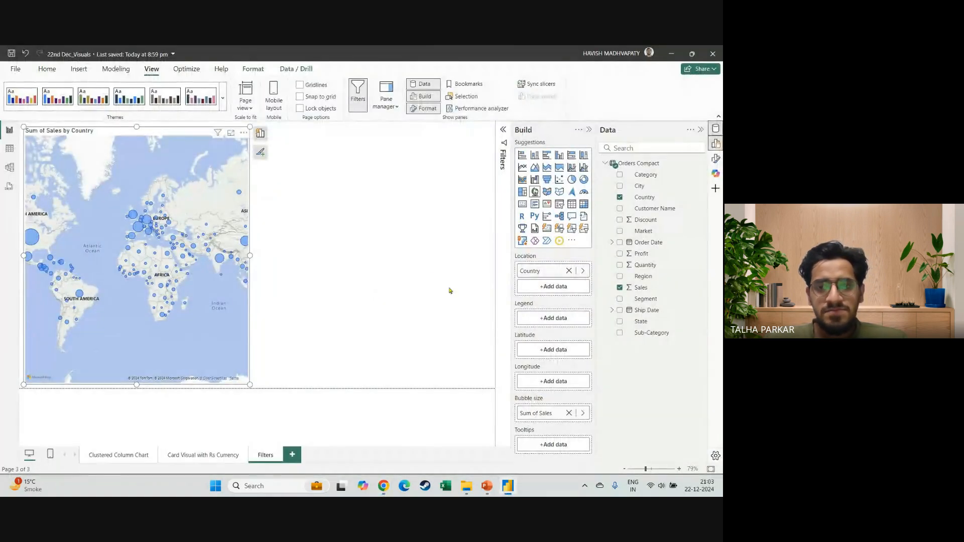
pyautogui.click(433, 280)
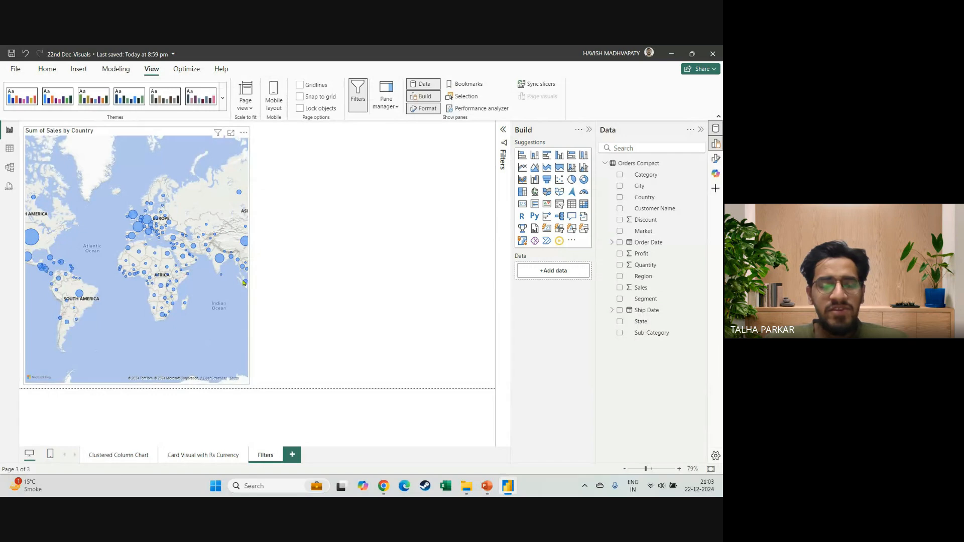
# Try converting the Sales by Country map to a clustered bar chart, undo the conversion and deselect the visual.
pyautogui.click(243, 282)
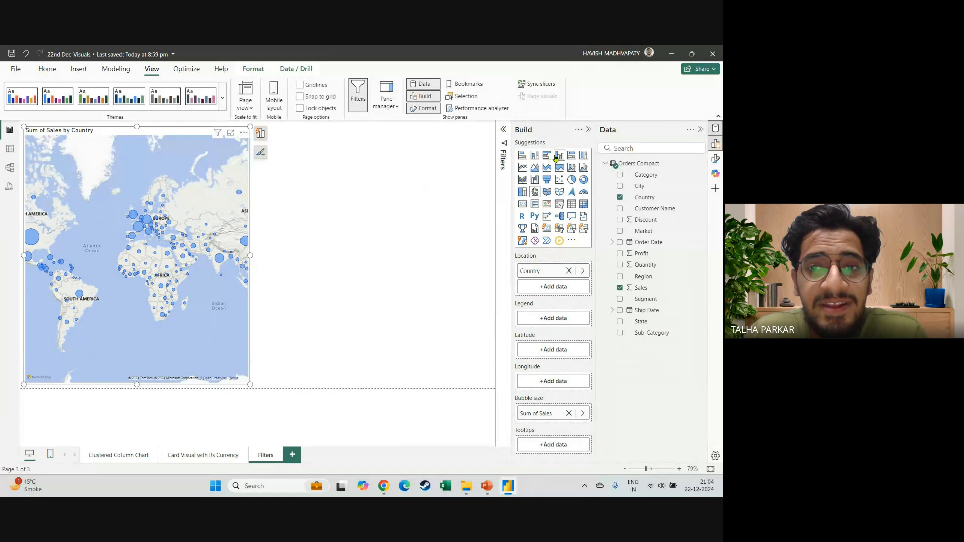
pyautogui.click(547, 156)
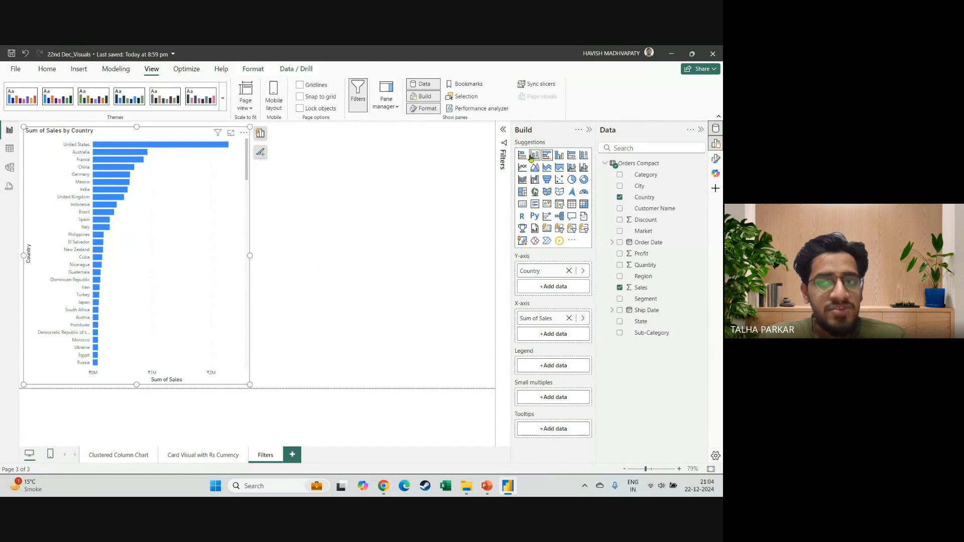
pyautogui.hotkey('ctrl', 'z')
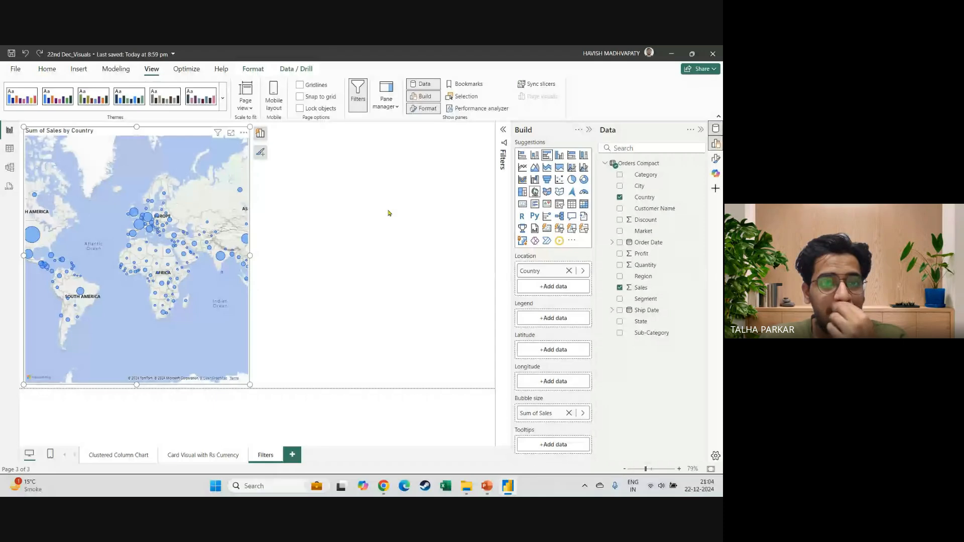
pyautogui.click(388, 213)
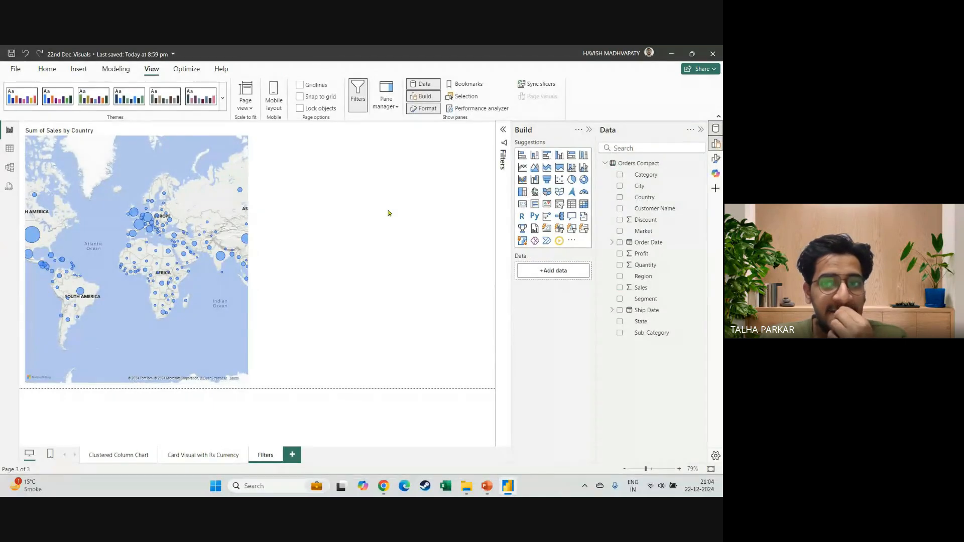
# Add a clustered bar chart beside the map with Sub-Category on the Y-axis and Sales on the X-axis, and inspect its bar tooltips.
pyautogui.click(547, 155)
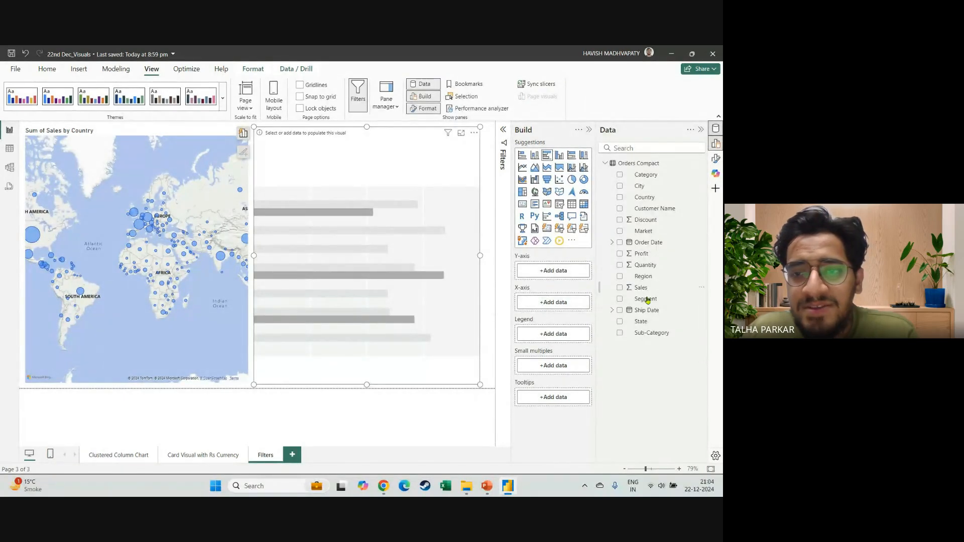
pyautogui.moveTo(663, 337); pyautogui.dragTo(555, 274)
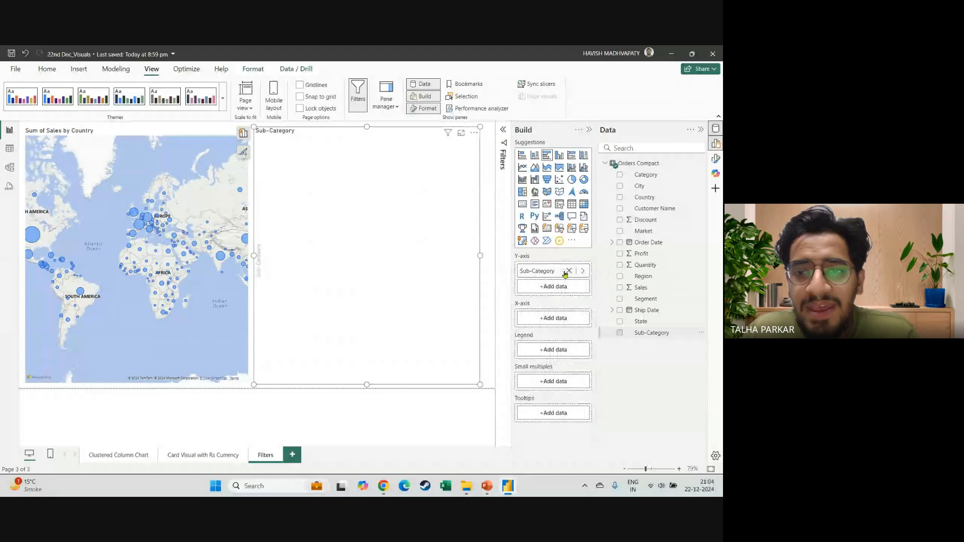
pyautogui.moveTo(641, 286); pyautogui.dragTo(566, 319)
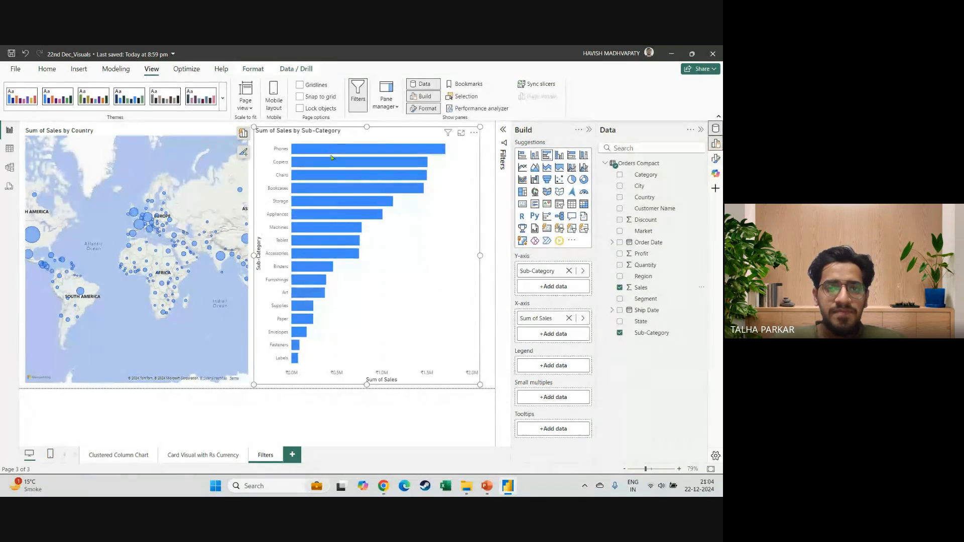
pyautogui.moveTo(316, 293)
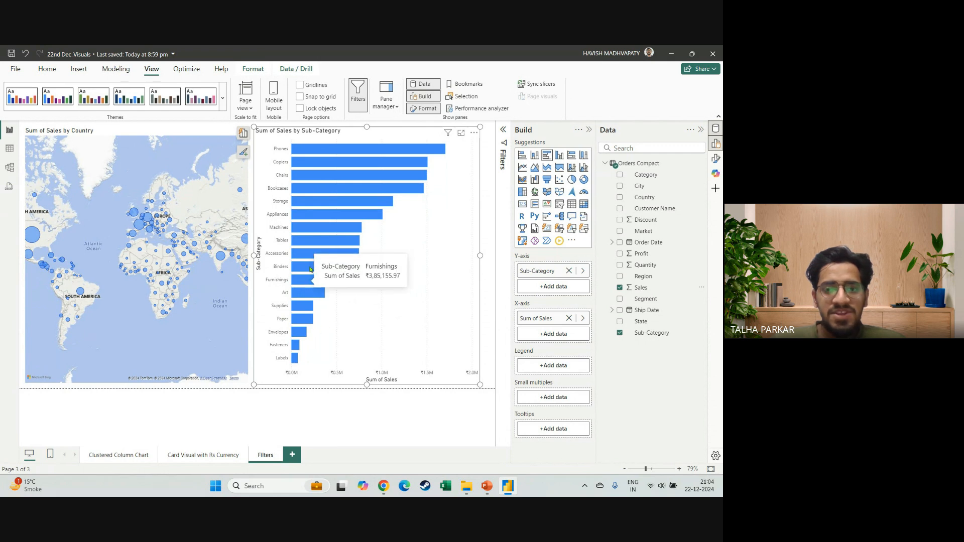
pyautogui.moveTo(310, 259)
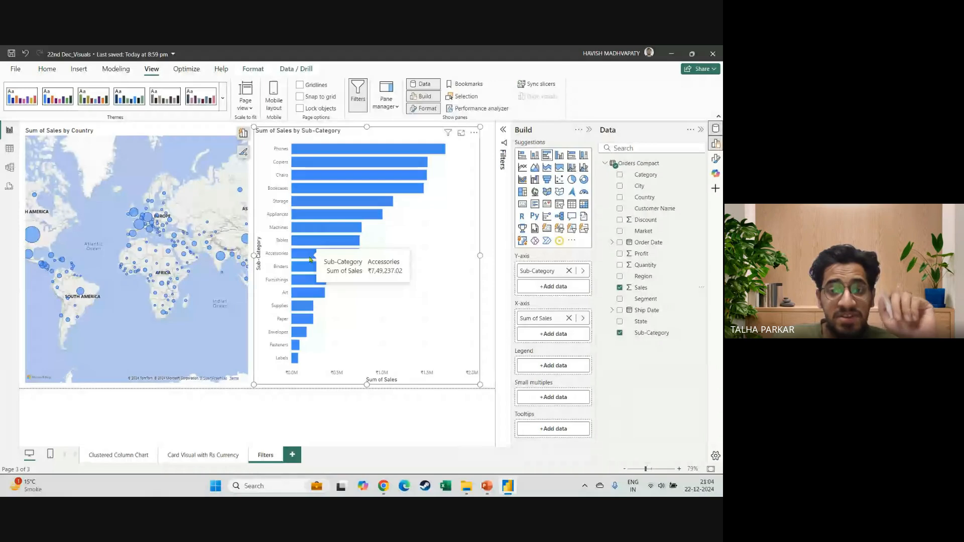
pyautogui.moveTo(323, 216)
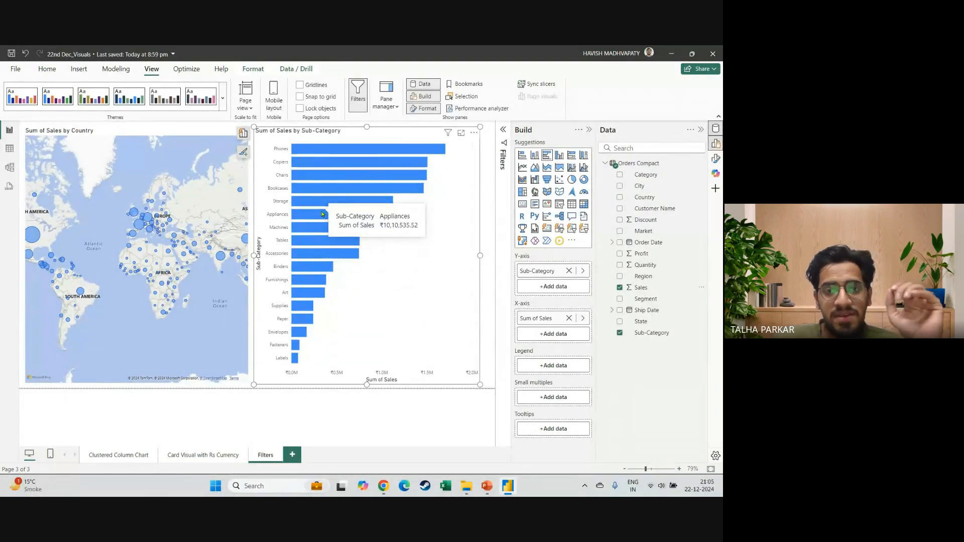
pyautogui.moveTo(170, 240)
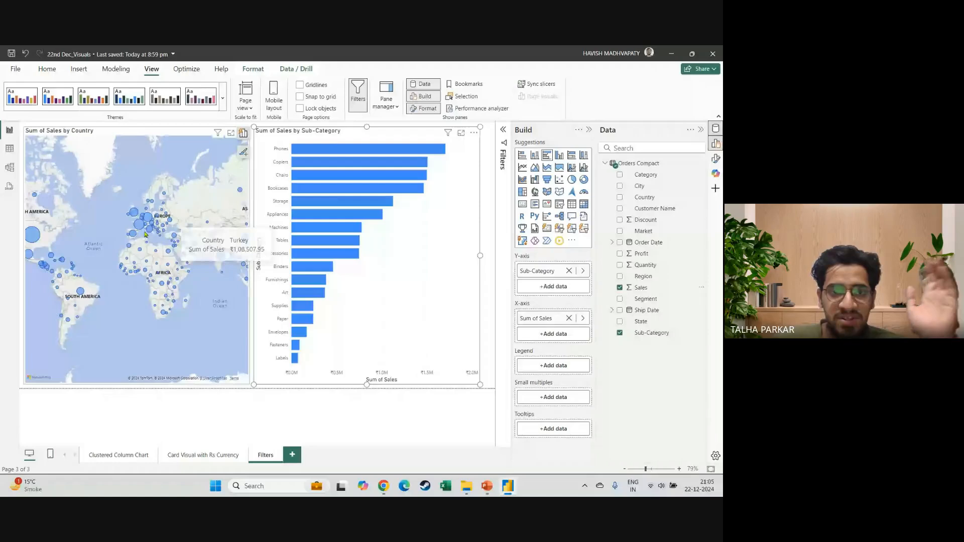
pyautogui.moveTo(141, 228)
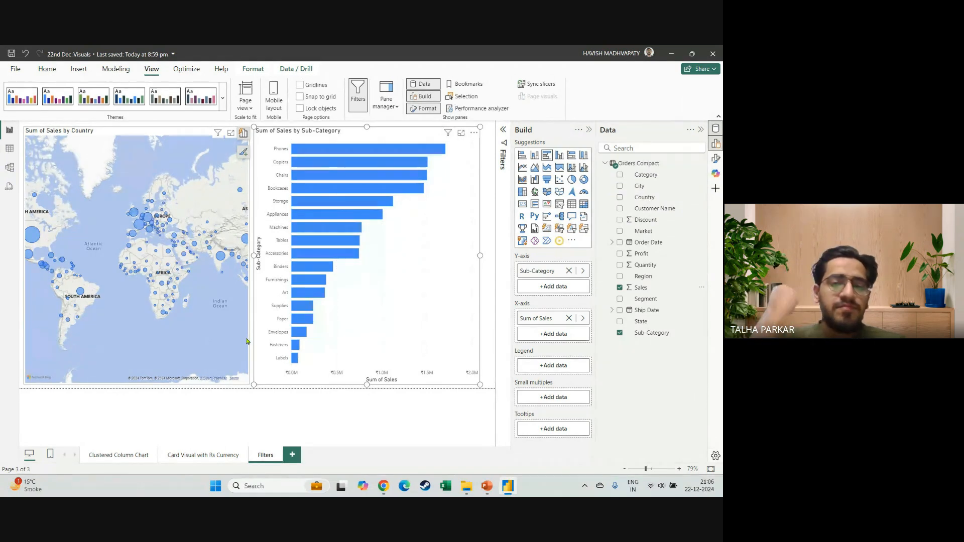
pyautogui.hotkey('alt', 'Tab')
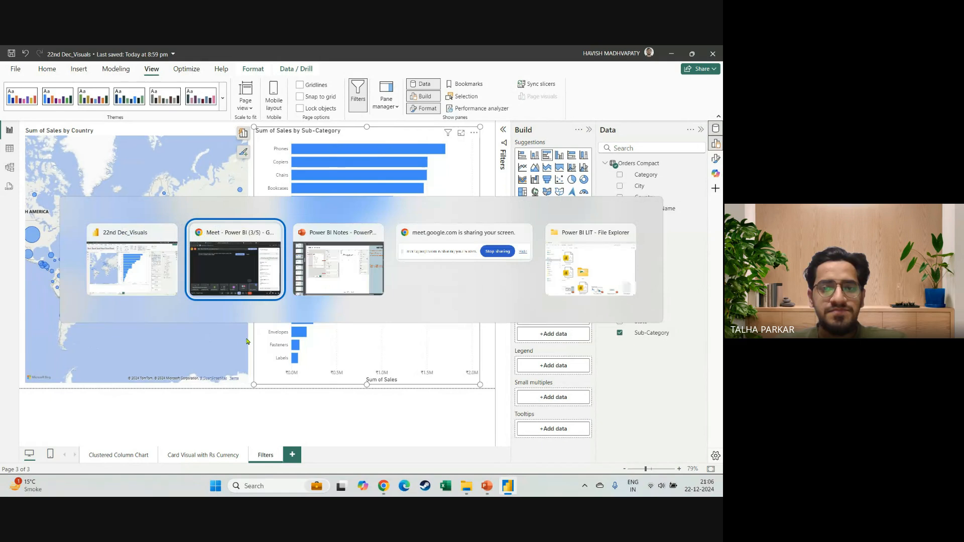
pyautogui.hotkey('alt', 'Tab')
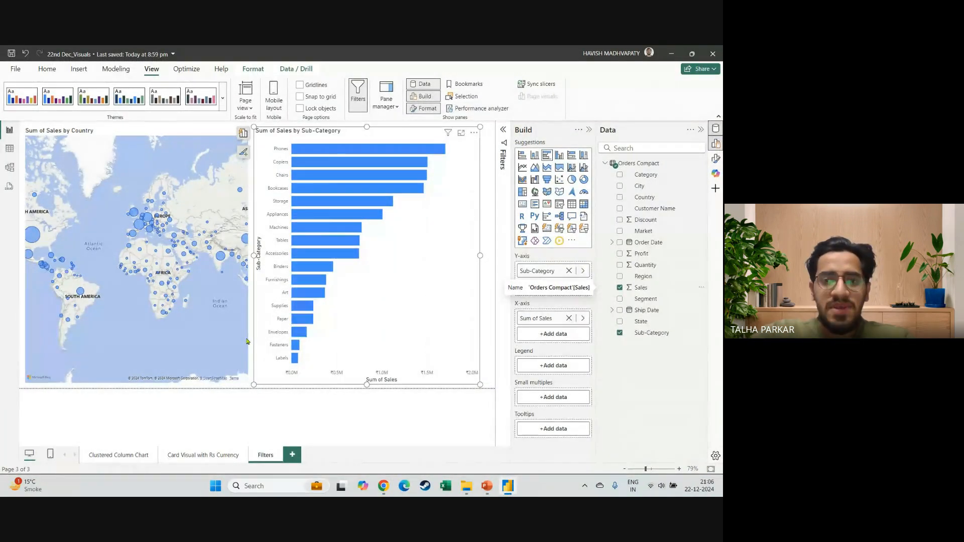
pyautogui.hotkey('alt', 'Tab')
pyautogui.hotkey('alt', 'Tab')
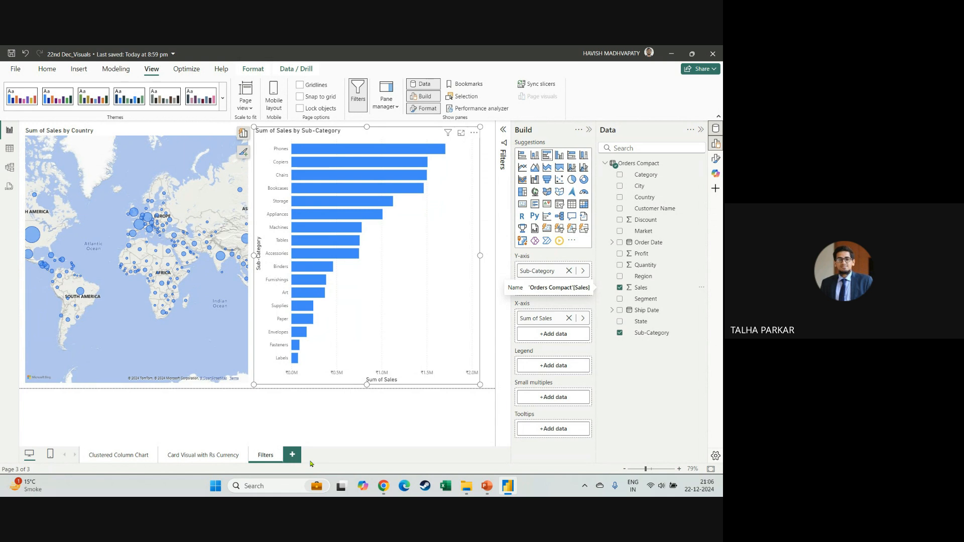
pyautogui.hotkey('alt', 'Tab')
pyautogui.click(306, 458)
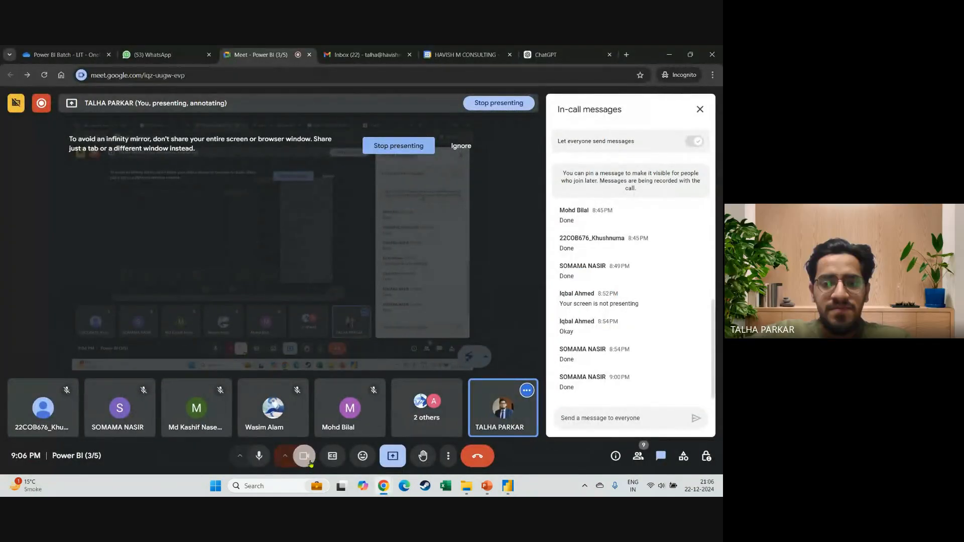
pyautogui.hotkey('alt', 'Tab')
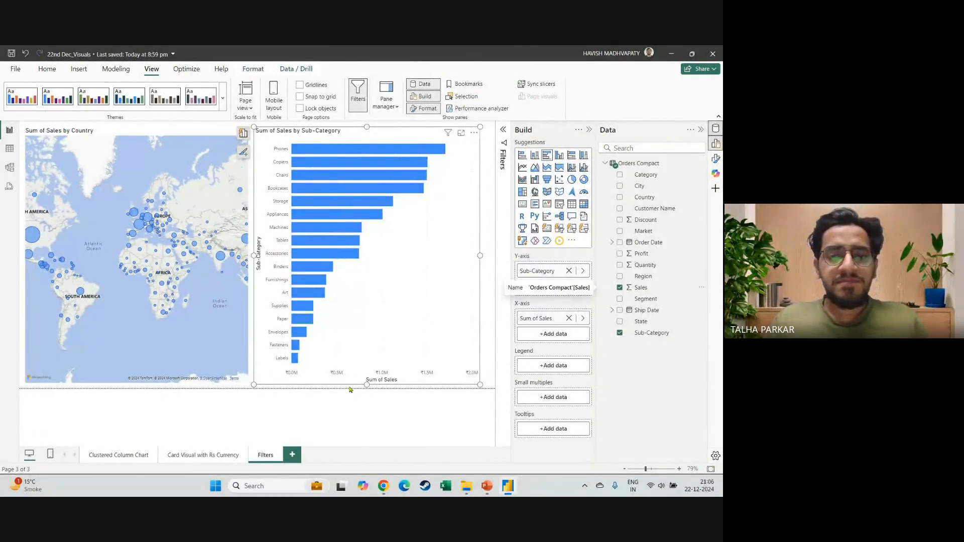
# Deselect the bar chart, collapse the Build and Data panes and expand the Filters pane.
pyautogui.click(350, 389)
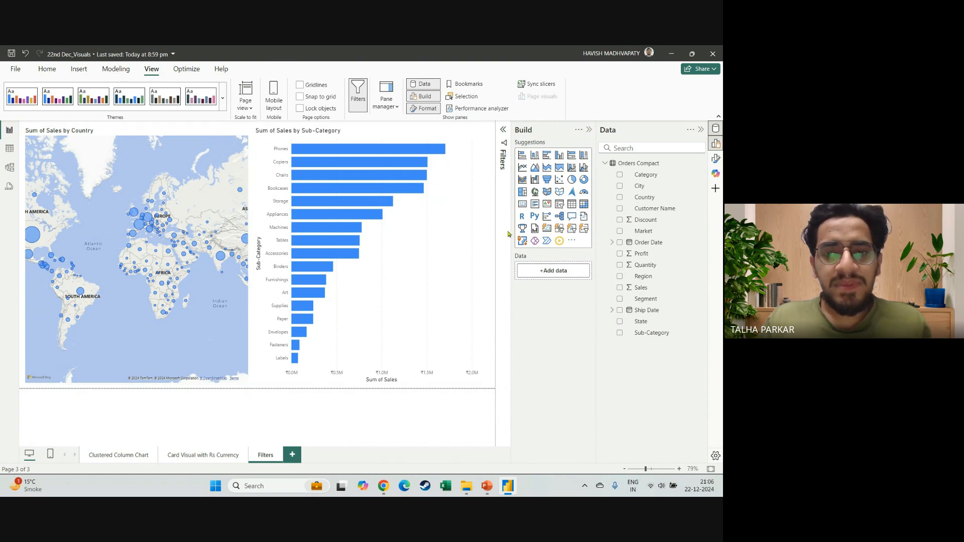
pyautogui.click(588, 130)
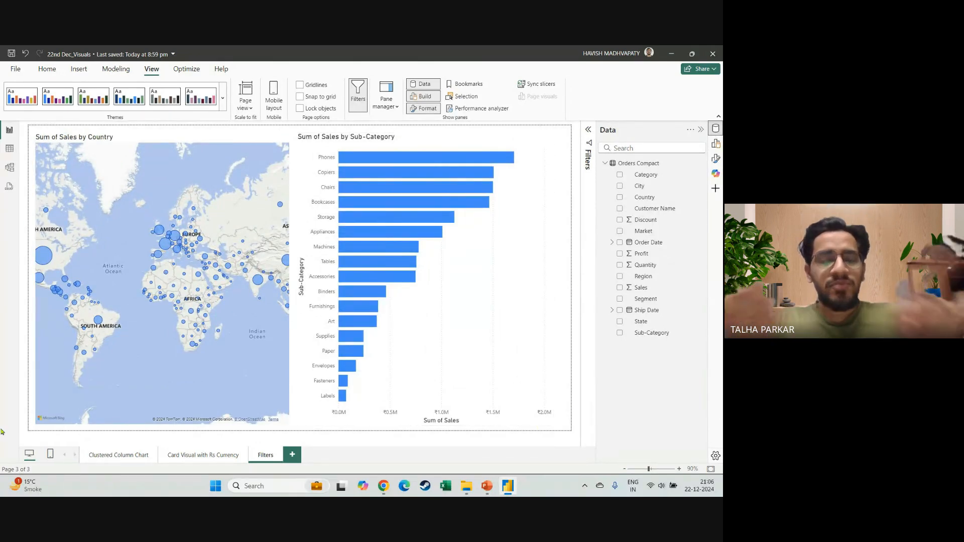
pyautogui.click(699, 131)
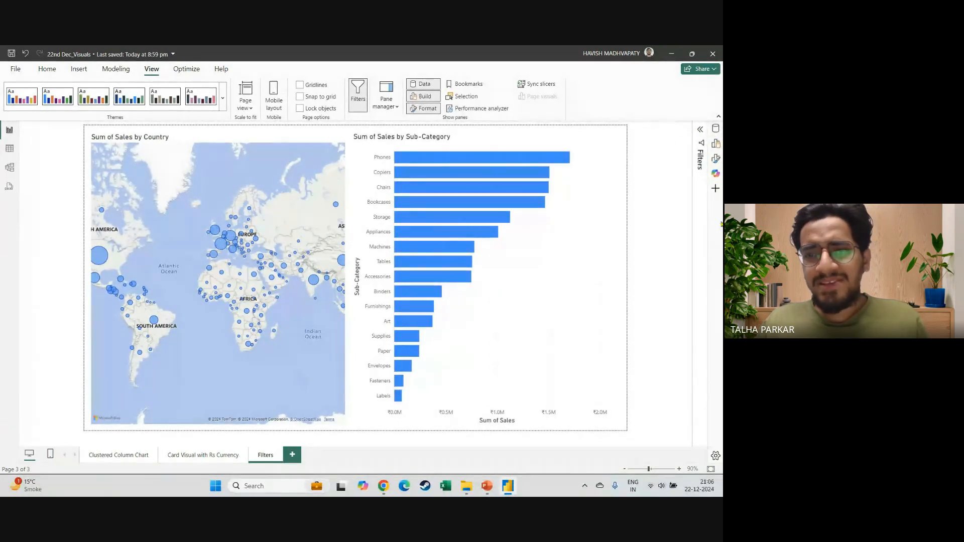
pyautogui.click(700, 131)
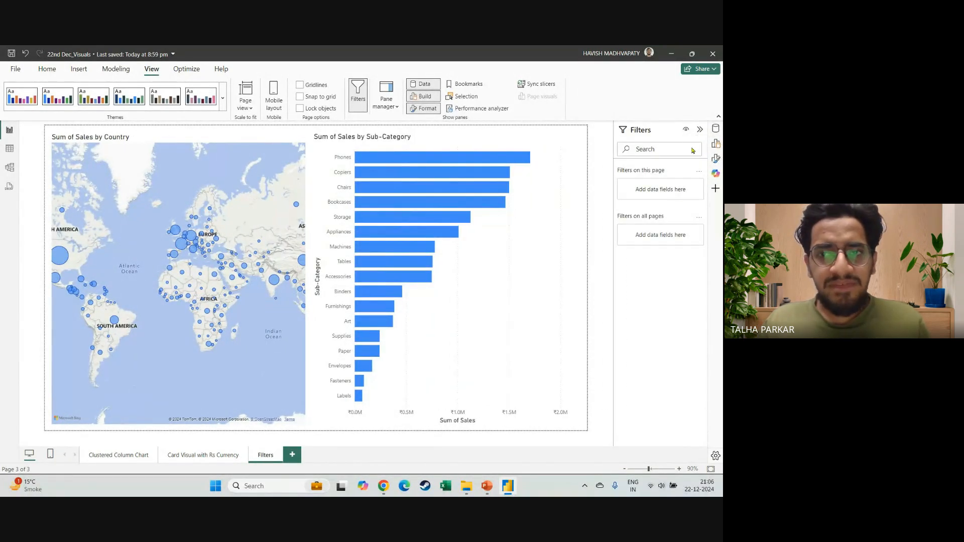
pyautogui.click(700, 130)
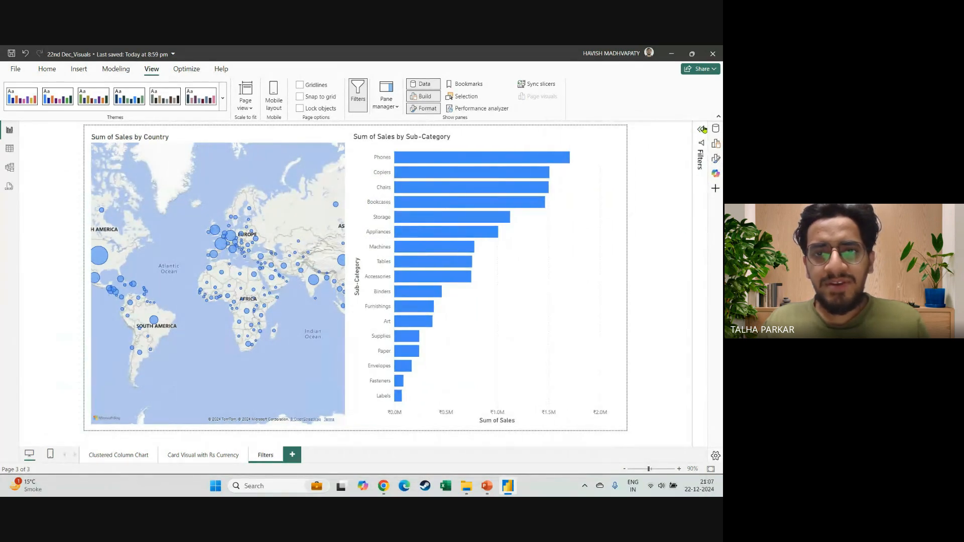
pyautogui.click(701, 131)
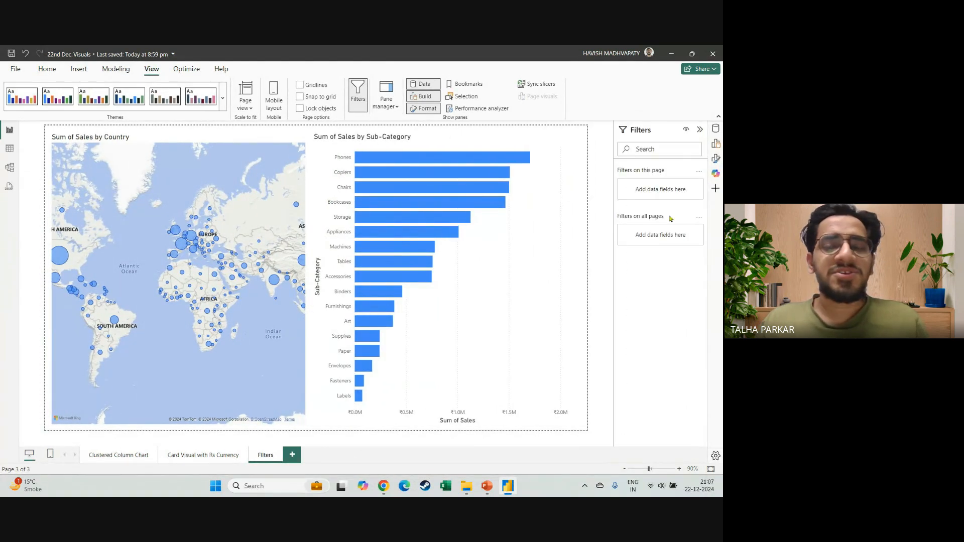
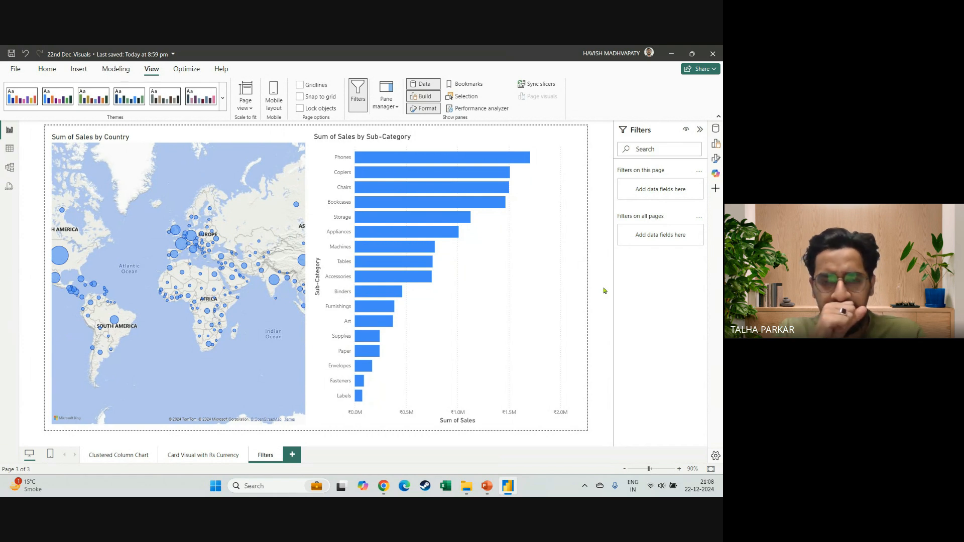
# Switch to the Google Meet call, review the full participant list, close it and return to Power BI Desktop.
pyautogui.hotkey('alt', 'Tab')
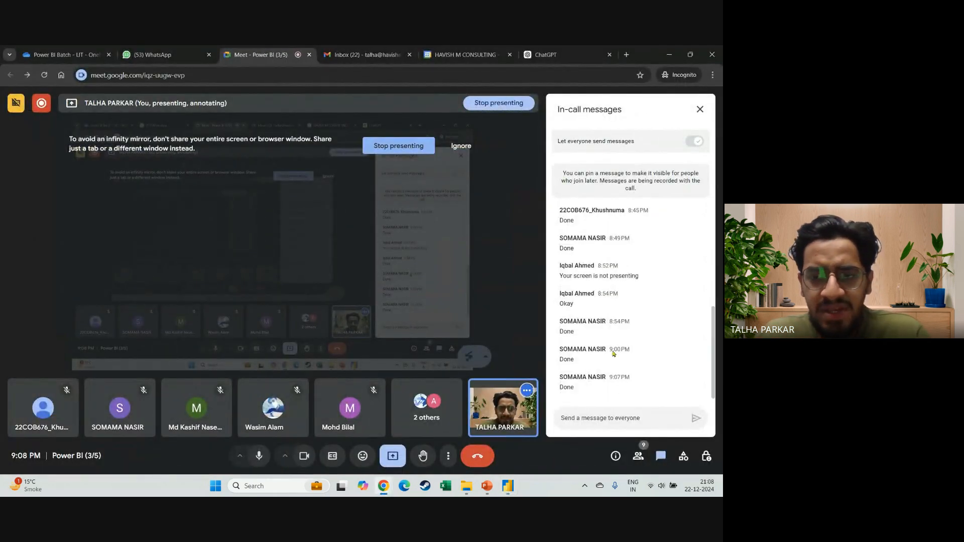
pyautogui.click(637, 461)
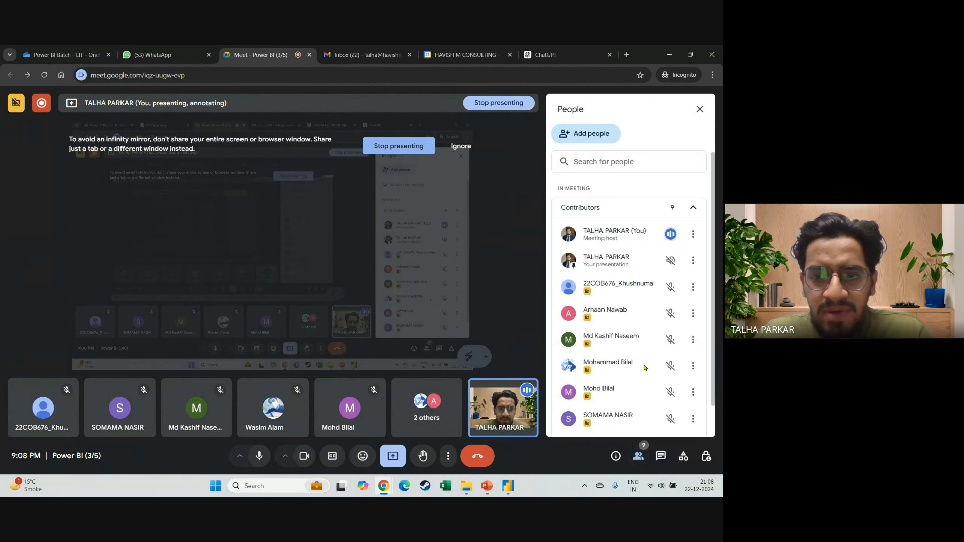
pyautogui.scroll(-1, 646, 368)
pyautogui.click(698, 112)
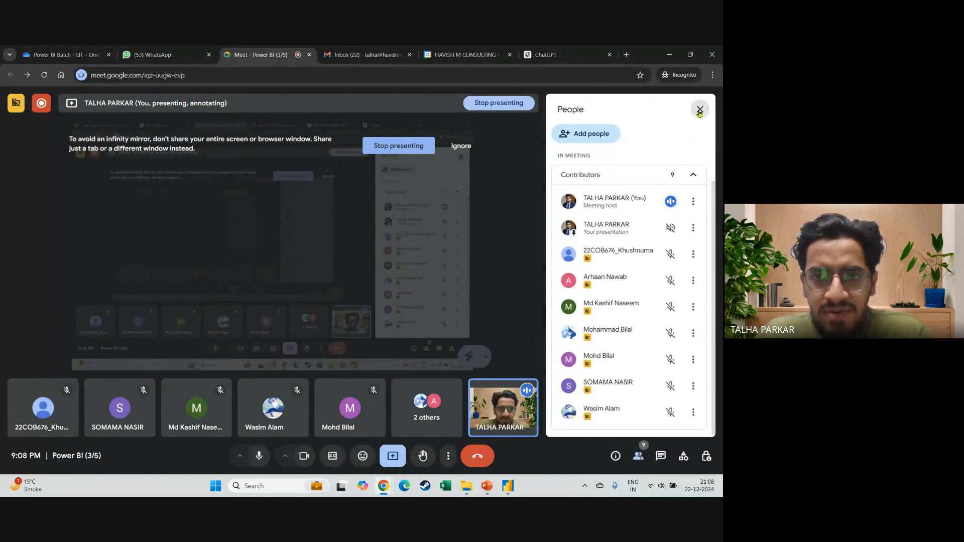
pyautogui.hotkey('alt', 'Tab')
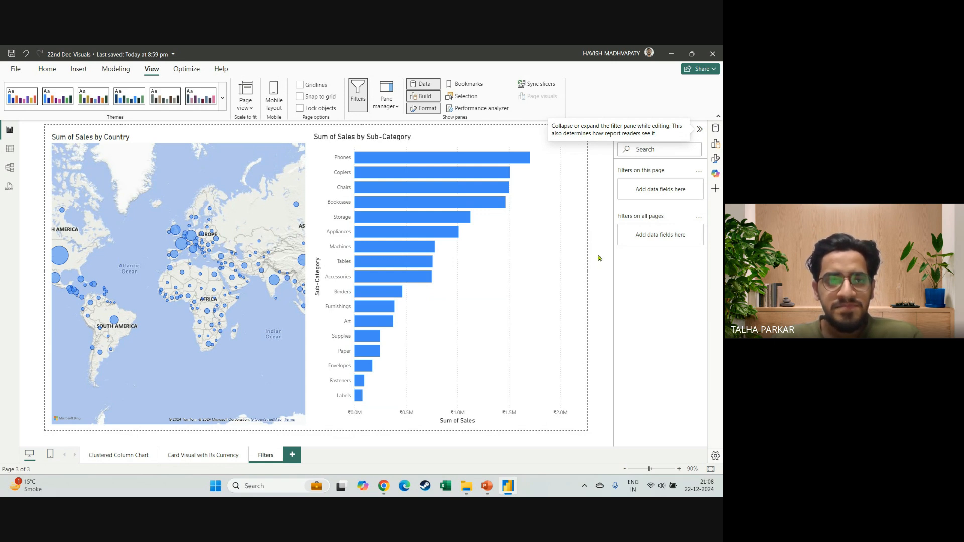
# Check the in-call messages in Google Meet and return to Power BI Desktop.
pyautogui.hotkey('alt', 'Tab')
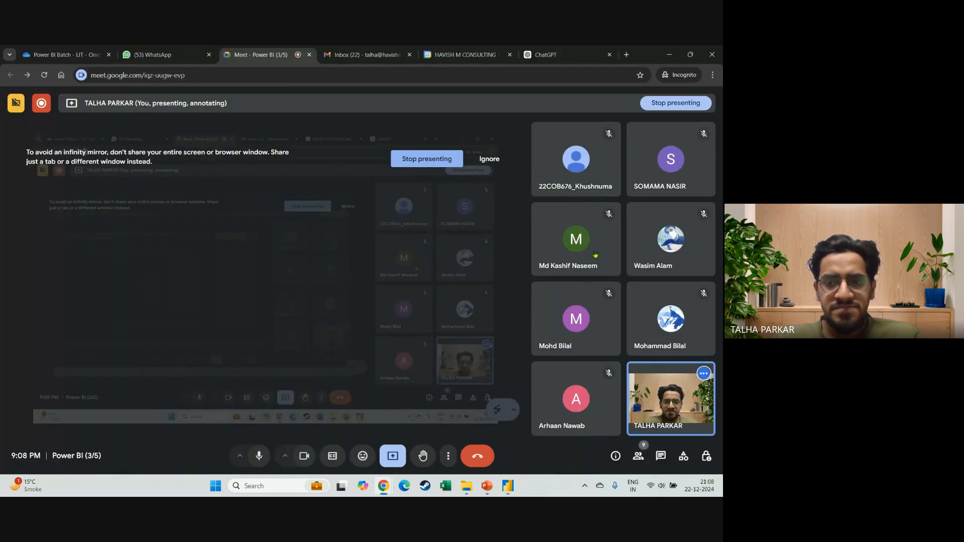
pyautogui.click(661, 455)
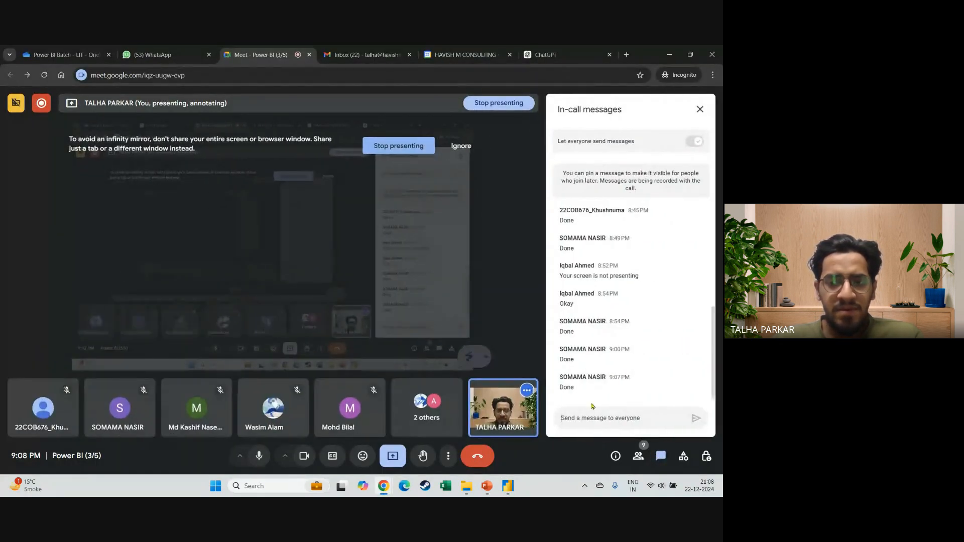
pyautogui.hotkey('alt', 'Tab')
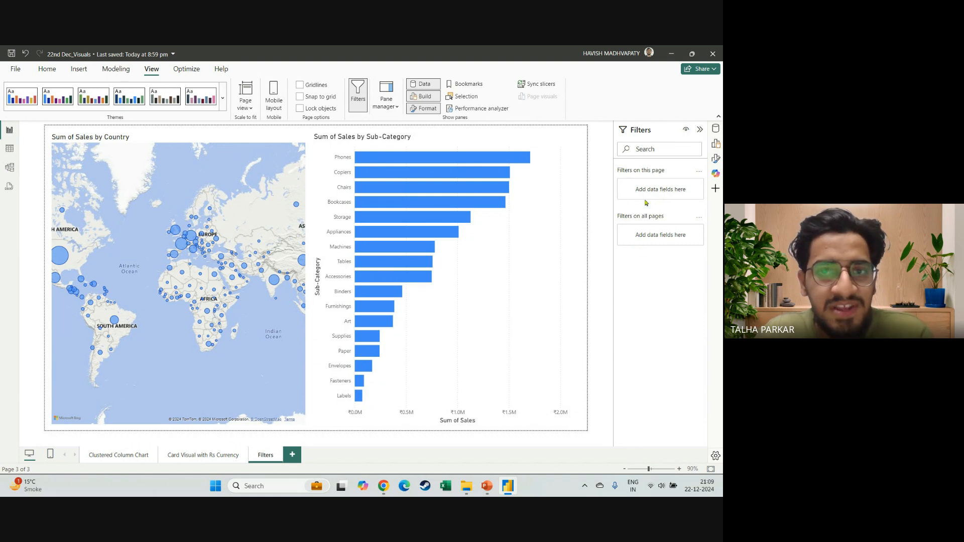
# View the Sub-Category chart's filters, select the Sales by Country map and apply a visual-level basic Country filter for India.
pyautogui.click(557, 248)
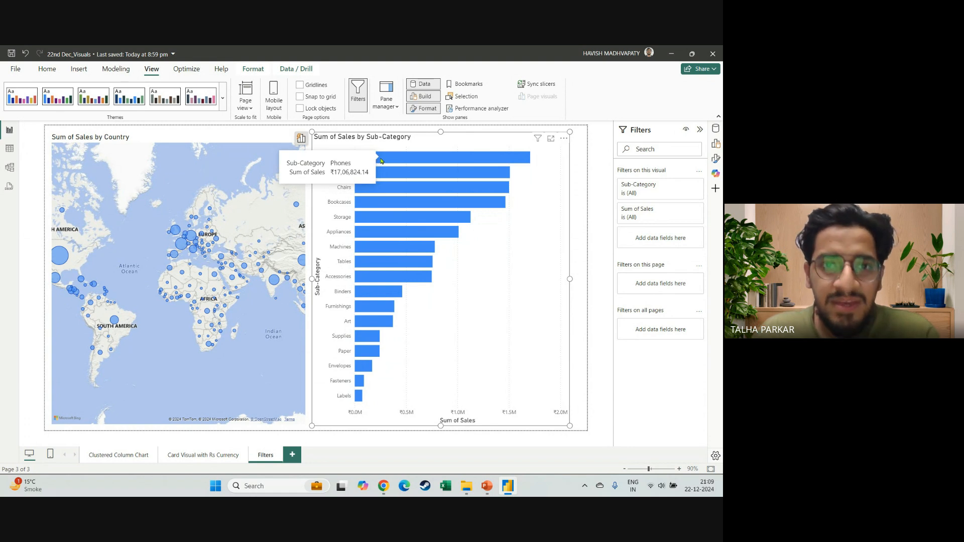
pyautogui.click(258, 140)
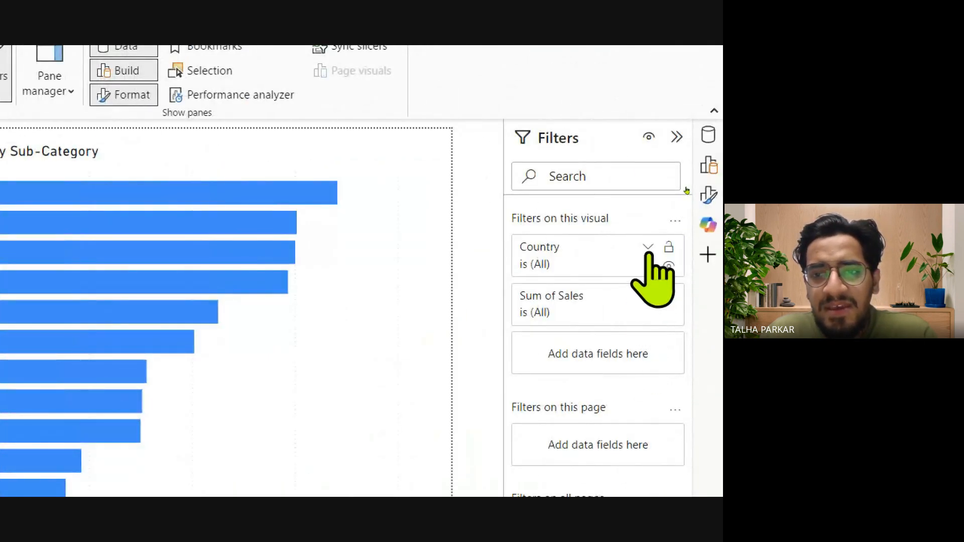
pyautogui.click(648, 248)
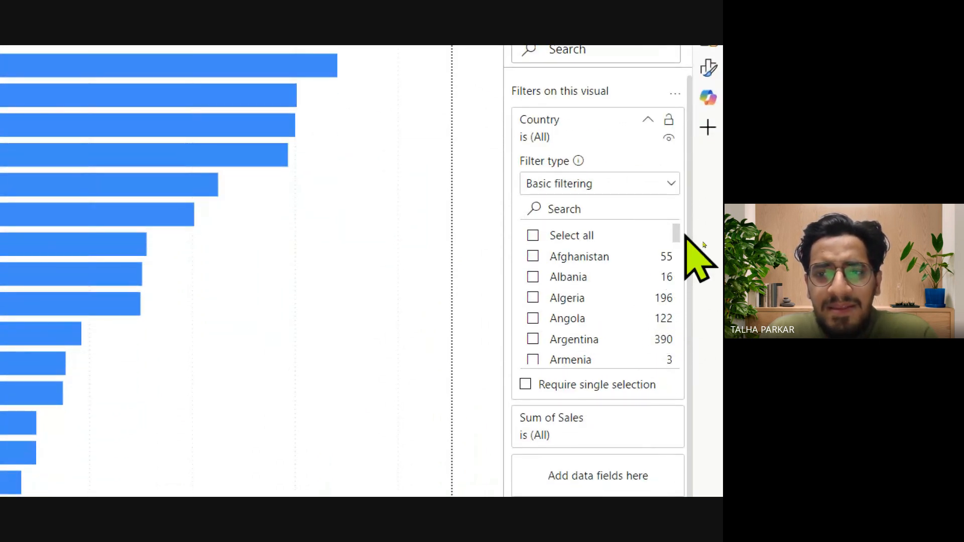
pyautogui.click(635, 206)
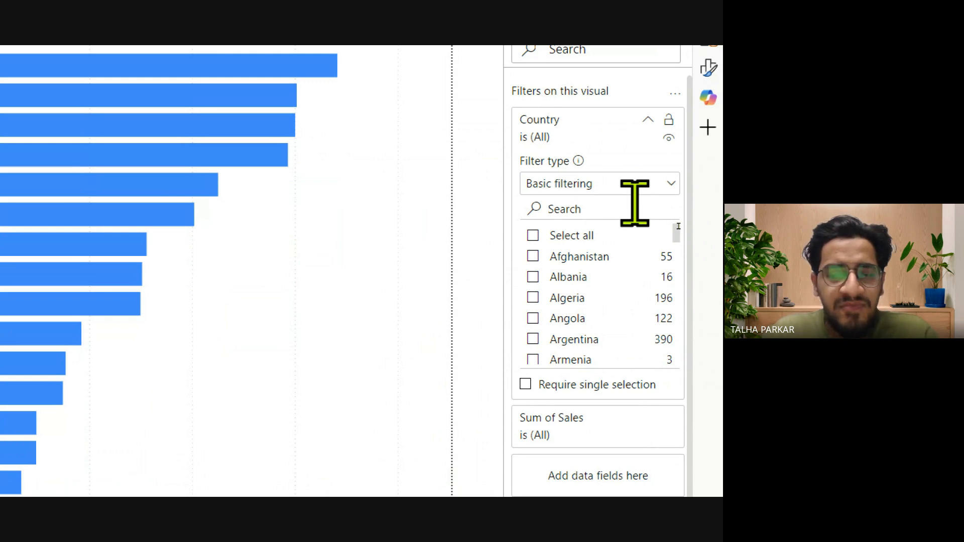
pyautogui.write('ind')
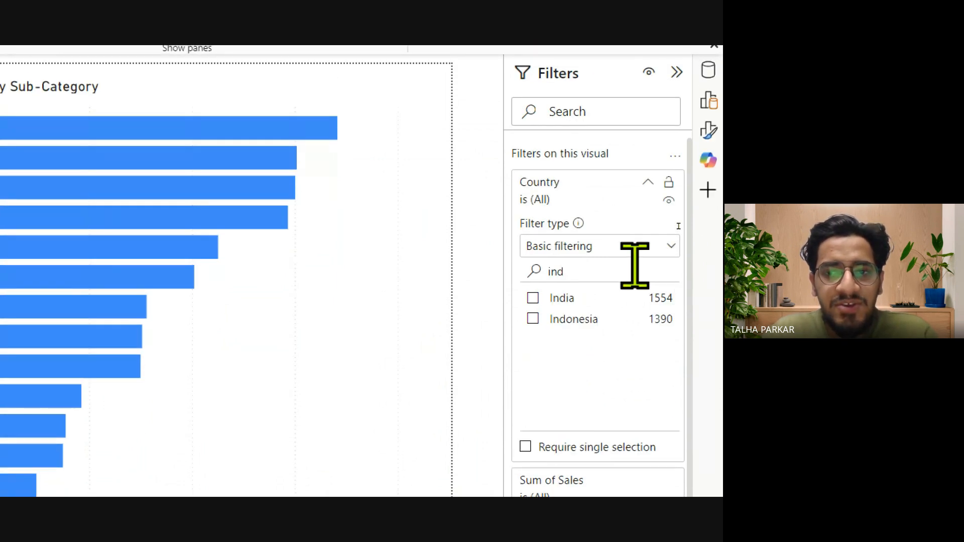
pyautogui.click(532, 298)
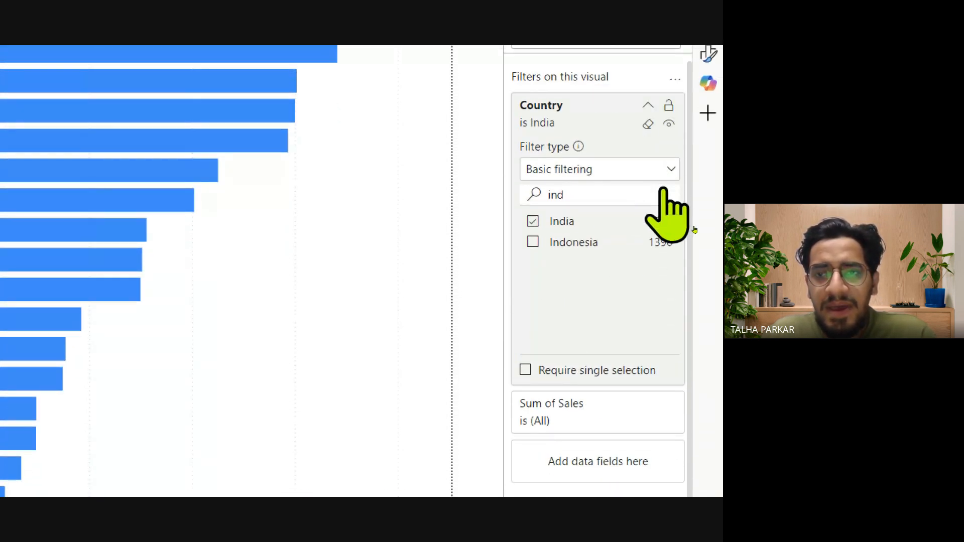
# Try adding Indonesia to the map's Country filter and restrict it to India again.
pyautogui.scroll(-1, 655, 276)
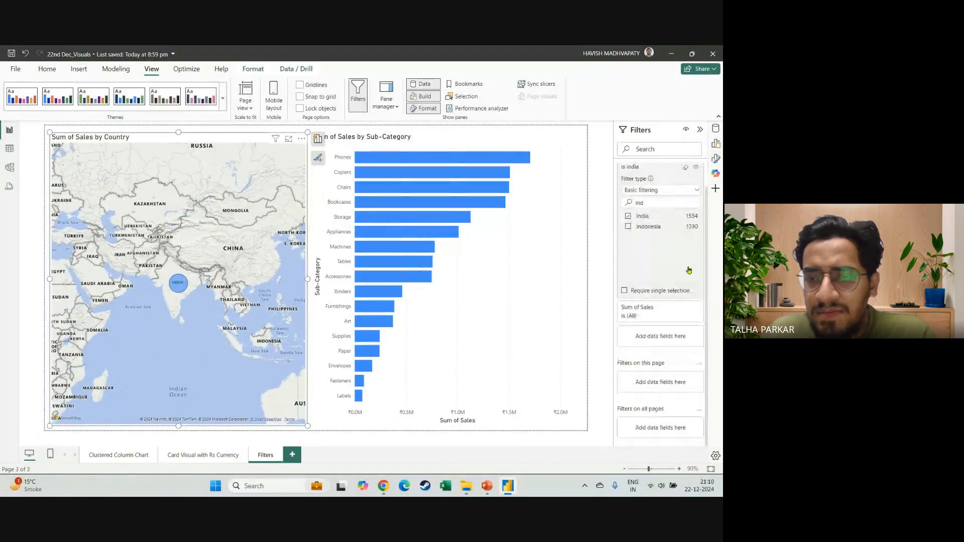
pyautogui.scroll(1, 655, 276)
pyautogui.scroll(1, 689, 270)
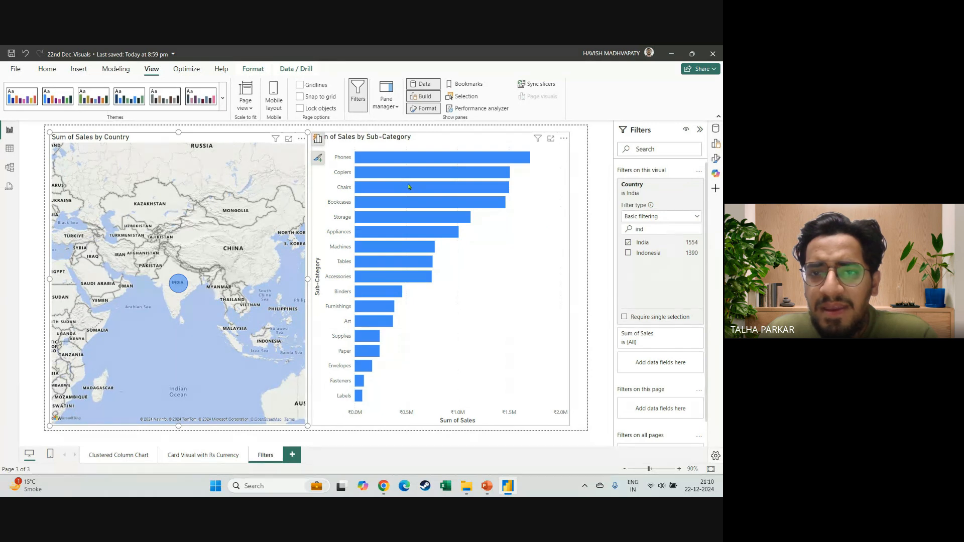
pyautogui.click(627, 253)
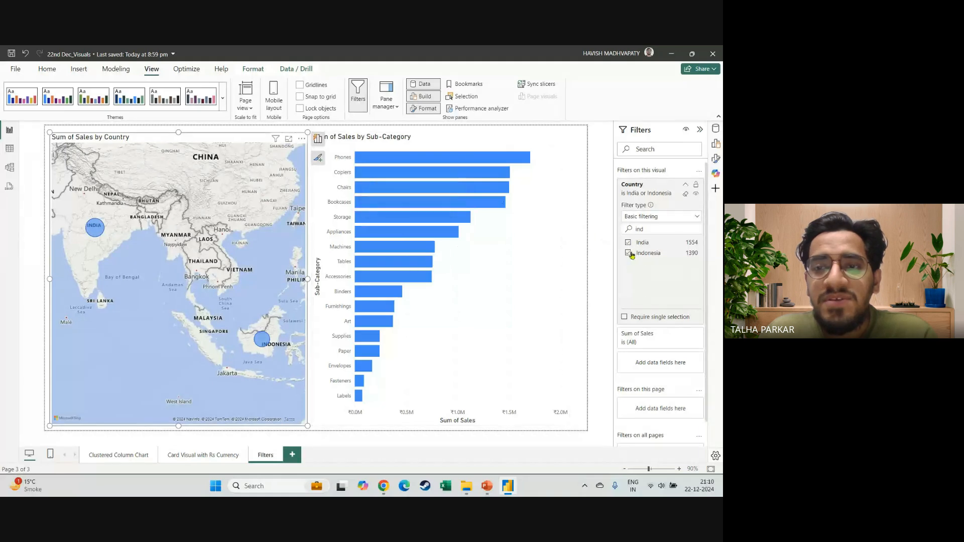
pyautogui.click(628, 253)
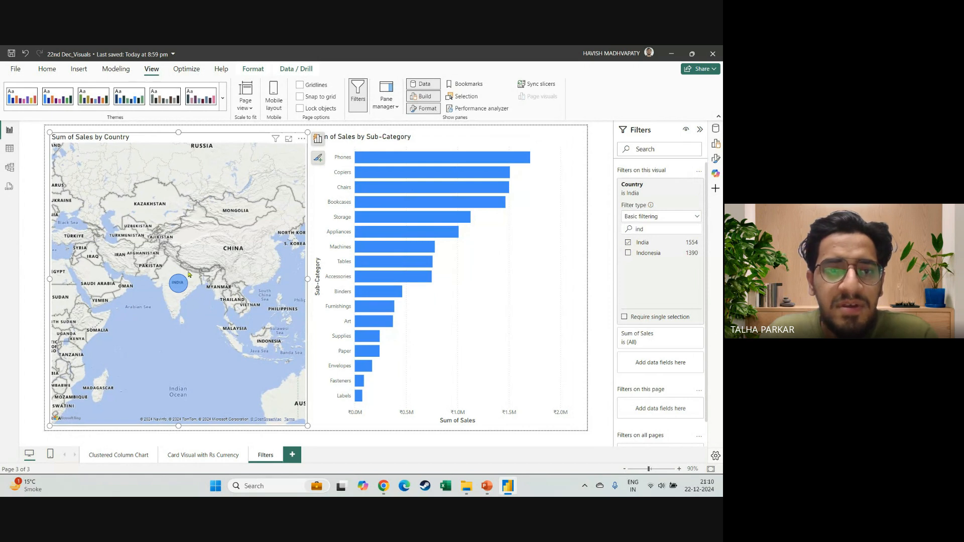
# Show the Build and Data panes, add State beneath Country in the map's Location and select the India bubble.
pyautogui.click(715, 143)
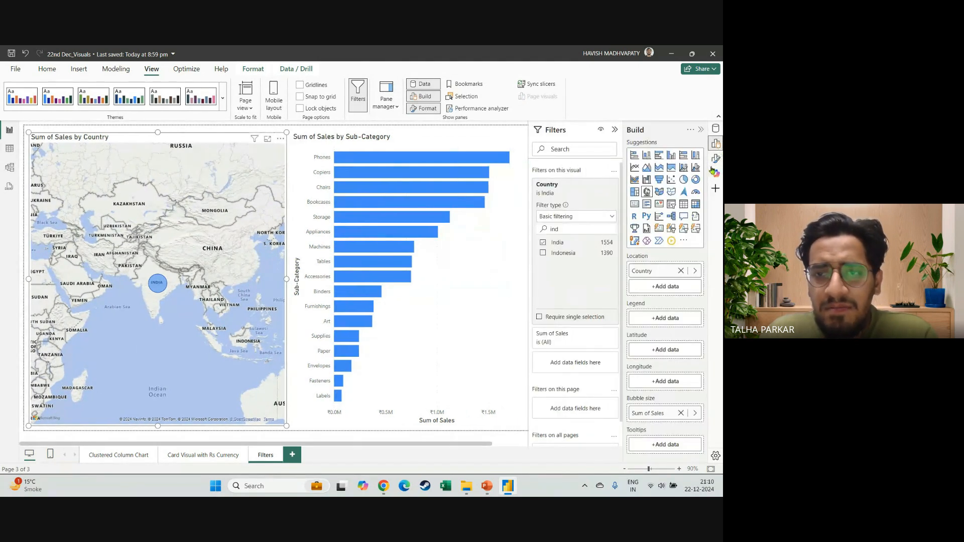
pyautogui.click(716, 130)
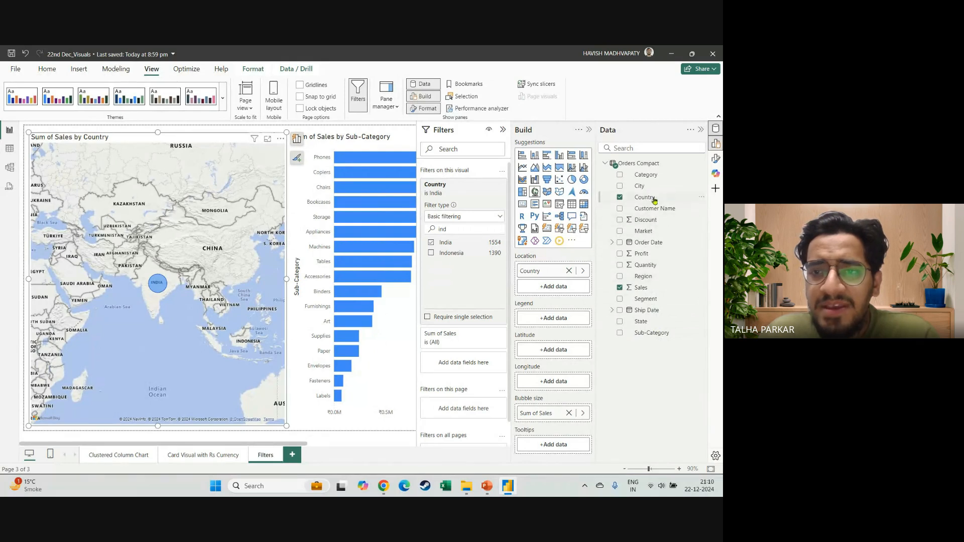
pyautogui.moveTo(653, 325); pyautogui.dragTo(556, 293)
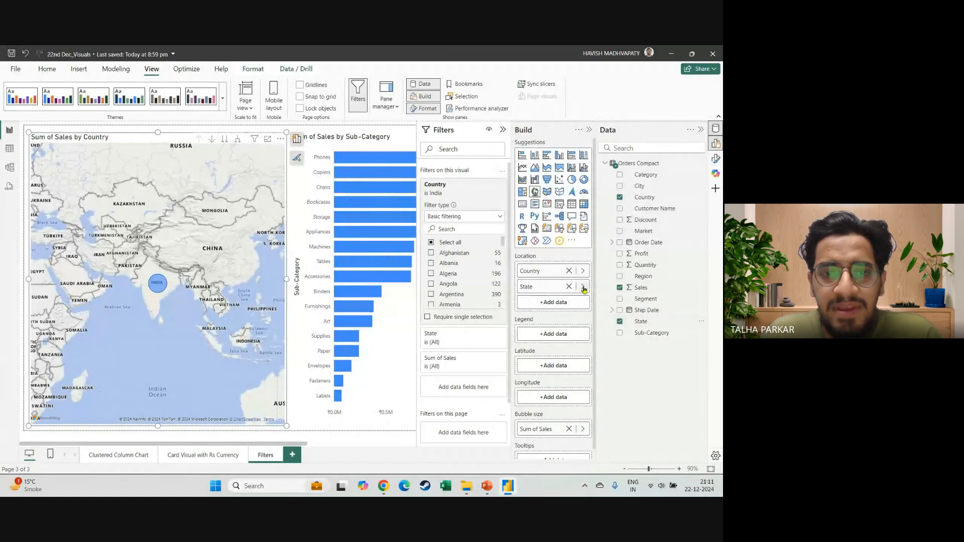
pyautogui.click(153, 287)
pyautogui.click(157, 287)
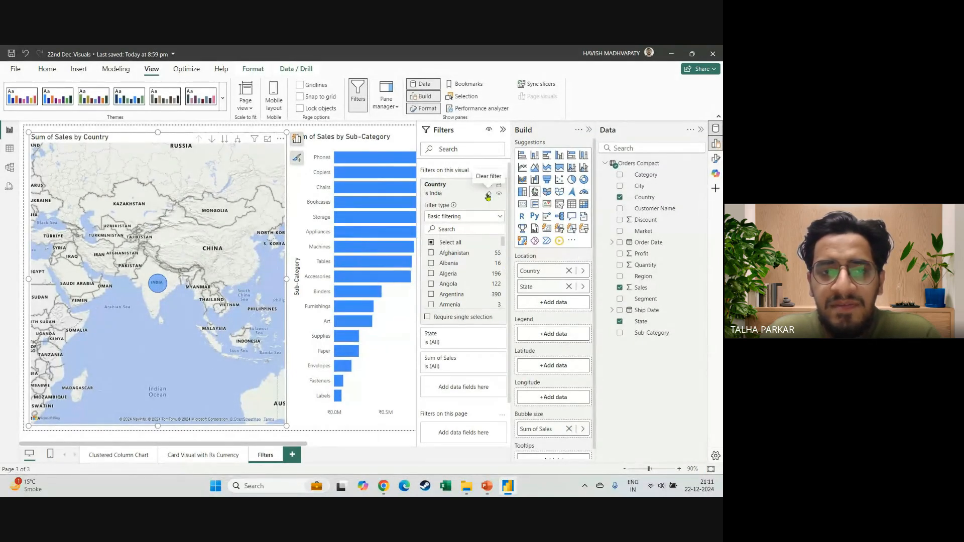
# Clear the map's Country filter and remove State from its fields.
pyautogui.click(489, 195)
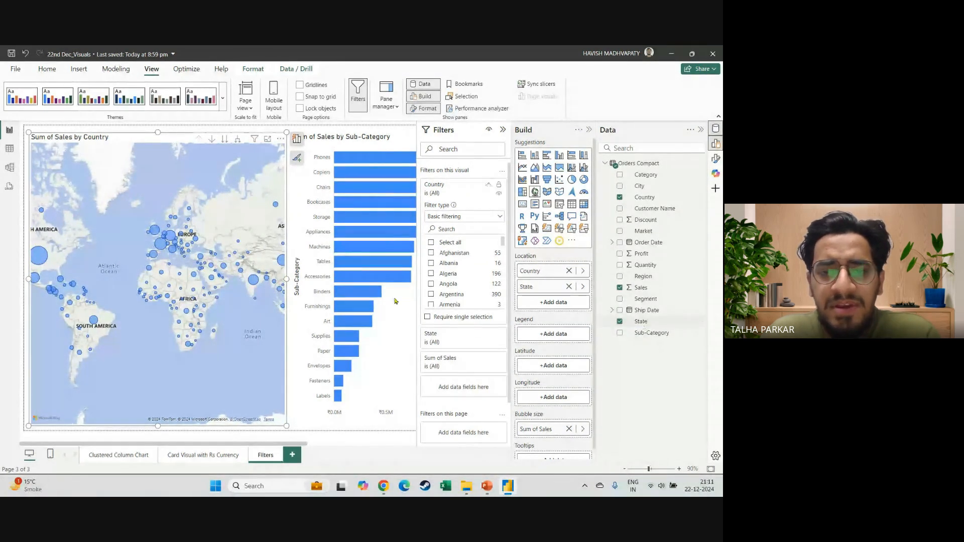
pyautogui.click(620, 322)
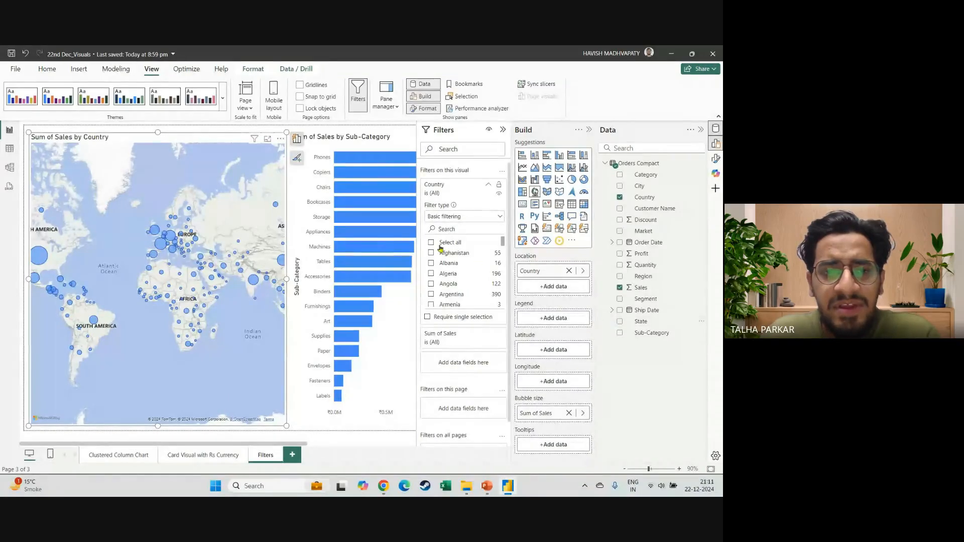
# Search the map's Country filter for "india" and filter the map to India.
pyautogui.click(473, 227)
pyautogui.write('india')
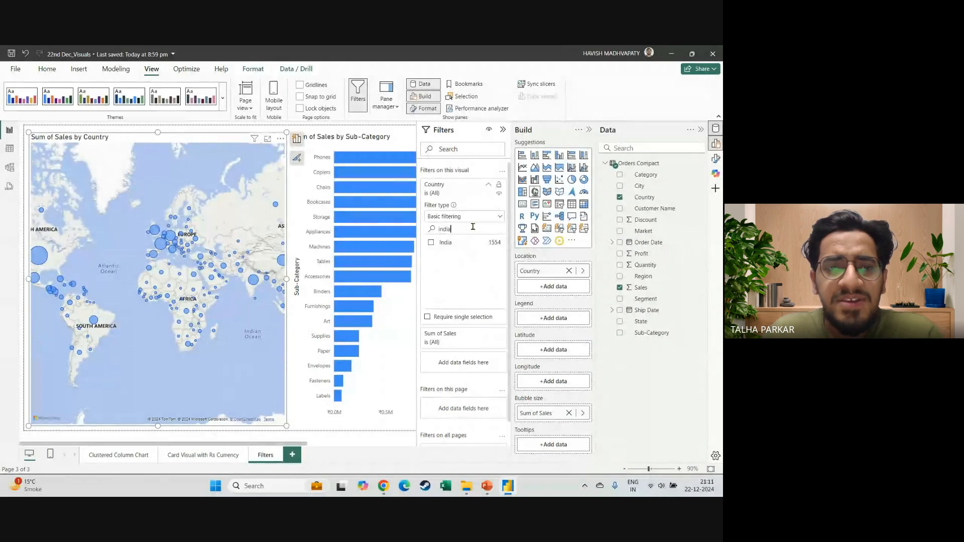
pyautogui.click(431, 242)
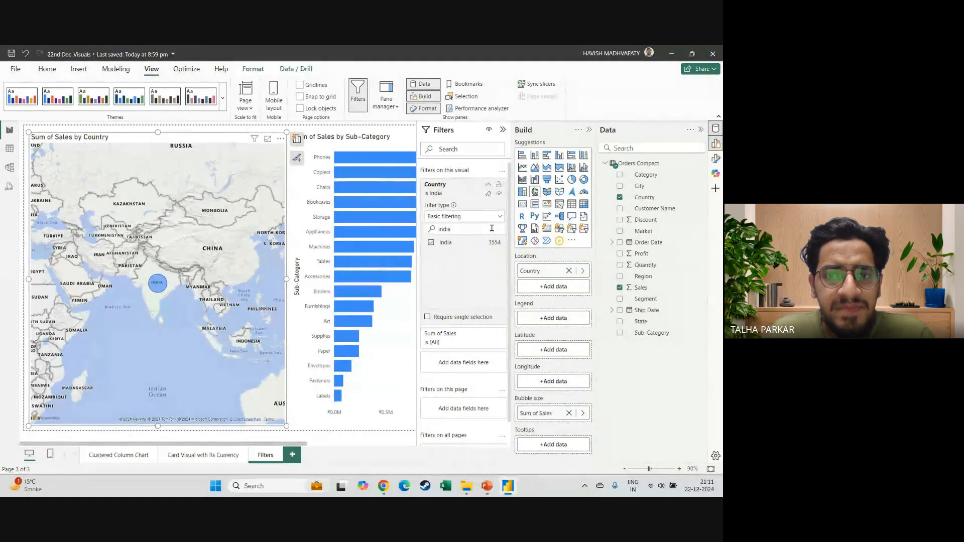
# Collapse the Build and Data panes, keep the Filters pane expanded and review its visual, page and all-pages sections.
pyautogui.click(502, 132)
pyautogui.moveTo(155, 288)
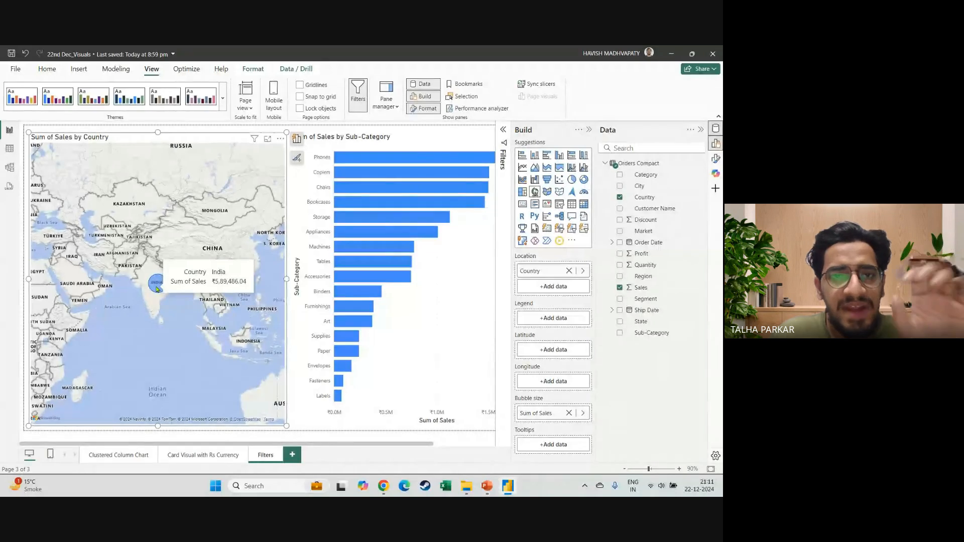
pyautogui.click(588, 129)
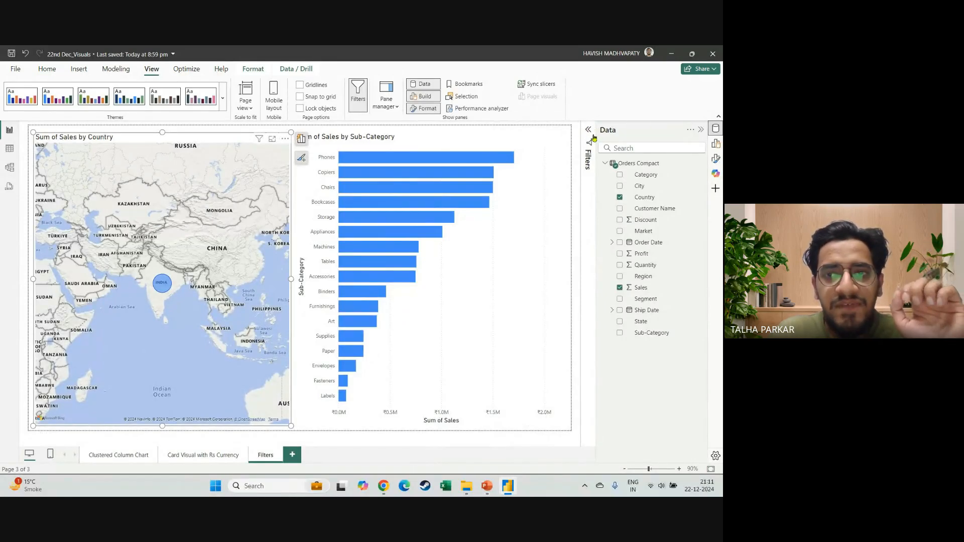
pyautogui.click(588, 129)
pyautogui.click(701, 132)
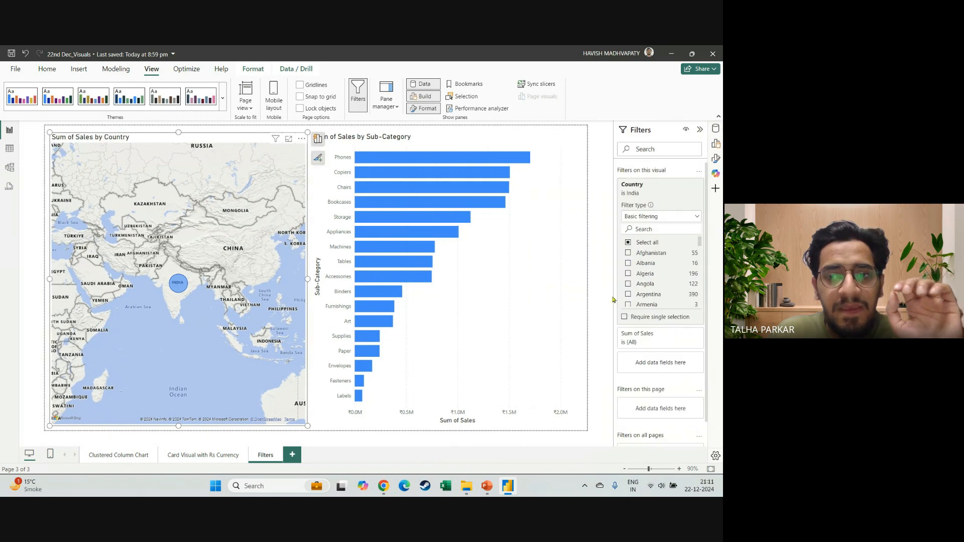
pyautogui.scroll(-1, 656, 387)
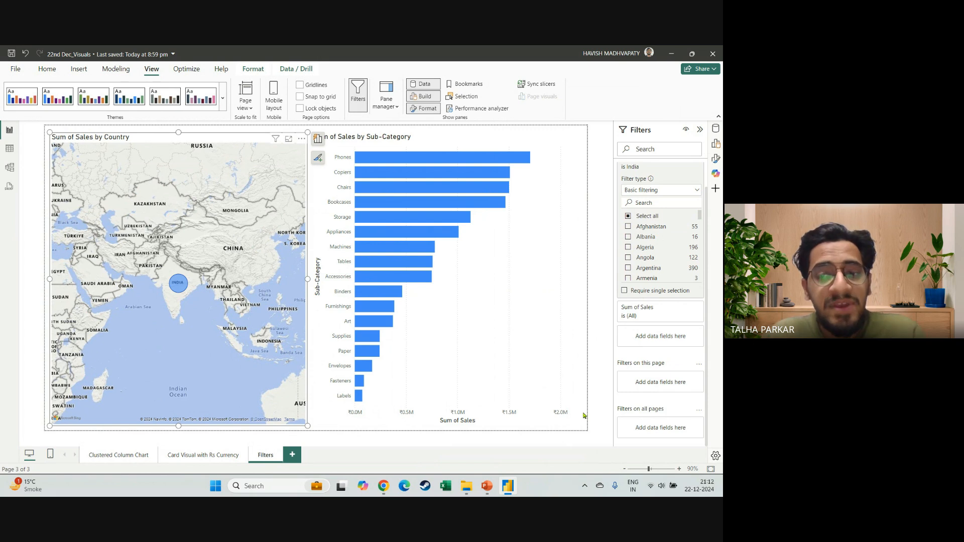
# Show the Data pane, clear the map's visual-level Country filter and collapse its filter card.
pyautogui.click(716, 128)
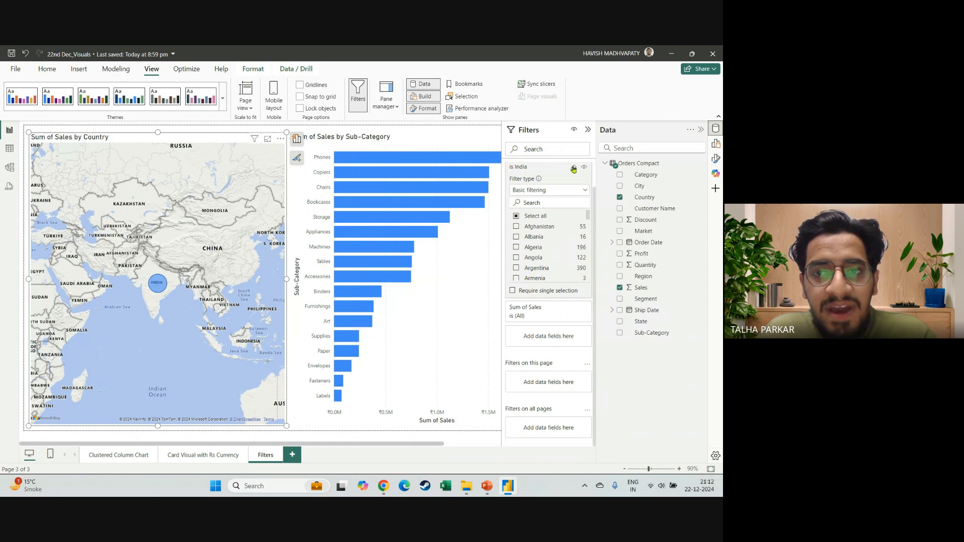
pyautogui.scroll(1, 570, 183)
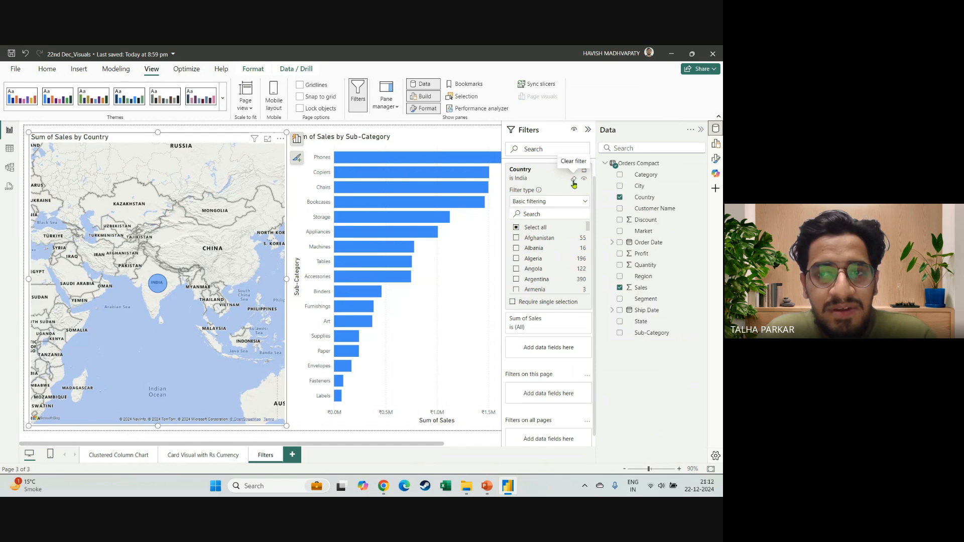
pyautogui.click(574, 181)
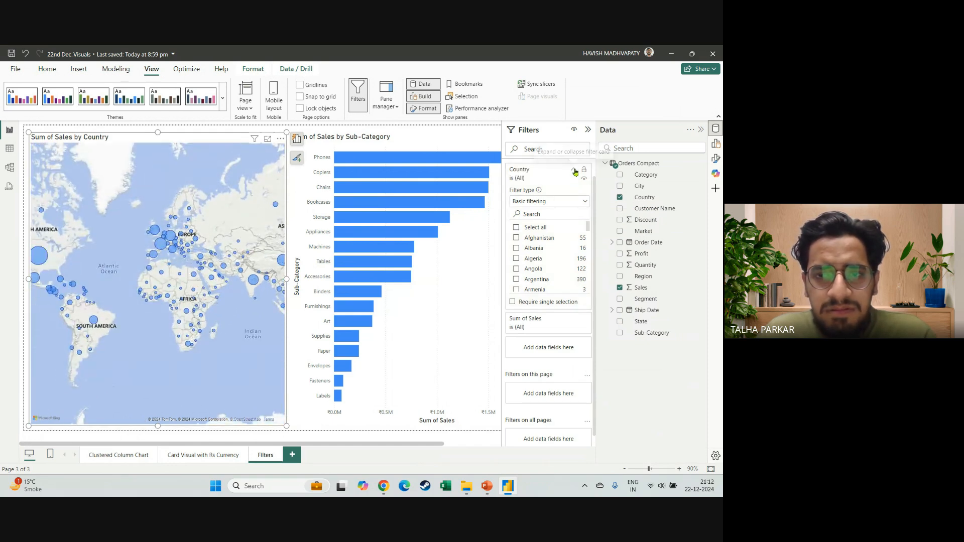
pyautogui.click(574, 171)
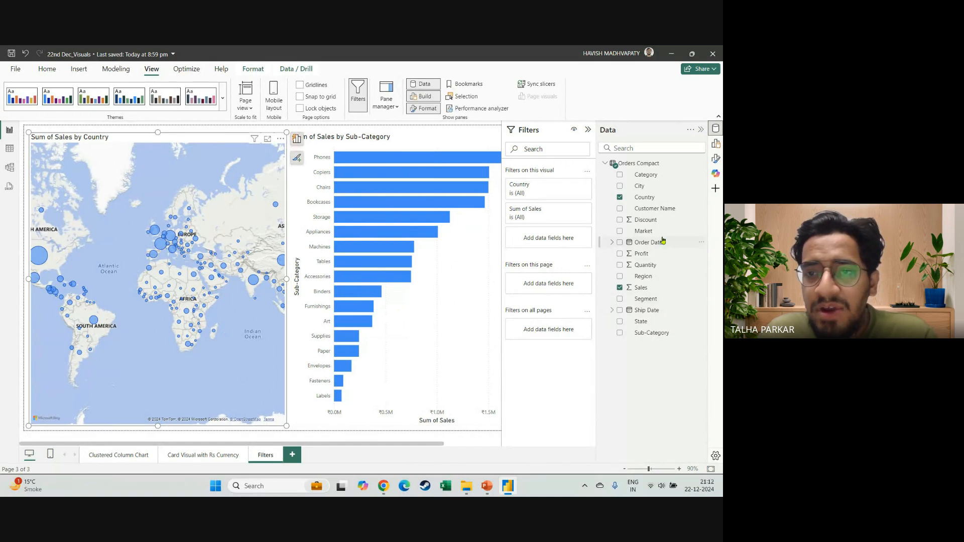
# Add Country as a page-level filter, search it for "india" and filter the page to India.
pyautogui.moveTo(653, 199); pyautogui.dragTo(553, 282)
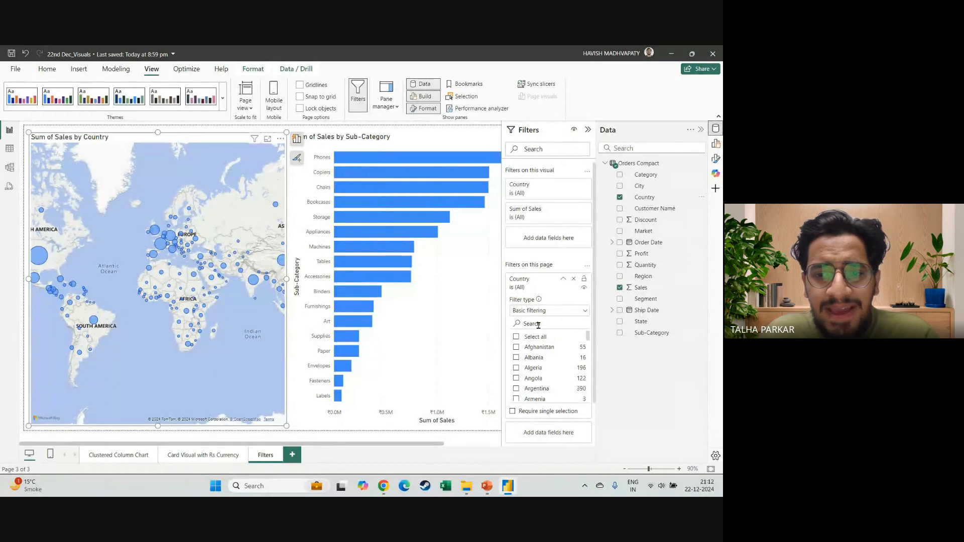
pyautogui.write('india')
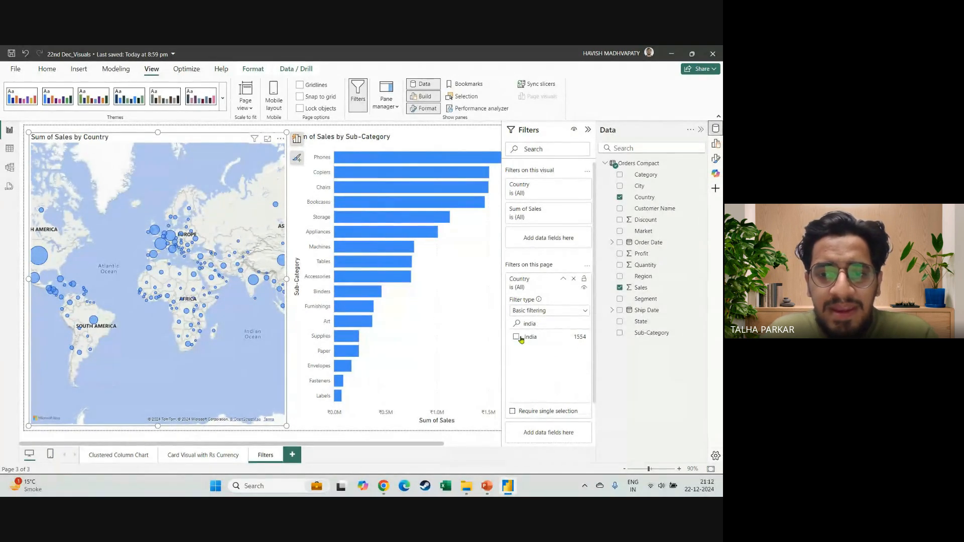
pyautogui.click(517, 338)
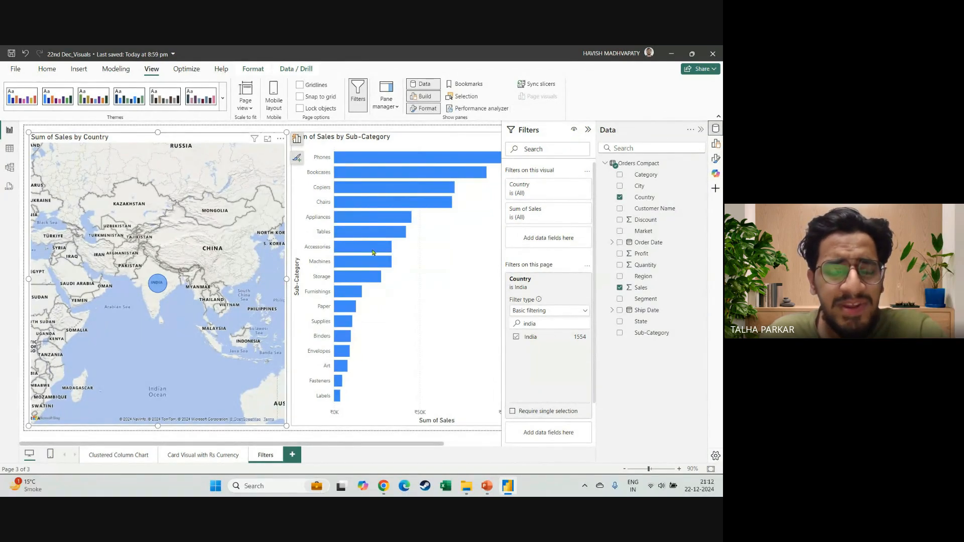
pyautogui.moveTo(373, 252)
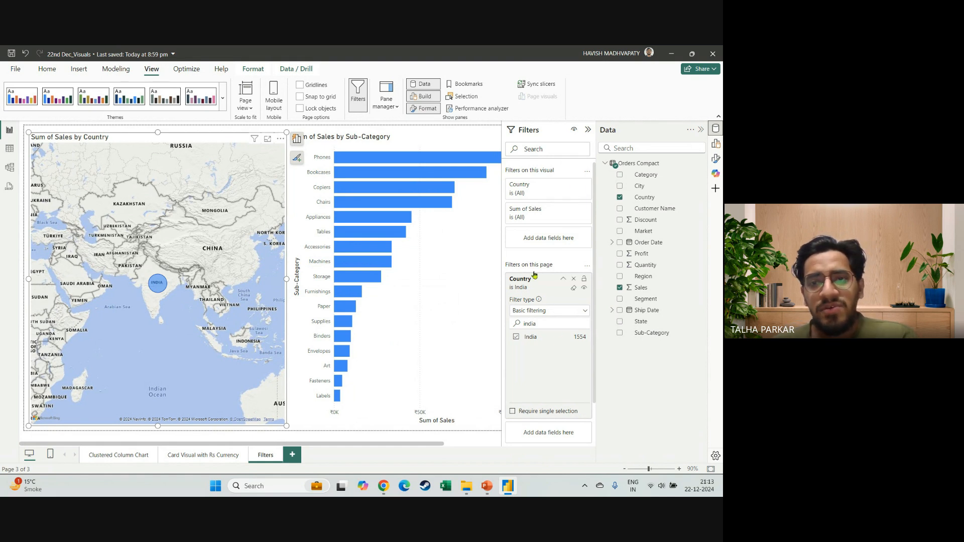
# Expand the map's visual-level Country filter card, compare its list with the page-level filter, and clear the page-level Country filter.
pyautogui.click(573, 185)
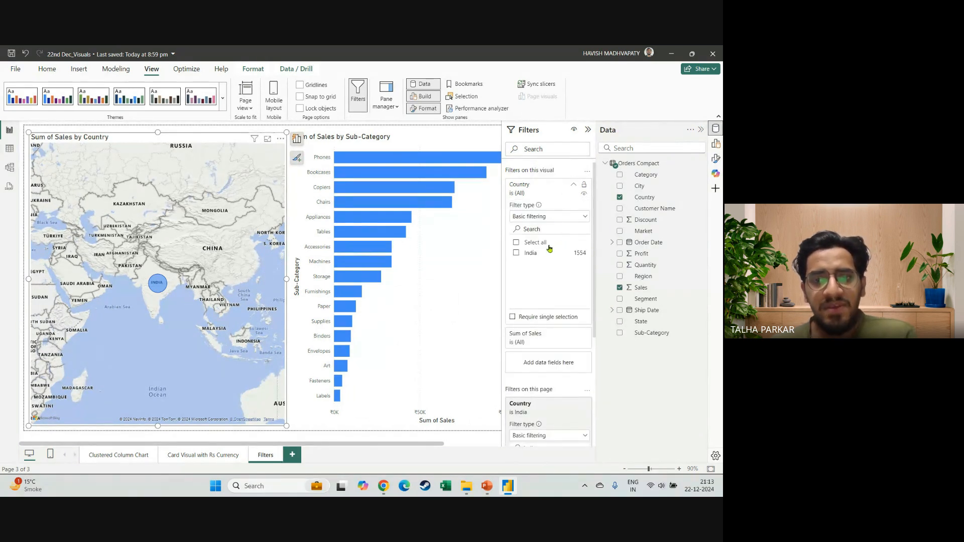
pyautogui.scroll(-3, 554, 346)
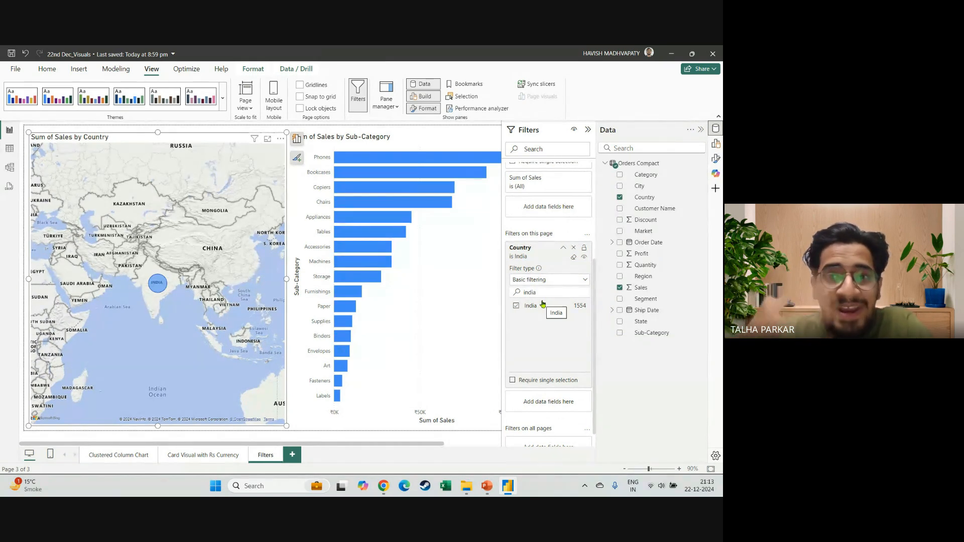
pyautogui.scroll(3, 533, 261)
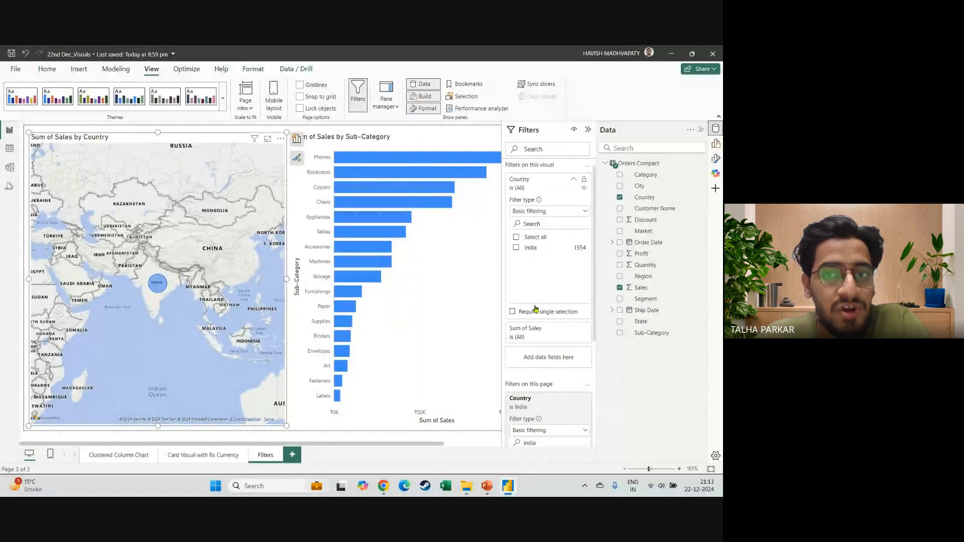
pyautogui.scroll(-1, 536, 308)
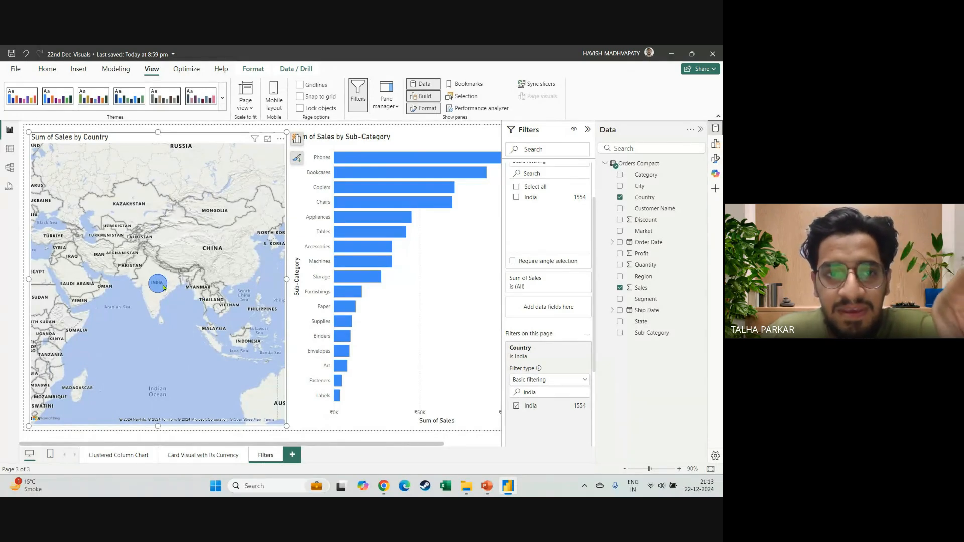
pyautogui.scroll(-1, 572, 352)
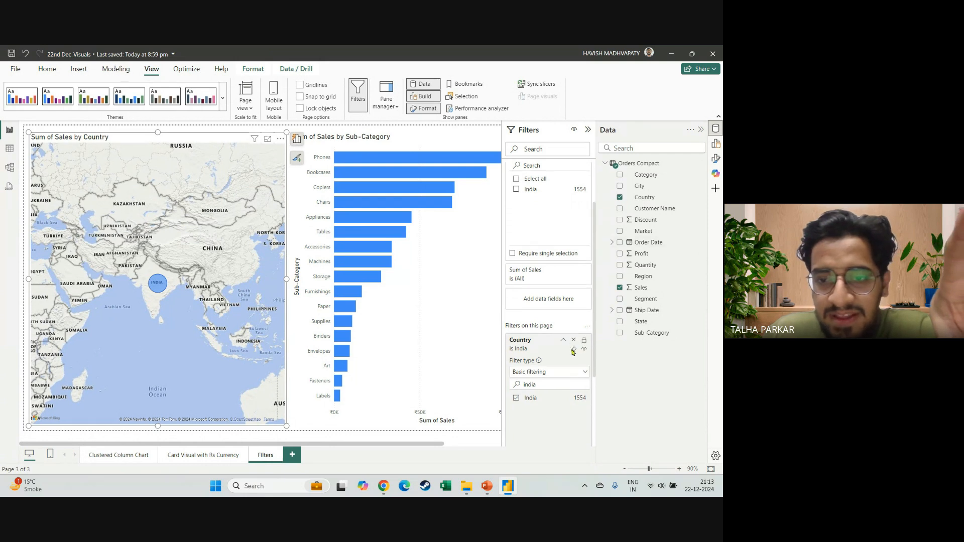
pyautogui.scroll(-1, 573, 352)
pyautogui.click(574, 299)
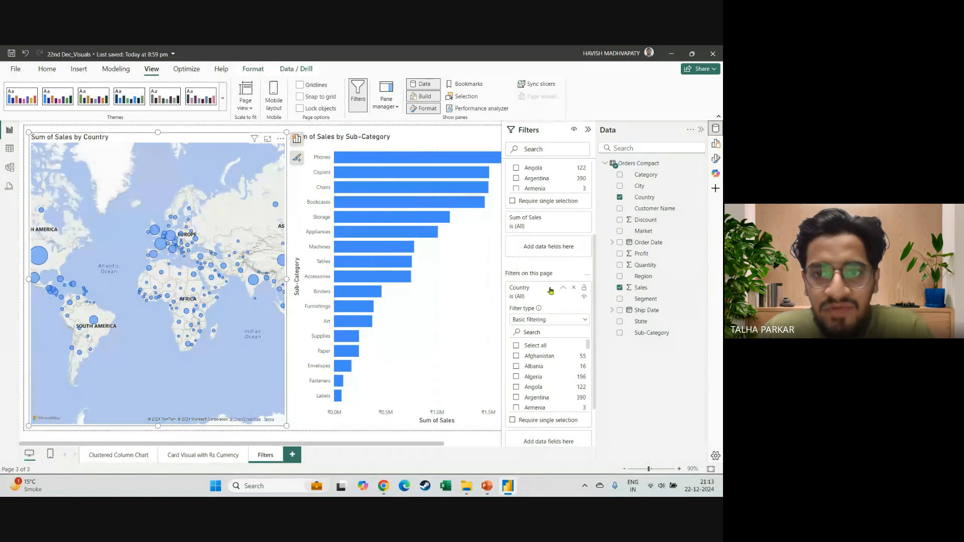
# Filter the map to Albania in its visual-level Country filter.
pyautogui.scroll(3, 569, 218)
pyautogui.scroll(-3, 549, 258)
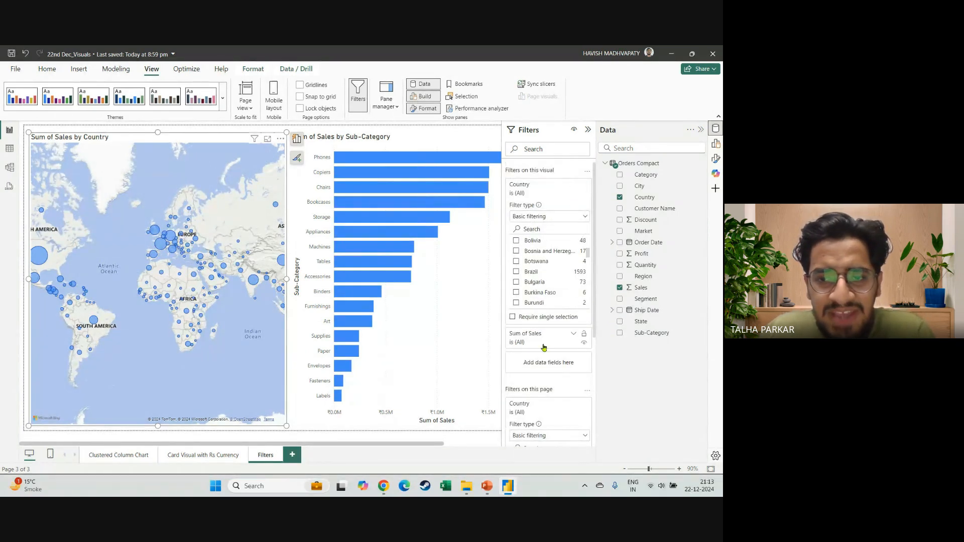
pyautogui.scroll(-3, 575, 306)
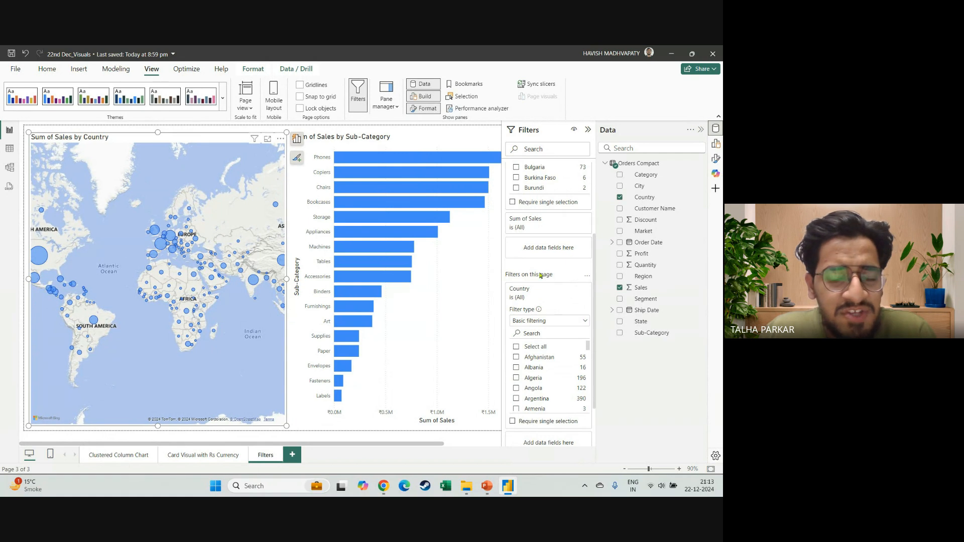
pyautogui.scroll(3, 542, 281)
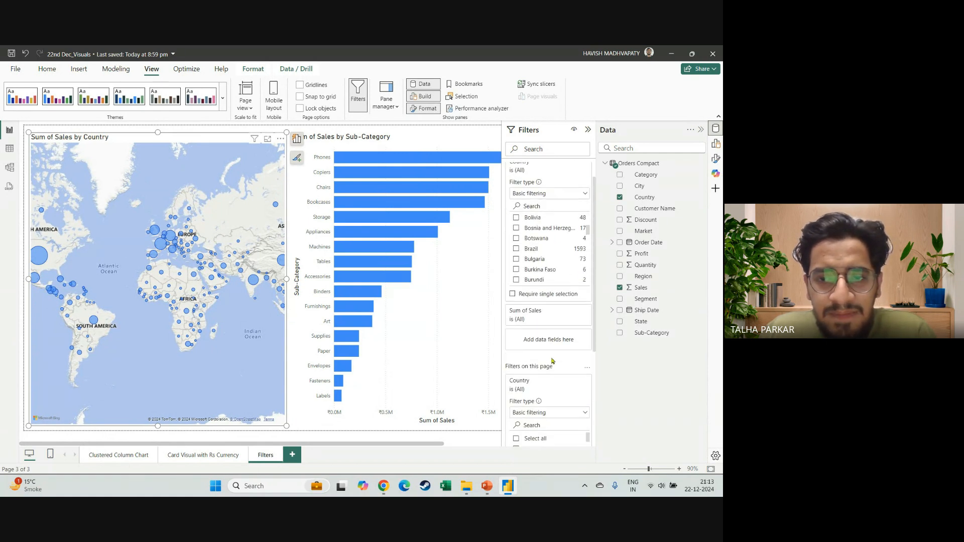
pyautogui.scroll(5, 549, 271)
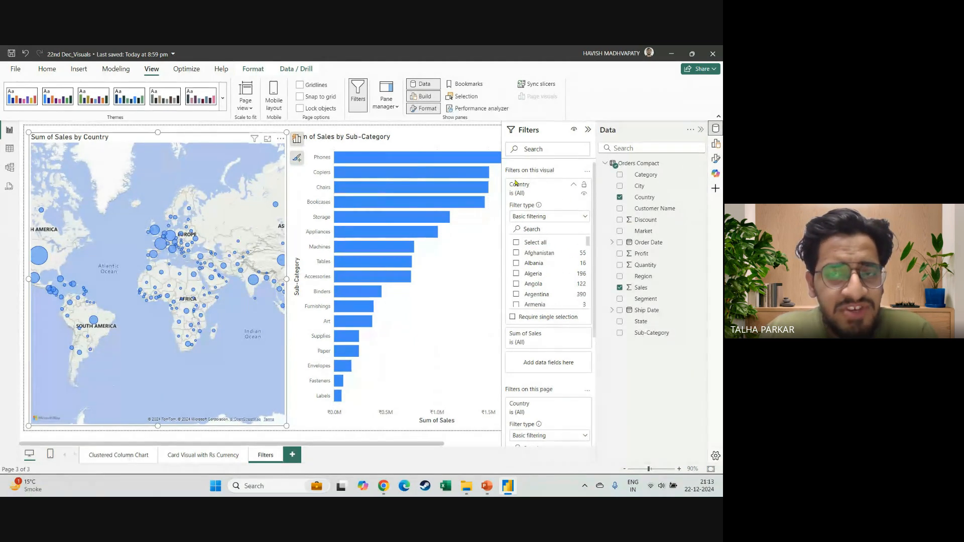
pyautogui.click(517, 264)
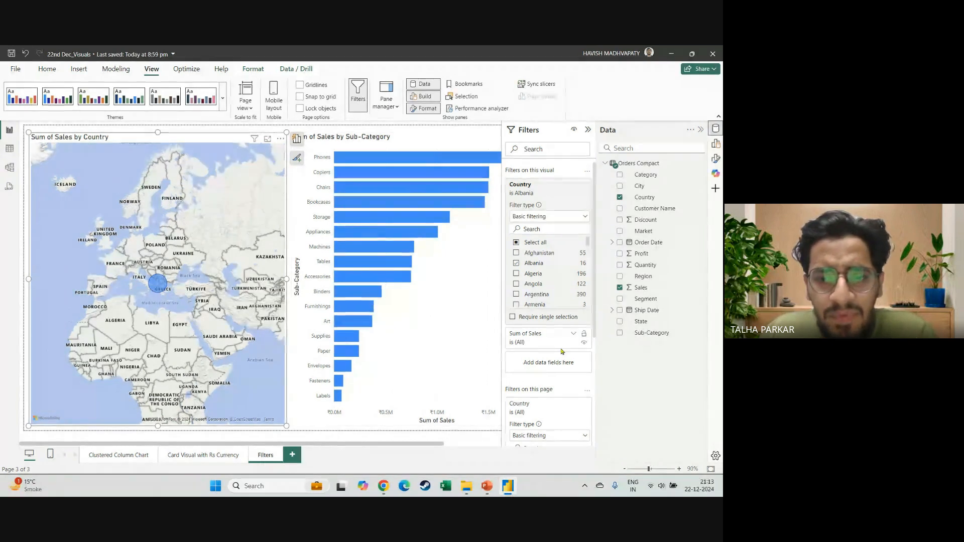
# Search the page-level Country filter for "ind" and filter the page to India.
pyautogui.scroll(-3, 561, 352)
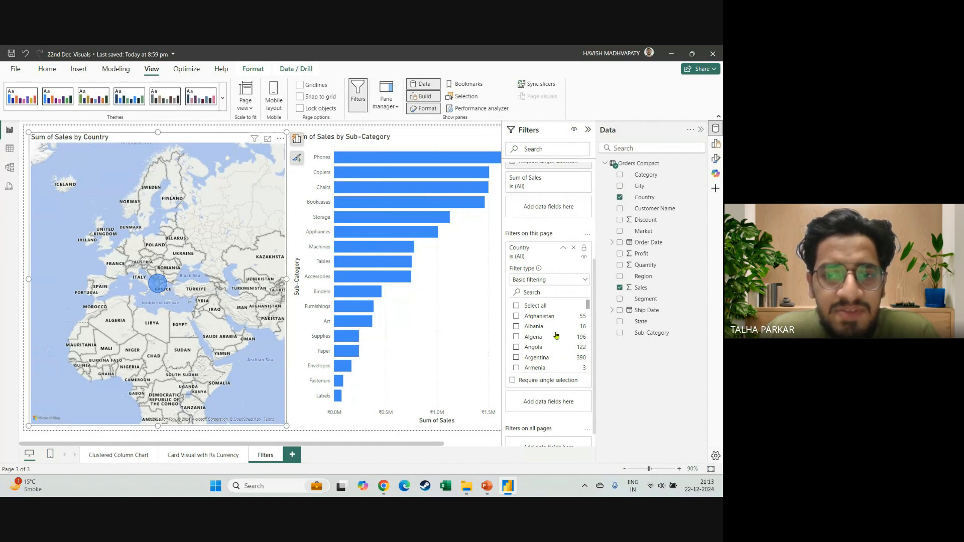
pyautogui.scroll(-10, 555, 336)
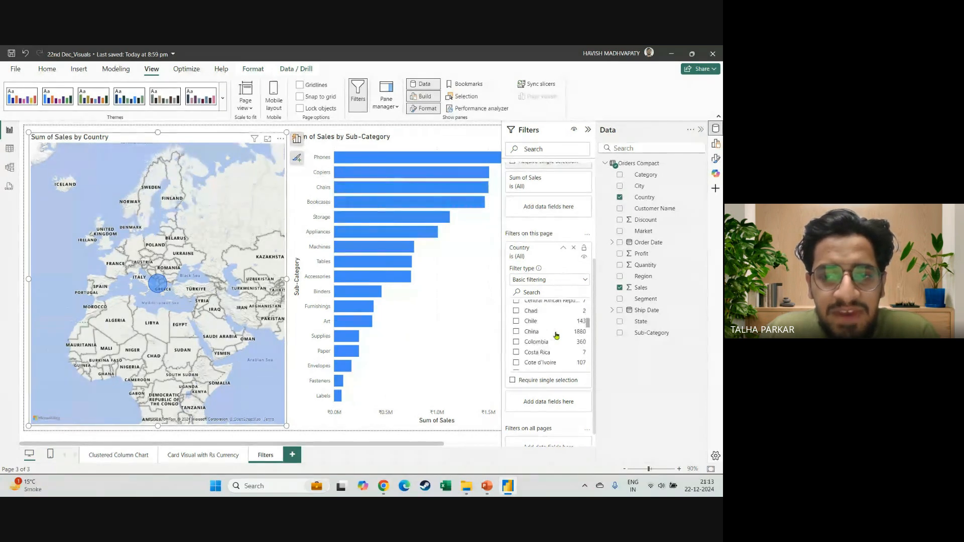
pyautogui.click(541, 293)
pyautogui.write('idn')
pyautogui.press('BackSpace')
pyautogui.press('BackSpace')
pyautogui.write('nd')
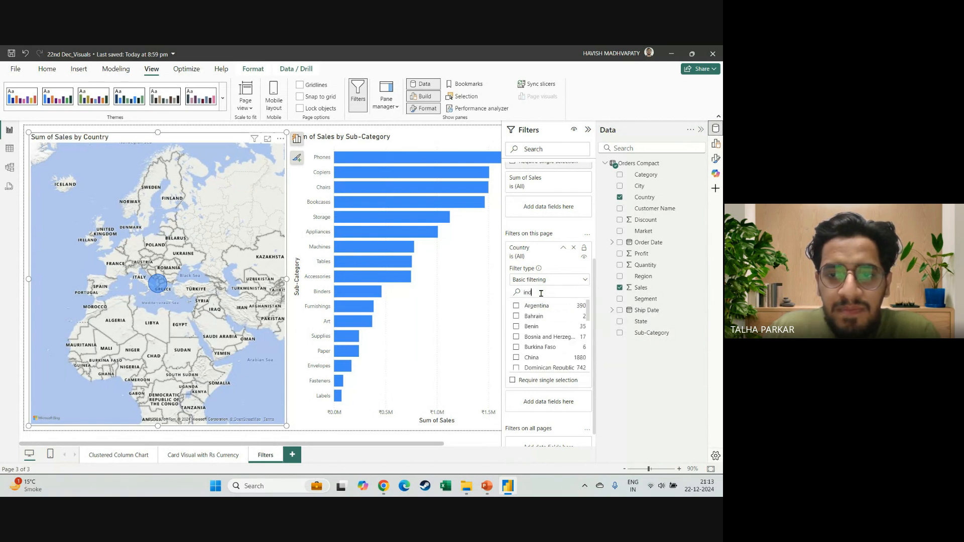
pyautogui.click(516, 306)
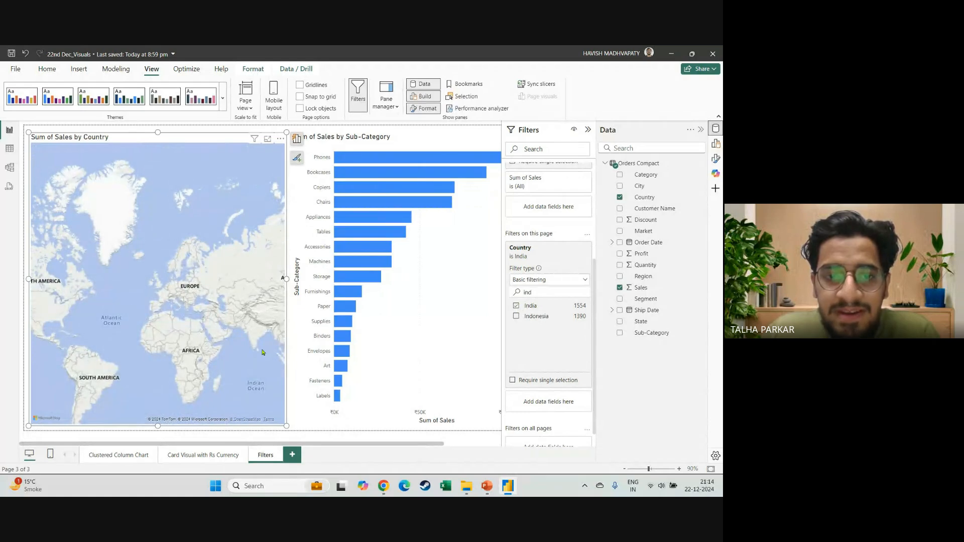
# Examine the India area of the map for any sales bubble under the conflicting visual-level and page-level Country filters.
pyautogui.scroll(5, 262, 352)
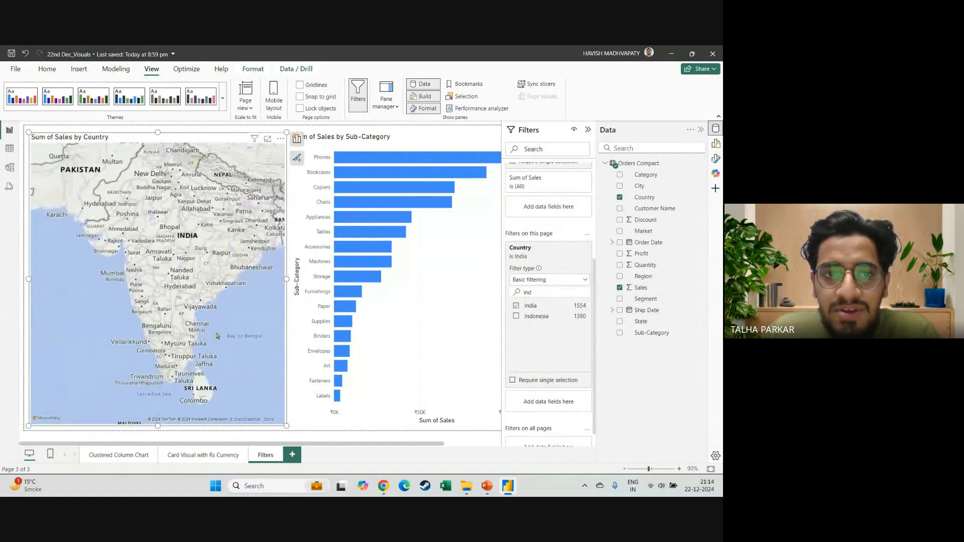
pyautogui.moveTo(190, 320); pyautogui.dragTo(173, 343)
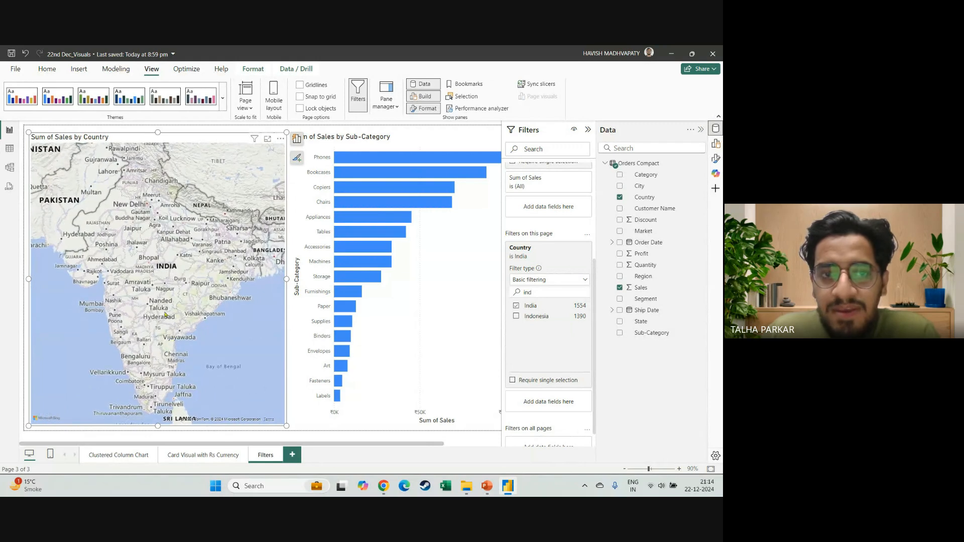
pyautogui.scroll(-3, 158, 258)
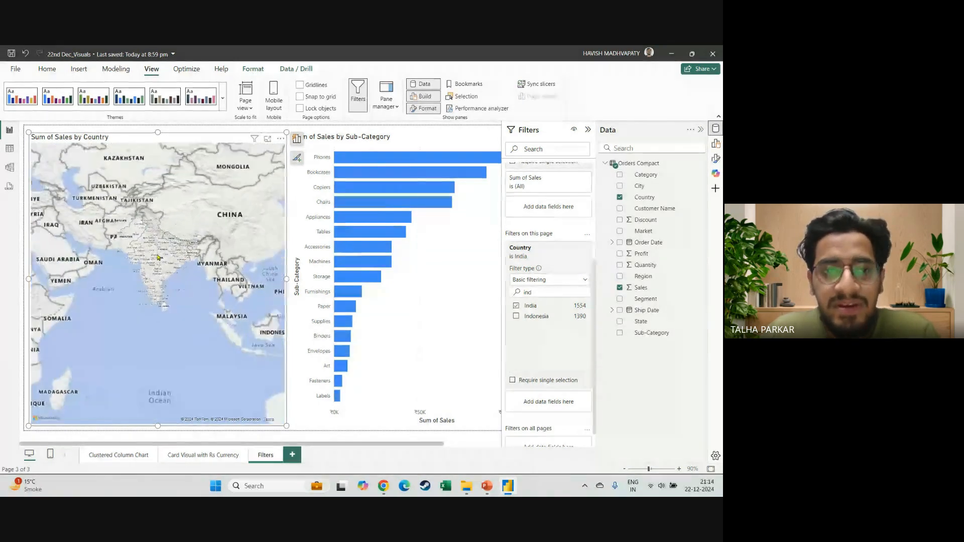
pyautogui.scroll(4, 177, 275)
pyautogui.scroll(2, 177, 275)
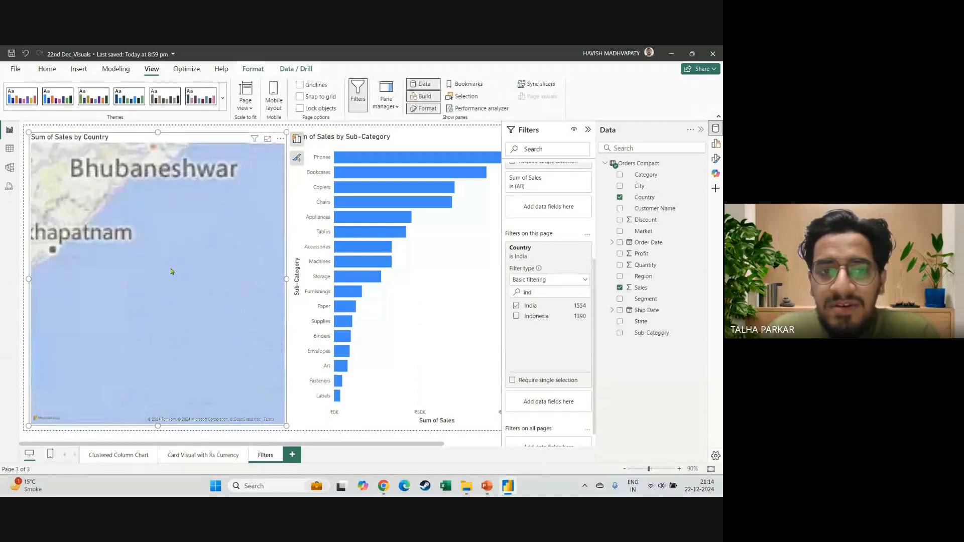
pyautogui.scroll(-2, 177, 275)
pyautogui.moveTo(177, 275); pyautogui.dragTo(238, 309)
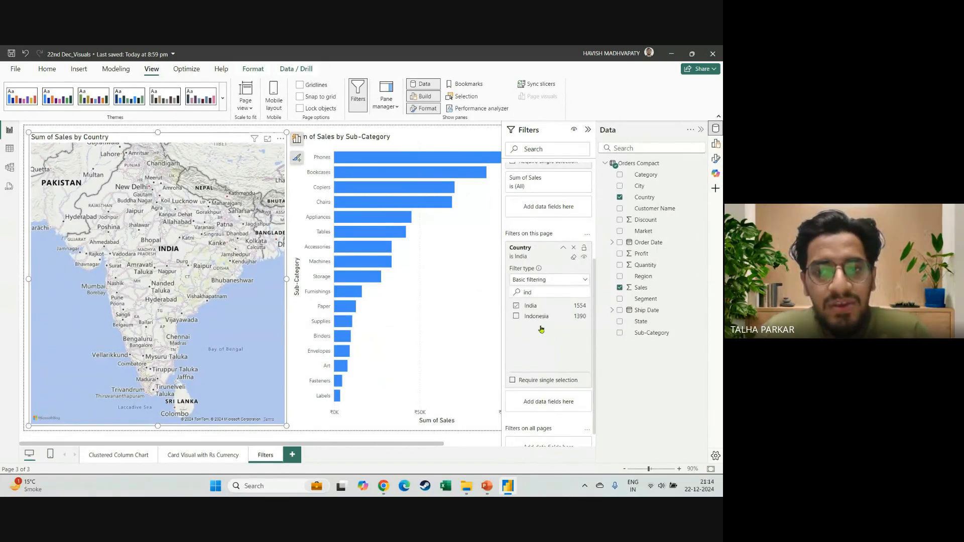
# Clear the page-level Country filter and the map's visual-level Country filter.
pyautogui.click(575, 257)
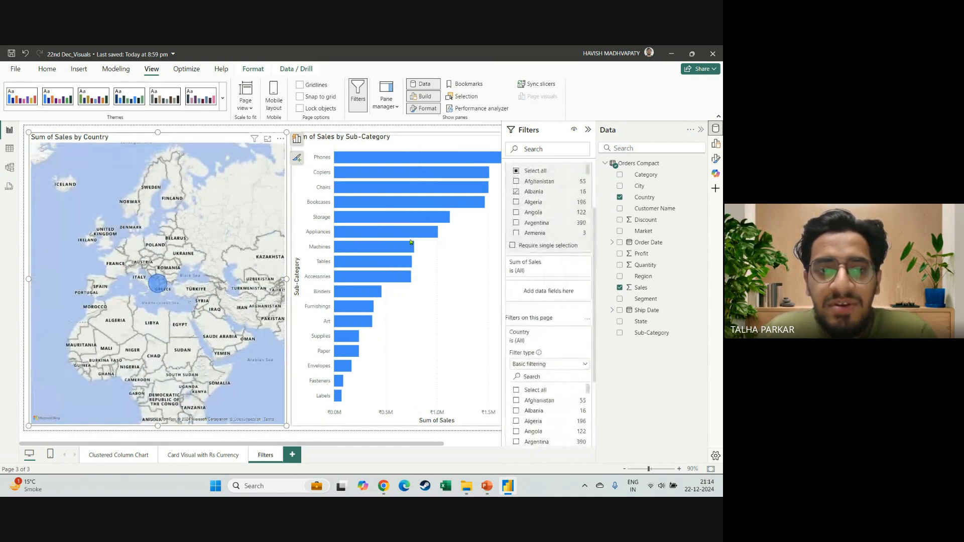
pyautogui.scroll(2, 580, 190)
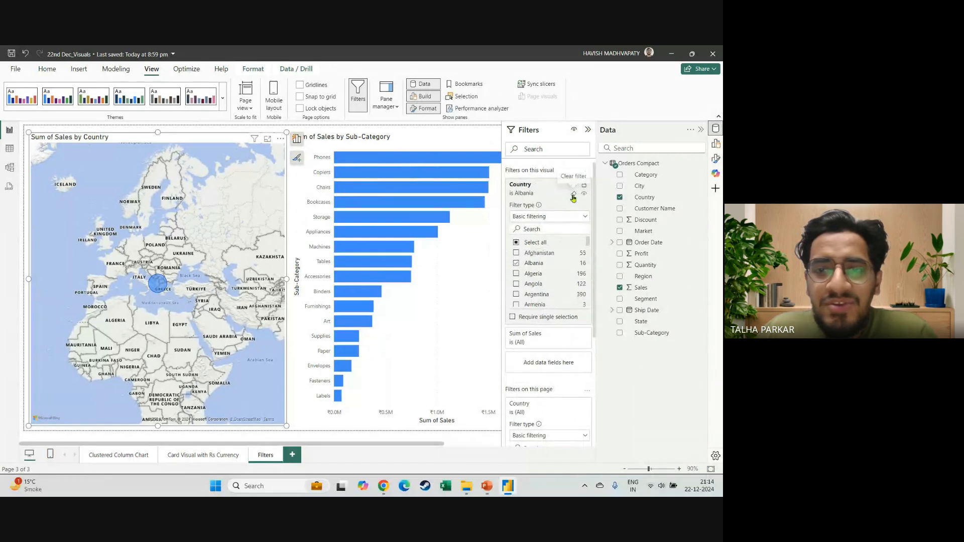
pyautogui.click(574, 196)
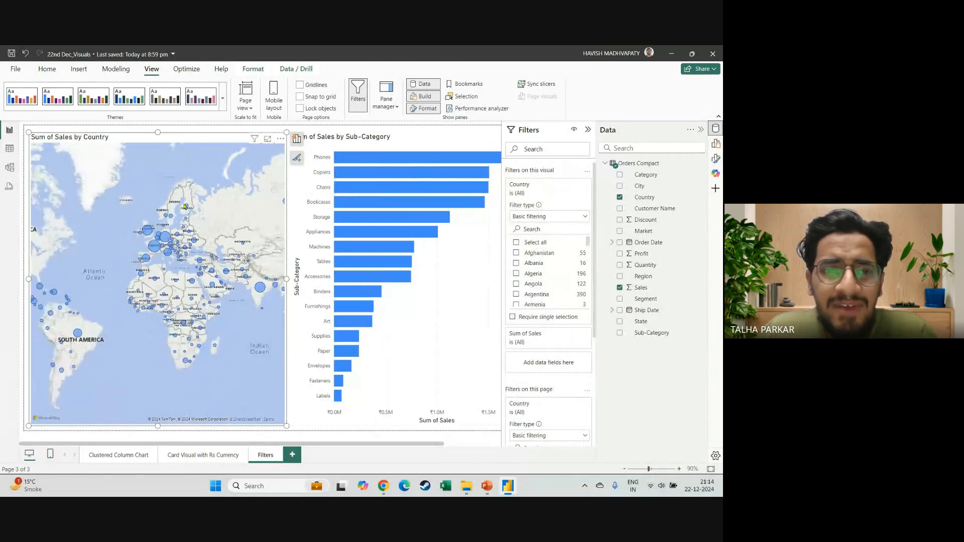
# Show the Build pane and replace Country with State as the map's Location field.
pyautogui.click(716, 144)
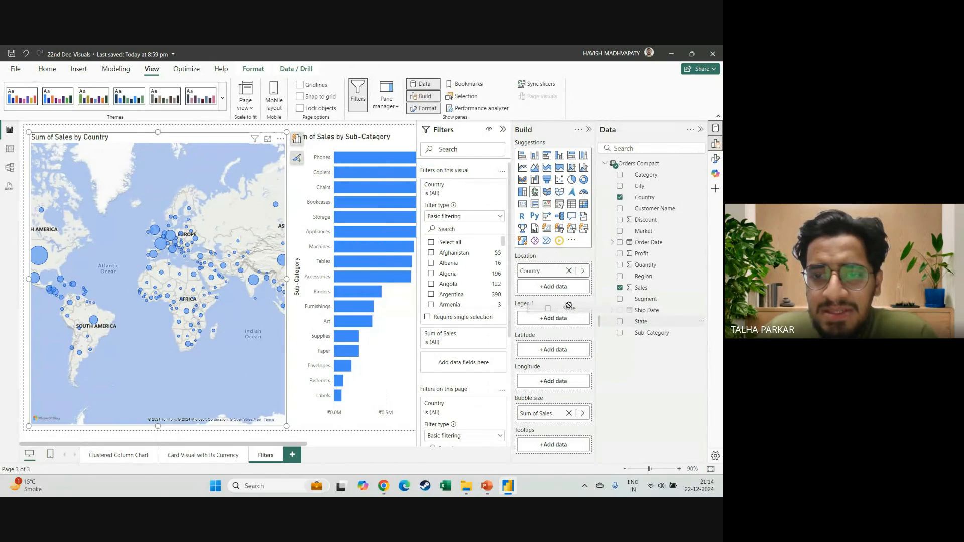
pyautogui.moveTo(554, 297); pyautogui.dragTo(570, 280)
pyautogui.click(570, 274)
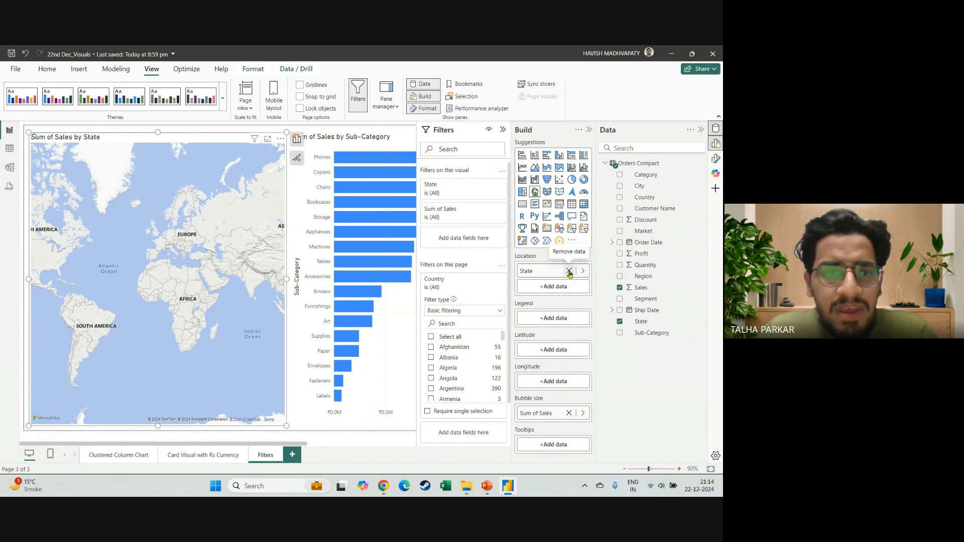
# Remove State from the map's Location and put Country back in its place.
pyautogui.click(569, 271)
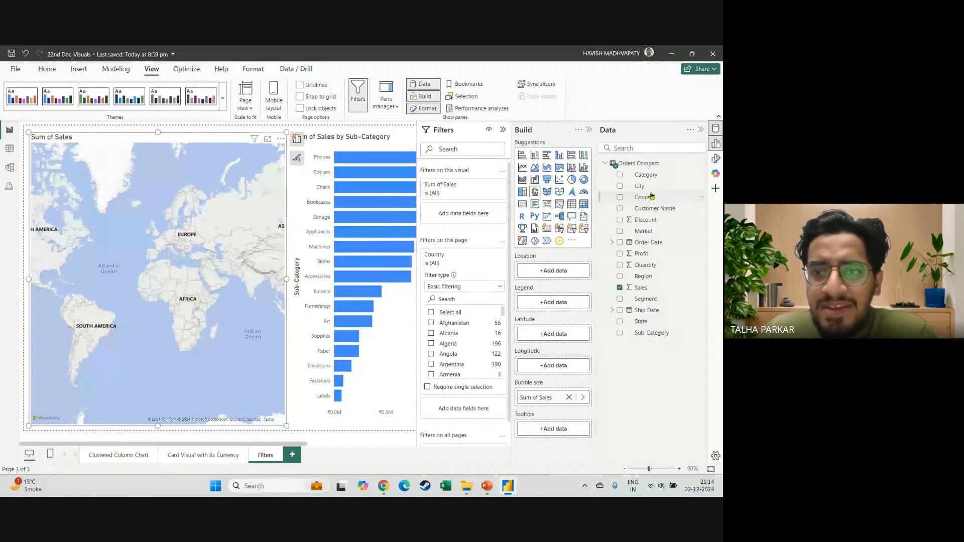
pyautogui.moveTo(556, 279); pyautogui.dragTo(555, 281)
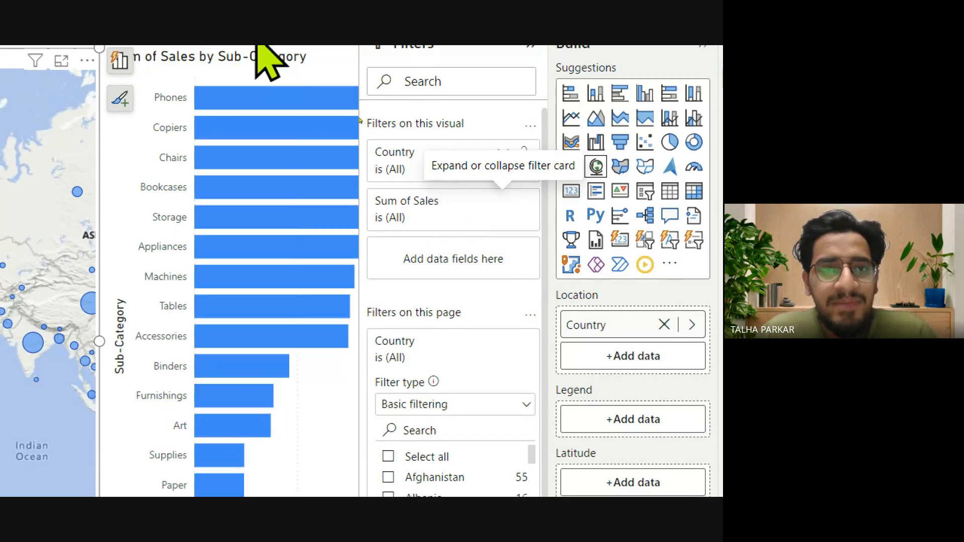
# Select the Sub-Category bar chart, expand its Sum of Sales filter and review the available value conditions.
pyautogui.click(345, 79)
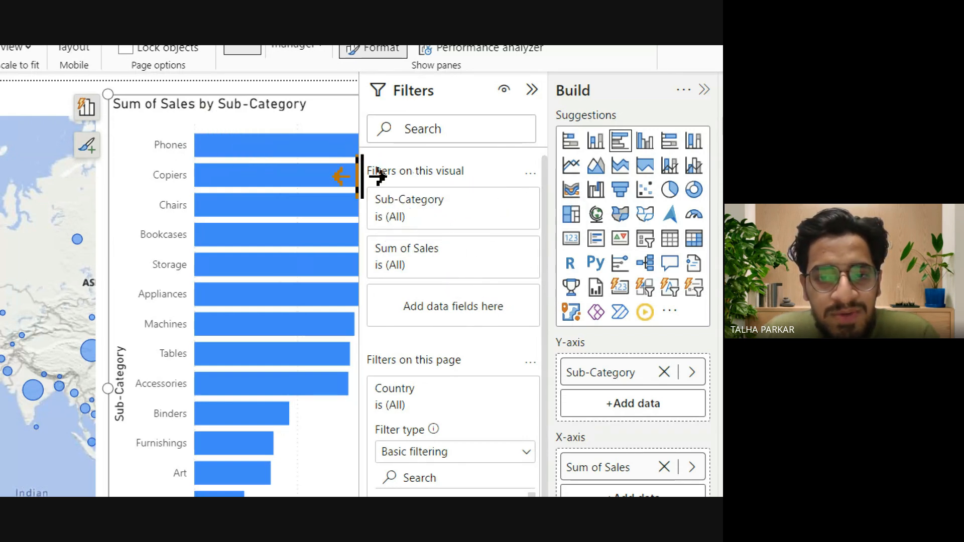
pyautogui.click(503, 248)
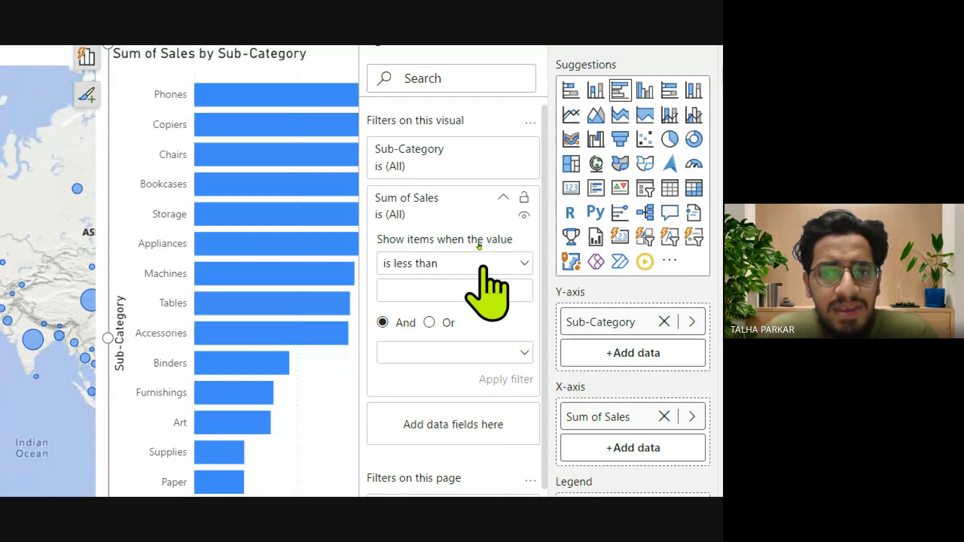
pyautogui.click(438, 263)
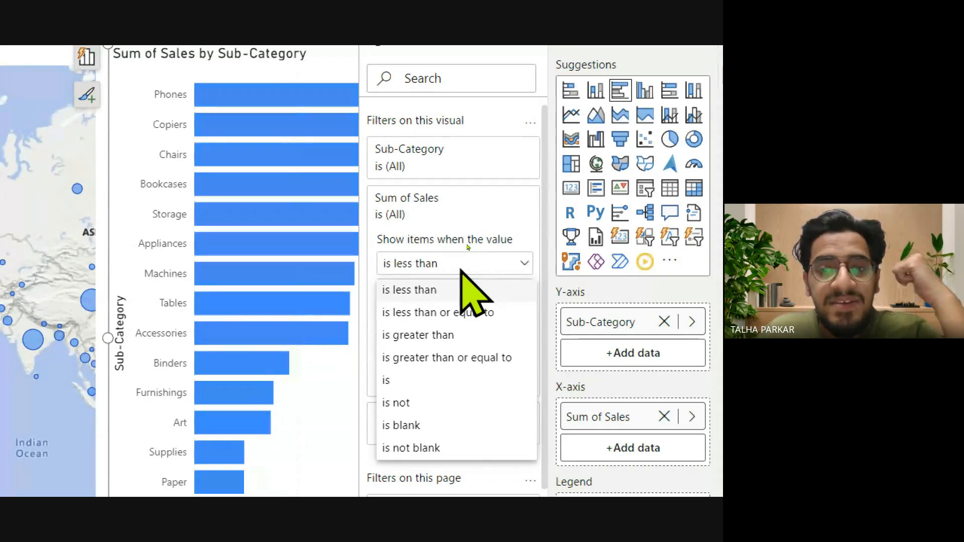
pyautogui.click(474, 170)
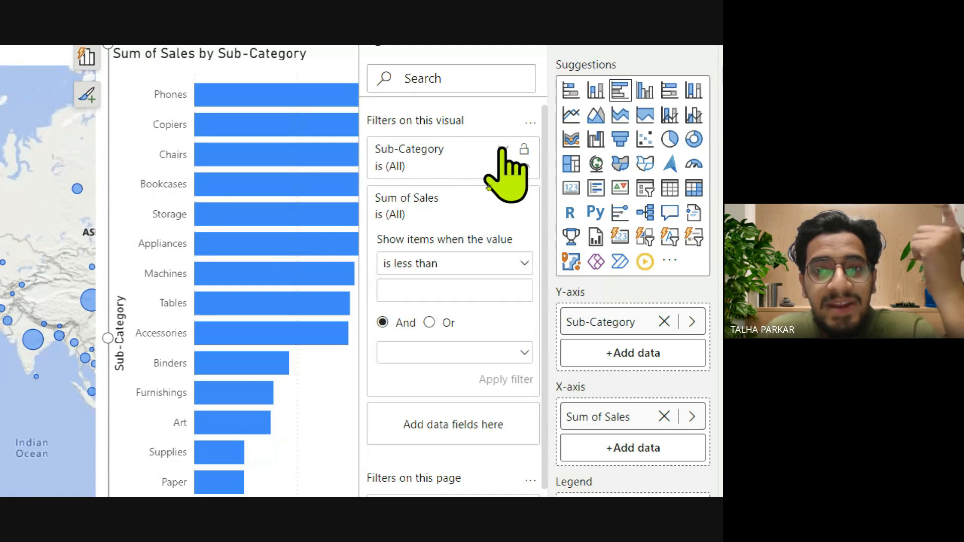
# Expand the bar chart's Sub-Category filter, review its basic filtering values and change the filter type to Top N.
pyautogui.click(508, 169)
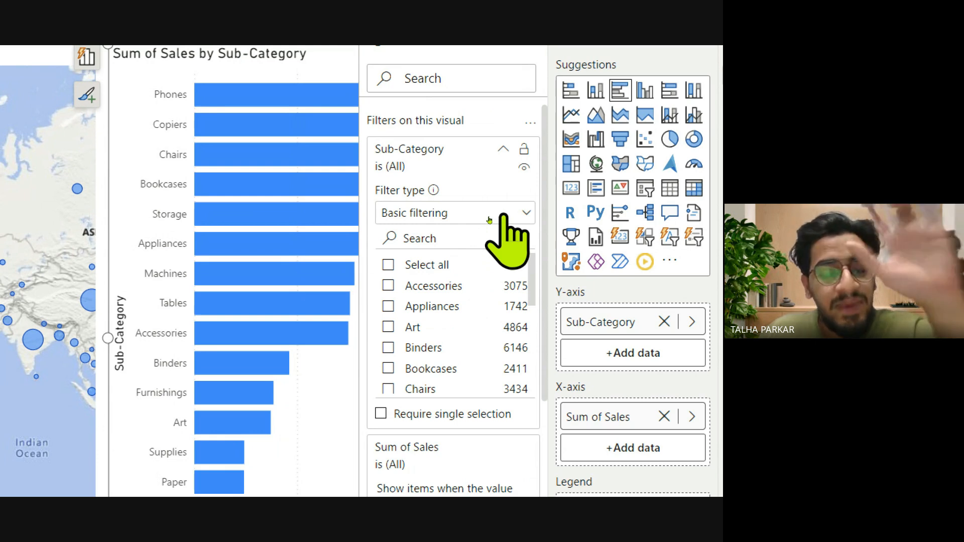
pyautogui.scroll(-3, 487, 249)
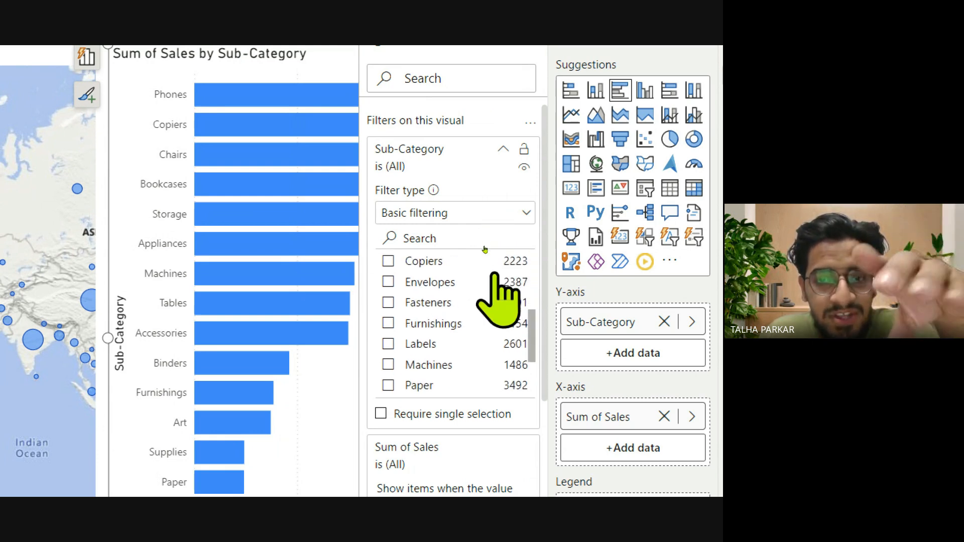
pyautogui.scroll(3, 485, 250)
pyautogui.click(513, 213)
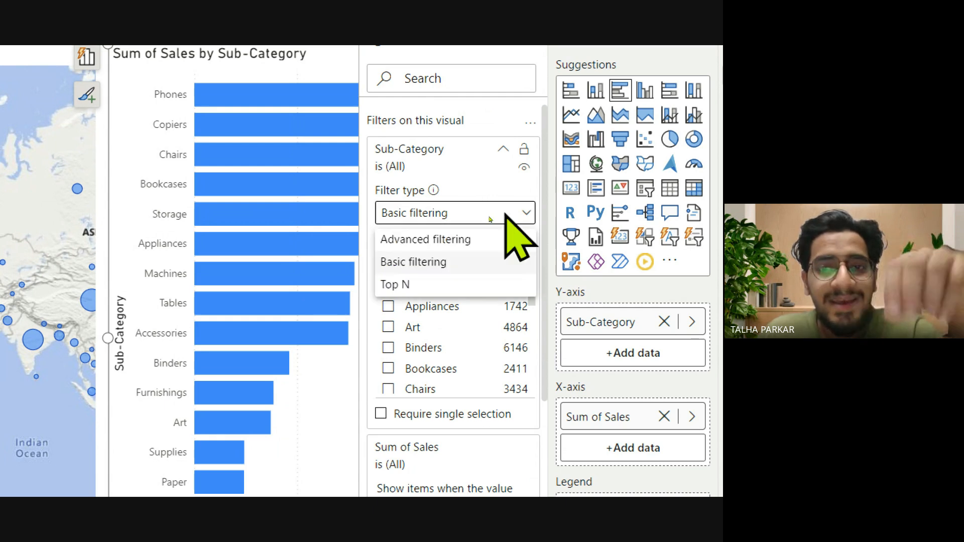
pyautogui.click(420, 285)
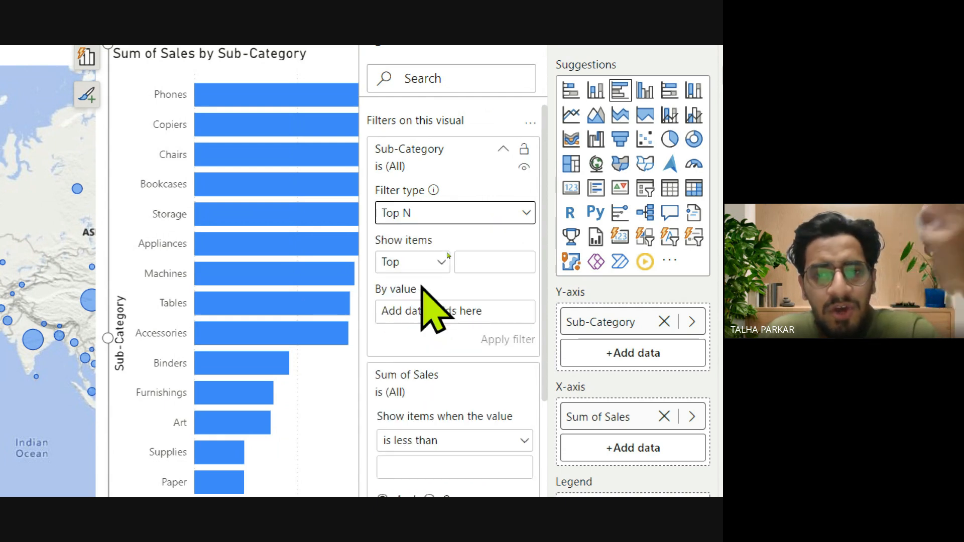
# Set the Sub-Category filter to show the top 10 items by Sum of Profit and apply it.
pyautogui.click(480, 263)
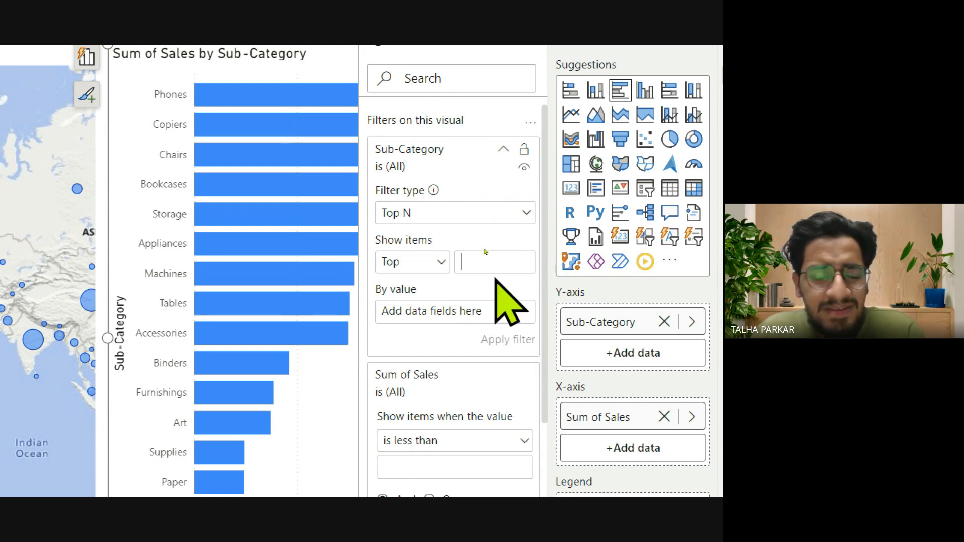
pyautogui.write('10')
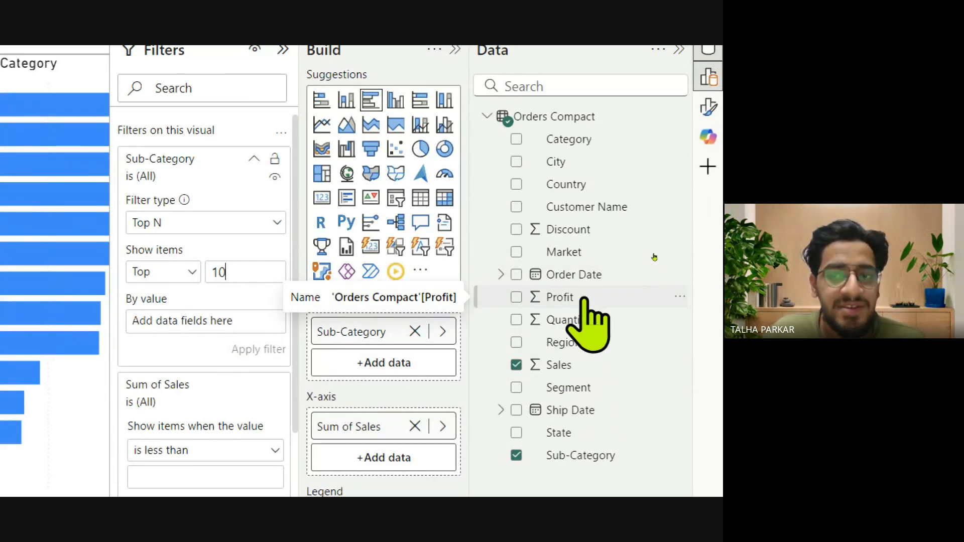
pyautogui.moveTo(584, 299); pyautogui.dragTo(302, 322)
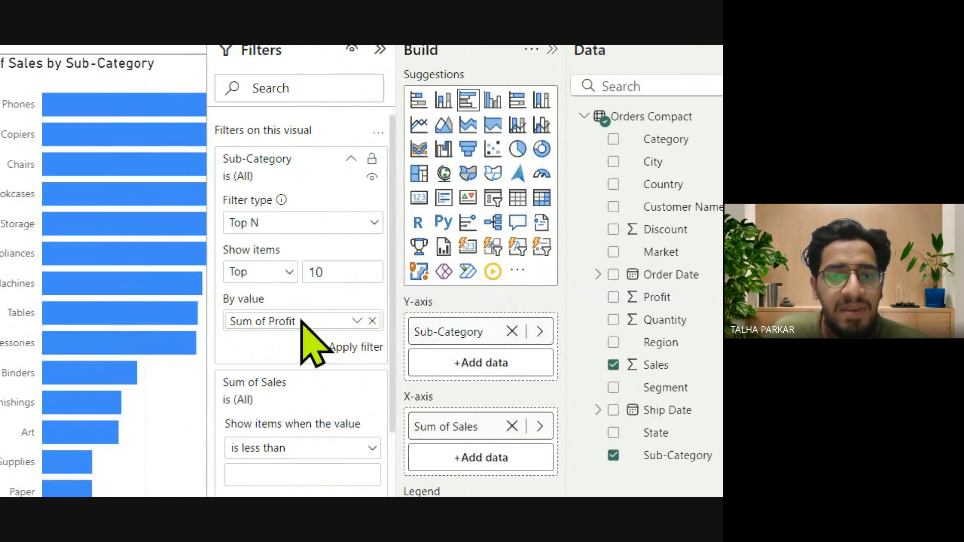
pyautogui.click(369, 348)
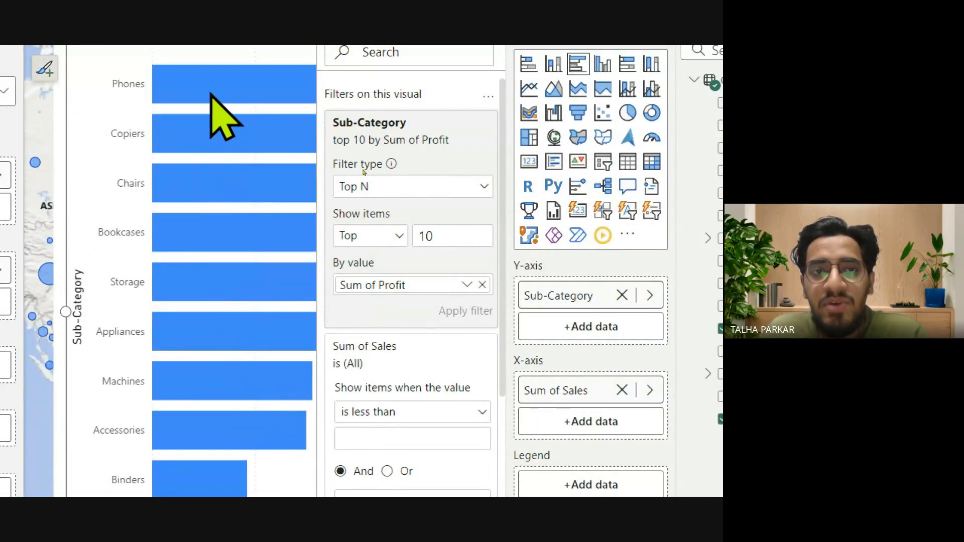
pyautogui.moveTo(211, 95)
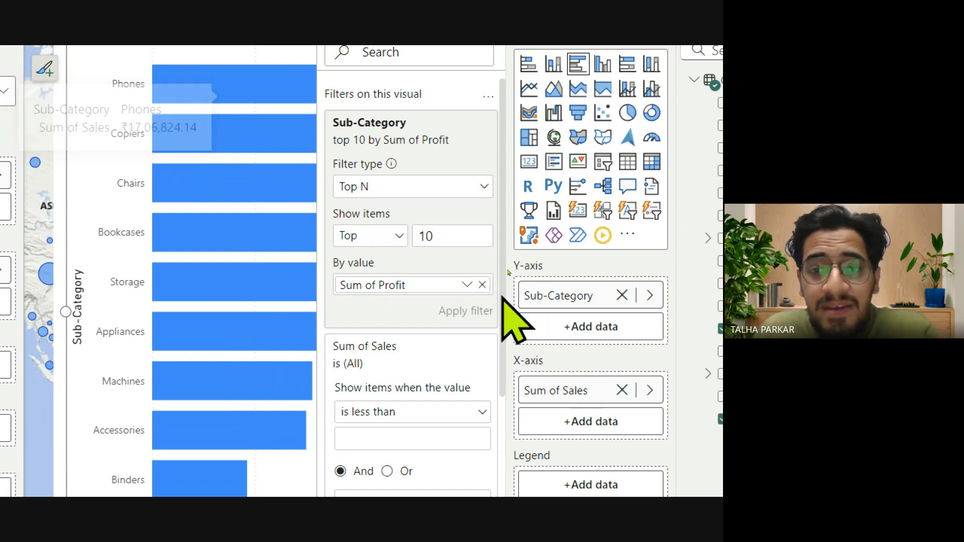
# Replace Sum of Profit with Sum of Sales as the Top N filter's value and apply the filter.
pyautogui.click(482, 285)
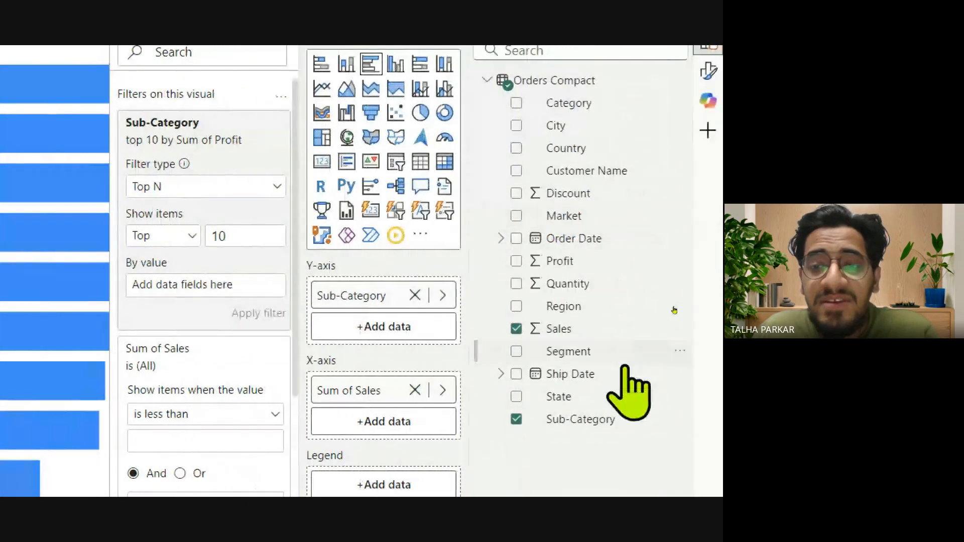
pyautogui.moveTo(573, 327); pyautogui.dragTo(219, 301)
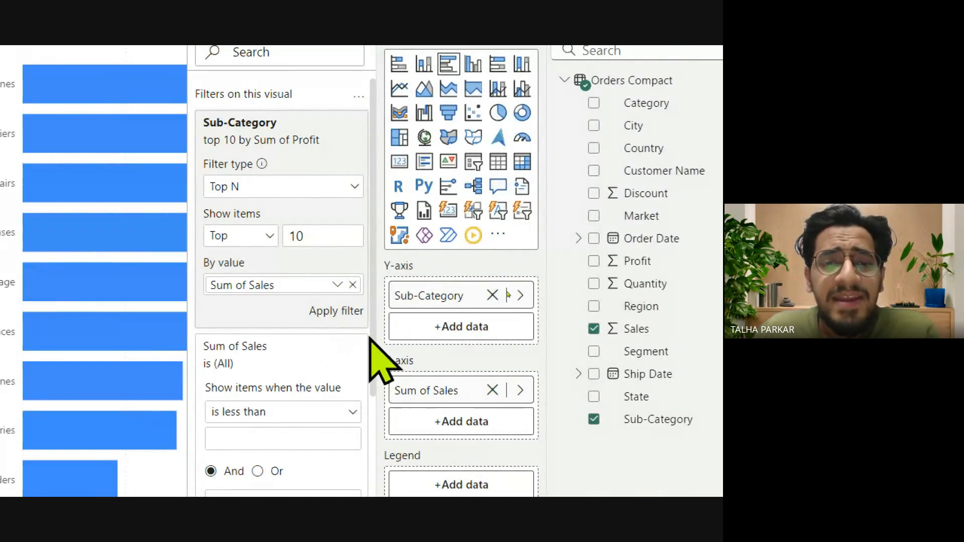
pyautogui.click(340, 312)
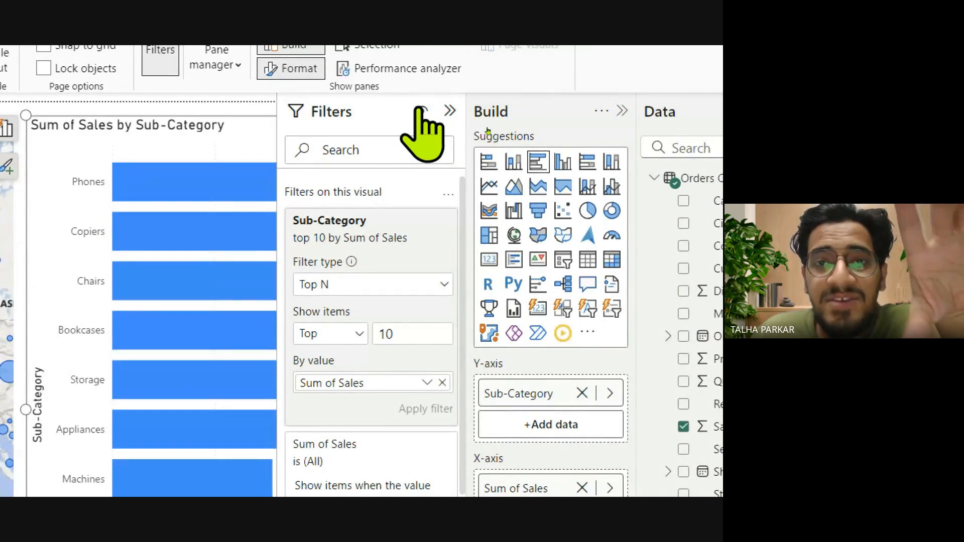
# Hide the Filters pane from report readers.
pyautogui.click(422, 111)
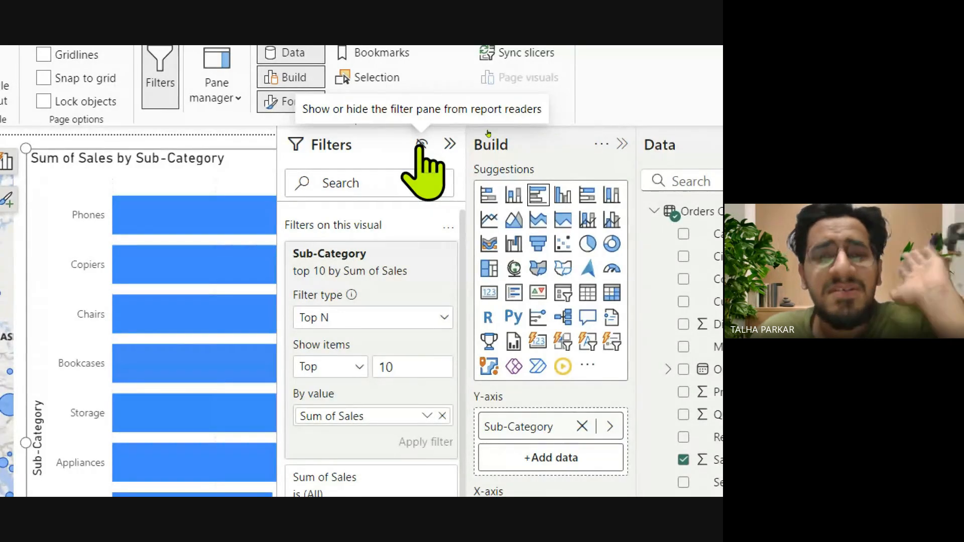
pyautogui.click(421, 145)
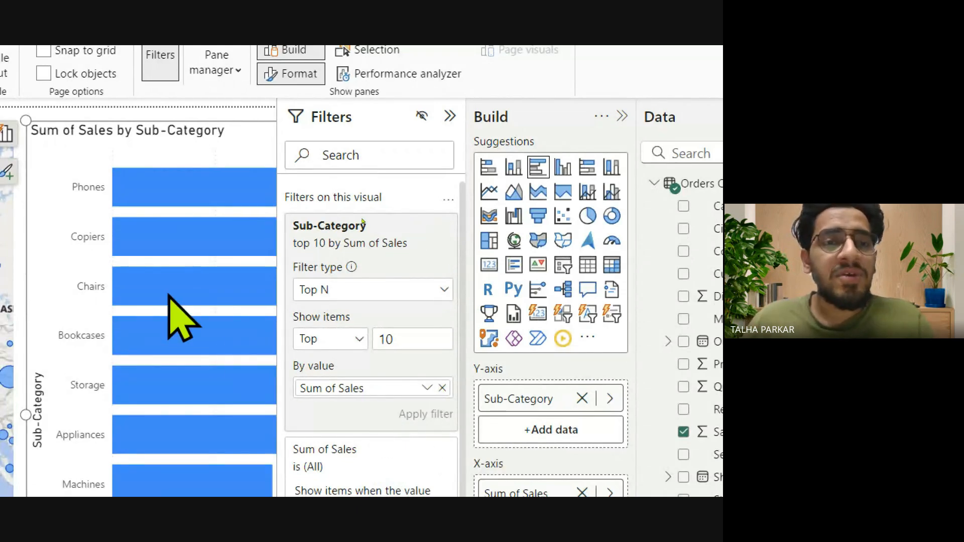
pyautogui.moveTo(169, 295)
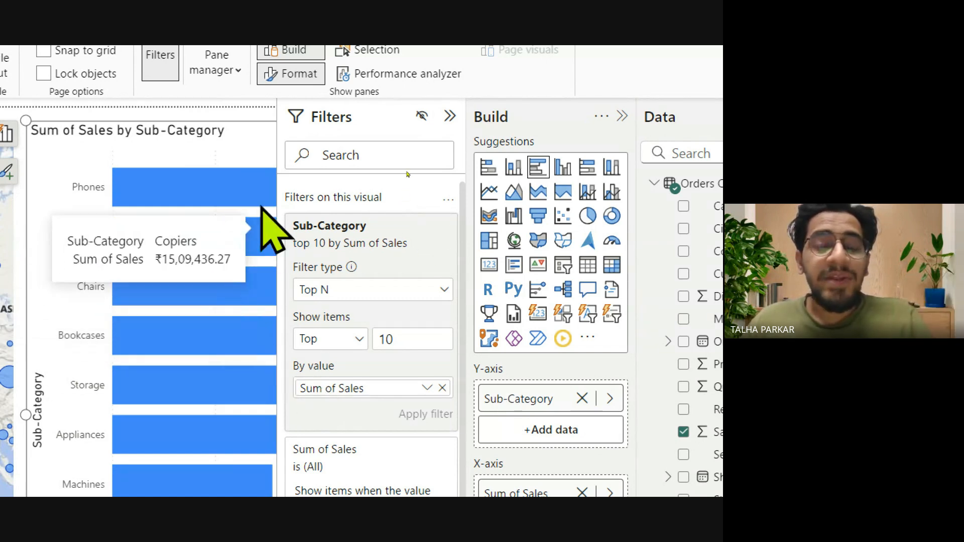
pyautogui.moveTo(215, 164)
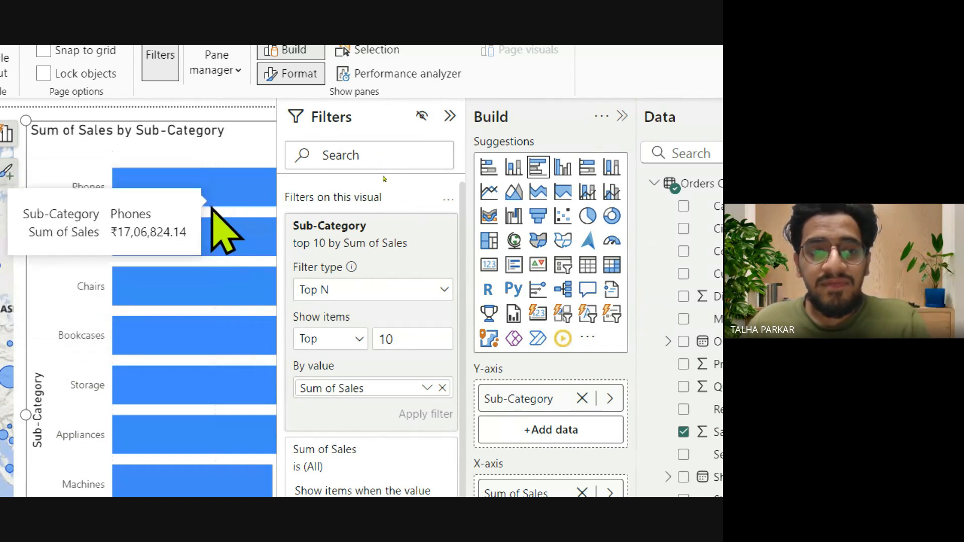
pyautogui.moveTo(215, 314)
pyautogui.moveTo(215, 394)
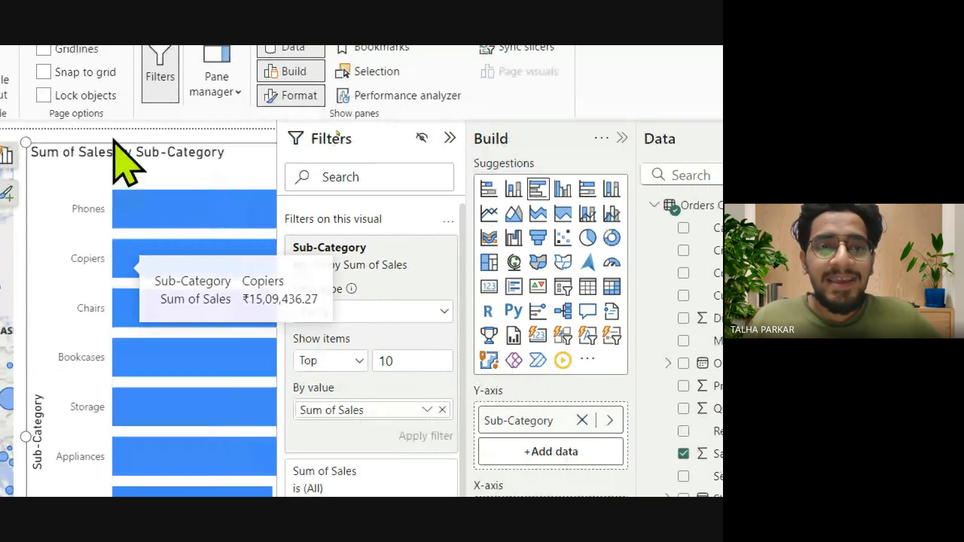
pyautogui.moveTo(193, 297)
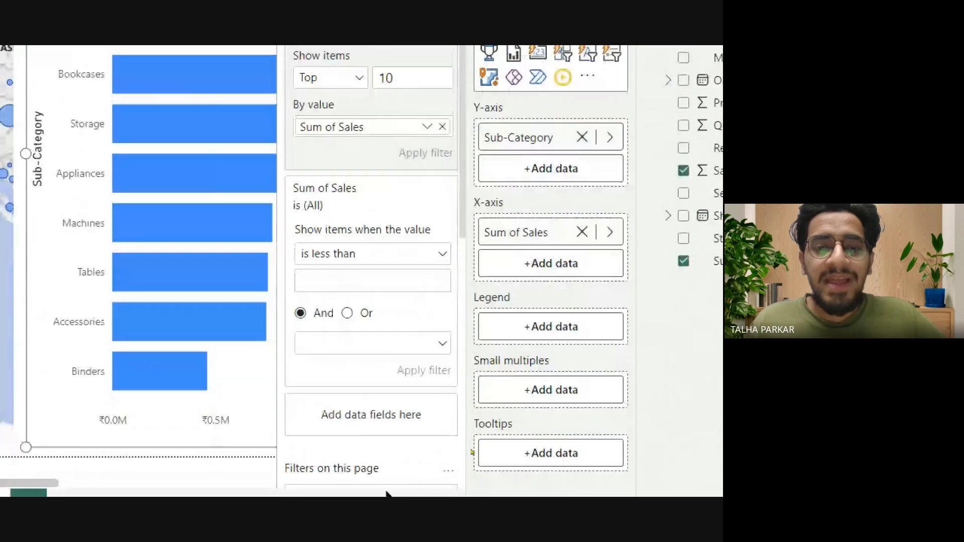
# Review the page-level and all-pages filter sections, and collapse the Build and Data panes.
pyautogui.scroll(-3, 360, 422)
pyautogui.scroll(-5, 351, 301)
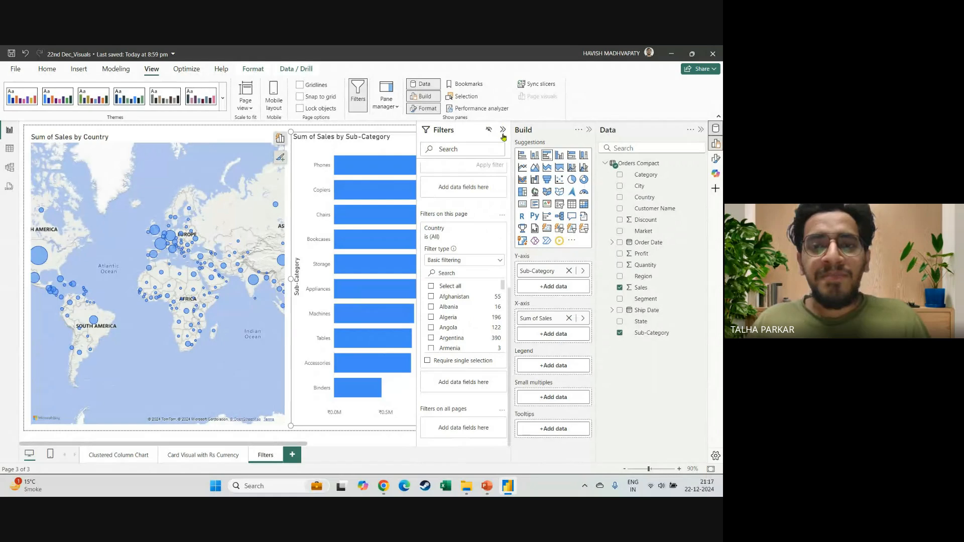
pyautogui.click(590, 130)
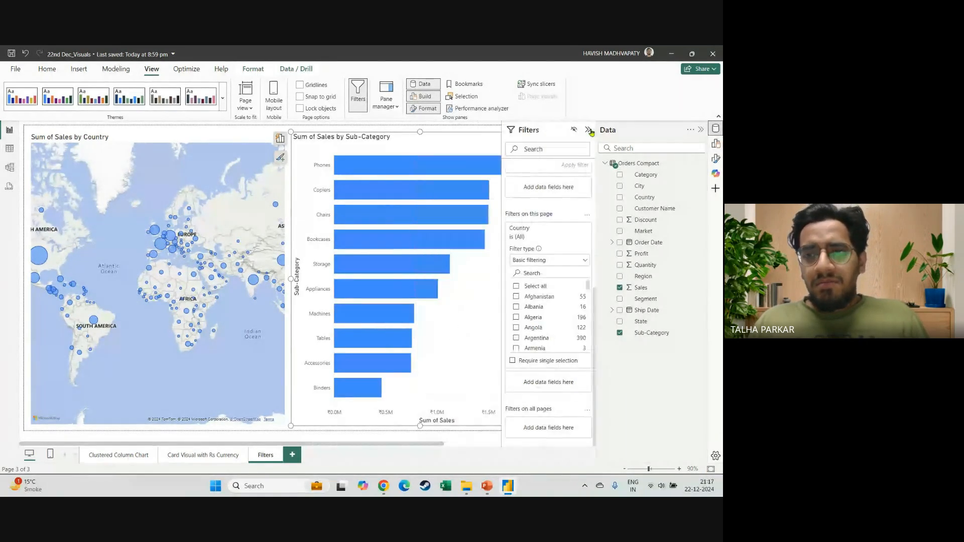
pyautogui.click(700, 130)
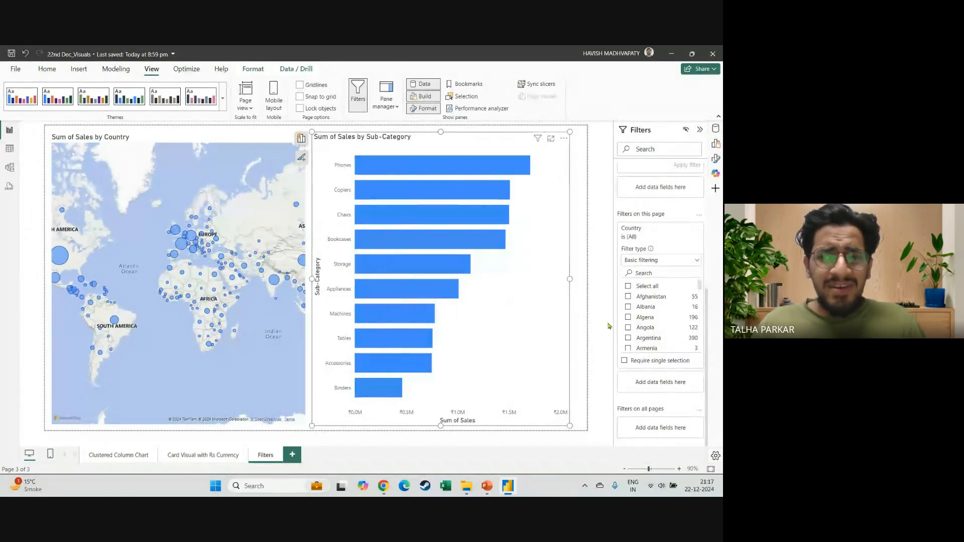
pyautogui.scroll(-4, 659, 313)
pyautogui.scroll(4, 658, 312)
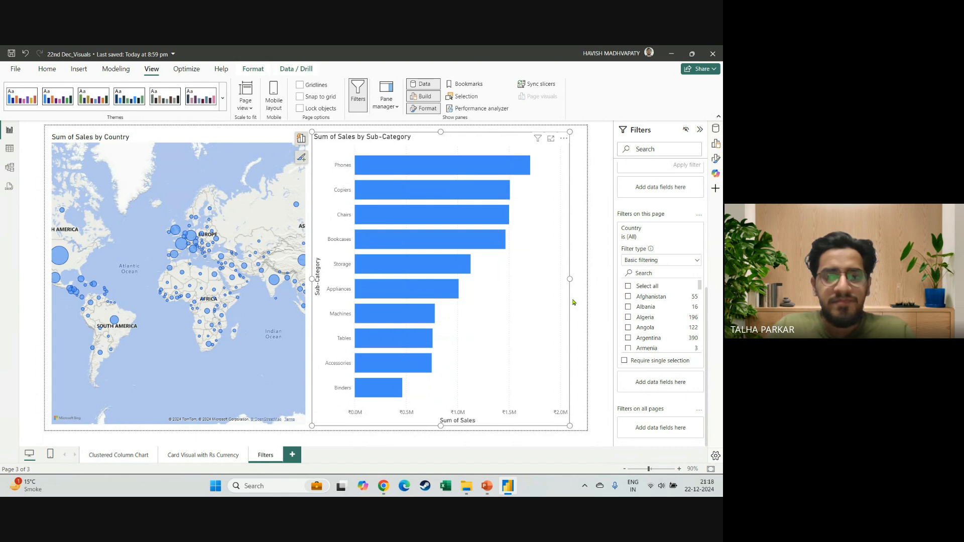
# Switch to the Google Meet call to check the in-call messages, and return to the Power BI report.
pyautogui.hotkey('alt', 'Tab')
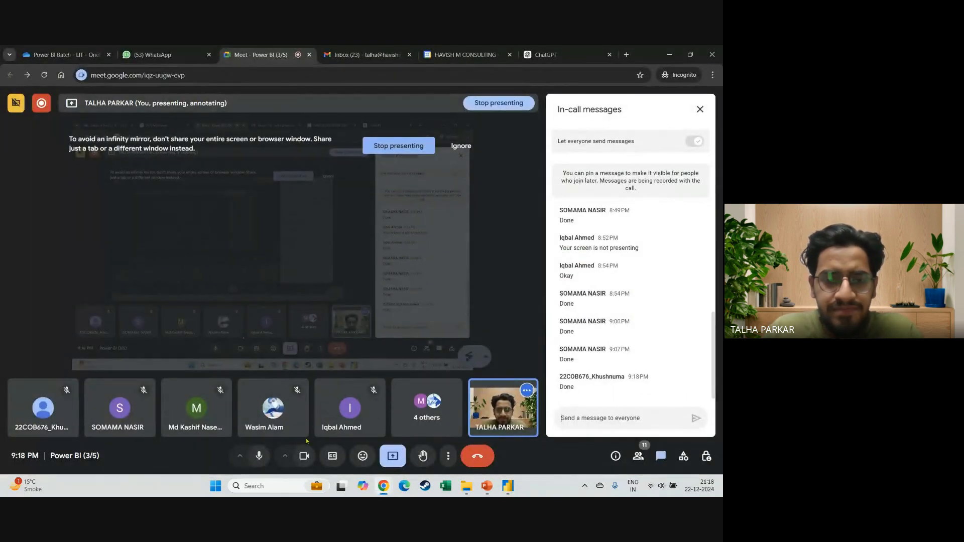
pyautogui.hotkey('alt', 'Tab')
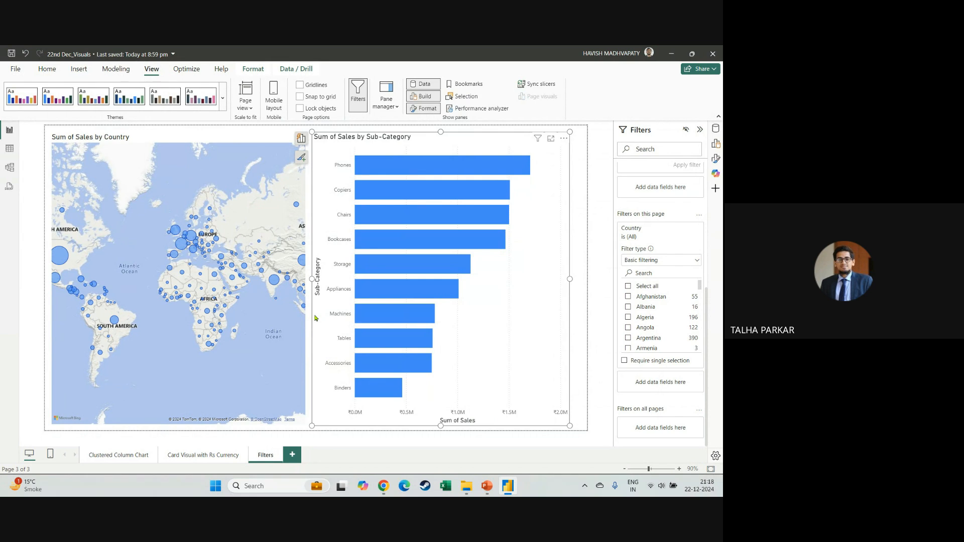
pyautogui.hotkey('alt', 'Tab')
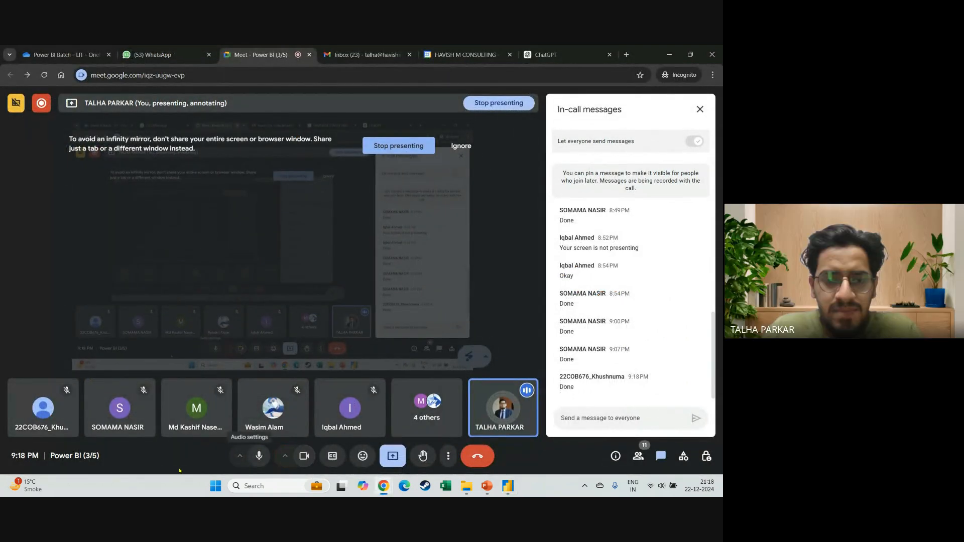
pyautogui.hotkey('alt', 'Tab')
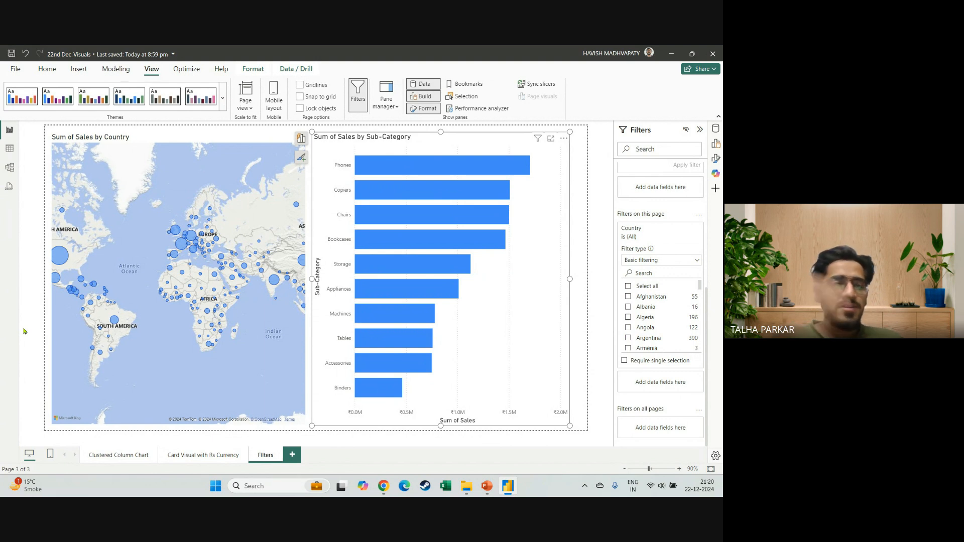
# Save the report and add a new report page named Slicers.
pyautogui.click(11, 52)
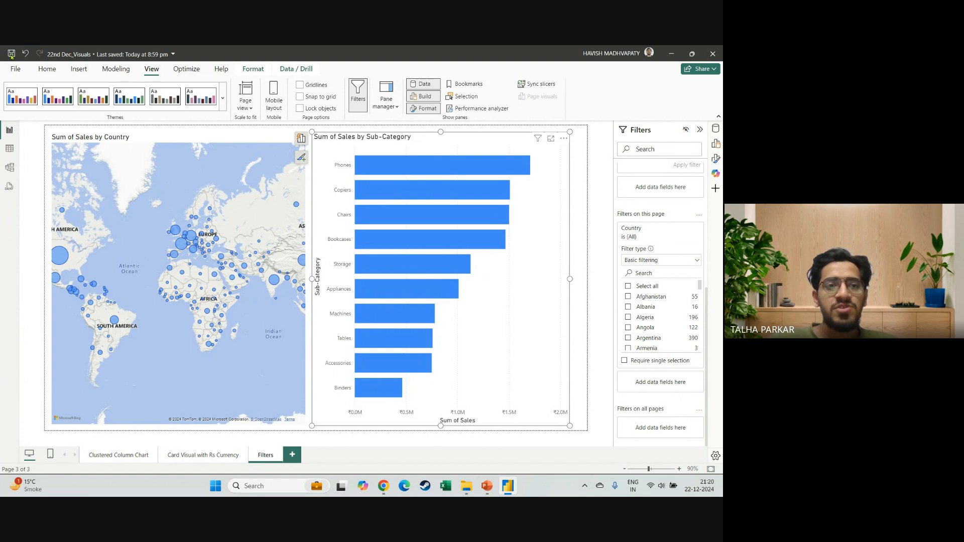
pyautogui.click(292, 455)
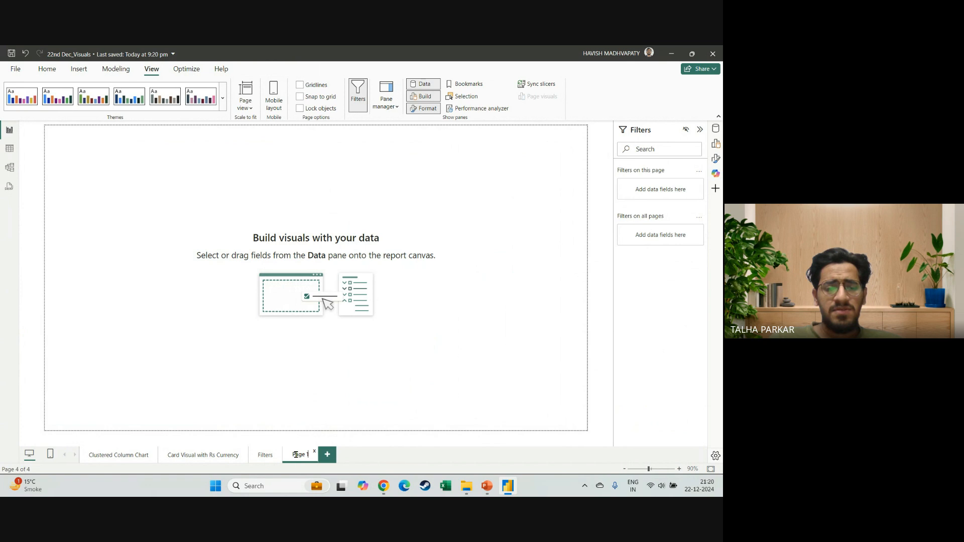
pyautogui.doubleClick(295, 454)
pyautogui.write('Slicers')
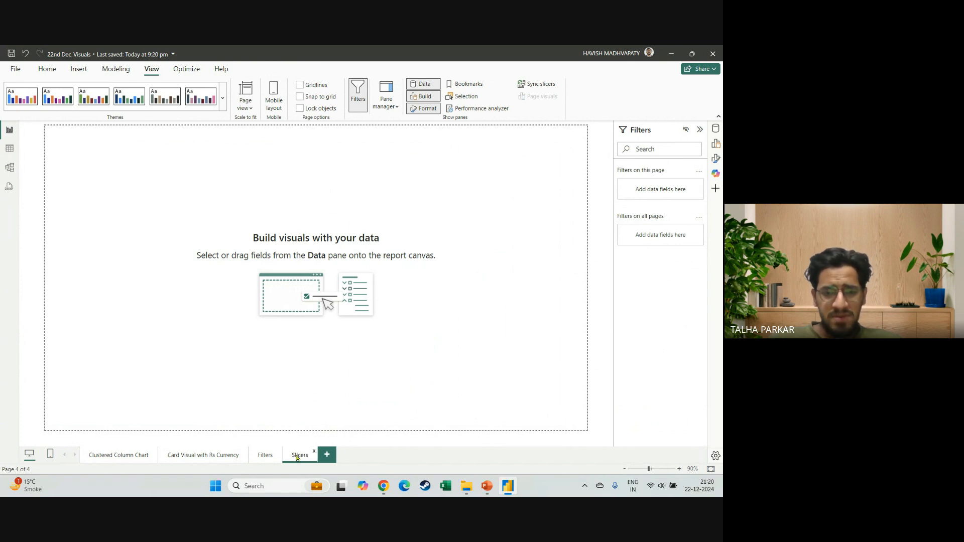
# Revisit the Filters page while checking the Google Meet chat, and return to the Slicers page in Power BI.
pyautogui.click(263, 455)
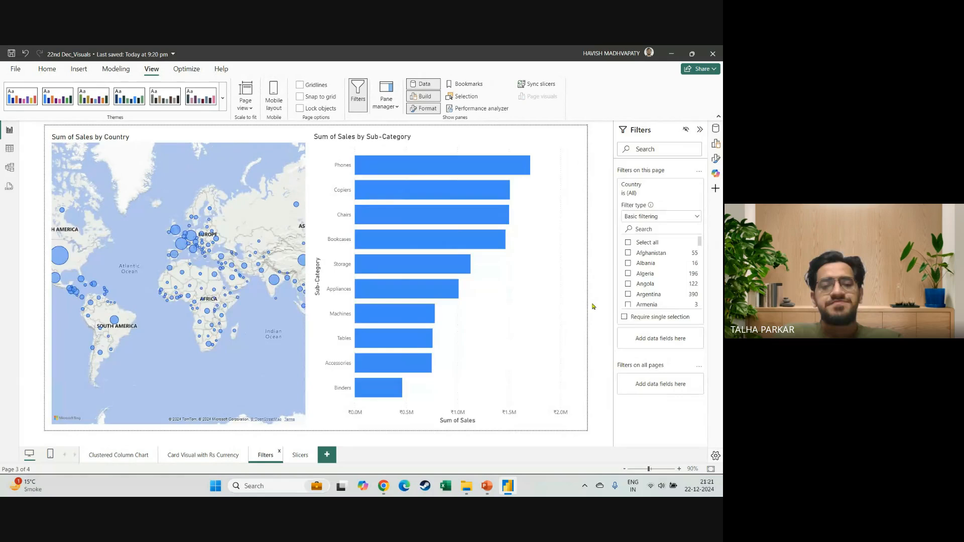
pyautogui.hotkey('alt', 'Tab')
pyautogui.hotkey('alt', 'Tab')
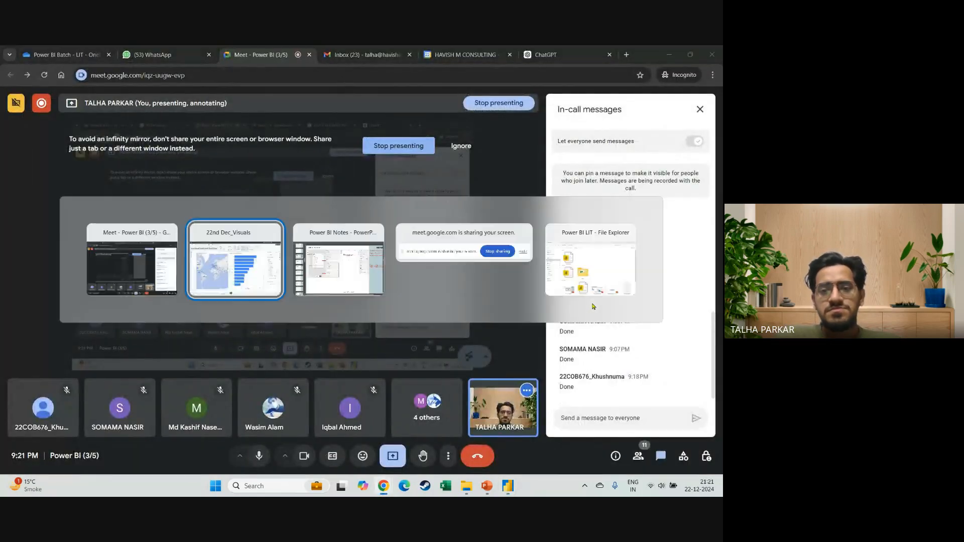
pyautogui.hotkey('alt', 'Tab')
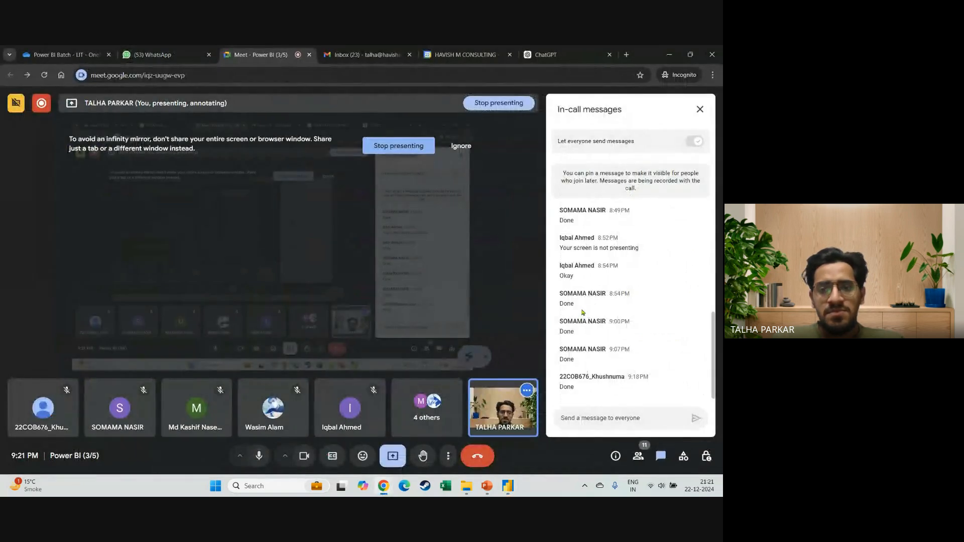
pyautogui.hotkey('alt', 'Tab')
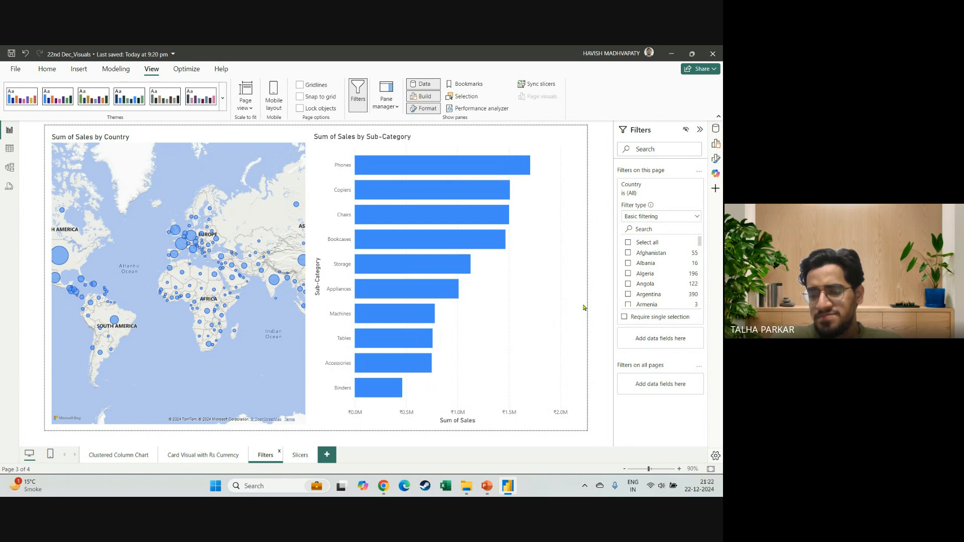
pyautogui.hotkey('alt', 'Tab')
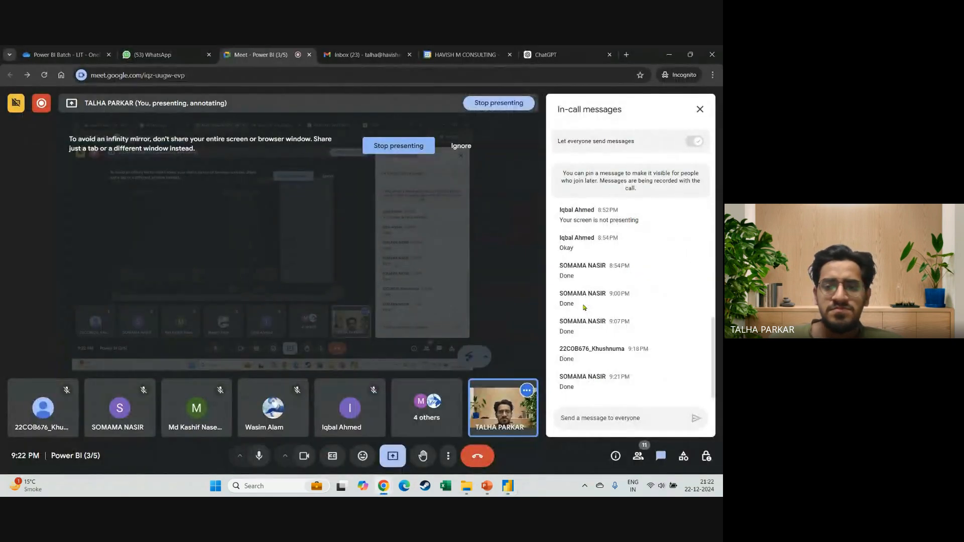
pyautogui.hotkey('alt', 'Tab')
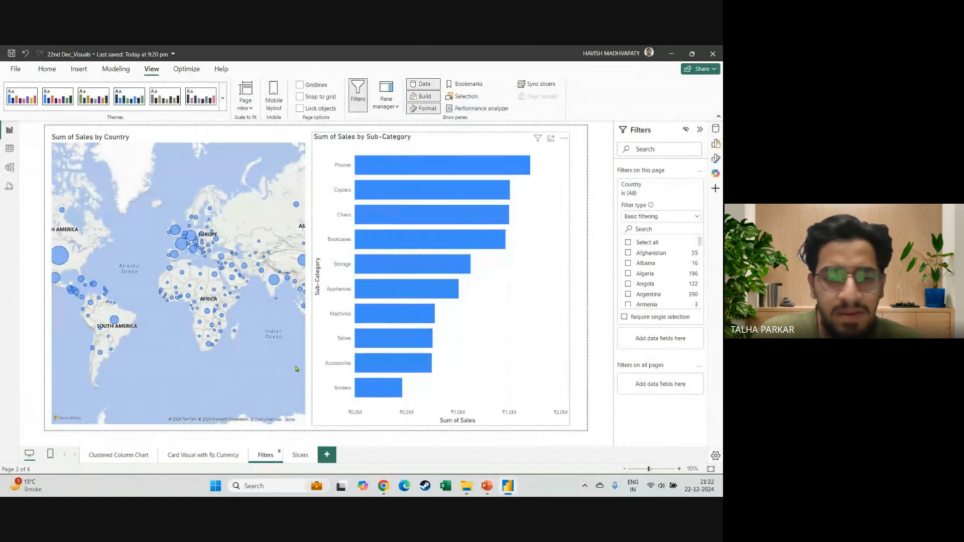
pyautogui.click(300, 455)
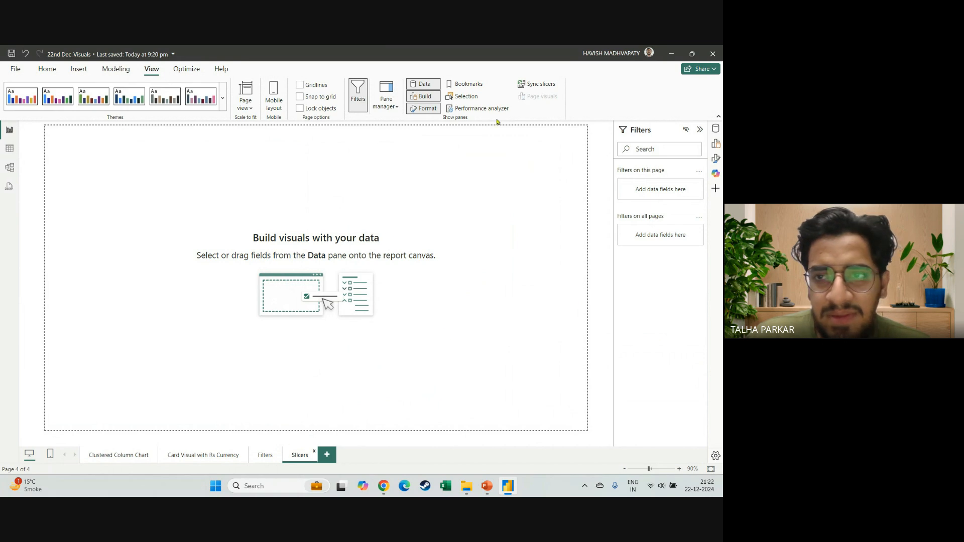
# Add a clustered bar chart of Sales by Sub-Category, enlarged to fill about half the page, with the Filters pane collapsed.
pyautogui.click(716, 144)
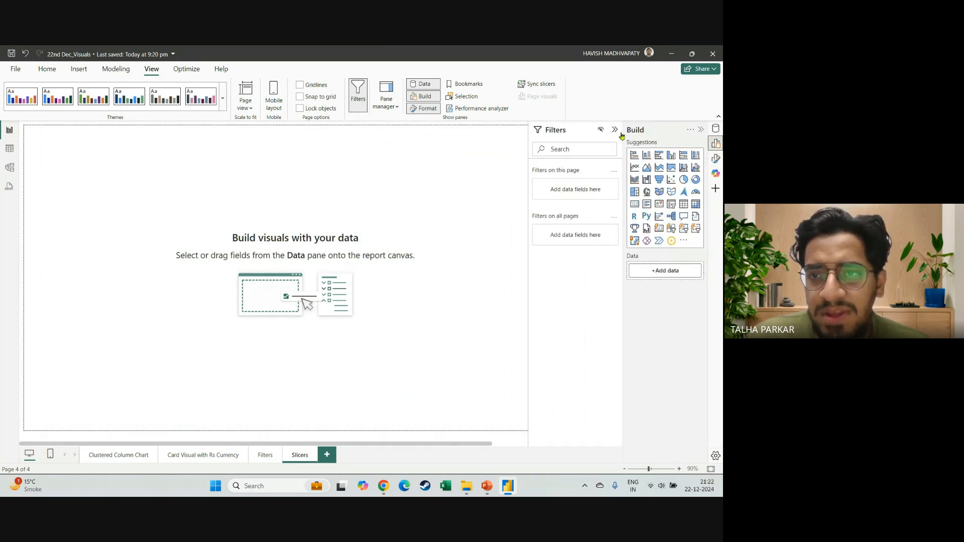
pyautogui.click(614, 129)
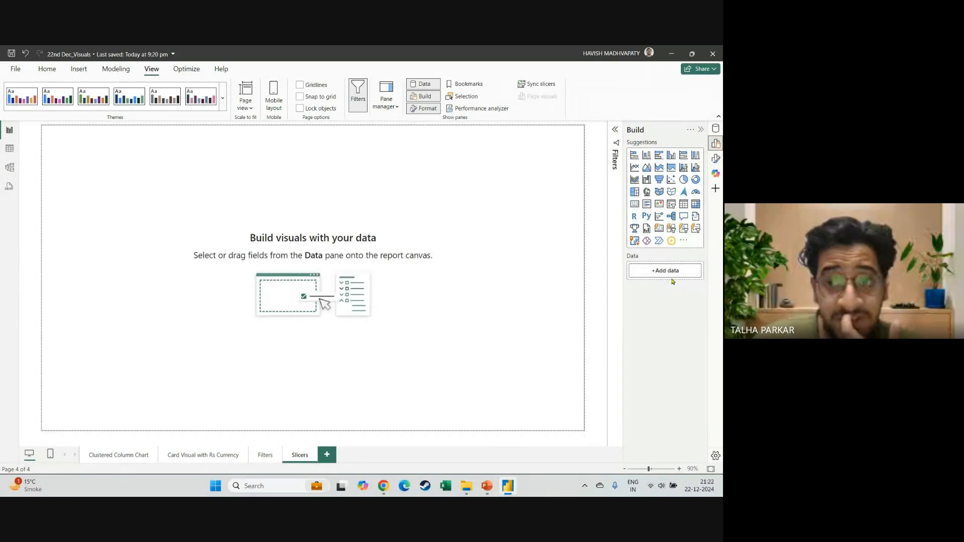
pyautogui.click(660, 155)
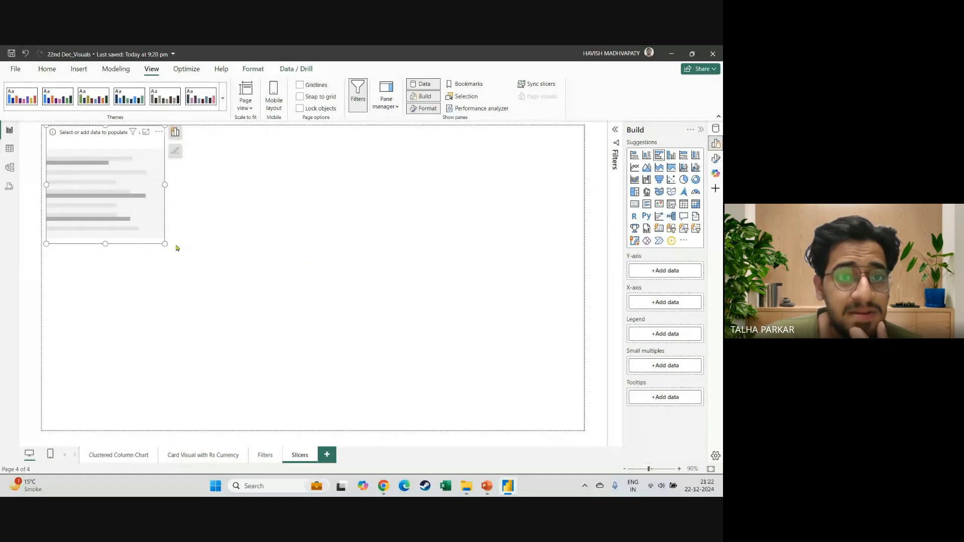
pyautogui.moveTo(166, 244); pyautogui.dragTo(314, 422)
pyautogui.click(716, 128)
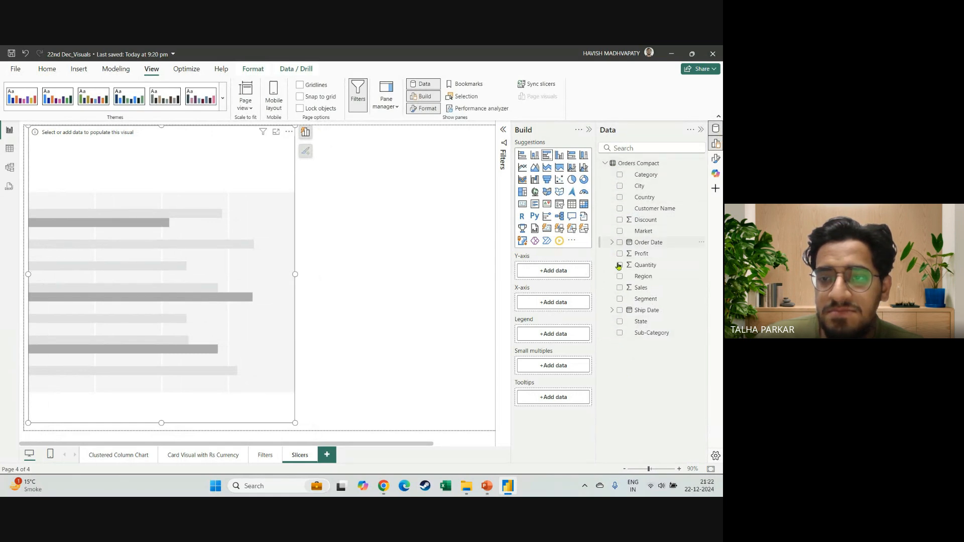
pyautogui.click(620, 333)
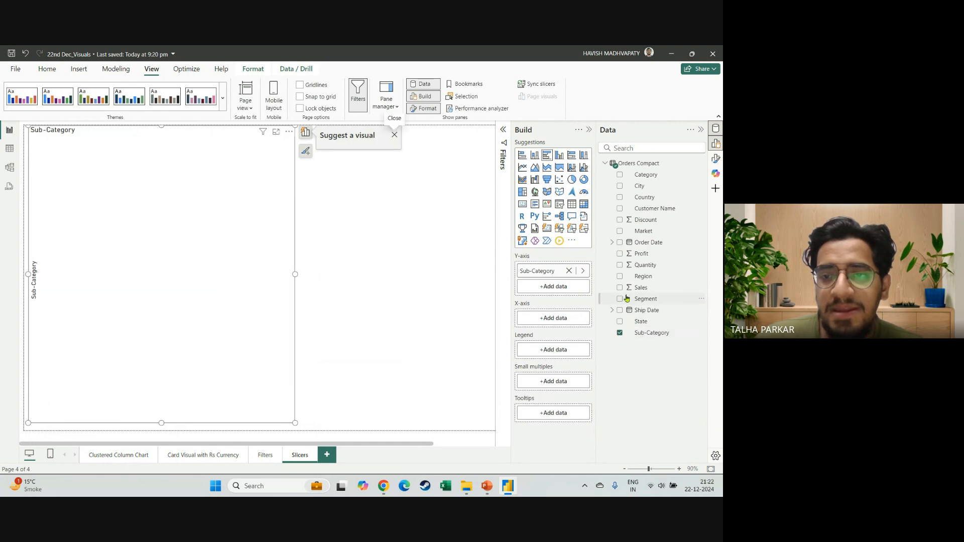
pyautogui.click(620, 289)
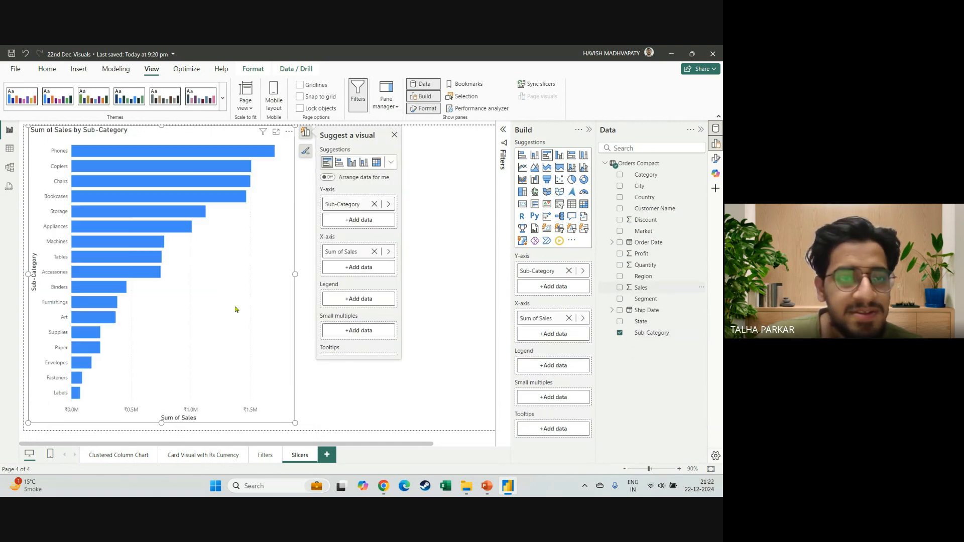
# Convert the Sales by Sub-Category chart to a clustered column chart and make it slightly narrower.
pyautogui.click(300, 275)
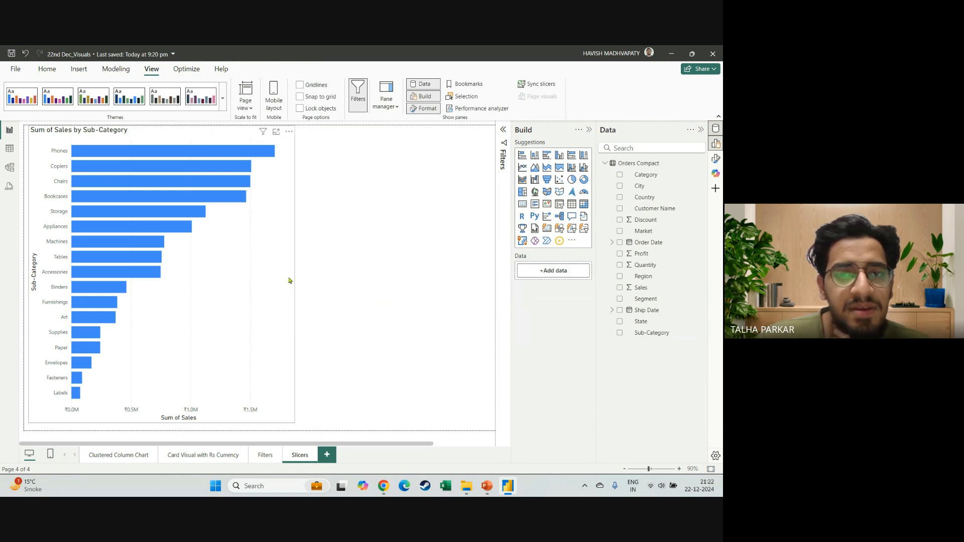
pyautogui.click(294, 282)
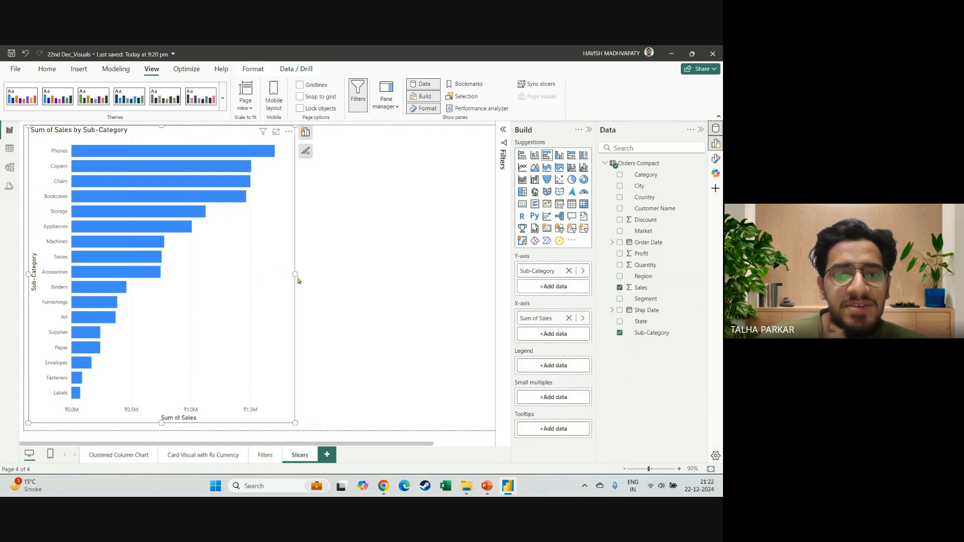
pyautogui.click(560, 158)
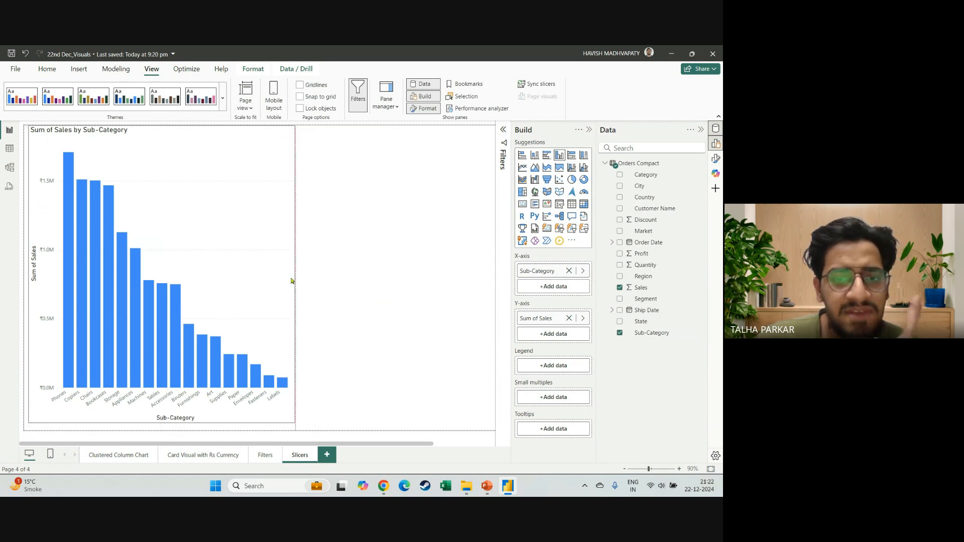
pyautogui.moveTo(295, 275); pyautogui.dragTo(290, 275)
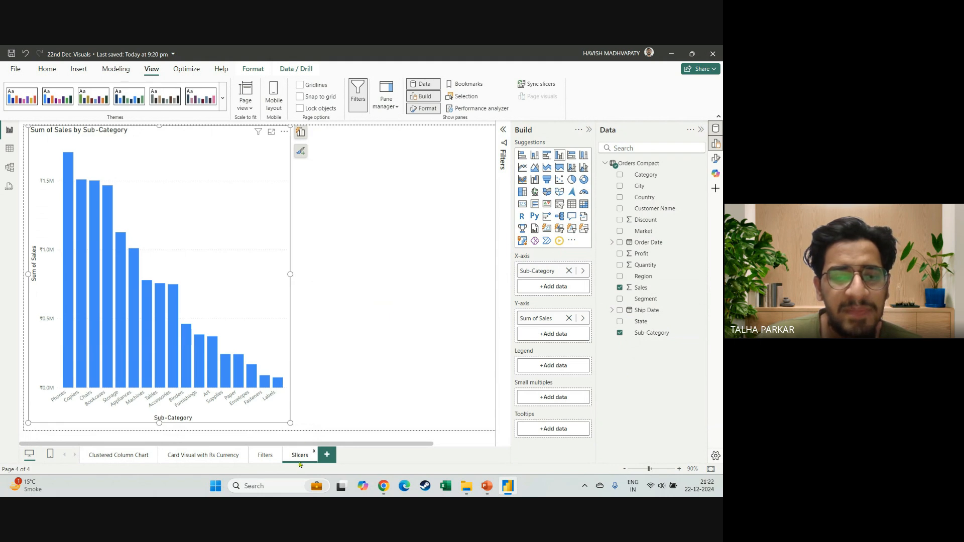
pyautogui.click(337, 212)
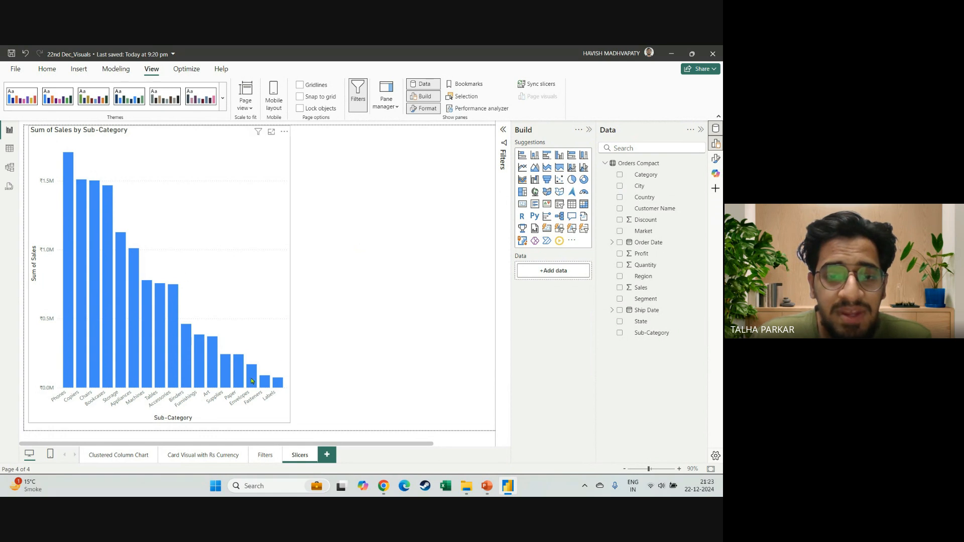
pyautogui.click(245, 422)
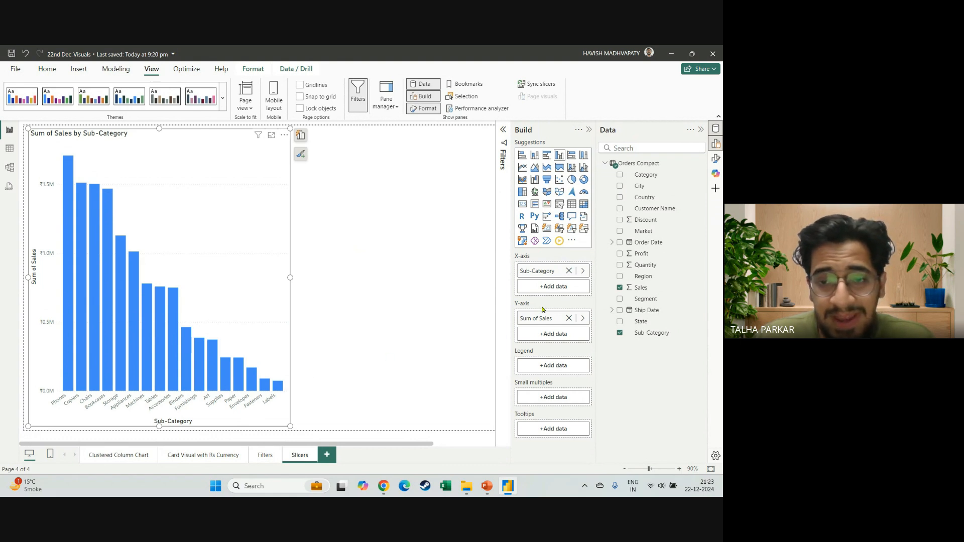
pyautogui.moveTo(541, 316); pyautogui.dragTo(482, 317)
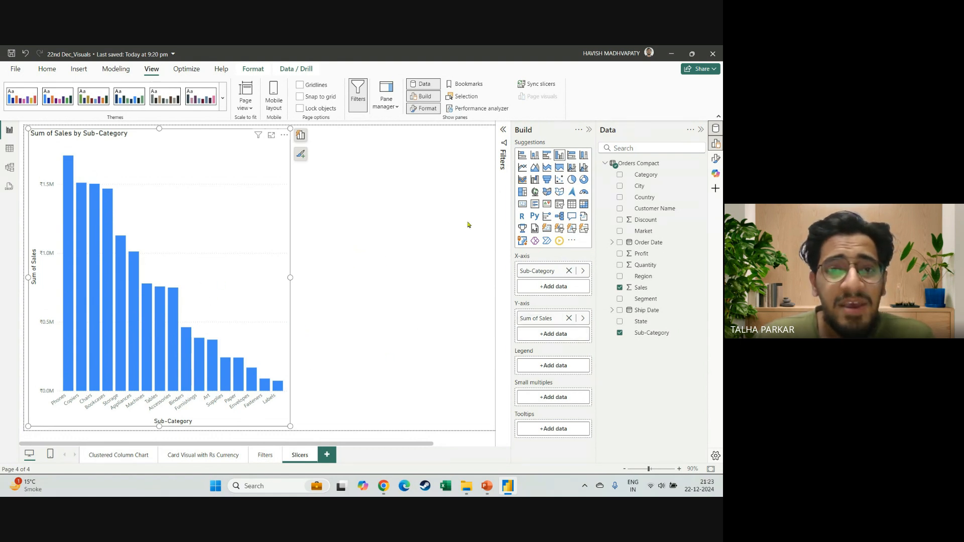
pyautogui.click(358, 229)
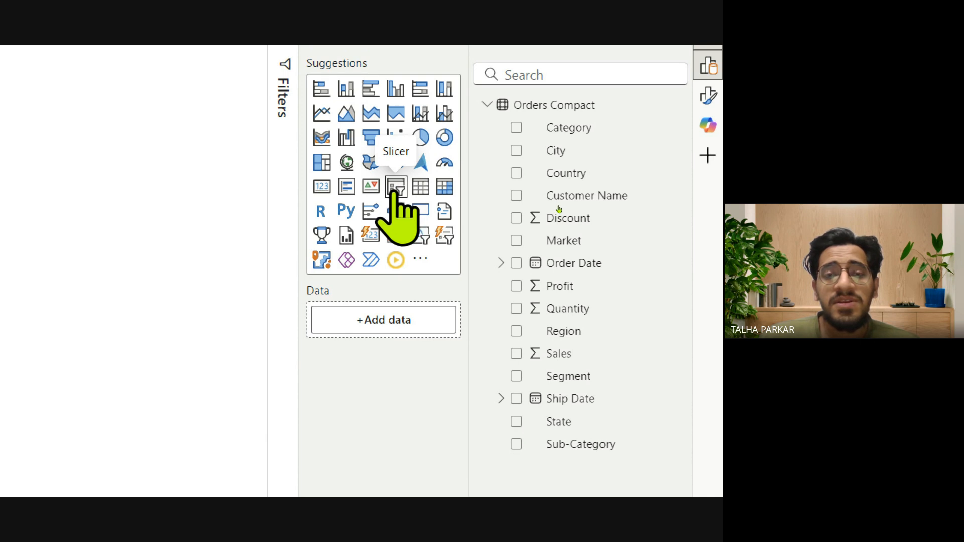
# Add a slicer, shrink it to a small box and place it beside the top of the column chart.
pyautogui.click(395, 189)
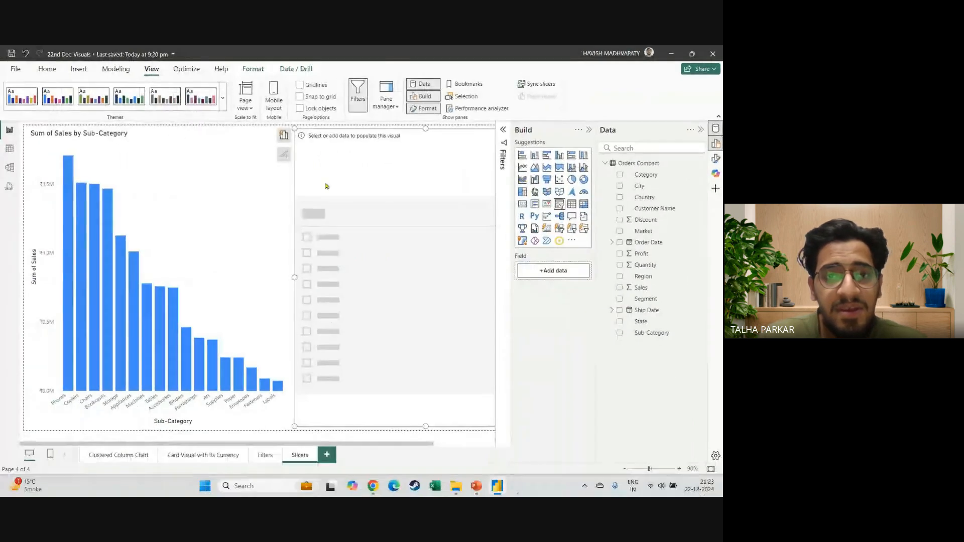
pyautogui.moveTo(295, 129); pyautogui.dragTo(385, 346)
pyautogui.moveTo(430, 386); pyautogui.dragTo(336, 176)
pyautogui.moveTo(462, 175); pyautogui.dragTo(347, 188)
pyautogui.moveTo(370, 204); pyautogui.dragTo(369, 199)
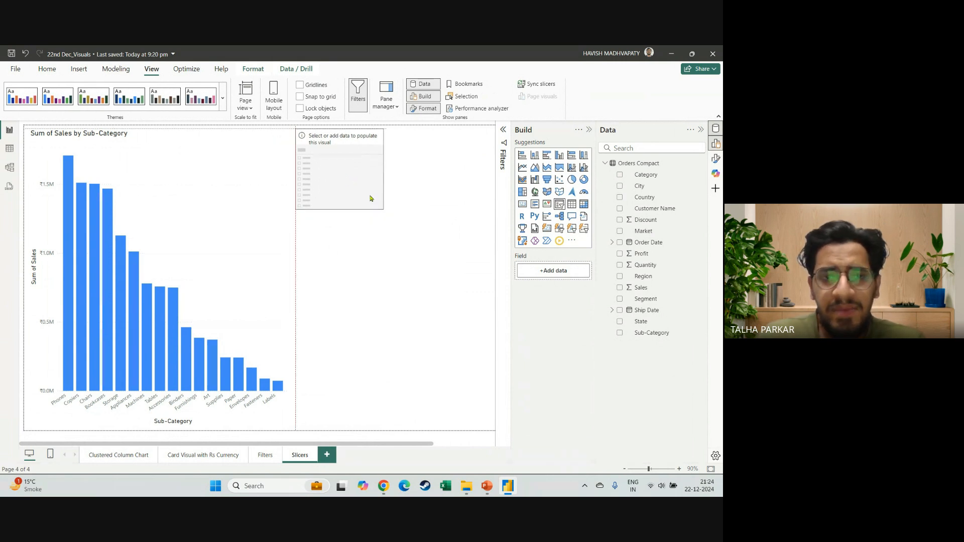
pyautogui.click(421, 238)
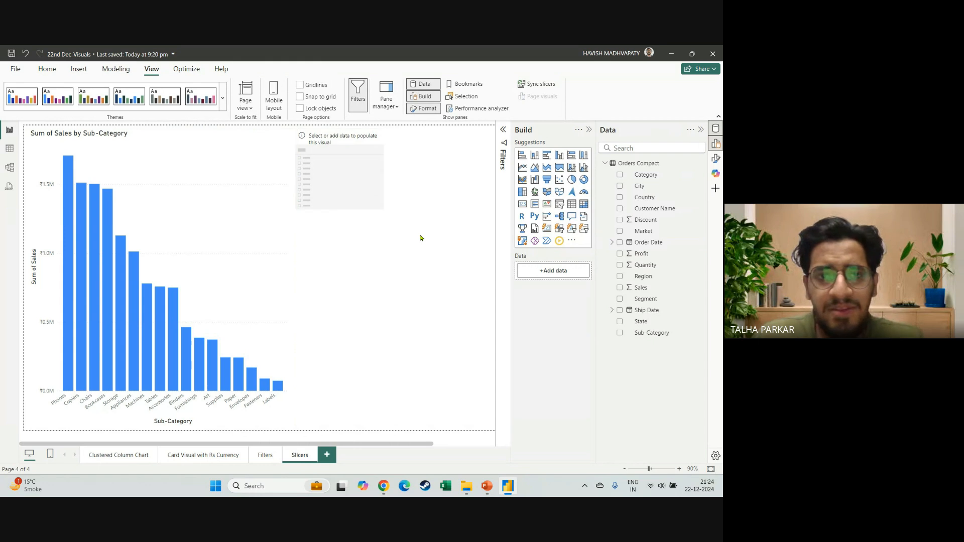
# Assign the Market field to the new slicer.
pyautogui.click(365, 194)
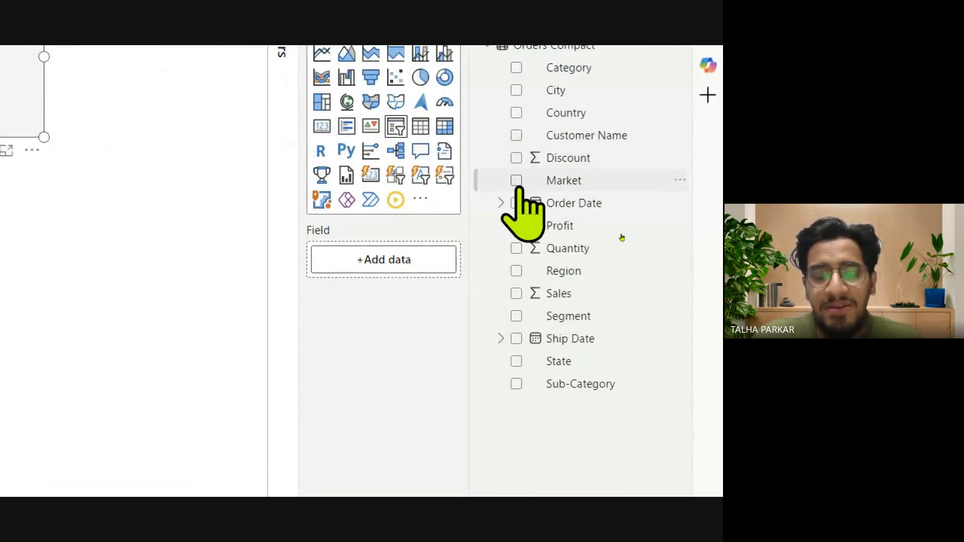
pyautogui.click(516, 180)
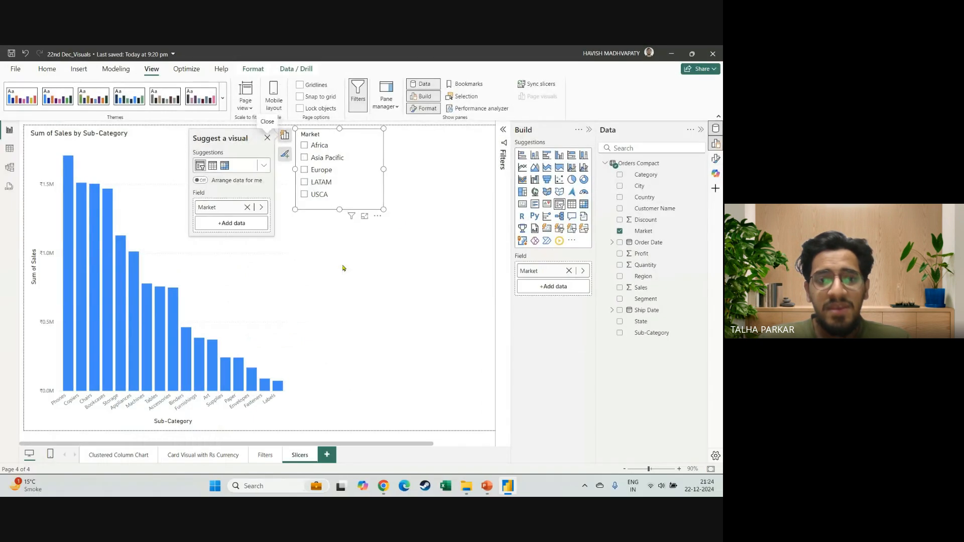
pyautogui.click(329, 487)
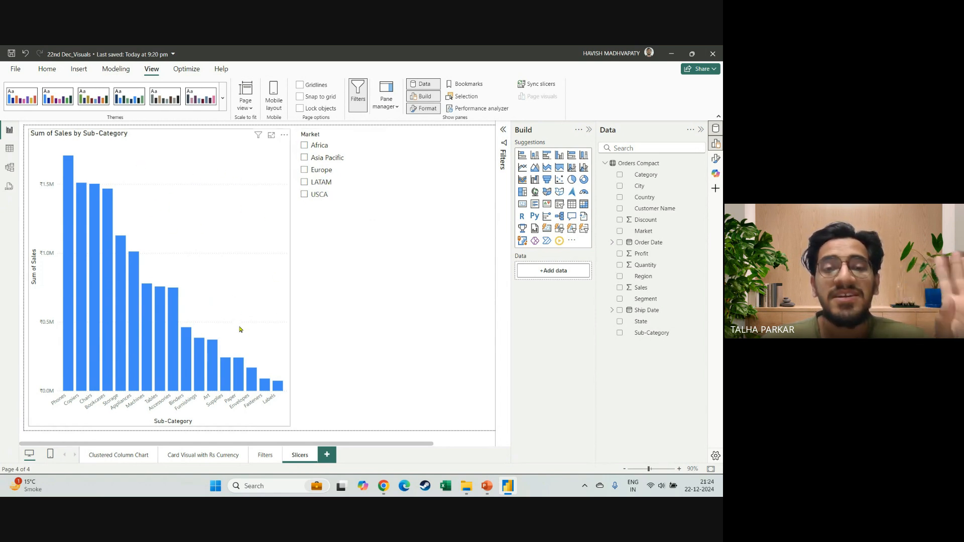
# Filter the column chart through the Market slicer by USCA, LATAM, Europe, Asia Pacific and Africa, one market at a time.
pyautogui.click(304, 195)
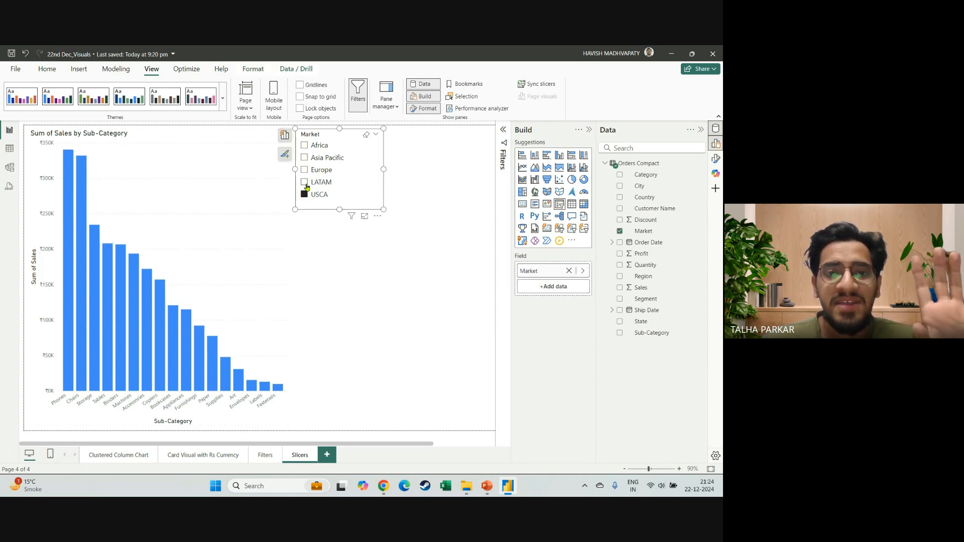
pyautogui.click(305, 183)
pyautogui.click(305, 170)
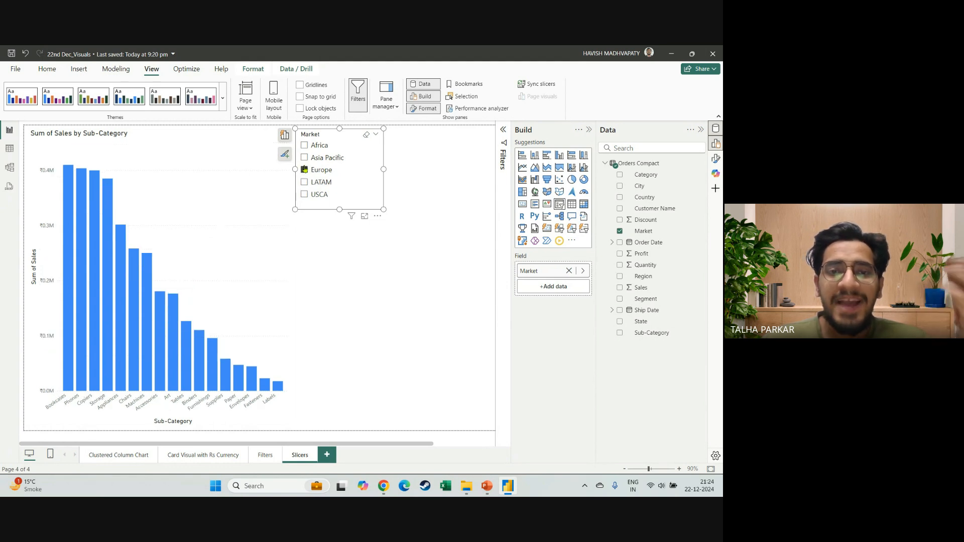
pyautogui.click(305, 158)
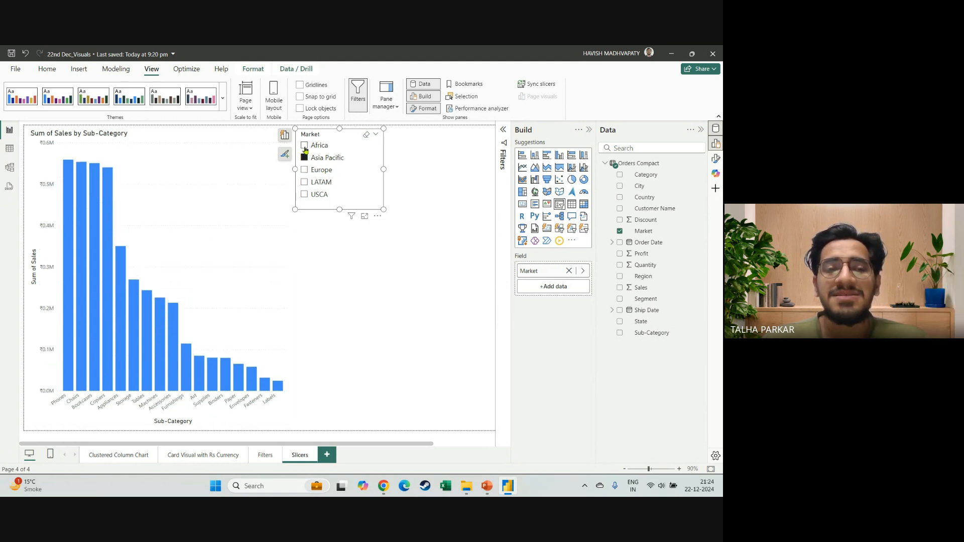
pyautogui.click(305, 146)
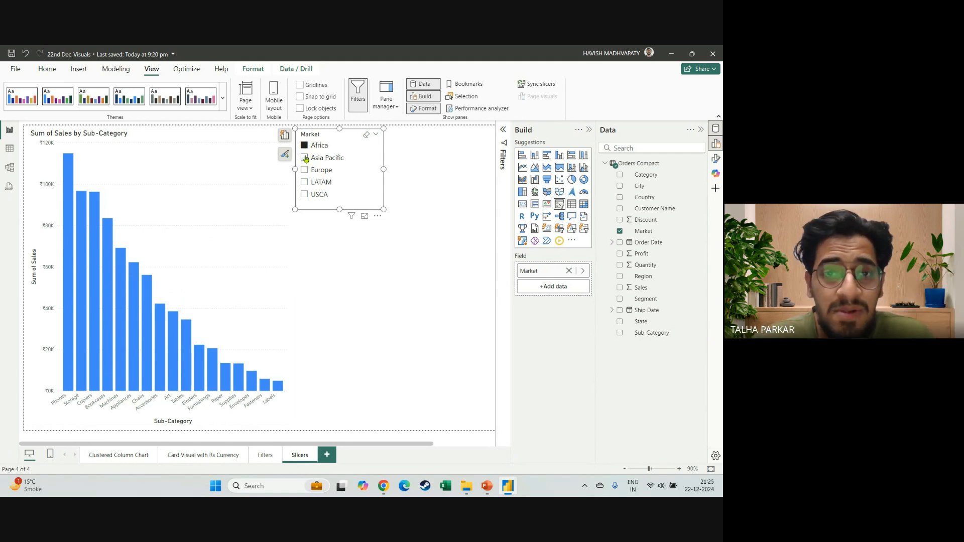
# Extend the slicer's Africa selection with Asia Pacific, Europe, LATAM and USCA.
pyautogui.keyDown('ctrl'); pyautogui.click(305, 158); pyautogui.keyUp('ctrl')
pyautogui.keyDown('ctrl'); pyautogui.click(305, 170); pyautogui.keyUp('ctrl')
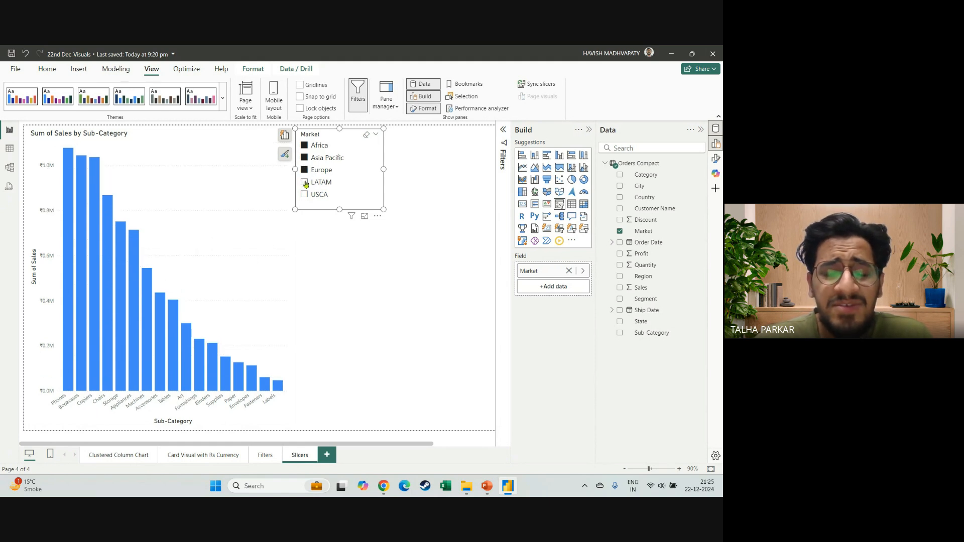
pyautogui.keyDown('ctrl'); pyautogui.click(305, 182); pyautogui.keyUp('ctrl')
pyautogui.keyDown('ctrl'); pyautogui.click(304, 195); pyautogui.keyUp('ctrl')
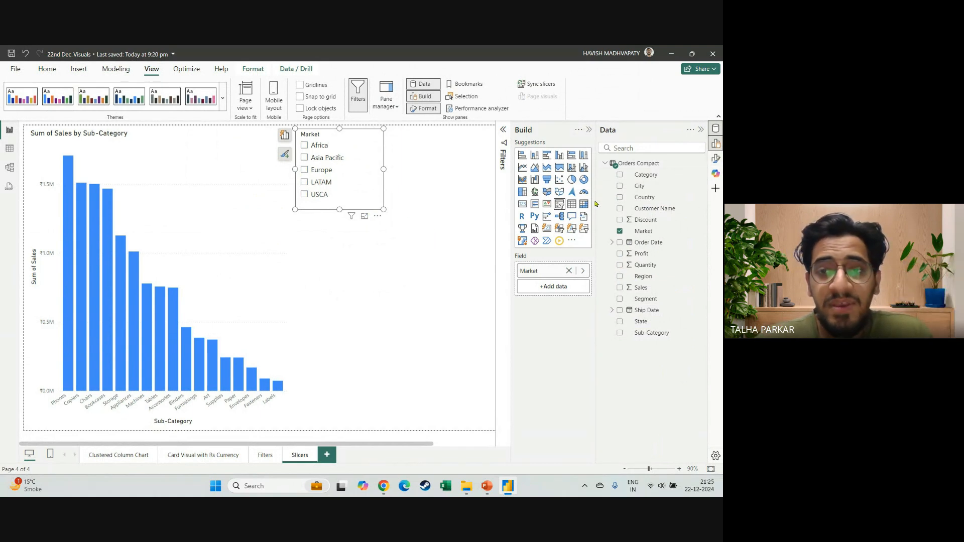
# Narrow the side panes and show the formatting options for the Market slicer, with Copilot closed.
pyautogui.moveTo(596, 199); pyautogui.dragTo(622, 200)
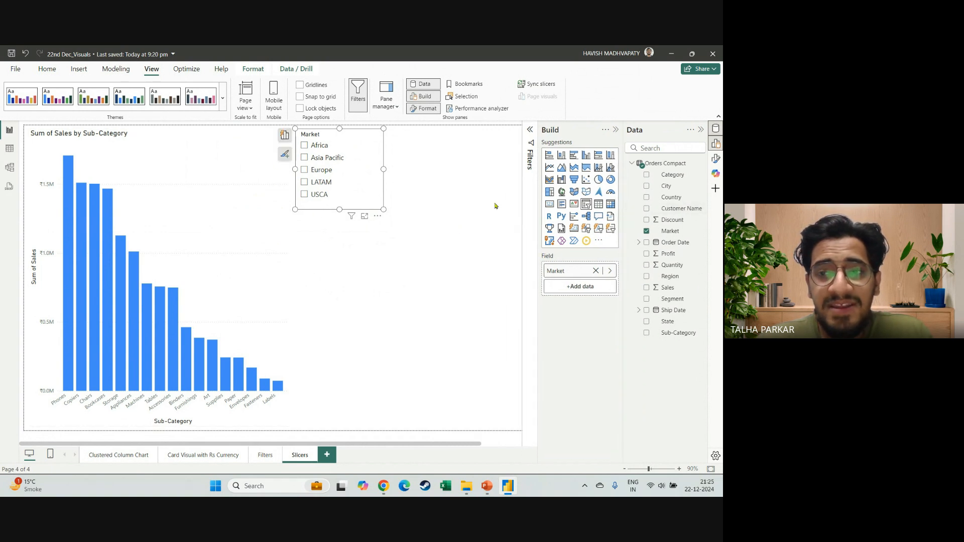
pyautogui.click(717, 173)
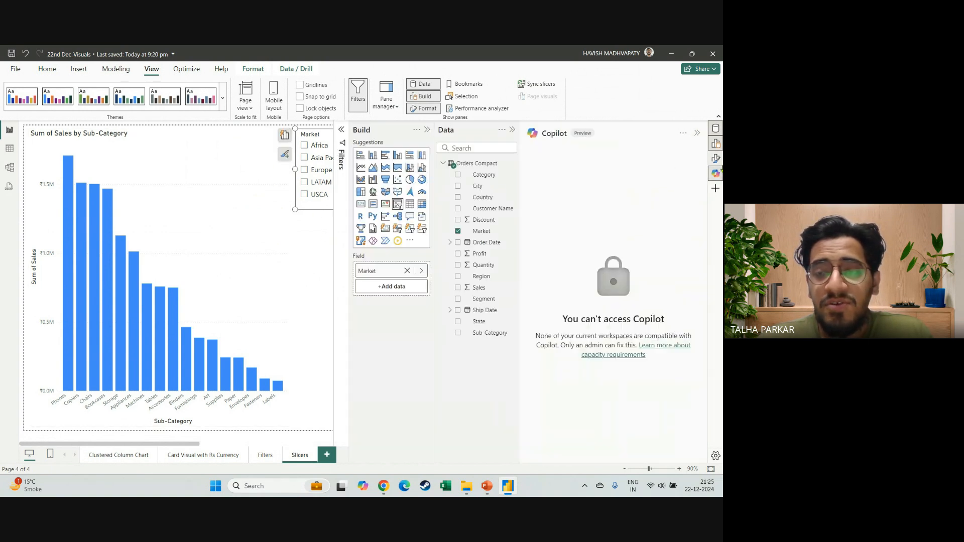
pyautogui.click(715, 158)
pyautogui.click(717, 173)
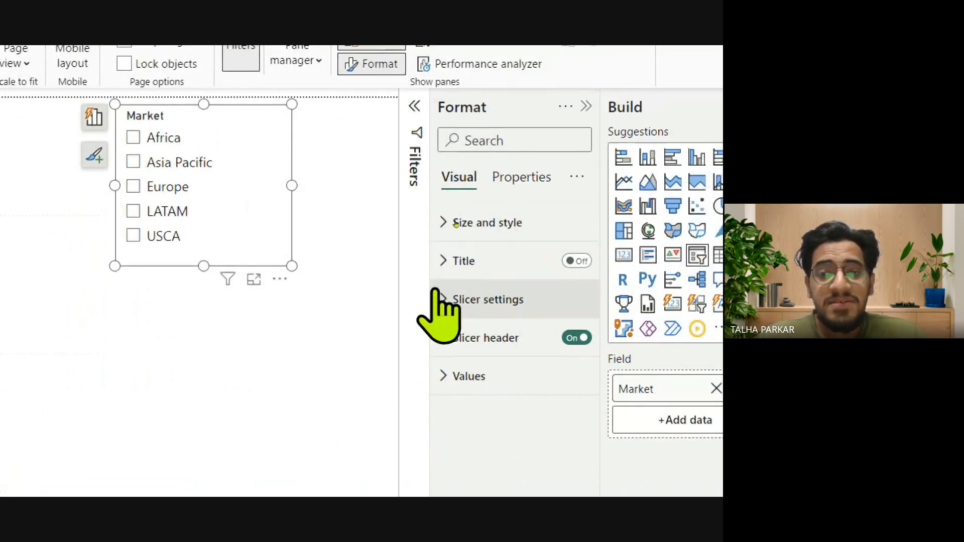
# Try the Tile style on the Market slicer and settle on the Dropdown style.
pyautogui.click(443, 300)
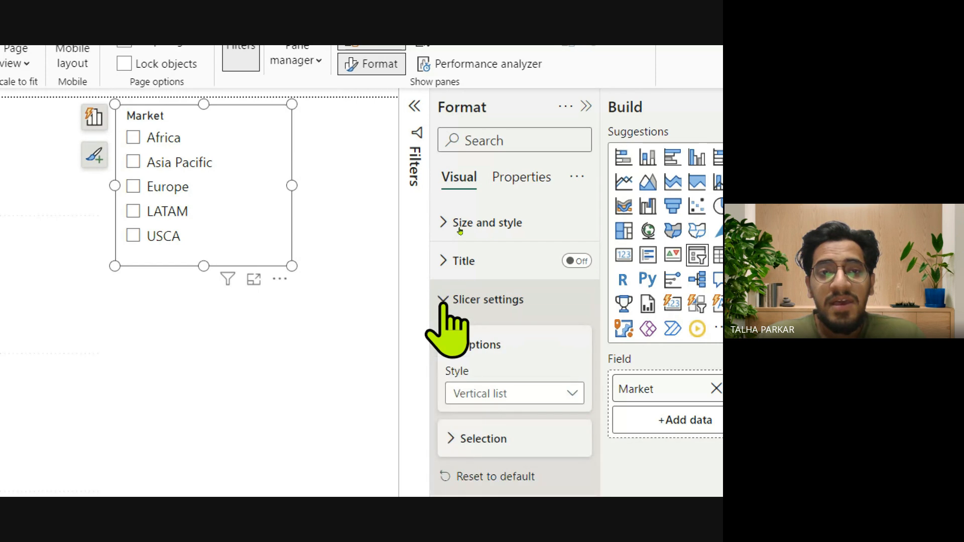
pyautogui.click(503, 393)
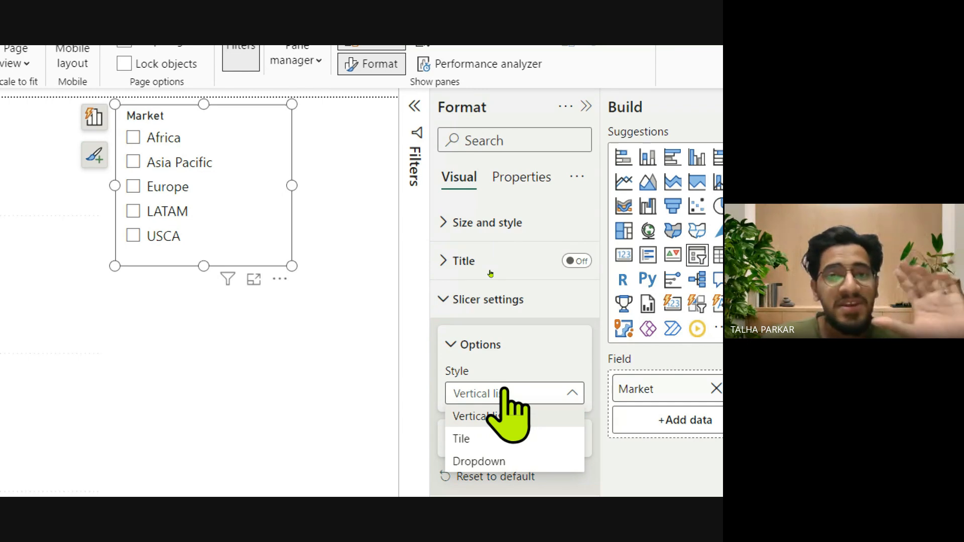
pyautogui.click(527, 440)
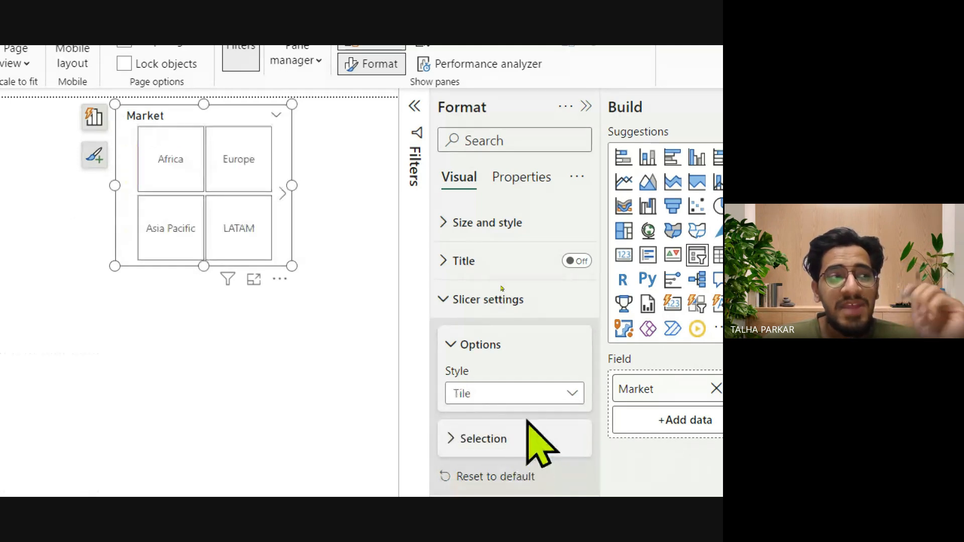
pyautogui.click(526, 394)
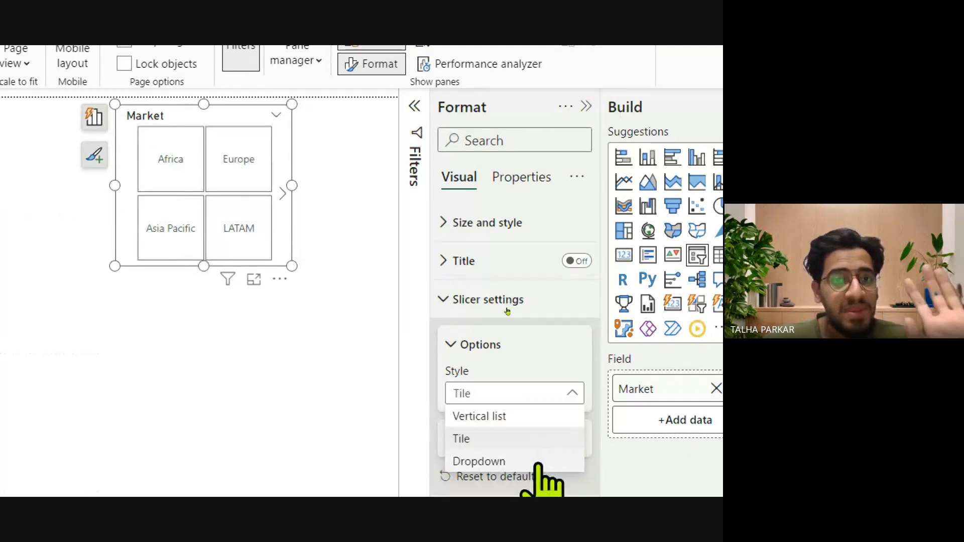
pyautogui.click(539, 461)
pyautogui.click(514, 393)
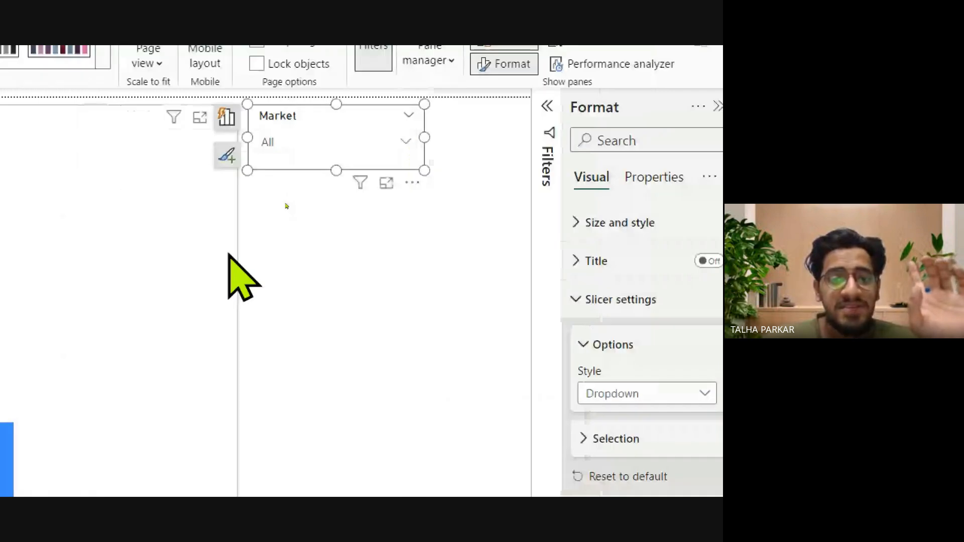
# Narrow the column chart further to widen the gap between it and the Market slicer.
pyautogui.click(228, 254)
pyautogui.moveTo(237, 402); pyautogui.dragTo(155, 399)
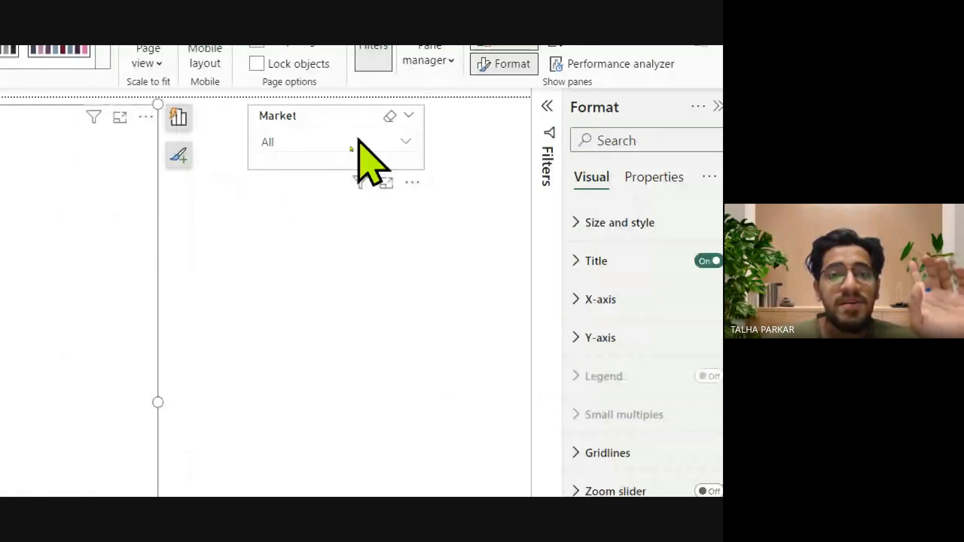
# Review the style choices in the Market slicer's settings and keep the Dropdown style.
pyautogui.moveTo(335, 162); pyautogui.dragTo(306, 161)
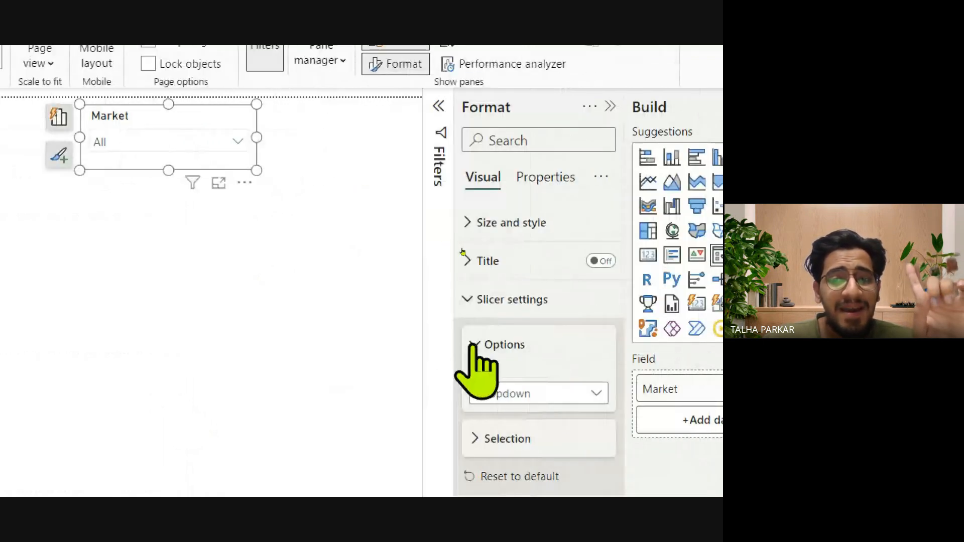
pyautogui.click(550, 345)
pyautogui.click(466, 300)
pyautogui.click(467, 300)
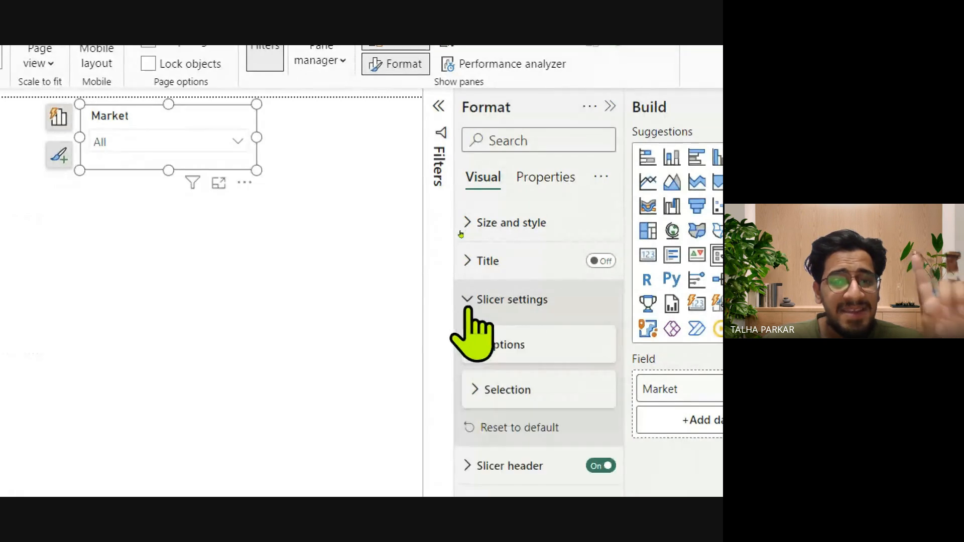
pyautogui.click(485, 345)
pyautogui.click(486, 398)
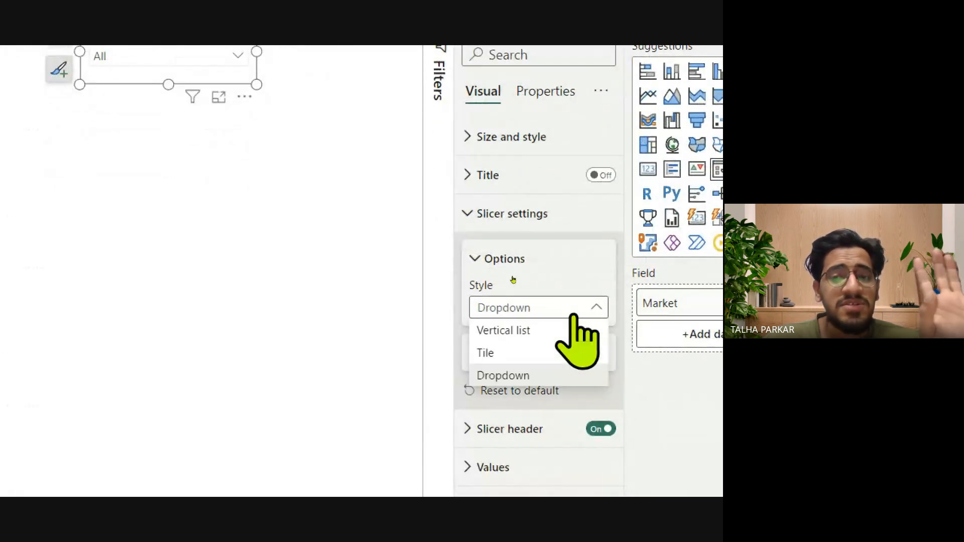
pyautogui.click(517, 378)
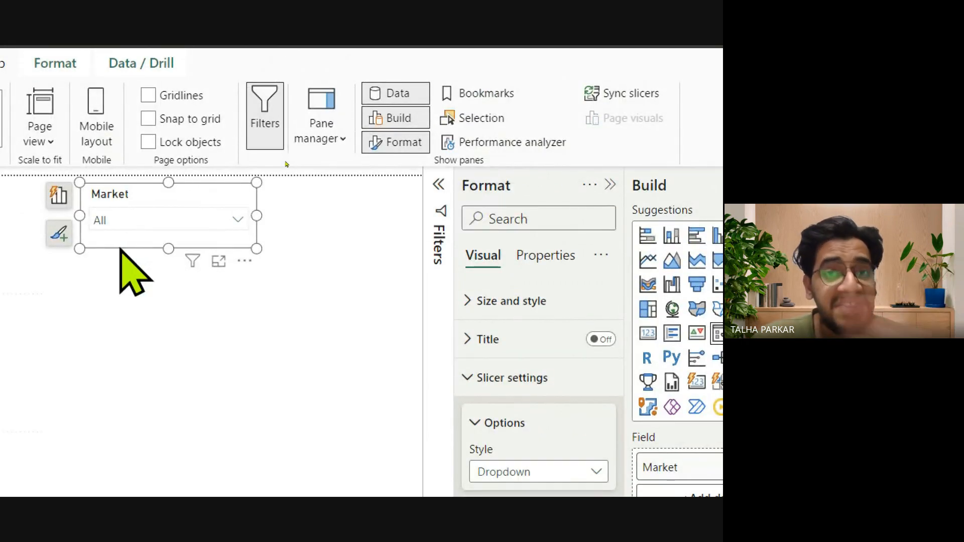
# Duplicate the Market slicer, place the copy directly below it and replace its field with Segment.
pyautogui.click(239, 296)
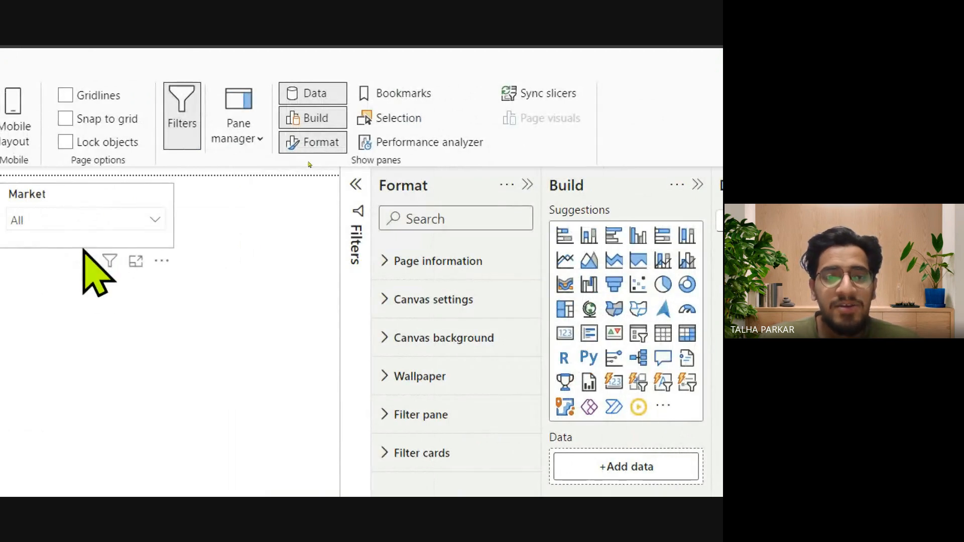
pyautogui.click(83, 246)
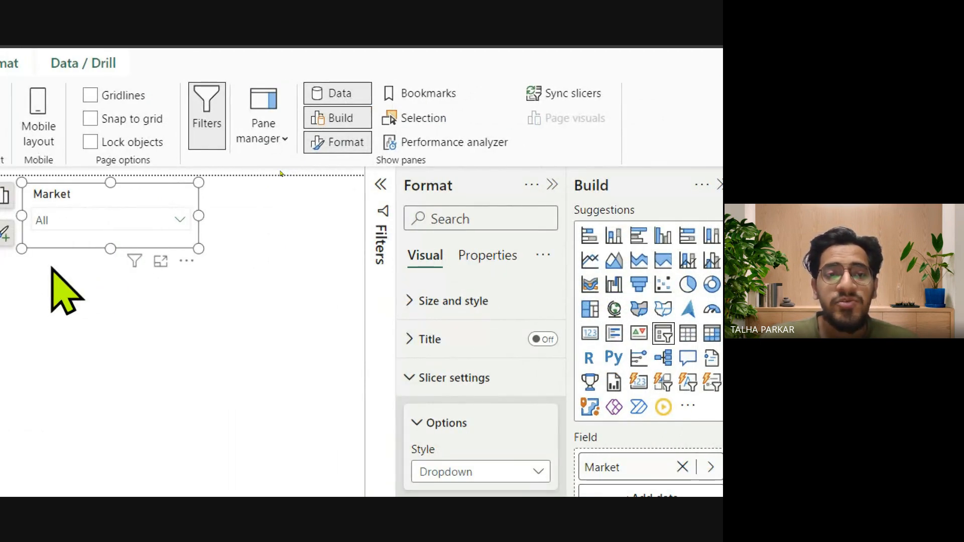
pyautogui.hotkey('ctrl', 'v')
pyautogui.moveTo(86, 254); pyautogui.dragTo(77, 327)
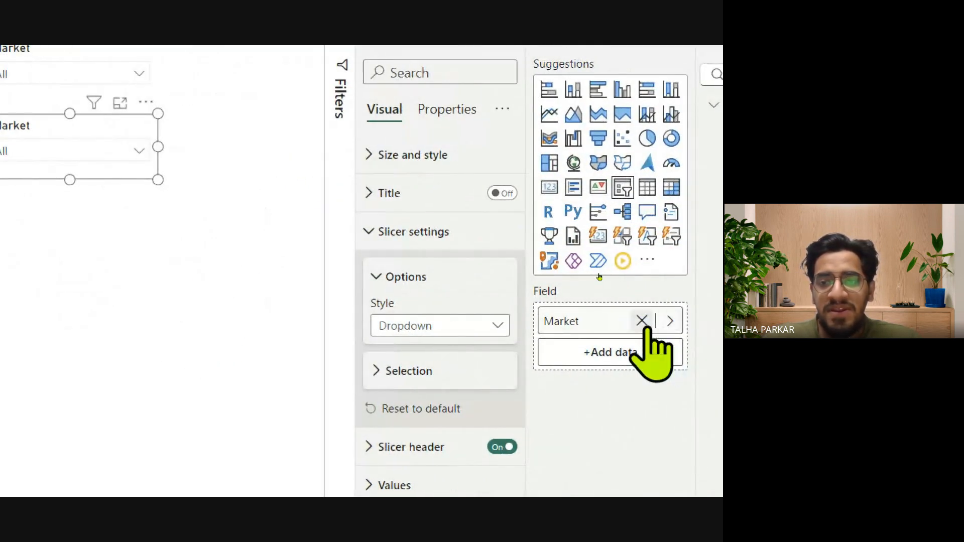
pyautogui.click(642, 321)
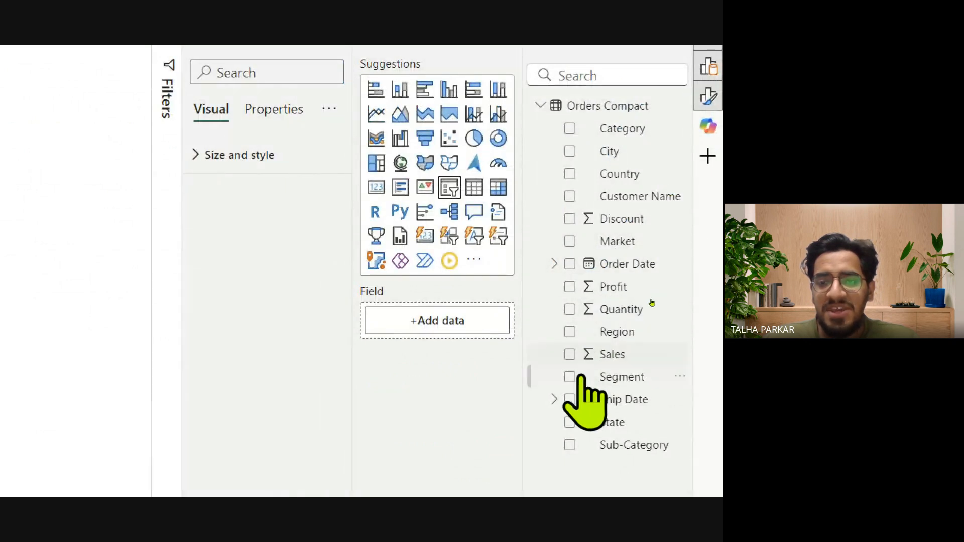
pyautogui.click(569, 378)
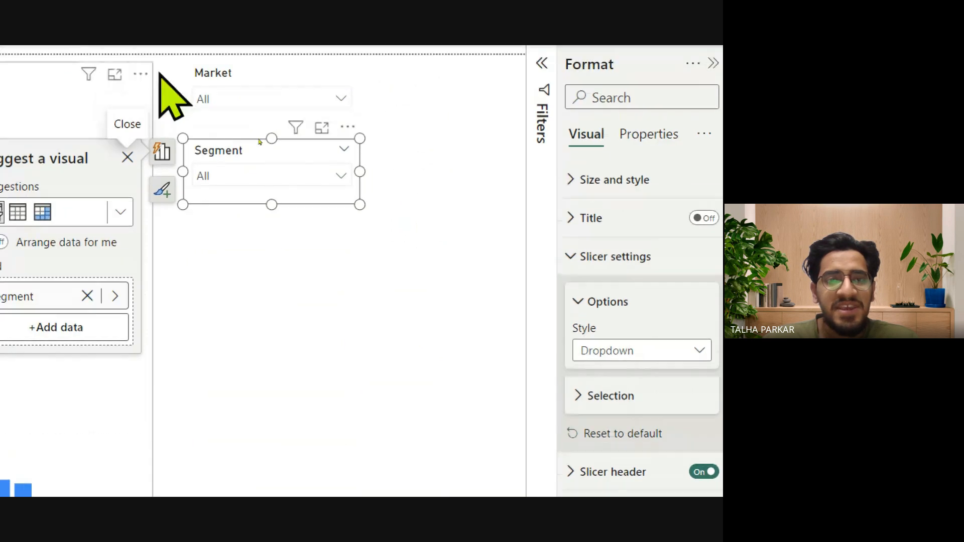
# Set the Segment slicer's style to Tile and make the slicer taller.
pyautogui.click(667, 351)
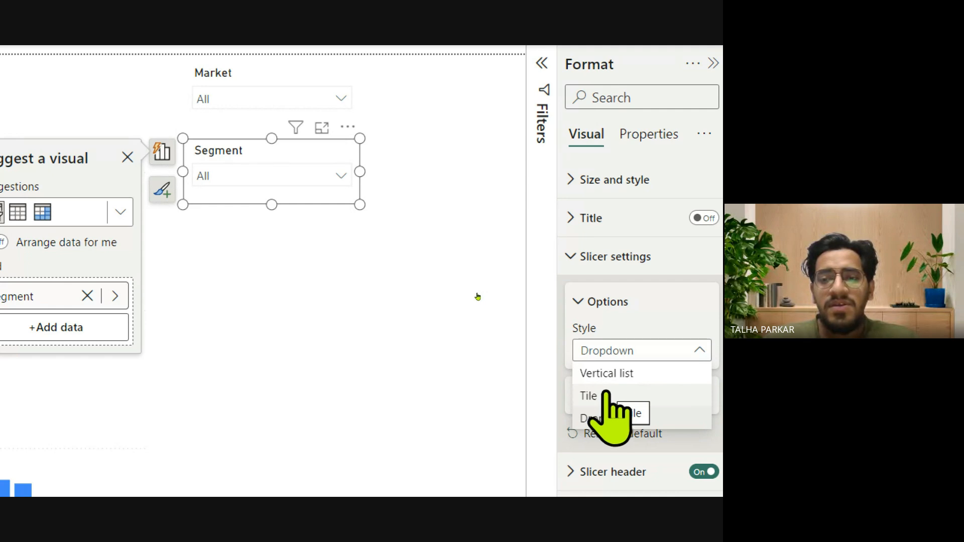
pyautogui.click(609, 396)
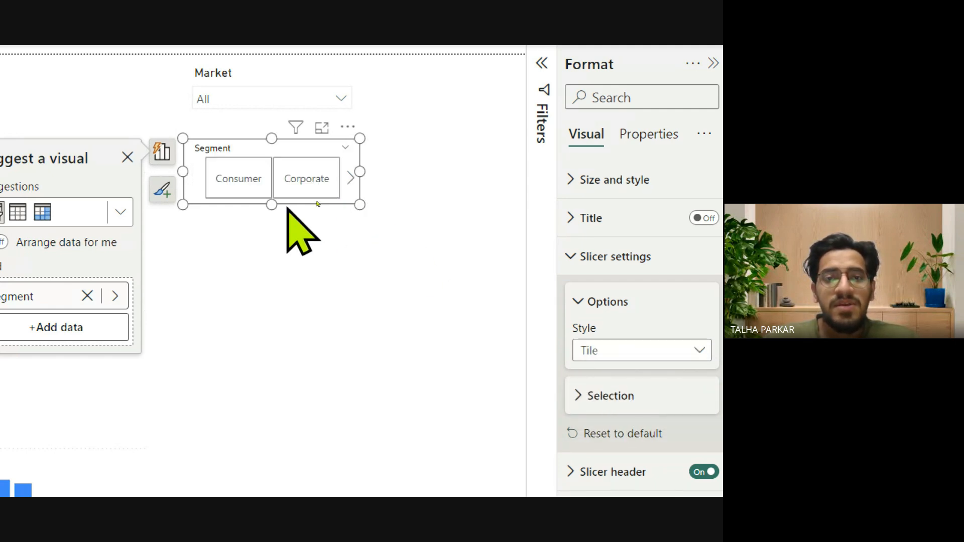
pyautogui.moveTo(272, 205); pyautogui.dragTo(279, 307)
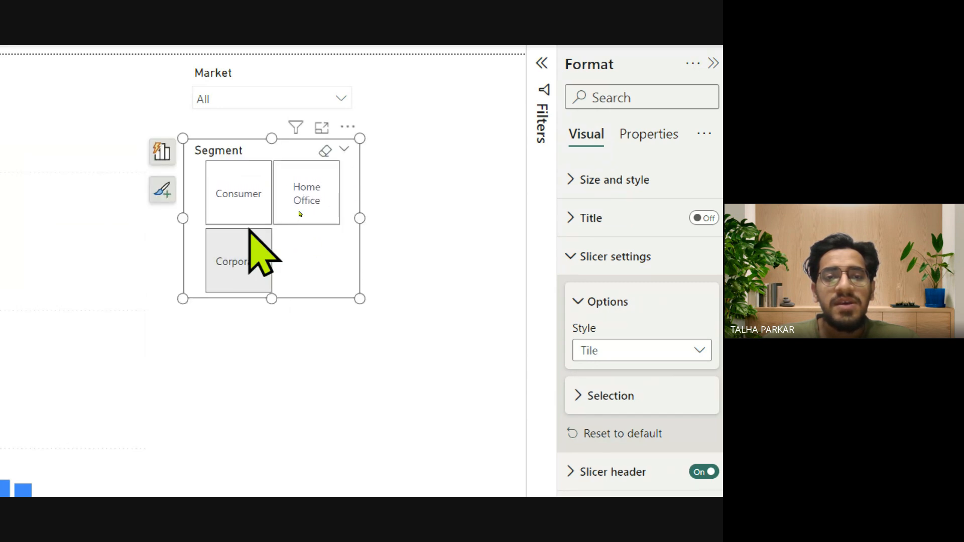
# Try different widths and heights for the Segment slicer and page through its tiles and back.
pyautogui.moveTo(360, 217); pyautogui.dragTo(294, 221)
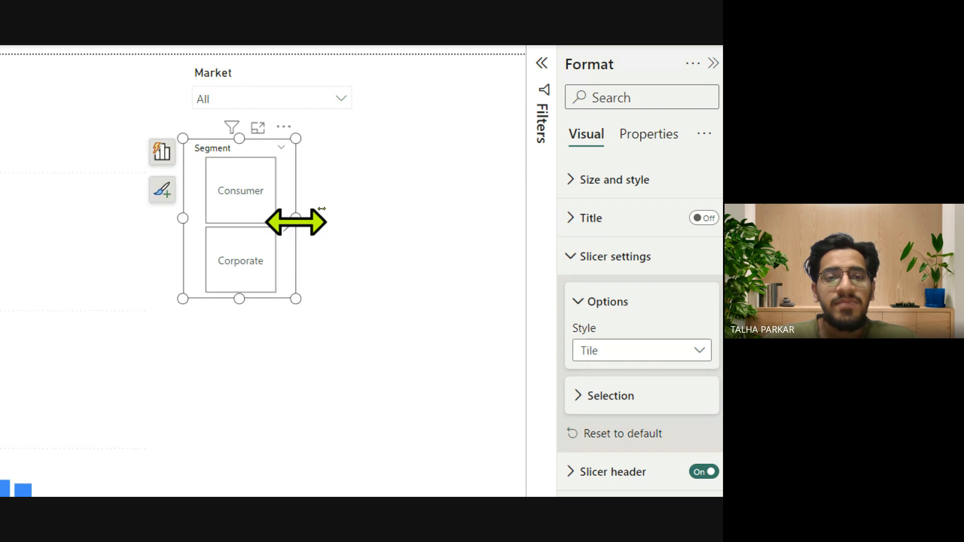
pyautogui.moveTo(241, 302); pyautogui.dragTo(237, 363)
pyautogui.moveTo(324, 249); pyautogui.dragTo(359, 245)
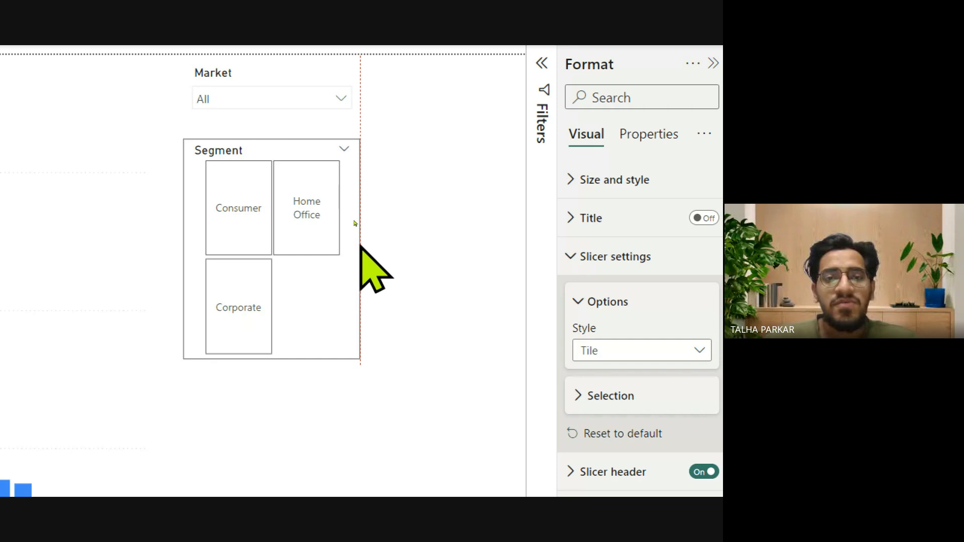
pyautogui.moveTo(275, 359); pyautogui.dragTo(268, 251)
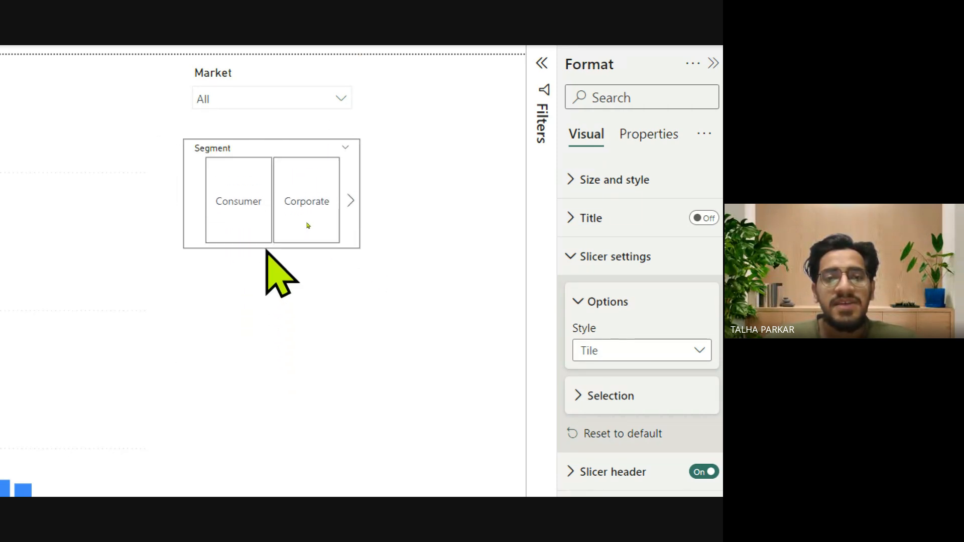
pyautogui.click(351, 201)
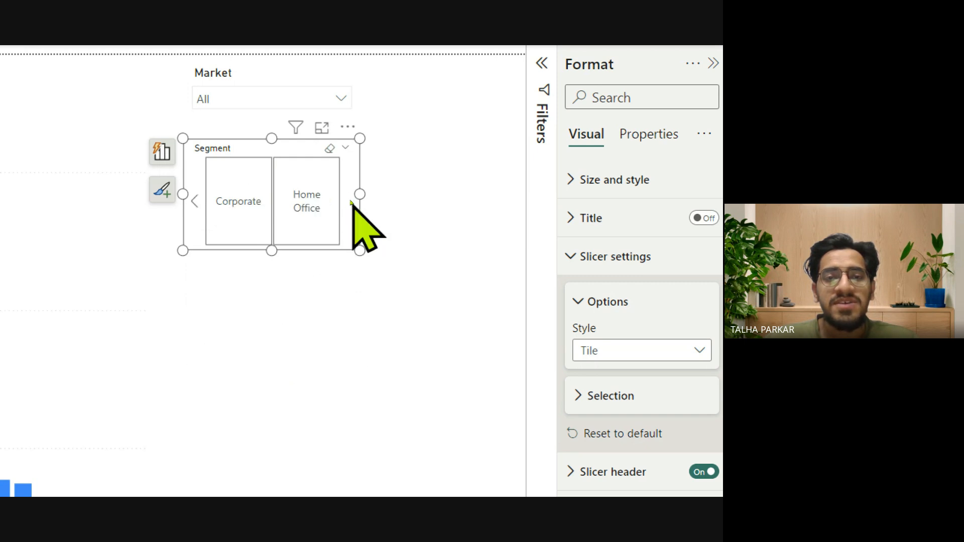
pyautogui.click(195, 202)
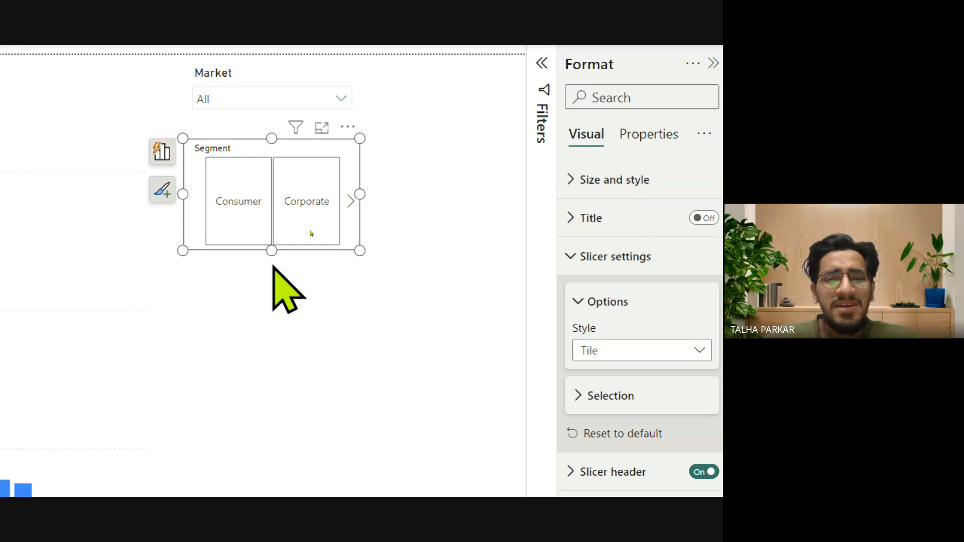
# Make the Segment slicer taller and narrower so its Consumer, Corporate and Home Office tiles stack in one column.
pyautogui.click(581, 179)
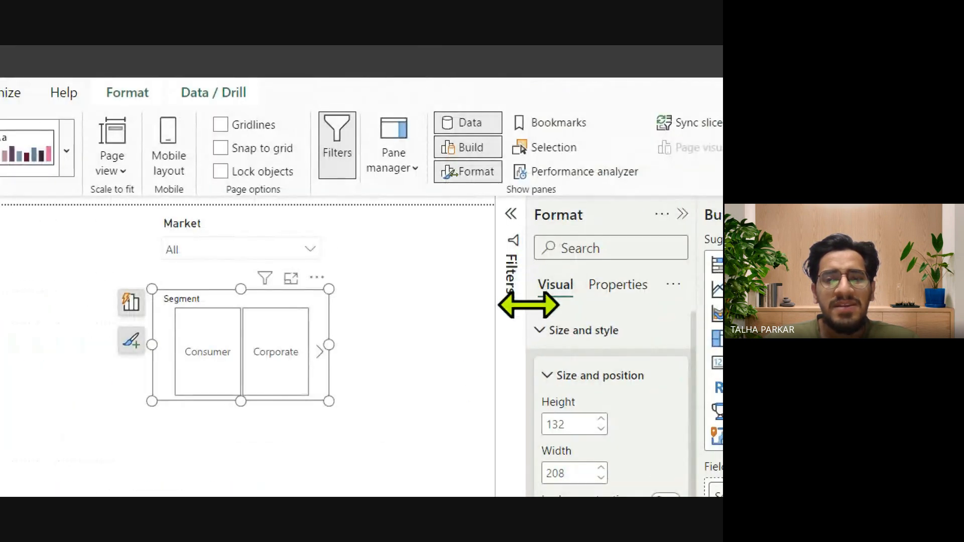
pyautogui.click(553, 330)
pyautogui.moveTo(240, 402); pyautogui.dragTo(240, 524)
pyautogui.moveTo(324, 340); pyautogui.dragTo(265, 336)
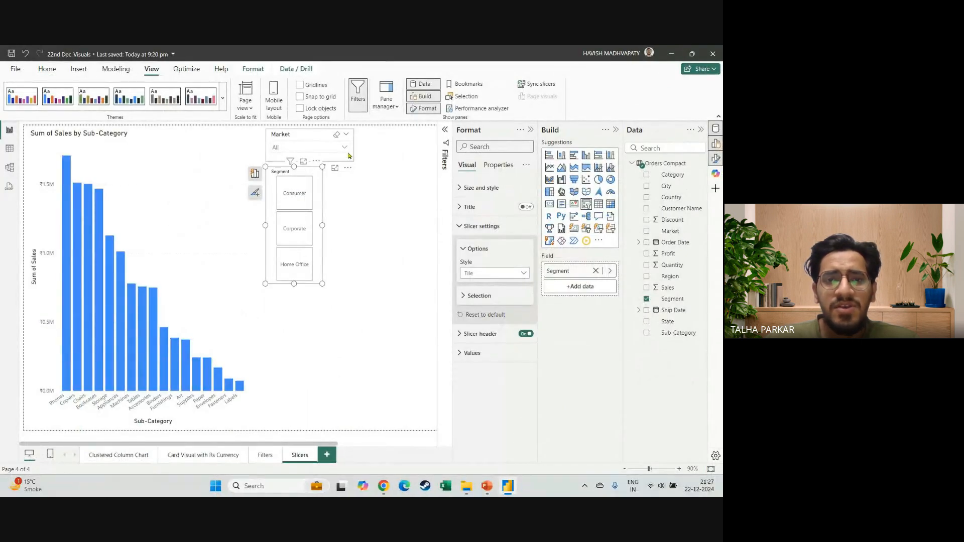
# Filter the column chart to the Asia Pacific market and the Corporate segment using the two slicers.
pyautogui.click(345, 148)
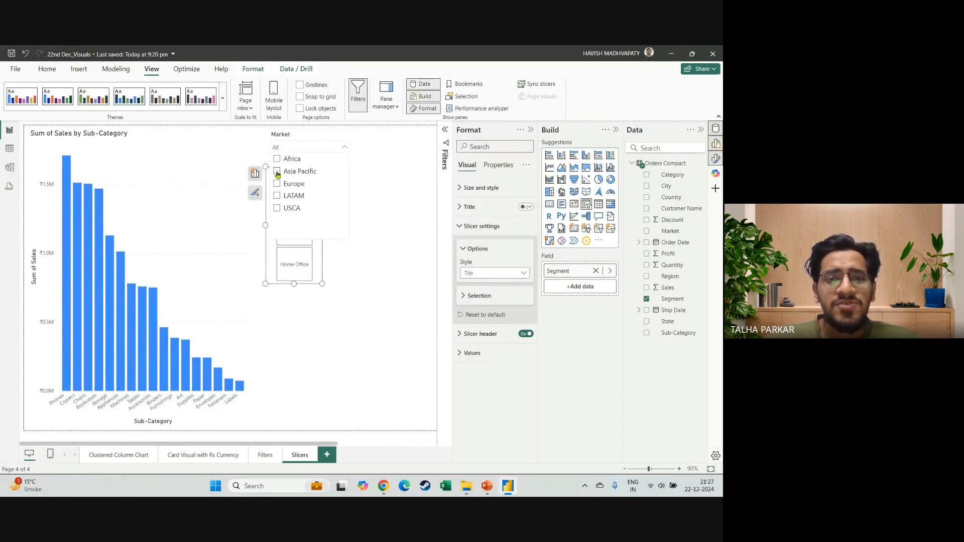
pyautogui.click(277, 172)
pyautogui.click(338, 260)
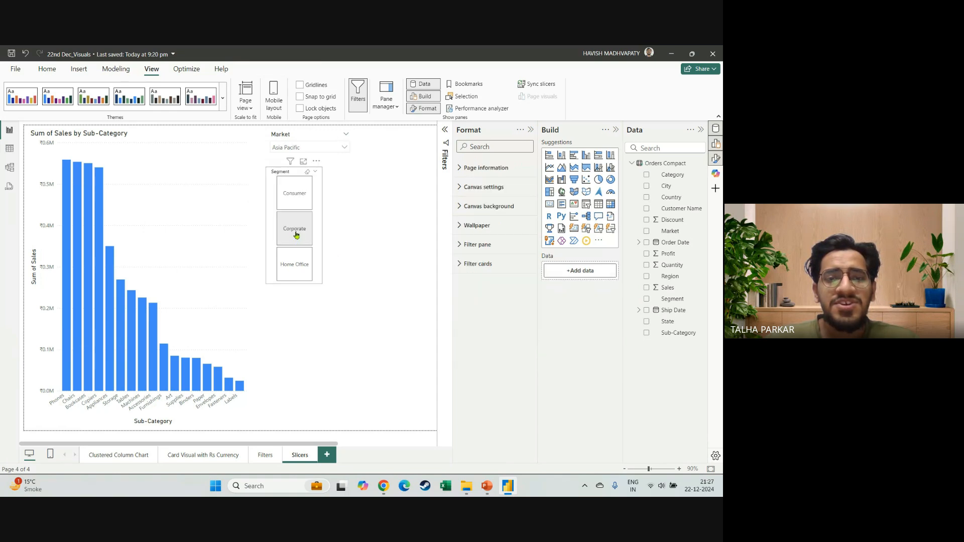
pyautogui.click(295, 232)
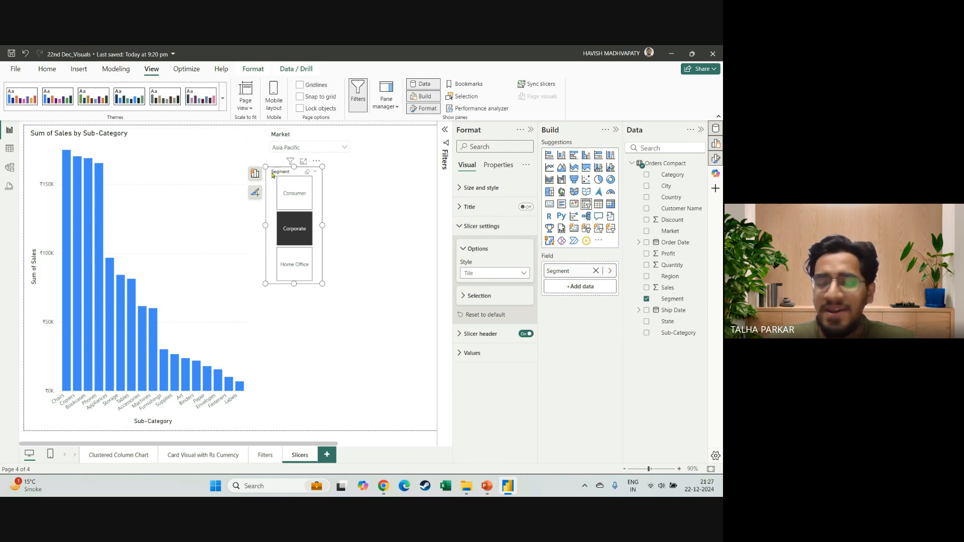
# Clear the selections in both the Segment and Market slicers.
pyautogui.click(308, 176)
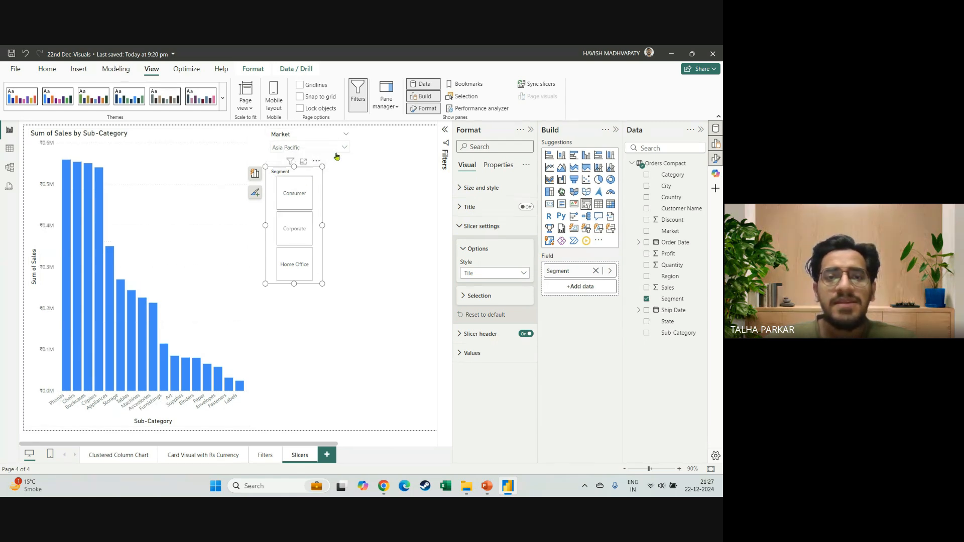
pyautogui.click(344, 146)
pyautogui.click(341, 143)
pyautogui.click(339, 138)
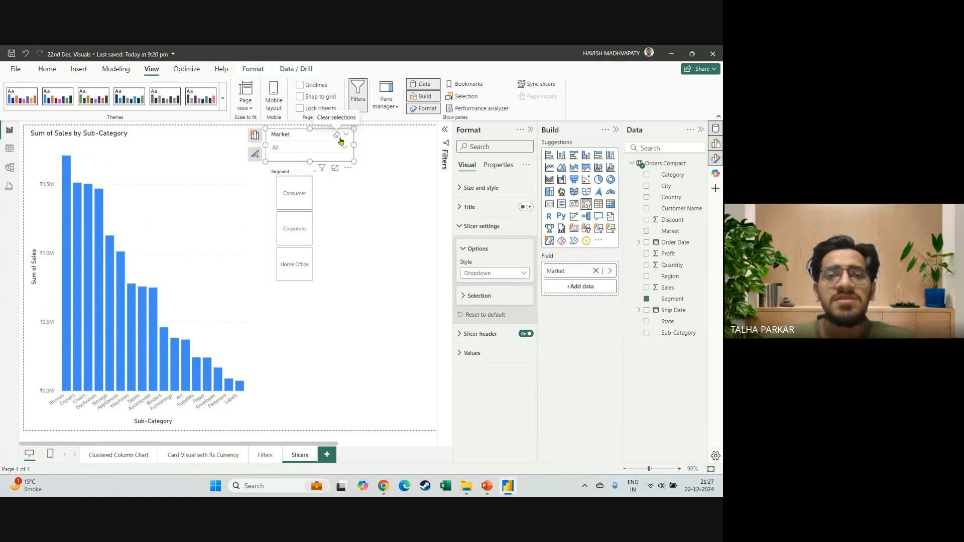
# Duplicate the Segment slicer, place the copy in the lower part of the page and move the original beside the Market slicer.
pyautogui.click(317, 238)
pyautogui.hotkey('ctrl', 'v')
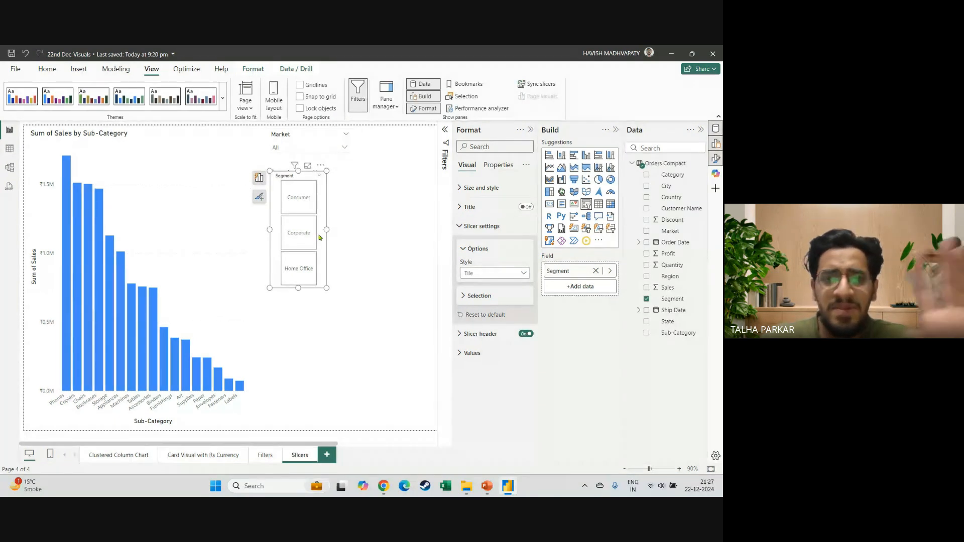
pyautogui.moveTo(320, 238); pyautogui.dragTo(384, 233)
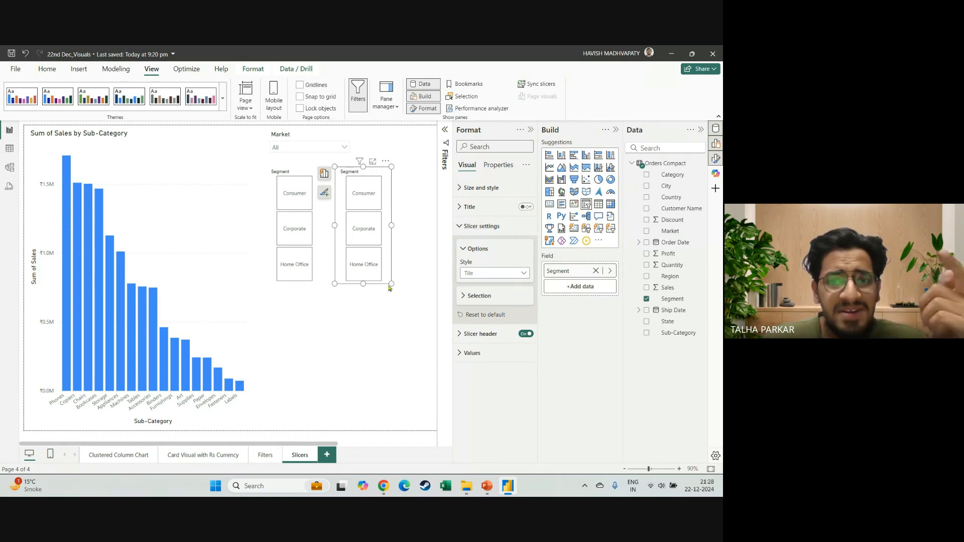
pyautogui.moveTo(374, 283); pyautogui.dragTo(318, 402)
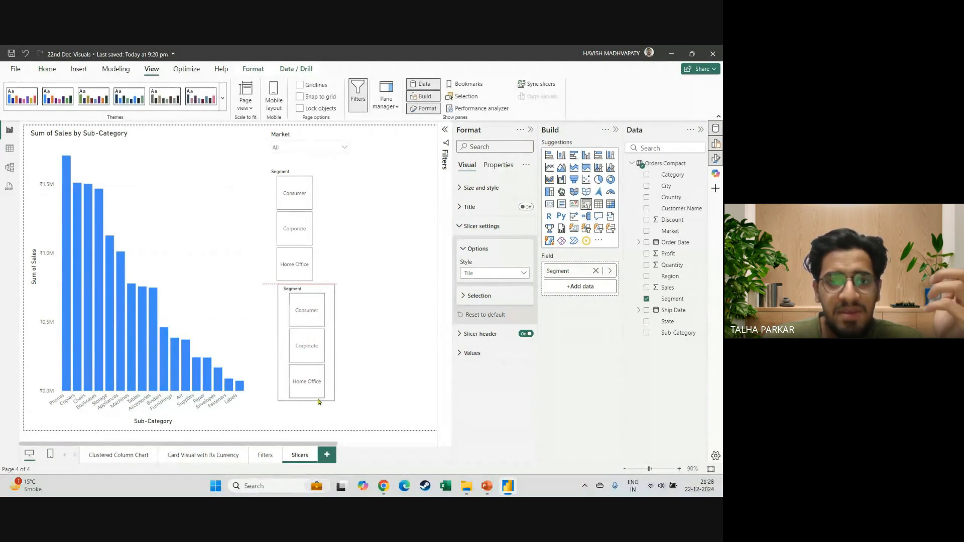
pyautogui.moveTo(322, 250); pyautogui.dragTo(420, 211)
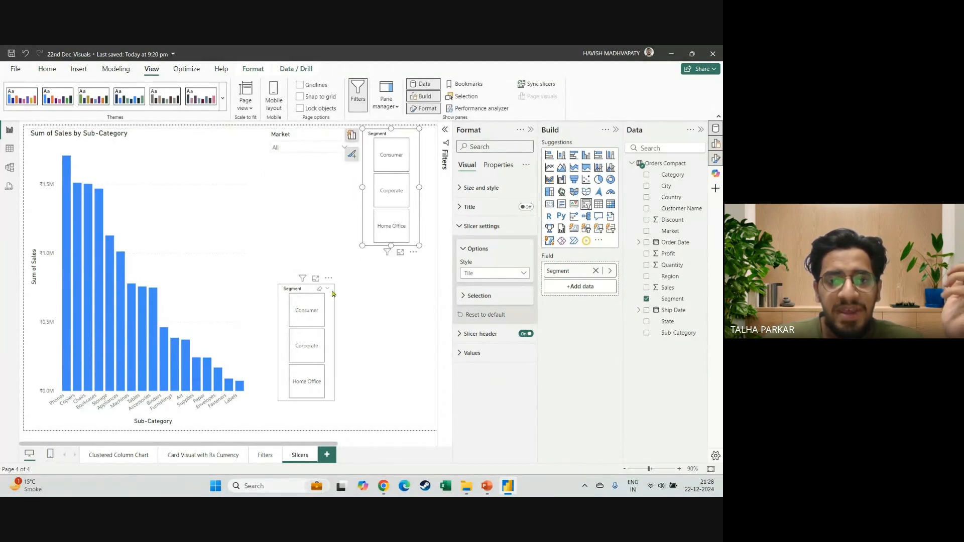
# Replace the Segment field of the lower slicer with Order Date.
pyautogui.click(332, 329)
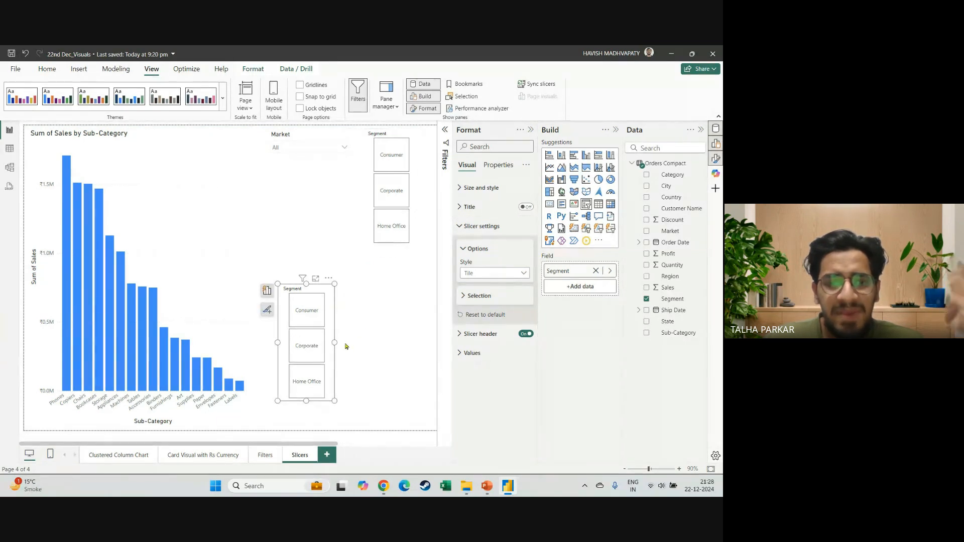
pyautogui.click(595, 271)
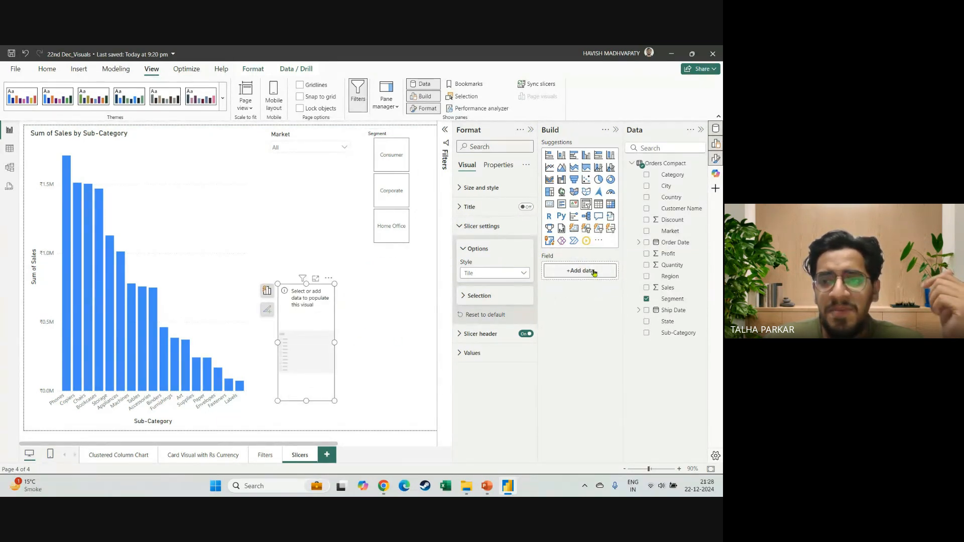
pyautogui.moveTo(675, 243); pyautogui.dragTo(597, 274)
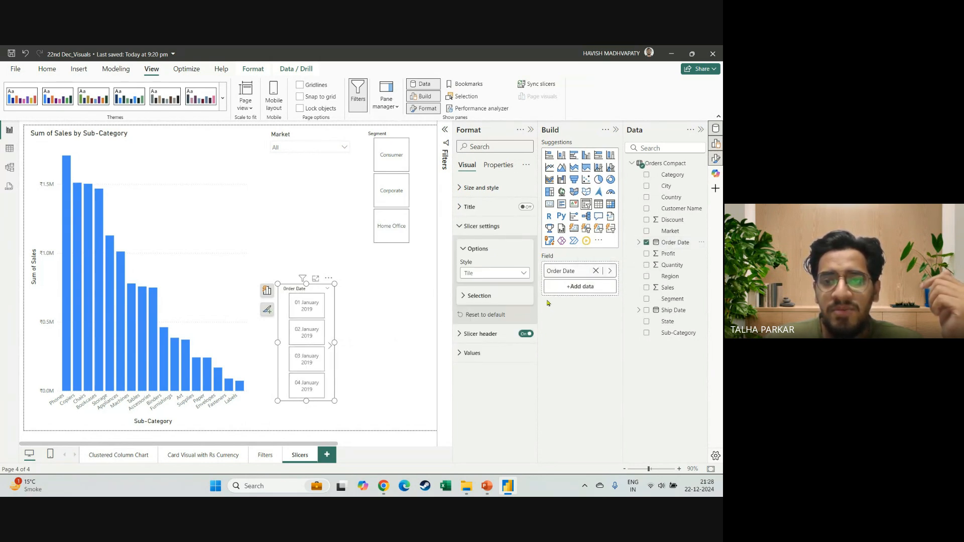
# Swap the lower slicer's plain Order Date field for the Order Date hierarchy and widen the slicer.
pyautogui.click(596, 271)
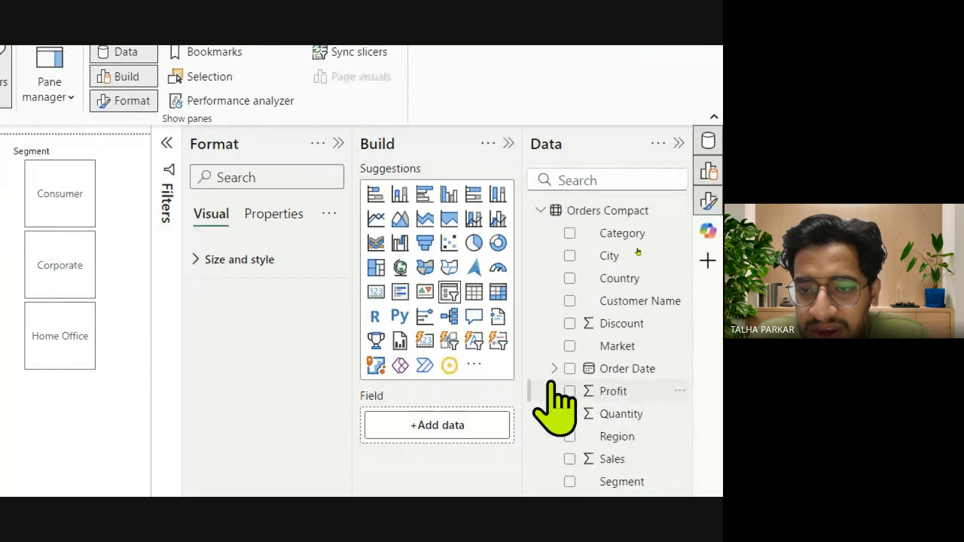
pyautogui.click(553, 369)
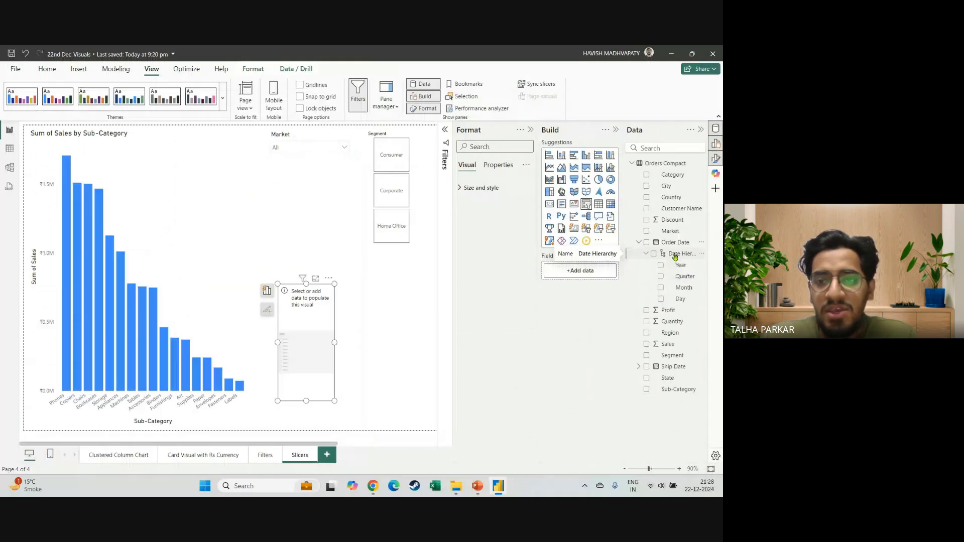
pyautogui.moveTo(628, 274); pyautogui.dragTo(454, 308)
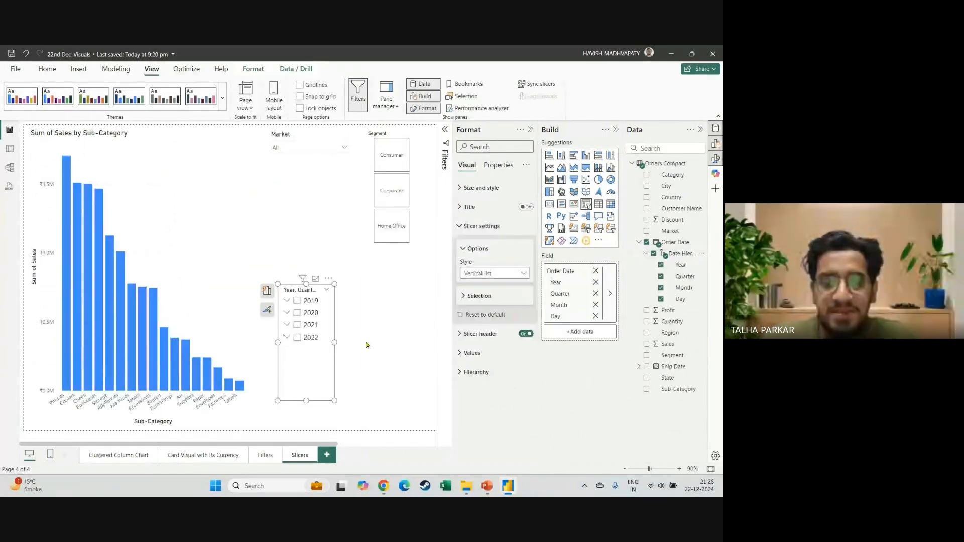
pyautogui.moveTo(334, 342); pyautogui.dragTo(419, 344)
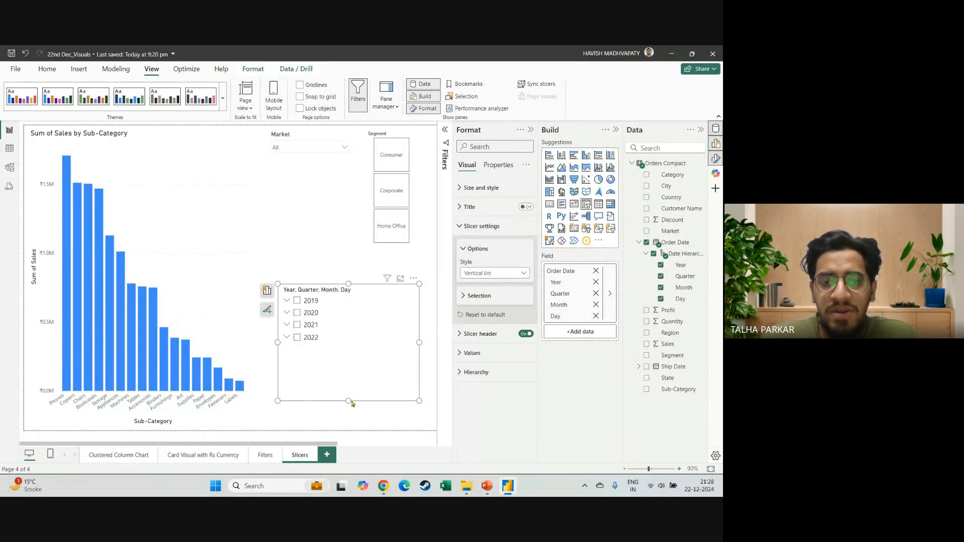
# Shift the date slicer below the Market slicer and filter it to June in Qtr 2 of 2020.
pyautogui.moveTo(349, 399)
pyautogui.mouseDown()
pyautogui.moveTo(327, 355)
pyautogui.moveTo(340, 406)
pyautogui.mouseUp()
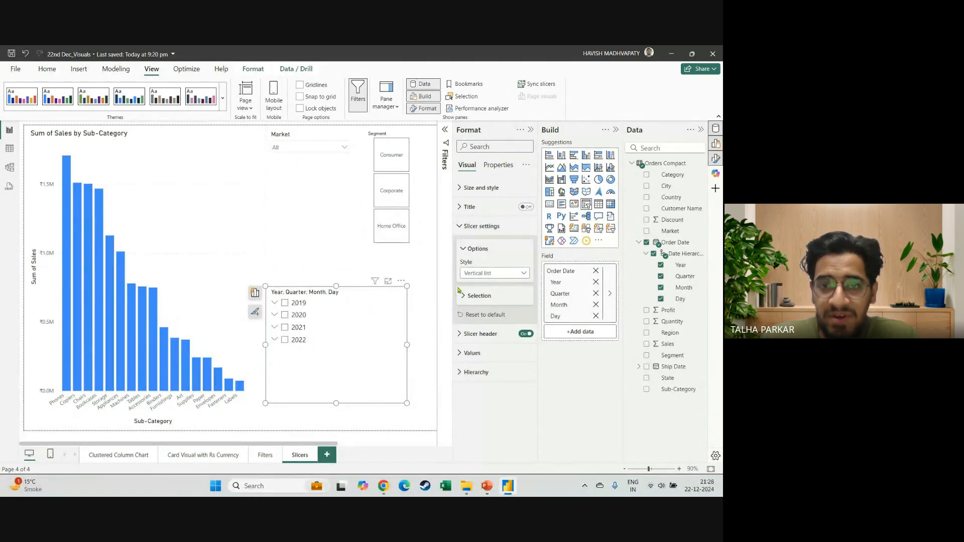
pyautogui.click(274, 315)
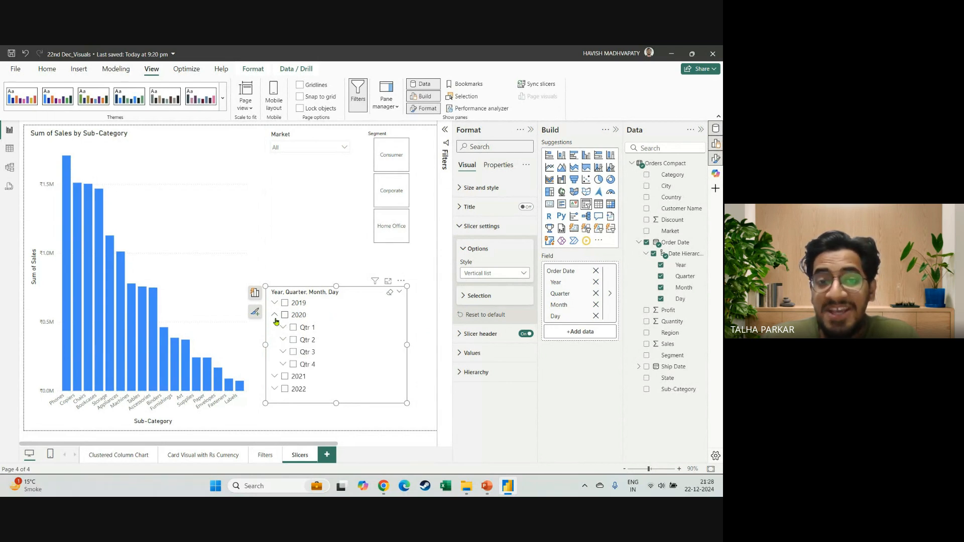
pyautogui.click(284, 342)
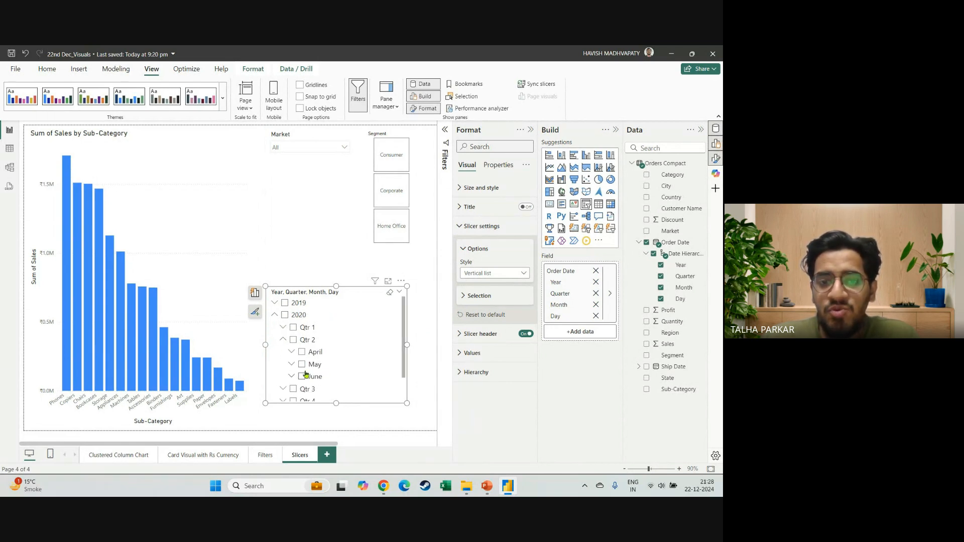
pyautogui.click(302, 376)
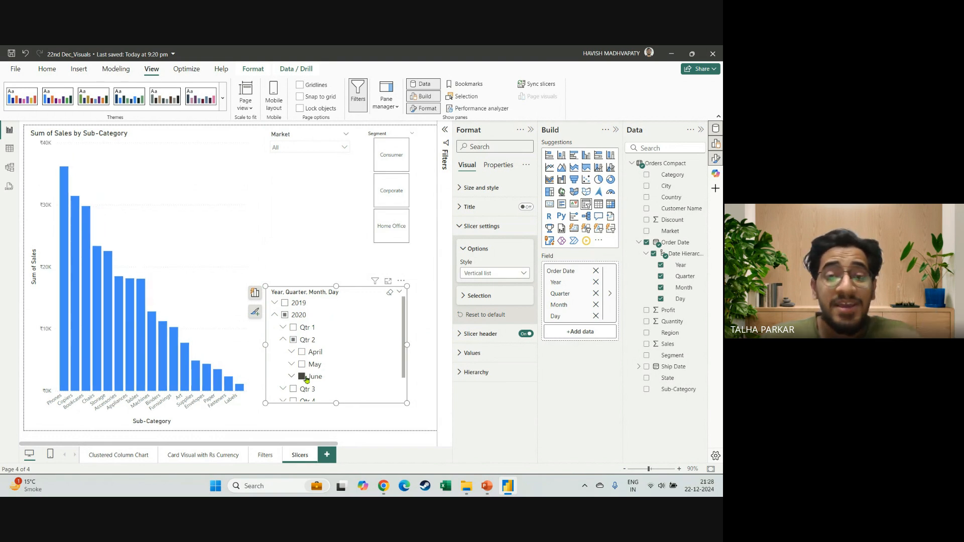
# Filter the chart to the Home Office segment and the Europe market.
pyautogui.click(393, 227)
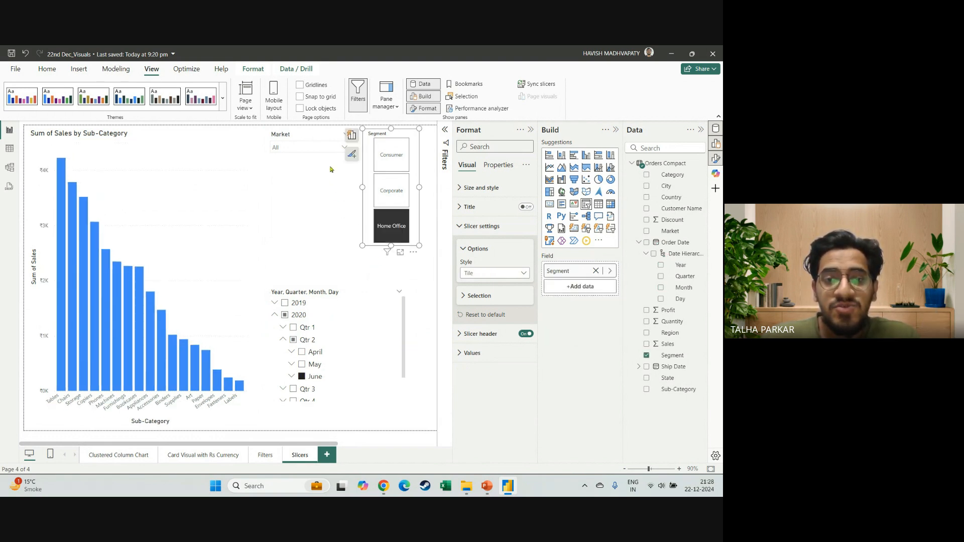
pyautogui.click(329, 151)
pyautogui.click(277, 184)
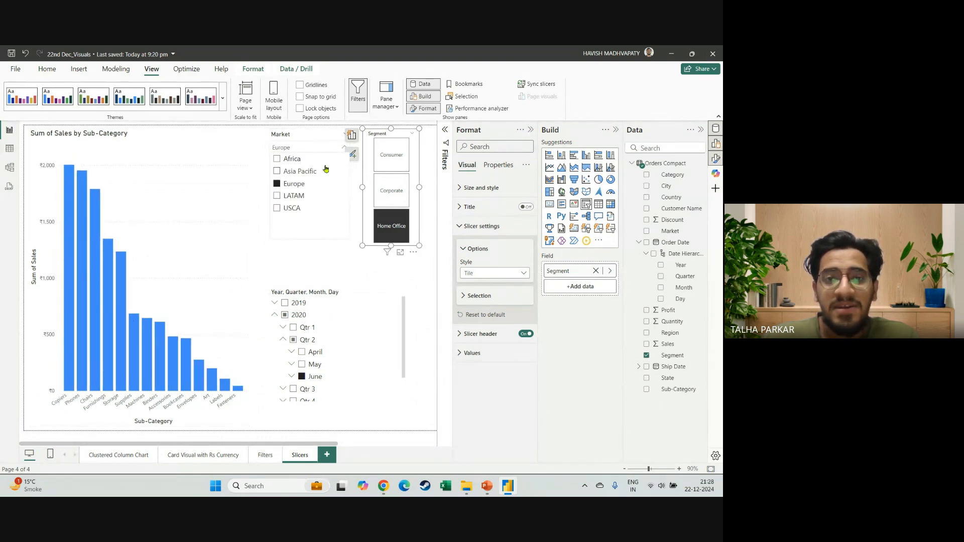
# Clear the selections in the Market, Segment and date slicers and collapse the 2020 branch.
pyautogui.click(336, 135)
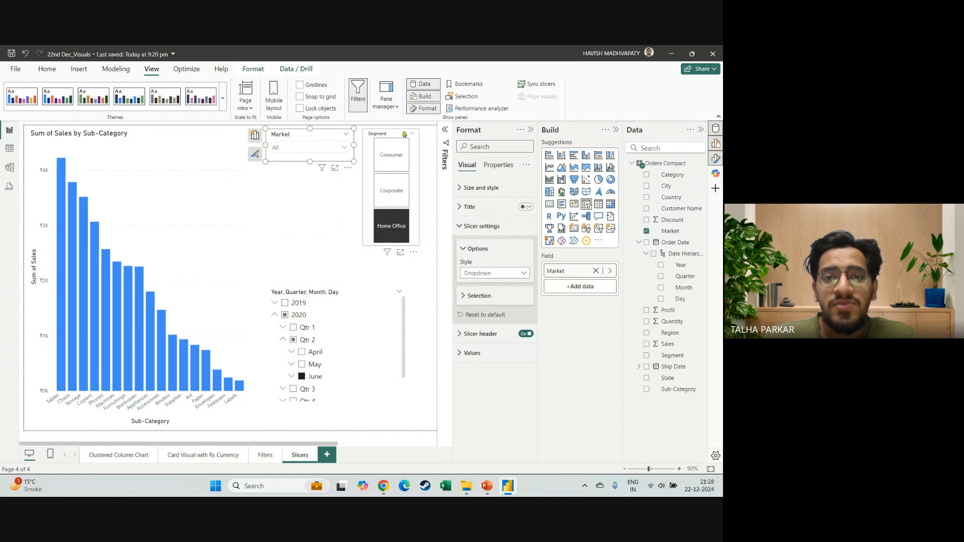
pyautogui.click(405, 135)
pyautogui.click(404, 135)
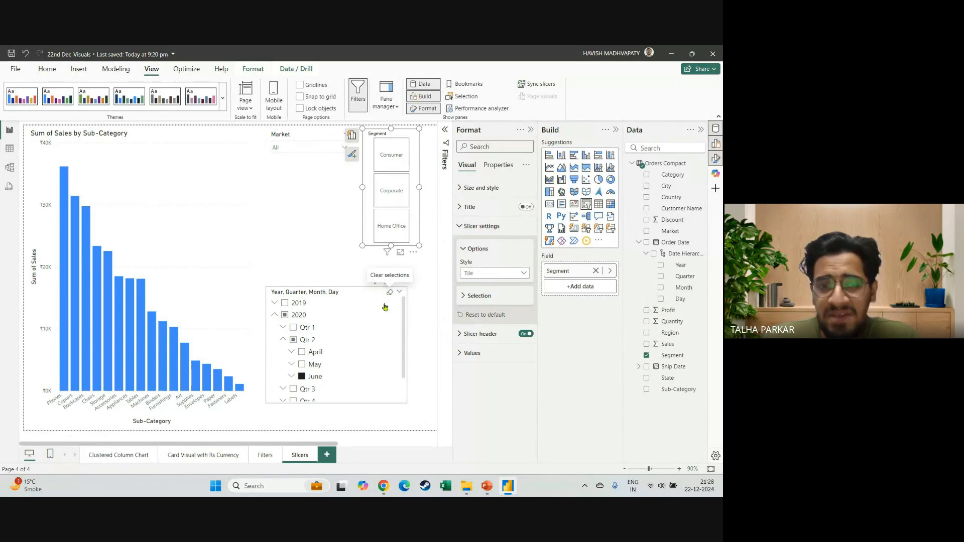
pyautogui.click(390, 292)
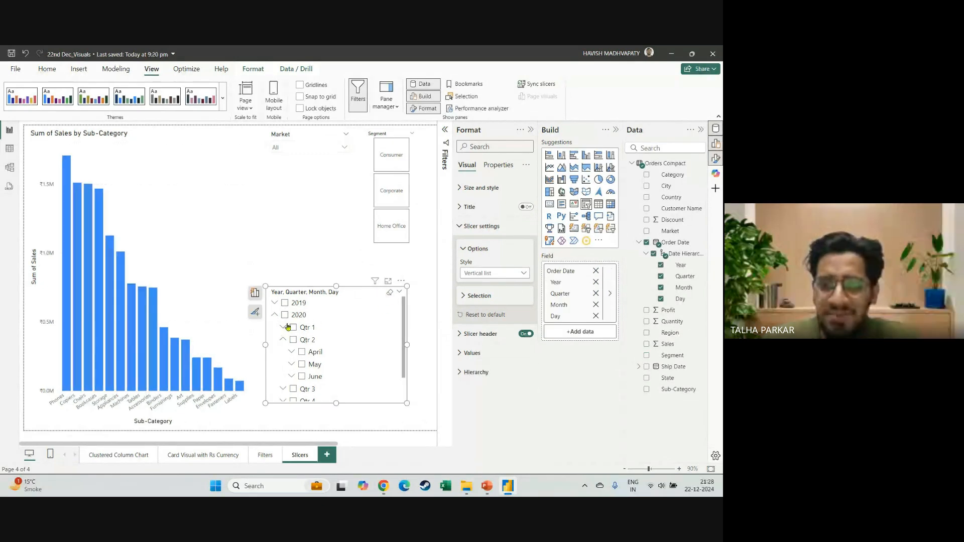
pyautogui.click(275, 314)
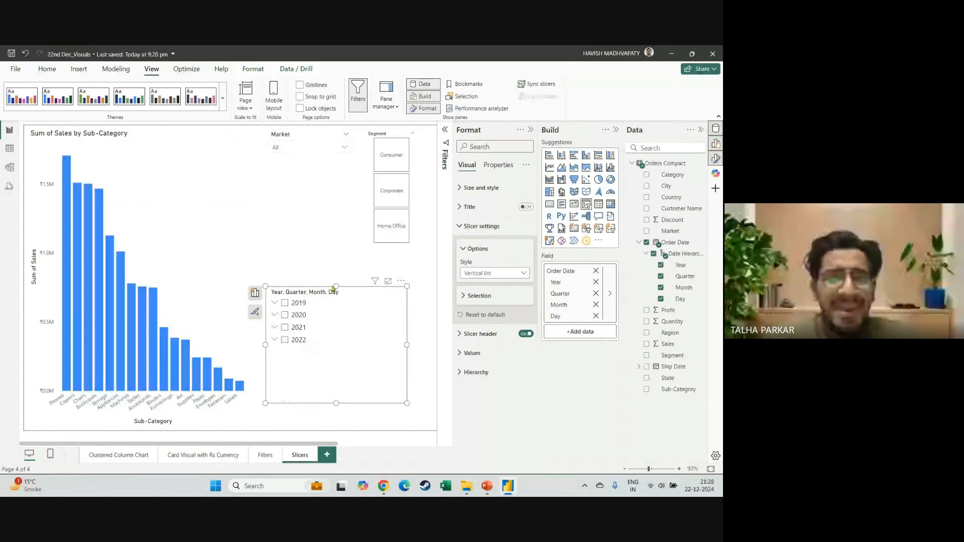
# Change the date hierarchy slicer to the Dropdown style and check its expandable year list.
pyautogui.click(522, 271)
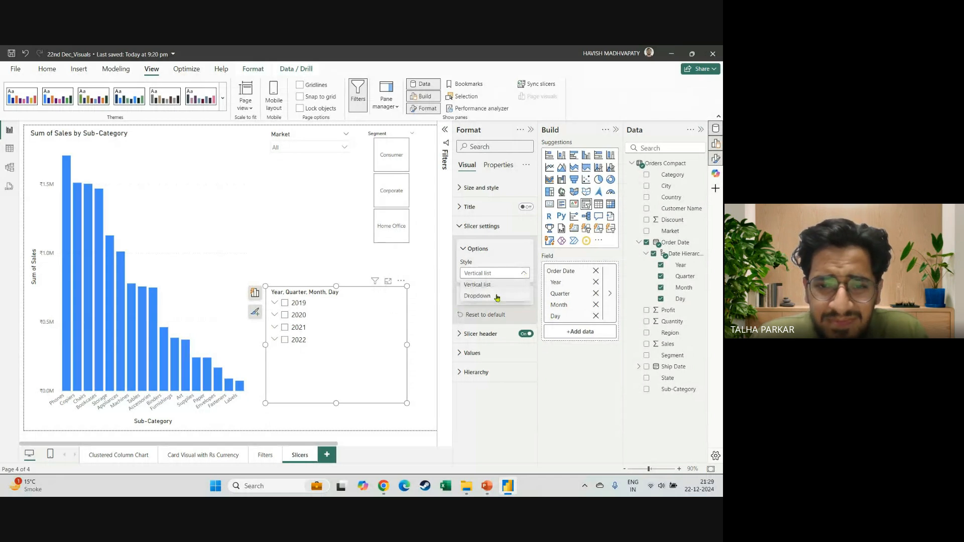
pyautogui.click(497, 297)
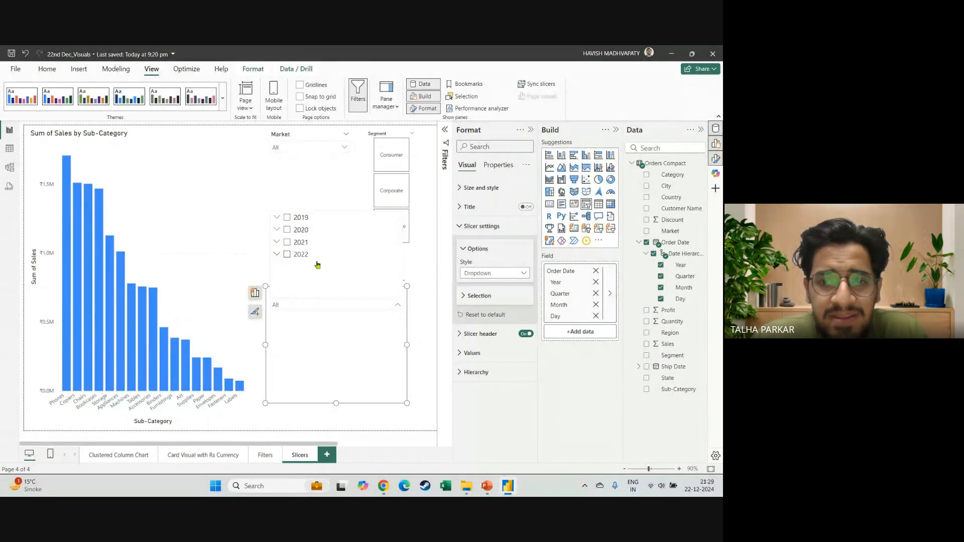
pyautogui.click(388, 334)
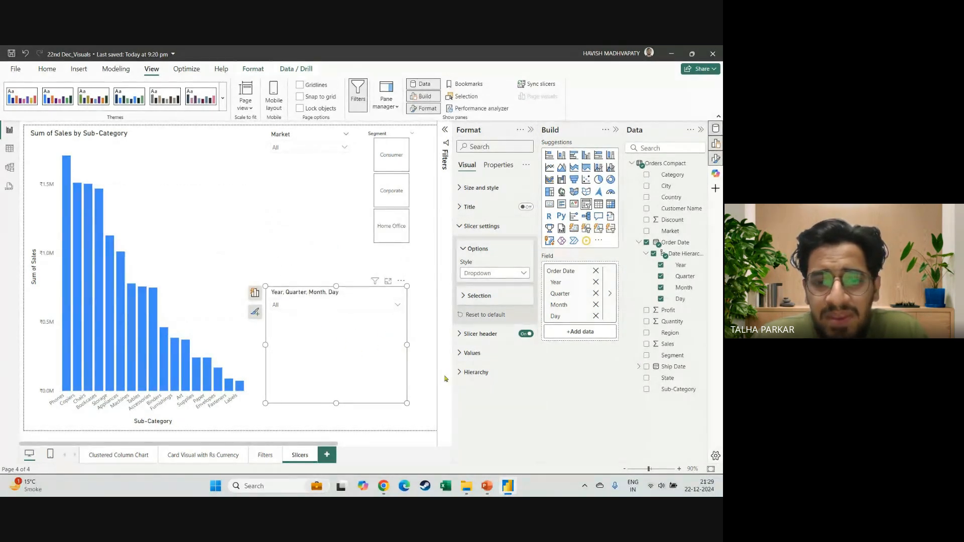
# Examine the date slicer's hierarchy settings for level indentation and the expand/collapse icon options.
pyautogui.click(467, 372)
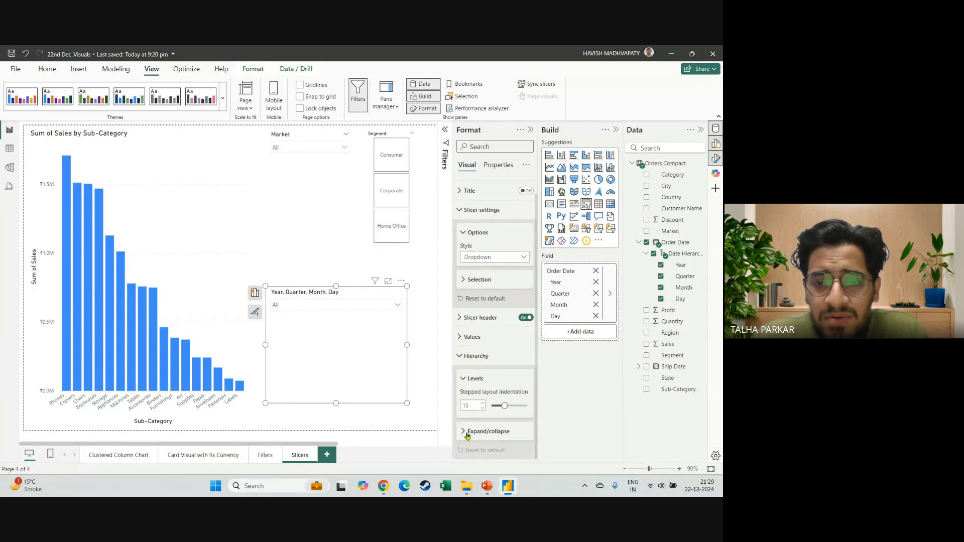
pyautogui.click(467, 433)
pyautogui.click(515, 436)
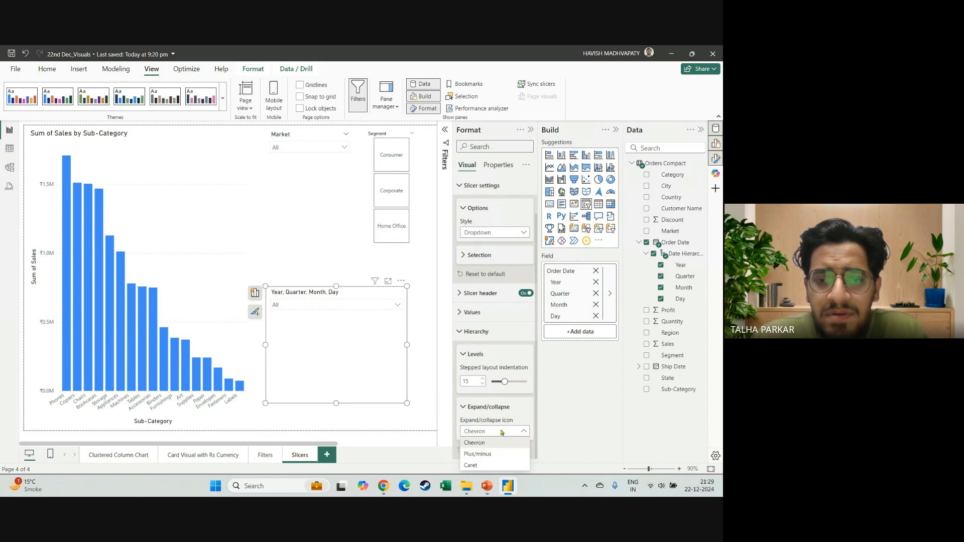
pyautogui.click(501, 432)
pyautogui.scroll(1, 467, 375)
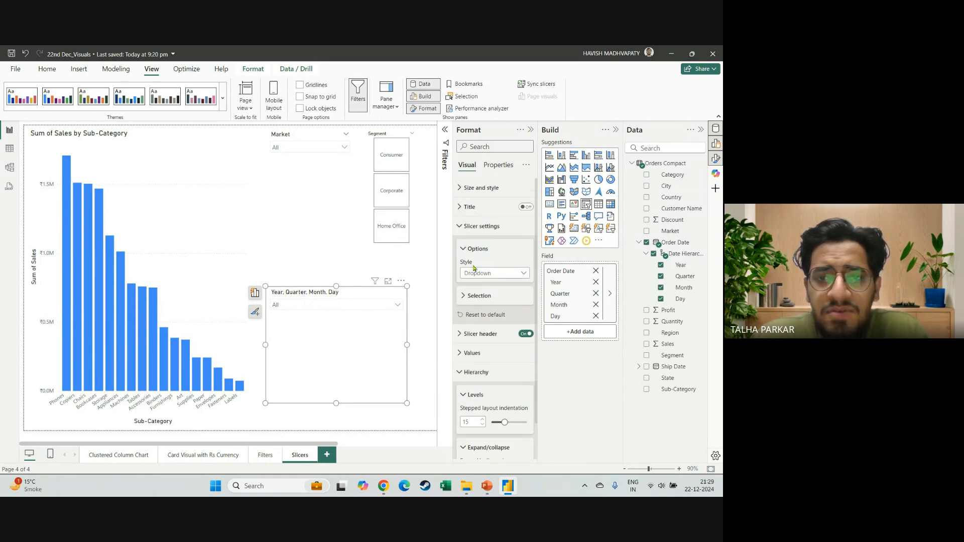
pyautogui.click(463, 248)
pyautogui.click(460, 226)
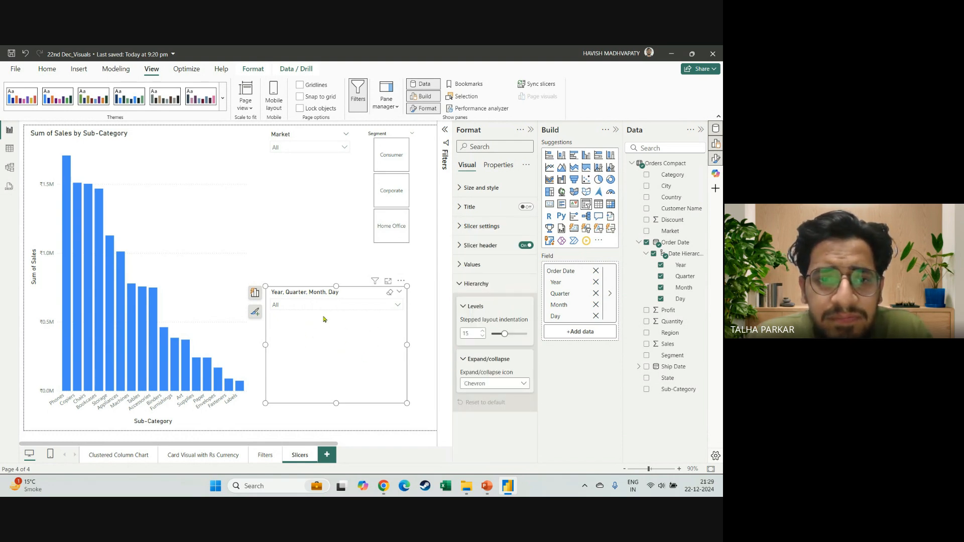
# Replace the date hierarchy in the lower slicer with the plain Order Date field and expand its list of dates.
pyautogui.click(380, 307)
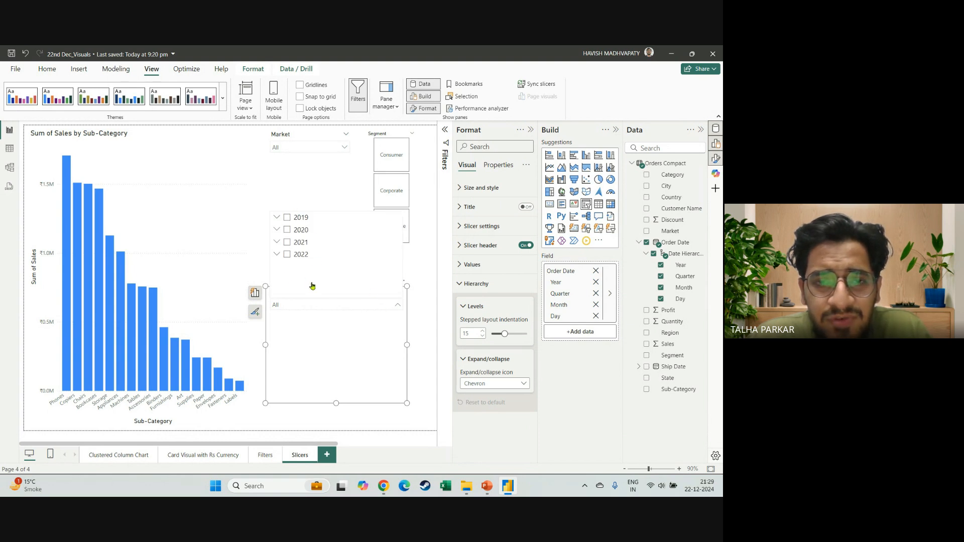
pyautogui.click(653, 254)
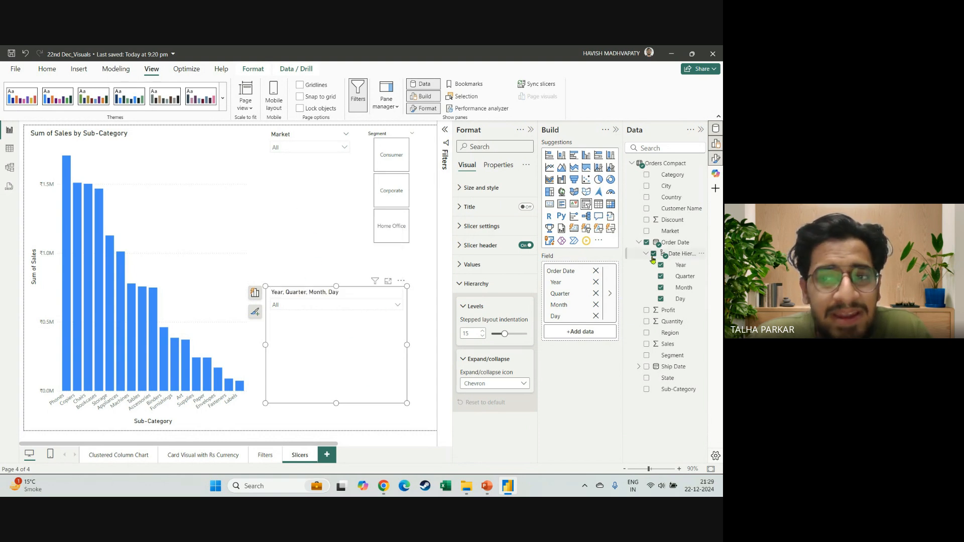
pyautogui.click(647, 242)
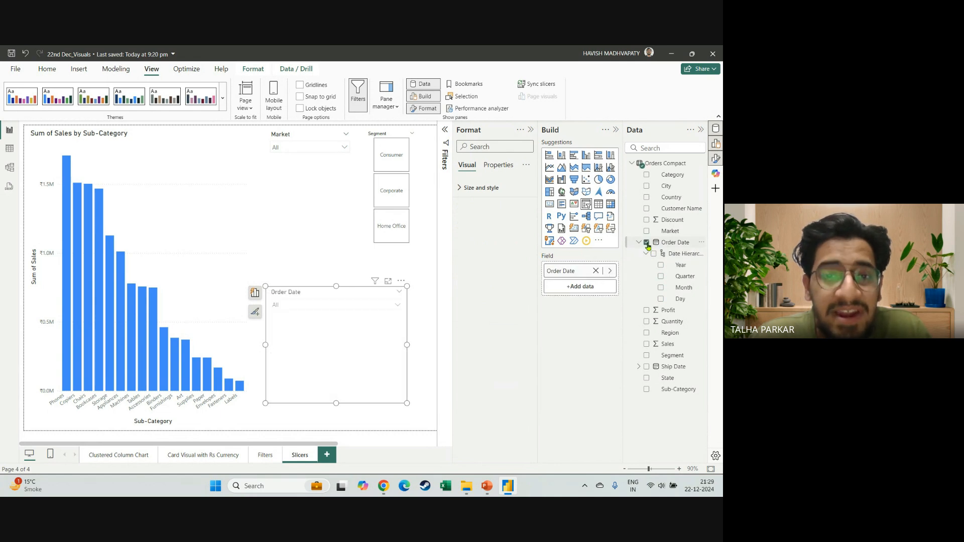
pyautogui.click(353, 308)
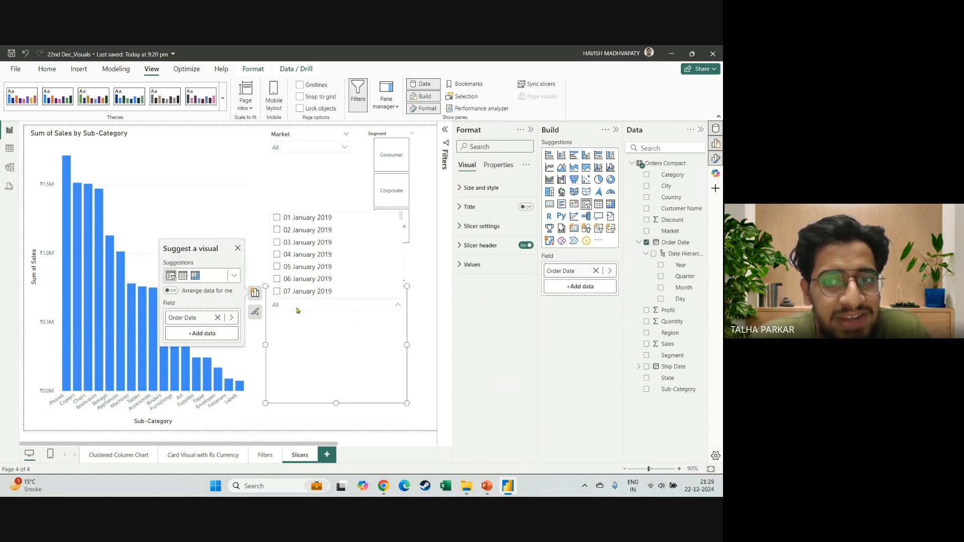
# Review the style options offered for the plain Order Date slicer and its dropdown date list.
pyautogui.click(461, 227)
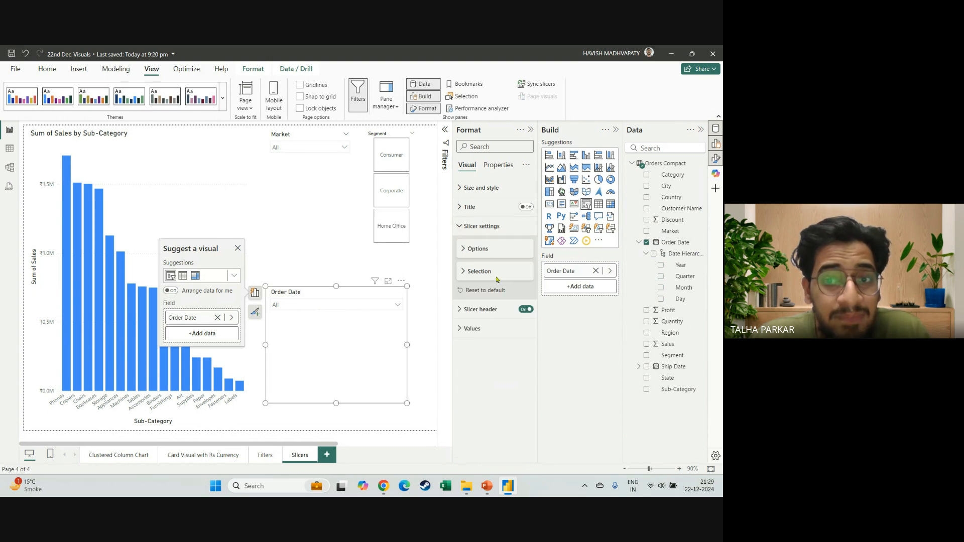
pyautogui.click(466, 249)
pyautogui.click(494, 274)
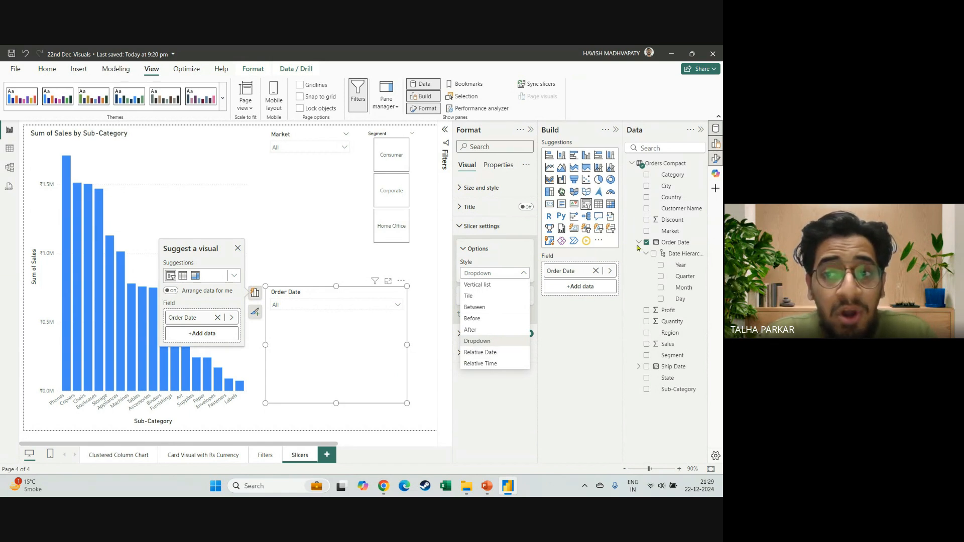
pyautogui.click(347, 302)
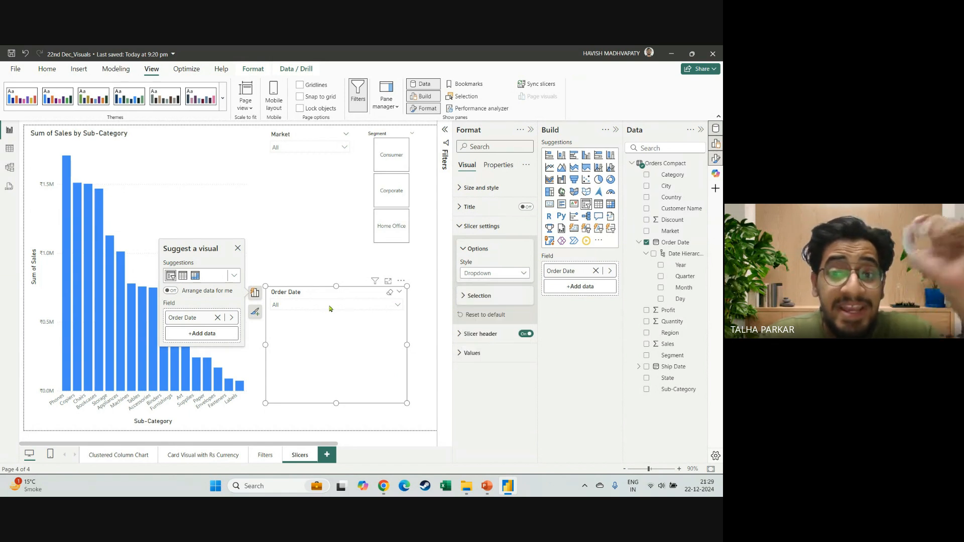
pyautogui.click(329, 308)
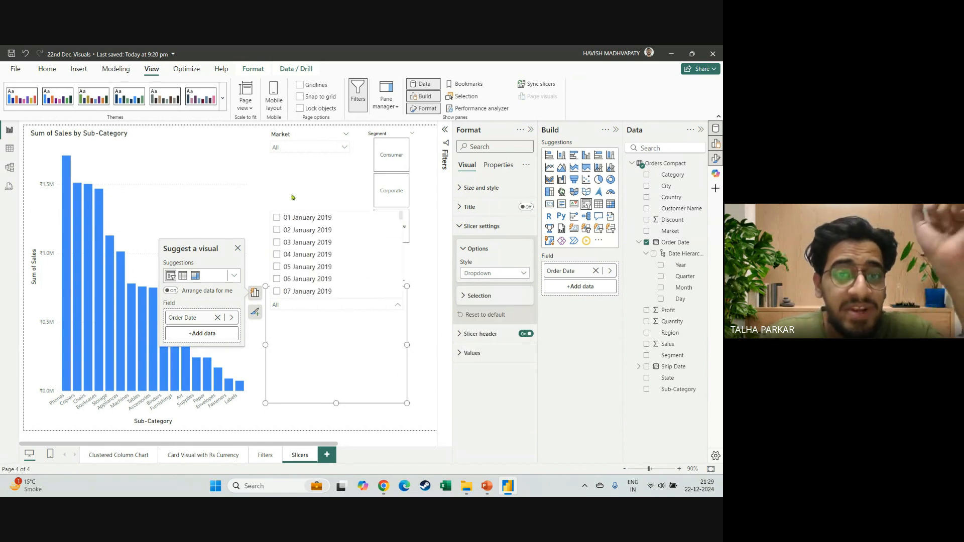
# Try the Vertical list style and the Tile style on the Order Date slicer.
pyautogui.click(480, 277)
pyautogui.click(492, 288)
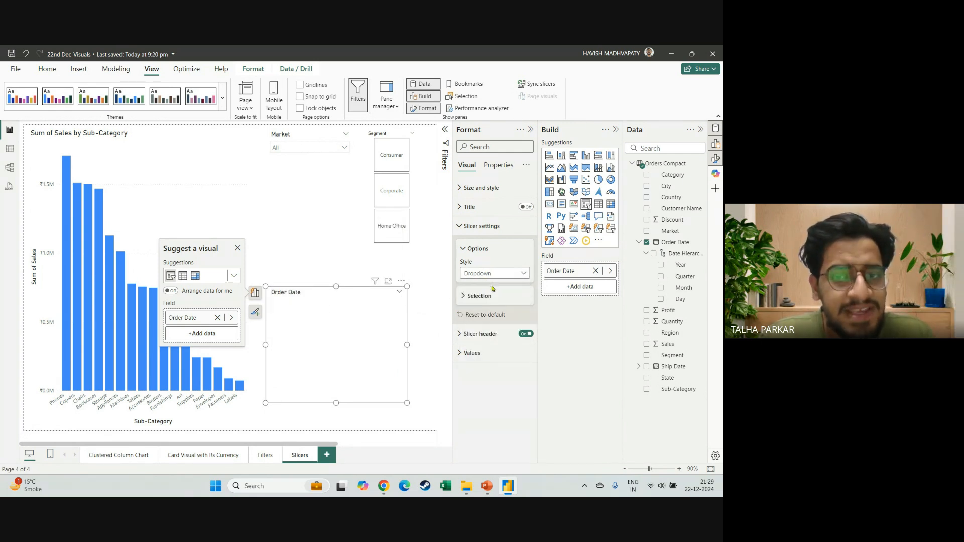
pyautogui.click(493, 274)
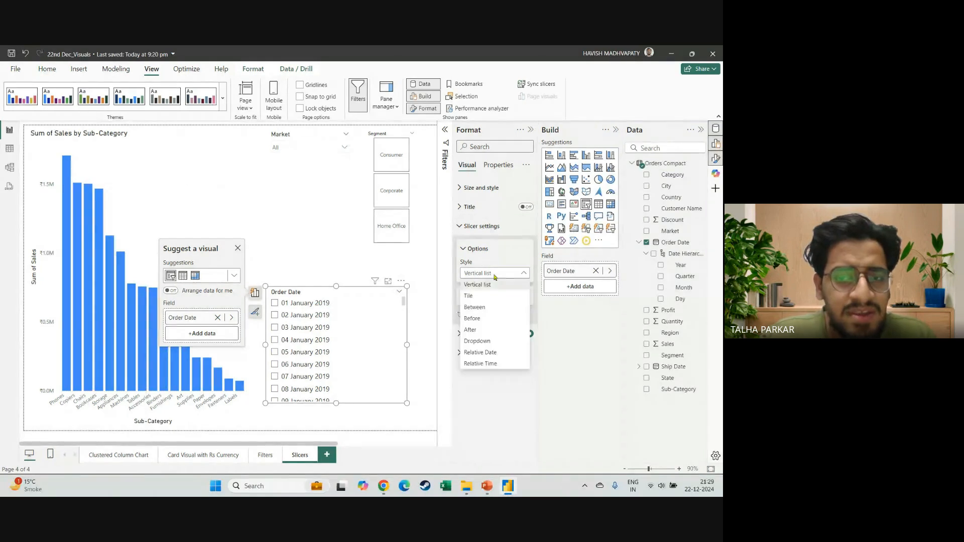
pyautogui.click(406, 305)
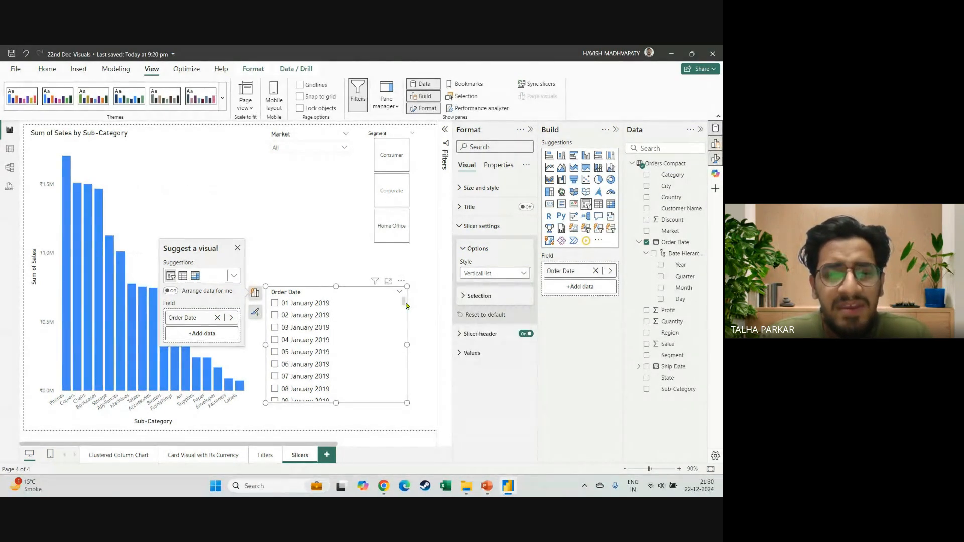
pyautogui.moveTo(404, 305); pyautogui.dragTo(402, 282)
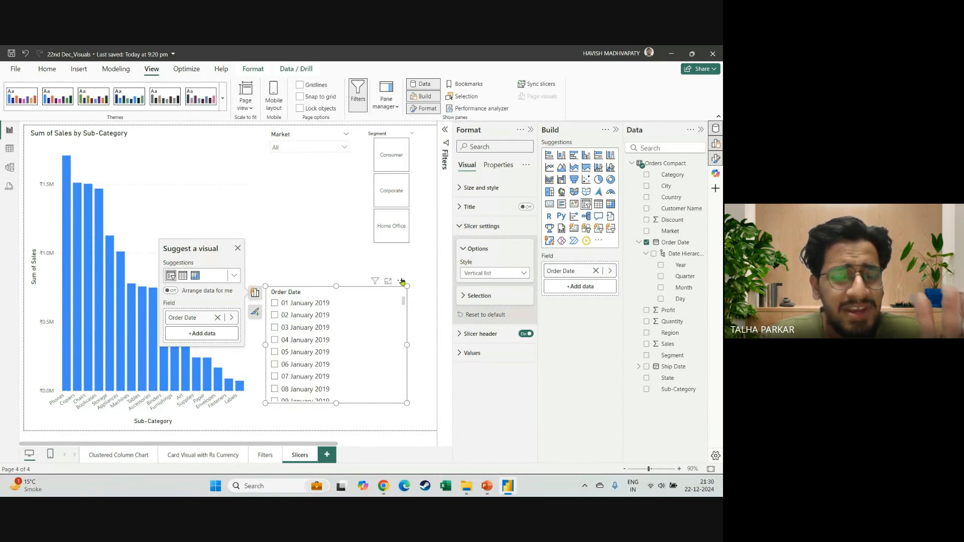
pyautogui.click(493, 275)
pyautogui.click(492, 298)
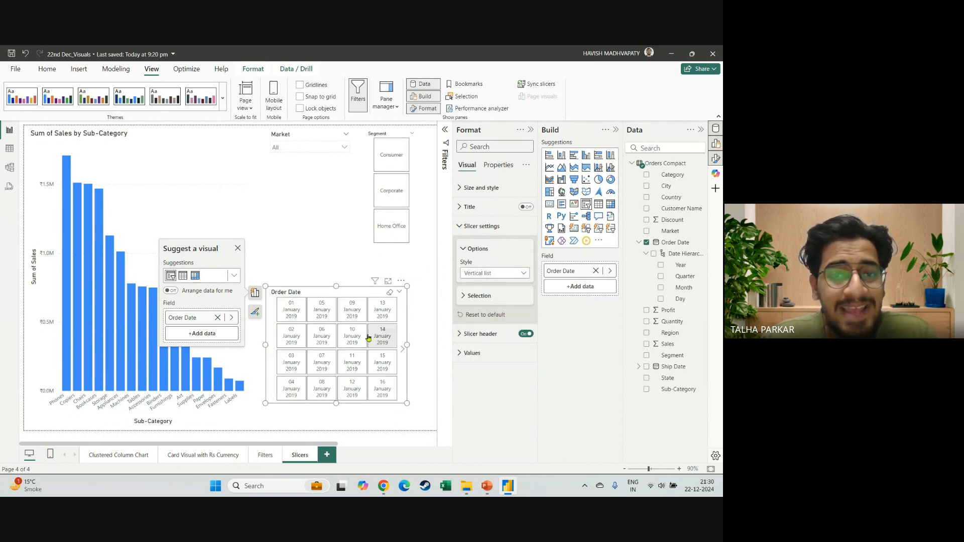
# Set the Order Date slicer to the Between style and browse the months in its start date calendar.
pyautogui.click(480, 277)
pyautogui.click(495, 310)
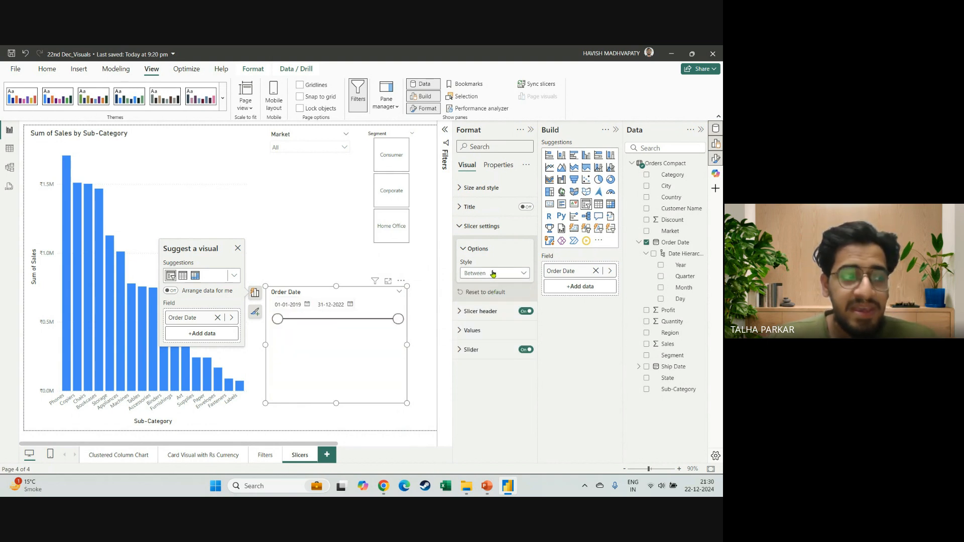
pyautogui.click(306, 305)
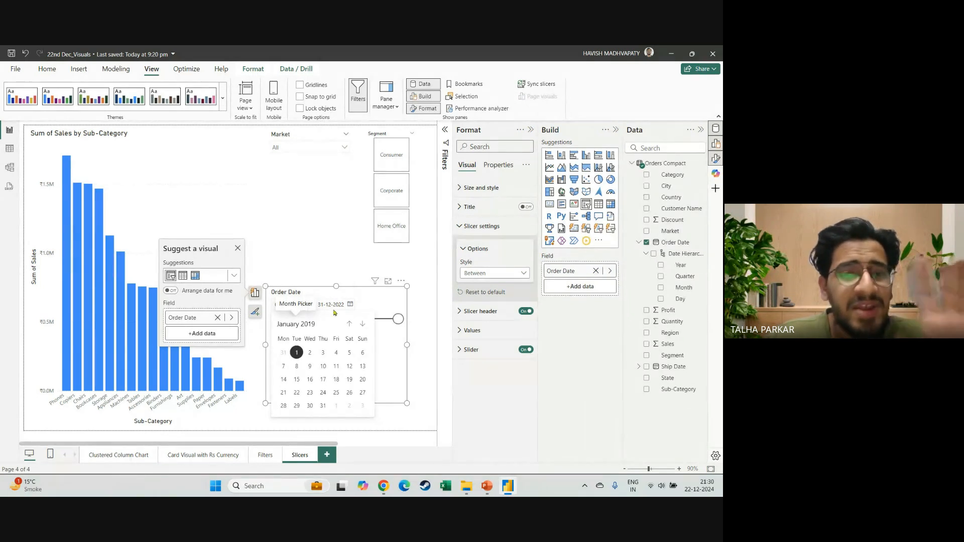
pyautogui.click(363, 326)
pyautogui.click(362, 326)
pyautogui.click(386, 302)
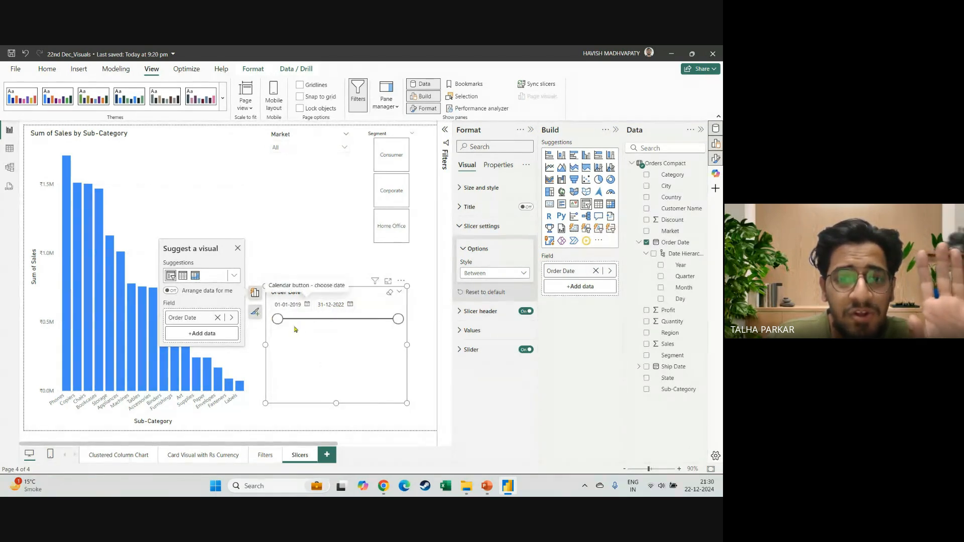
pyautogui.moveTo(275, 321)
pyautogui.mouseDown()
pyautogui.moveTo(365, 323)
pyautogui.moveTo(278, 322)
pyautogui.mouseUp()
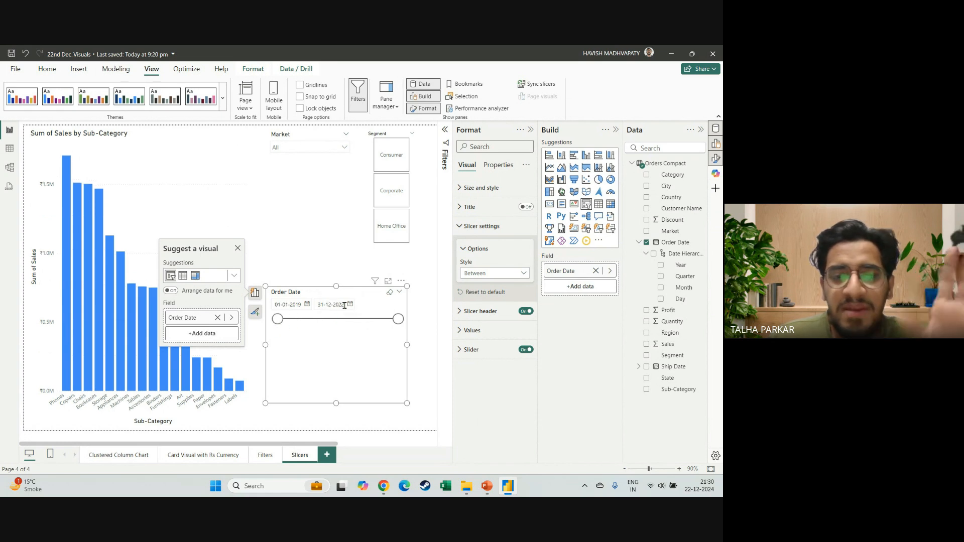
# Try the Before style and the After style on the Order Date slicer, moving the After start date to 14-03-2021.
pyautogui.click(481, 273)
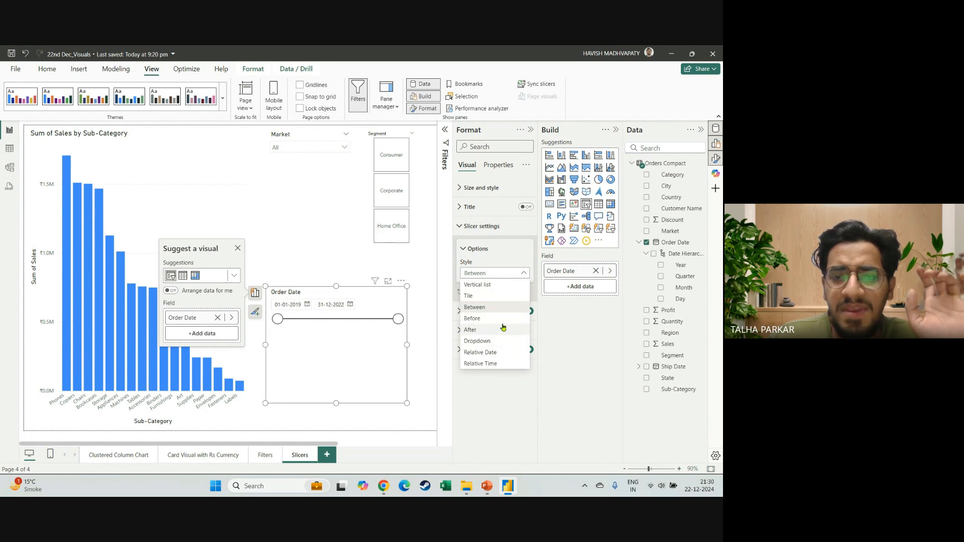
pyautogui.click(497, 319)
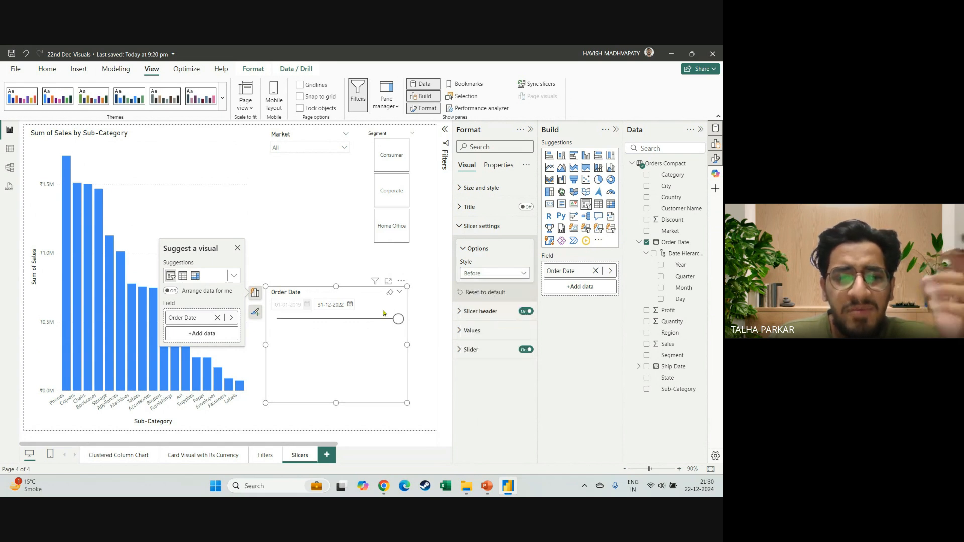
pyautogui.click(503, 276)
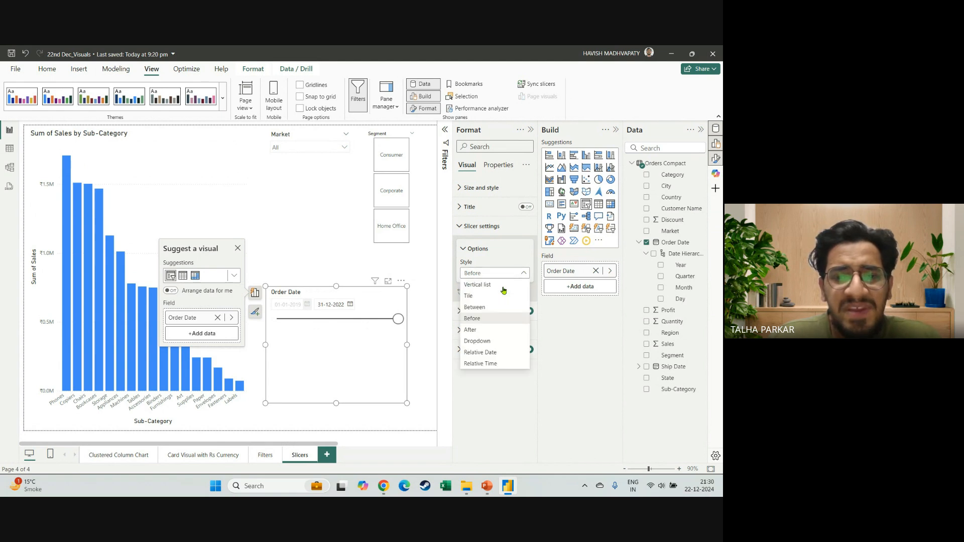
pyautogui.click(495, 329)
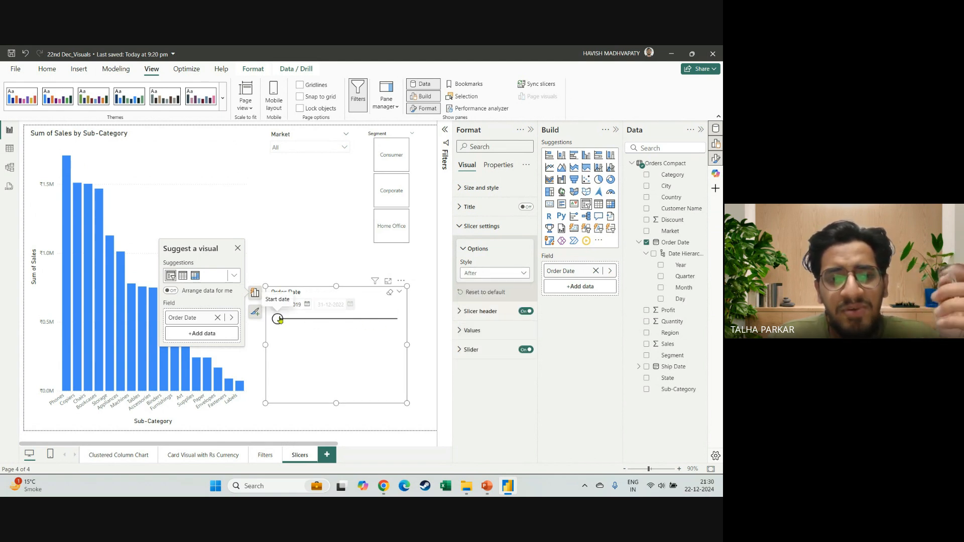
pyautogui.moveTo(278, 319); pyautogui.dragTo(343, 319)
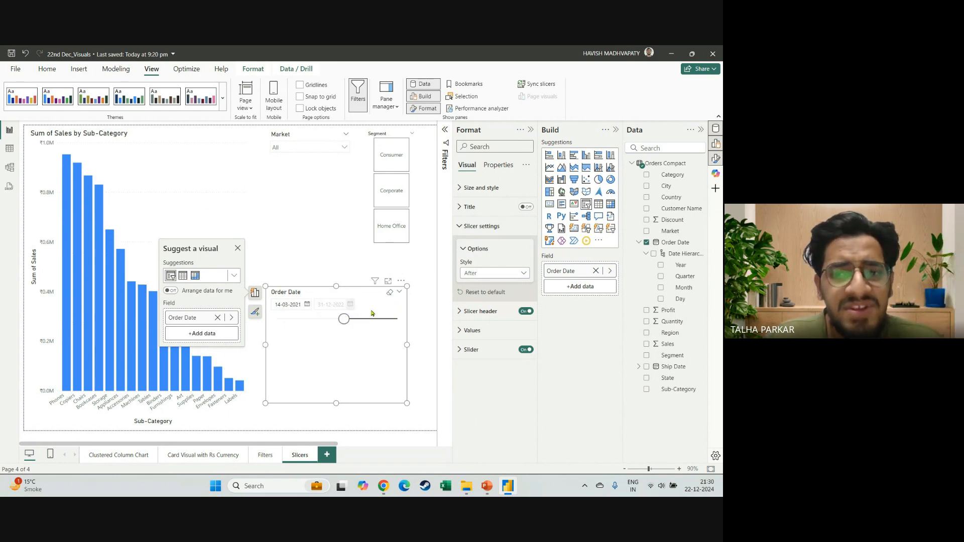
# Set the Order Date slicer back to the Between style and return its start date to 01-01-2019.
pyautogui.click(481, 279)
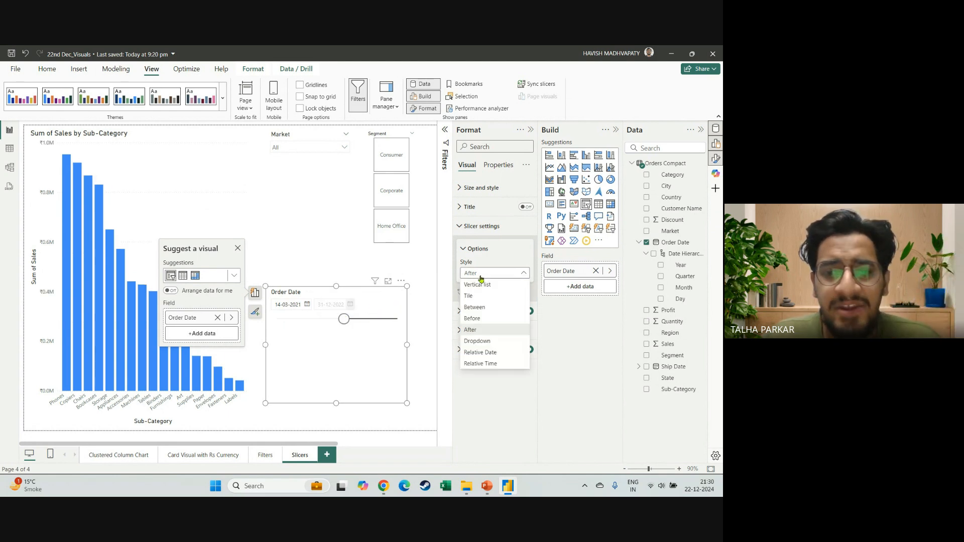
pyautogui.click(495, 308)
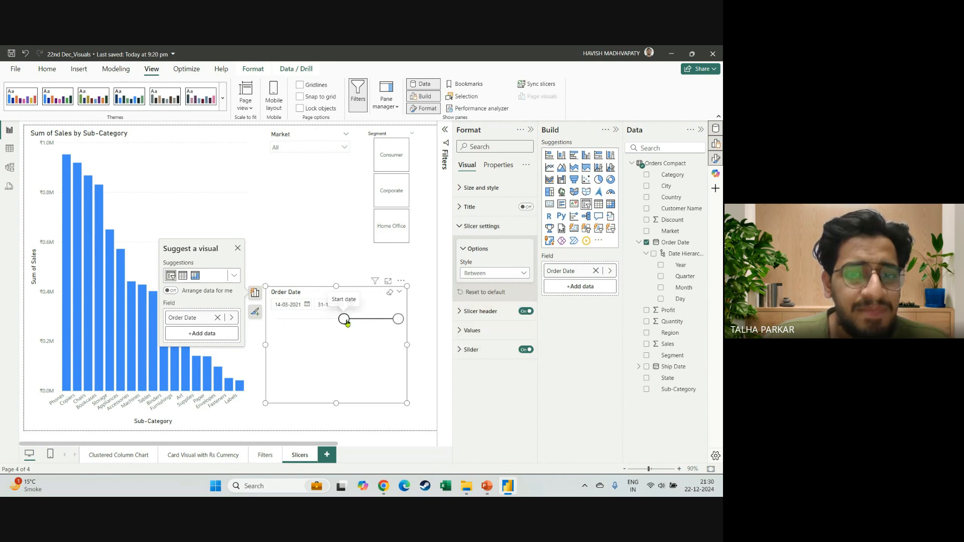
pyautogui.moveTo(346, 321); pyautogui.dragTo(277, 320)
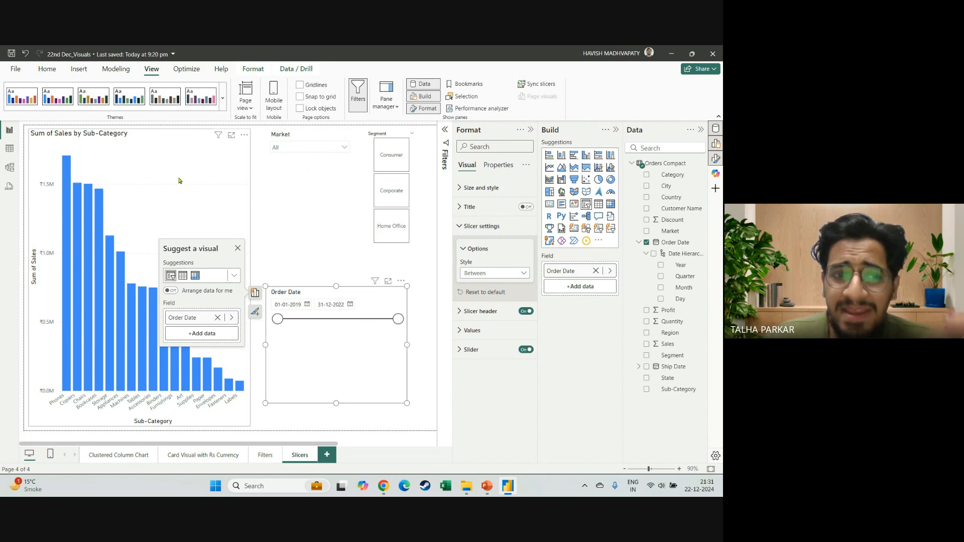
# Compare the slicer settings of the Market slicer with the style options offered for the Order Date slicer.
pyautogui.click(294, 156)
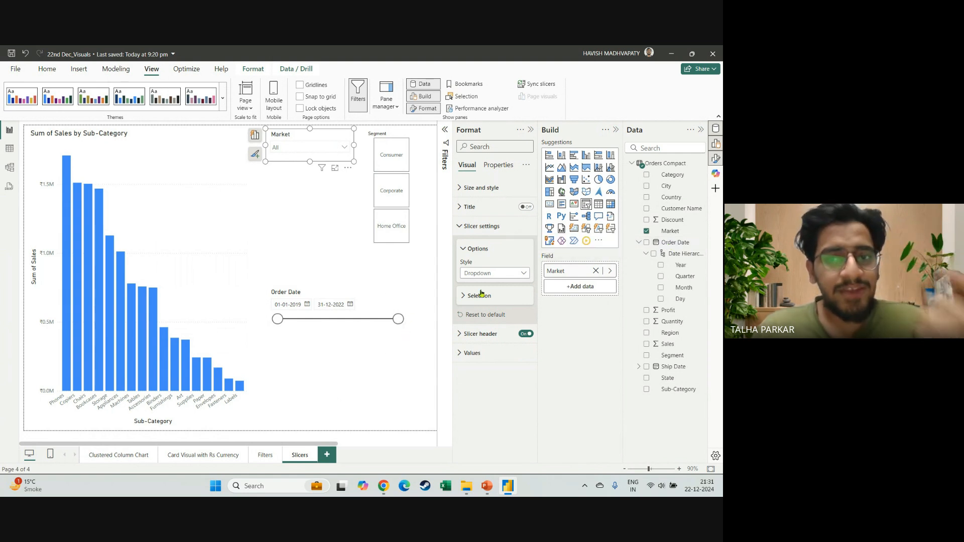
pyautogui.click(390, 340)
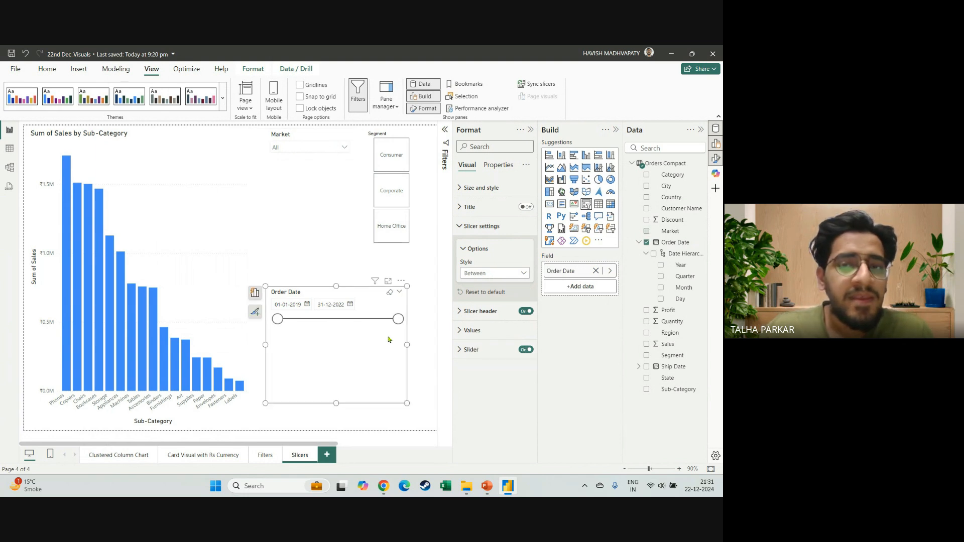
pyautogui.click(496, 274)
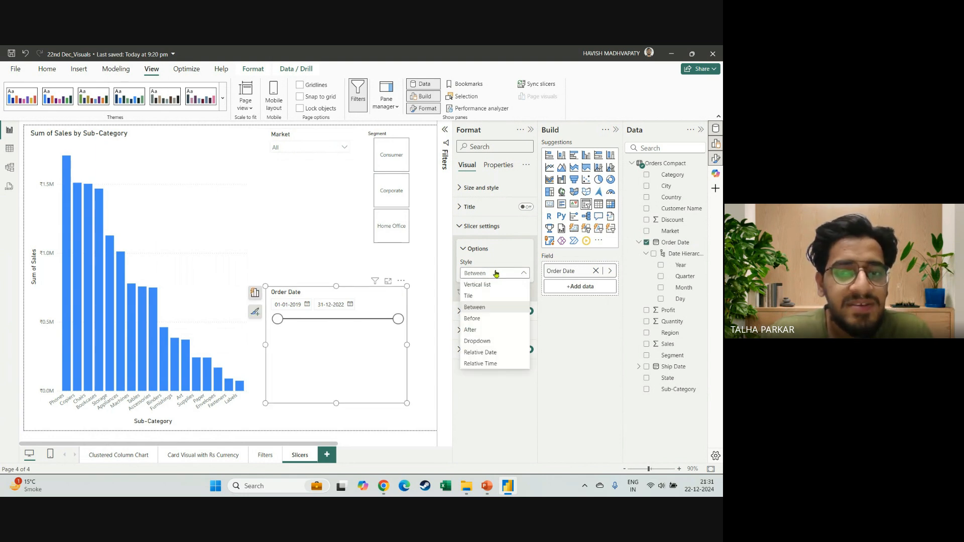
pyautogui.click(496, 273)
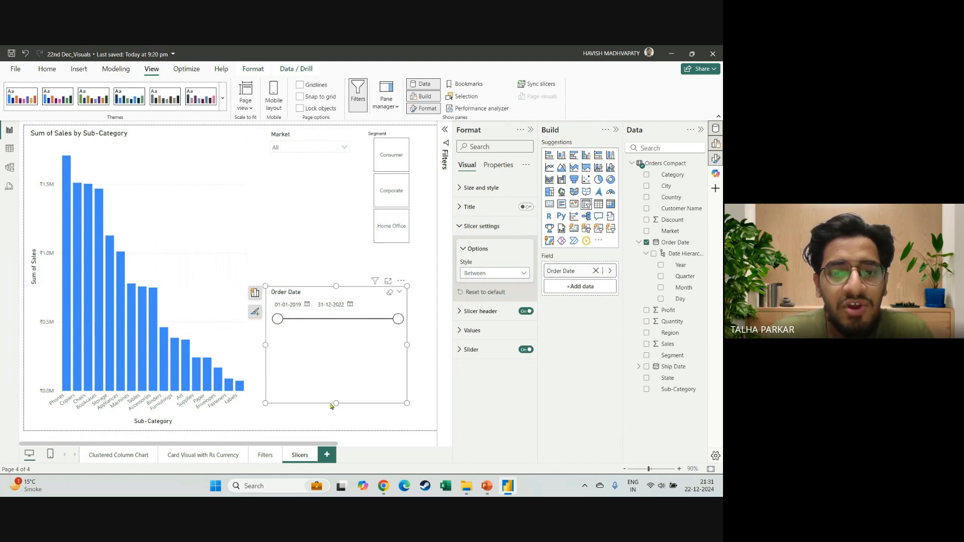
# Make the Order Date slicer shorter and wider, and move it up to just beneath the Segment tiles.
pyautogui.moveTo(335, 403); pyautogui.dragTo(335, 333)
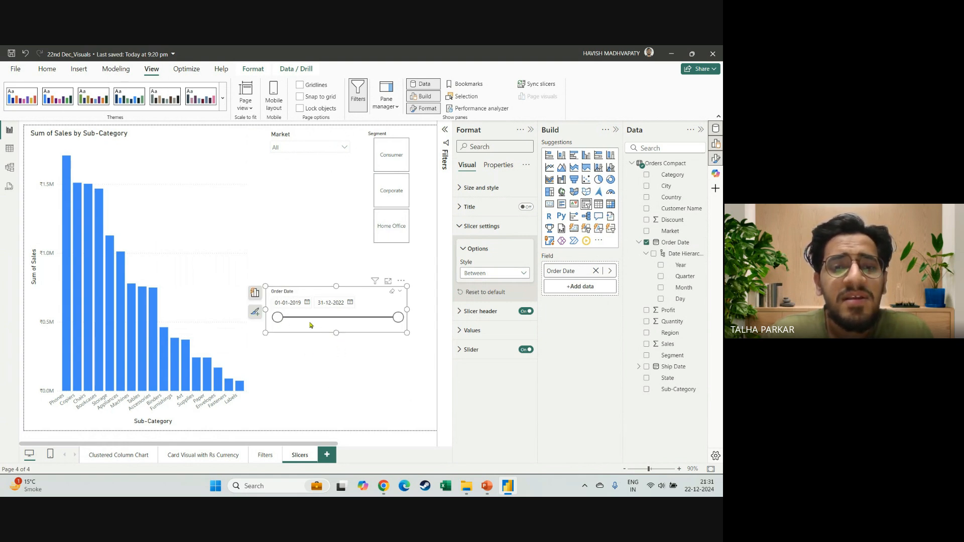
pyautogui.moveTo(265, 310); pyautogui.dragTo(182, 323)
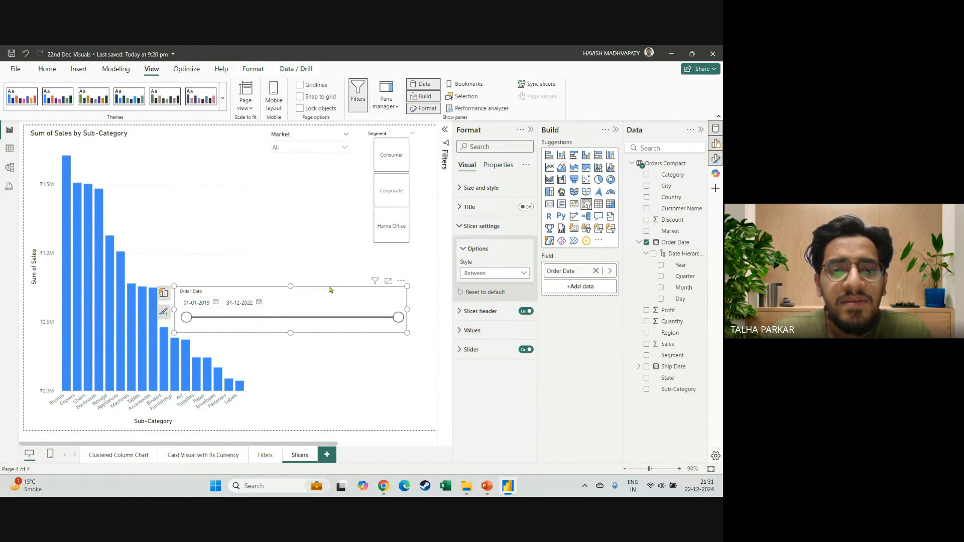
pyautogui.moveTo(330, 289); pyautogui.dragTo(344, 249)
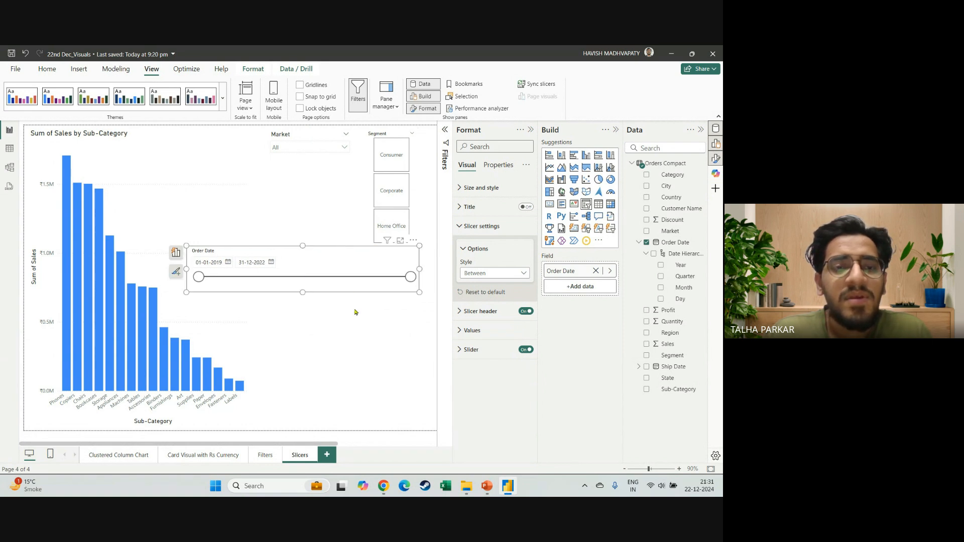
pyautogui.click(356, 312)
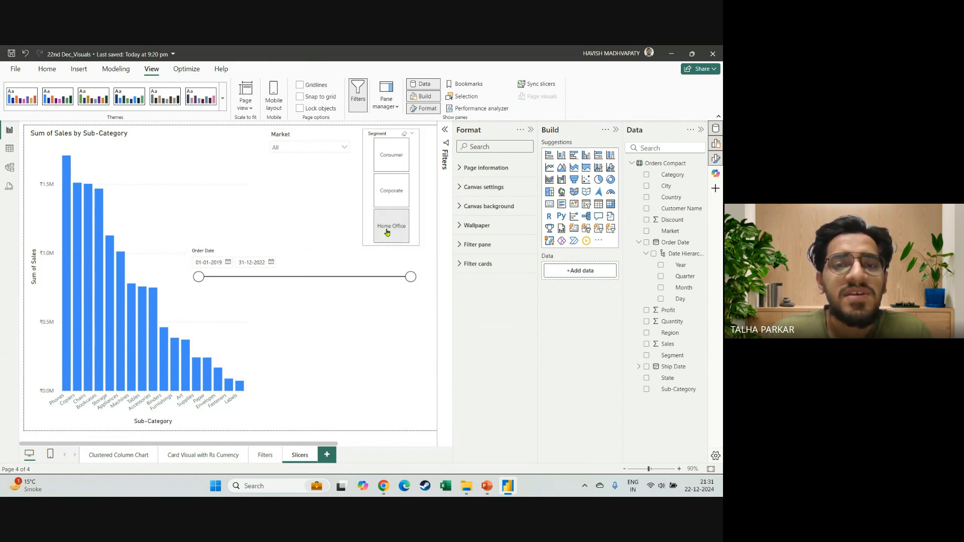
# Select the Market slicer to show its field and format settings.
pyautogui.click(306, 136)
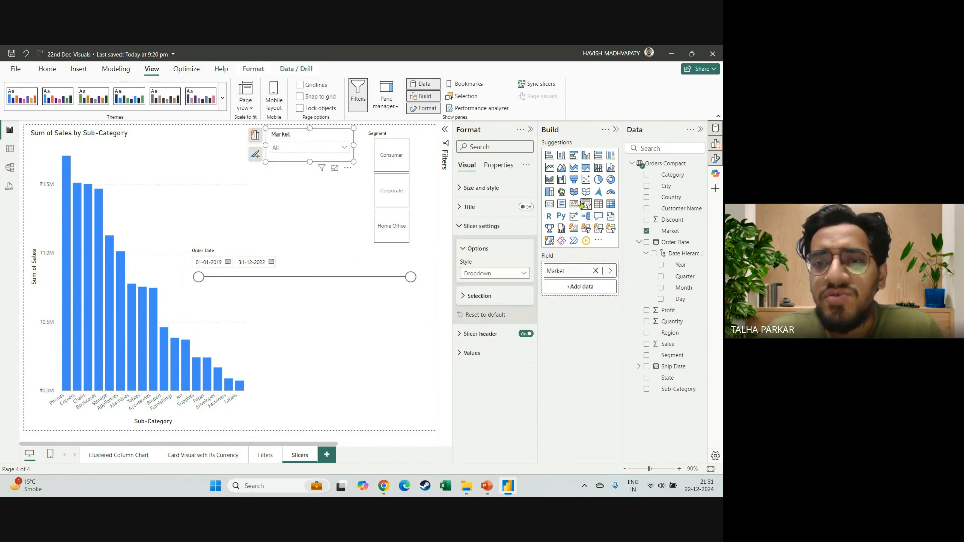
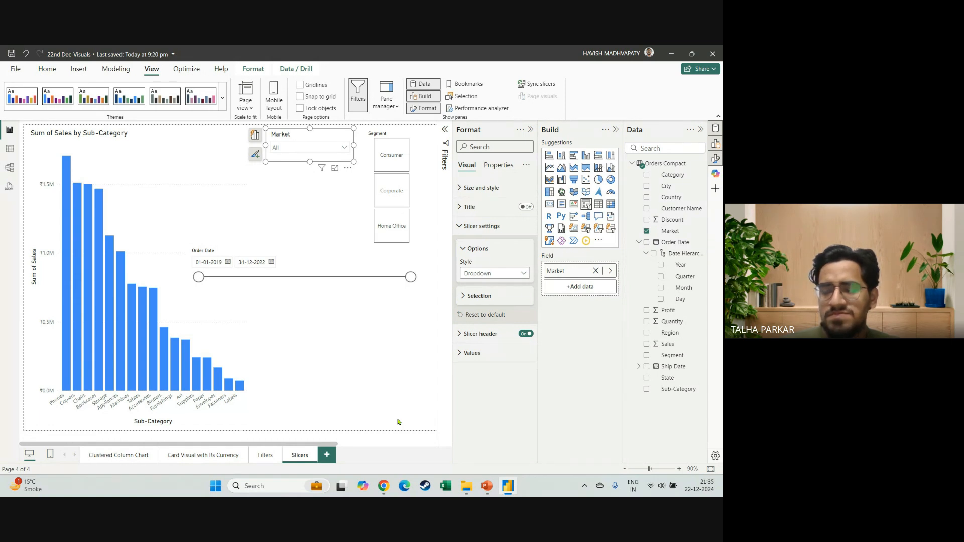
# Check the participants' replies in the Google Meet chat and return to the Power BI report.
pyautogui.hotkey('alt', 'Tab')
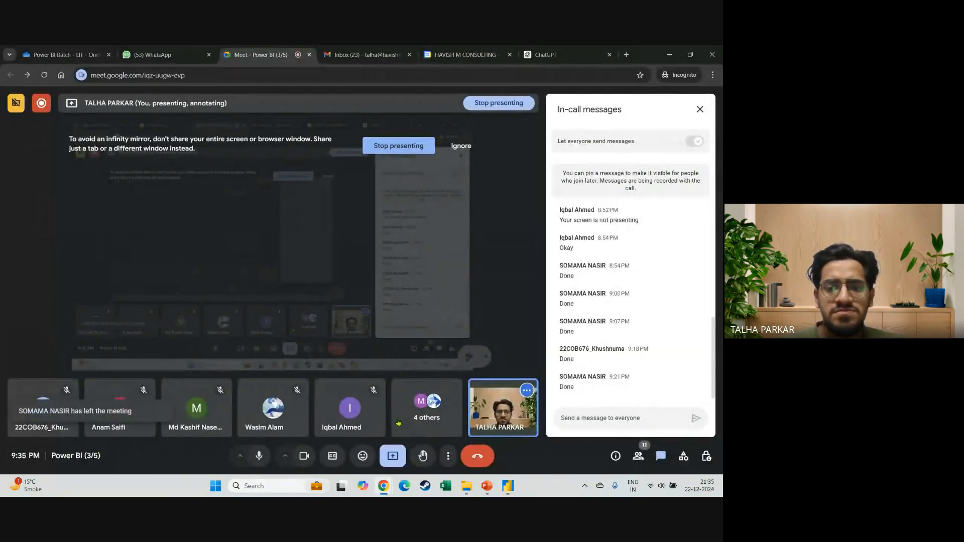
pyautogui.hotkey('alt', 'Tab')
pyautogui.hotkey('alt', 'Tab')
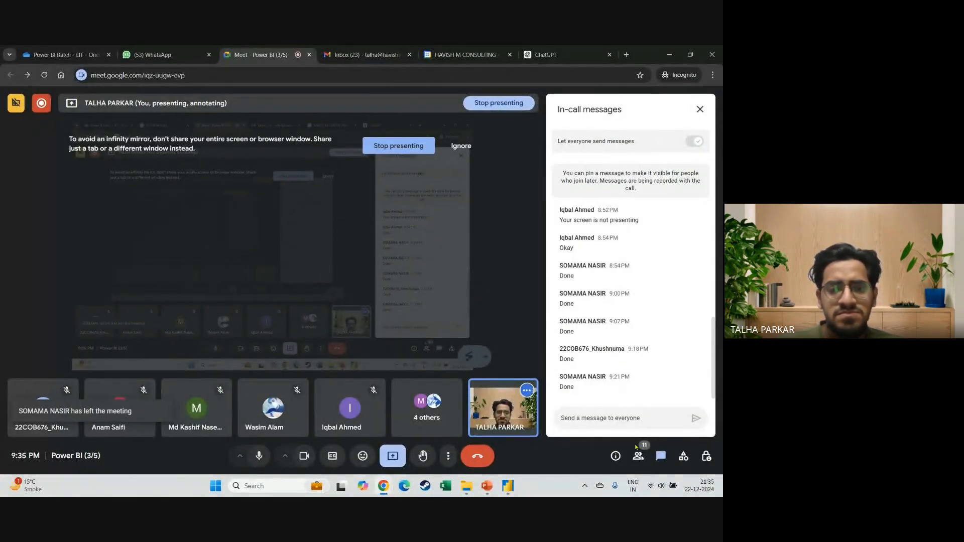
pyautogui.hotkey('alt', 'Tab')
pyautogui.hotkey('alt', 'Tab')
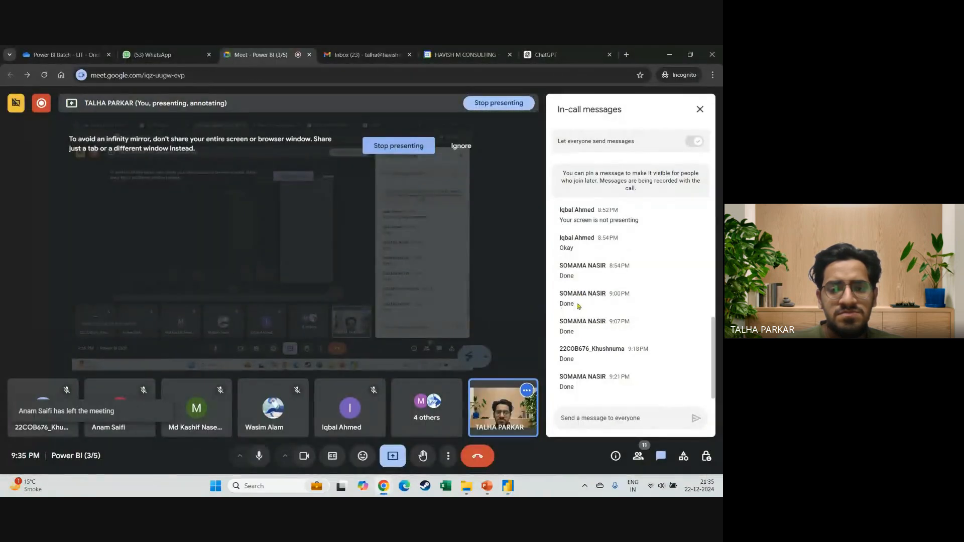
pyautogui.hotkey('alt', 'Tab')
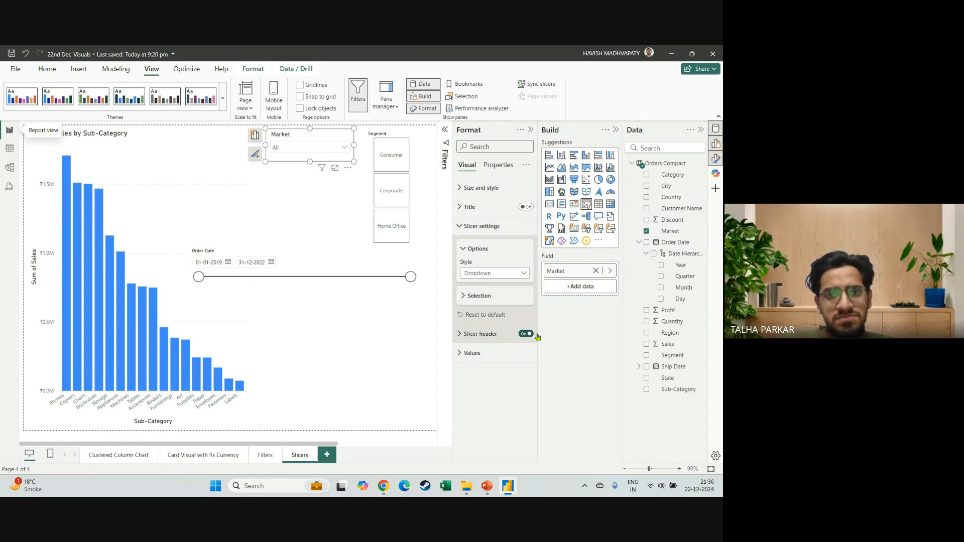
pyautogui.hotkey('alt', 'Tab')
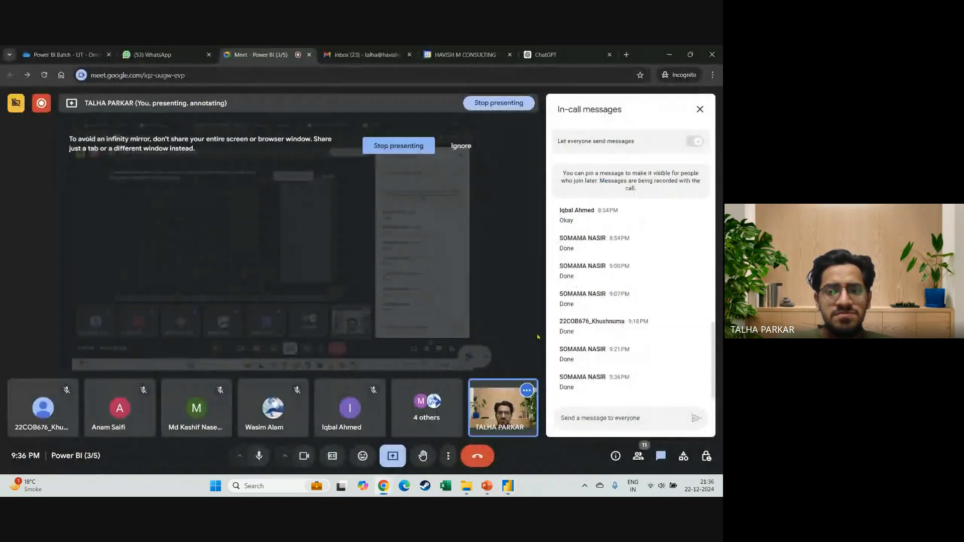
pyautogui.hotkey('alt', 'Tab')
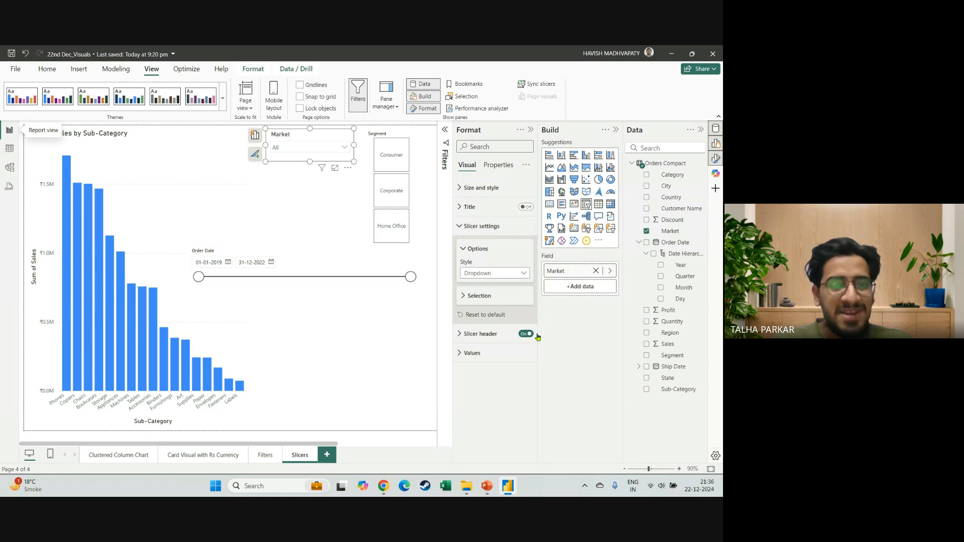
# Save the report and add a new report page named "Column and Bar".
pyautogui.click(11, 53)
pyautogui.click(327, 455)
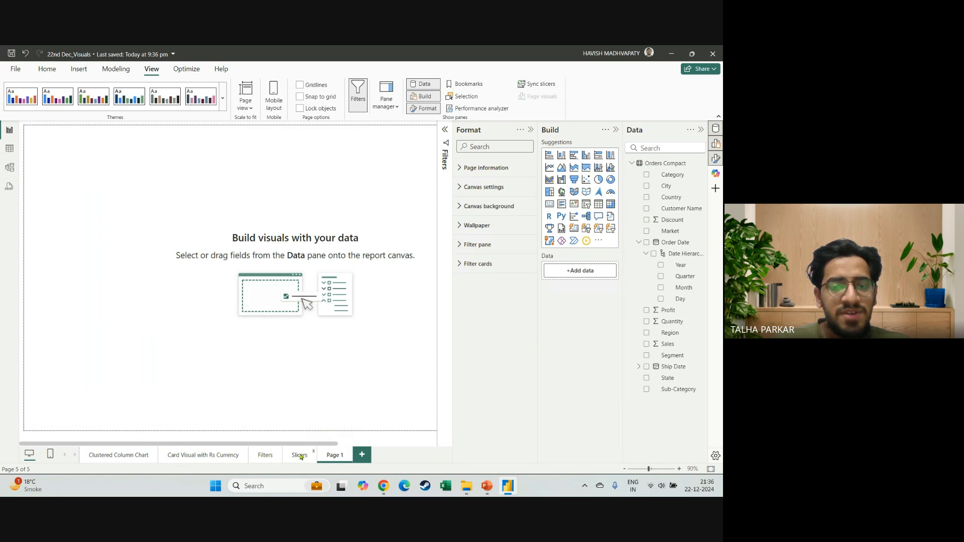
pyautogui.doubleClick(336, 459)
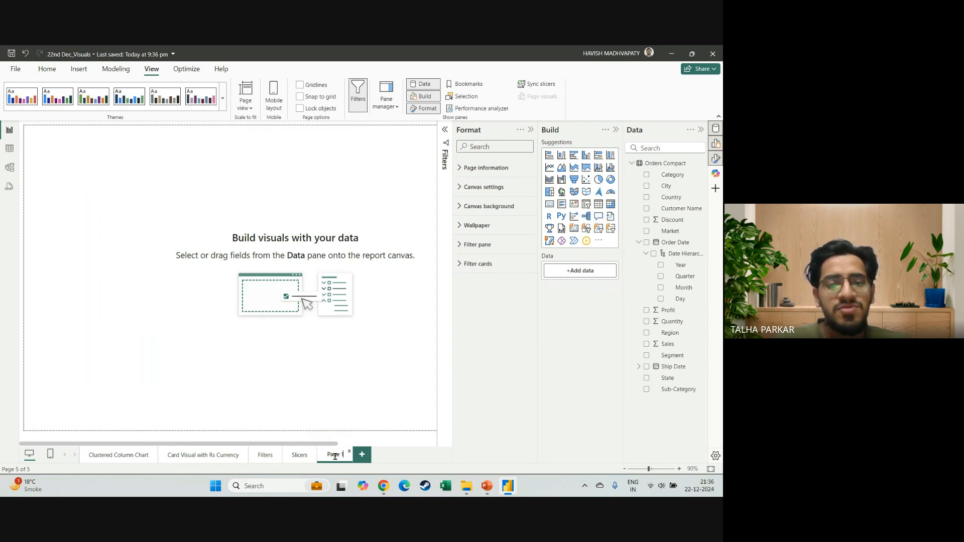
pyautogui.write('Column and Bar')
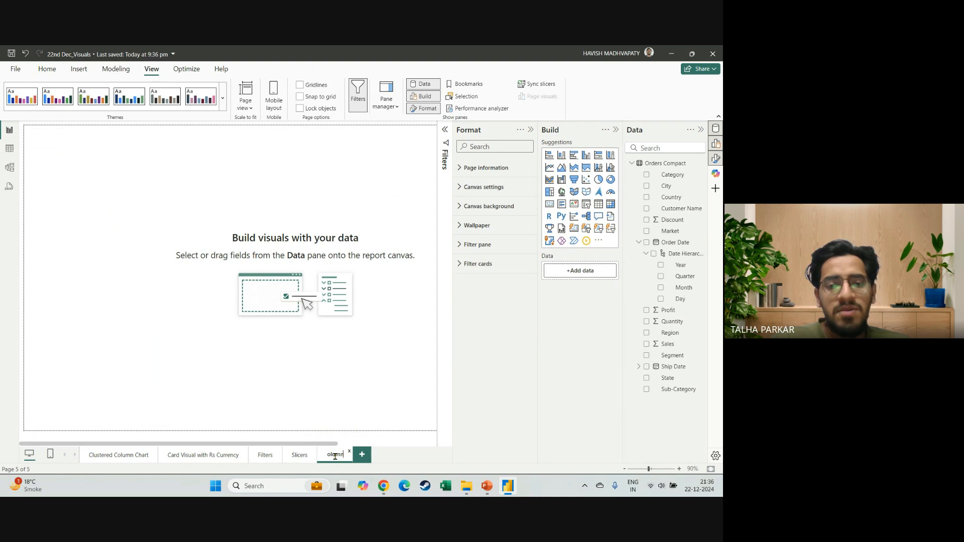
pyautogui.press('Return')
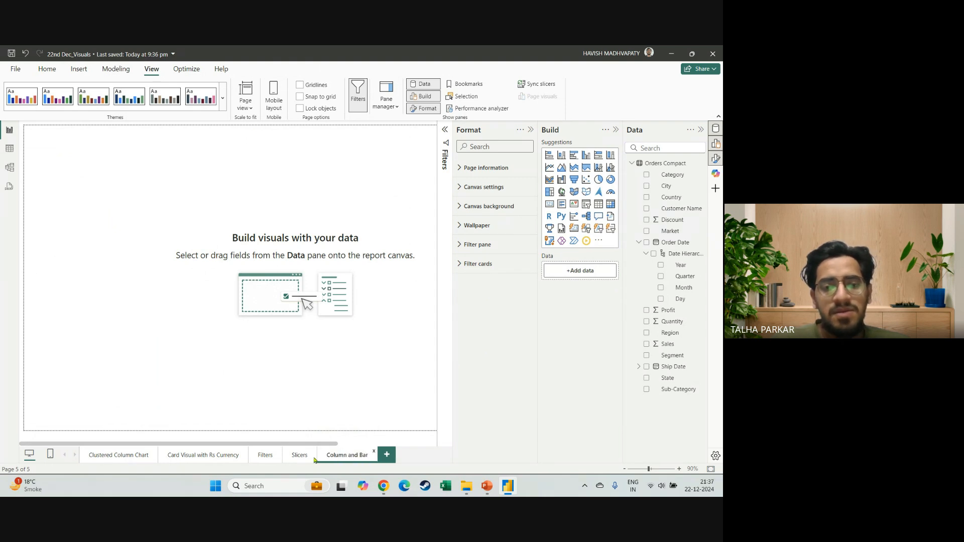
# Return to the Slicers page, and switch to the Google Meet window in Chrome to read the chat.
pyautogui.click(295, 455)
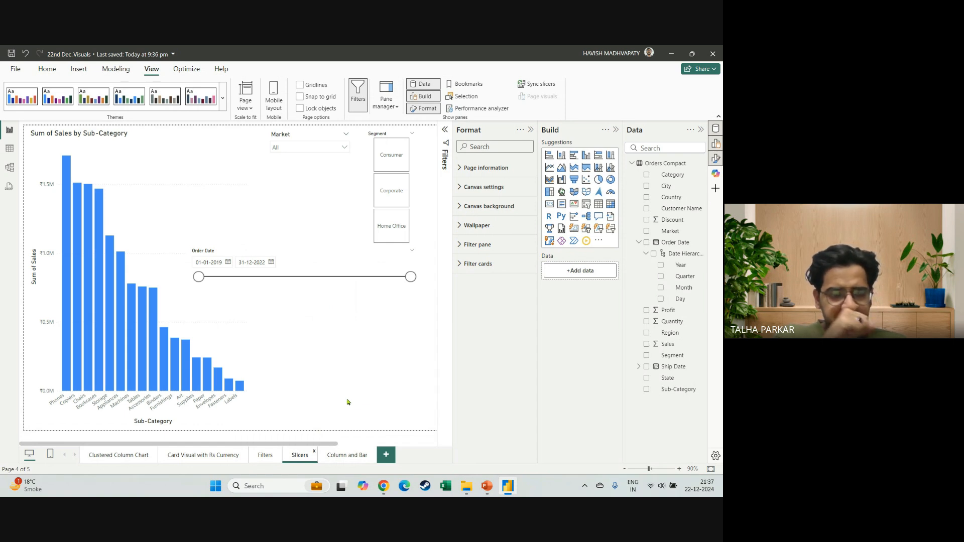
pyautogui.moveTo(383, 486)
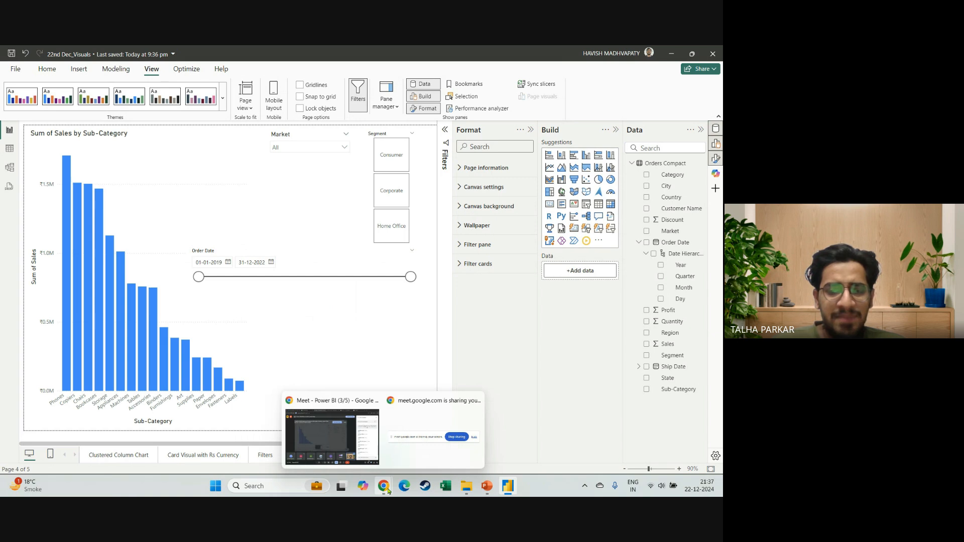
pyautogui.click(363, 447)
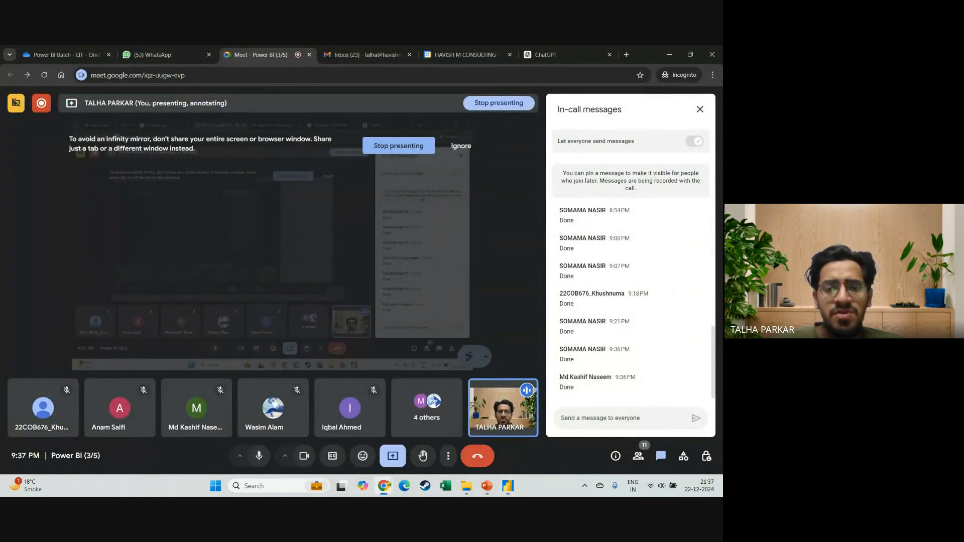
# Look through the Power BI LIT, Downloads and CHARTS folders in File Explorer, and return to Chrome.
pyautogui.click(465, 486)
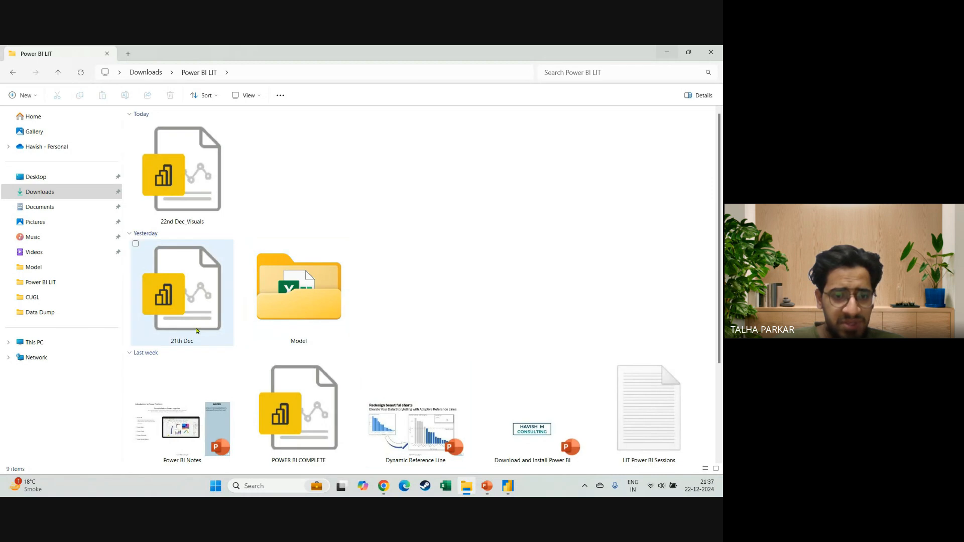
pyautogui.scroll(-1, 197, 331)
pyautogui.scroll(-1, 197, 330)
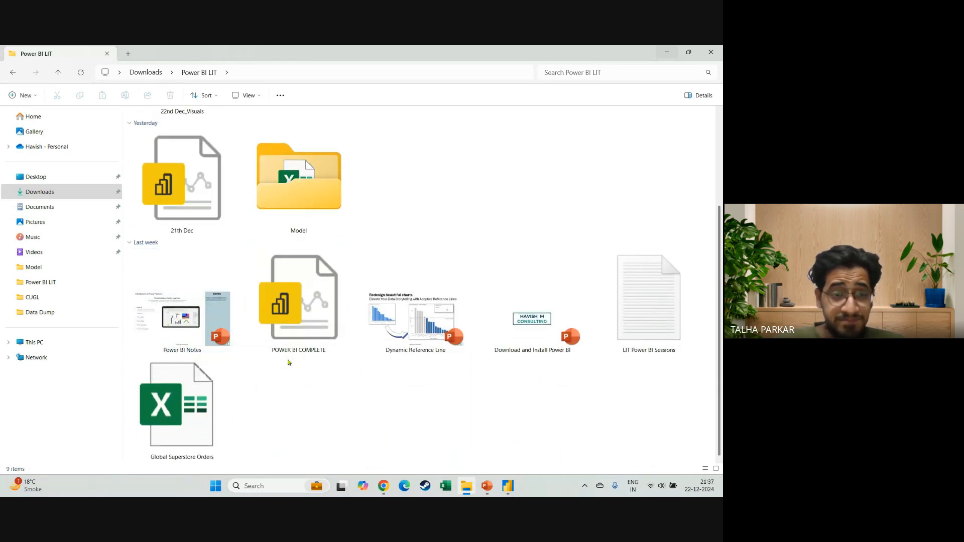
pyautogui.click(82, 195)
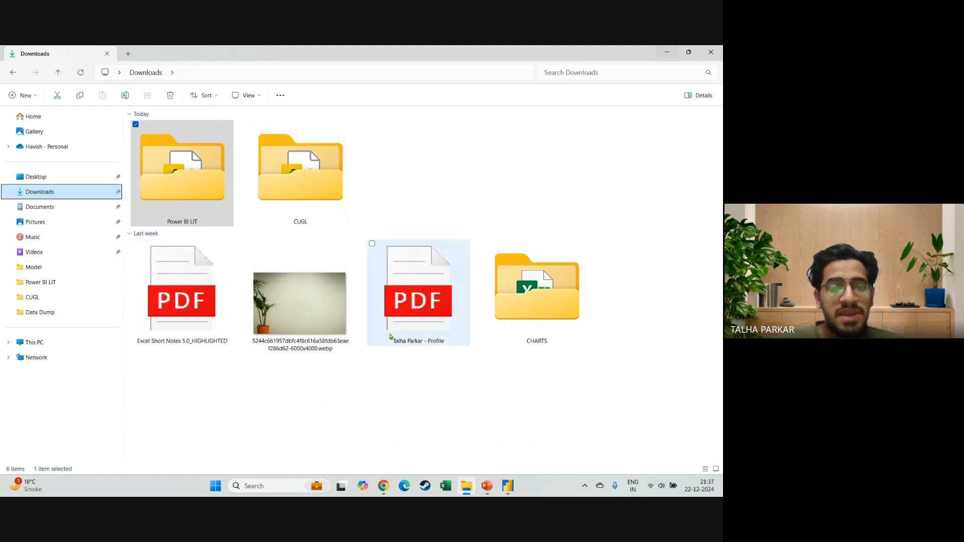
pyautogui.doubleClick(543, 280)
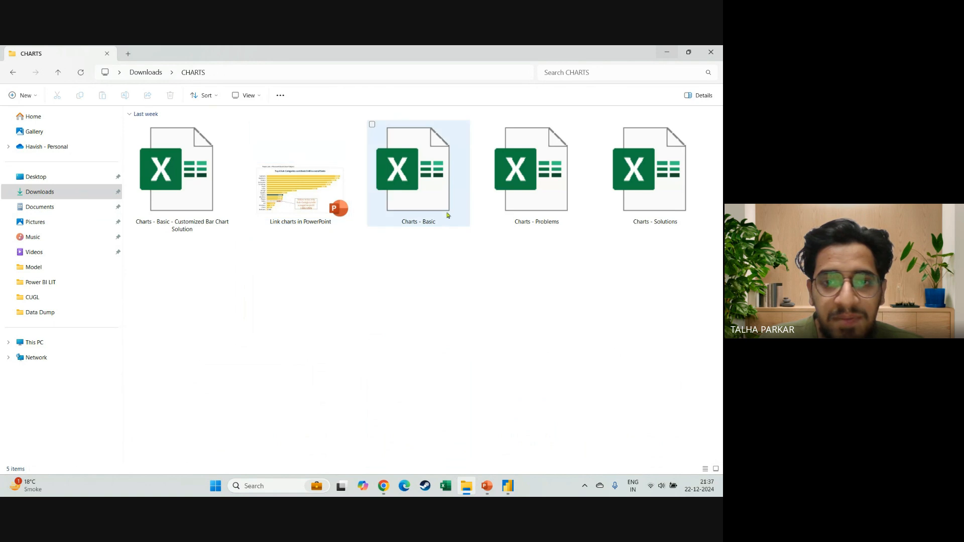
pyautogui.hotkey('alt', 'Left')
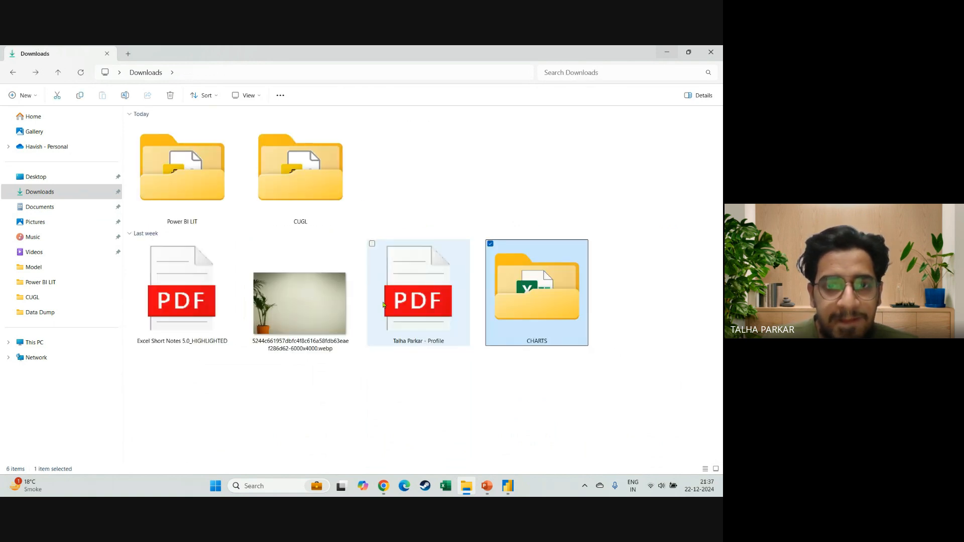
pyautogui.click(667, 52)
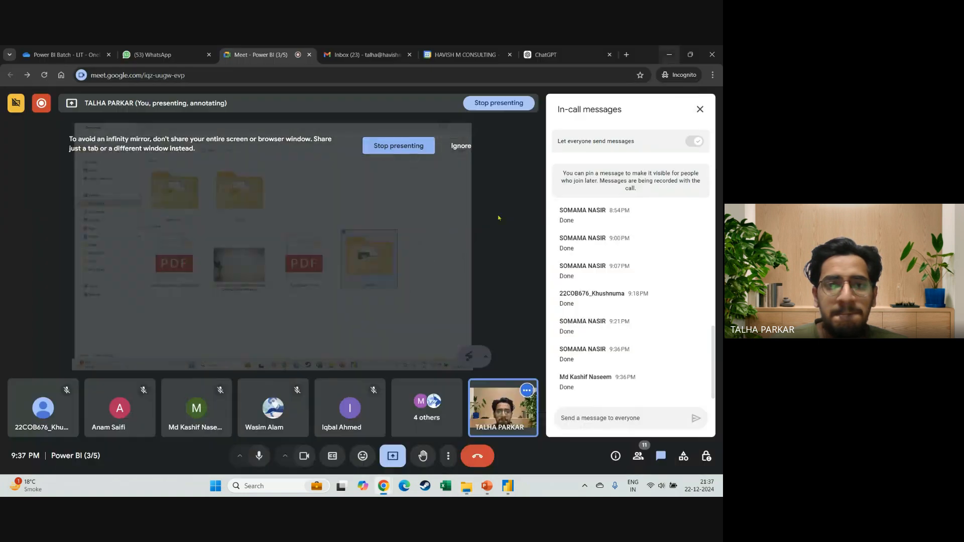
# Search the web in a new tab for "sql bi power bi visual guide" and open SQLBI's Power BI Visuals Reference page.
pyautogui.click(628, 56)
pyautogui.write('sql bi powe')
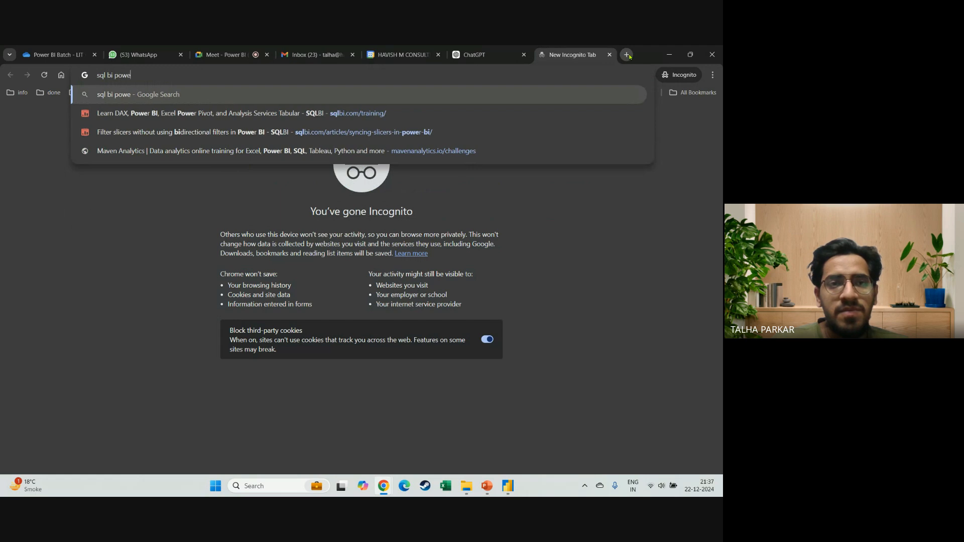
pyautogui.write('r bi ')
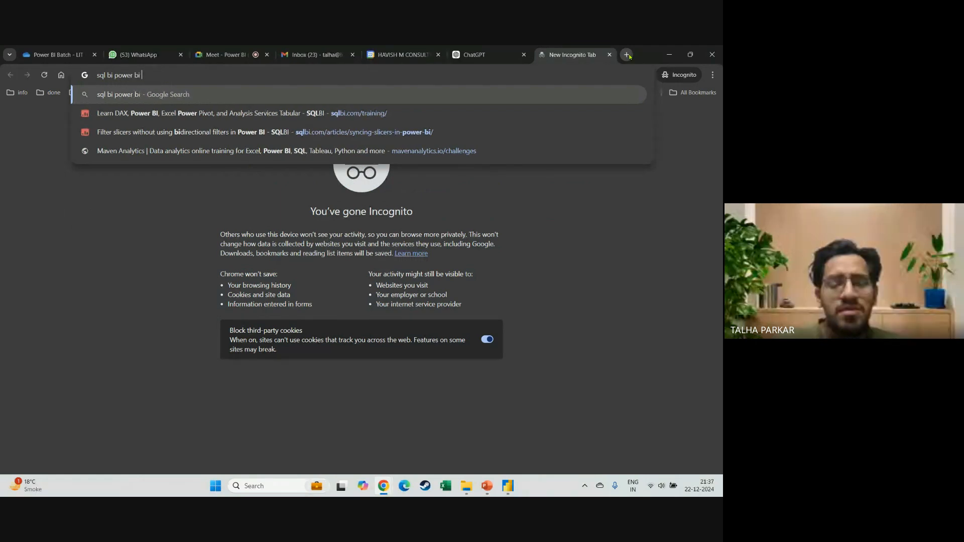
pyautogui.write('visual ')
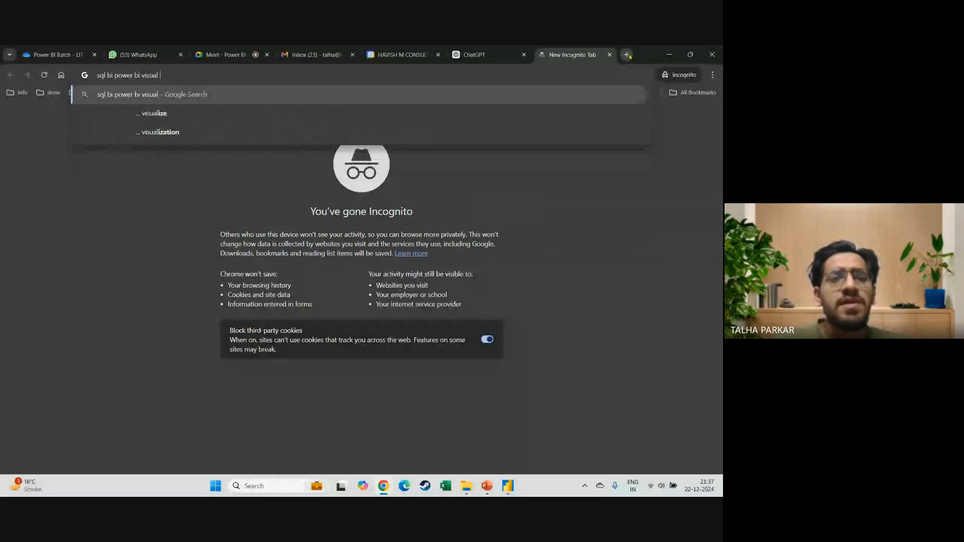
pyautogui.write('guide')
pyautogui.press('Return')
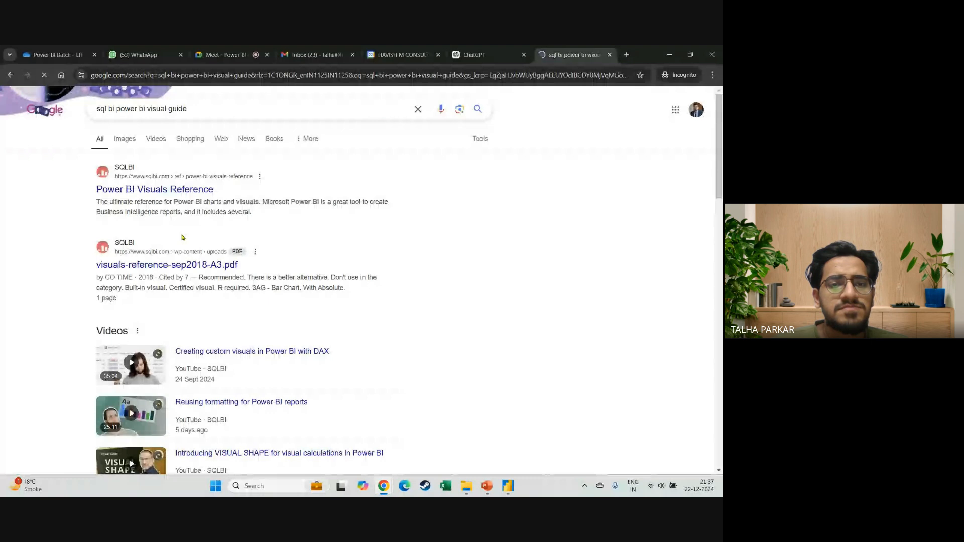
pyautogui.click(203, 190)
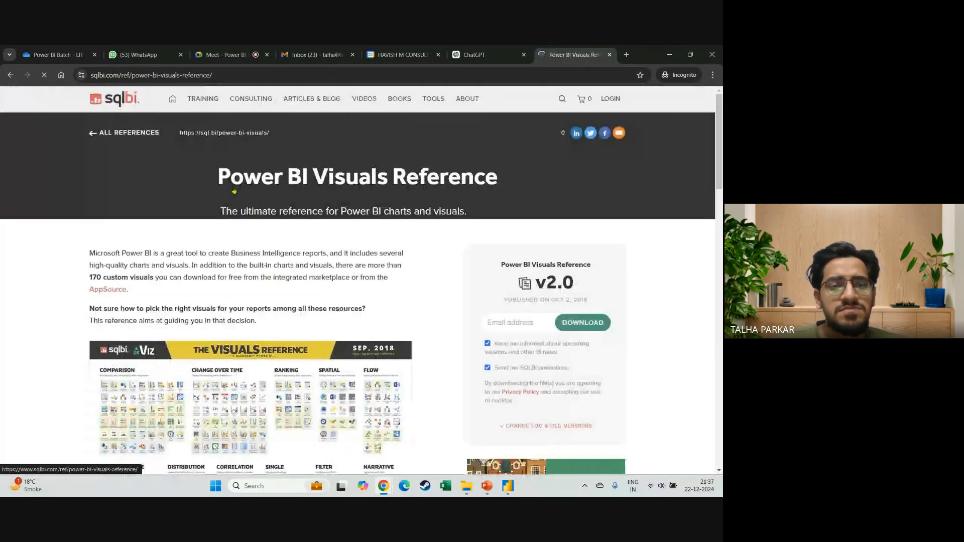
# Fill in the e-mail address in the download form for Power BI Visuals Reference v2.0.
pyautogui.click(508, 322)
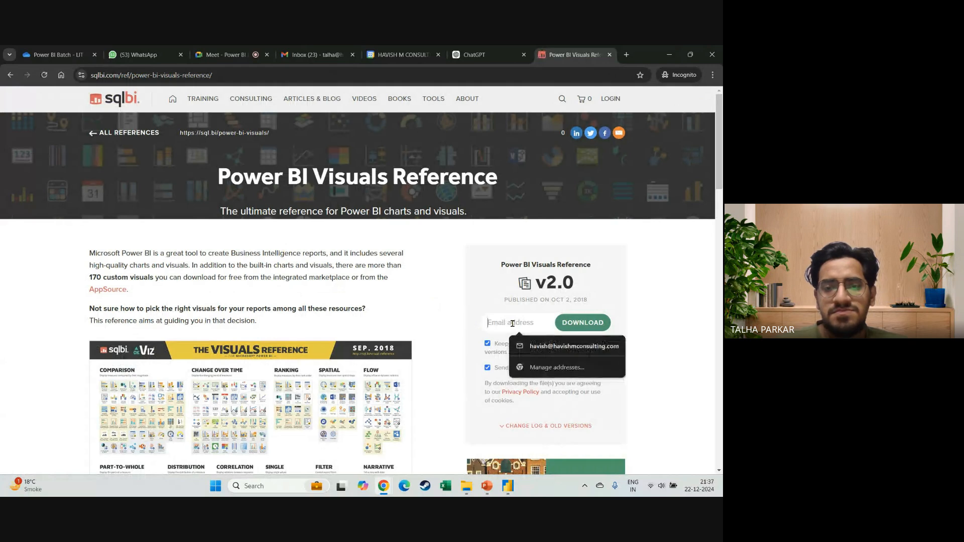
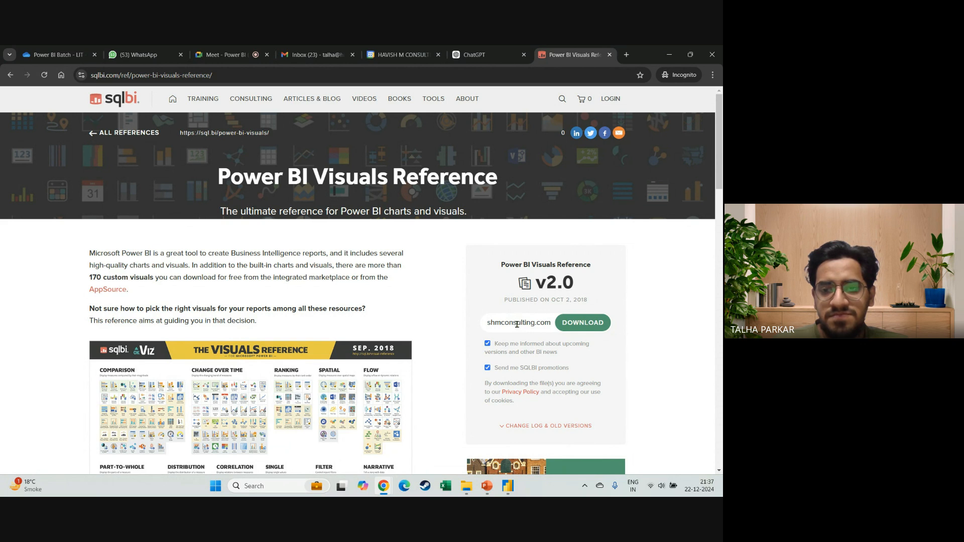
pyautogui.press('Left')
pyautogui.press('Left')
pyautogui.press('Left')
pyautogui.press('Left')
pyautogui.press('Left')
pyautogui.press('Left')
pyautogui.press('Left')
pyautogui.press('Left')
pyautogui.press('Left')
pyautogui.press('Left')
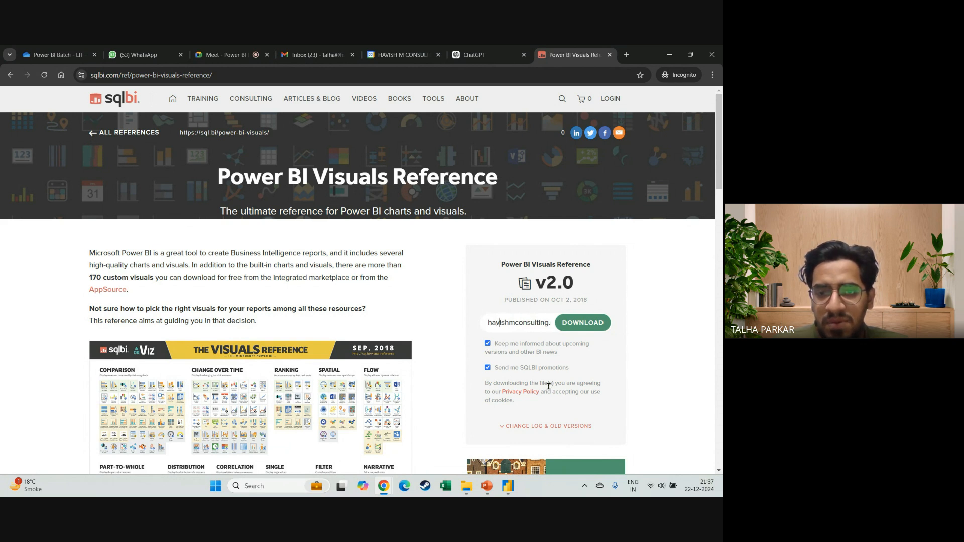
pyautogui.press('BackSpace')
pyautogui.press('BackSpace')
pyautogui.press('BackSpace')
pyautogui.press('BackSpace')
pyautogui.press('BackSpace')
pyautogui.press('BackSpace')
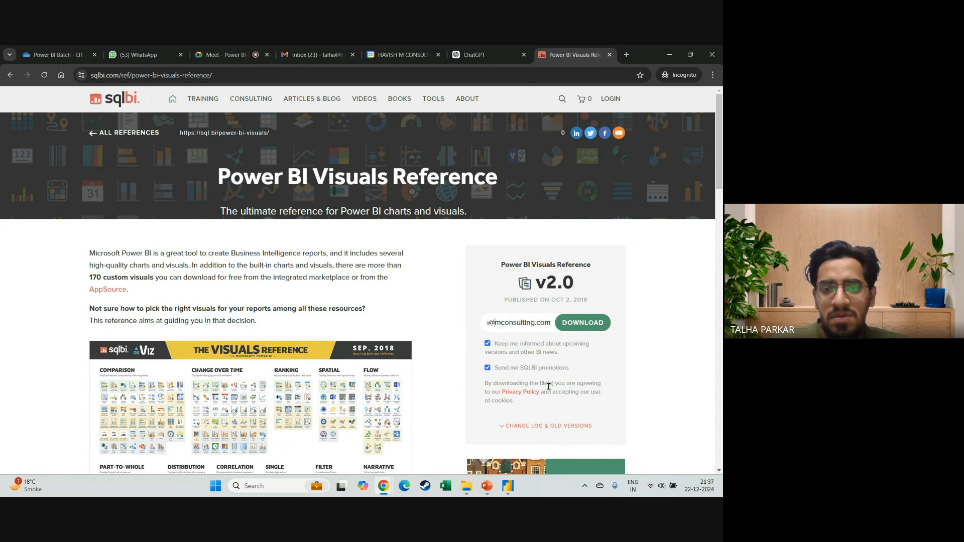
pyautogui.press('Left')
pyautogui.press('Left')
pyautogui.press('Left')
pyautogui.press('Left')
pyautogui.press('Left')
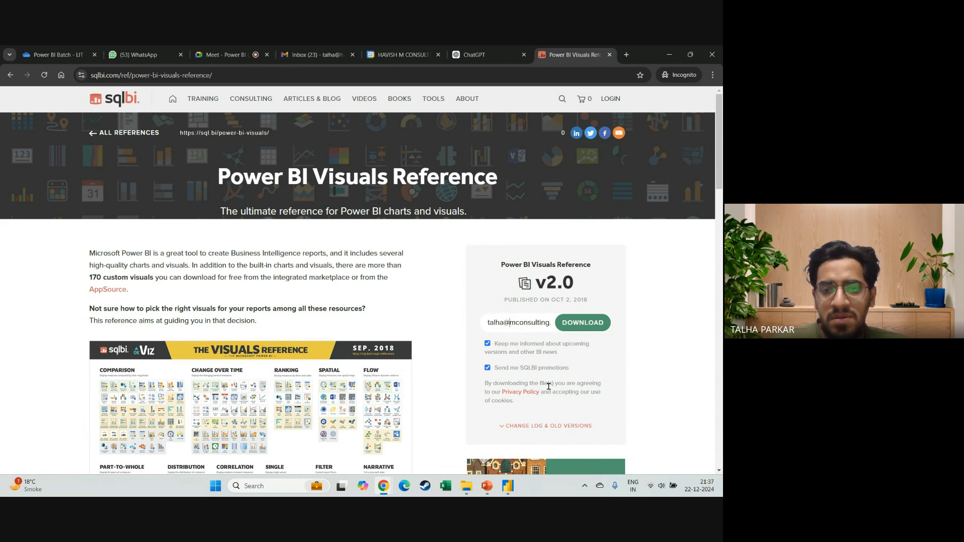
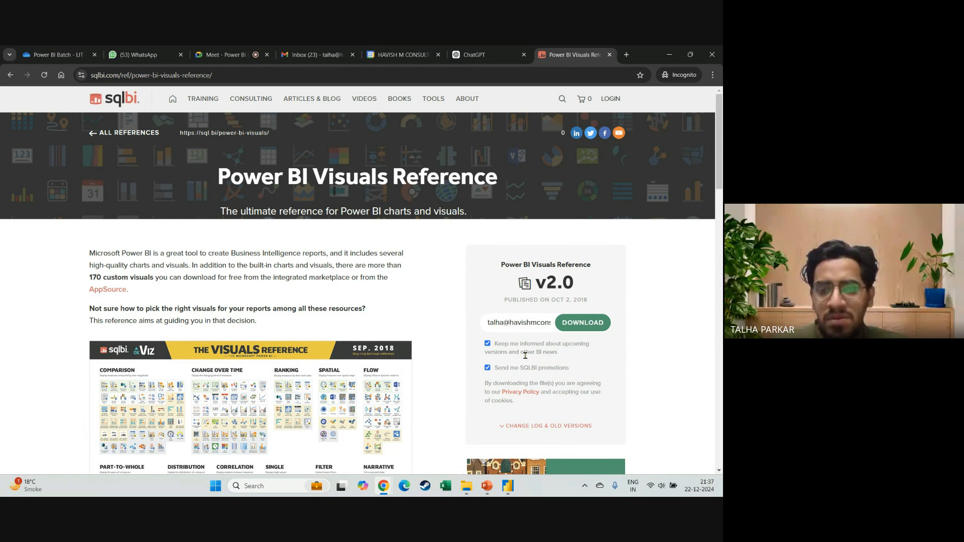
pyautogui.press('Right')
pyautogui.press('Right')
pyautogui.press('Right')
pyautogui.press('Right')
pyautogui.press('Right')
pyautogui.press('Right')
pyautogui.press('Right')
pyautogui.press('Right')
pyautogui.press('Right')
pyautogui.press('Right')
pyautogui.press('Right')
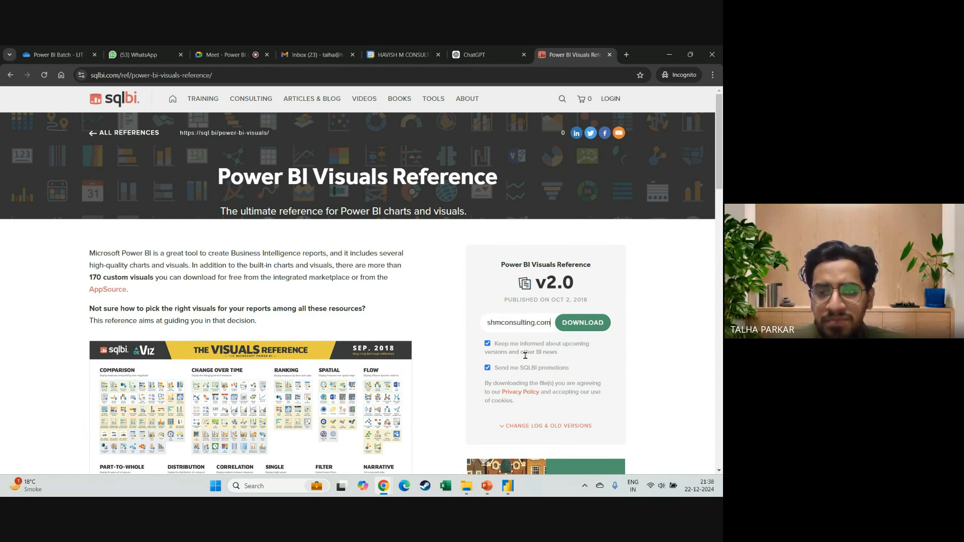
# Review the visual categories on the Power BI Visuals Reference page, and submit the v2.0 download form to open the PDF.
pyautogui.scroll(-5, 602, 381)
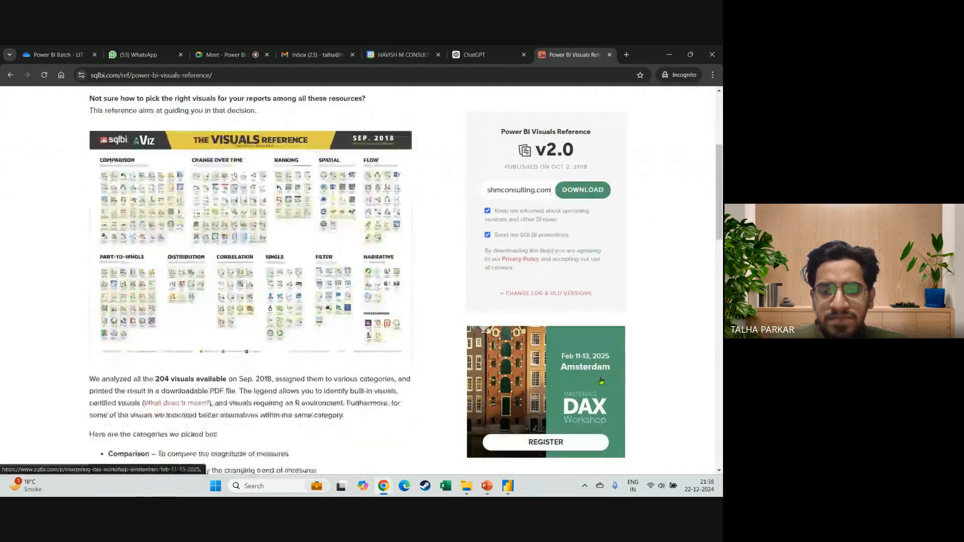
pyautogui.scroll(-3, 601, 381)
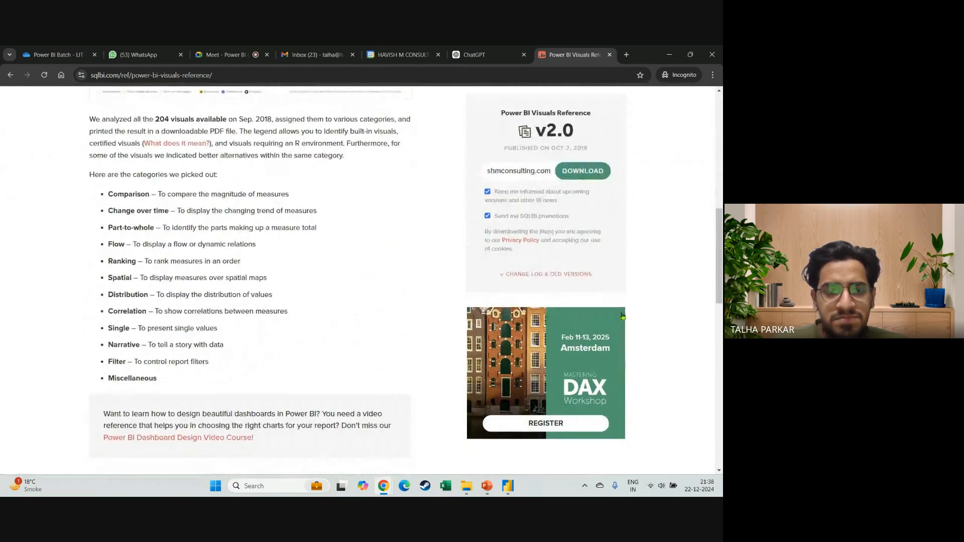
pyautogui.scroll(1, 626, 292)
pyautogui.click(582, 190)
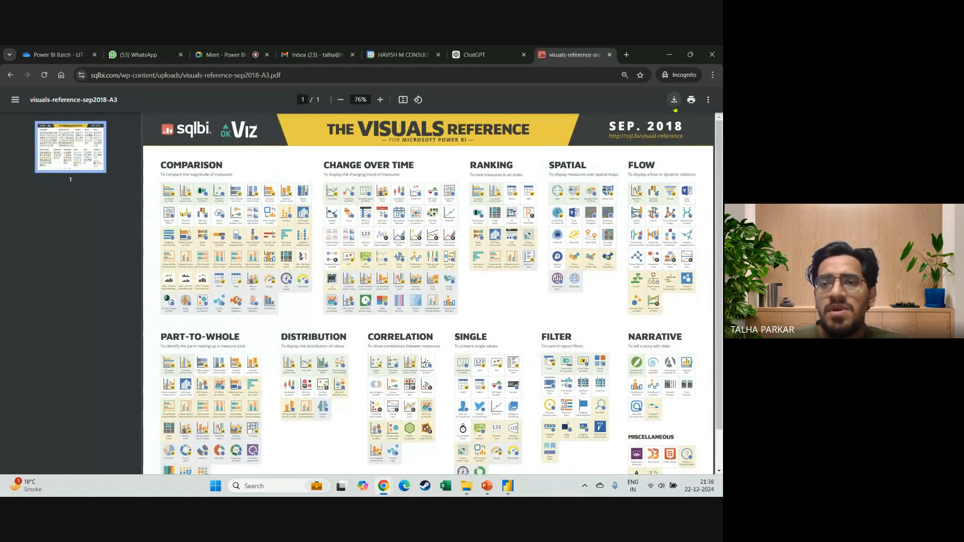
# Save the PDF as visuals-reference-sep2018-A3 in the Power BI LIT folder inside Downloads.
pyautogui.click(674, 99)
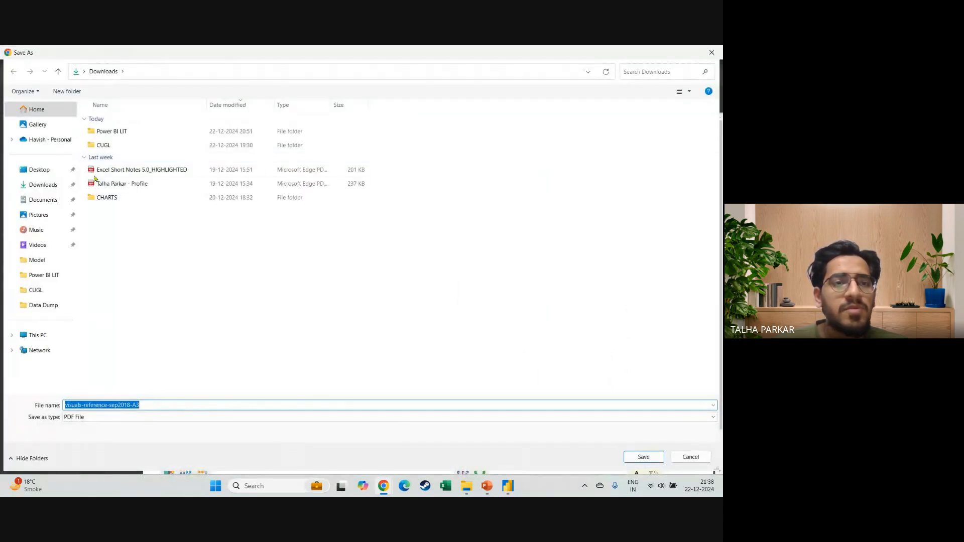
pyautogui.click(31, 185)
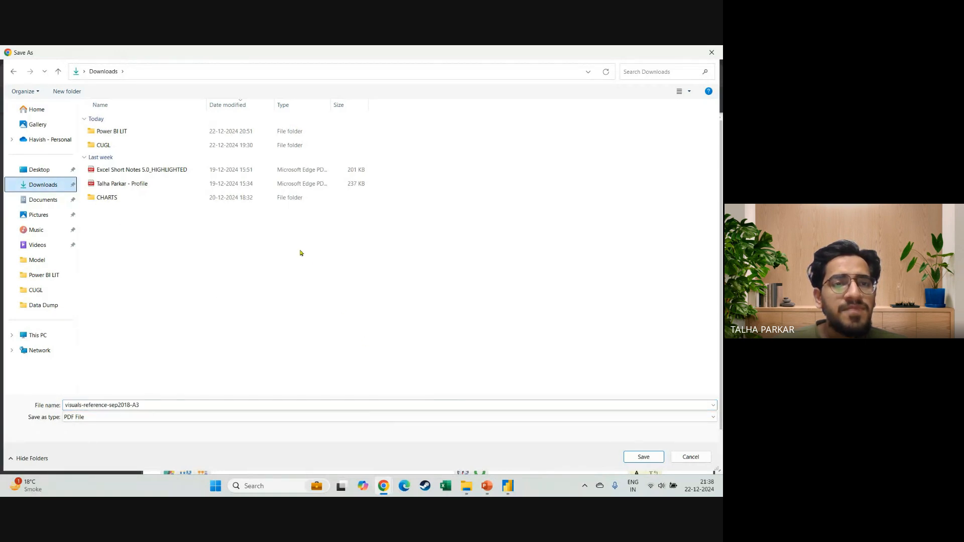
pyautogui.doubleClick(150, 133)
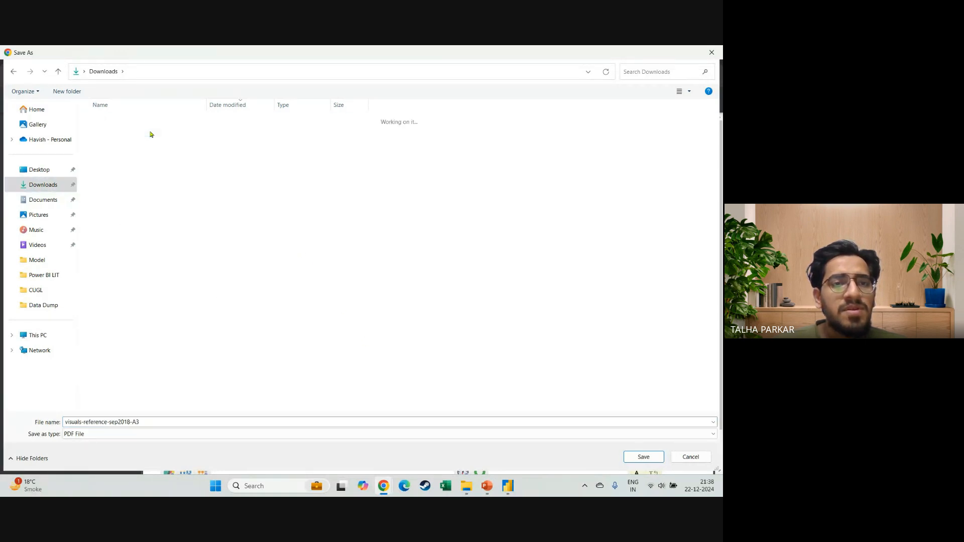
pyautogui.click(643, 457)
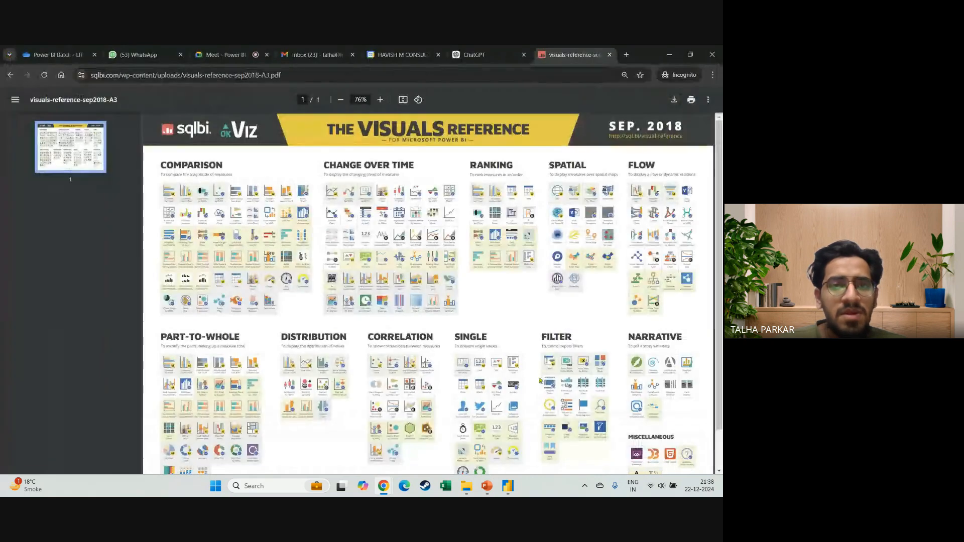
# Upload the downloaded visuals-reference-sep2018-A3.pdf to the Power BI Batch - LIT folder in OneDrive.
pyautogui.click(52, 55)
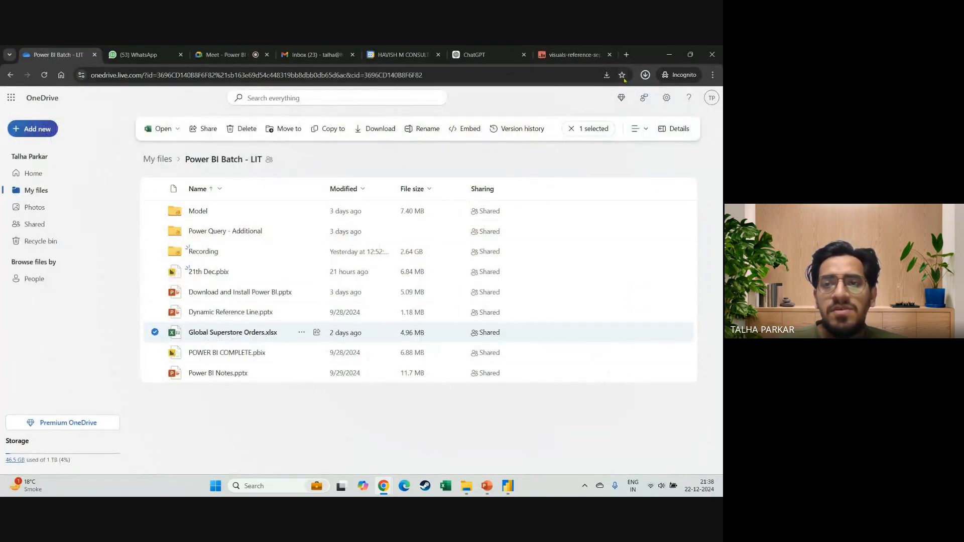
pyautogui.click(644, 76)
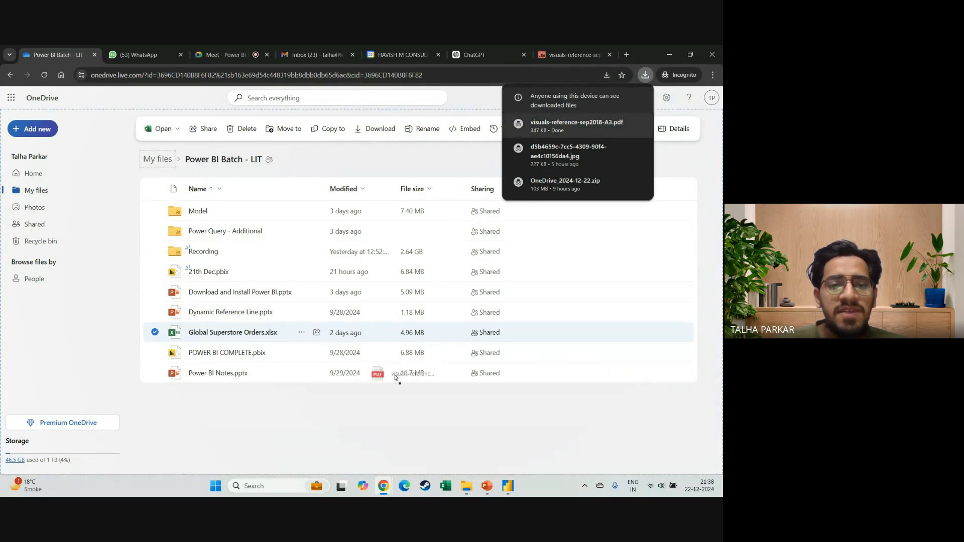
pyautogui.moveTo(354, 405); pyautogui.dragTo(354, 405)
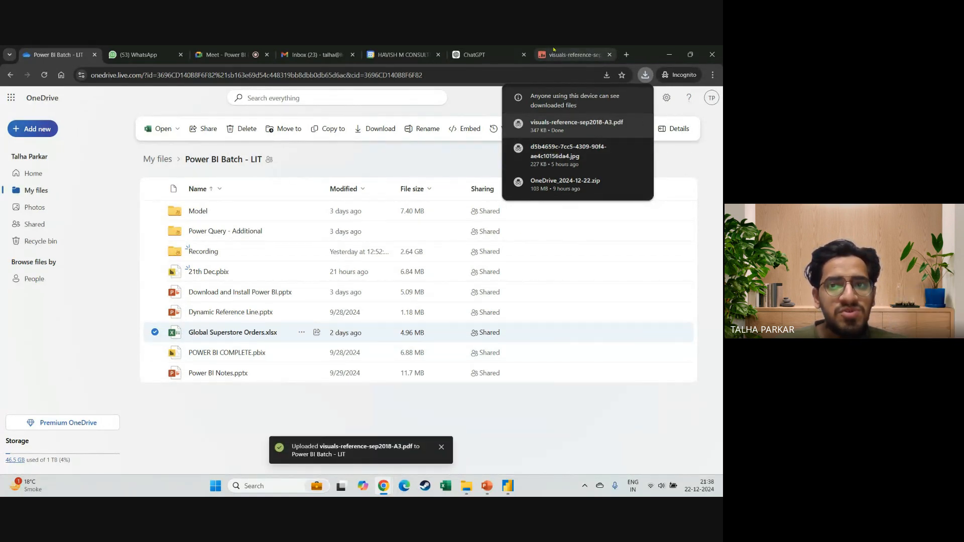
# Return to the visuals reference PDF, hide its page thumbnails, and compare its chart categories with the visuals offered in Power BI Desktop.
pyautogui.click(572, 52)
pyautogui.click(15, 99)
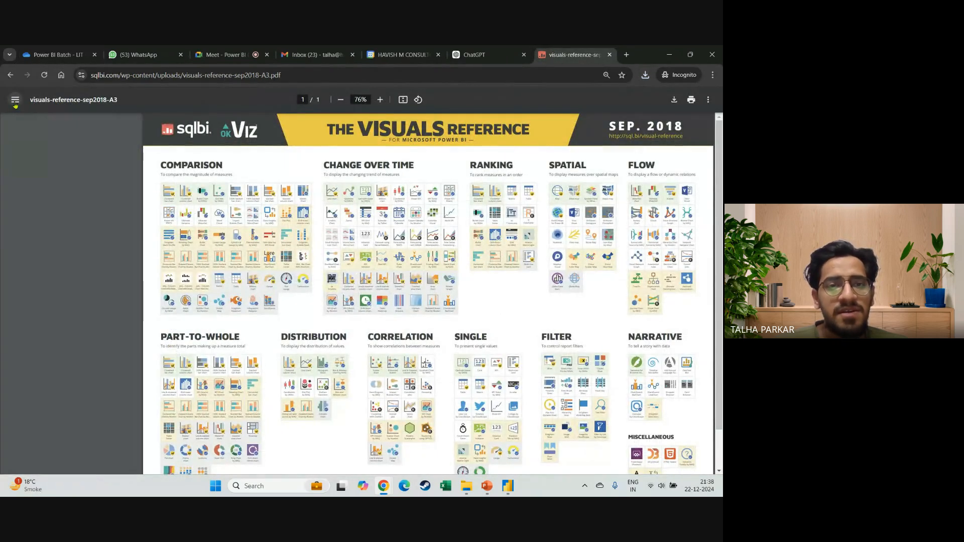
pyautogui.click(508, 486)
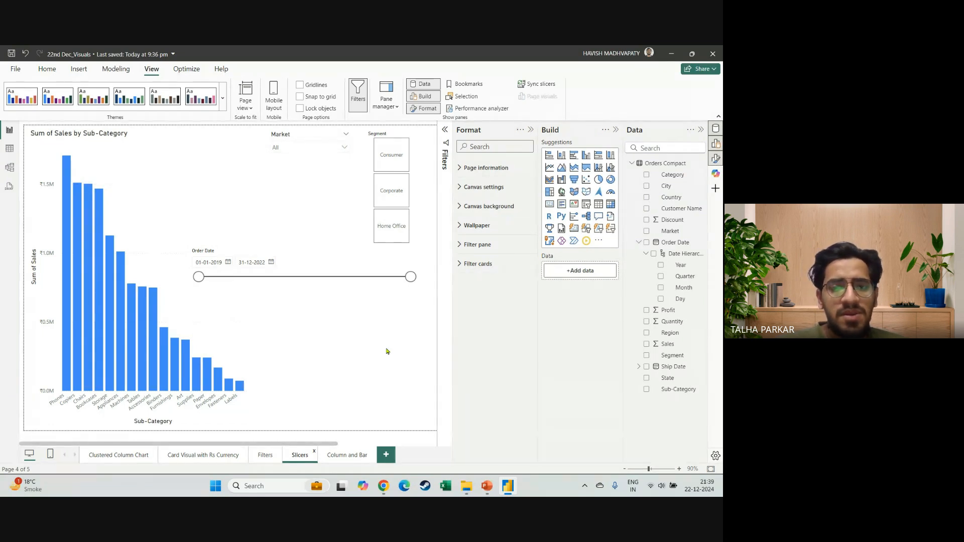
pyautogui.hotkey('alt', 'Tab')
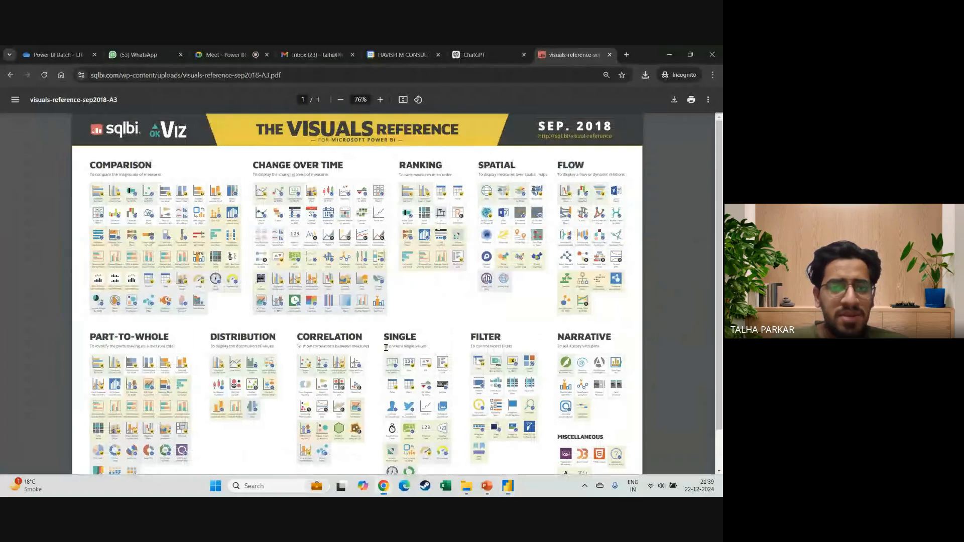
pyautogui.scroll(2, 206, 241)
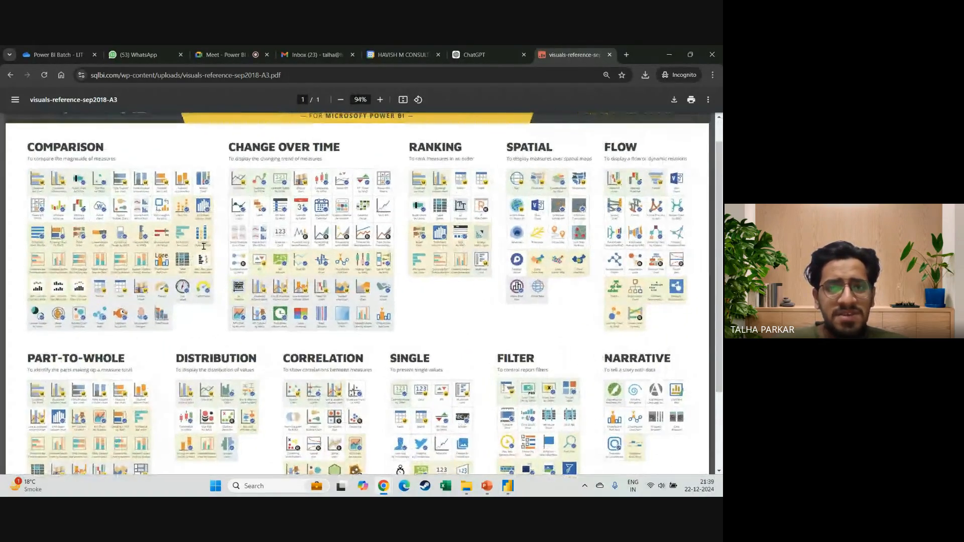
# Check the OneDrive folder for the uploaded PDF, and examine the Comparison and Change Over Time sections of the reference up close.
pyautogui.click(55, 55)
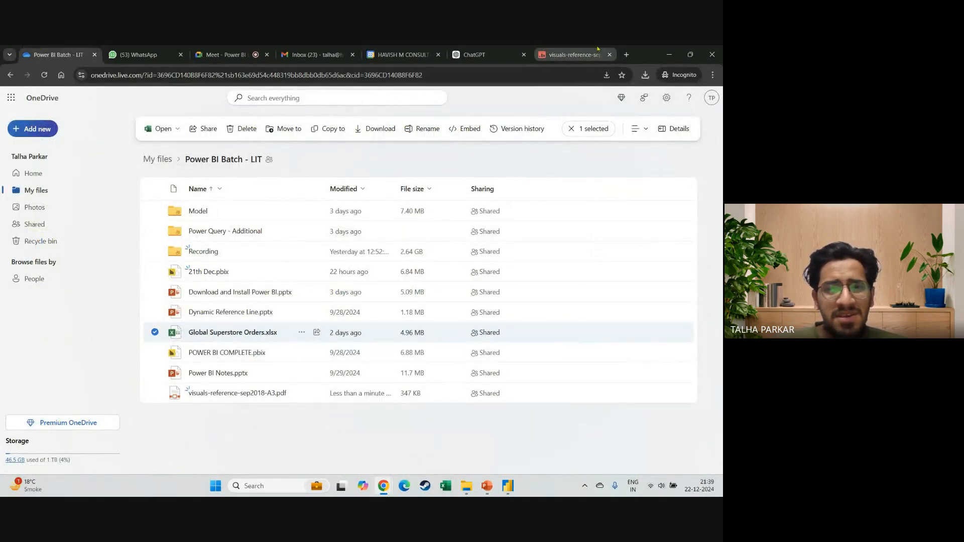
pyautogui.click(572, 54)
pyautogui.scroll(2, 211, 234)
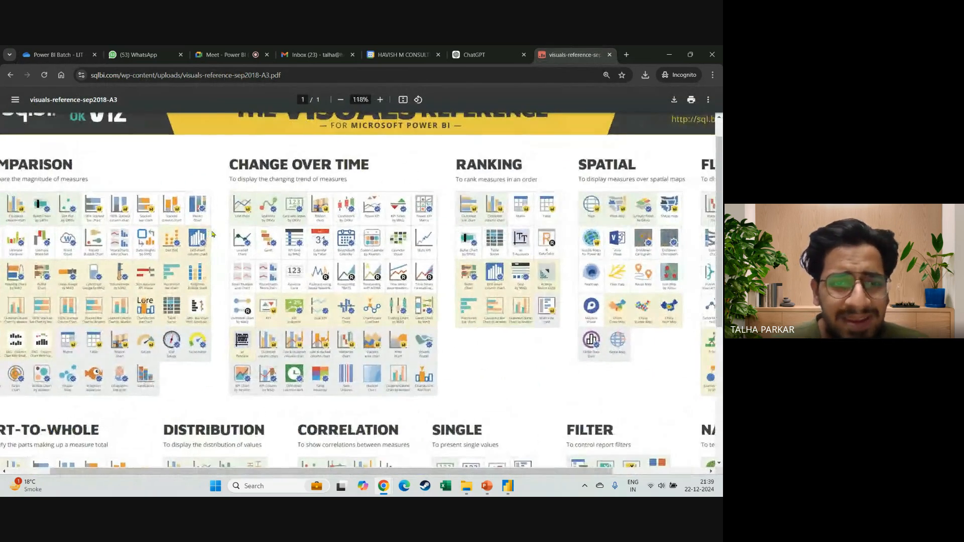
pyautogui.scroll(3, 172, 243)
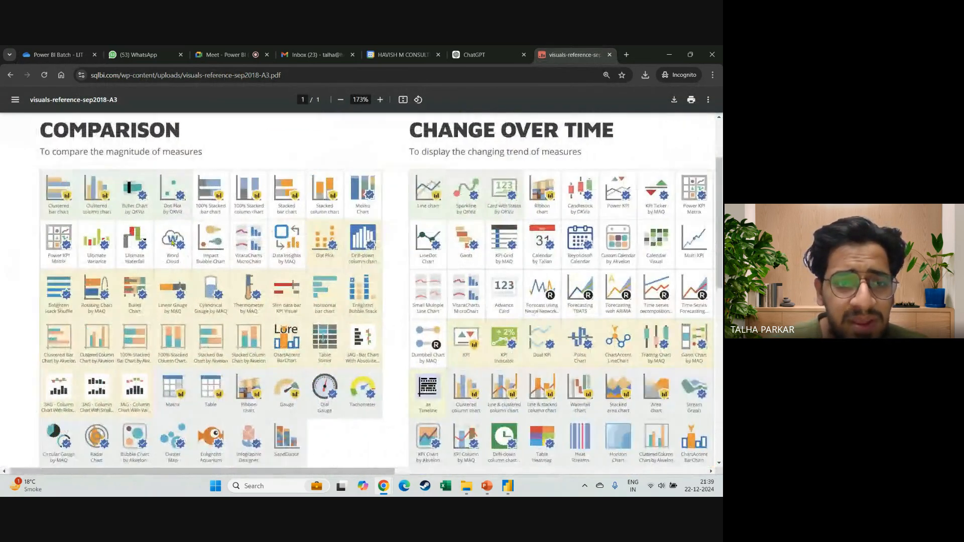
# Switch to Power BI Desktop, open the gallery for getting more visuals, and browse all the available custom visuals.
pyautogui.click(508, 486)
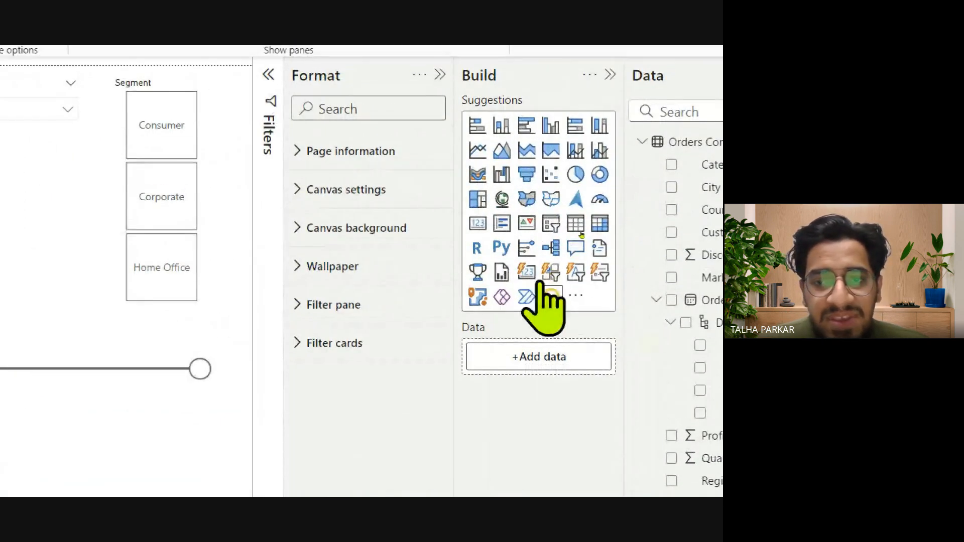
pyautogui.click(578, 298)
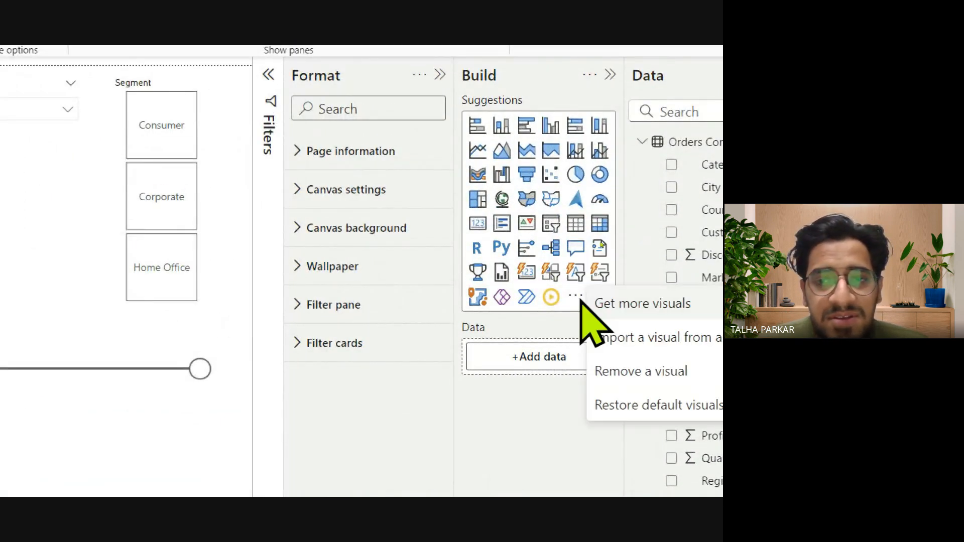
pyautogui.click(619, 303)
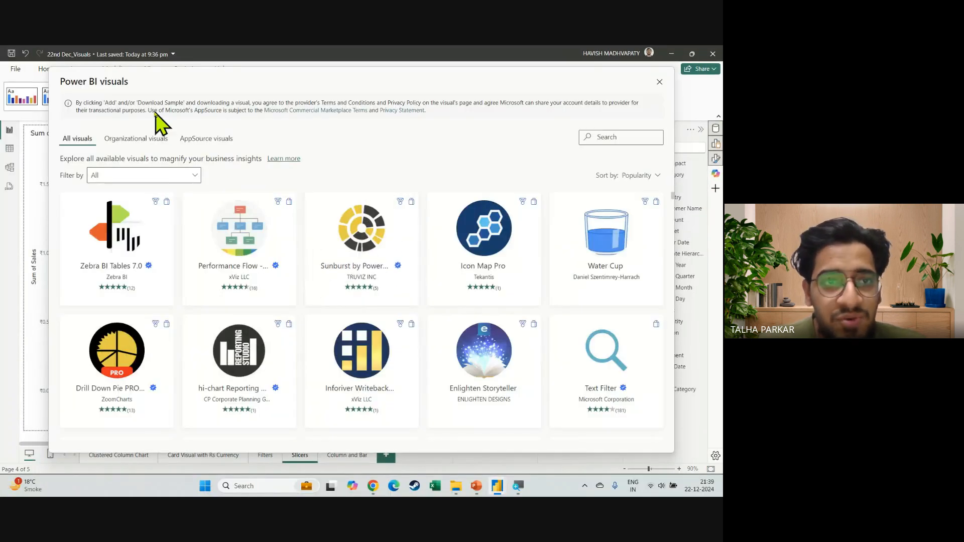
pyautogui.scroll(-5, 215, 273)
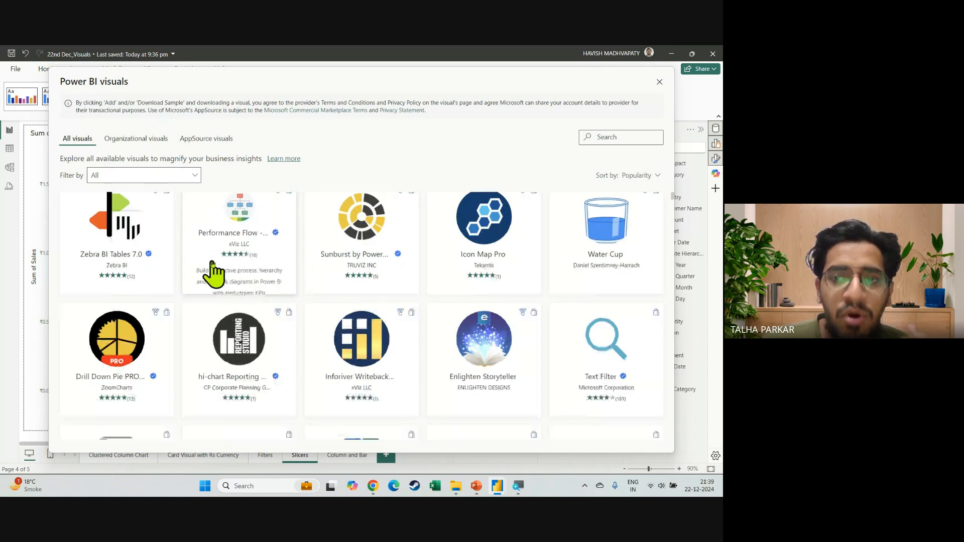
pyautogui.scroll(-12, 215, 274)
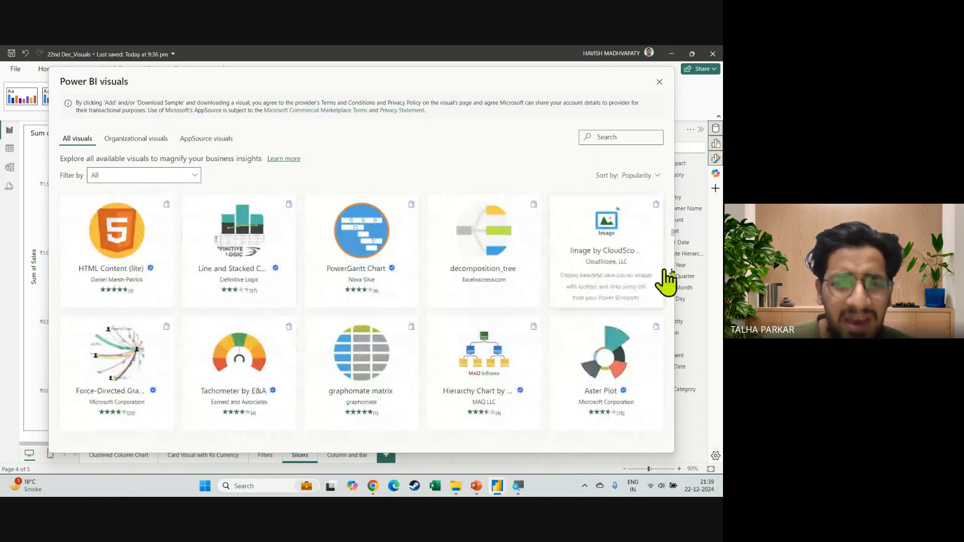
pyautogui.scroll(-15, 672, 251)
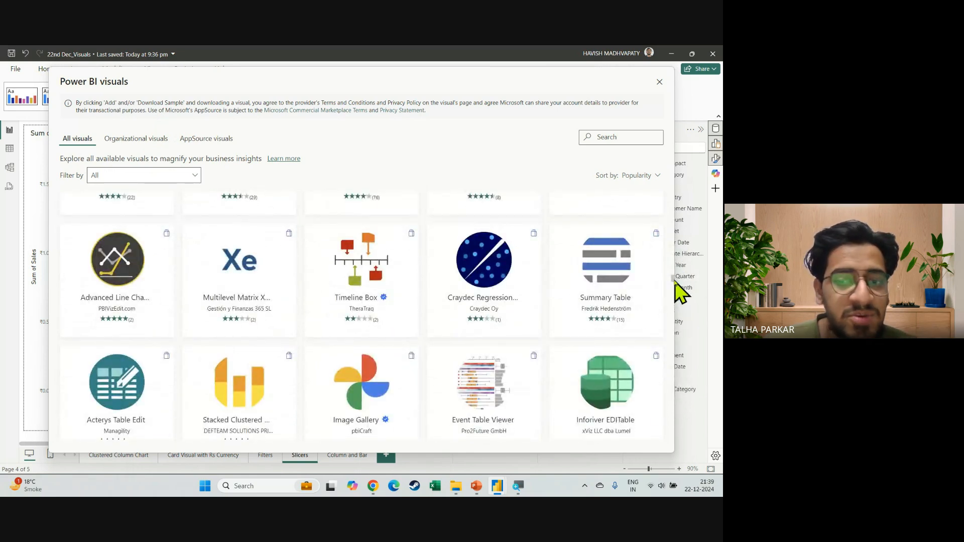
pyautogui.scroll(-6, 571, 326)
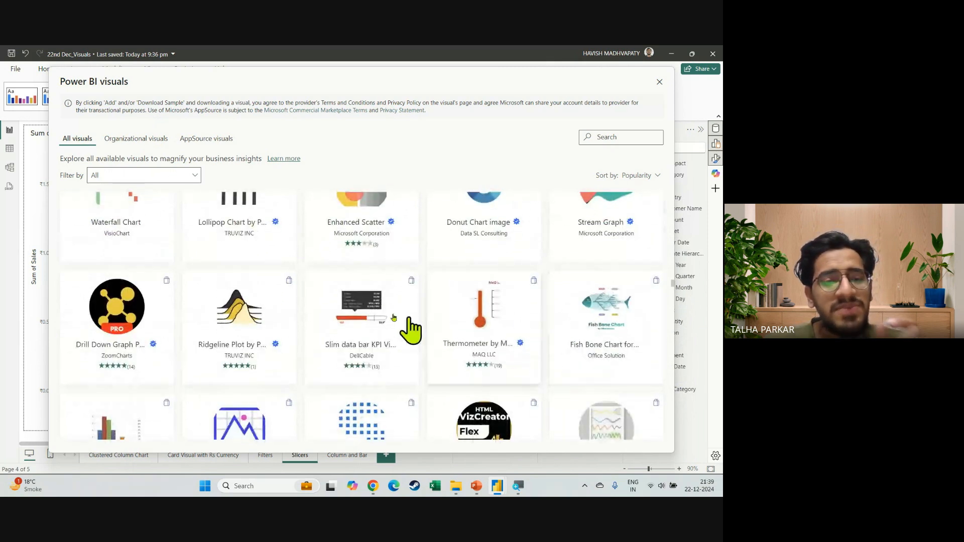
# Search the Power BI visuals gallery for "slicer" and for "flow map", and close the gallery without adding a visual.
pyautogui.click(646, 135)
pyautogui.write('slicer')
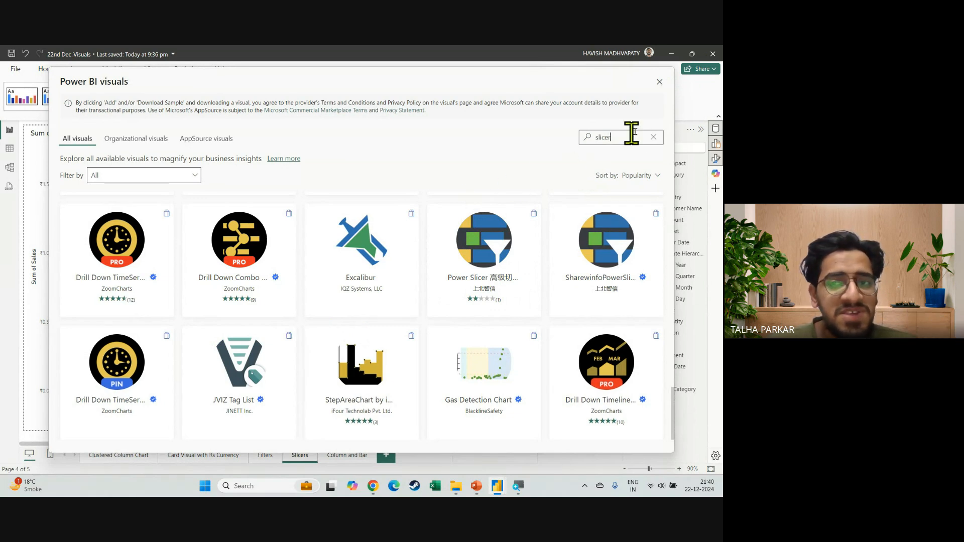
pyautogui.doubleClick(629, 135)
pyautogui.write('flow')
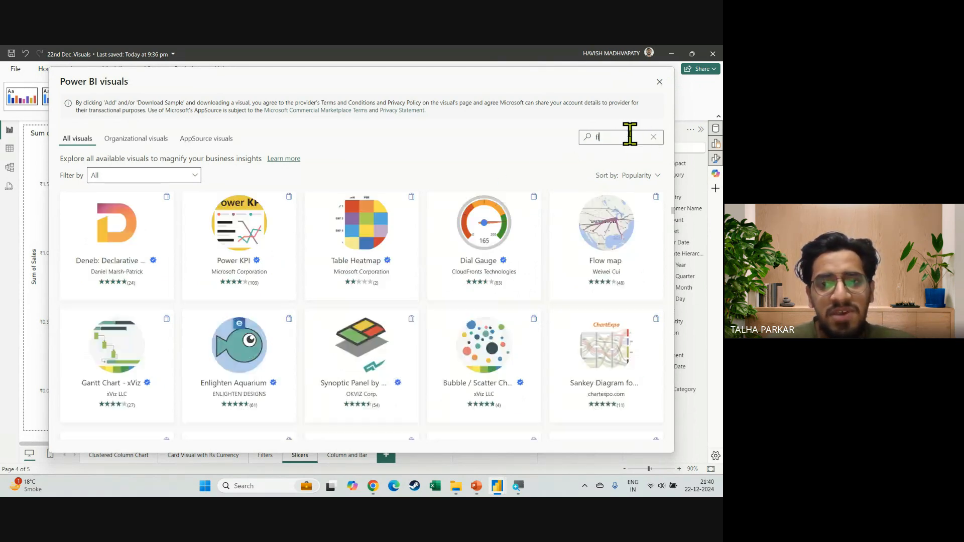
pyautogui.write(' map')
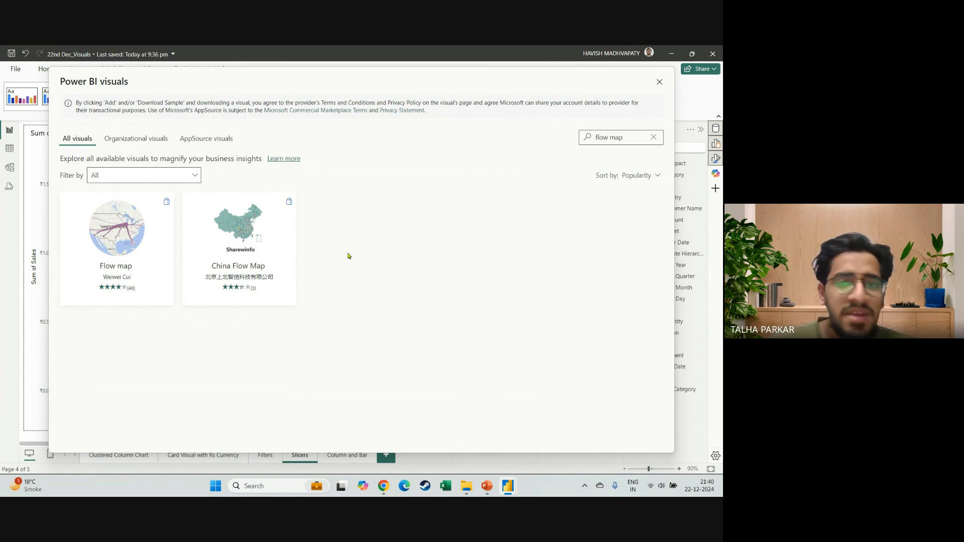
pyautogui.click(659, 82)
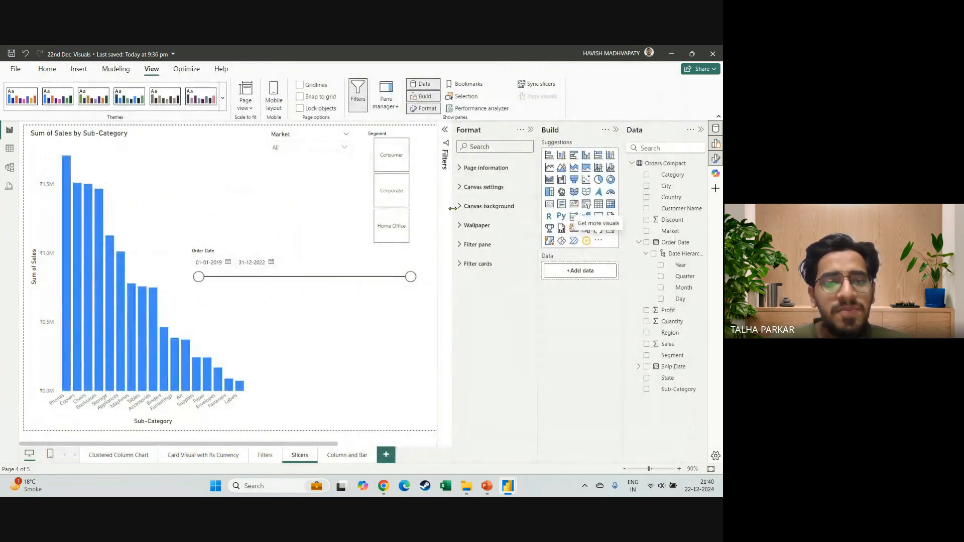
# Switch back to the visuals reference PDF in Chrome and examine the Comparison section up close.
pyautogui.hotkey('alt', 'Tab')
pyautogui.scroll(3, 189, 216)
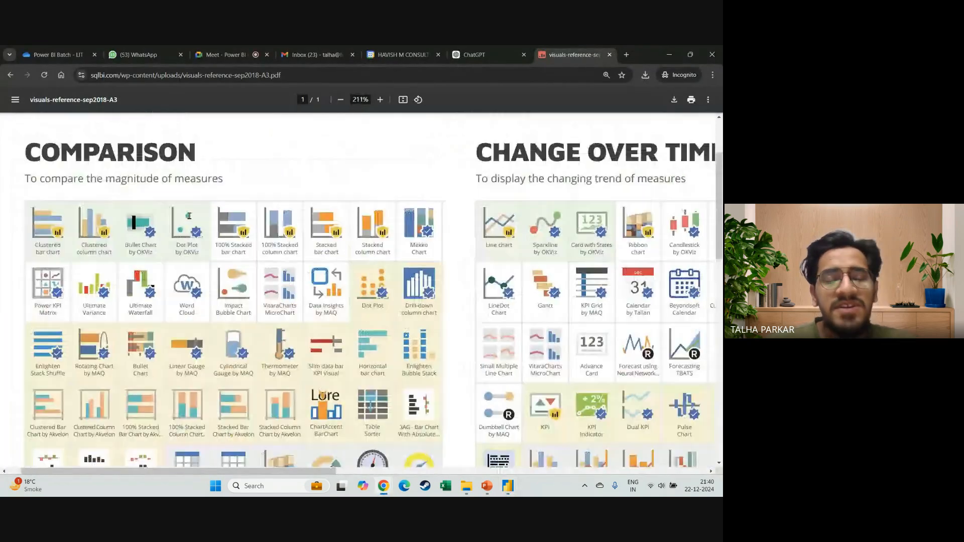
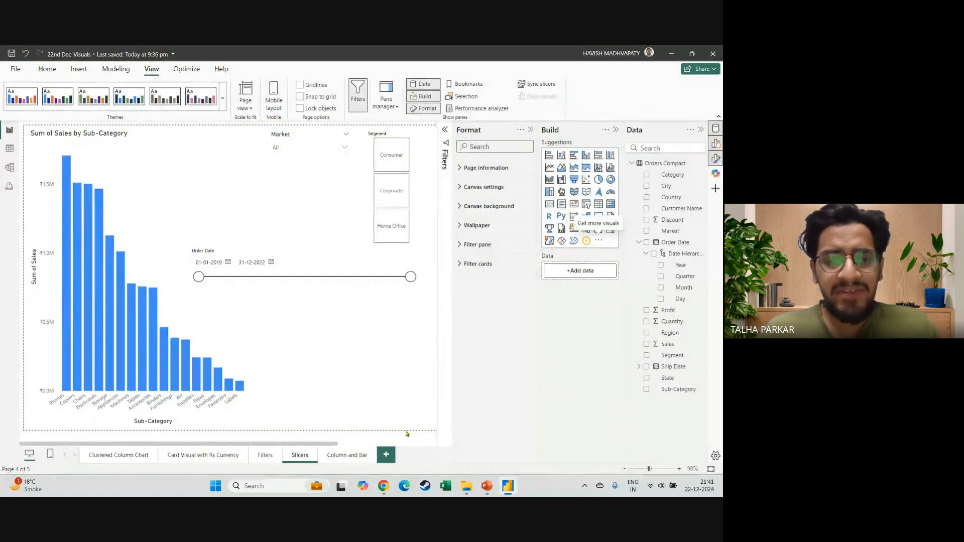
# Add a new report page with a Play Axis slicer on the Order Date hierarchy, shaped as a wide strip low on the canvas.
pyautogui.click(385, 456)
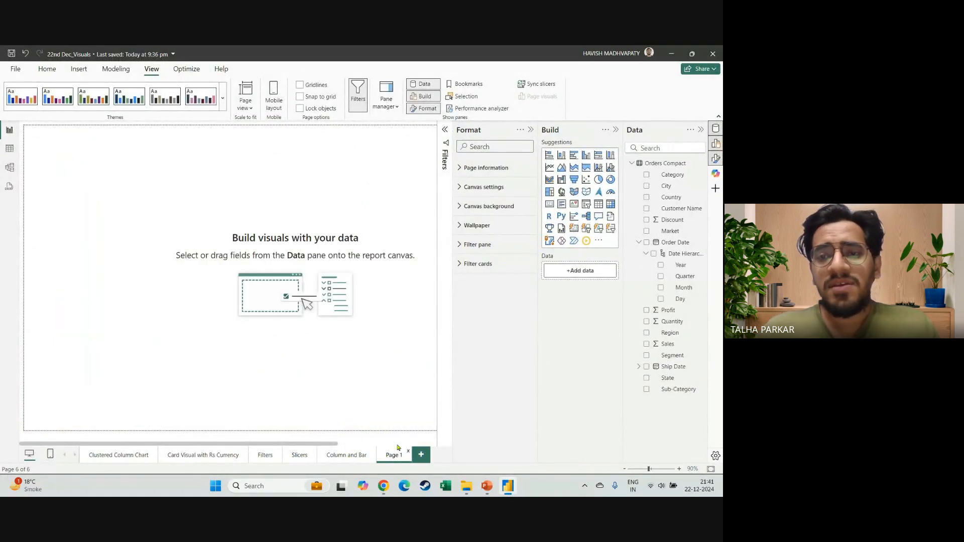
pyautogui.click(586, 240)
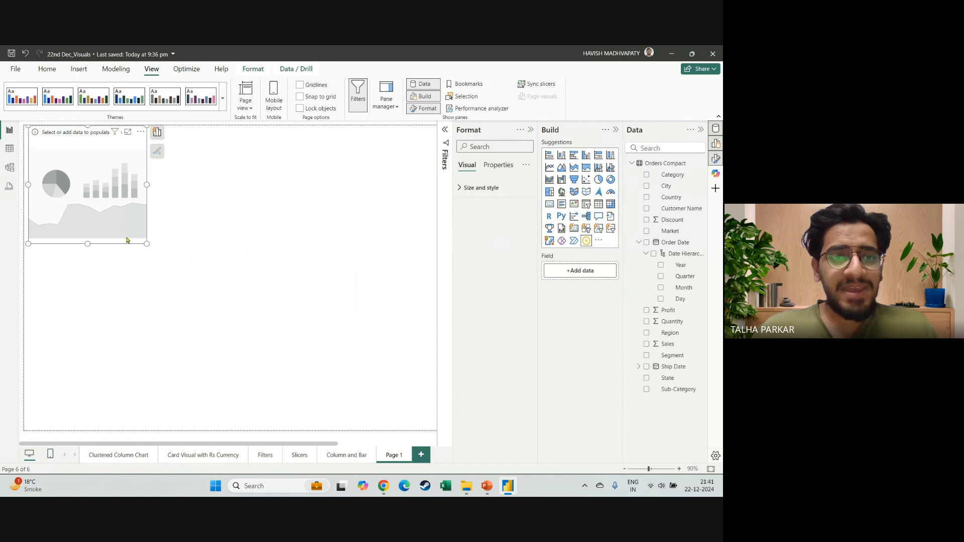
pyautogui.moveTo(126, 240); pyautogui.dragTo(142, 370)
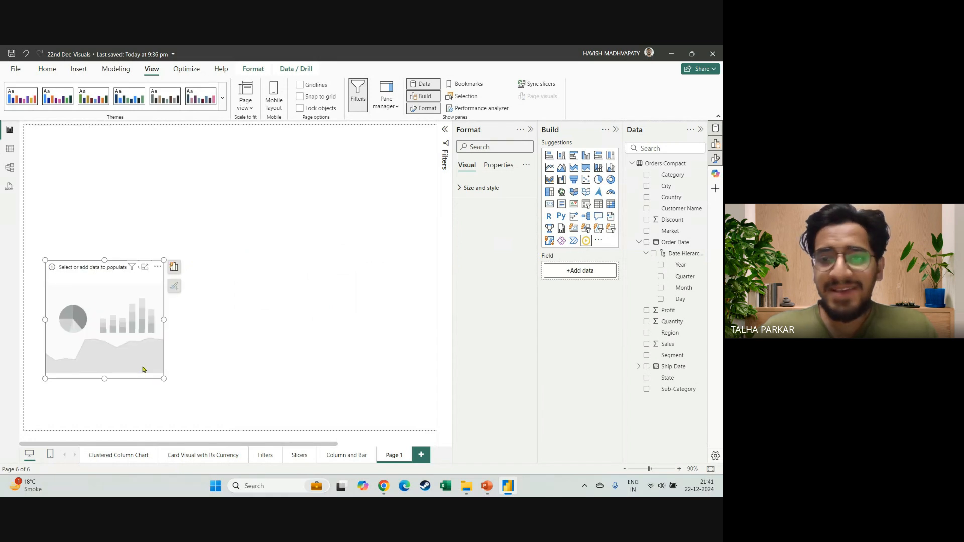
pyautogui.click(653, 254)
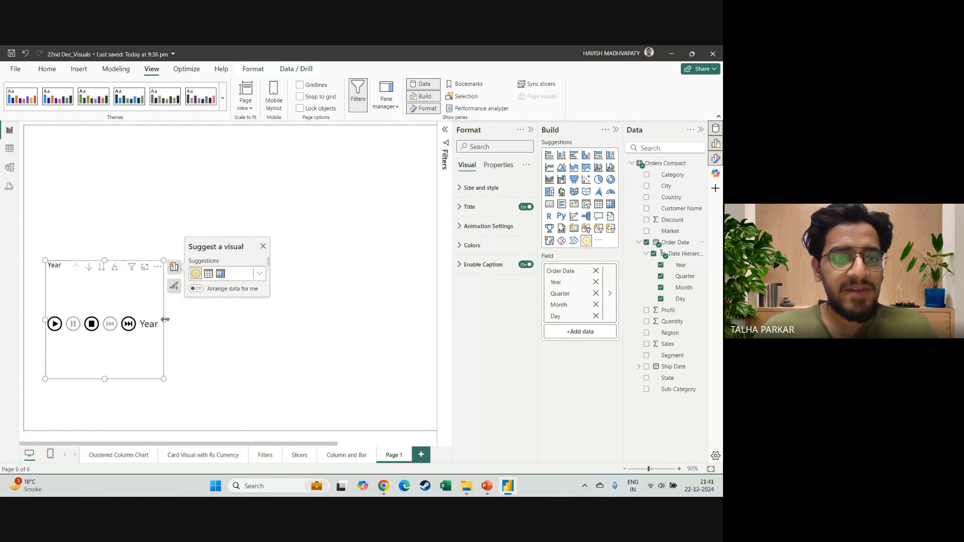
pyautogui.moveTo(165, 319); pyautogui.dragTo(336, 331)
pyautogui.moveTo(189, 260); pyautogui.dragTo(188, 317)
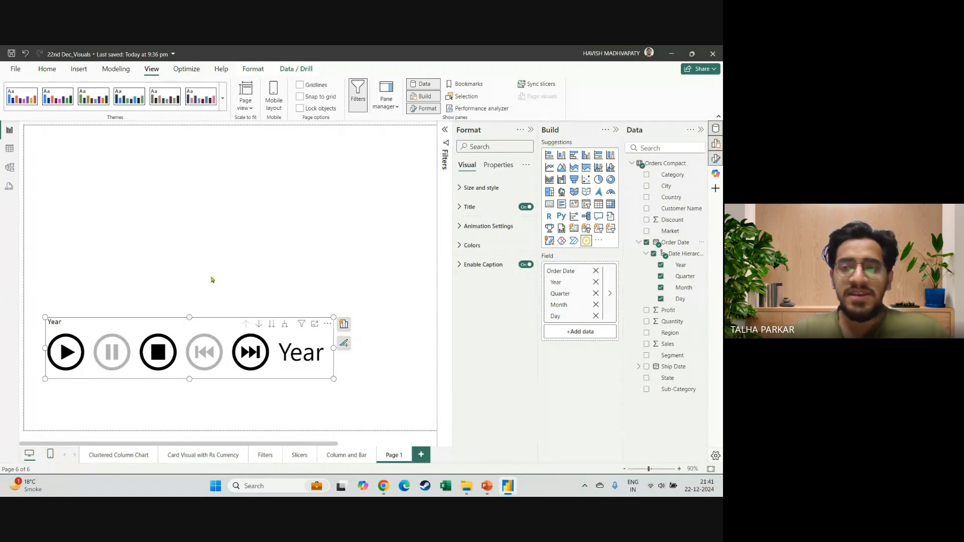
pyautogui.click(211, 279)
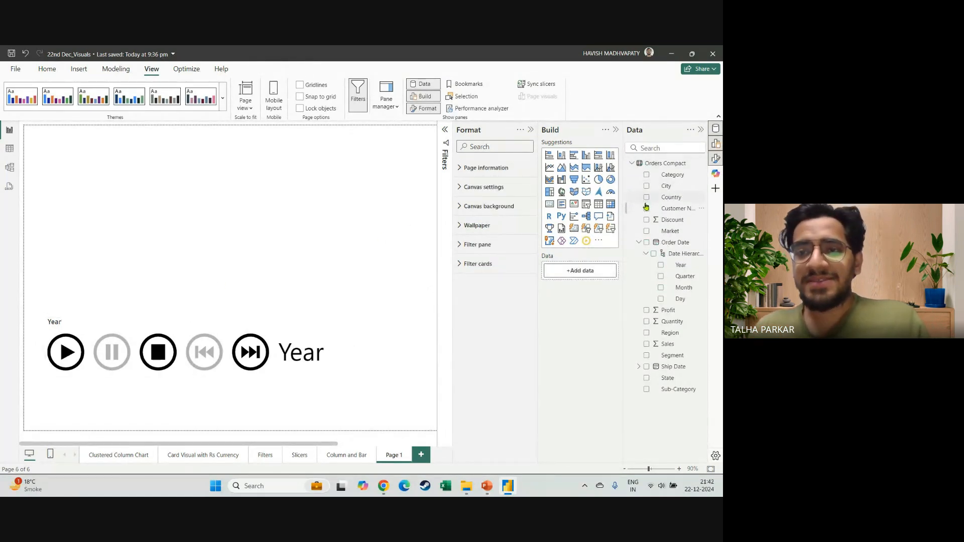
# Create a scatter chart of Sales and Profit above the slicer and extend its height down toward the playback controls.
pyautogui.click(647, 344)
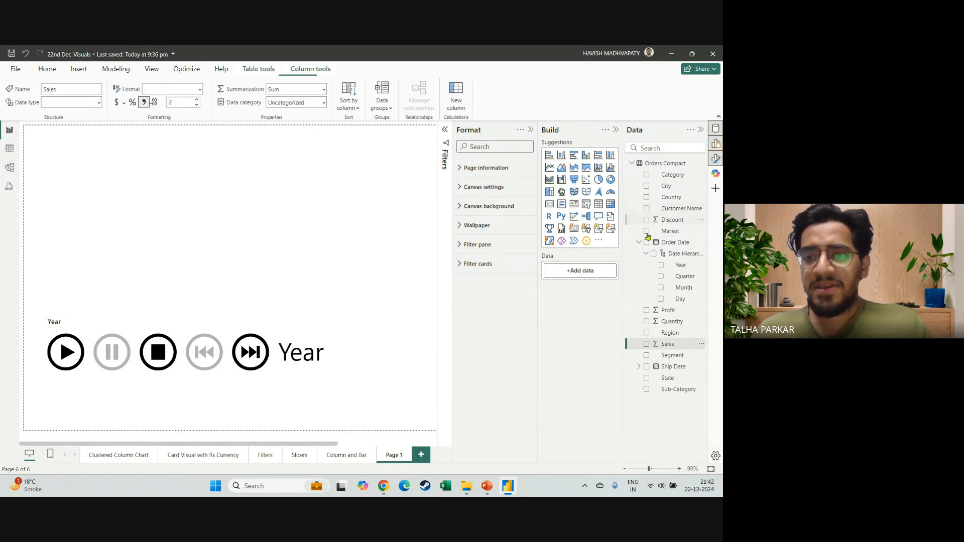
pyautogui.click(647, 344)
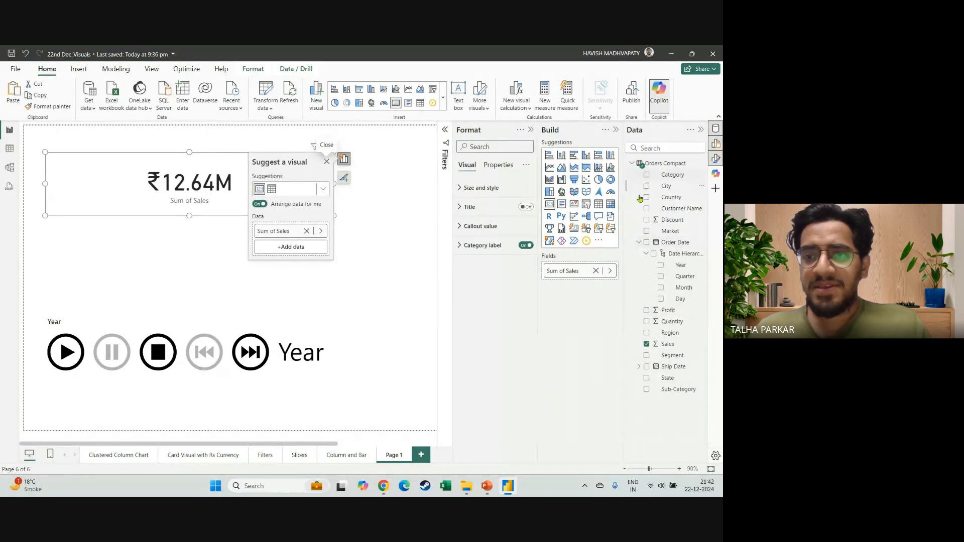
pyautogui.click(647, 311)
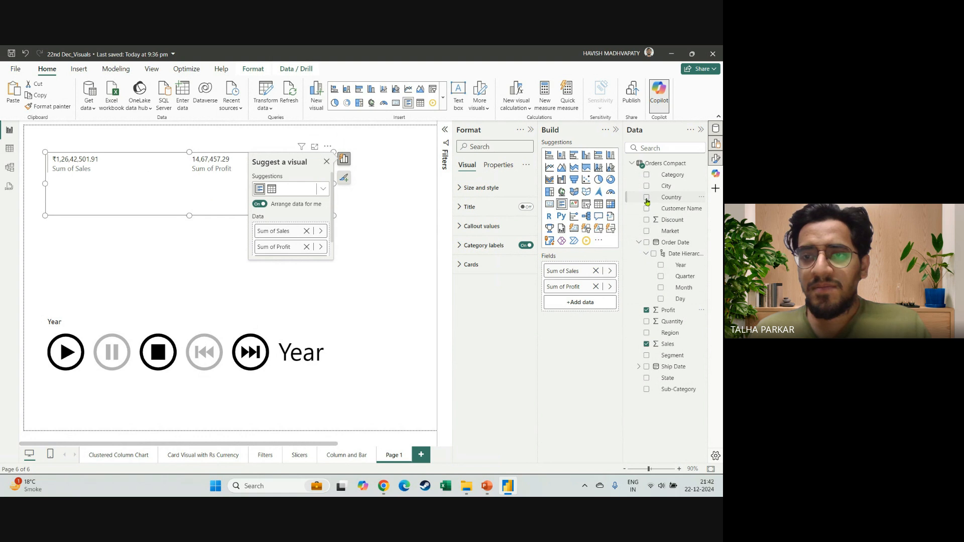
pyautogui.click(585, 180)
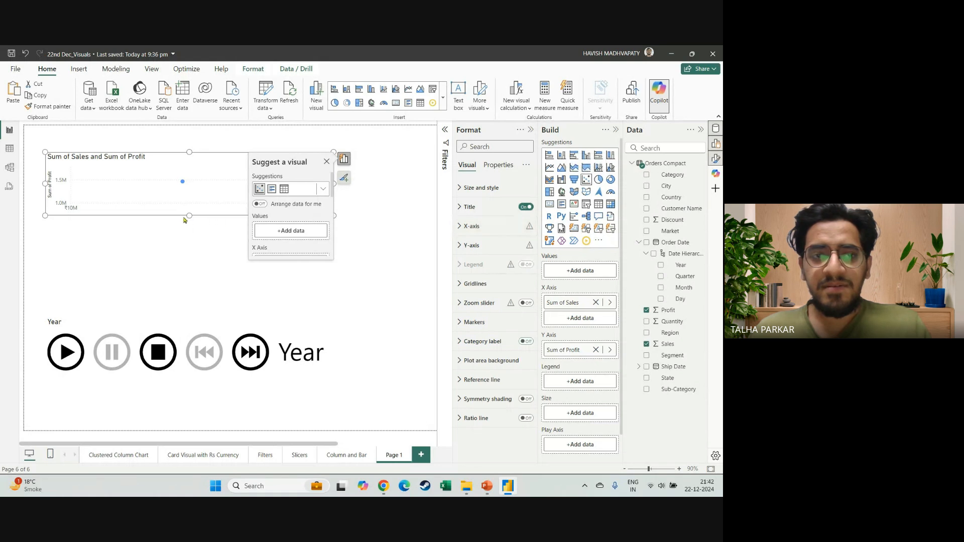
pyautogui.moveTo(189, 215); pyautogui.dragTo(189, 301)
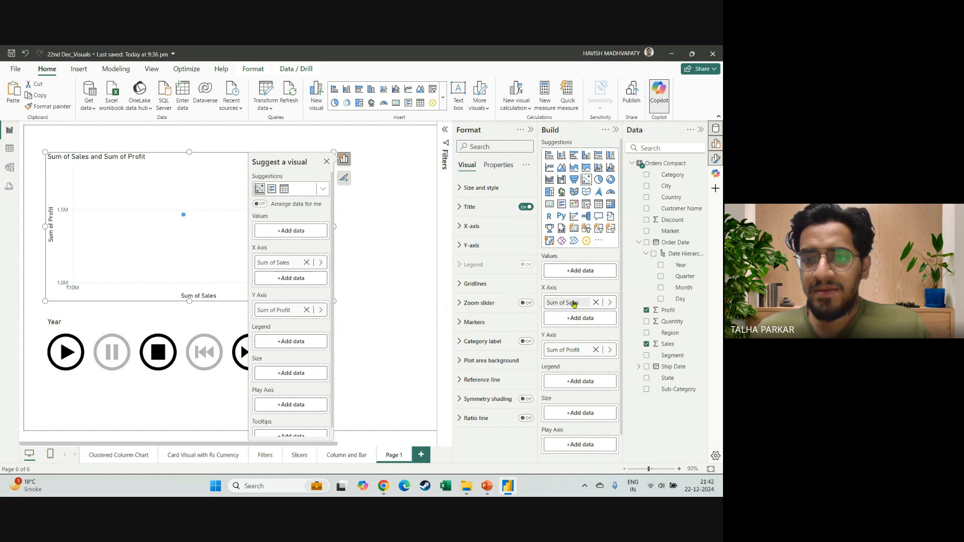
# Try Sales as the scatter chart's Values with Market on the X axis, and remove Sum of Profit from the Y axis.
pyautogui.moveTo(573, 303); pyautogui.dragTo(576, 271)
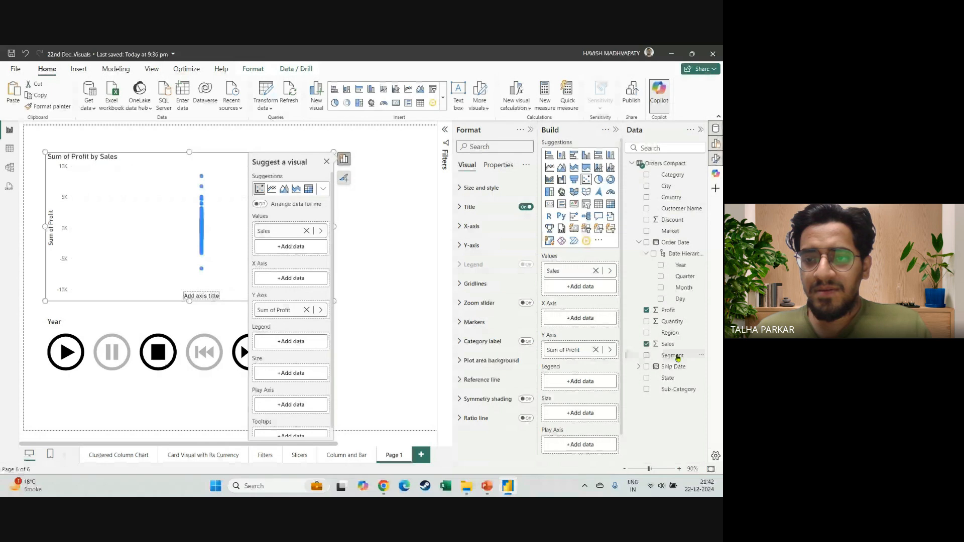
pyautogui.click(676, 356)
pyautogui.moveTo(670, 231); pyautogui.dragTo(593, 321)
pyautogui.click(596, 323)
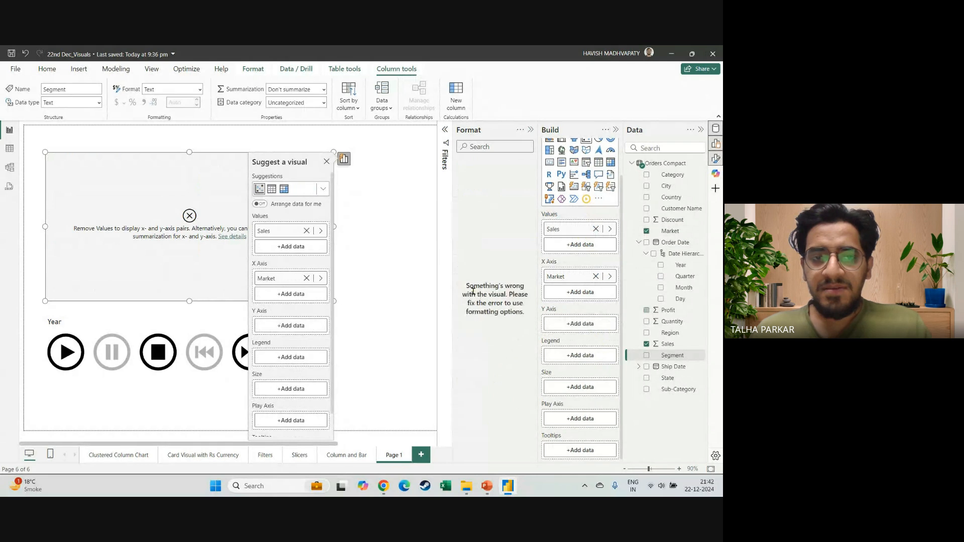
# Convert the scatter chart into a clustered bar chart with Market on the Y-axis and Sales on the X-axis.
pyautogui.scroll(2, 580, 188)
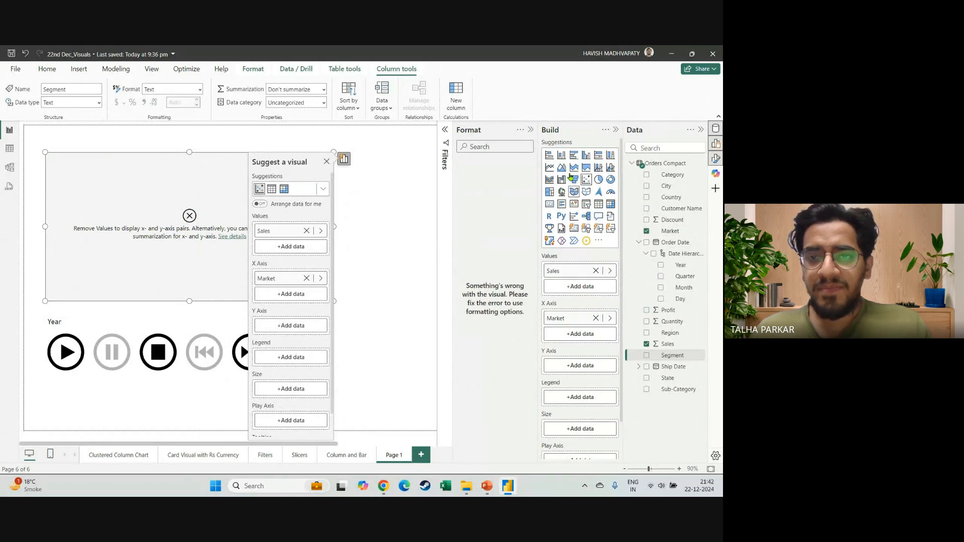
pyautogui.click(574, 160)
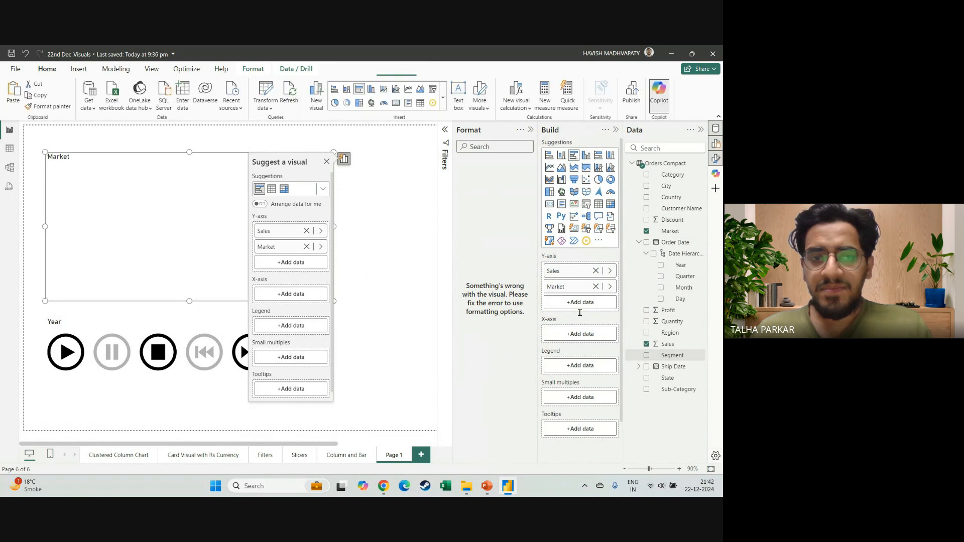
pyautogui.moveTo(565, 271); pyautogui.dragTo(579, 333)
pyautogui.click(371, 314)
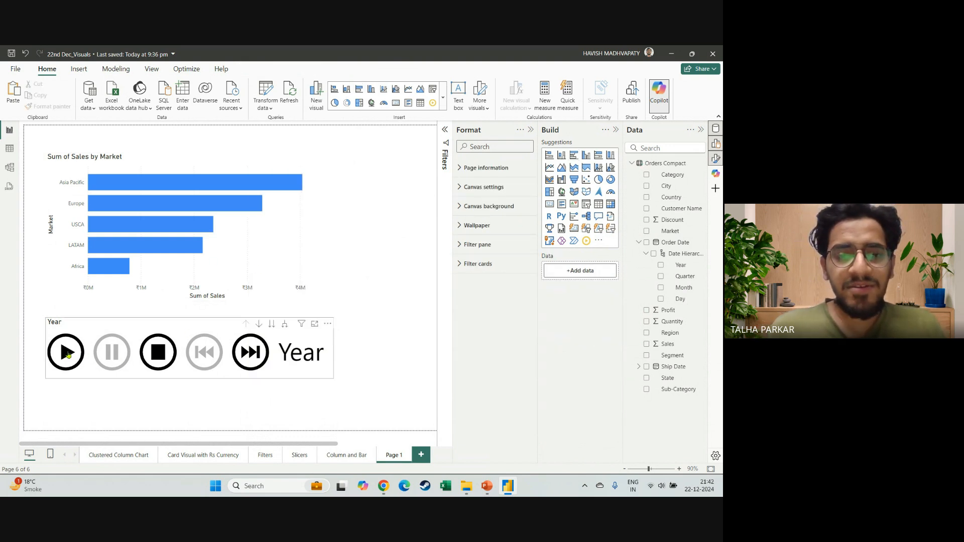
# Test the slicer's playback controls, remove Year from its Order Date fields, and test them again at Quarter level.
pyautogui.click(68, 354)
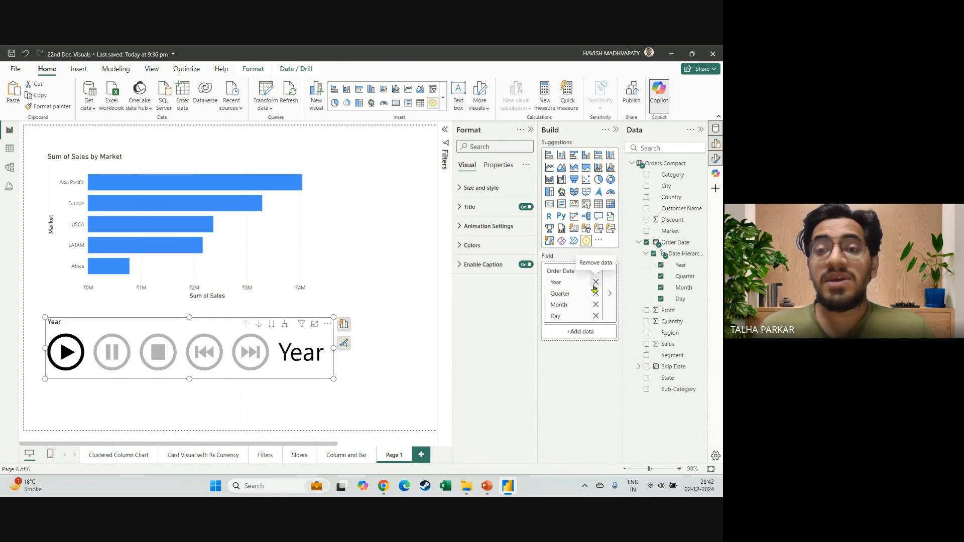
pyautogui.click(595, 282)
pyautogui.click(74, 353)
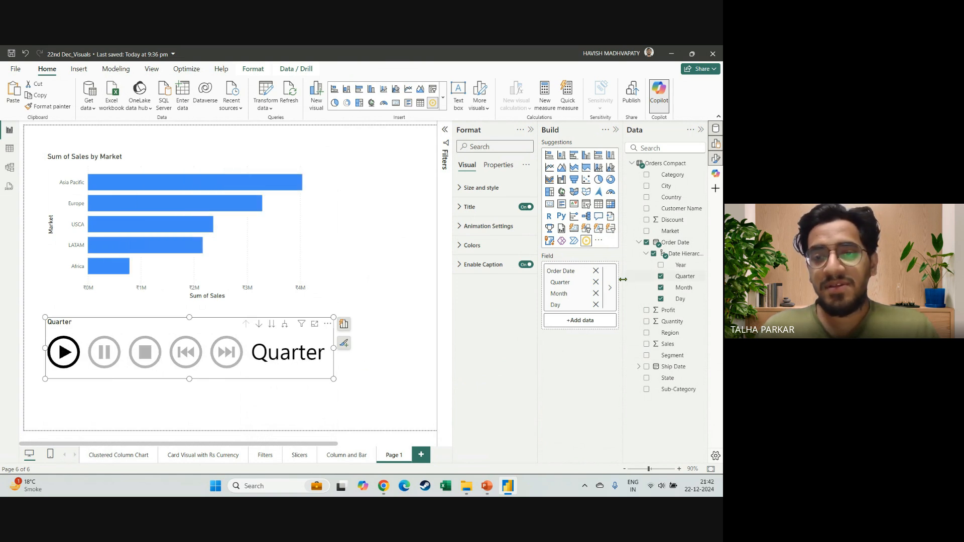
# Remove Quarter from the slicer's fields, and play and stop the animation by Month.
pyautogui.click(596, 281)
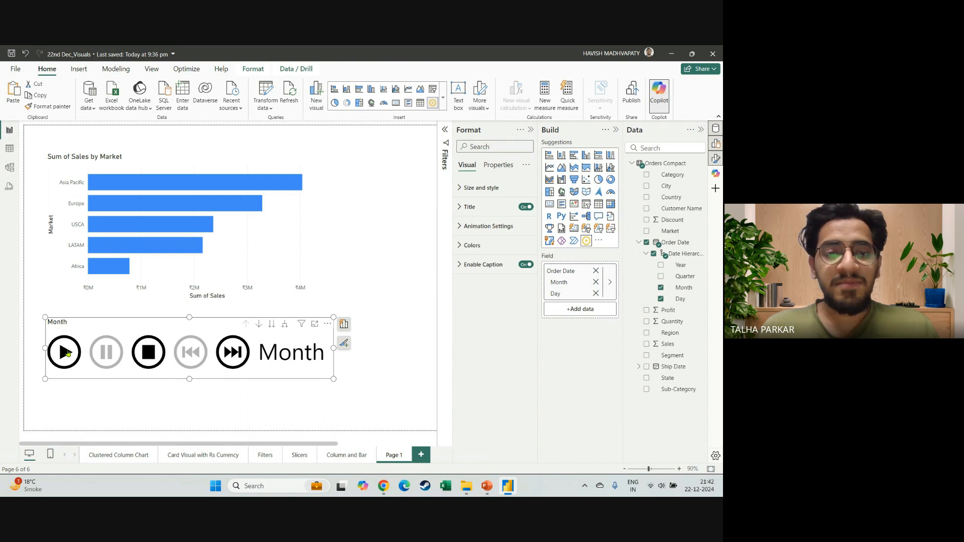
pyautogui.click(65, 353)
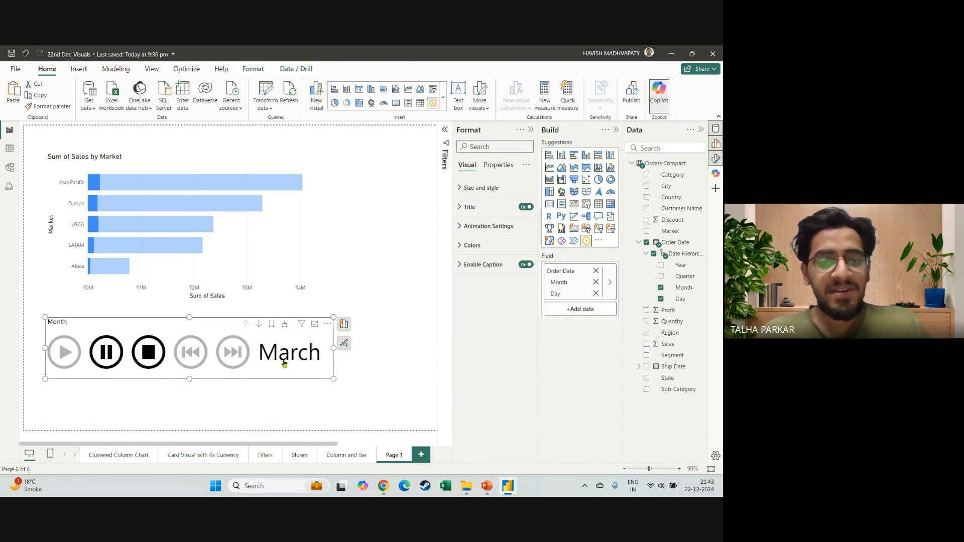
pyautogui.click(147, 352)
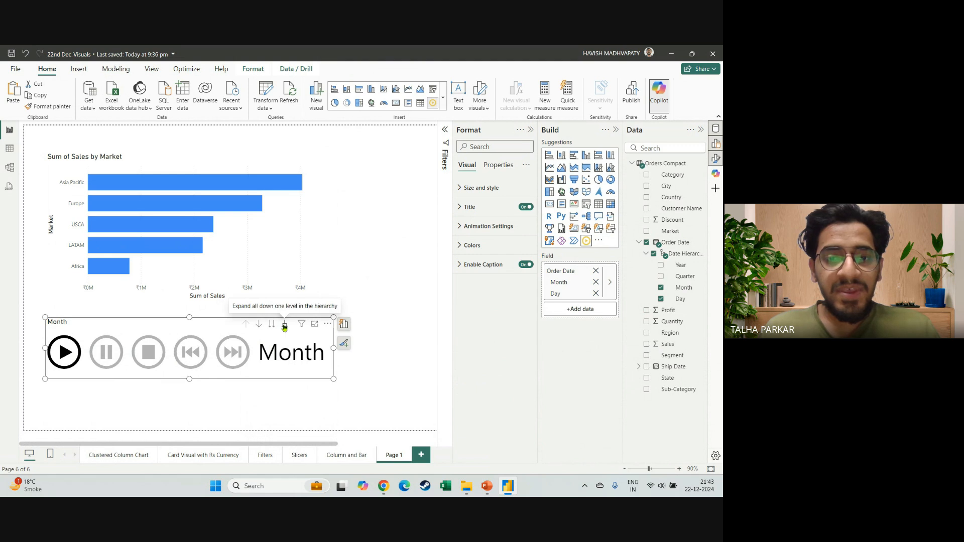
# Restore the full Order Date hierarchy in the play slicer and expand it through Year, Quarter, Month and Day.
pyautogui.click(284, 326)
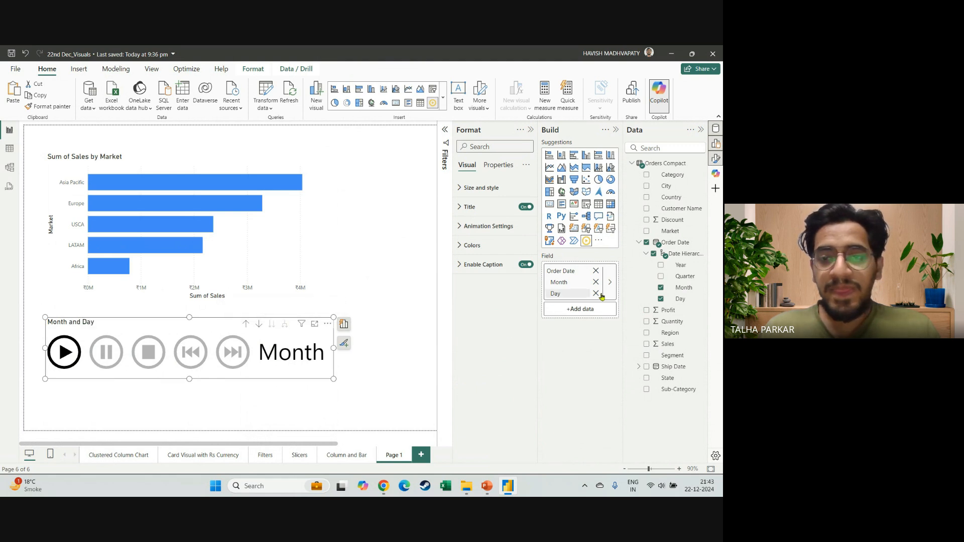
pyautogui.click(652, 254)
pyautogui.click(652, 254)
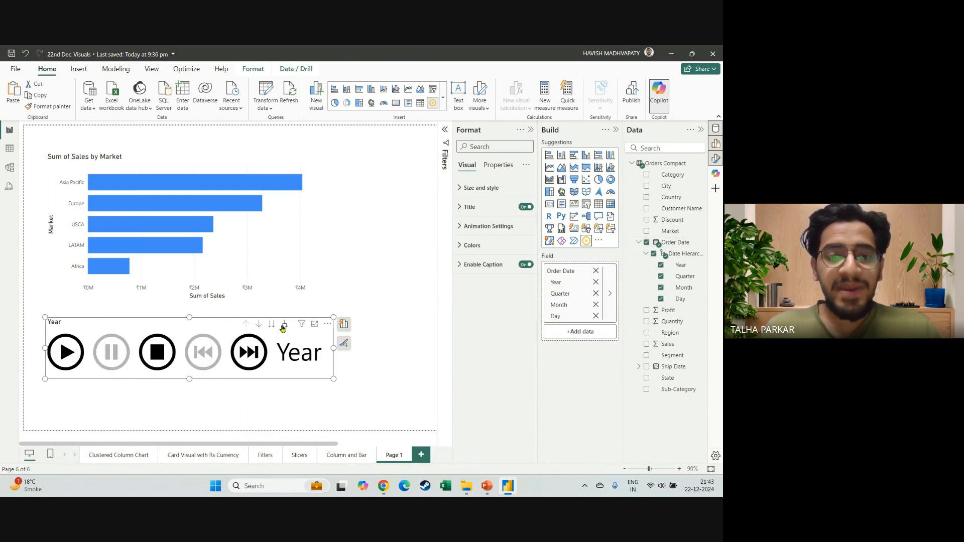
pyautogui.click(284, 326)
pyautogui.click(284, 326)
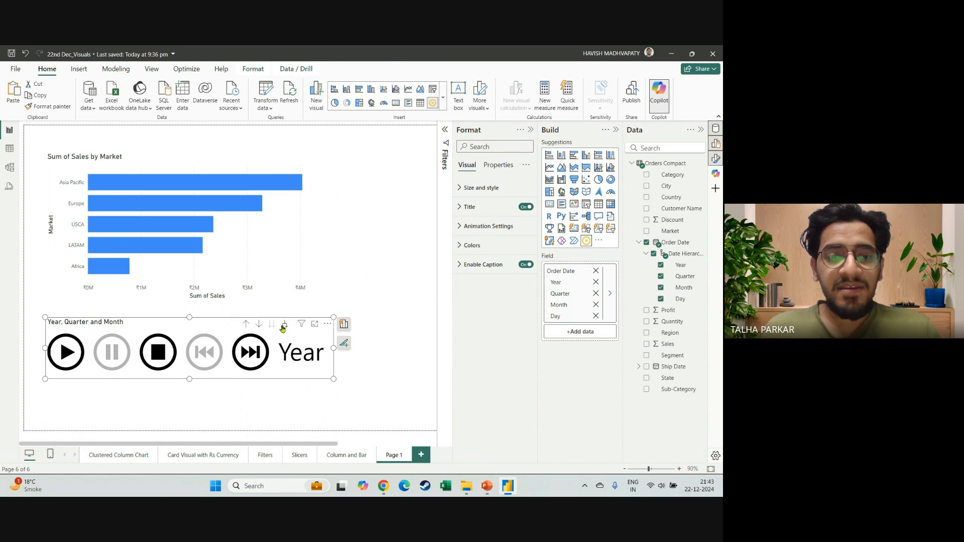
pyautogui.click(284, 326)
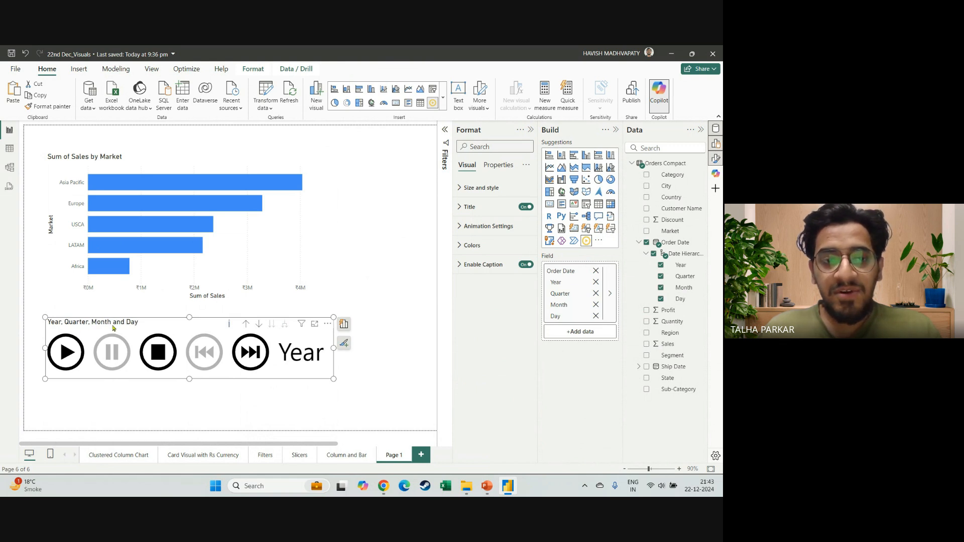
# Drill the slicer up to Year, Quarter and Month and play it, and repeat the playback test at Year and Quarter.
pyautogui.click(244, 324)
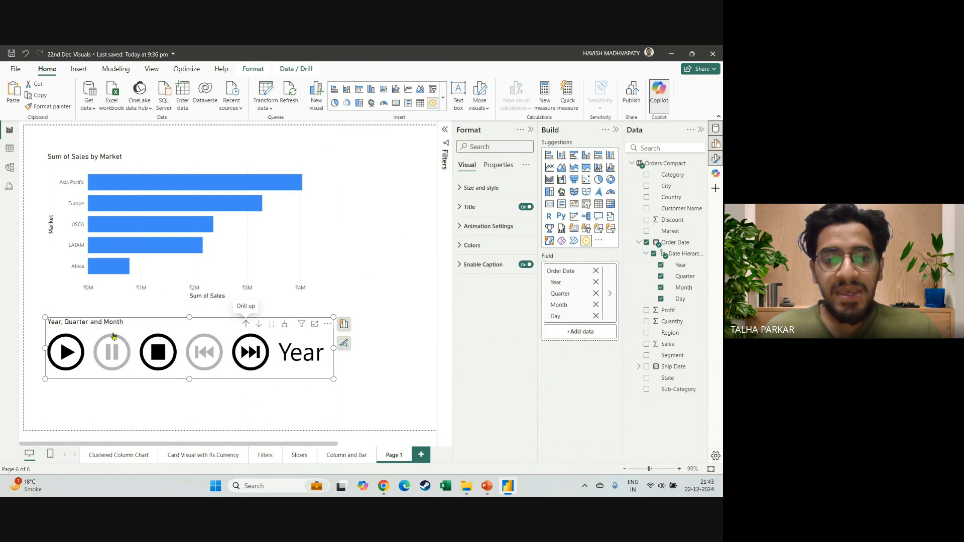
pyautogui.click(67, 353)
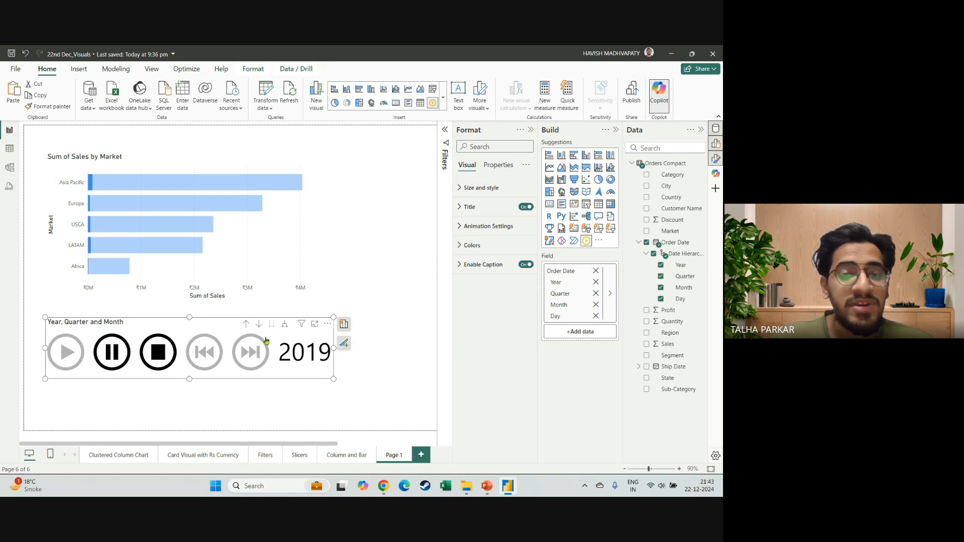
pyautogui.click(246, 325)
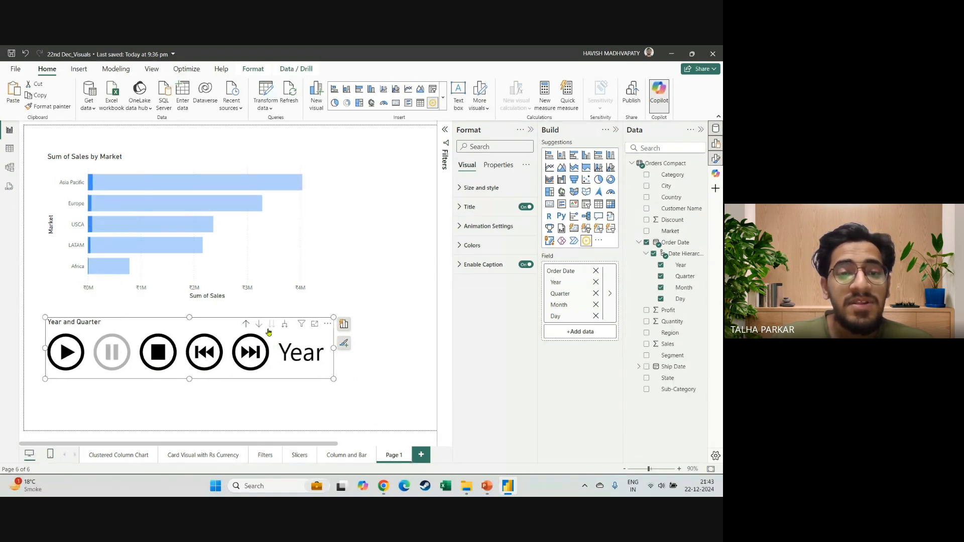
pyautogui.click(68, 353)
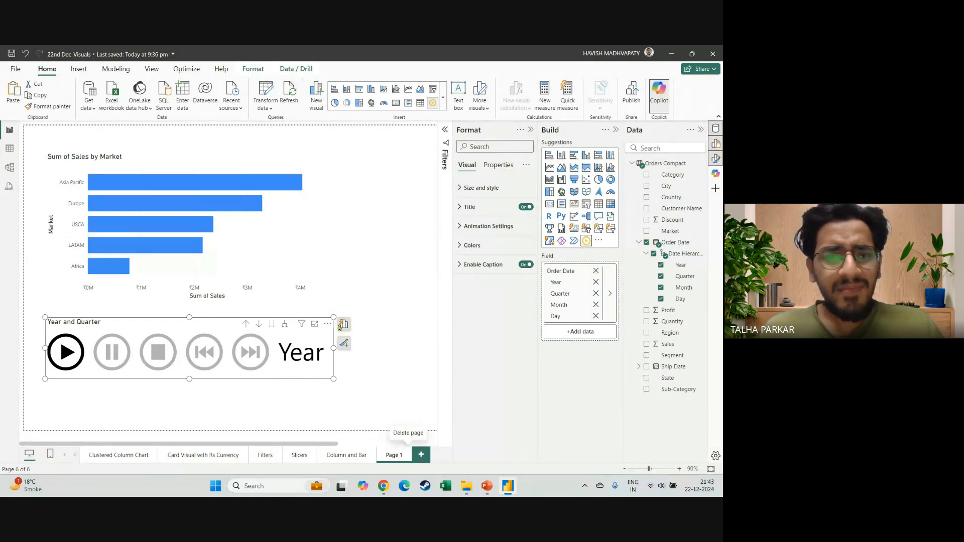
# Delete the demo page Page 1 from the report.
pyautogui.click(408, 454)
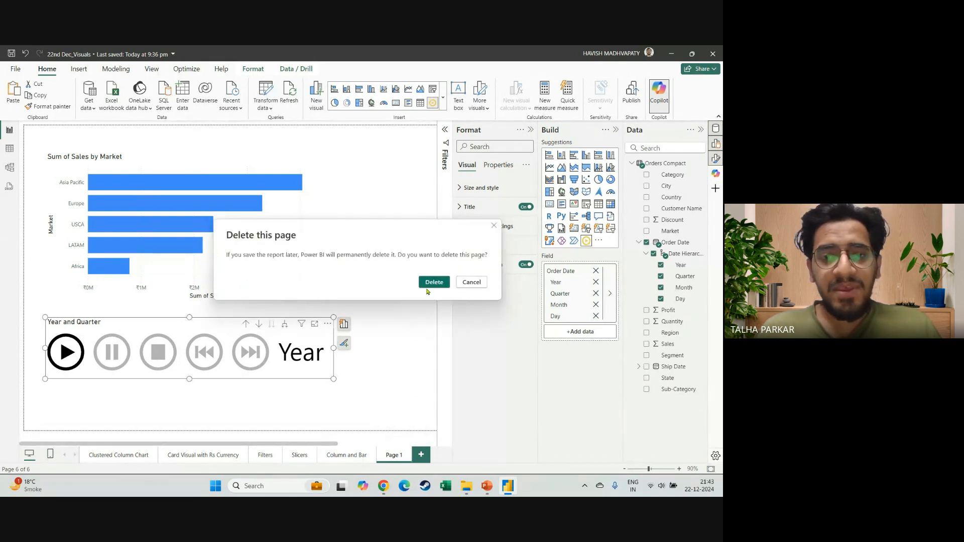
pyautogui.click(430, 283)
# Switch to the visuals reference PDF in Chrome and examine its lower categories and the legend for built-in, certified and R-required visuals.
pyautogui.hotkey('alt', 'Tab')
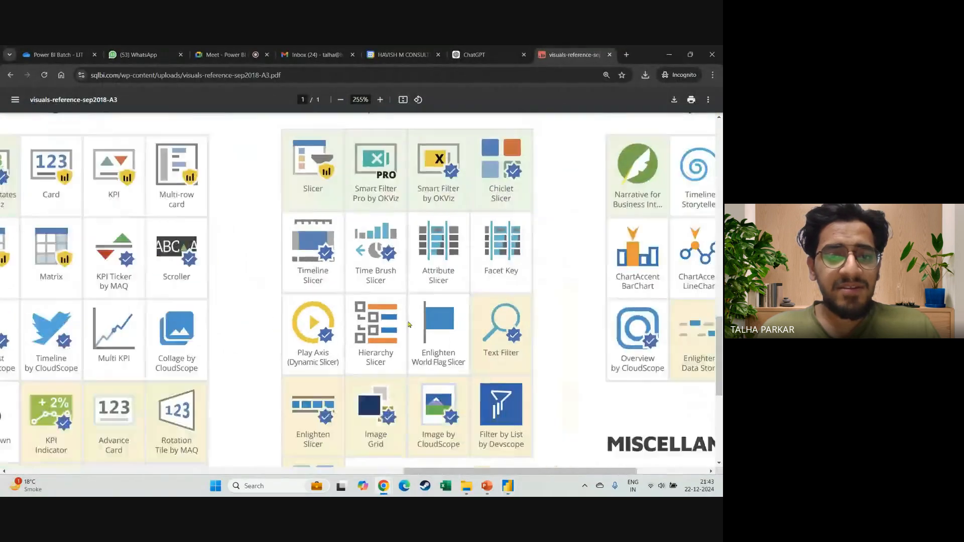
pyautogui.keyDown('ctrl'); pyautogui.scroll(-5, 409, 325); pyautogui.keyUp('ctrl')
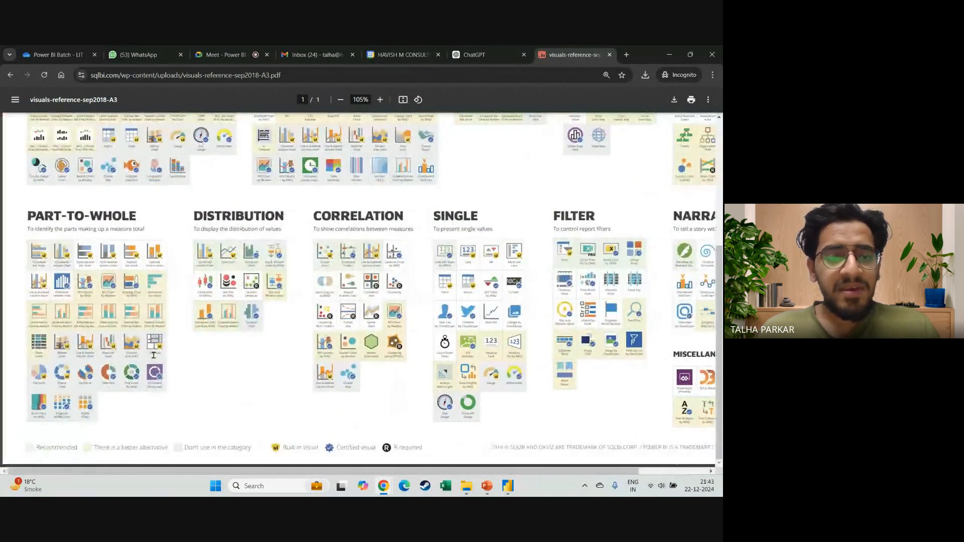
pyautogui.keyDown('ctrl'); pyautogui.scroll(3, 277, 448); pyautogui.keyUp('ctrl')
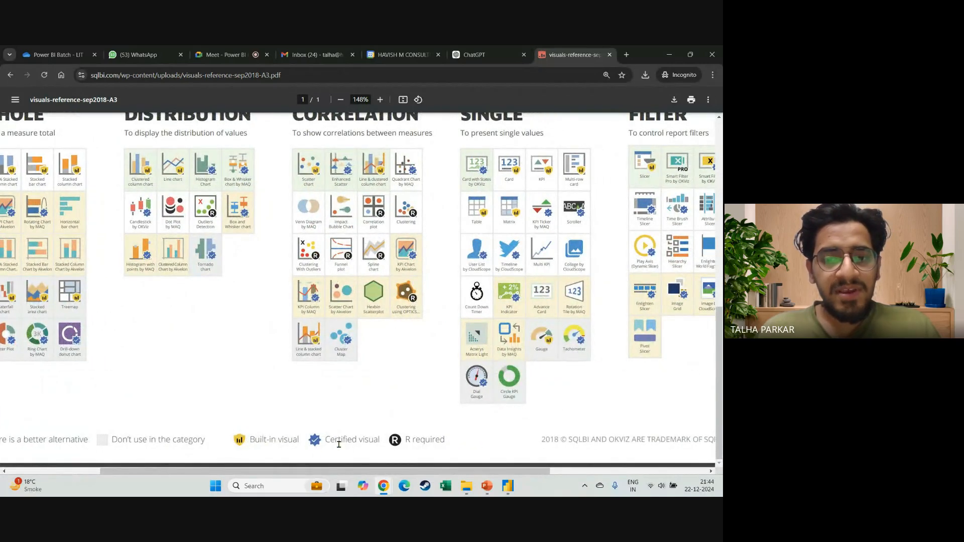
pyautogui.keyDown('ctrl'); pyautogui.scroll(-3, 286, 441); pyautogui.keyUp('ctrl')
# Switch to Power BI Desktop, collapse the Format pane on the Column and Bar page, and return to the visuals reference PDF in Chrome.
pyautogui.hotkey('alt', 'Tab')
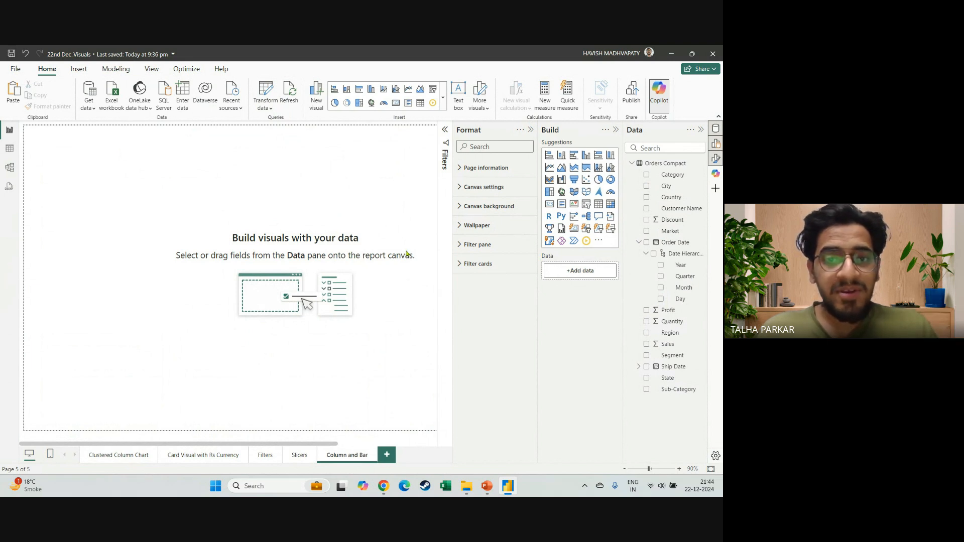
pyautogui.click(531, 130)
pyautogui.hotkey('alt', 'Tab')
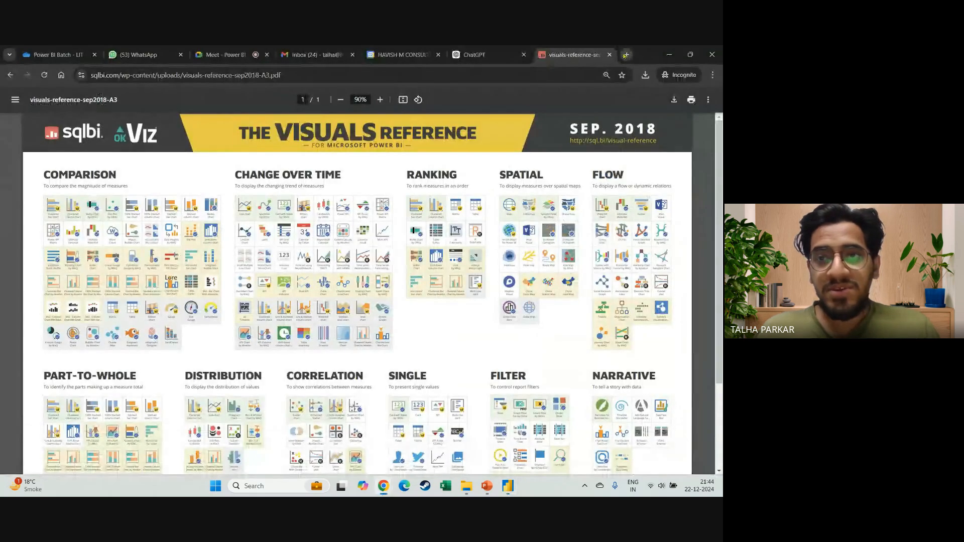
# Search the web for "deneb power bi" in a new Chrome tab, read the expanded AI overview, and close that tab.
pyautogui.hotkey('ctrl', 'shift', 'n')
pyautogui.write('deneb p')
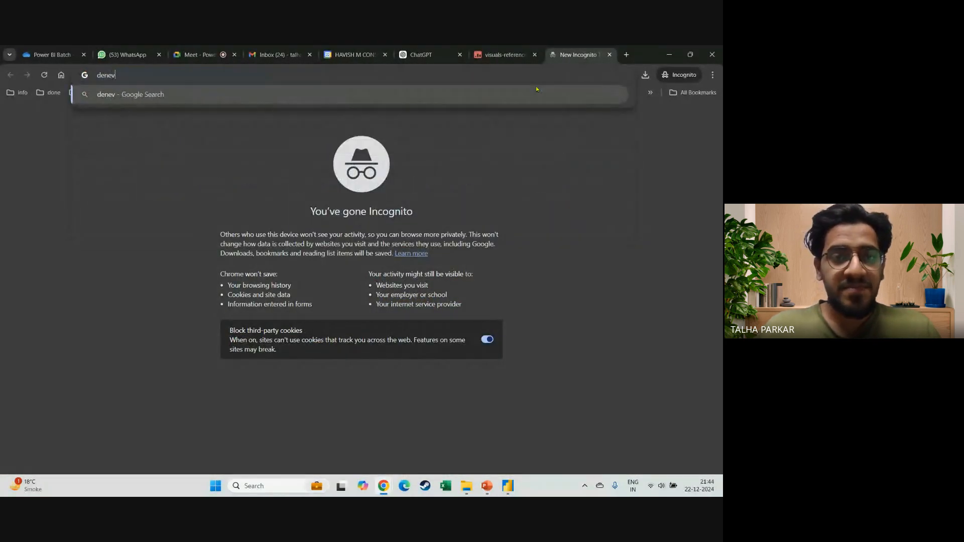
pyautogui.write('ower bi')
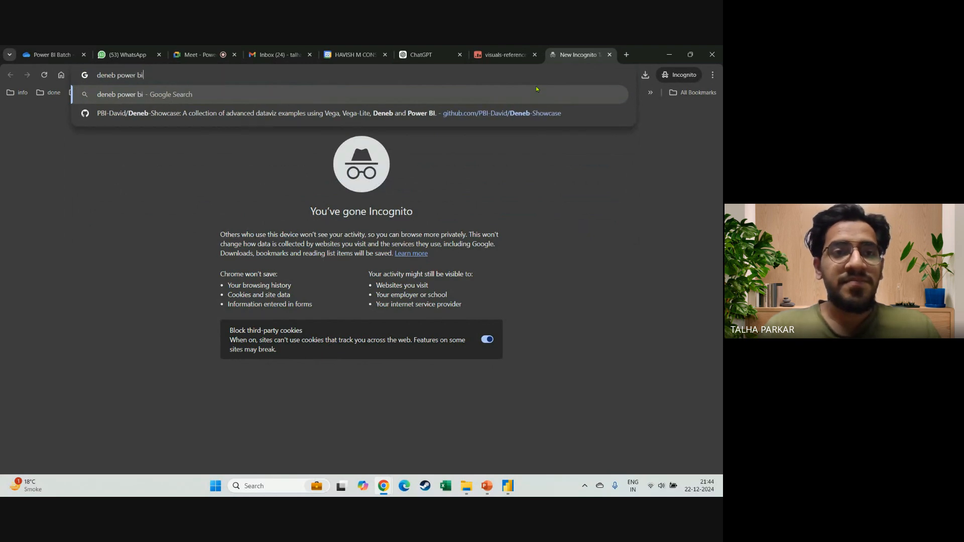
pyautogui.press('Return')
pyautogui.scroll(4, 138, 213)
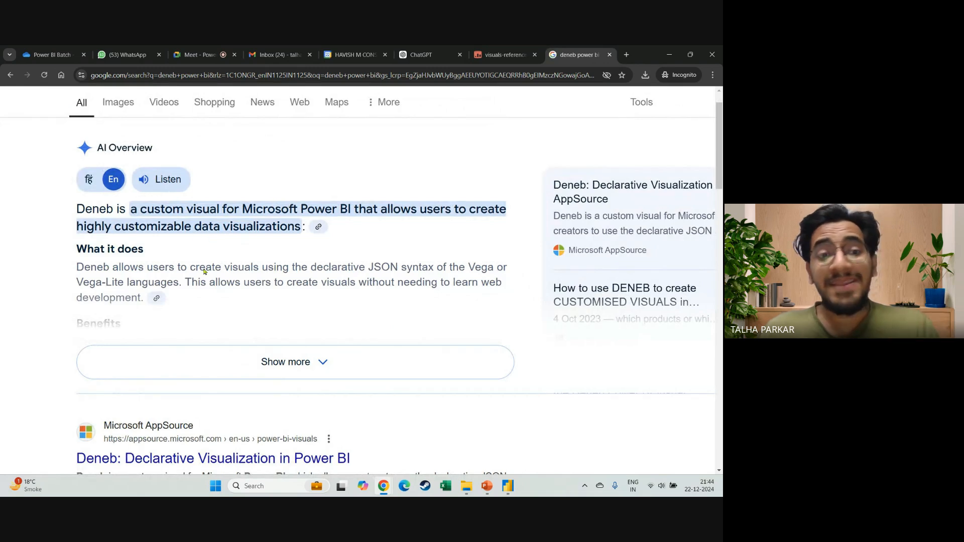
pyautogui.scroll(-1, 210, 266)
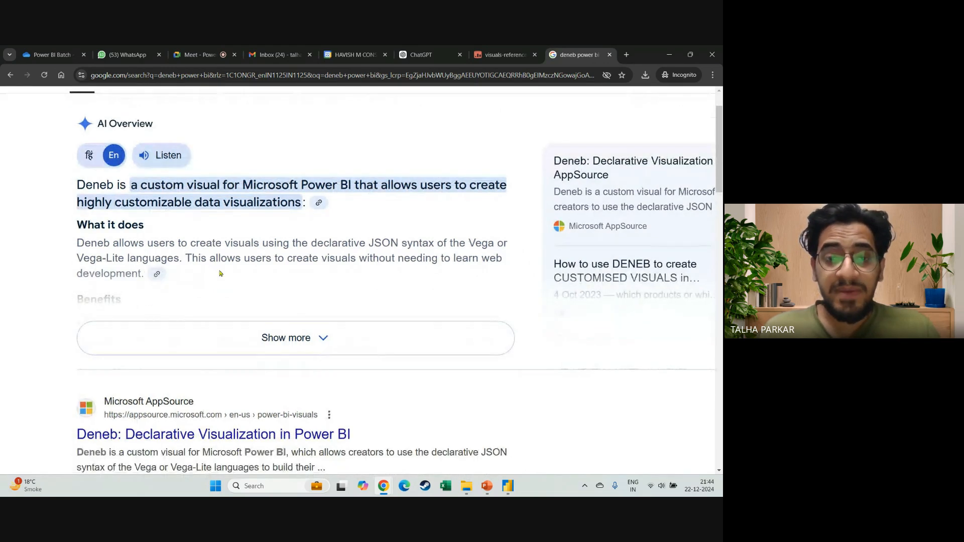
pyautogui.click(254, 328)
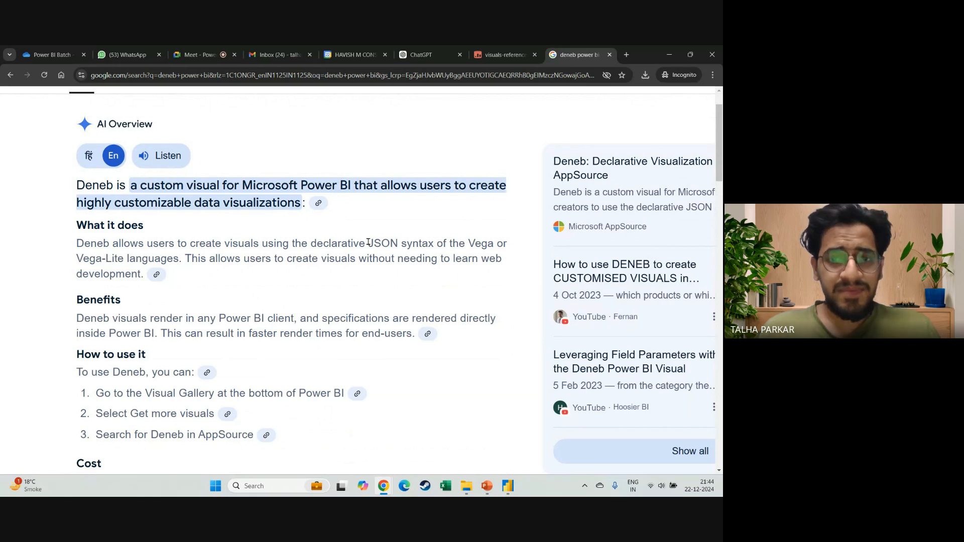
pyautogui.scroll(-4, 361, 275)
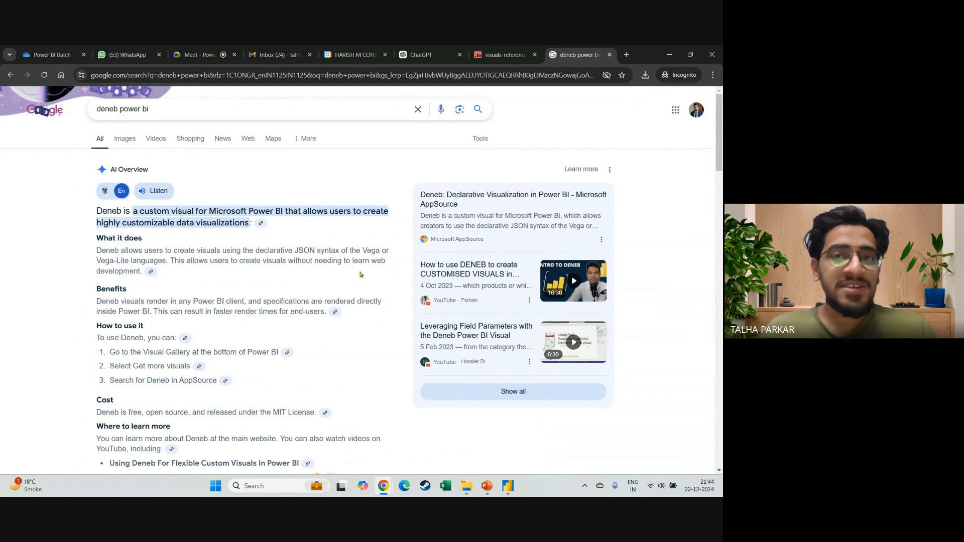
pyautogui.click(611, 55)
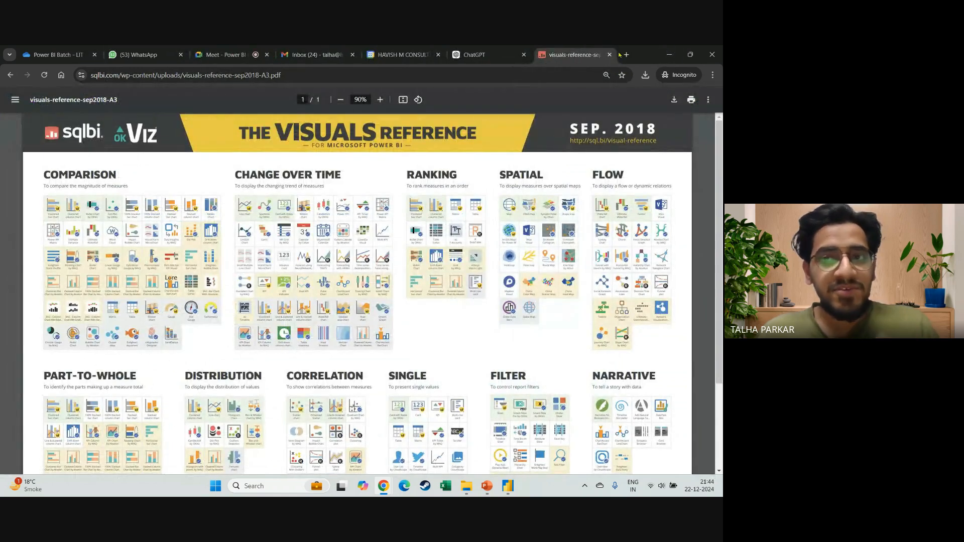
# Switch to Power BI Desktop, add Segment and Sales to the empty stacked bar chart, and widen the chart.
pyautogui.click(668, 54)
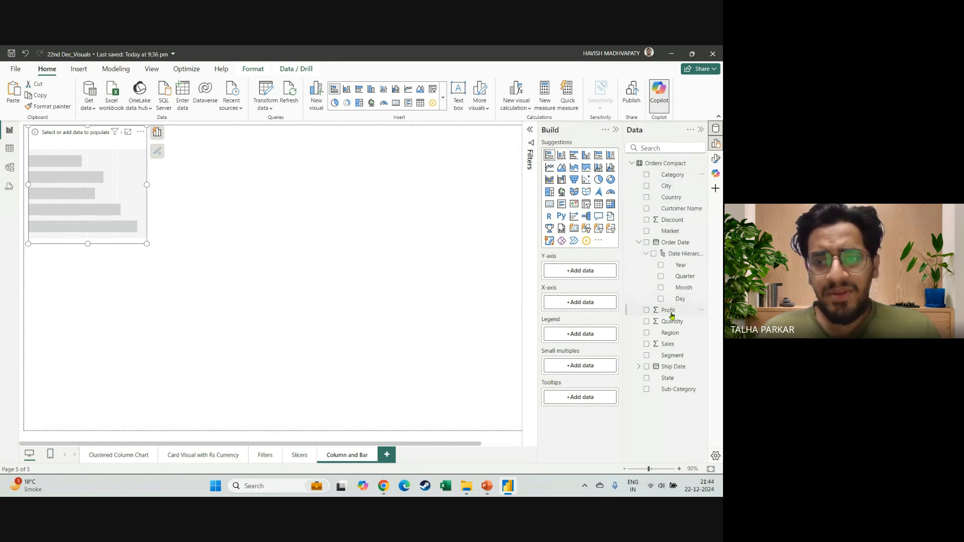
pyautogui.click(647, 355)
pyautogui.click(647, 344)
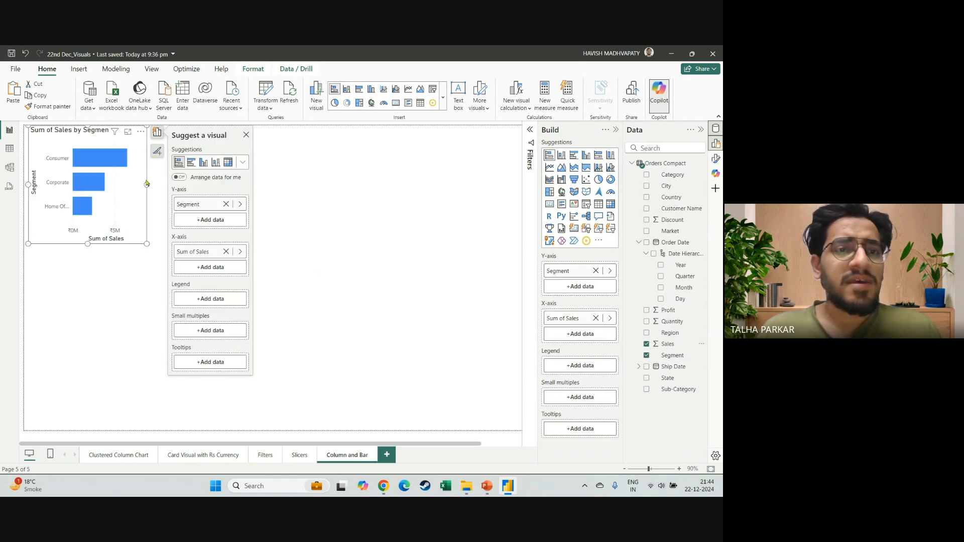
pyautogui.moveTo(145, 186); pyautogui.dragTo(169, 189)
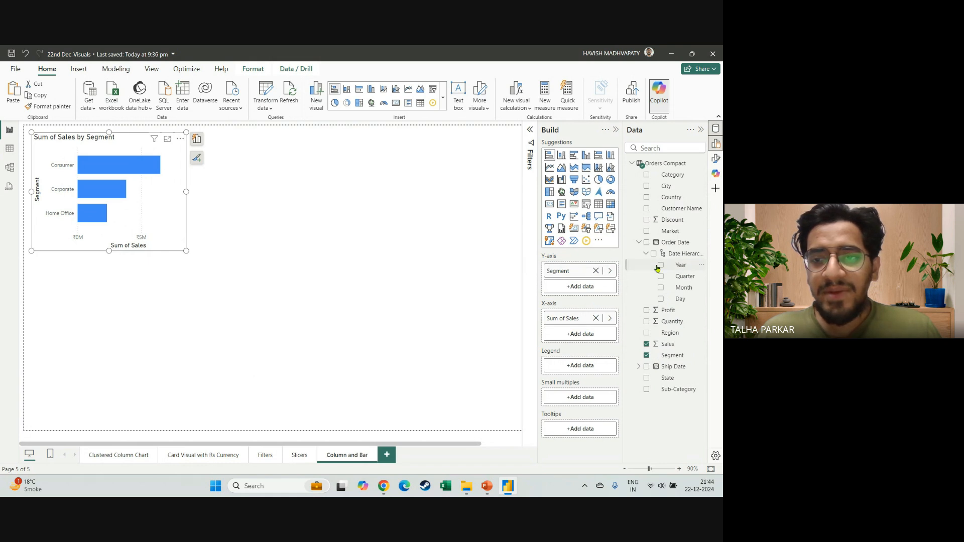
# Replace Segment with the Order Date Year on the chart's Y-axis, widen the chart, and use Segment as its legend.
pyautogui.click(595, 271)
pyautogui.moveTo(690, 266); pyautogui.dragTo(572, 274)
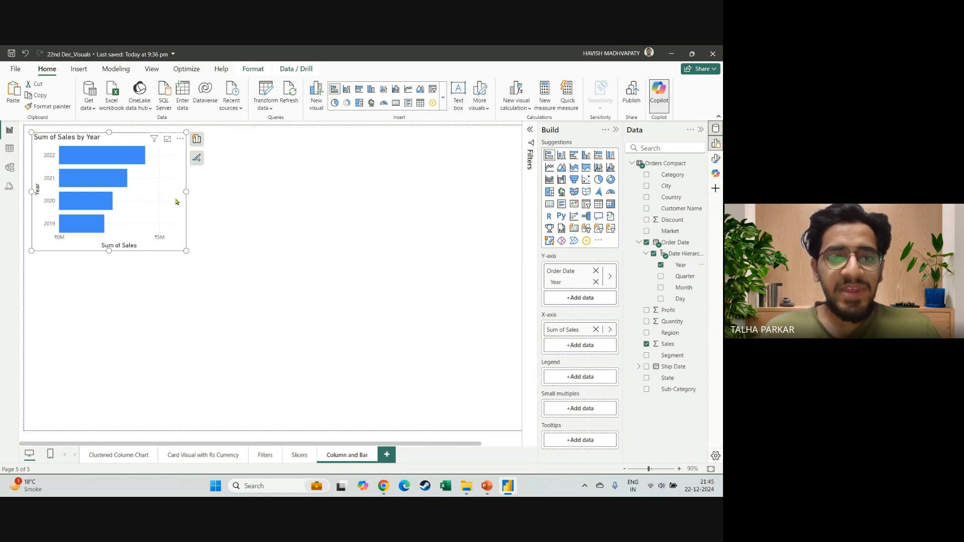
pyautogui.moveTo(208, 192); pyautogui.dragTo(210, 191)
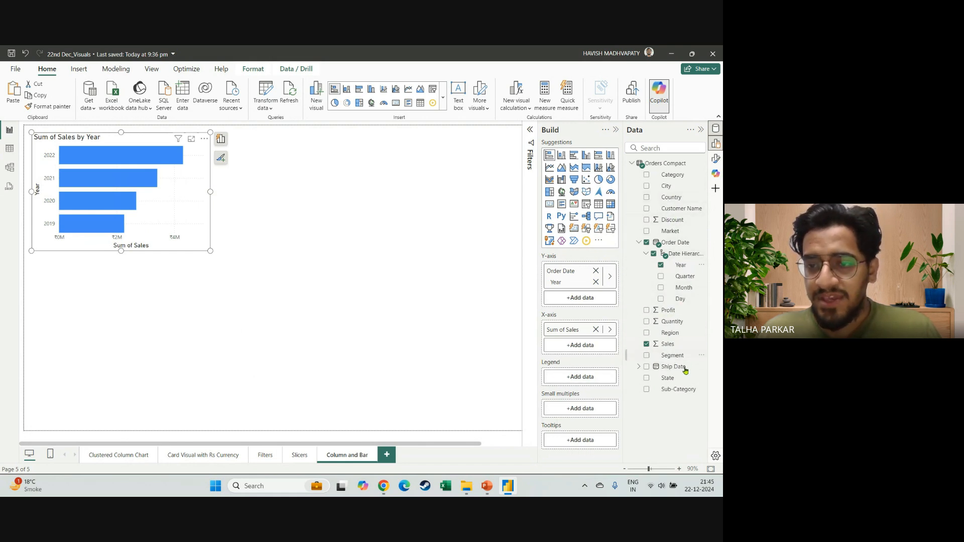
pyautogui.moveTo(681, 358); pyautogui.dragTo(597, 381)
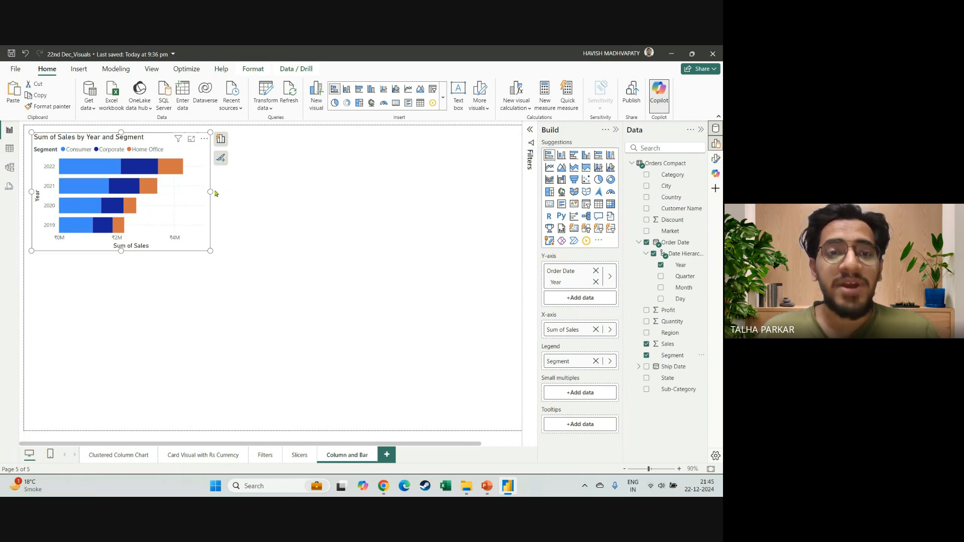
# Narrow the stacked bar chart slightly and deselect it.
pyautogui.click(213, 195)
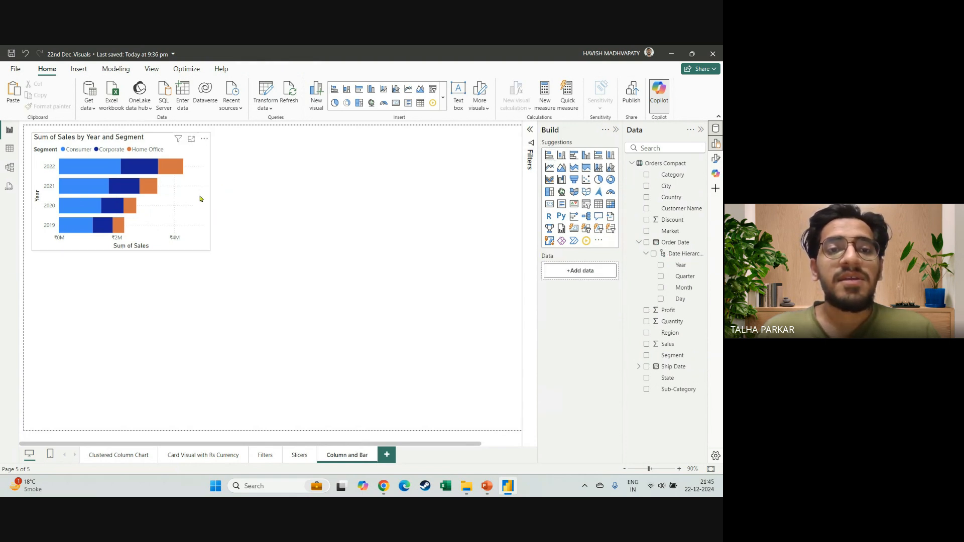
pyautogui.click(201, 199)
pyautogui.moveTo(209, 192); pyautogui.dragTo(194, 191)
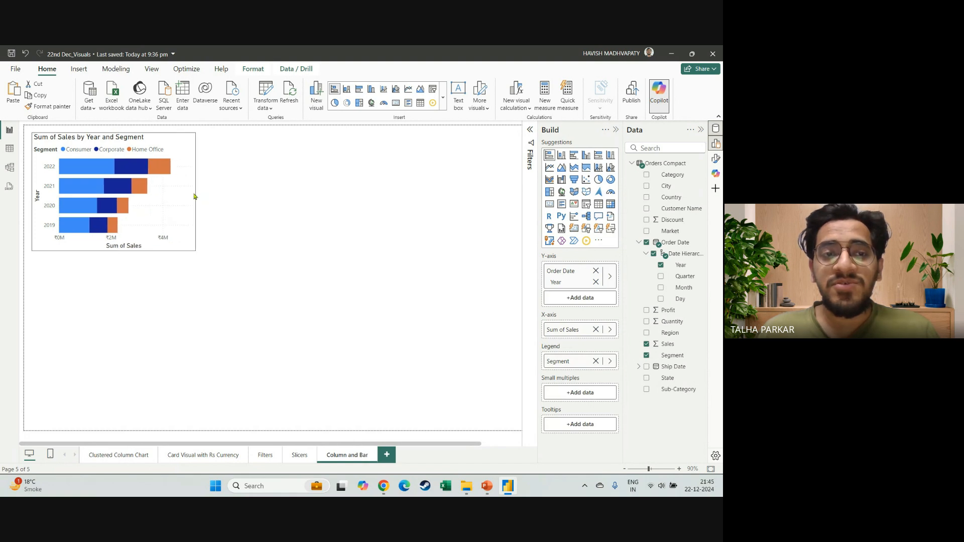
pyautogui.click(427, 169)
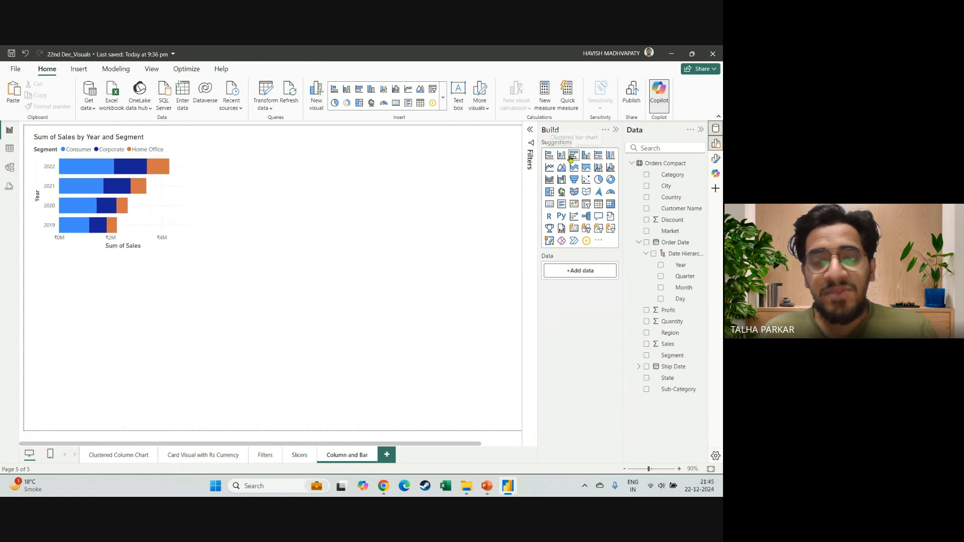
# Duplicate the stacked bar chart, place the copy beside the original, and change the copy to a clustered bar chart.
pyautogui.click(189, 220)
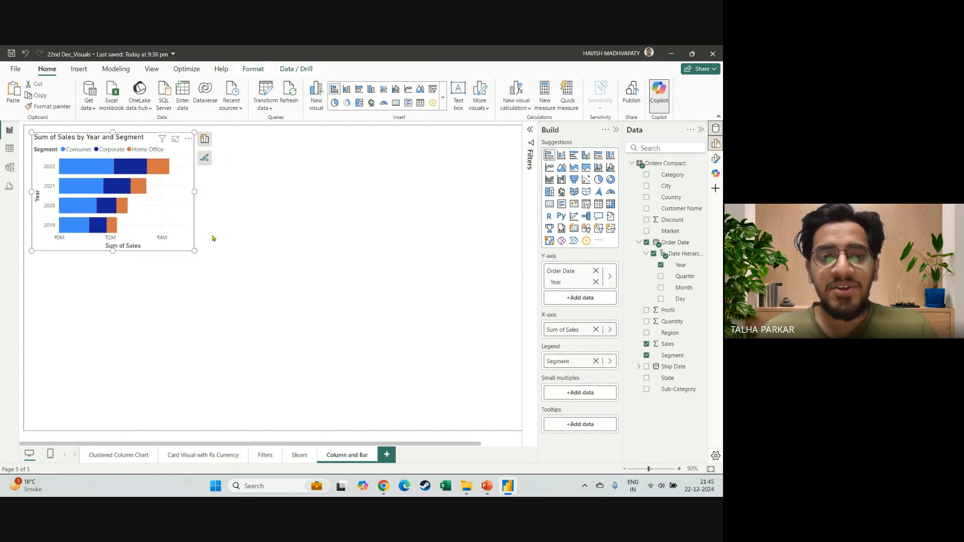
pyautogui.hotkey('ctrl', 'v')
pyautogui.moveTo(184, 249); pyautogui.dragTo(349, 244)
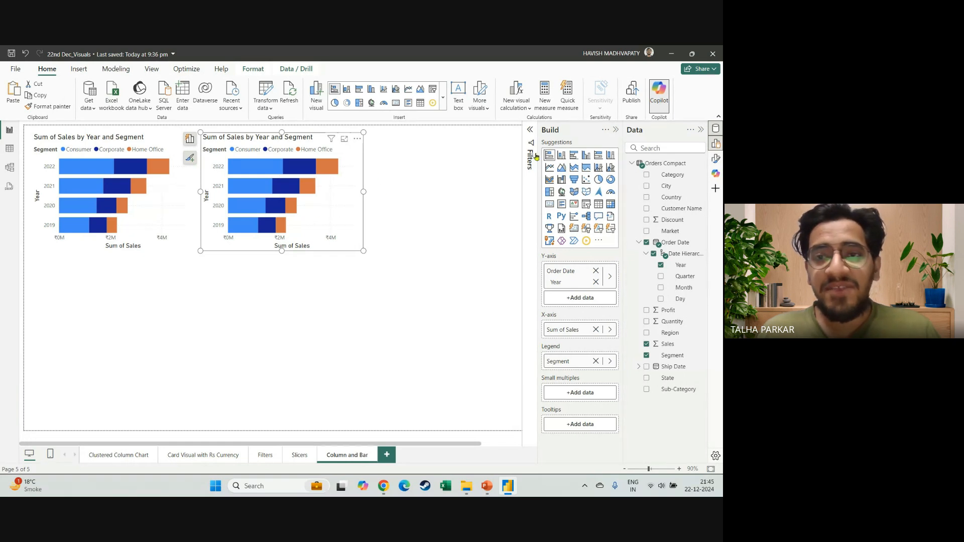
pyautogui.click(575, 159)
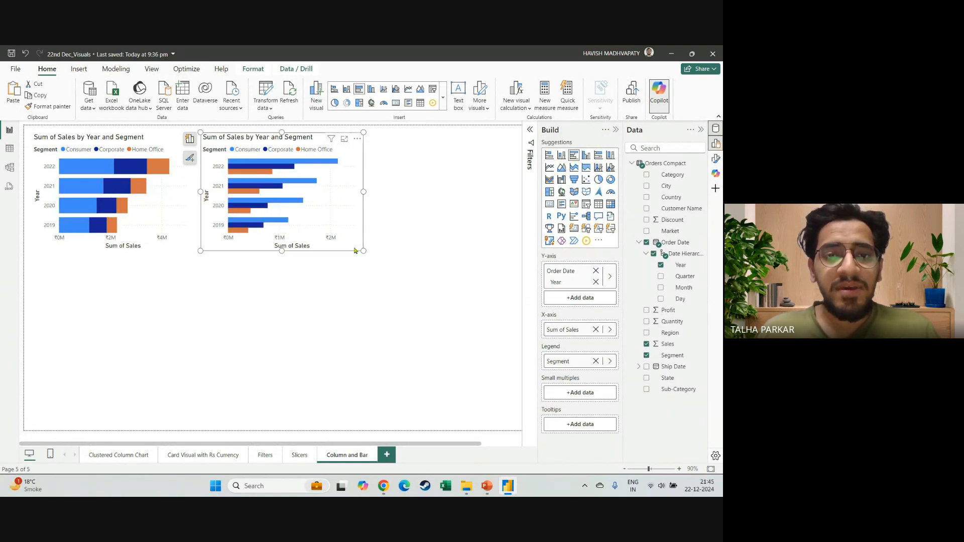
# Place one copy of the clustered bar chart third in the row, removing the surplus copy, and make it a 100% stacked bar chart.
pyautogui.hotkey('ctrl', 'v')
pyautogui.hotkey('ctrl', 'v')
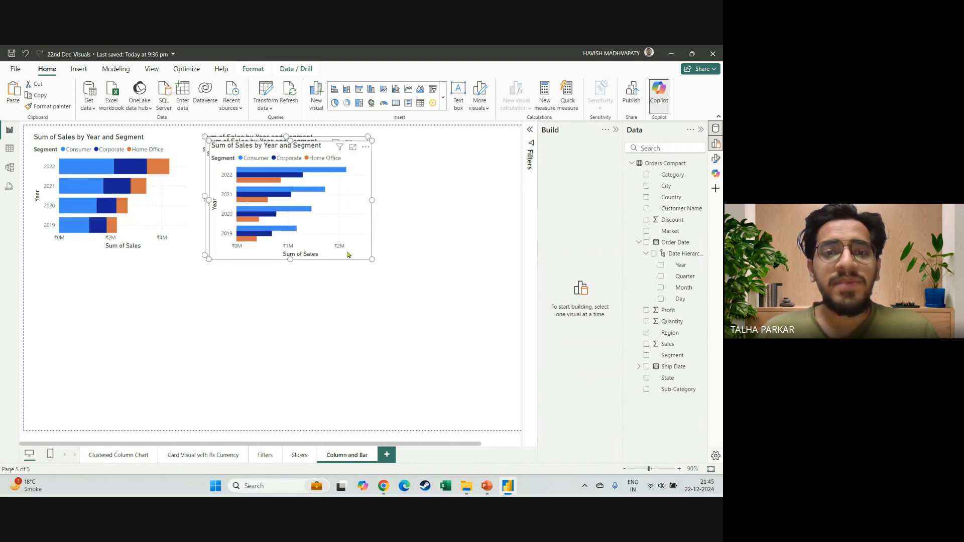
pyautogui.moveTo(365, 253); pyautogui.dragTo(500, 249)
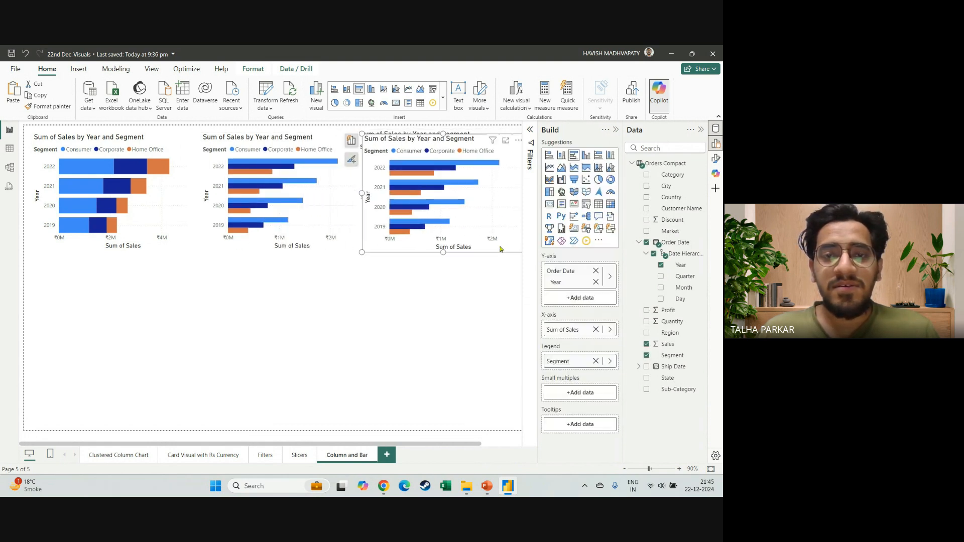
pyautogui.press('Delete')
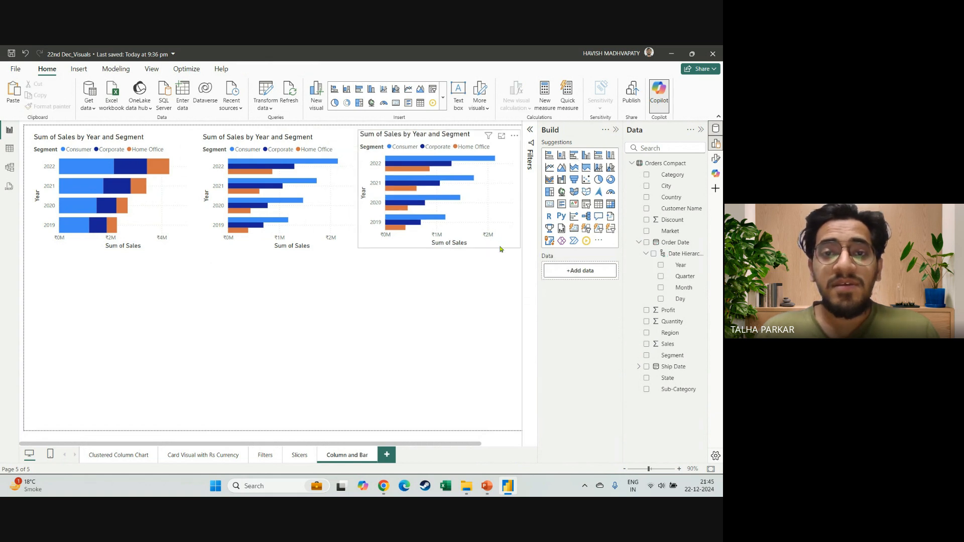
pyautogui.moveTo(492, 249); pyautogui.dragTo(493, 252)
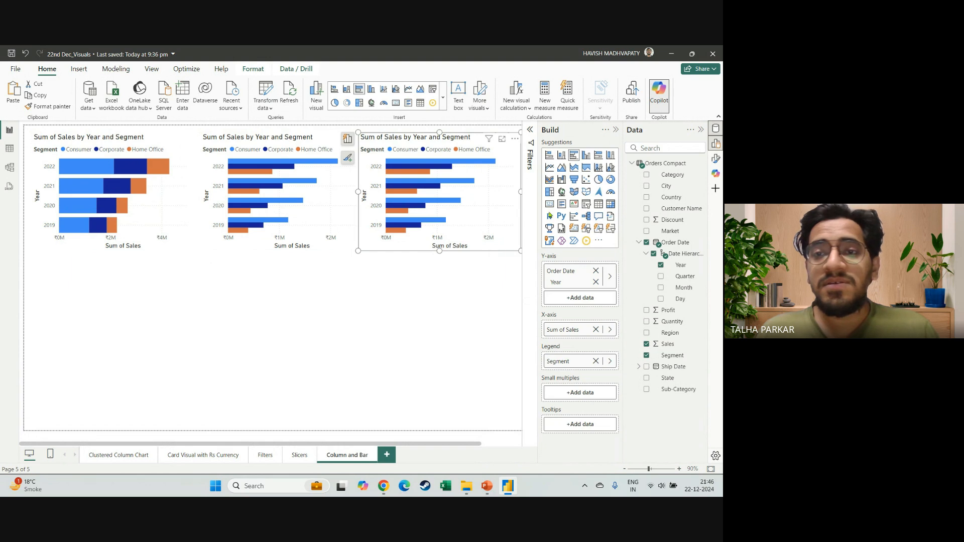
pyautogui.click(598, 156)
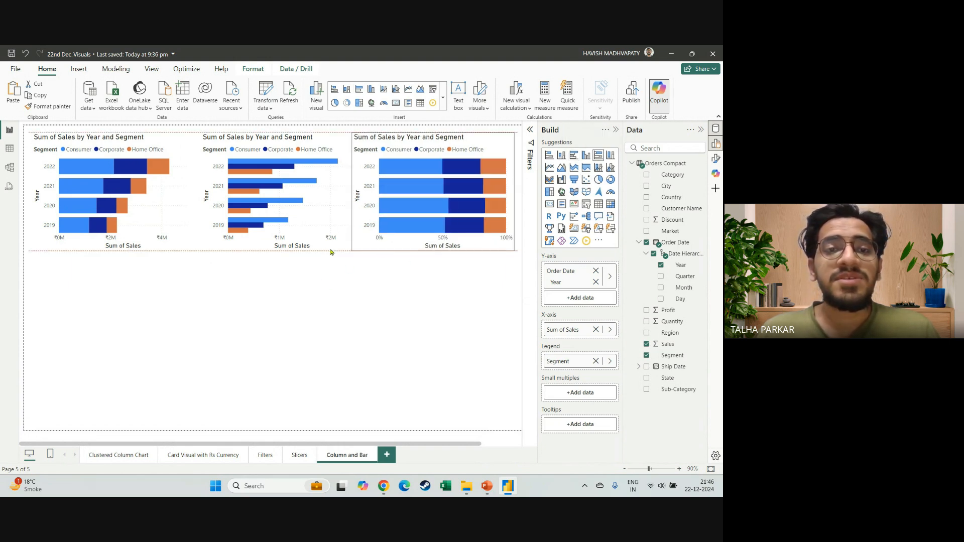
# Reorder the row so the 100% stacked bar chart sits in the middle and the clustered bar chart comes last.
pyautogui.moveTo(380, 251); pyautogui.dragTo(194, 251)
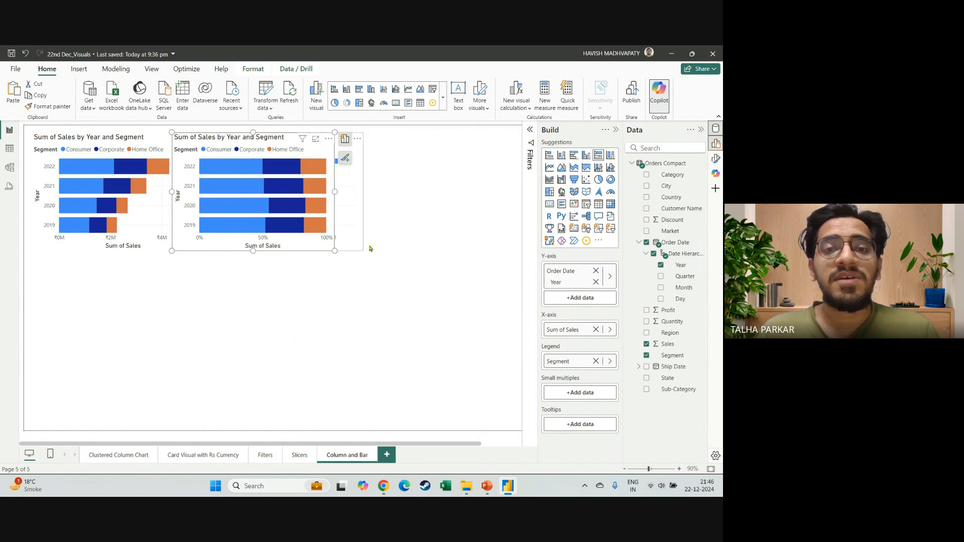
pyautogui.moveTo(345, 244); pyautogui.dragTo(503, 241)
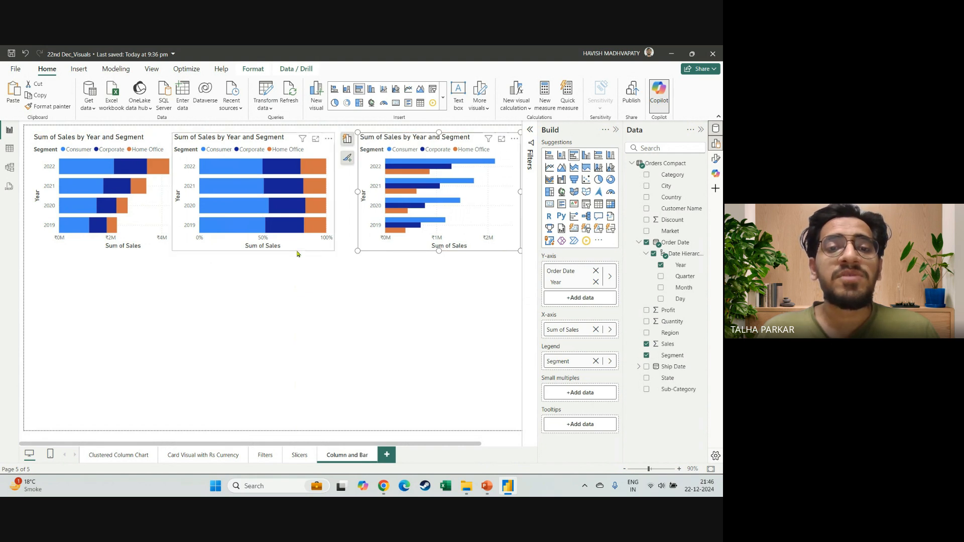
pyautogui.moveTo(303, 254); pyautogui.dragTo(314, 256)
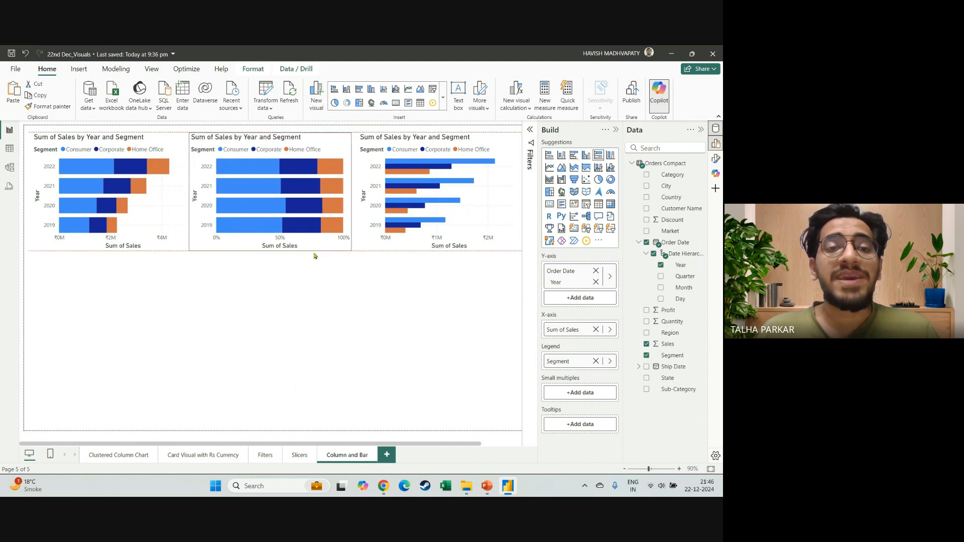
pyautogui.click(236, 286)
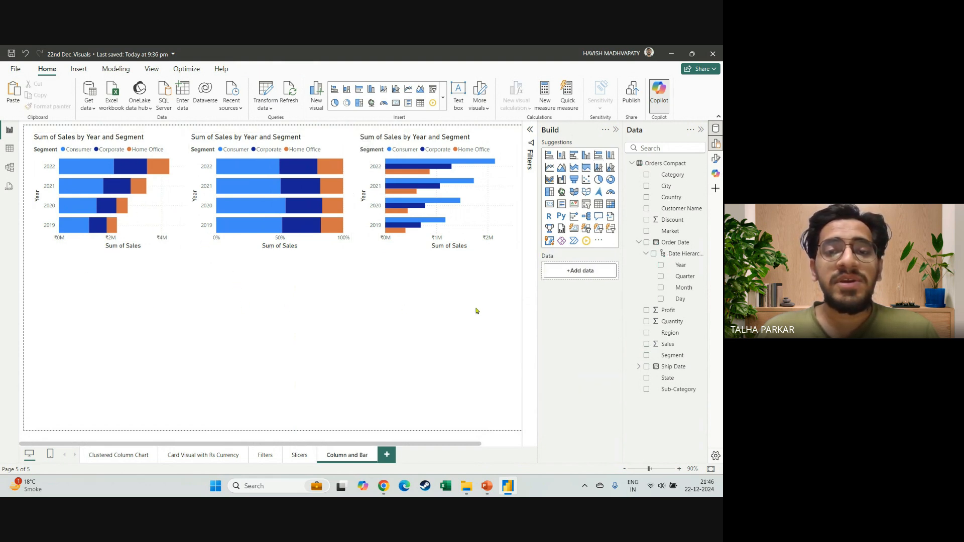
# Duplicate all three bar charts and place the copies as a second row beneath the originals.
pyautogui.moveTo(476, 311); pyautogui.dragTo(21, 122)
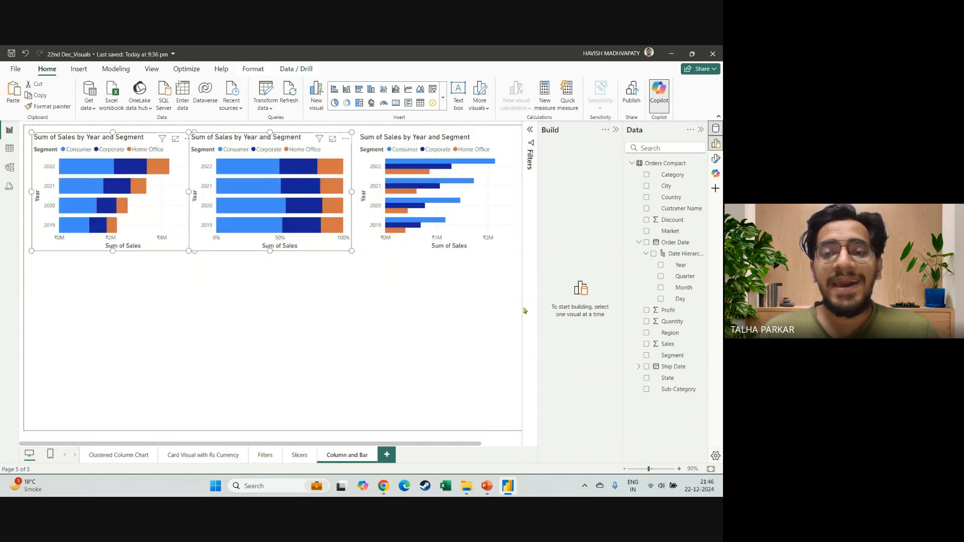
pyautogui.moveTo(520, 308); pyautogui.dragTo(19, 121)
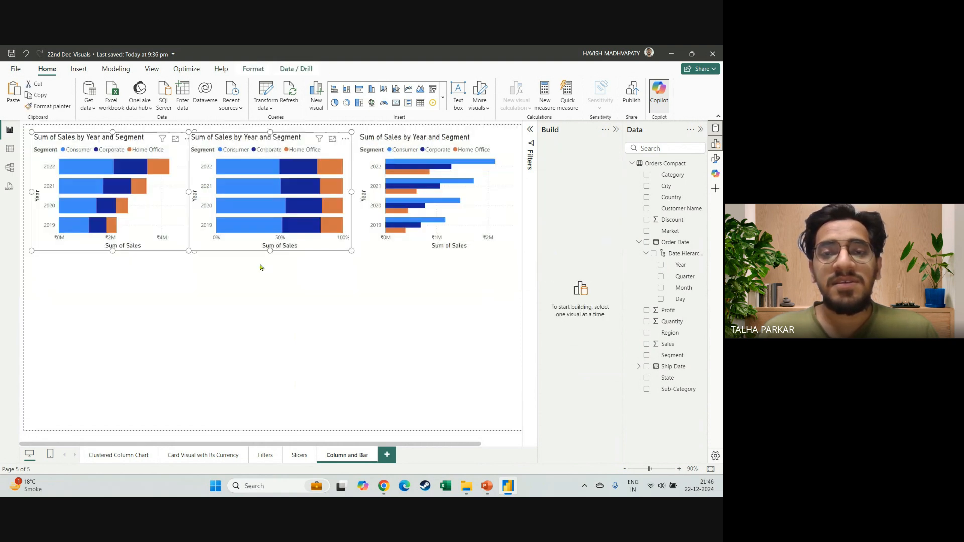
pyautogui.keyDown('ctrl'); pyautogui.click(421, 249); pyautogui.keyUp('ctrl')
pyautogui.hotkey('ctrl', 'v')
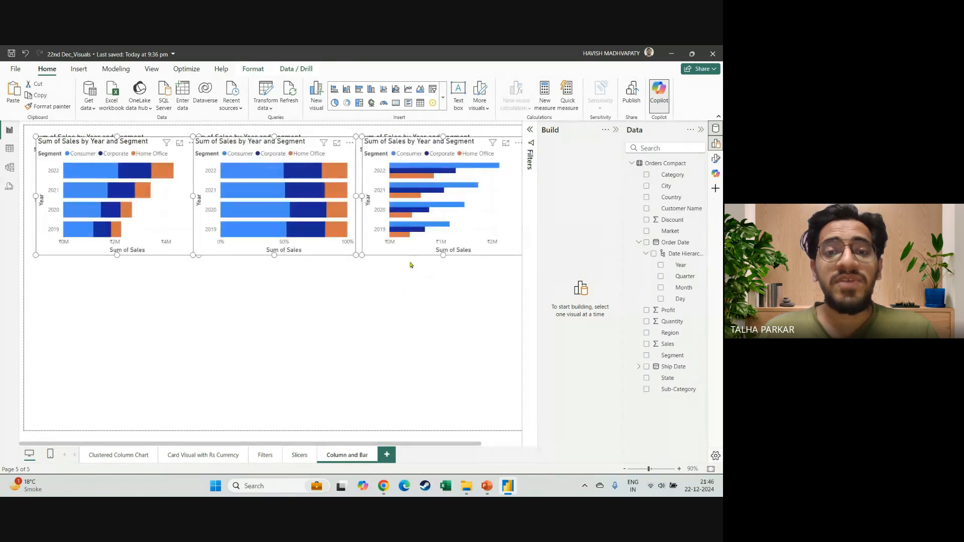
pyautogui.moveTo(408, 256); pyautogui.dragTo(401, 401)
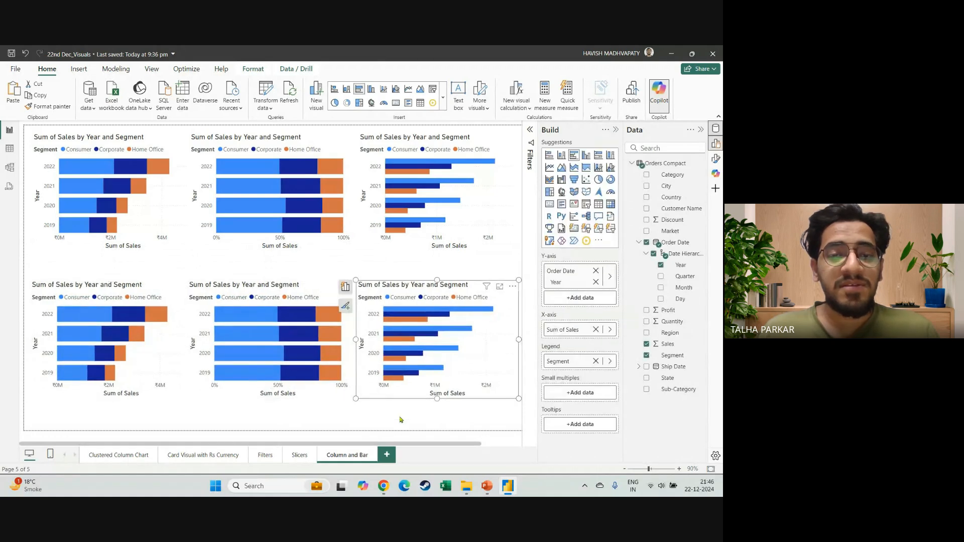
pyautogui.click(401, 420)
# Convert the second-row copies, in order, to a stacked column chart, a clustered column chart and a 100% stacked column chart.
pyautogui.click(146, 356)
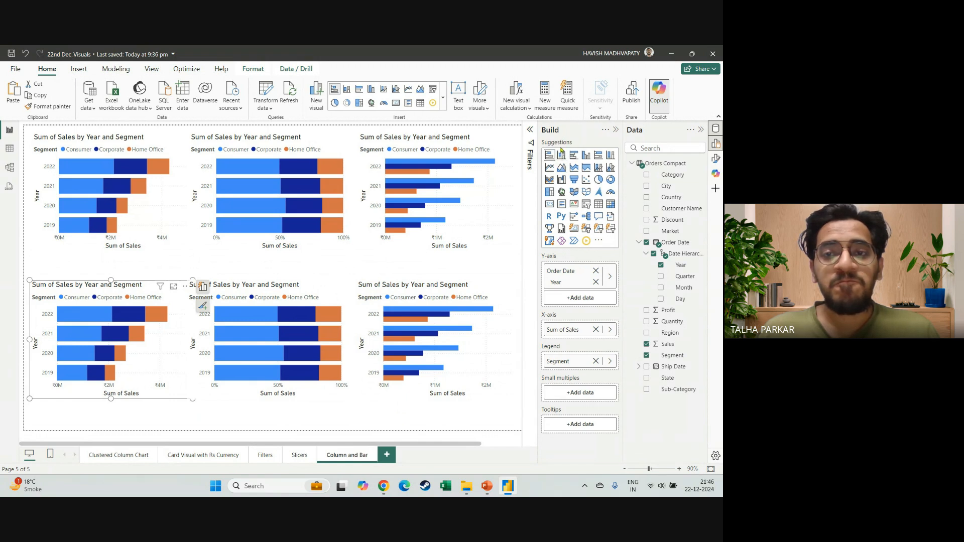
pyautogui.click(560, 159)
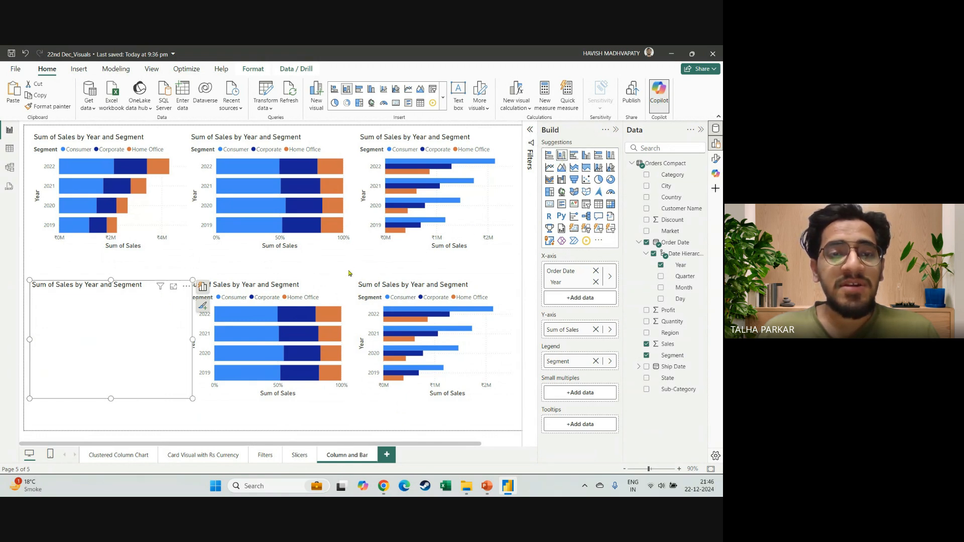
pyautogui.click(306, 289)
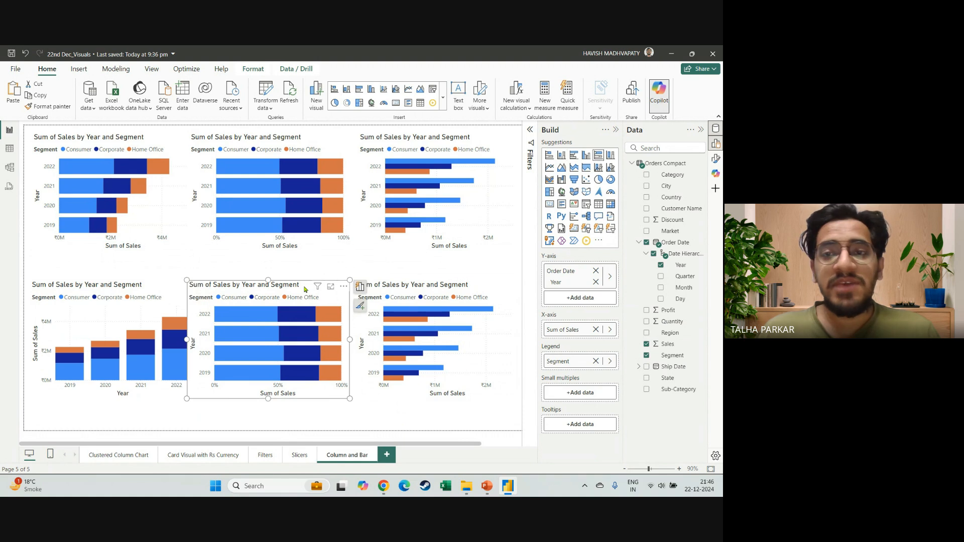
pyautogui.click(586, 155)
pyautogui.click(448, 289)
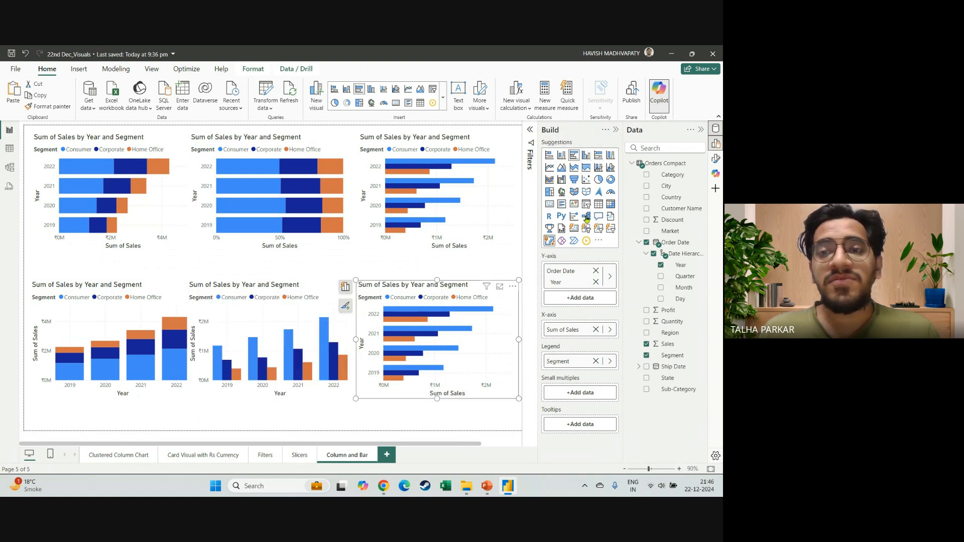
pyautogui.click(614, 160)
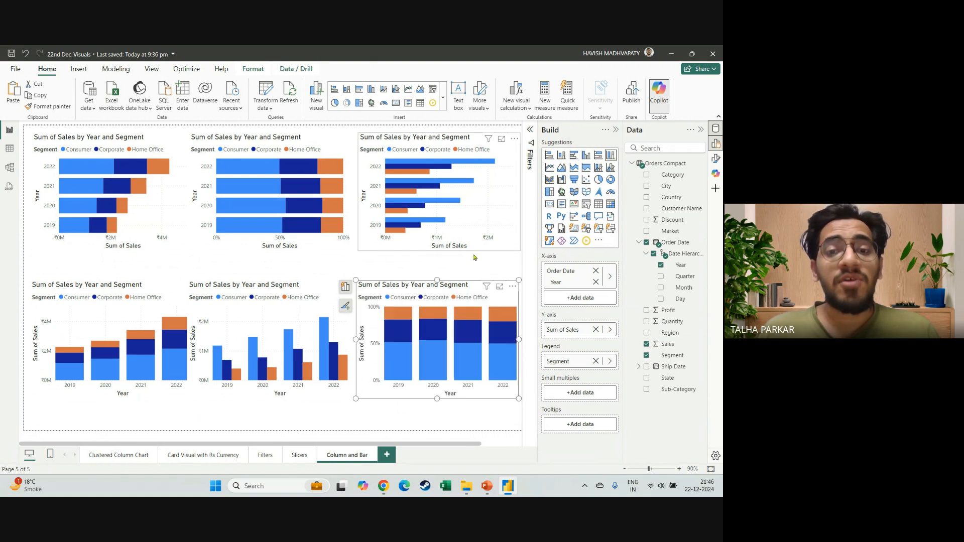
# Select all three bar charts in the upper row and shift them slightly down together.
pyautogui.click(465, 282)
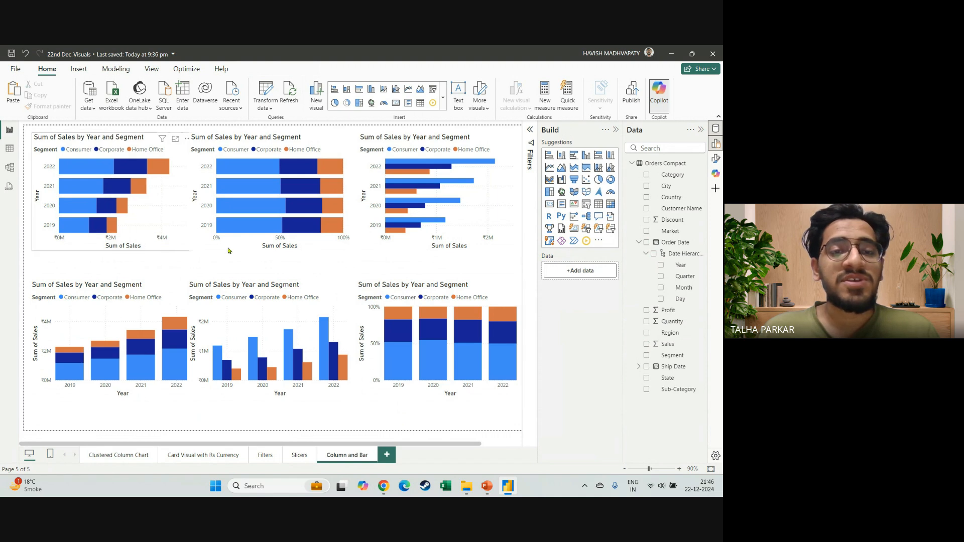
pyautogui.click(173, 246)
pyautogui.keyDown('ctrl'); pyautogui.click(236, 249); pyautogui.keyUp('ctrl')
pyautogui.keyDown('ctrl'); pyautogui.click(390, 246); pyautogui.keyUp('ctrl')
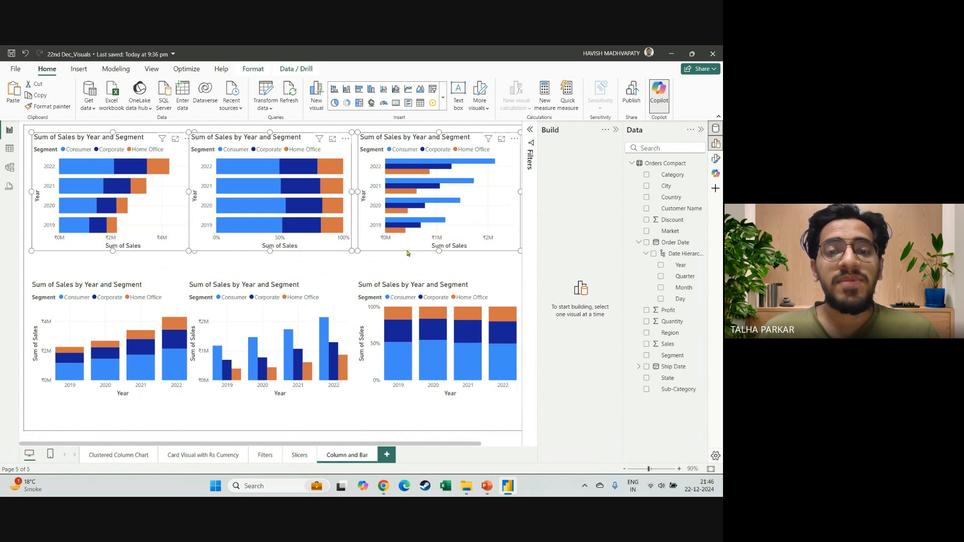
pyautogui.moveTo(407, 252); pyautogui.dragTo(408, 259)
pyautogui.click(407, 259)
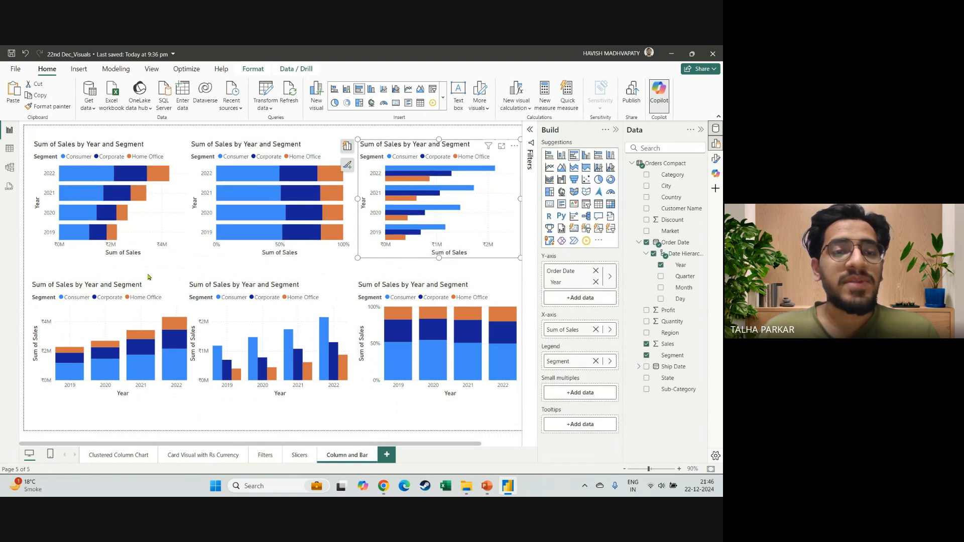
# Set the title of the first bar chart in the upper row to "Stacked Bar Chart".
pyautogui.click(146, 221)
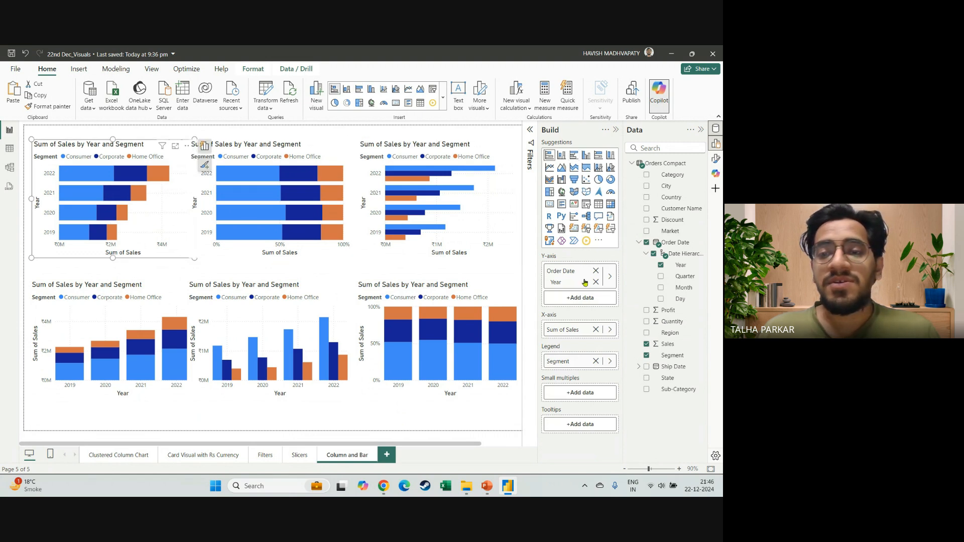
pyautogui.click(715, 159)
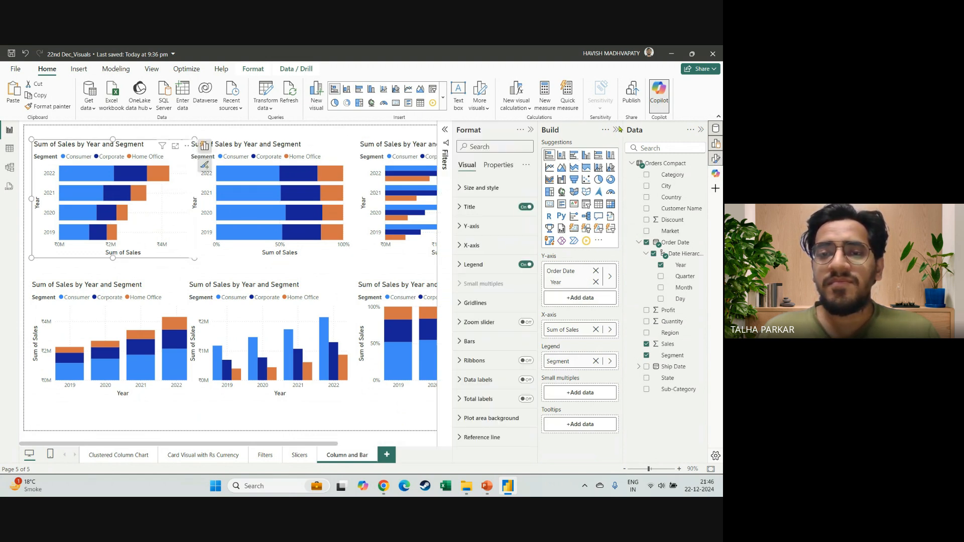
pyautogui.click(461, 207)
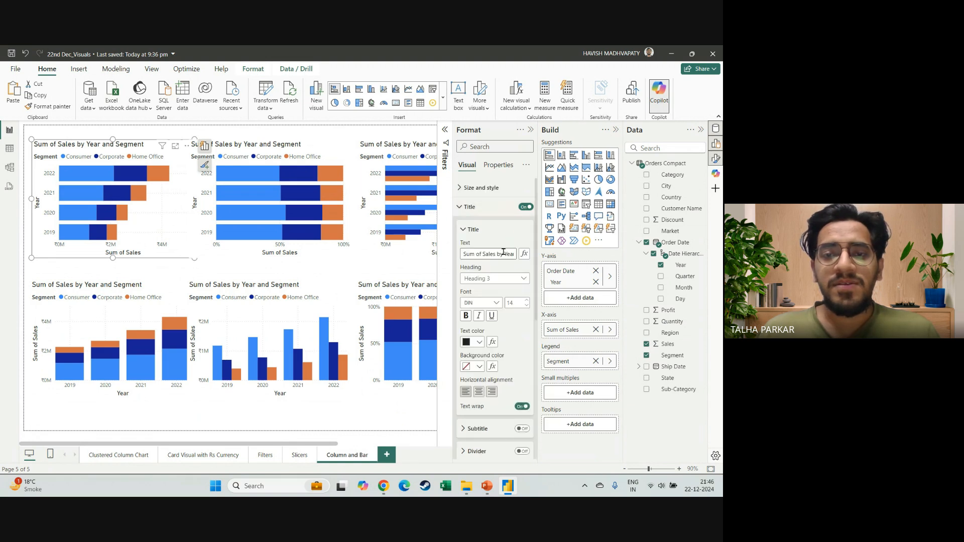
pyautogui.tripleClick(503, 252)
pyautogui.write('Stacked Bar Chart')
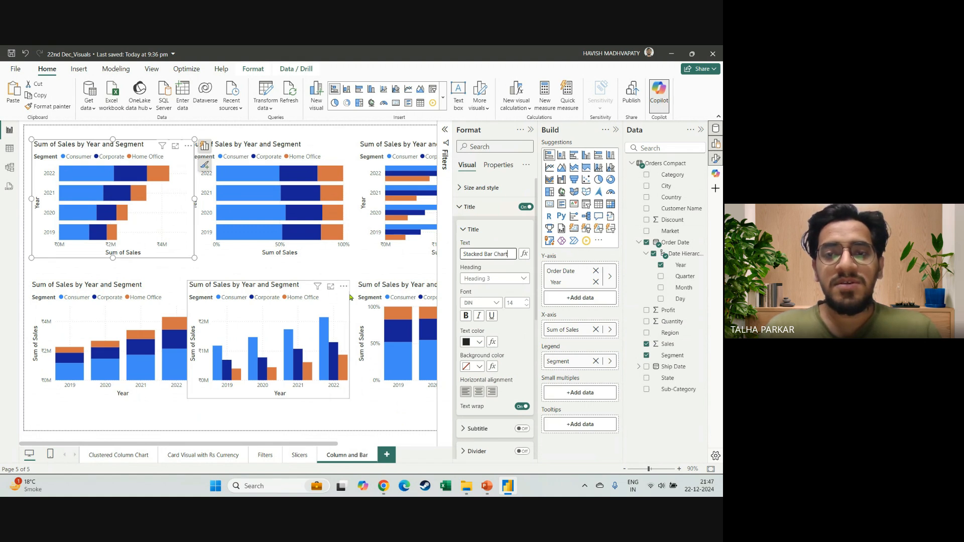
# Set the title of the middle bar chart in the upper row to "100% Stacked Bar Chart".
pyautogui.click(301, 248)
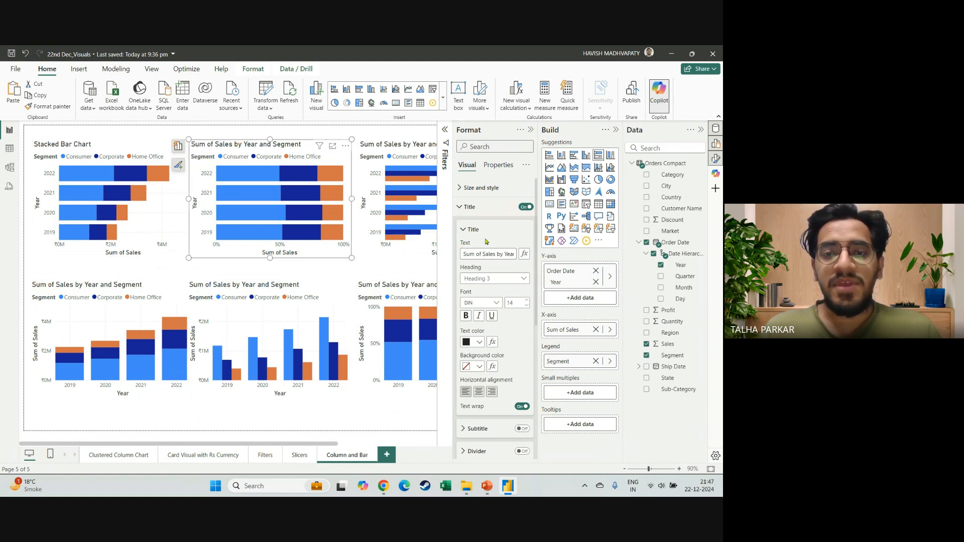
pyautogui.tripleClick(490, 253)
pyautogui.write('100%')
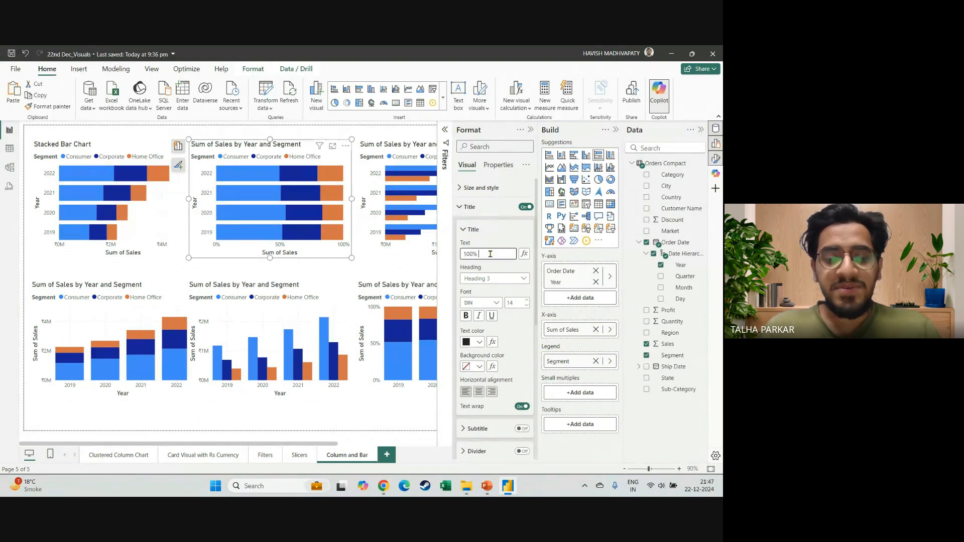
pyautogui.write(' Stacked Bar ')
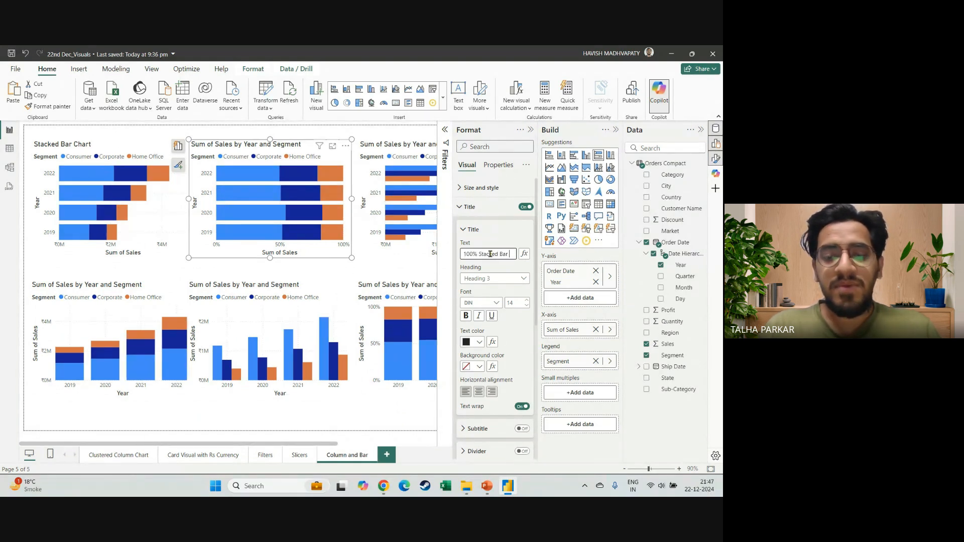
pyautogui.write('Chart')
pyautogui.press('Return')
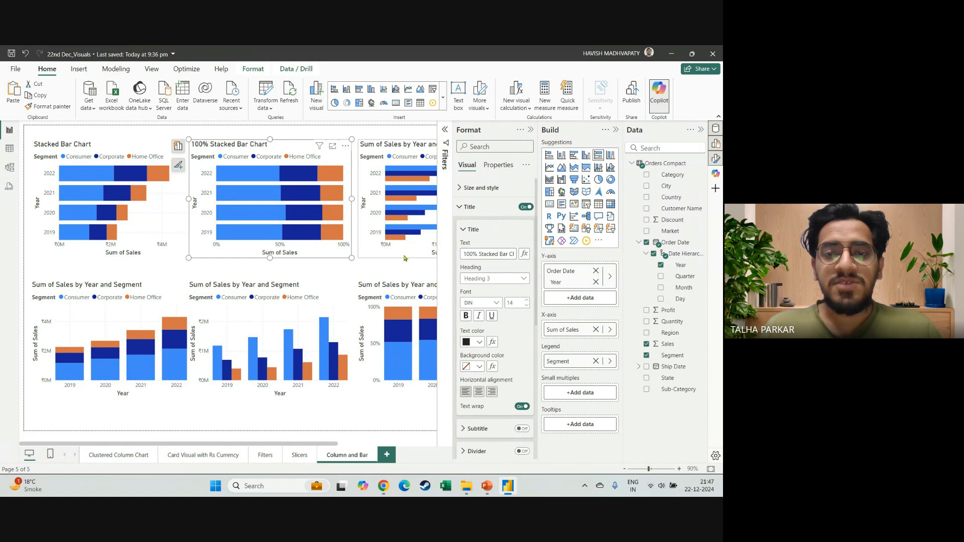
# Set the title of the last bar chart in the upper row to "Clustered Bar Chart".
pyautogui.click(404, 257)
pyautogui.tripleClick(481, 254)
pyautogui.write('Clustered Bar Chart')
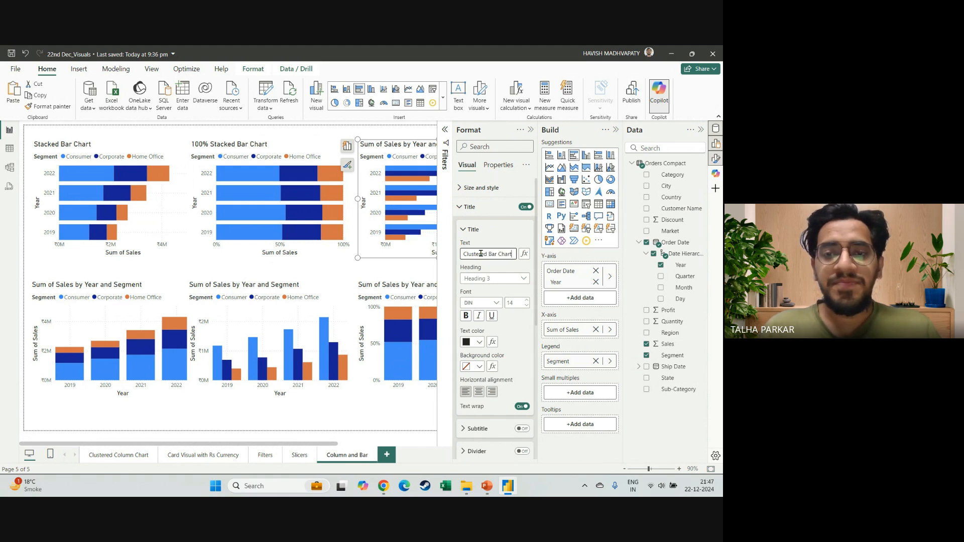
pyautogui.press('Return')
# Set the title of the first column chart in the lower row to "Stacked Column Chart".
pyautogui.click(39, 303)
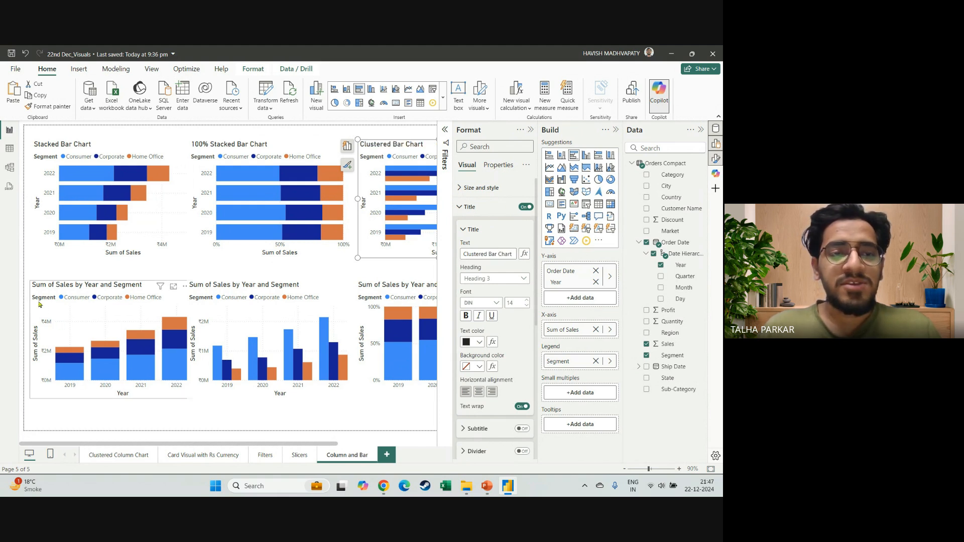
pyautogui.tripleClick(489, 249)
pyautogui.write('Stacked')
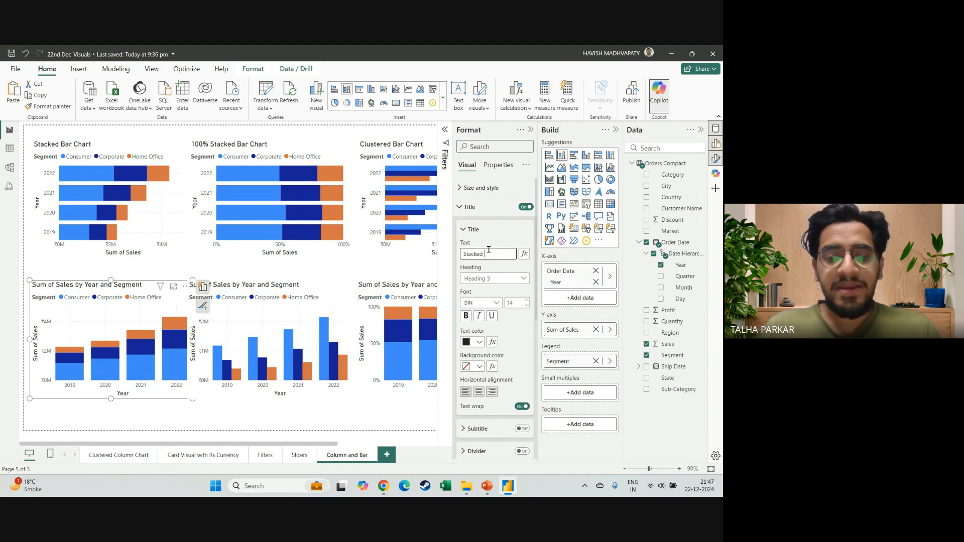
pyautogui.write(' Column Chart')
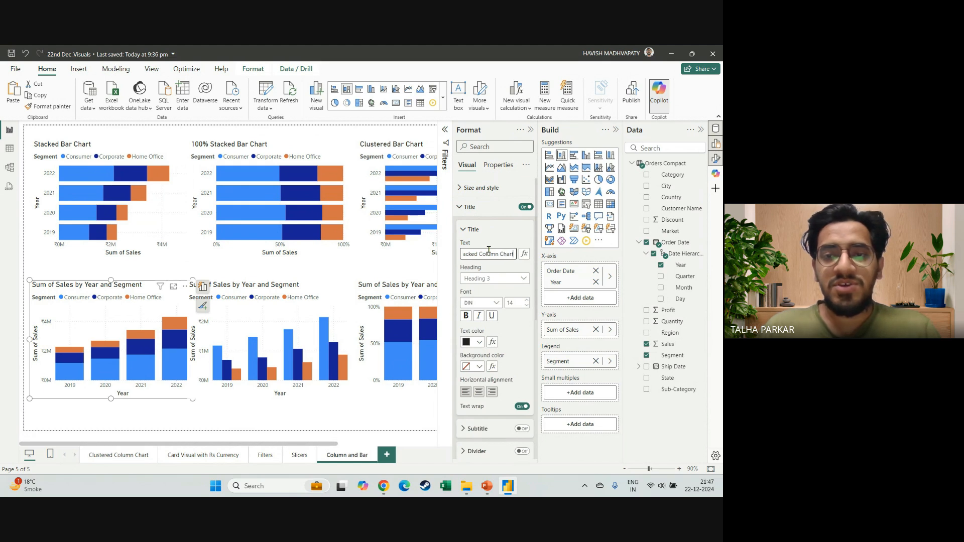
pyautogui.press('Return')
# Set the title of the middle column chart in the lower row to "Clustered Column Chart".
pyautogui.click(330, 287)
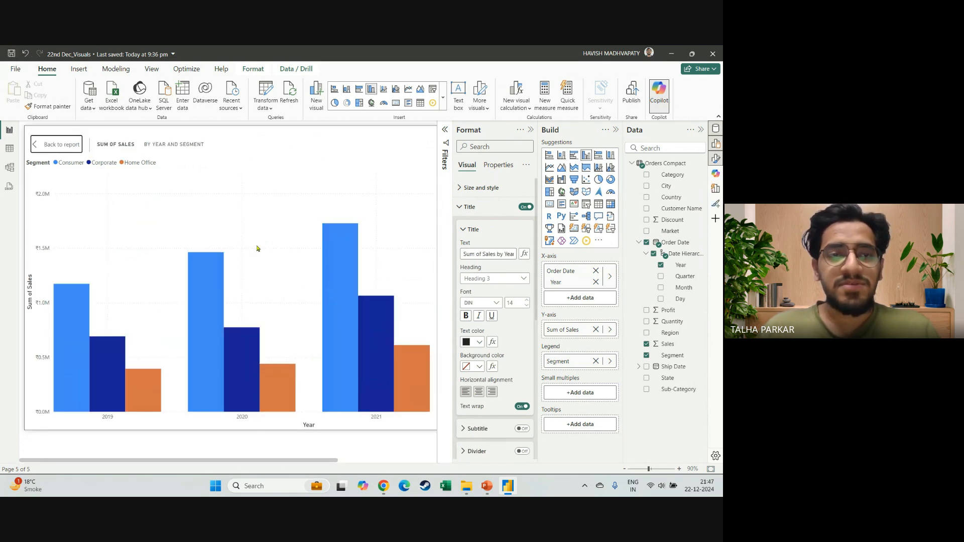
pyautogui.click(52, 144)
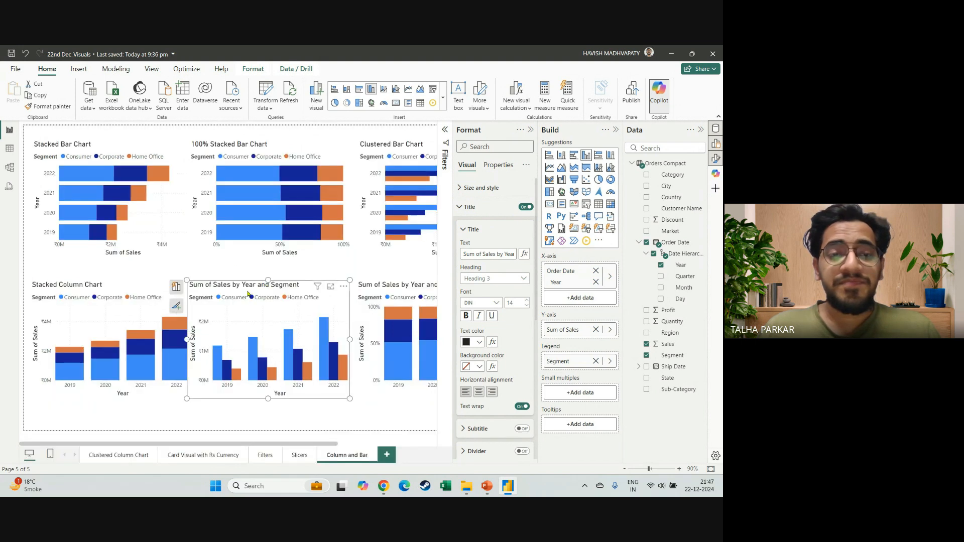
pyautogui.click(500, 254)
pyautogui.hotkey('ctrl', 'a')
pyautogui.write('C')
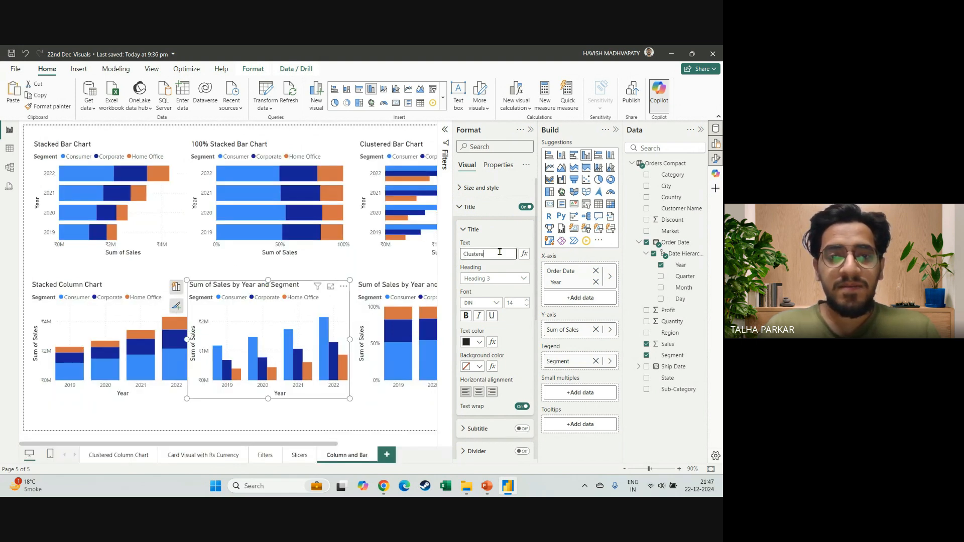
pyautogui.write('lustered Column Chart')
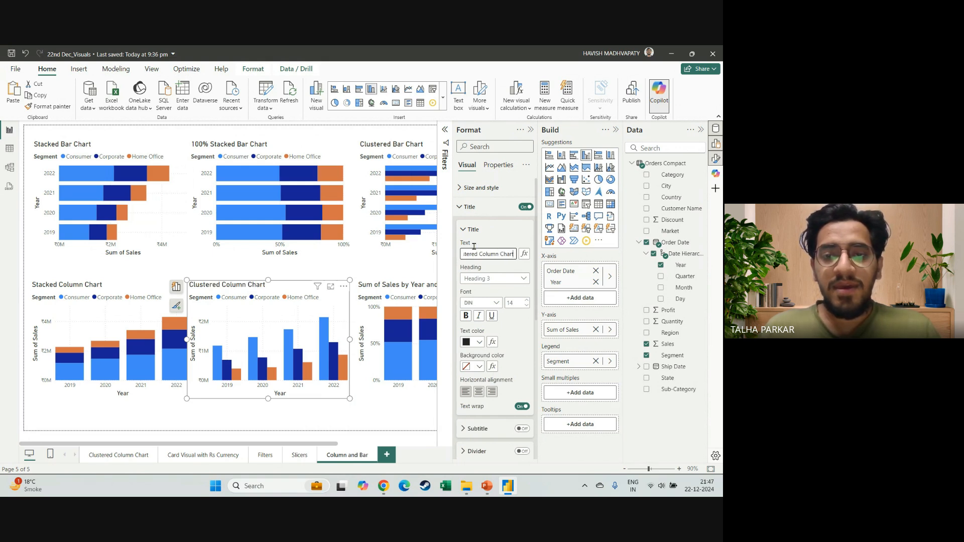
# Set the title of the last column chart in the lower row to "100% Stacked Column Chart".
pyautogui.click(372, 320)
pyautogui.click(477, 254)
pyautogui.hotkey('ctrl', 'a')
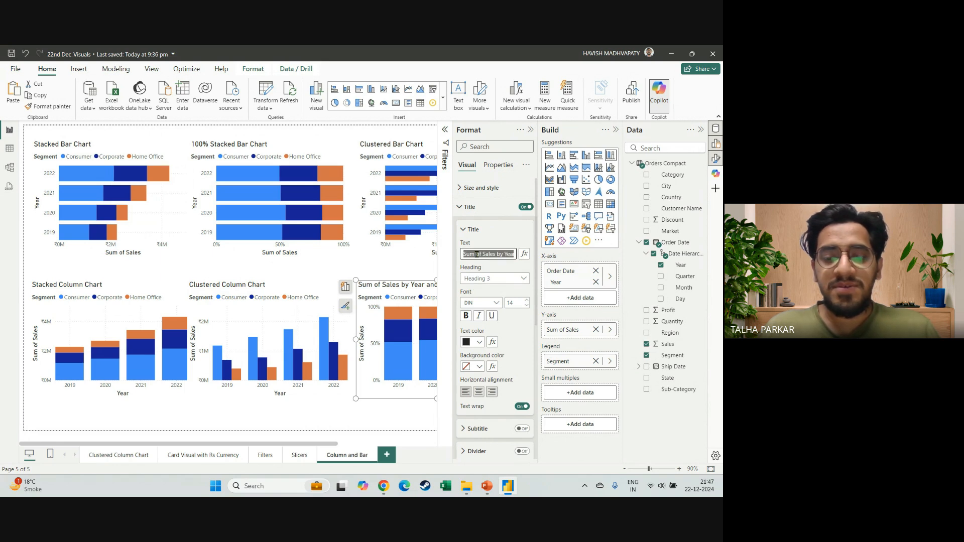
pyautogui.write('100% Stacked C')
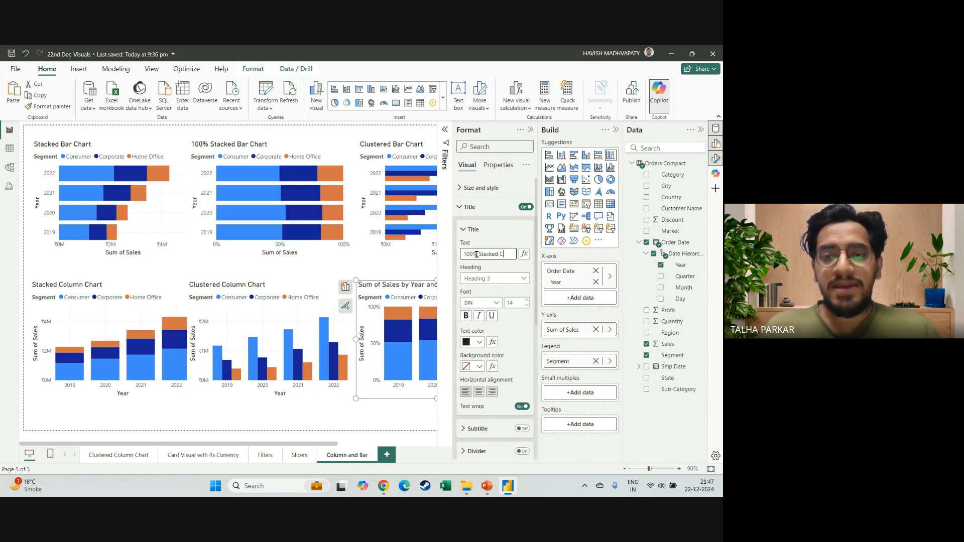
pyautogui.write('olumn Chart')
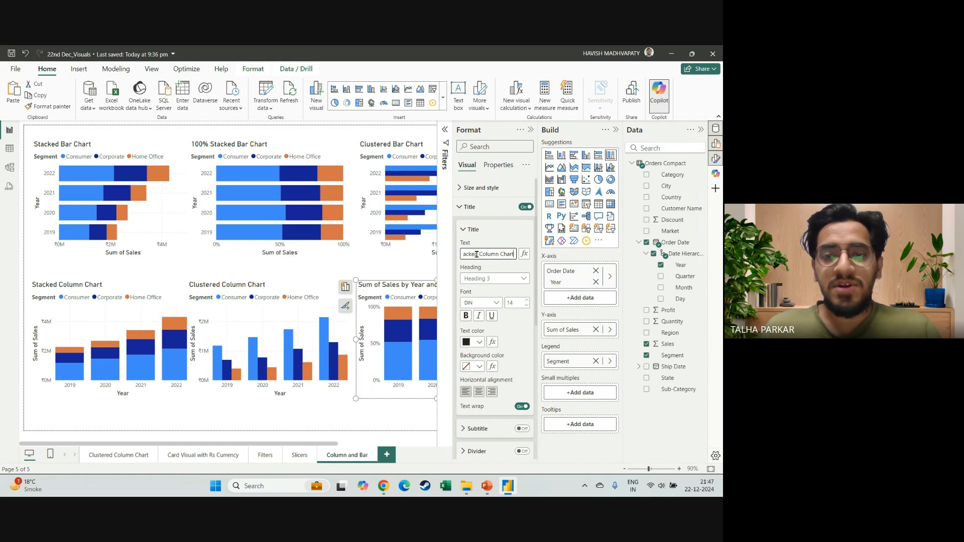
pyautogui.click(531, 130)
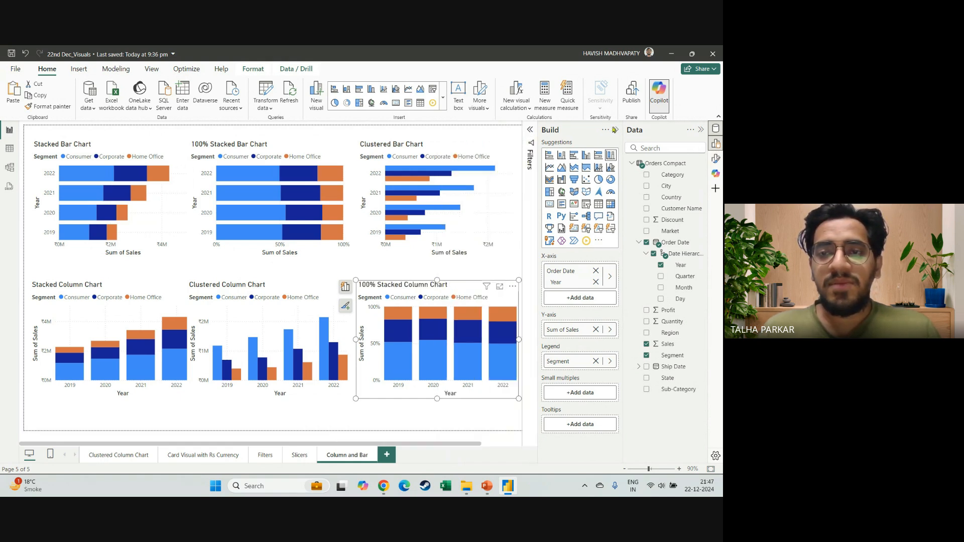
# Collapse the side panes and swap the lower row's last two charts so the 100% stacked column chart sits in the middle.
pyautogui.click(616, 131)
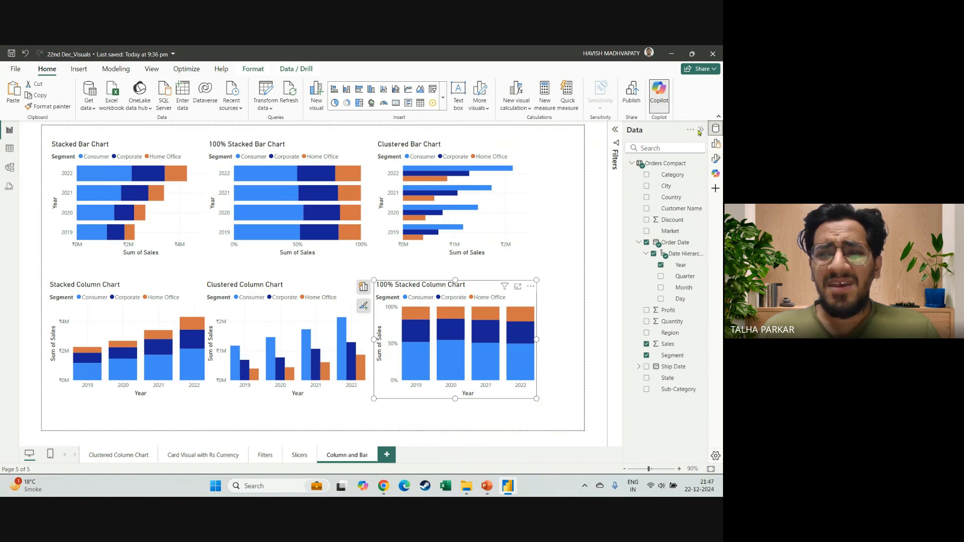
pyautogui.click(701, 130)
pyautogui.moveTo(566, 399); pyautogui.dragTo(347, 397)
pyautogui.moveTo(407, 398); pyautogui.dragTo(578, 389)
pyautogui.moveTo(344, 398); pyautogui.dragTo(389, 394)
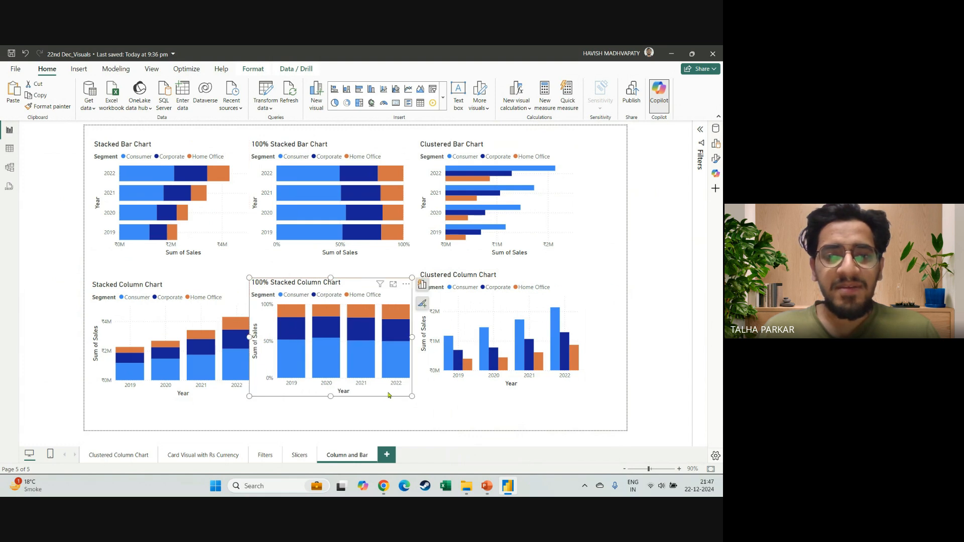
# Space out both rows by moving the clustered charts toward the page's right edge and centring the 100% stacked charts in the gaps.
pyautogui.moveTo(482, 390); pyautogui.dragTo(515, 400)
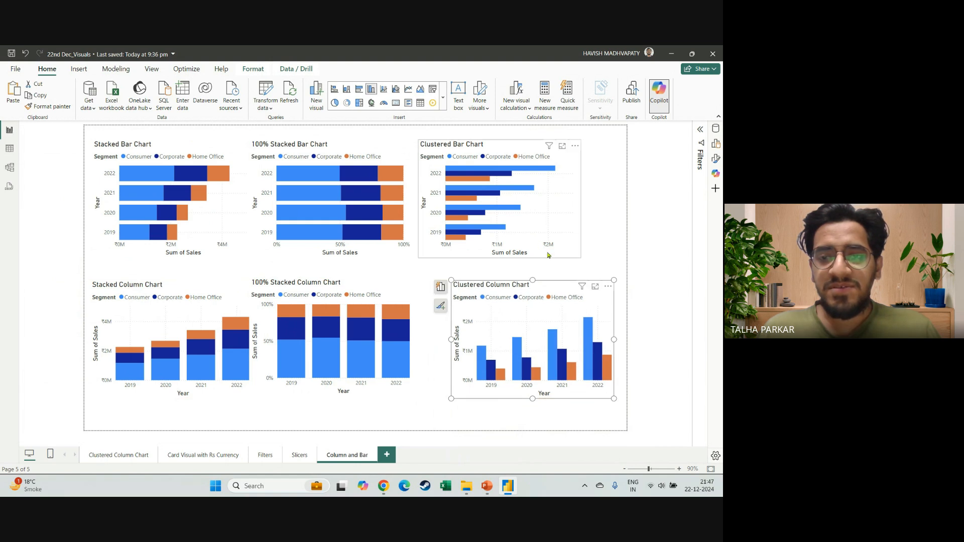
pyautogui.moveTo(561, 254); pyautogui.dragTo(579, 253)
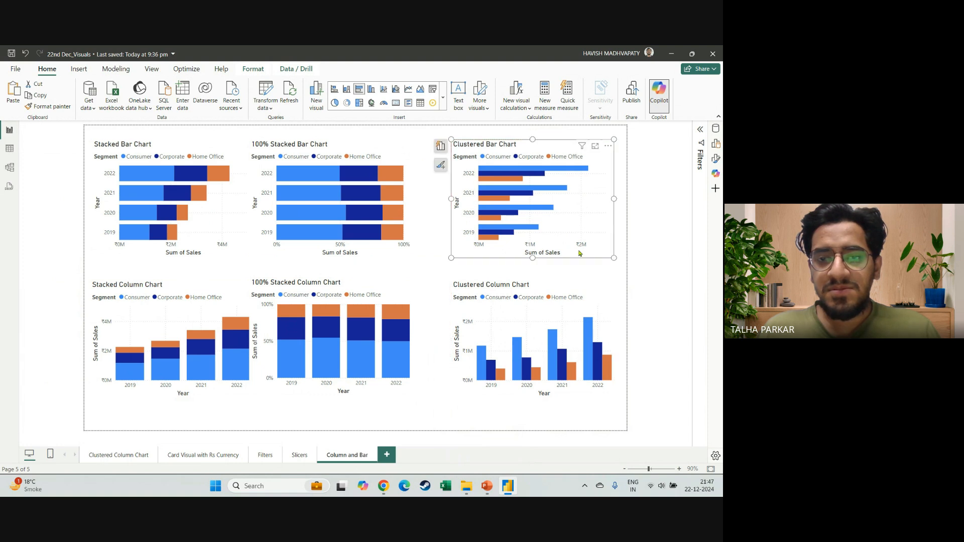
pyautogui.click(399, 257)
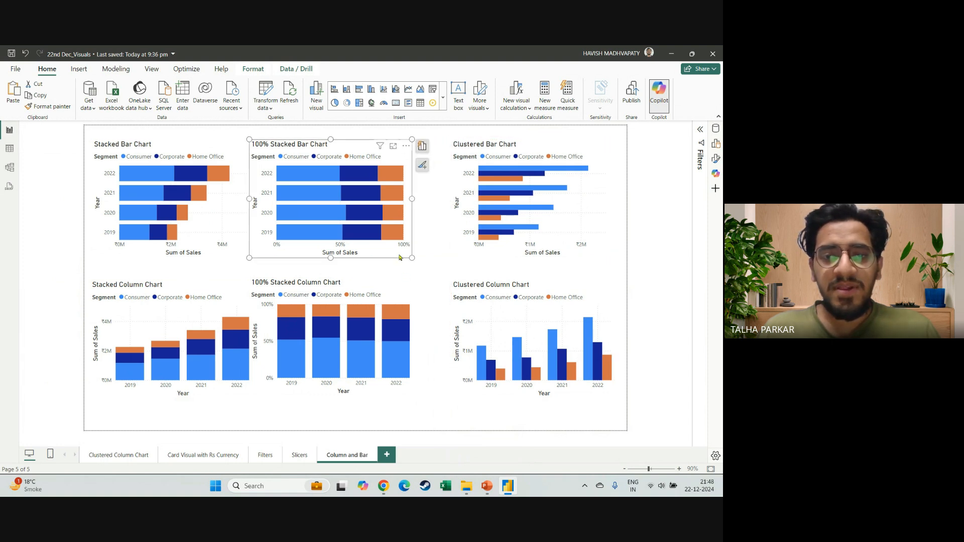
pyautogui.moveTo(400, 257); pyautogui.dragTo(416, 257)
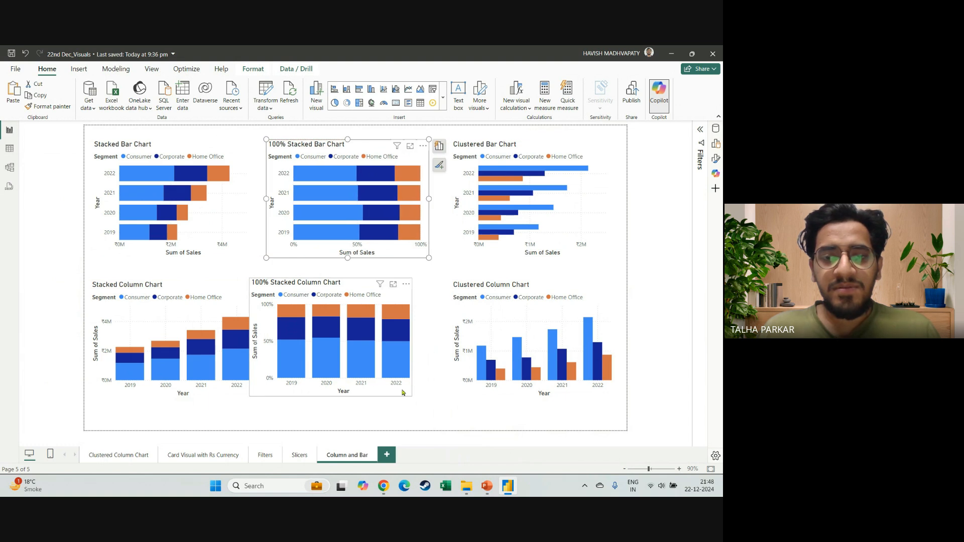
pyautogui.moveTo(405, 392); pyautogui.dragTo(421, 392)
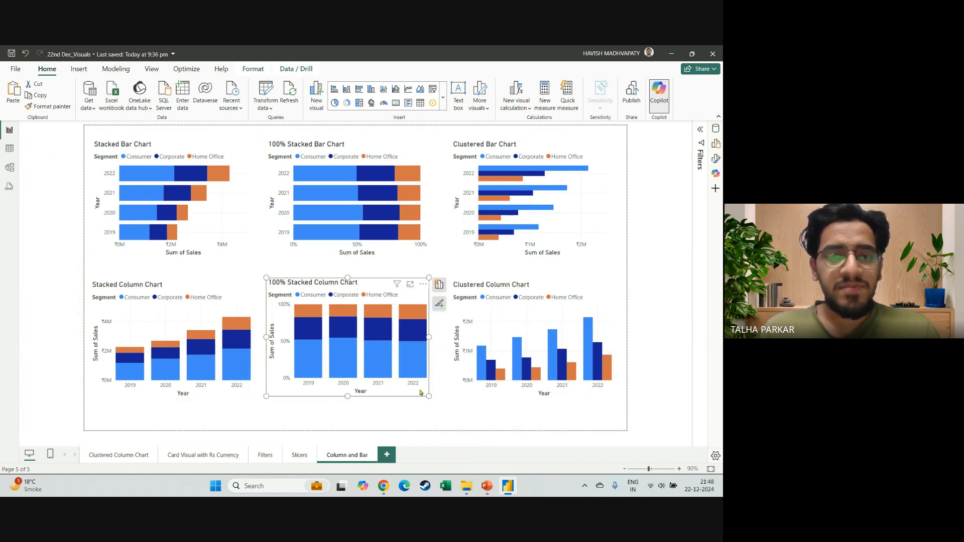
# Nudge the stacked column chart slightly right so it lines up with the stacked bar chart above it.
pyautogui.moveTo(207, 398); pyautogui.dragTo(209, 396)
pyautogui.click(335, 419)
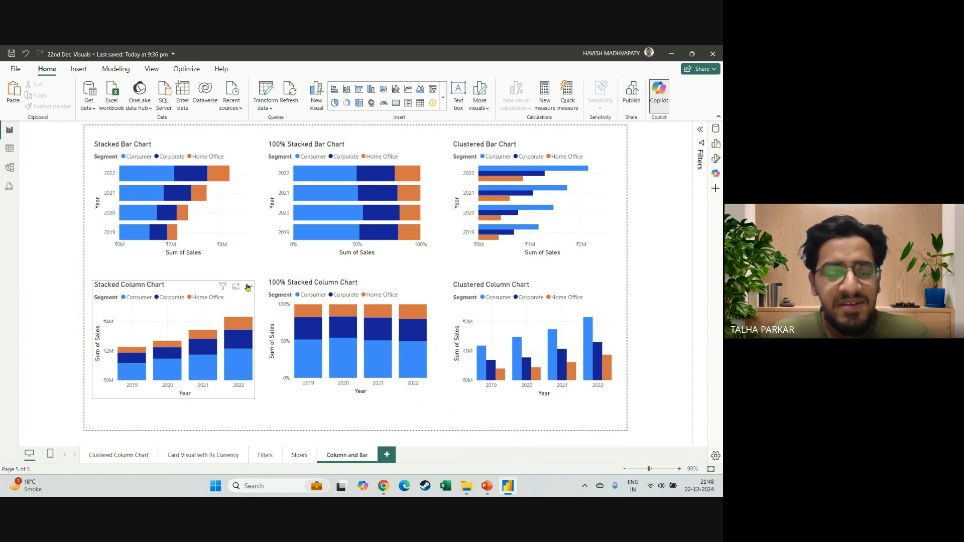
# Collapse the ribbon and fit the whole report page to the window.
pyautogui.moveTo(192, 189)
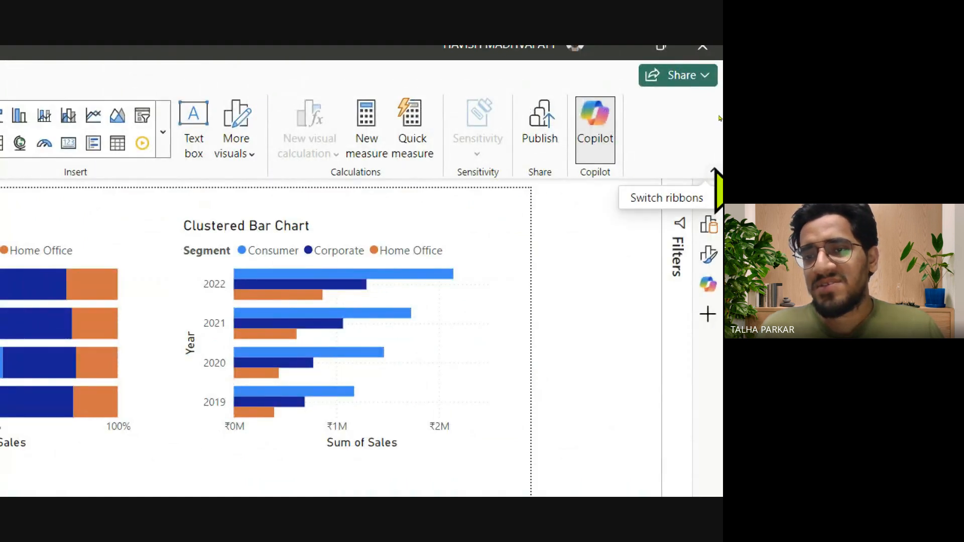
pyautogui.click(714, 171)
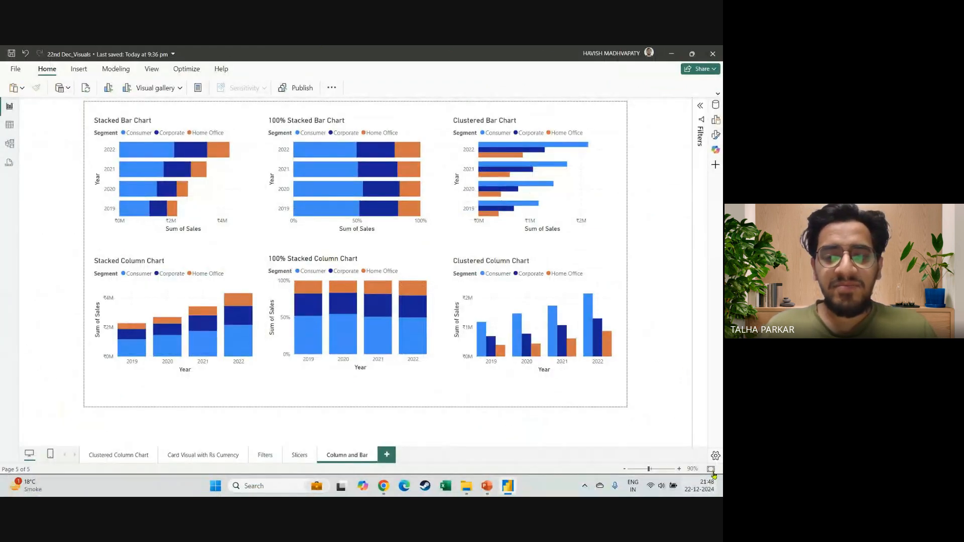
pyautogui.click(711, 470)
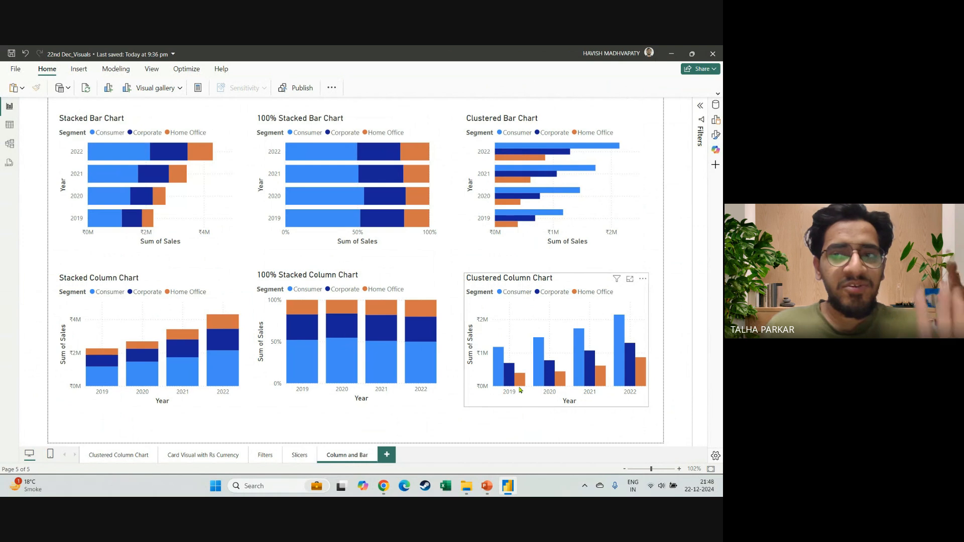
pyautogui.press('super+plus')
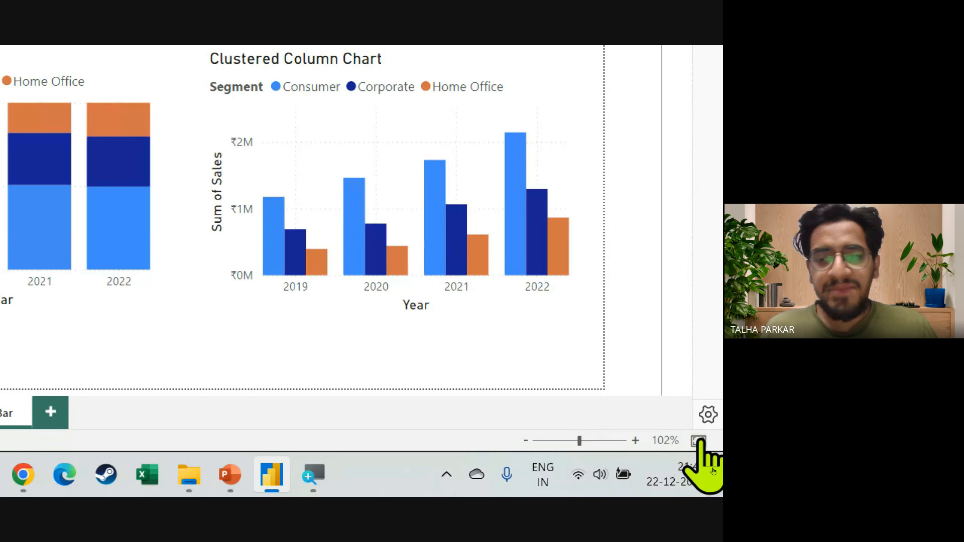
pyautogui.press('super+Escape')
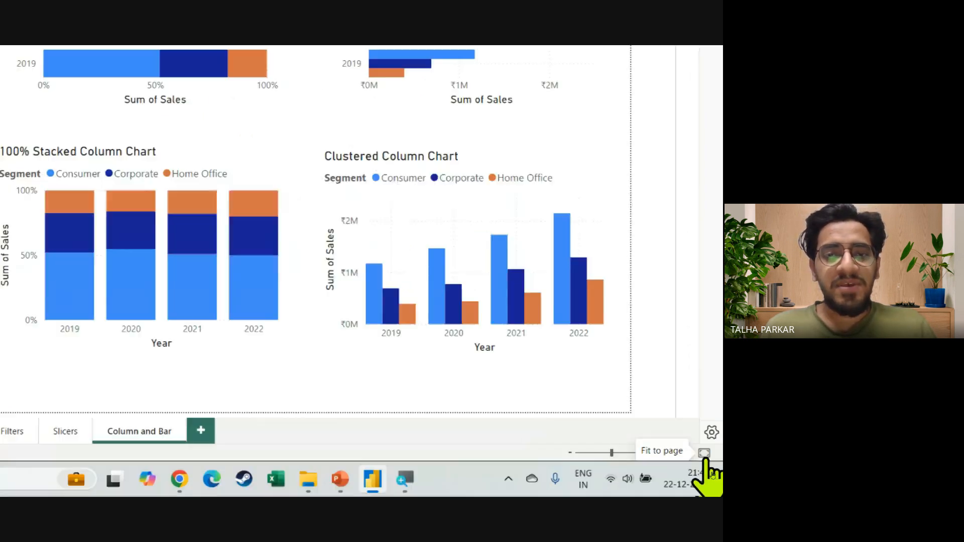
pyautogui.scroll(7, 419, 330)
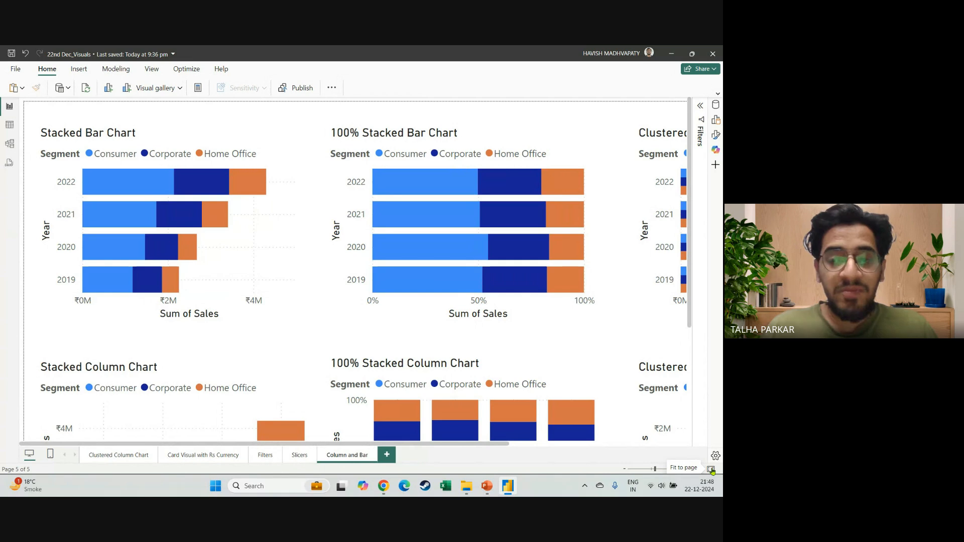
pyautogui.click(711, 469)
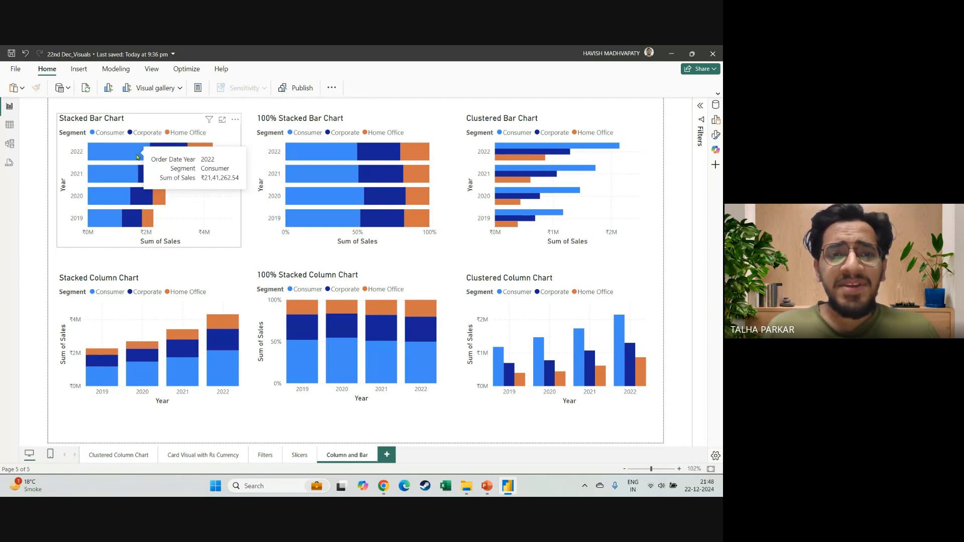
# Compare the yearly segment sales in the stacked bar chart with the segment shares in the 100% stacked bar chart.
pyautogui.moveTo(201, 156)
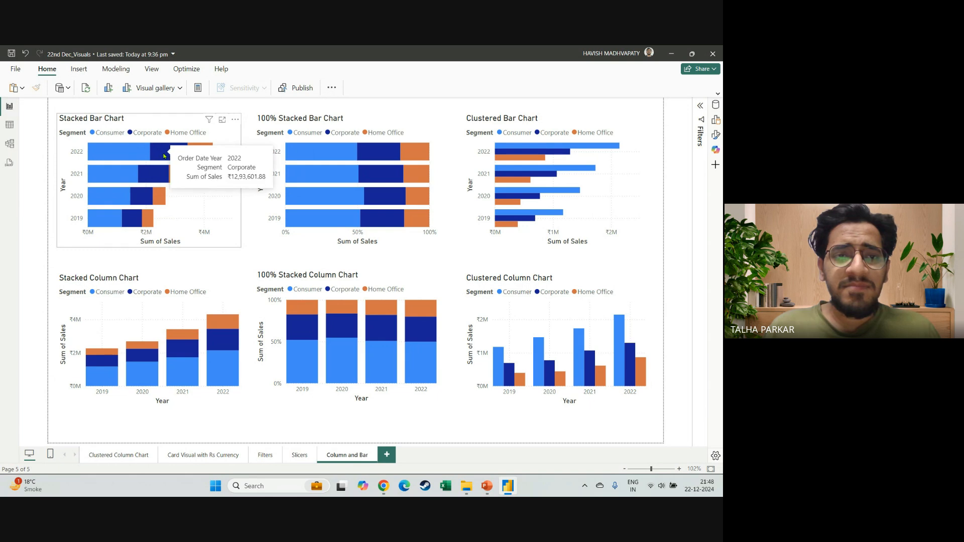
pyautogui.moveTo(153, 152)
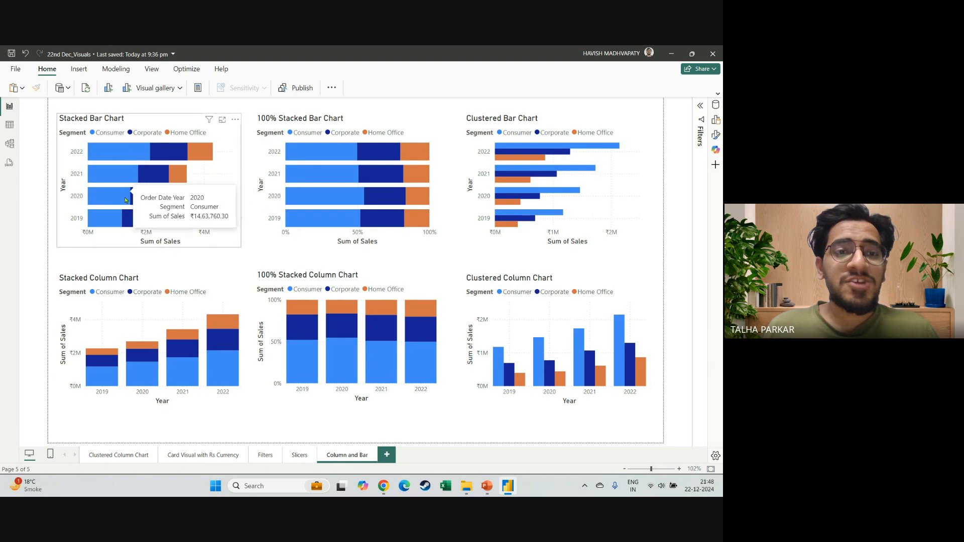
pyautogui.moveTo(165, 189)
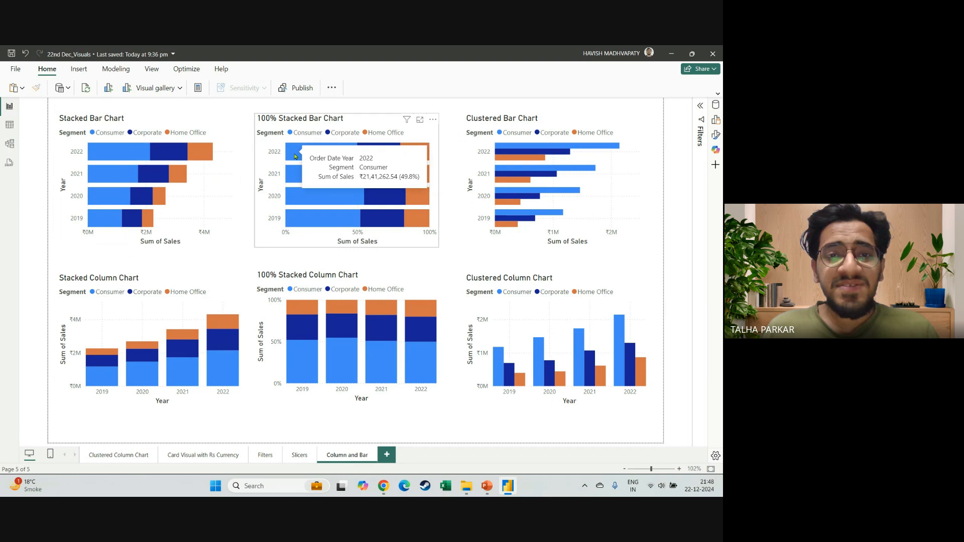
pyautogui.moveTo(374, 153)
pyautogui.moveTo(403, 152)
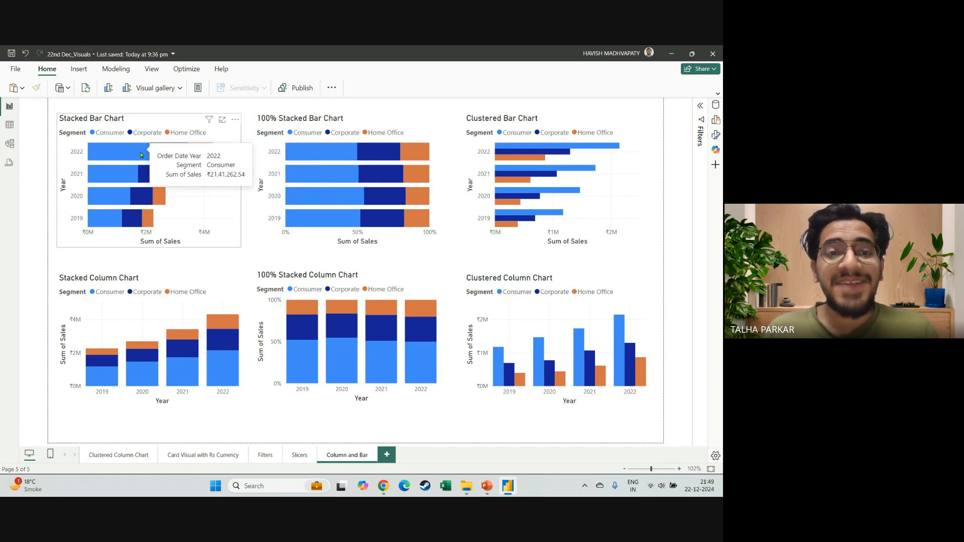
pyautogui.moveTo(298, 146)
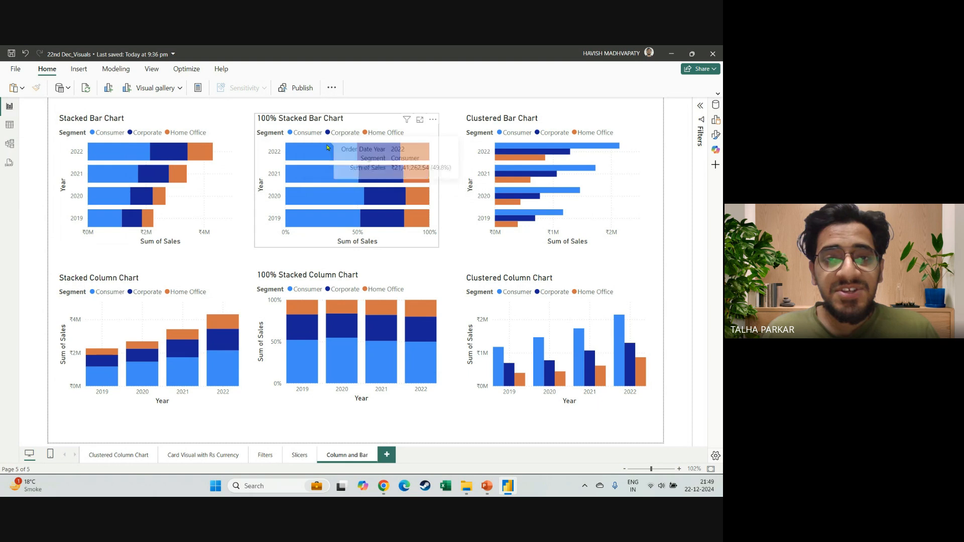
pyautogui.moveTo(436, 151)
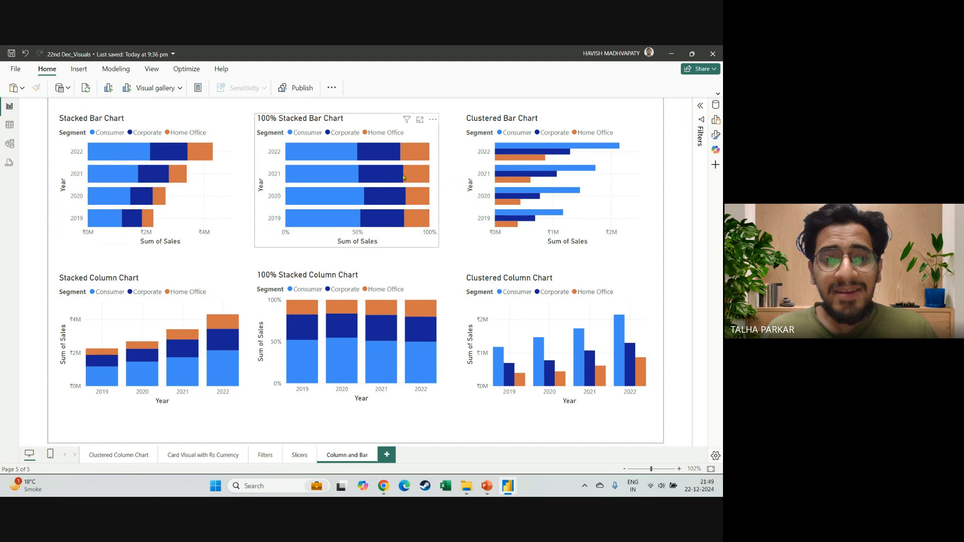
pyautogui.moveTo(374, 174)
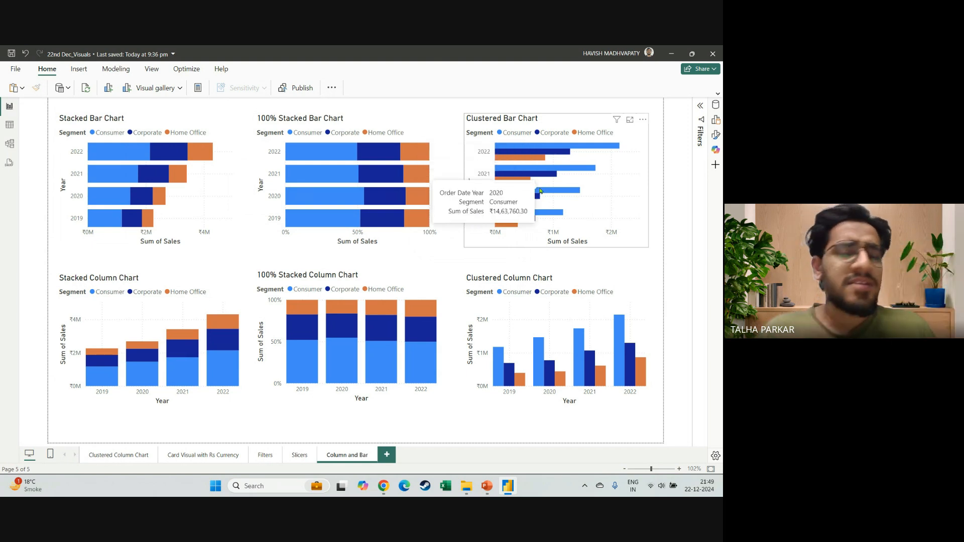
# Examine the stacked, 100% stacked and clustered column charts up close against their bar counterparts, ending with the full page in view.
pyautogui.click(120, 313)
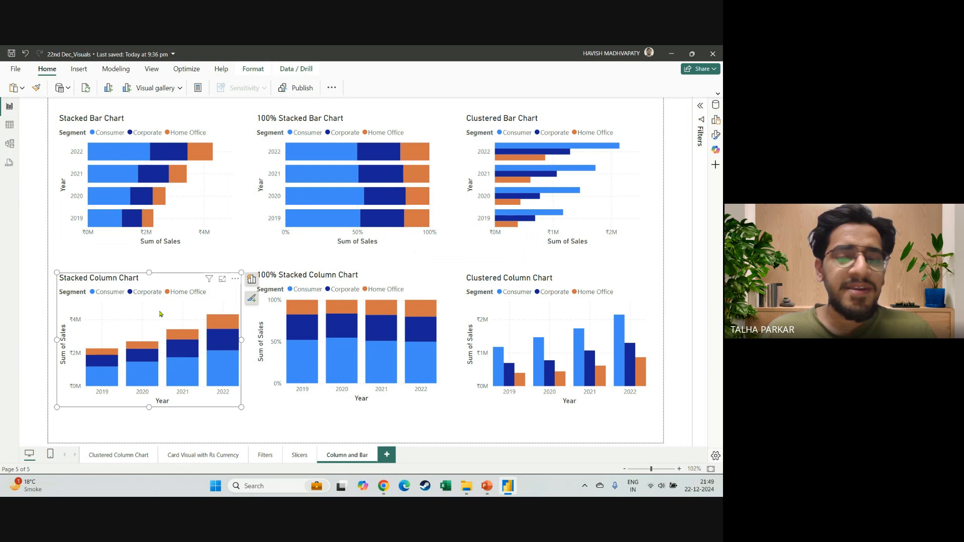
pyautogui.click(318, 287)
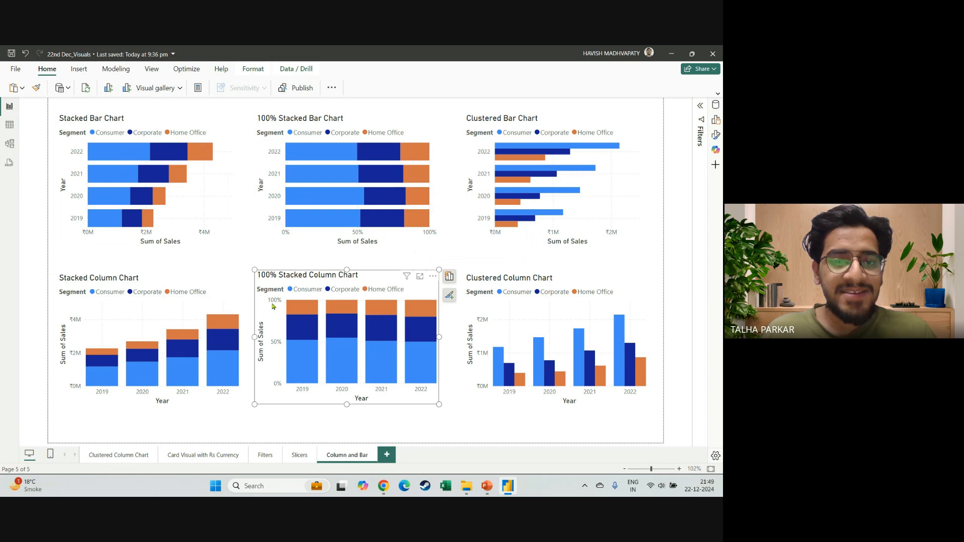
pyautogui.scroll(3, 273, 305)
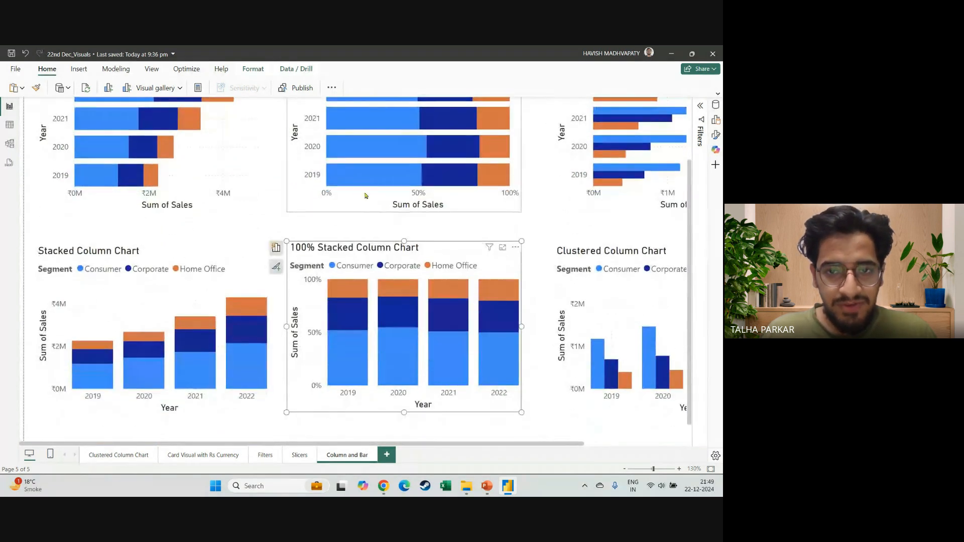
pyautogui.click(388, 183)
pyautogui.click(304, 315)
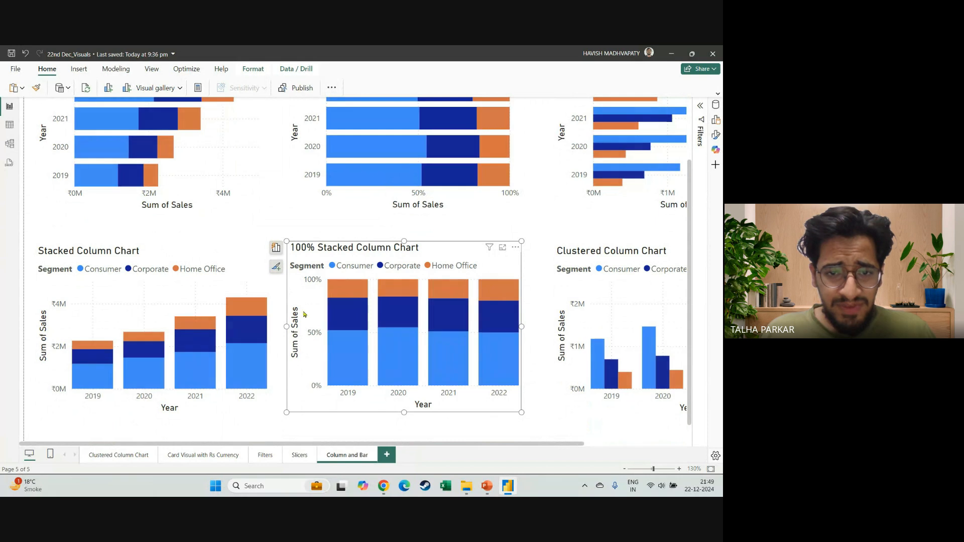
pyautogui.hscroll(3, 325, 321)
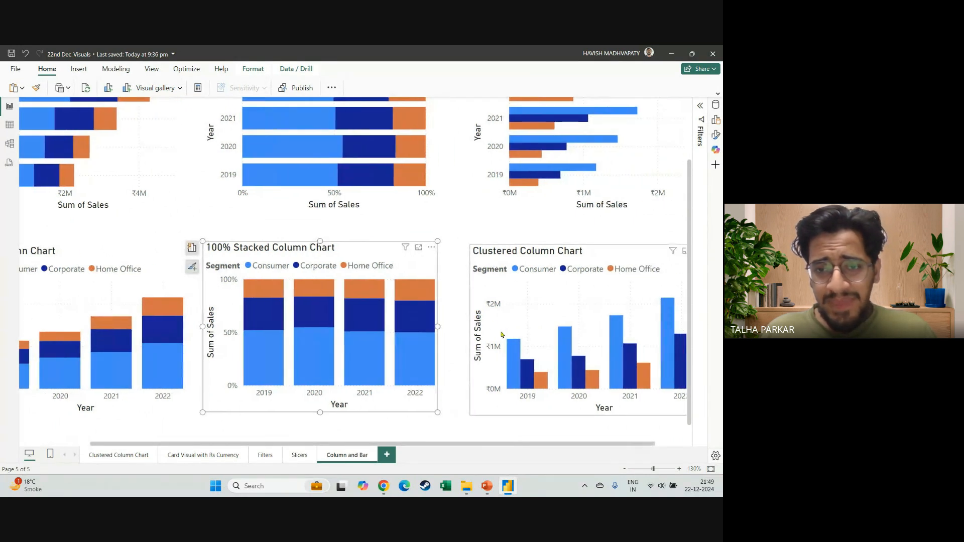
pyautogui.click(501, 334)
pyautogui.hscroll(1, 649, 357)
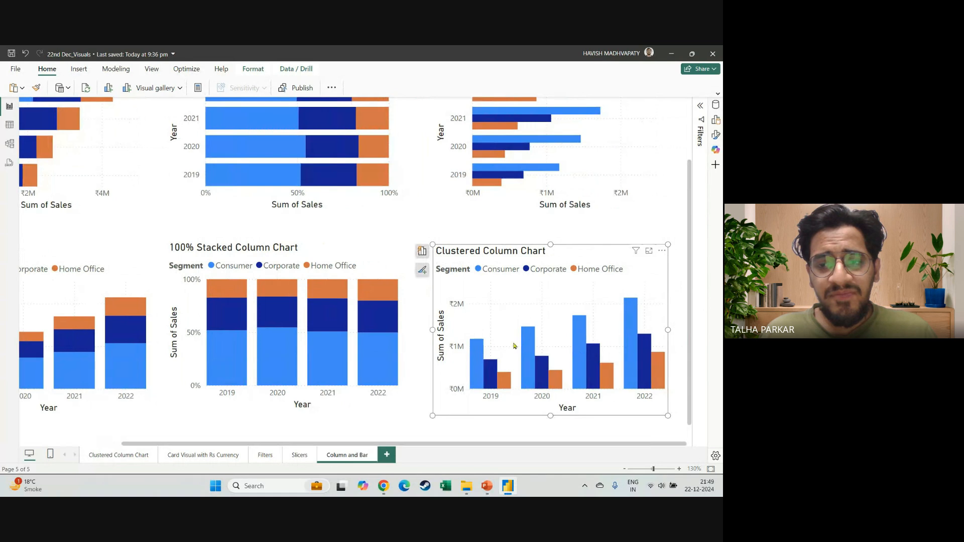
pyautogui.scroll(-4, 399, 308)
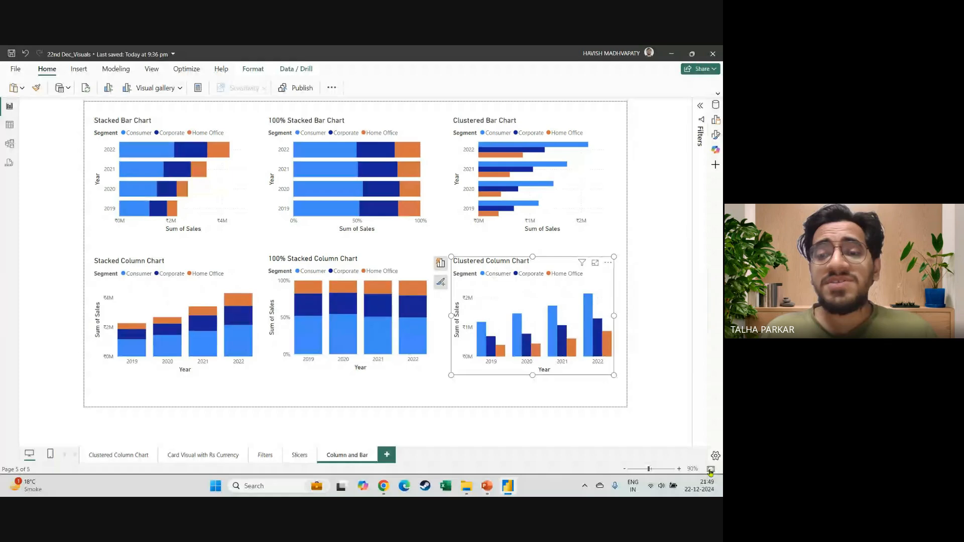
pyautogui.scroll(1, 416, 347)
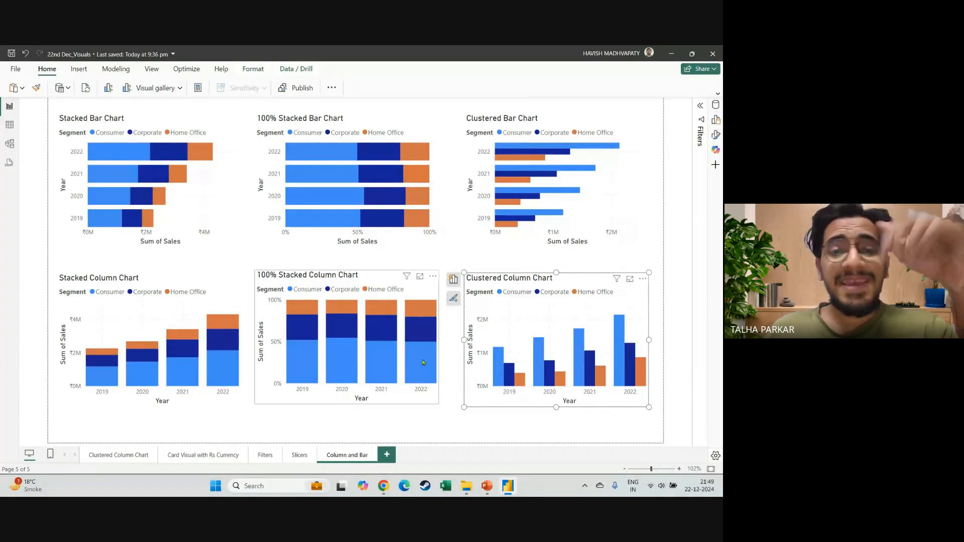
# Cross-highlight the 2022 Consumer segment across all charts from the 100% stacked column chart and inspect its sales share.
pyautogui.moveTo(423, 357)
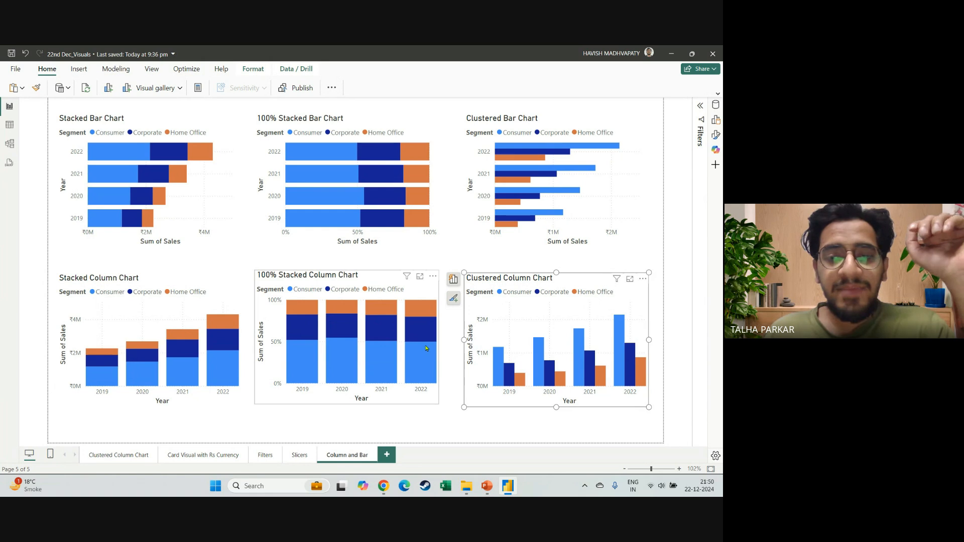
pyautogui.click(426, 348)
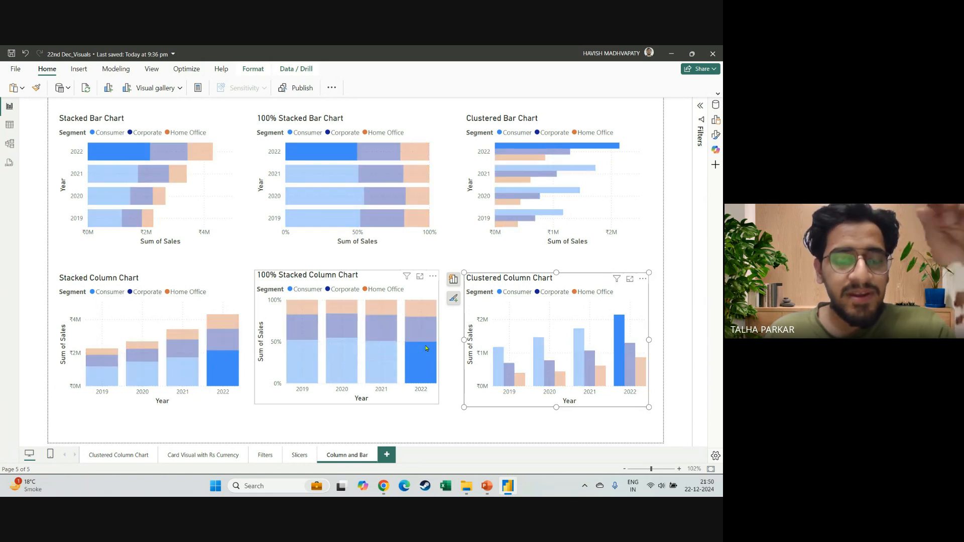
pyautogui.moveTo(427, 367)
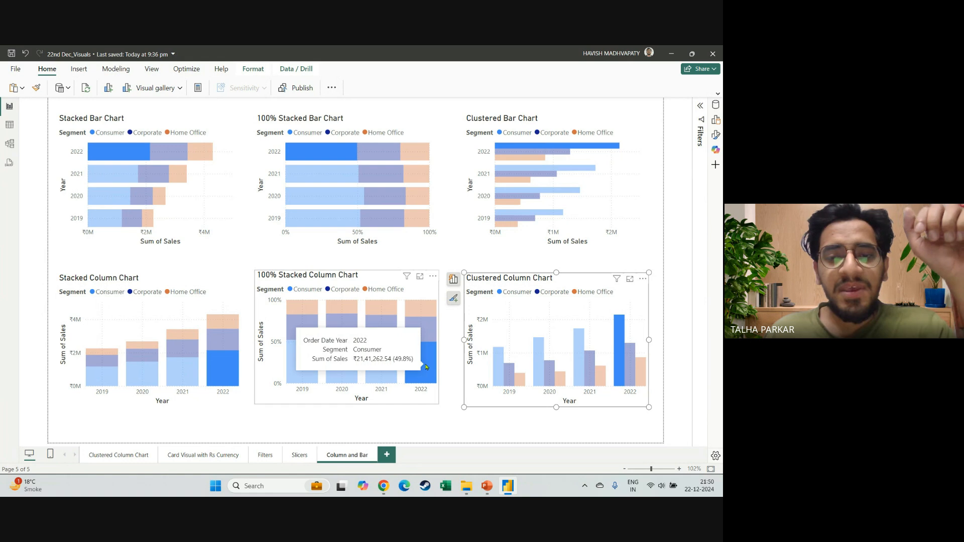
pyautogui.click(420, 359)
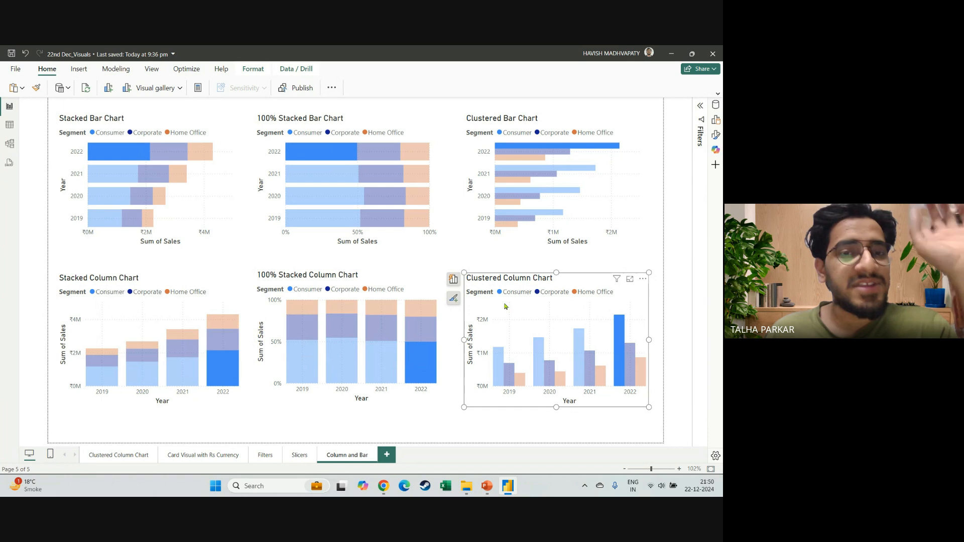
pyautogui.moveTo(428, 370)
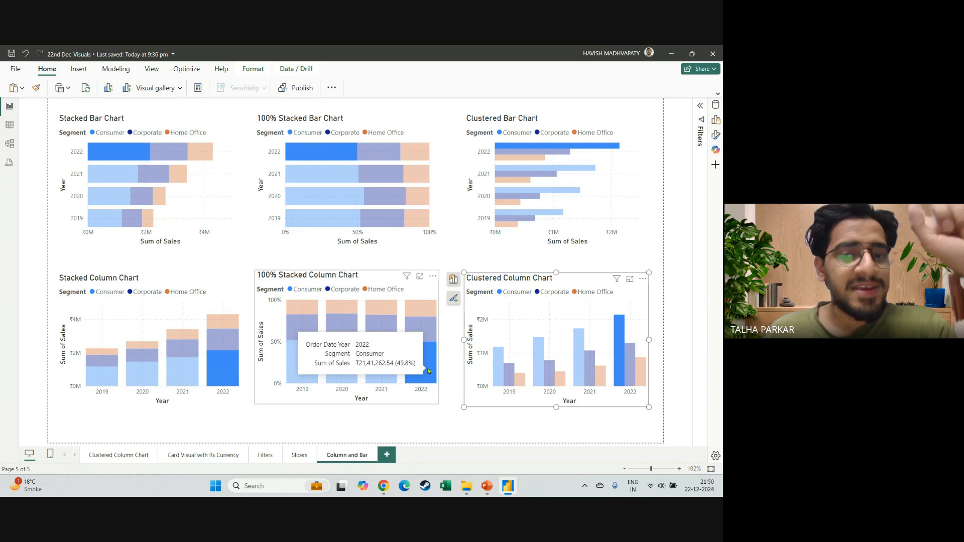
pyautogui.click(428, 371)
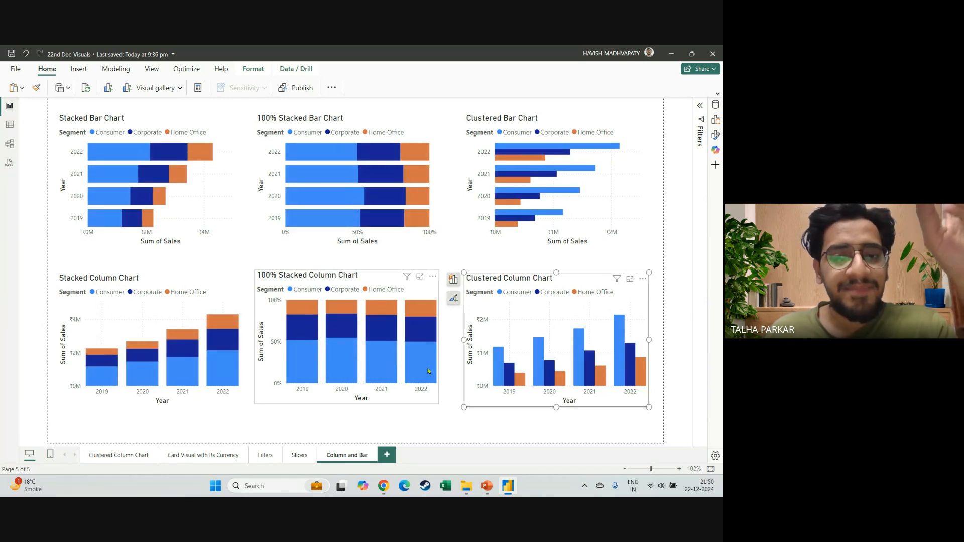
pyautogui.click(429, 371)
# Cross-highlight the 2019 Home Office segment from the 100% stacked bar chart, clear the highlight and deselect the chart.
pyautogui.click(416, 212)
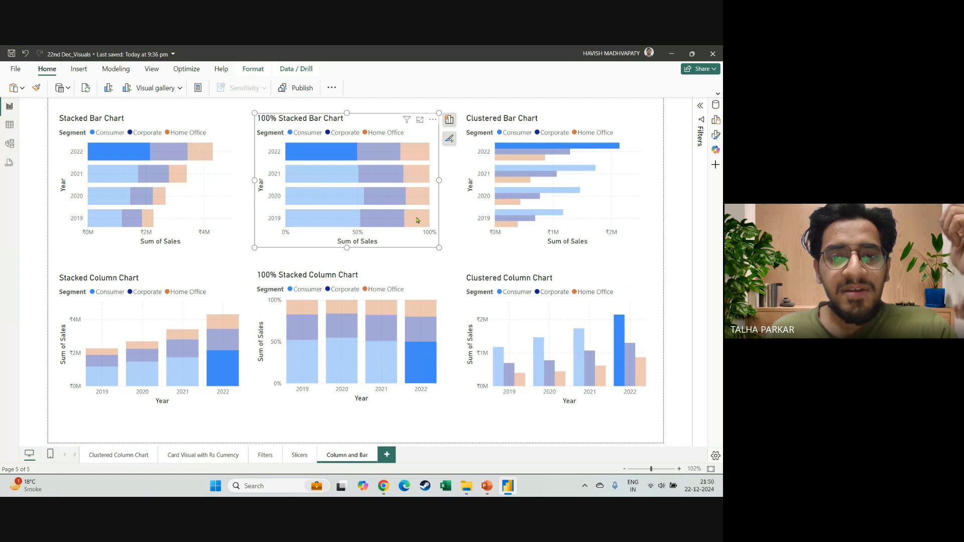
pyautogui.click(416, 220)
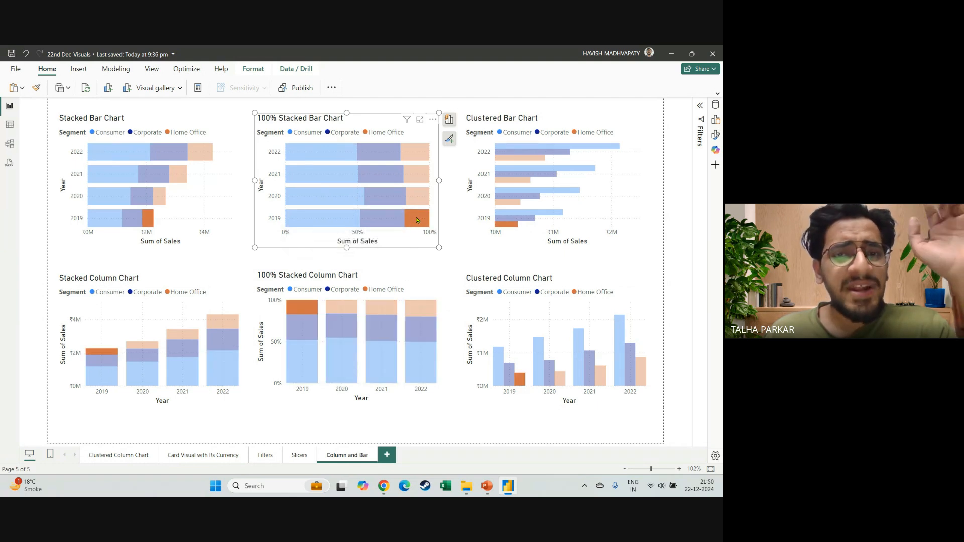
pyautogui.click(418, 220)
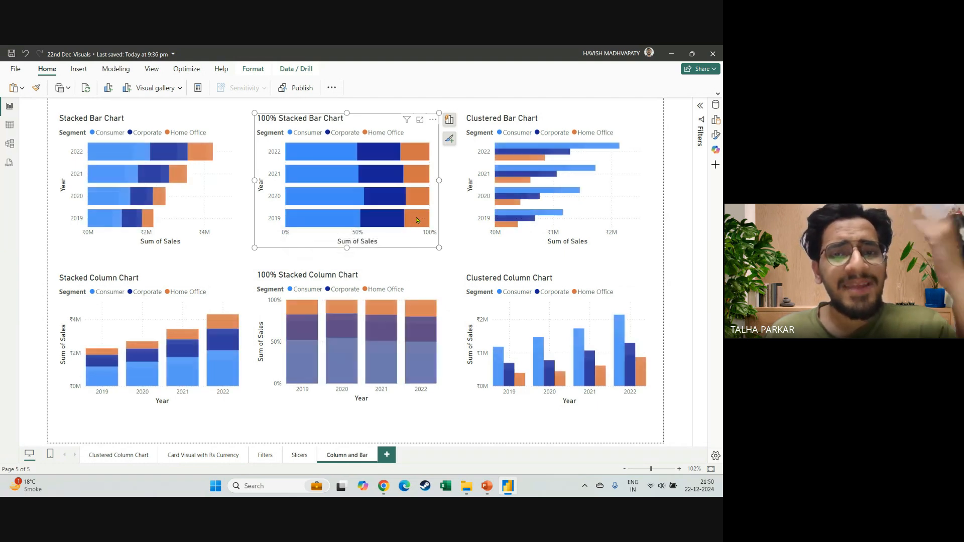
pyautogui.click(446, 295)
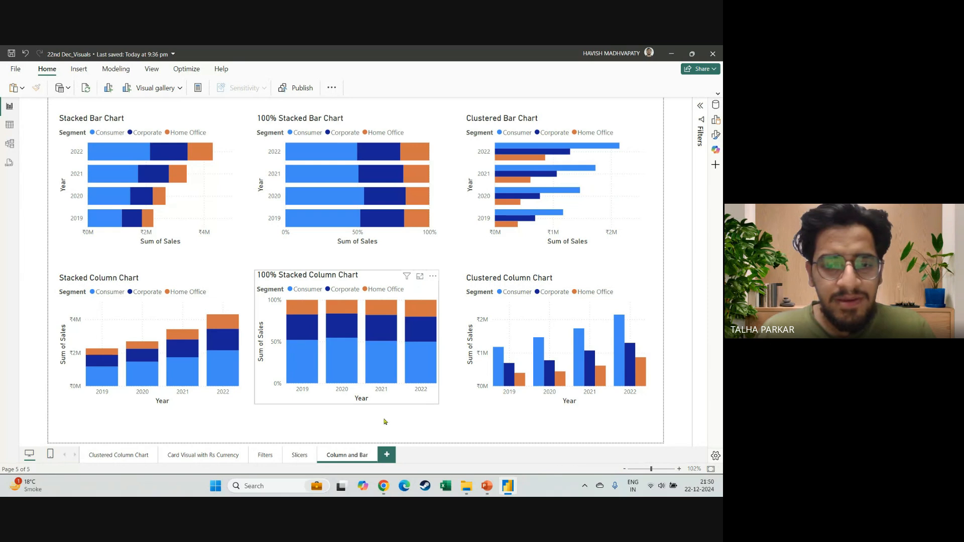
# Add a blank report page and show the list of available data fields.
pyautogui.click(387, 455)
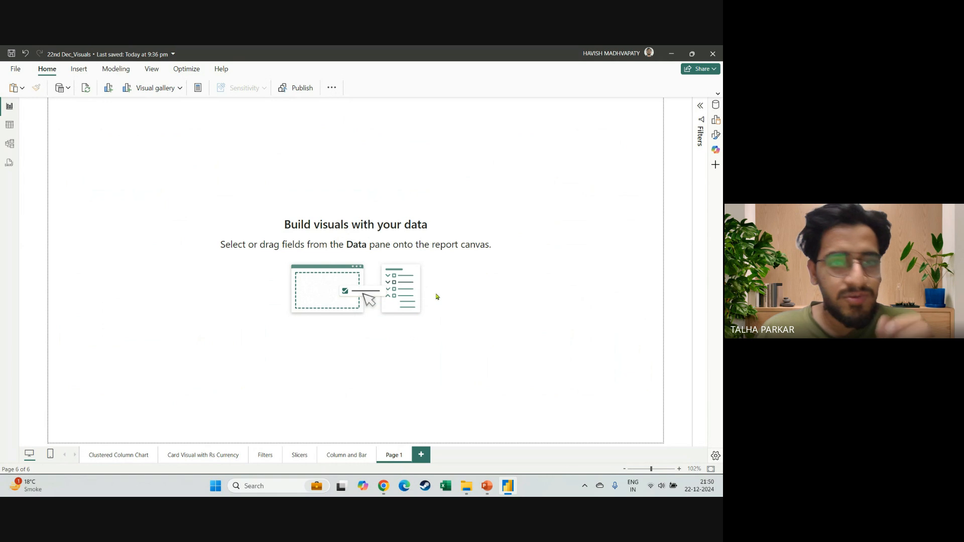
pyautogui.click(715, 104)
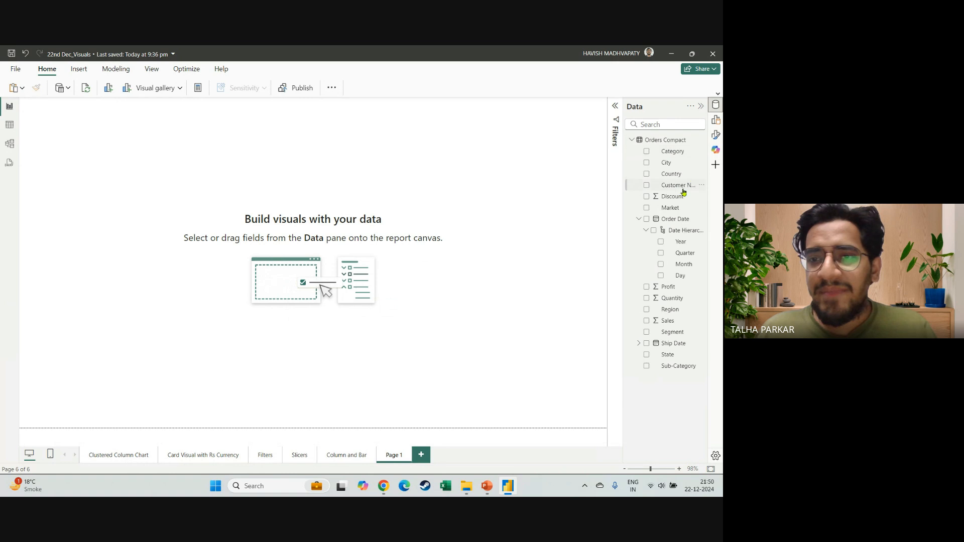
# Create a clustered bar chart of Sales by Market on the blank page, enlarge it and move it toward the page's middle.
pyautogui.click(646, 208)
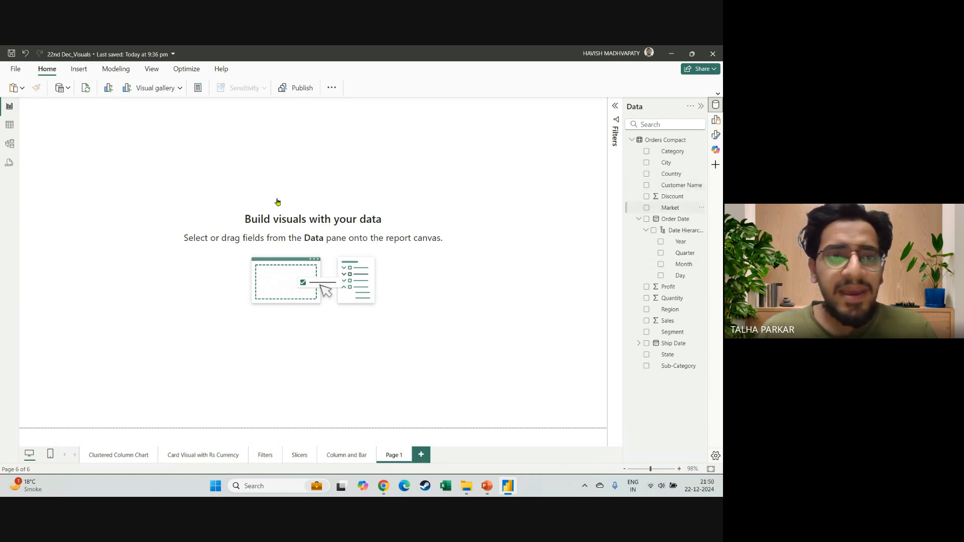
pyautogui.moveTo(89, 179); pyautogui.dragTo(224, 229)
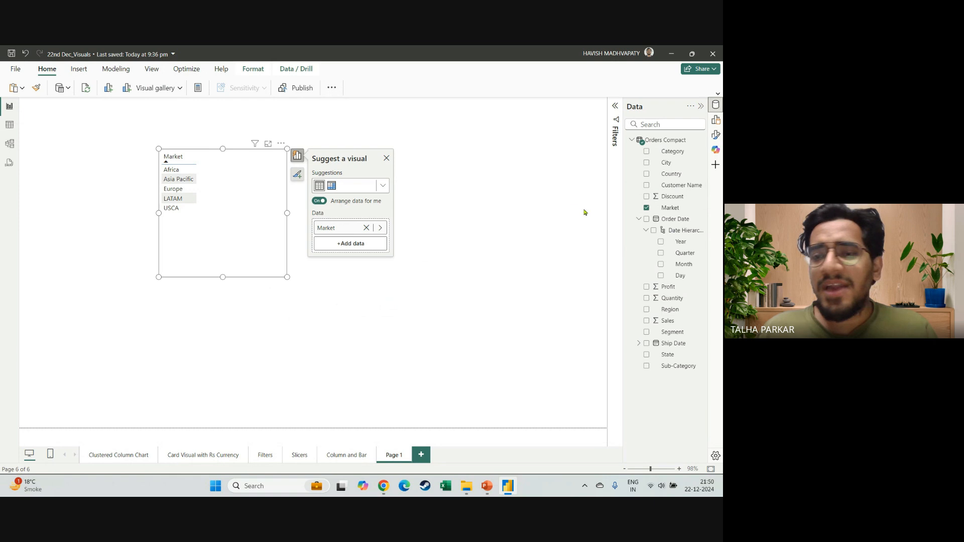
pyautogui.click(646, 322)
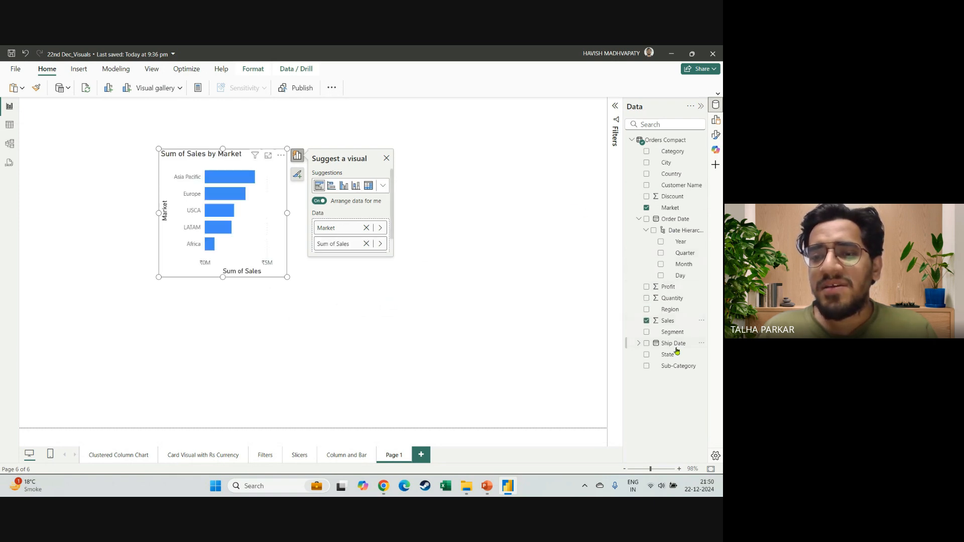
pyautogui.moveTo(286, 212); pyautogui.dragTo(354, 212)
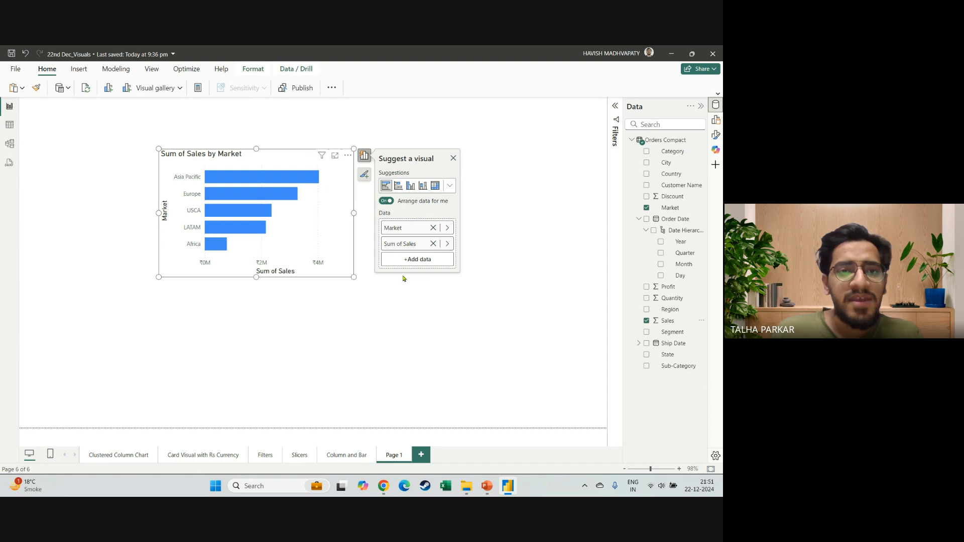
pyautogui.moveTo(353, 277); pyautogui.dragTo(376, 293)
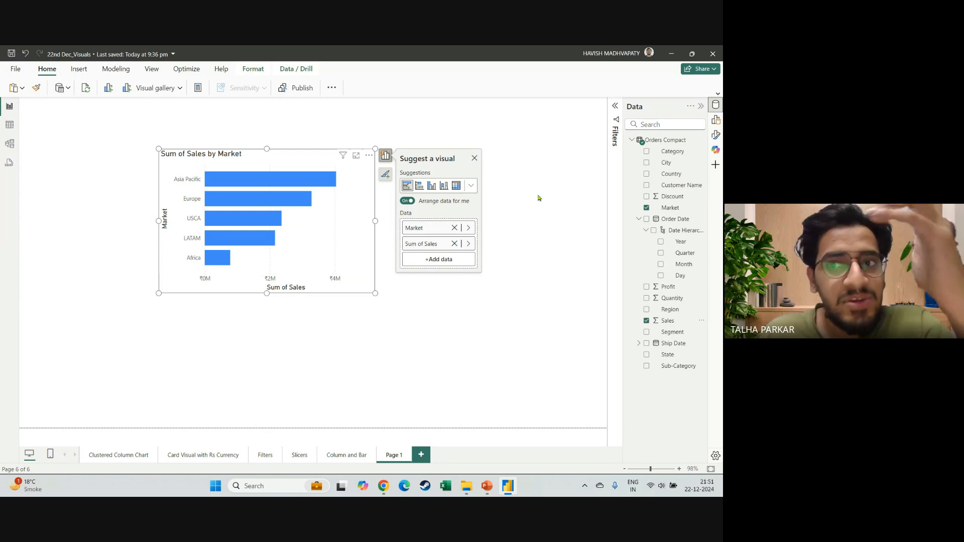
pyautogui.moveTo(358, 274); pyautogui.dragTo(407, 314)
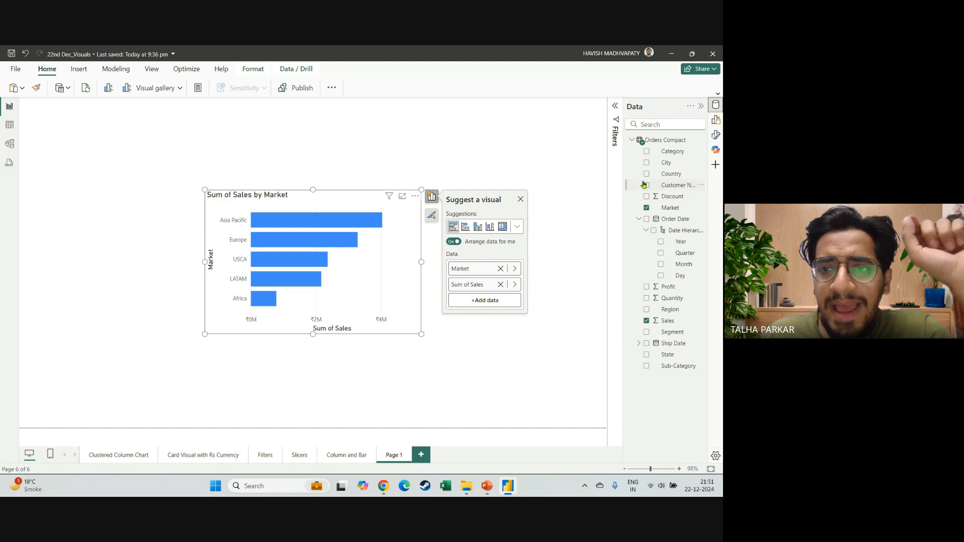
# Show the chart's field assignments and enlarge the sales-by-market chart to fill most of the page.
pyautogui.click(715, 120)
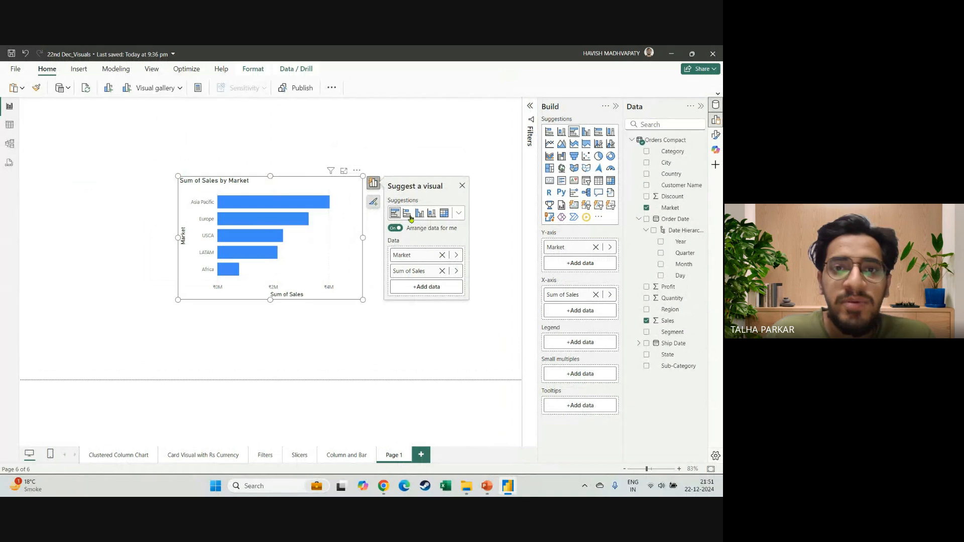
pyautogui.moveTo(362, 175); pyautogui.dragTo(426, 126)
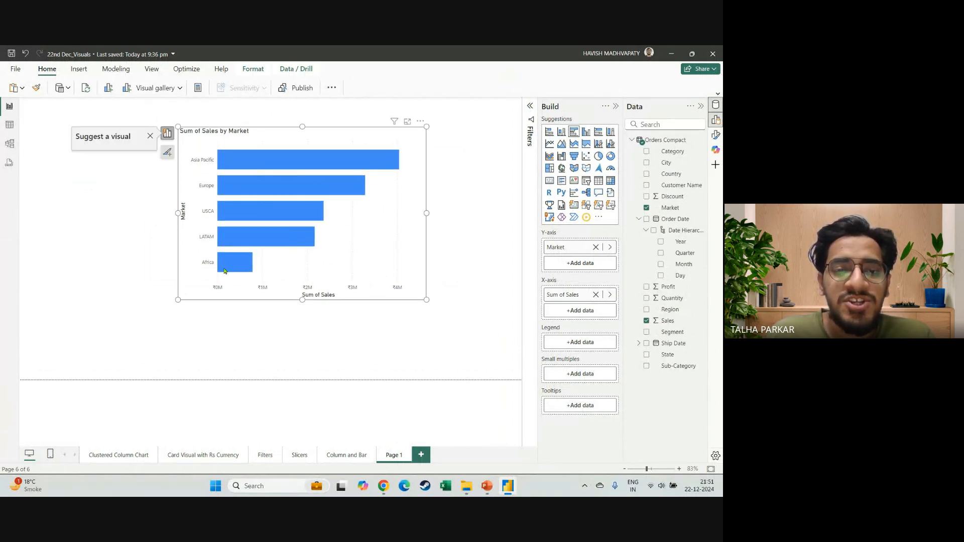
pyautogui.moveTo(178, 299); pyautogui.dragTo(110, 345)
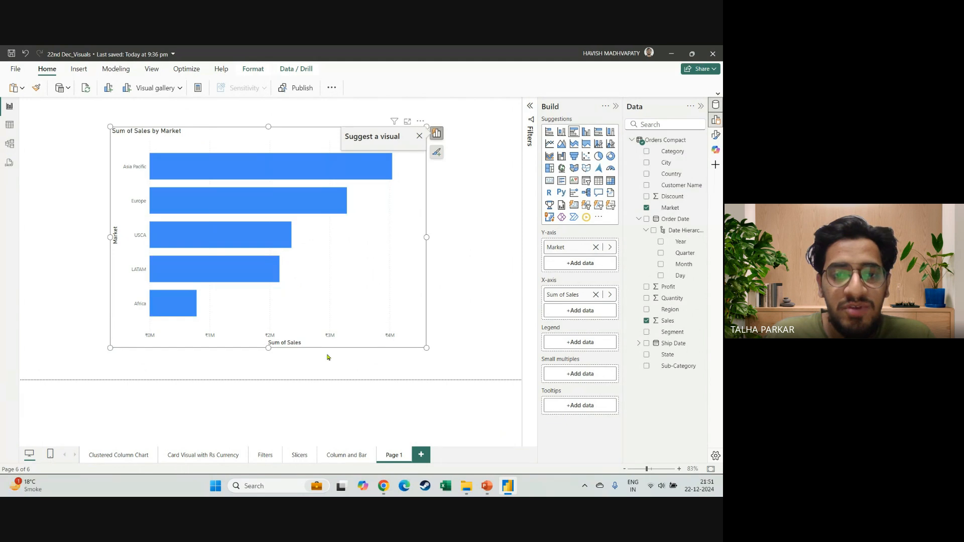
pyautogui.moveTo(327, 346)
pyautogui.mouseDown()
pyautogui.moveTo(345, 350)
pyautogui.moveTo(330, 350)
pyautogui.mouseUp()
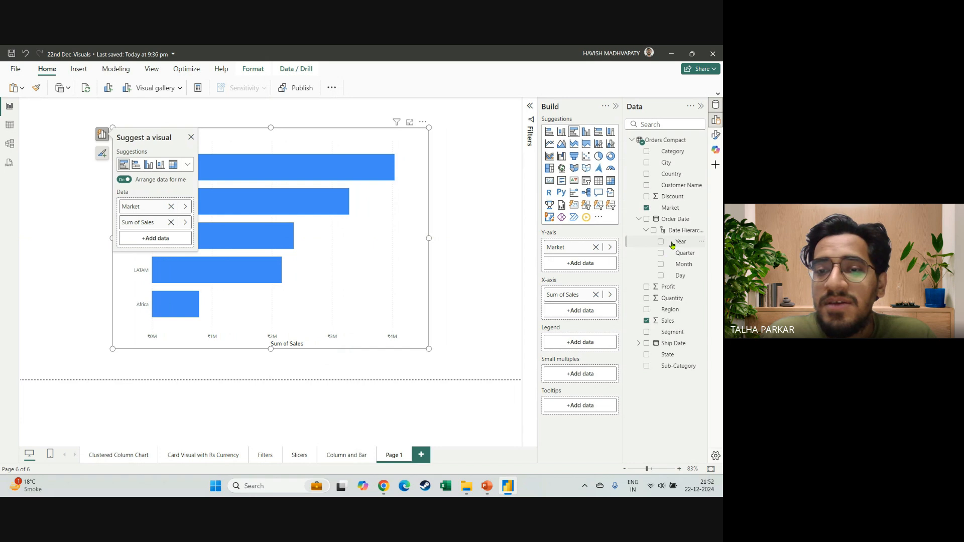
# Split the sales-by-market chart into small multiples by the order date's Year and reselect the chart.
pyautogui.moveTo(673, 242); pyautogui.dragTo(581, 376)
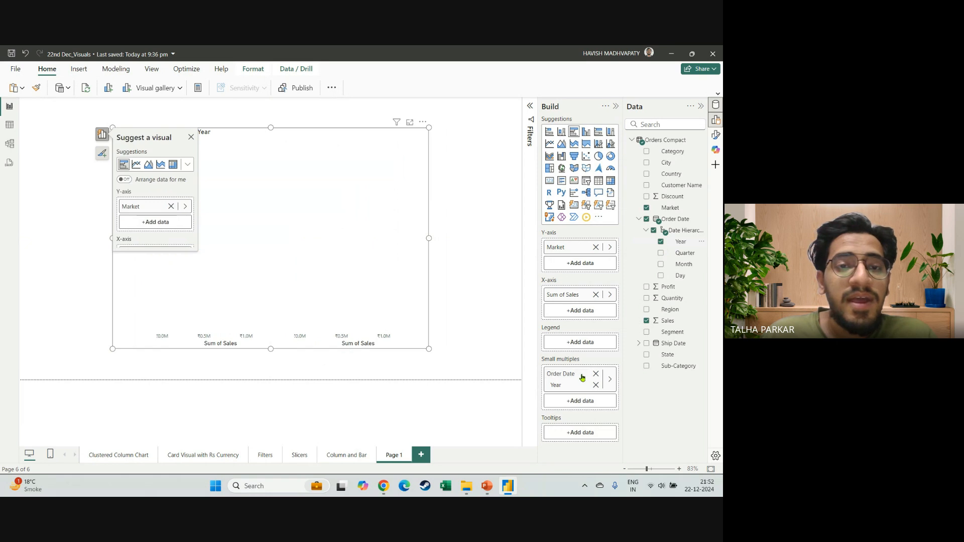
pyautogui.click(464, 333)
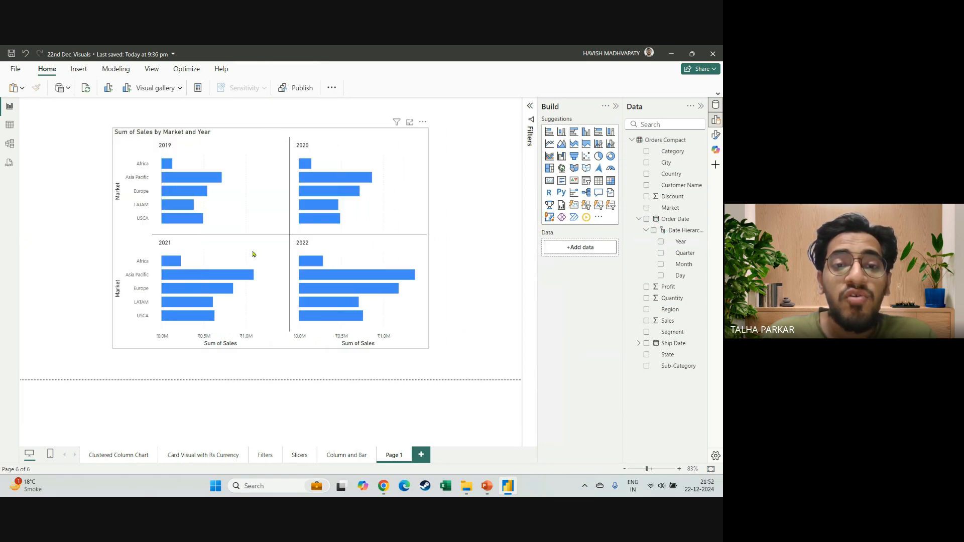
pyautogui.click(397, 338)
pyautogui.moveTo(409, 345)
pyautogui.mouseDown()
pyautogui.moveTo(338, 273)
pyautogui.moveTo(407, 348)
pyautogui.mouseUp()
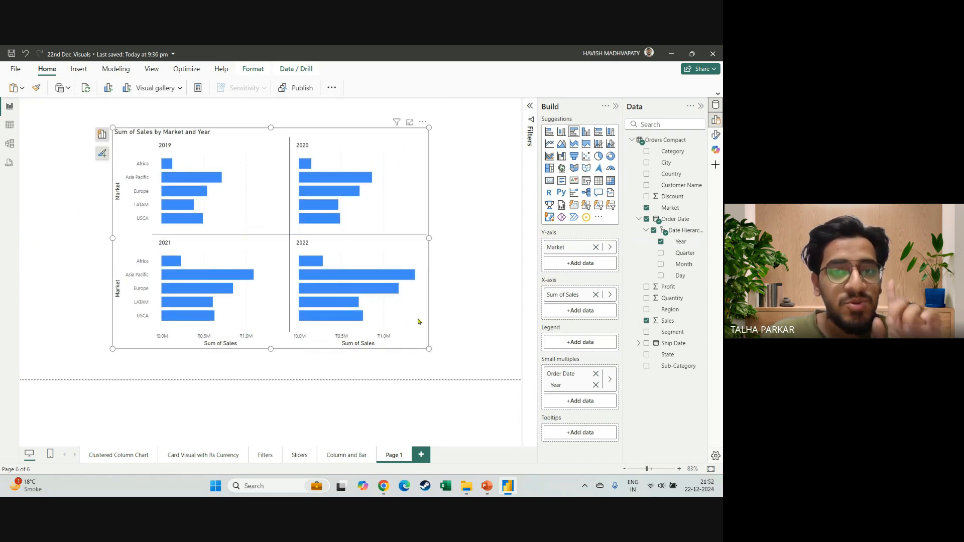
pyautogui.moveTo(397, 279)
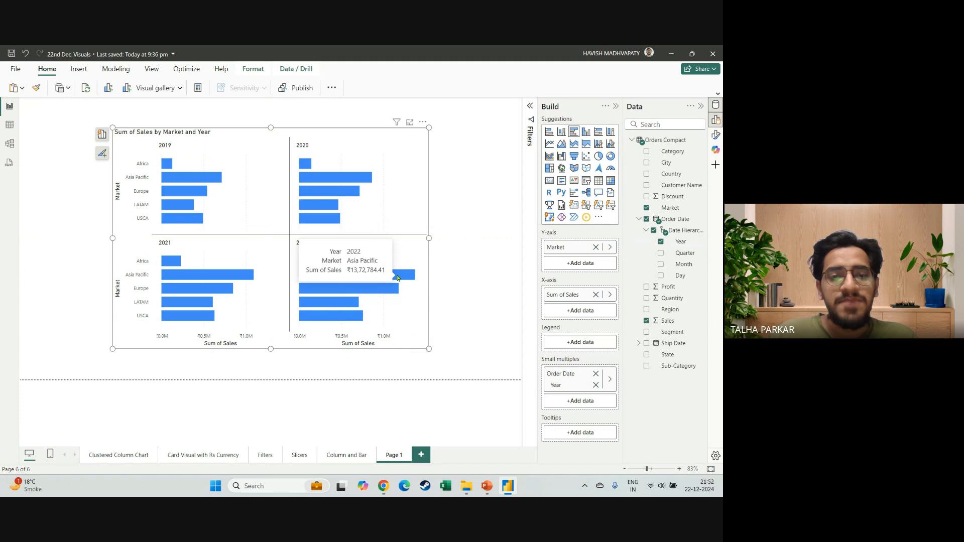
# Glance at the Column and Bar page, hide the field assignments, and rename Page 1 as Small Multiples.
pyautogui.click(345, 455)
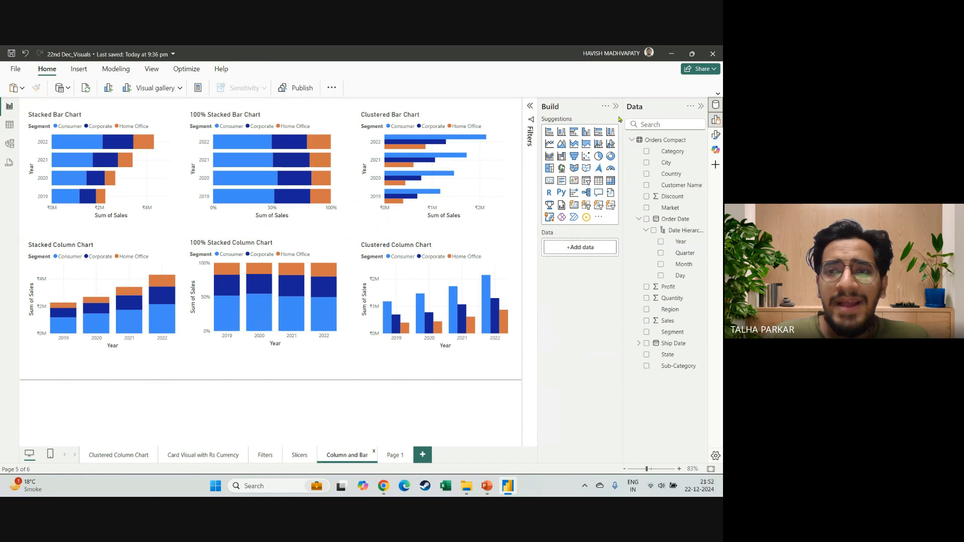
pyautogui.click(616, 108)
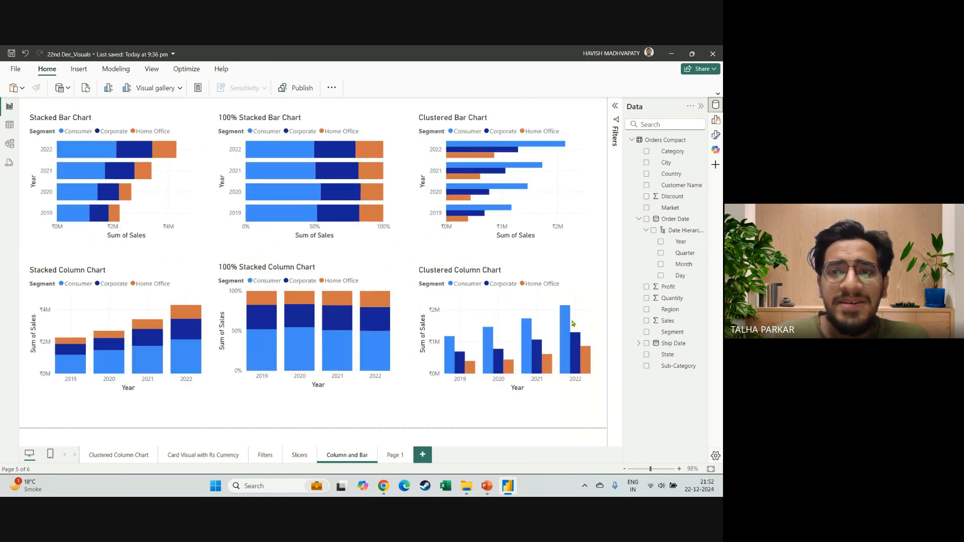
pyautogui.click(393, 454)
pyautogui.doubleClick(393, 455)
pyautogui.write('Sma')
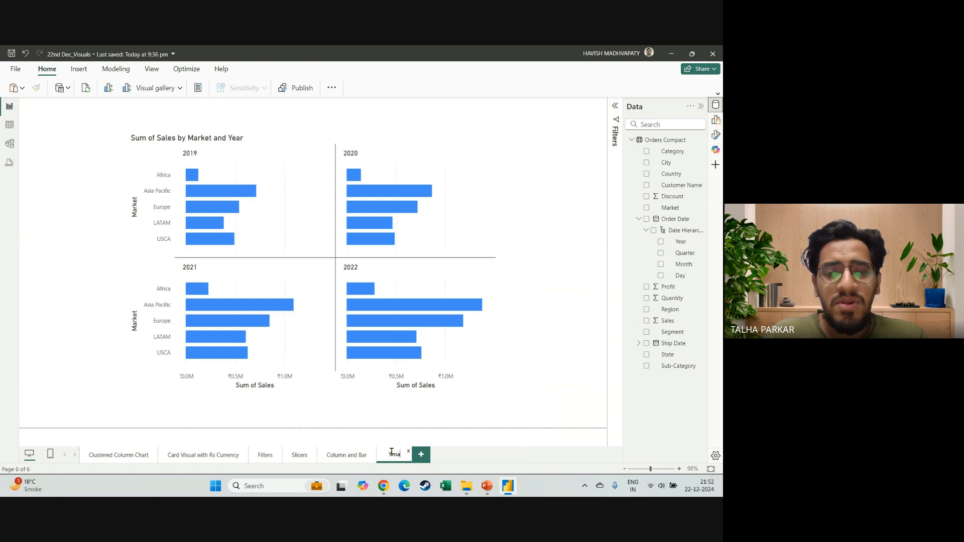
pyautogui.write('ll Multiples')
pyautogui.press('Return')
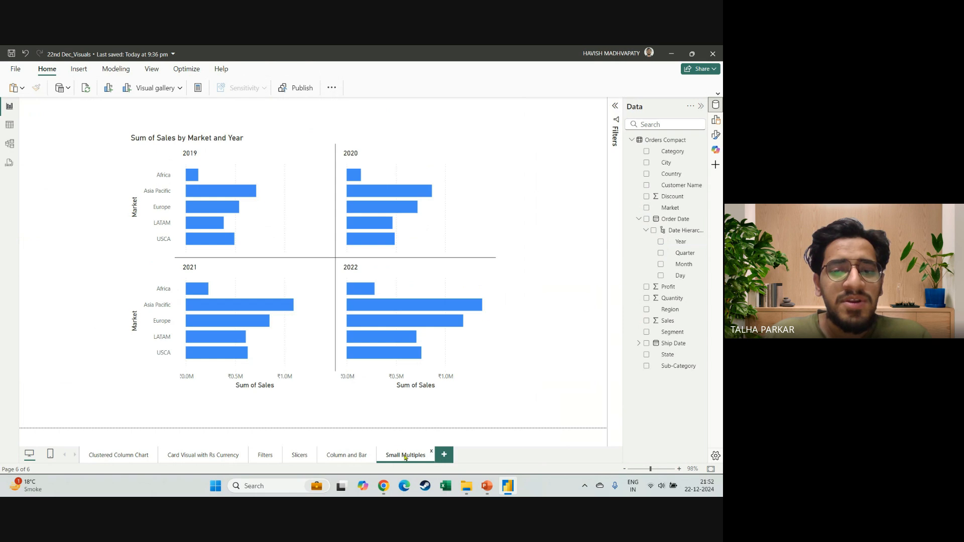
# Try swapping Sales for Region in the chart, with Region in the legend, and restore Sales on the X-axis.
pyautogui.click(444, 283)
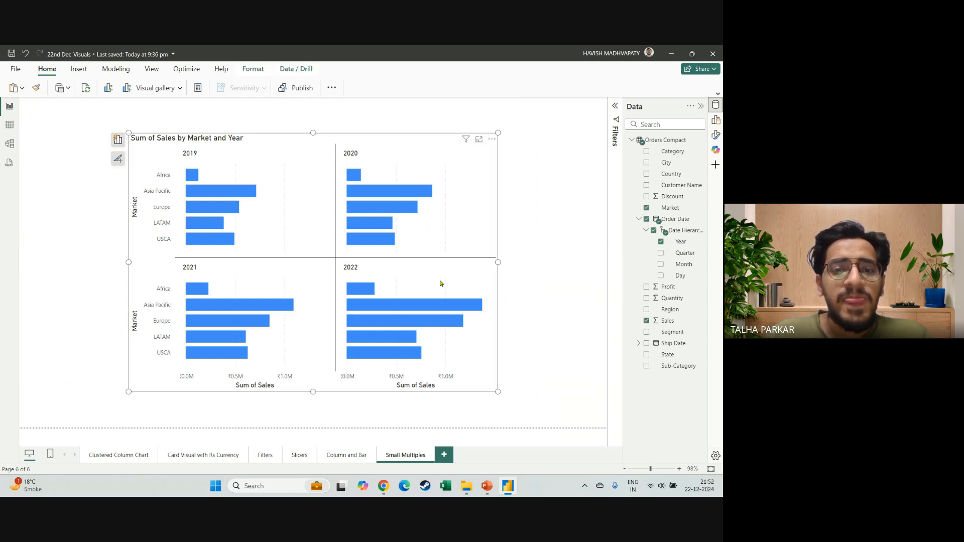
pyautogui.click(646, 322)
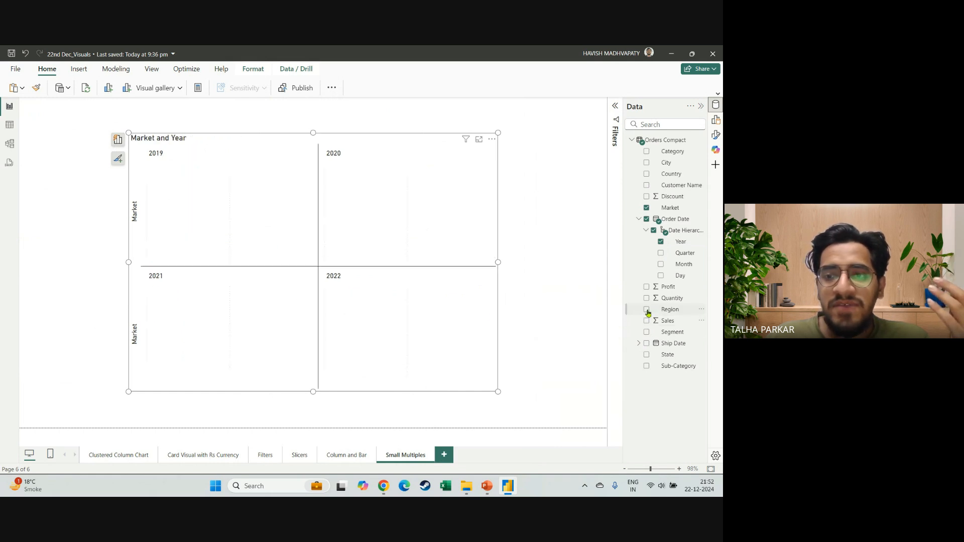
pyautogui.click(647, 311)
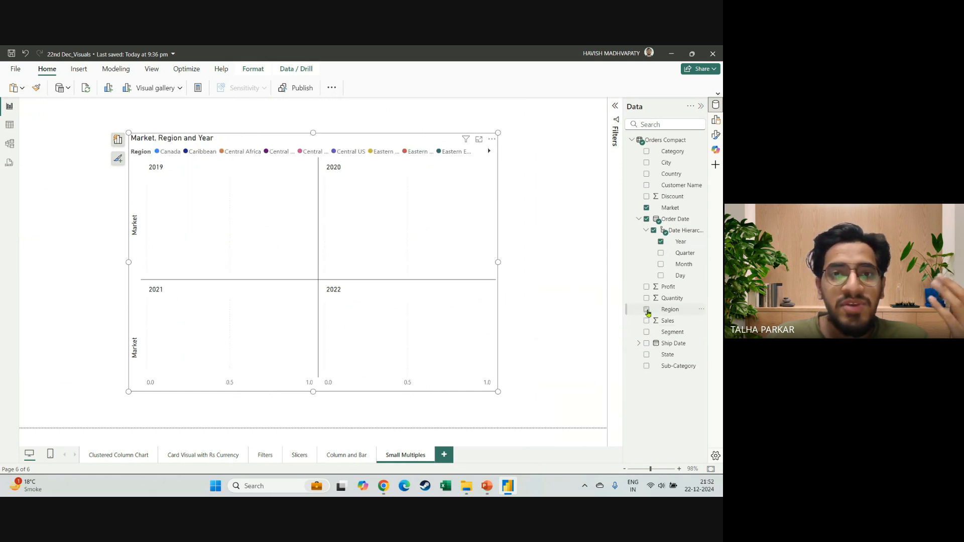
pyautogui.click(716, 134)
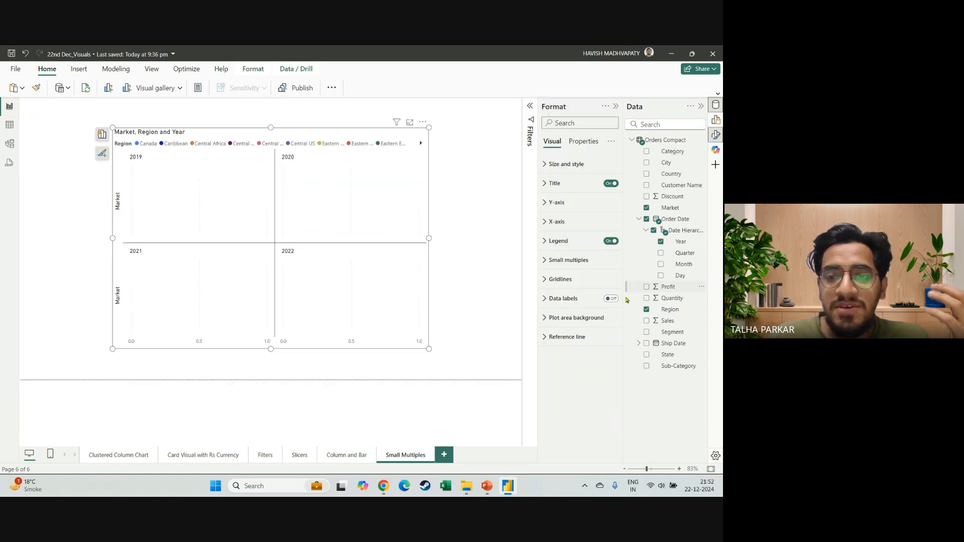
pyautogui.click(717, 136)
pyautogui.click(718, 137)
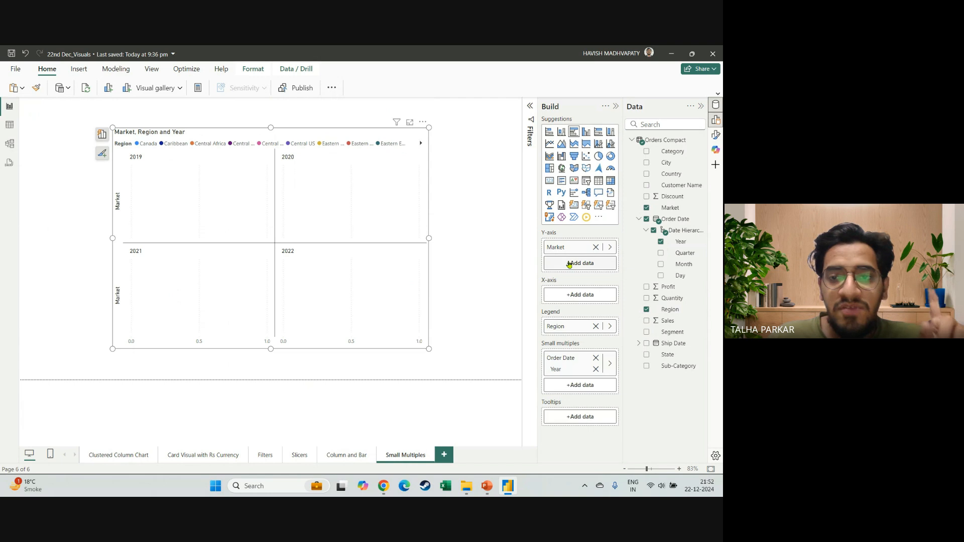
pyautogui.moveTo(561, 328); pyautogui.dragTo(475, 395)
pyautogui.click(647, 320)
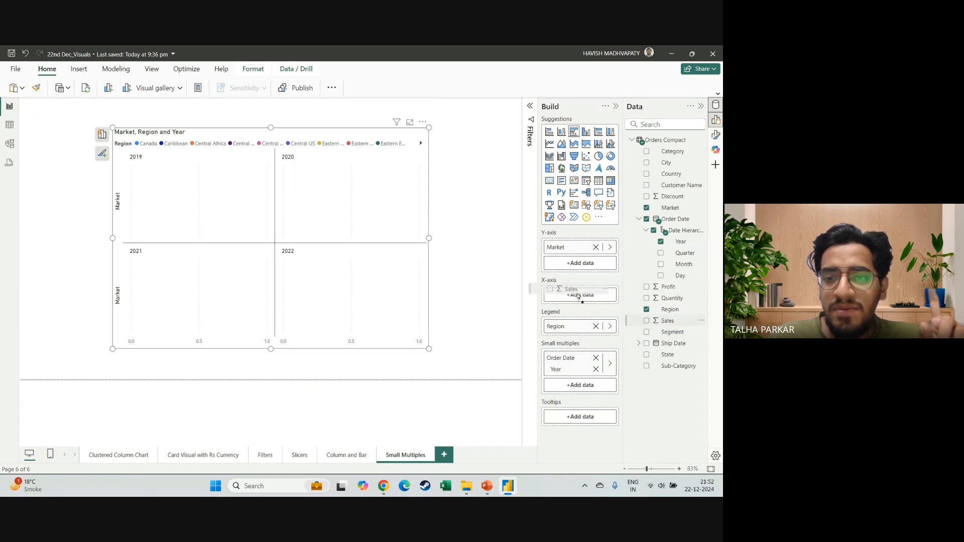
pyautogui.click(647, 310)
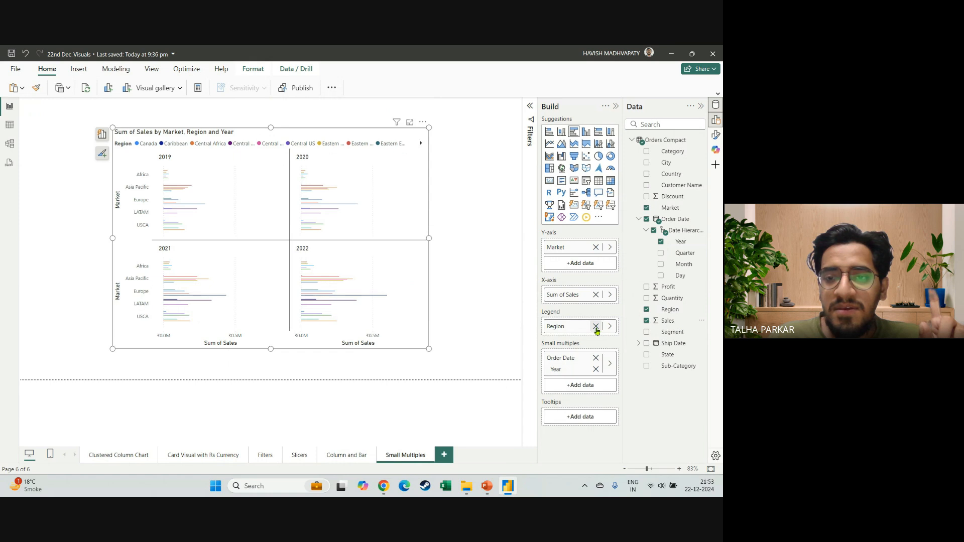
# Replace Year with Region as the chart's small multiples field and widen the chart.
pyautogui.click(596, 378)
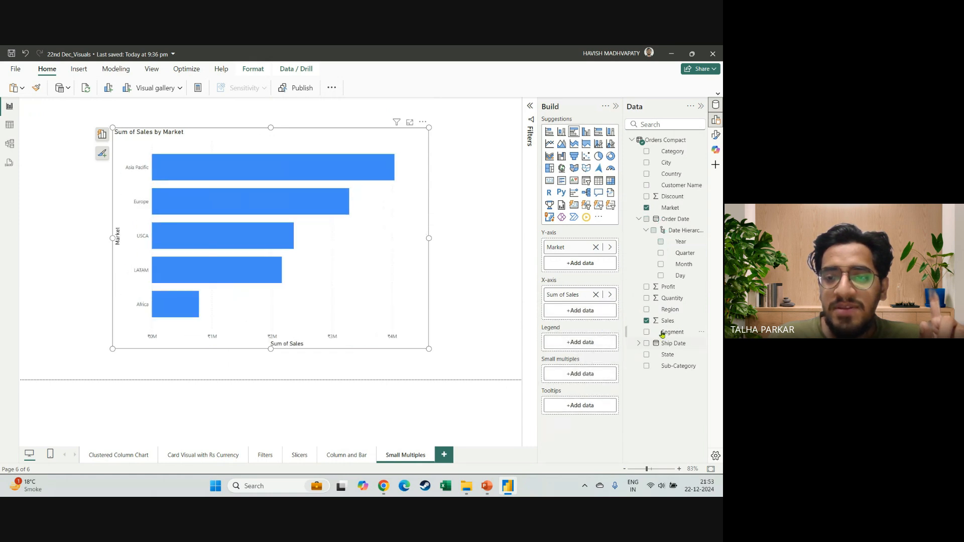
pyautogui.moveTo(668, 310); pyautogui.dragTo(594, 376)
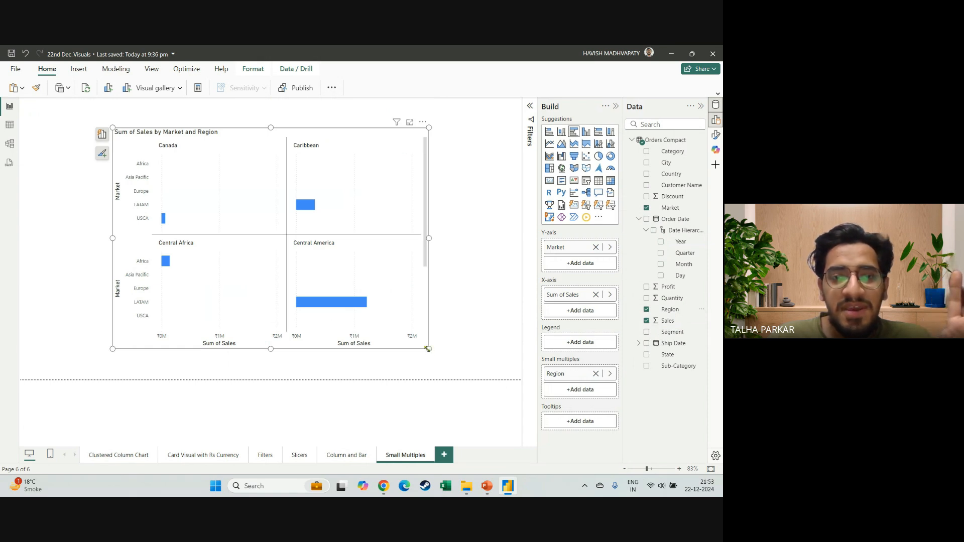
pyautogui.moveTo(427, 349); pyautogui.dragTo(480, 349)
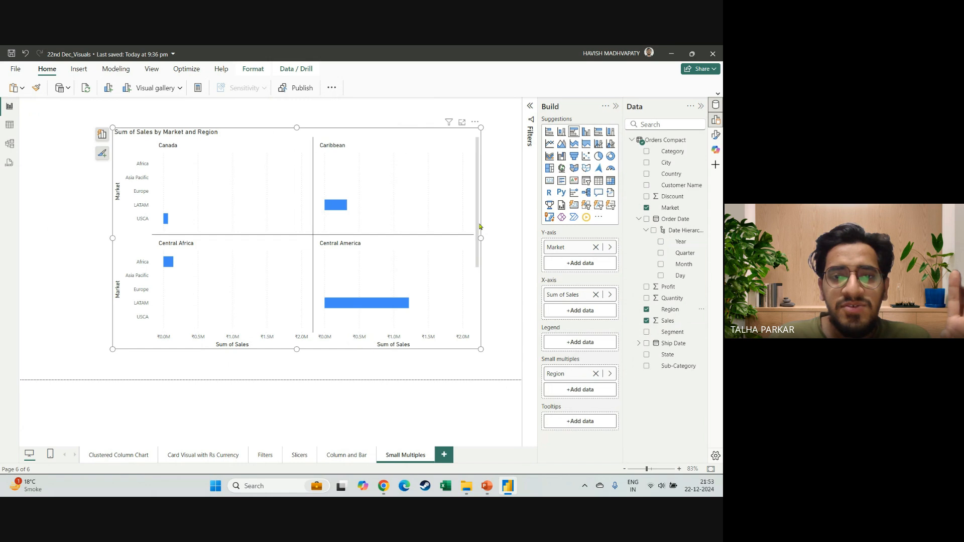
pyautogui.moveTo(479, 227)
pyautogui.mouseDown()
pyautogui.moveTo(482, 312)
pyautogui.moveTo(476, 211)
pyautogui.mouseUp()
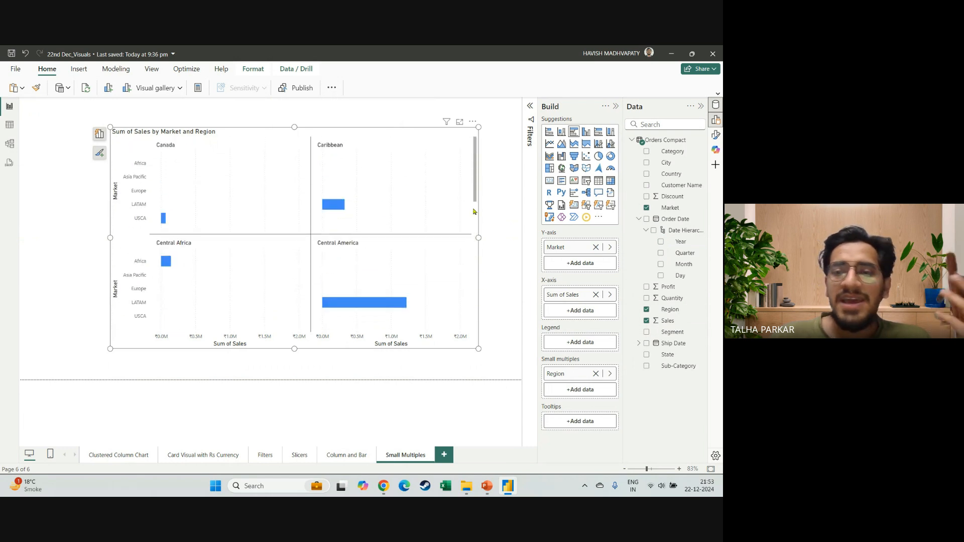
# Replace Market with Segment on the chart's Y-axis, look through the regional panels and make the chart slightly taller.
pyautogui.click(595, 247)
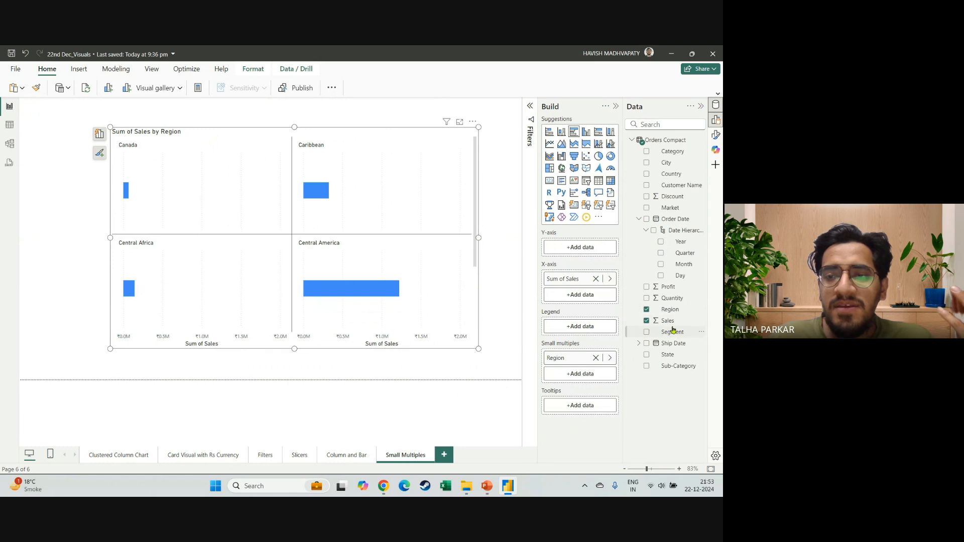
pyautogui.moveTo(674, 336); pyautogui.dragTo(584, 254)
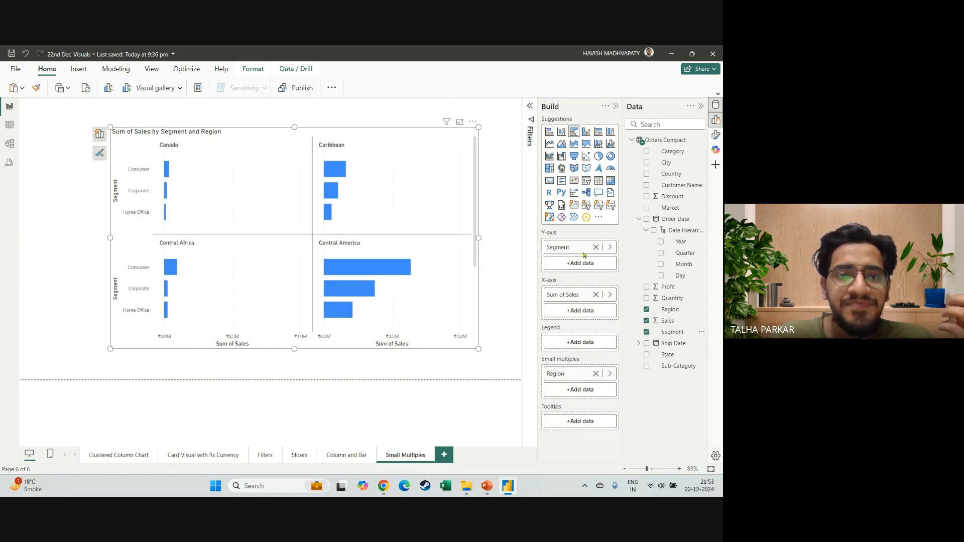
pyautogui.scroll(-5, 405, 280)
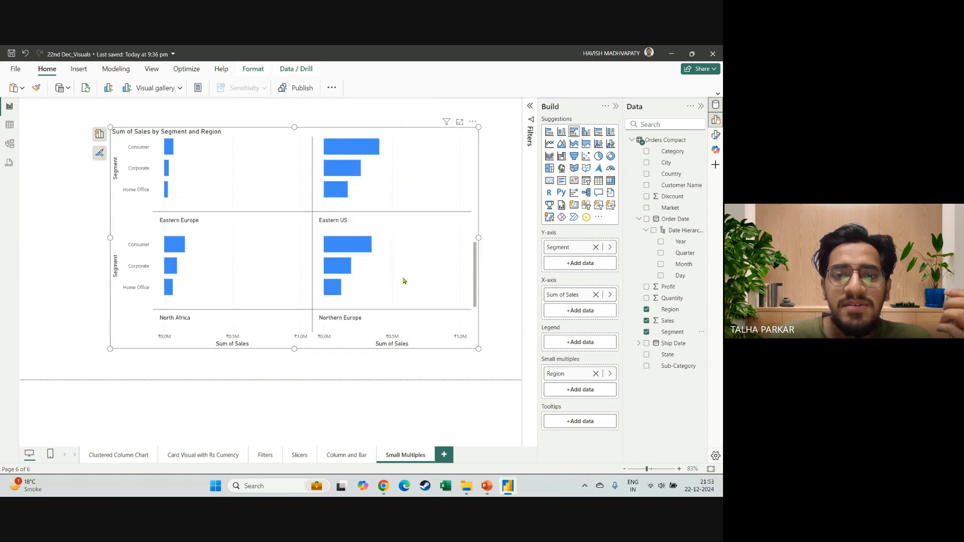
pyautogui.scroll(-8, 405, 280)
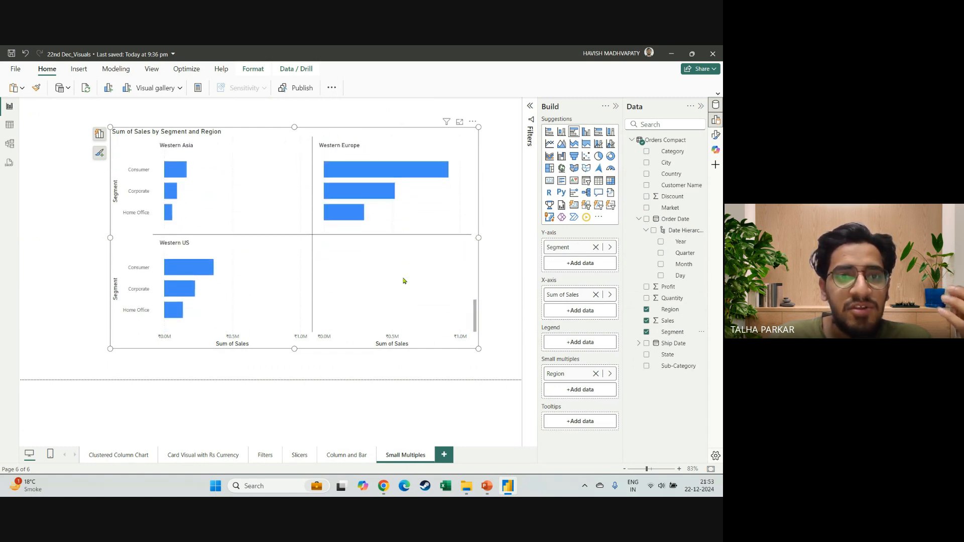
pyautogui.scroll(10, 405, 281)
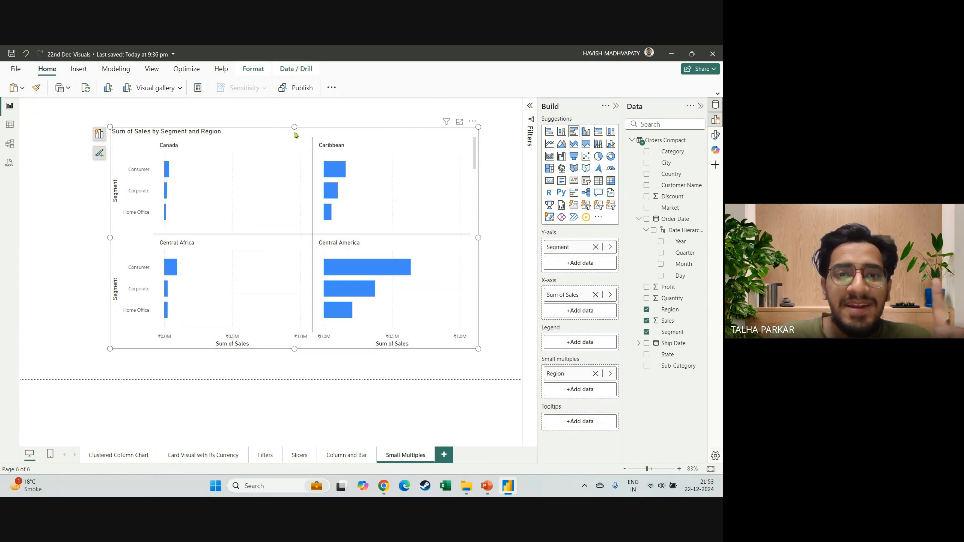
pyautogui.moveTo(295, 129); pyautogui.dragTo(295, 118)
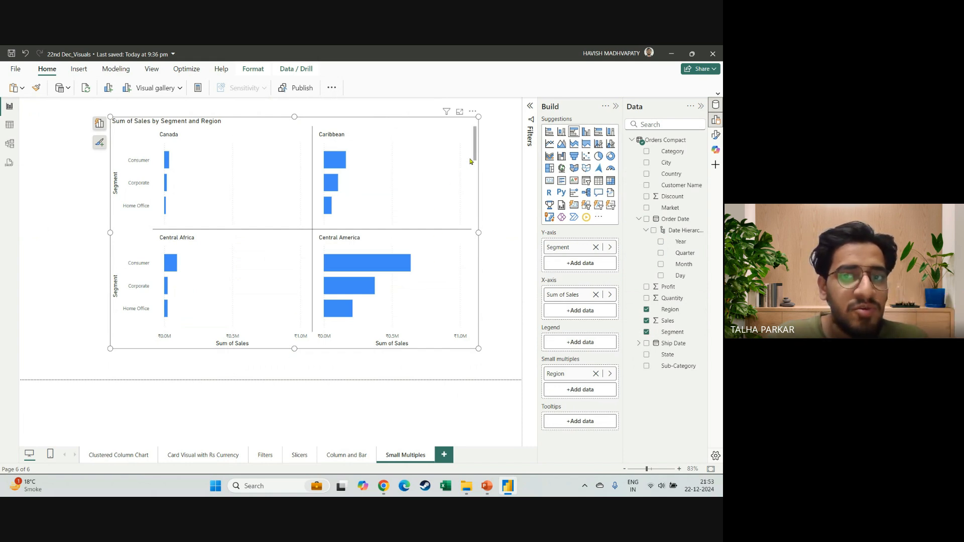
# Check the meeting chat in the browser, return to the Power BI report and look through the chart's regional panels.
pyautogui.moveTo(475, 157); pyautogui.dragTo(480, 138)
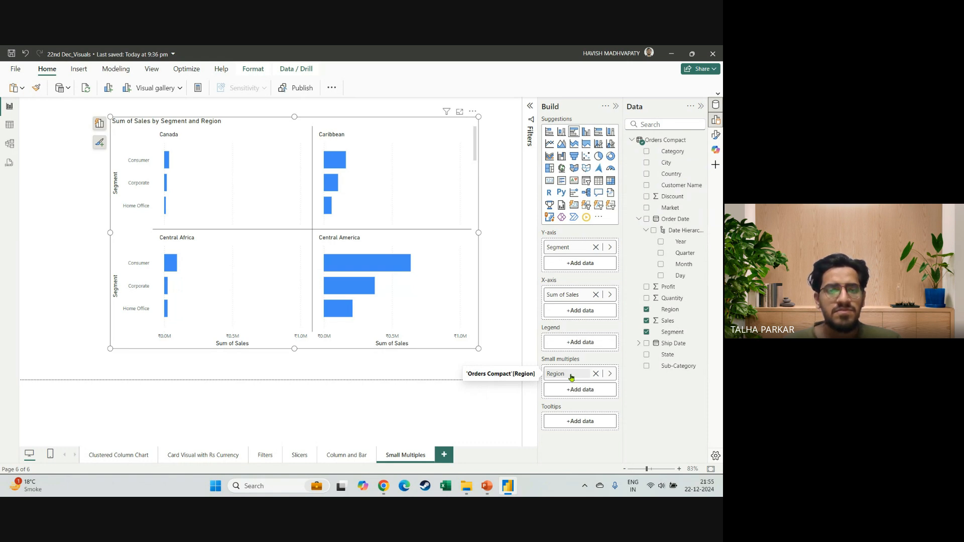
pyautogui.hotkey('alt', 'Tab')
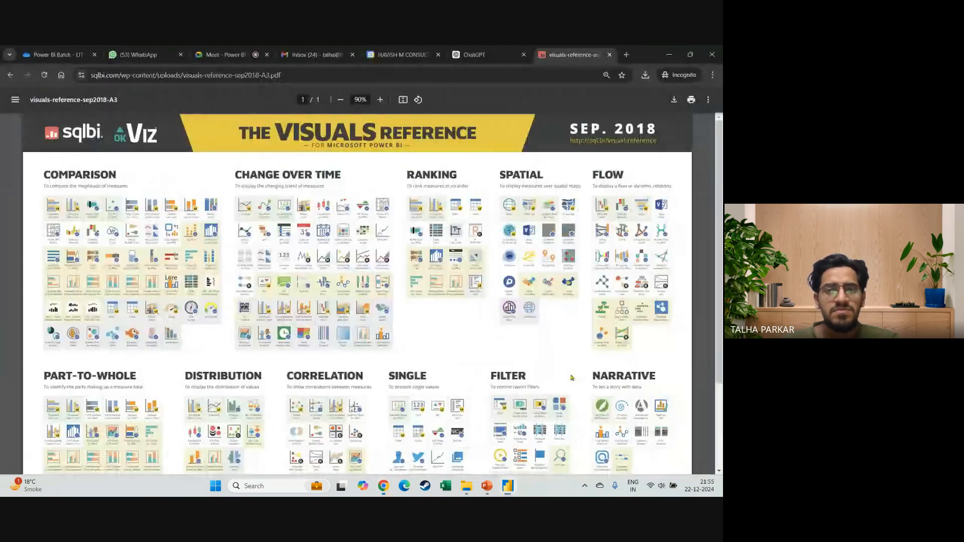
pyautogui.click(238, 48)
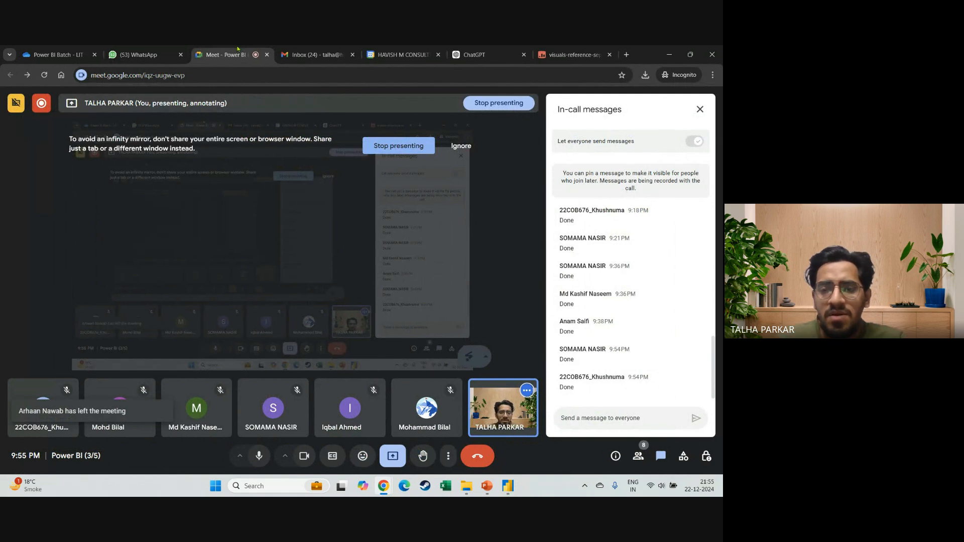
pyautogui.hotkey('alt', 'Tab')
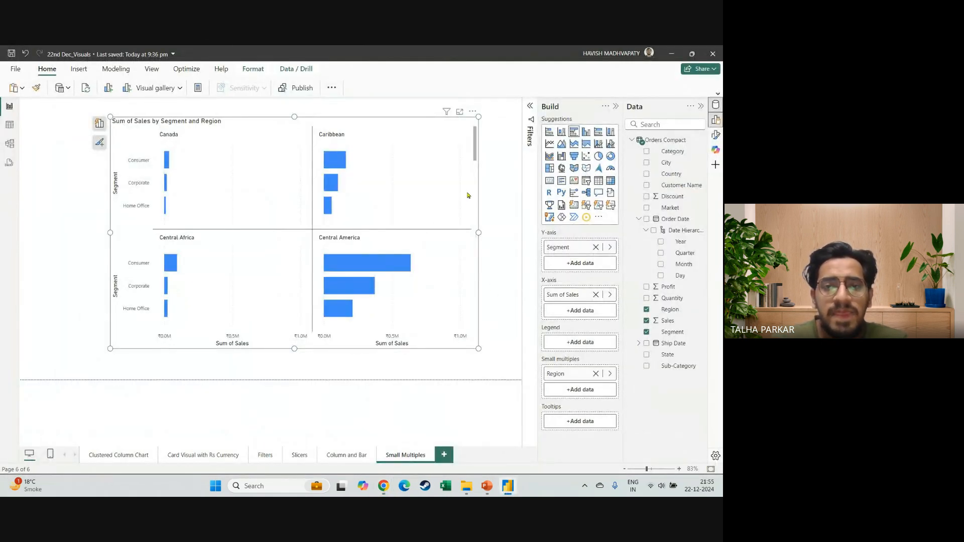
pyautogui.moveTo(475, 153)
pyautogui.mouseDown()
pyautogui.moveTo(479, 365)
pyautogui.moveTo(482, 166)
pyautogui.mouseUp()
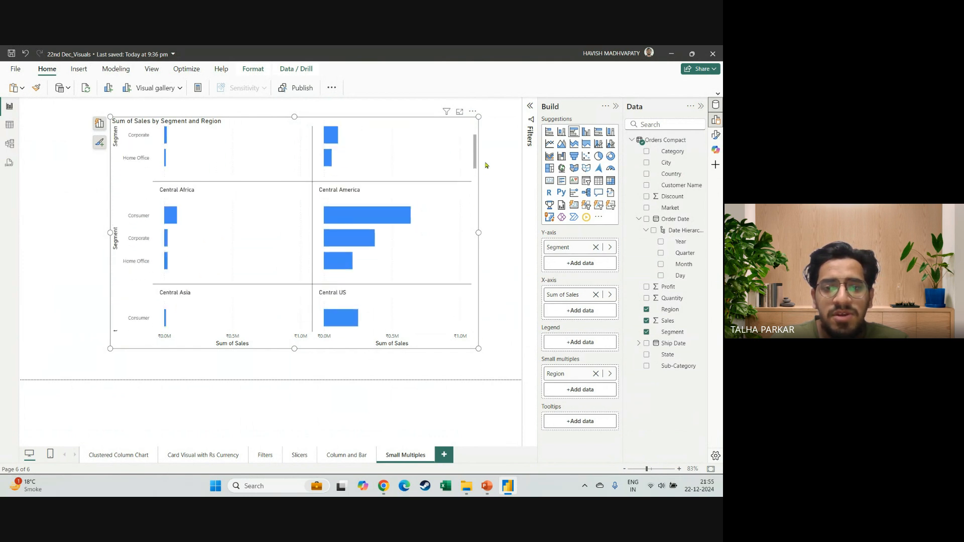
# Show the chart's formatting options, hide the Build and Data panes, and expand the Small multiples layout settings.
pyautogui.click(717, 134)
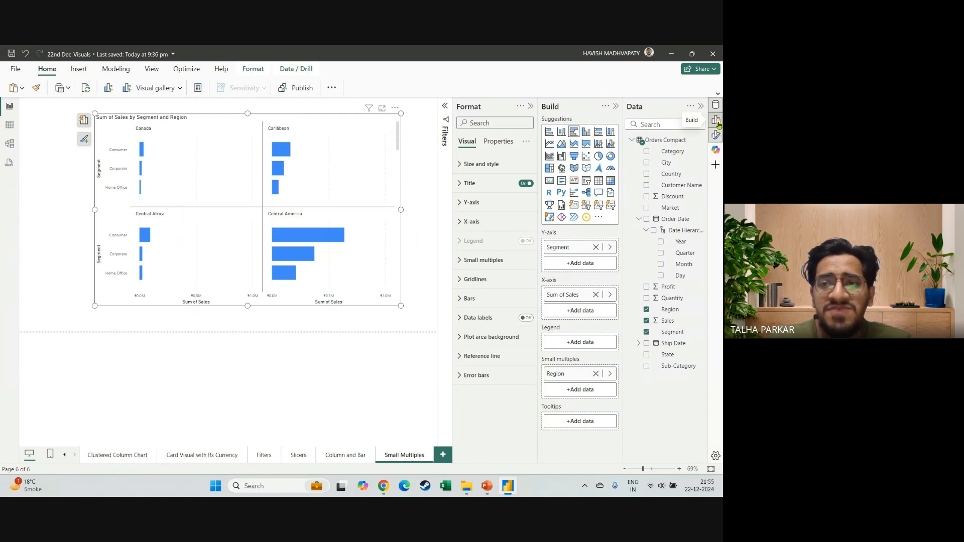
pyautogui.click(715, 119)
pyautogui.click(715, 104)
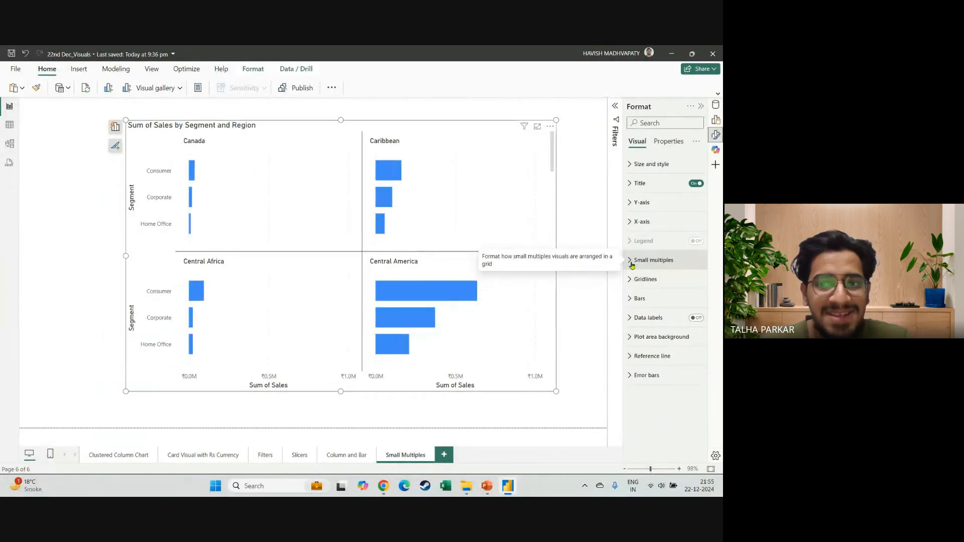
pyautogui.click(631, 265)
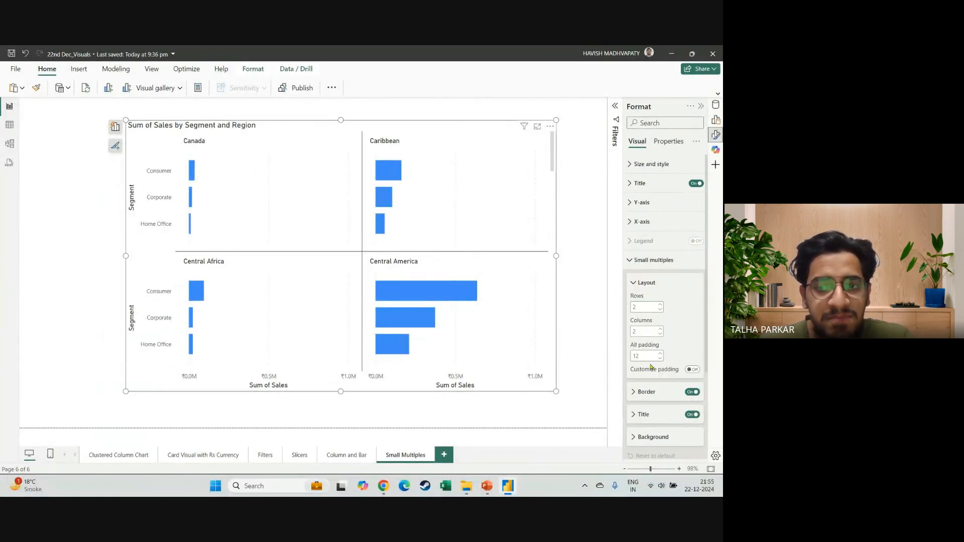
# Set the small multiples layout to 5 rows and 5 columns and enlarge the chart to fill most of the page.
pyautogui.click(660, 329)
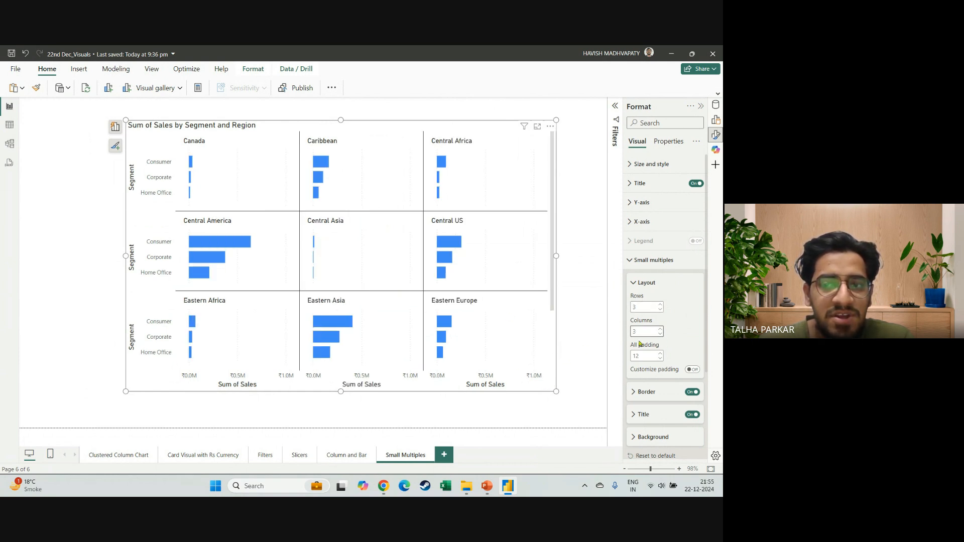
pyautogui.click(660, 305)
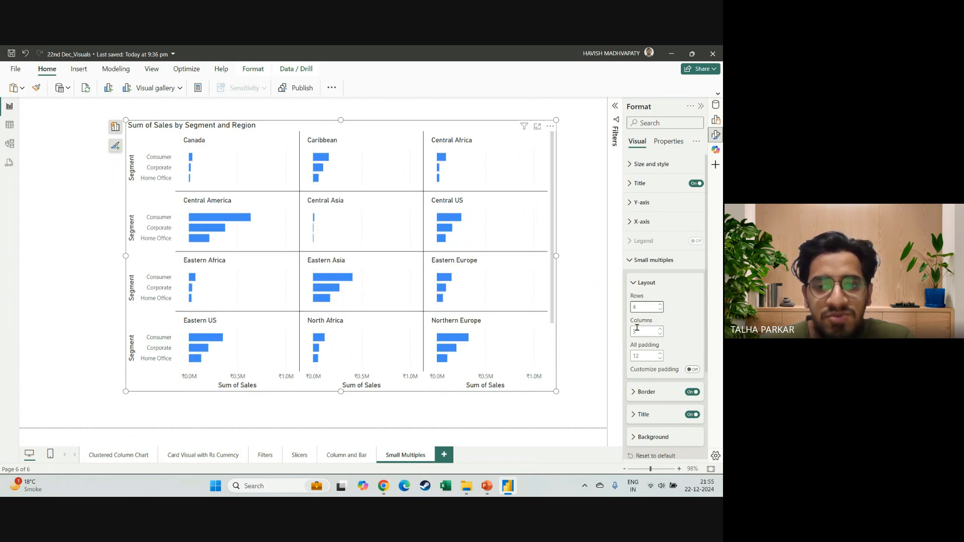
pyautogui.click(660, 328)
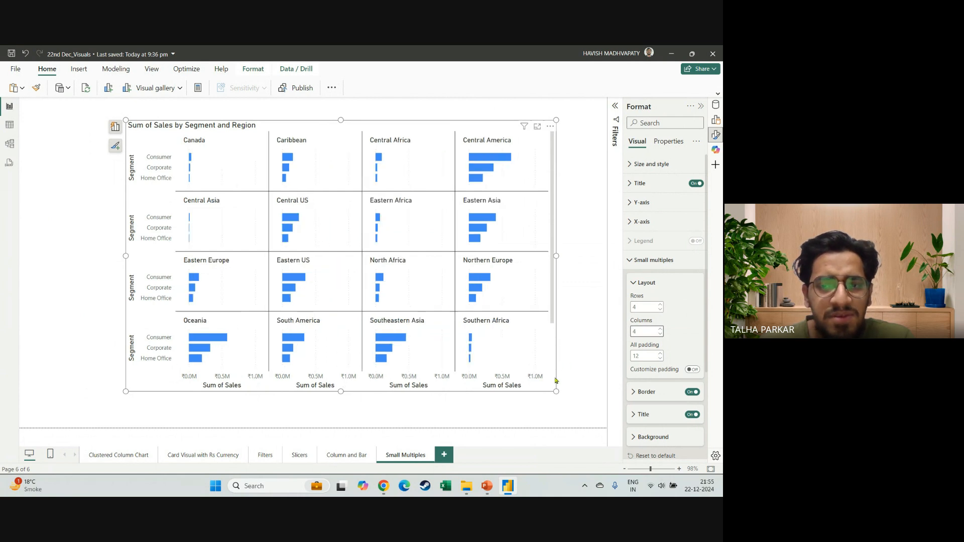
pyautogui.click(661, 304)
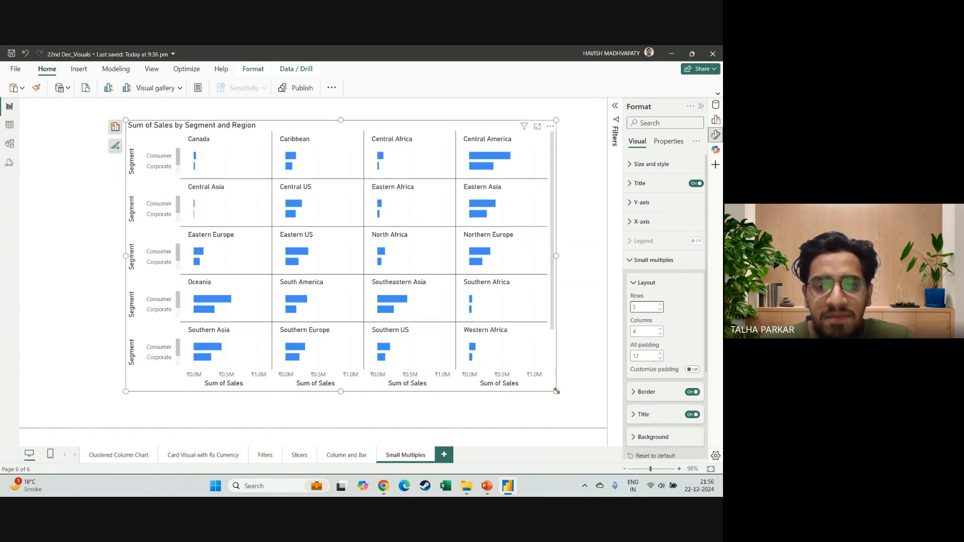
pyautogui.moveTo(556, 391); pyautogui.dragTo(569, 412)
pyautogui.scroll(-1, 523, 361)
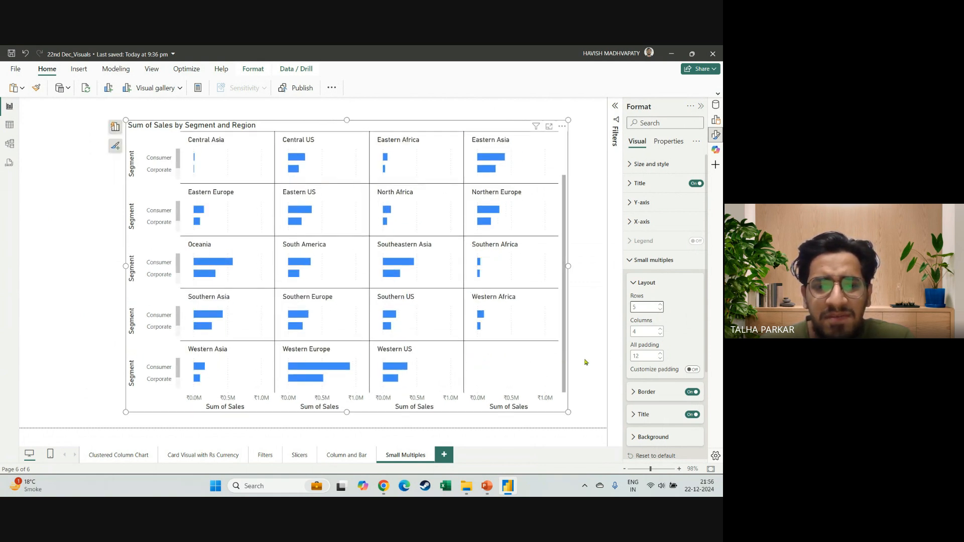
pyautogui.click(661, 328)
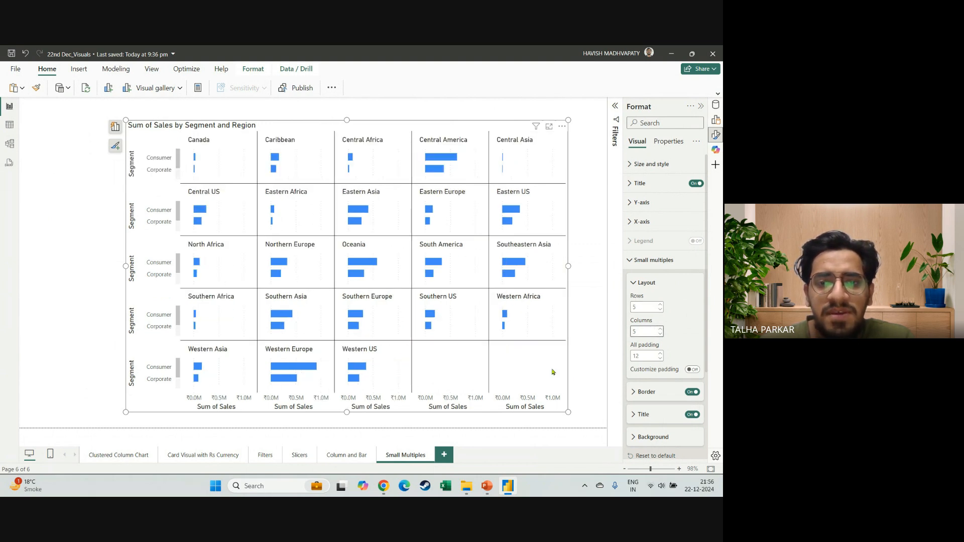
pyautogui.moveTo(126, 120); pyautogui.dragTo(69, 103)
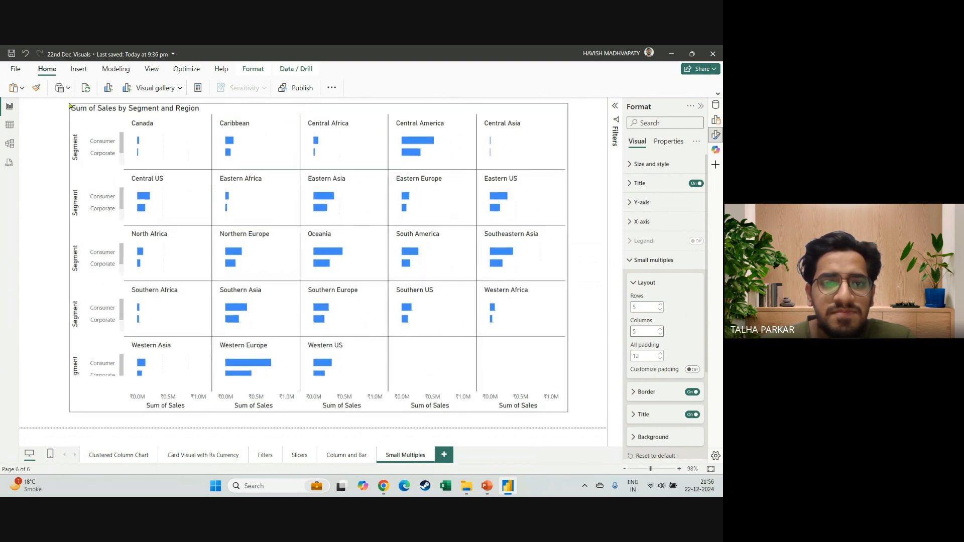
# Try small multiples layouts of 3 rows by 5 columns and 6 rows by 2 columns, looking through the regional panels.
pyautogui.click(660, 309)
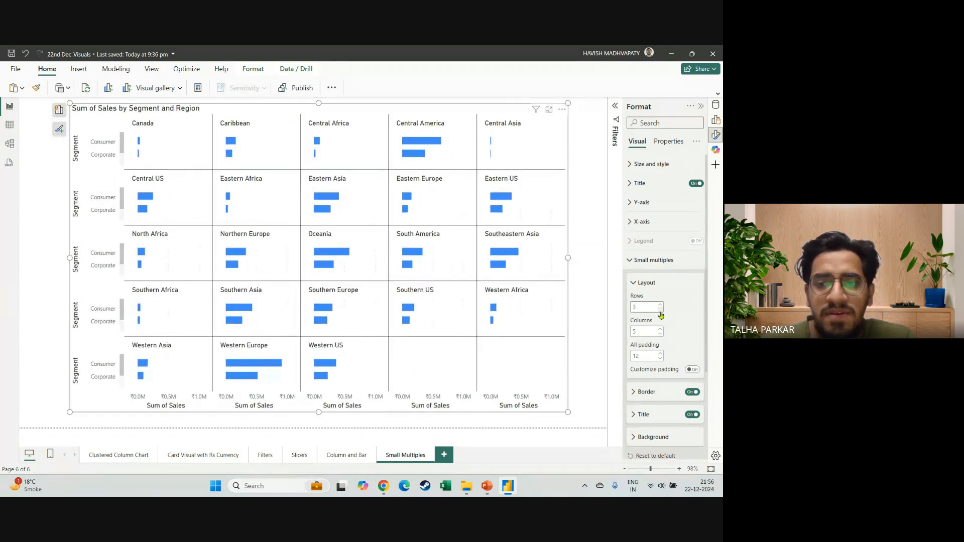
pyautogui.click(660, 310)
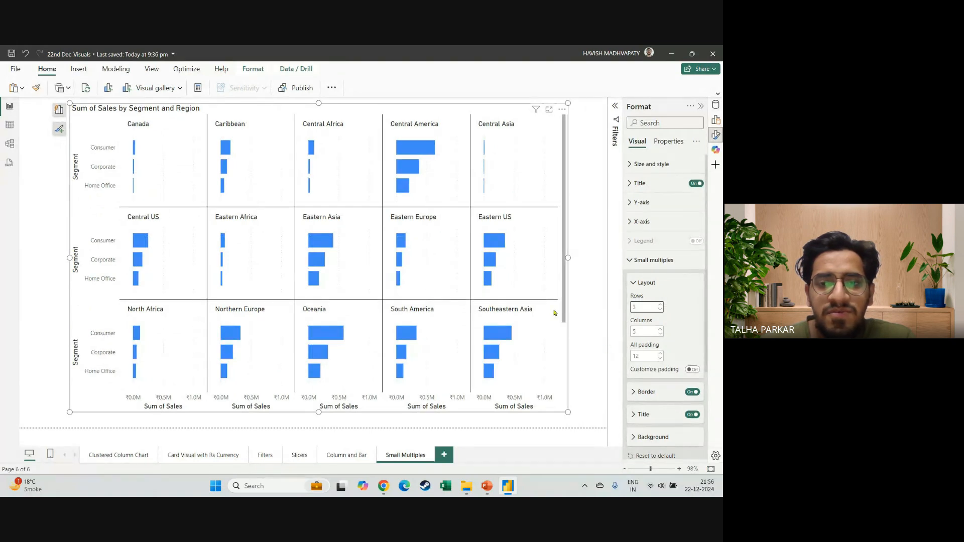
pyautogui.click(661, 305)
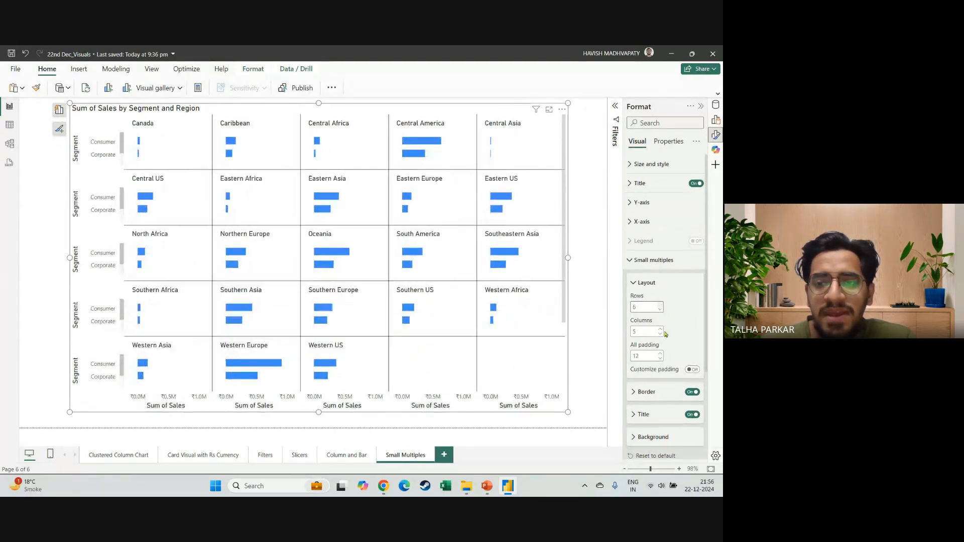
pyautogui.click(661, 304)
pyautogui.click(660, 304)
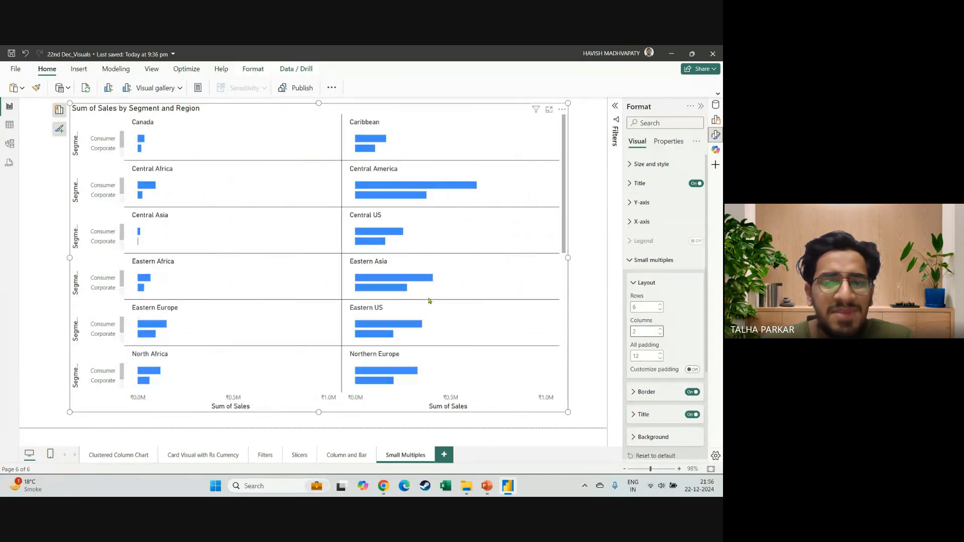
pyautogui.scroll(-5, 437, 361)
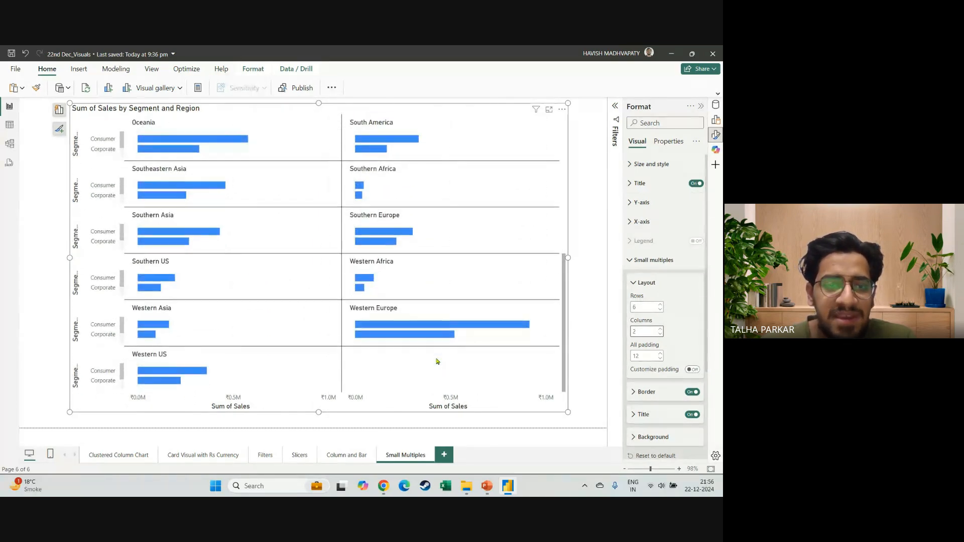
pyautogui.scroll(5, 436, 361)
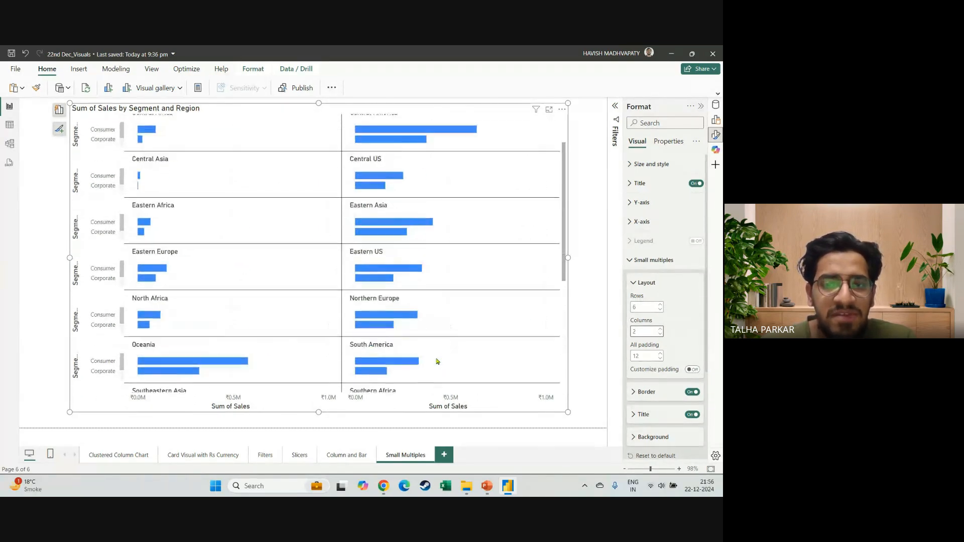
# Set the small multiples layout to 4 rows and 4 columns and look through the remaining regional panels.
pyautogui.doubleClick(648, 308)
pyautogui.write('4')
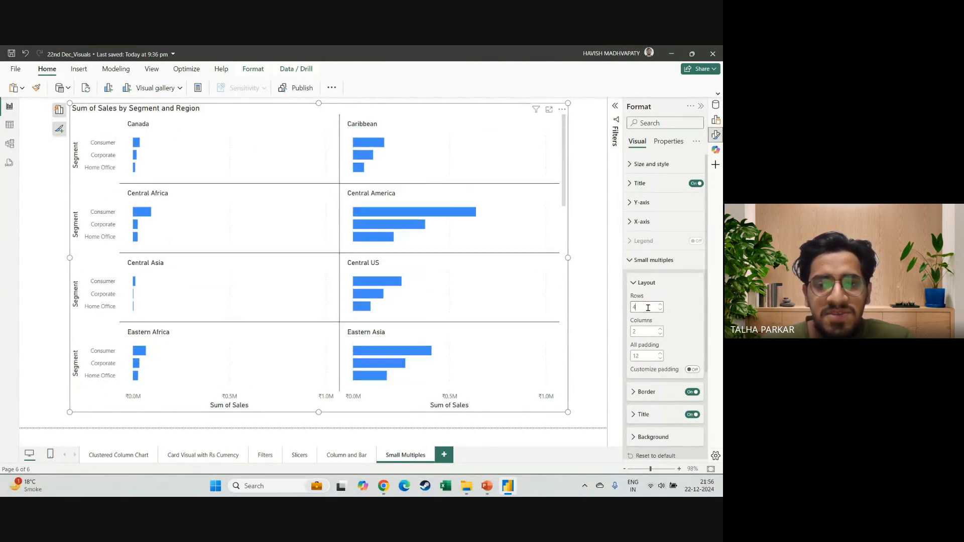
pyautogui.doubleClick(651, 331)
pyautogui.press('BackSpace')
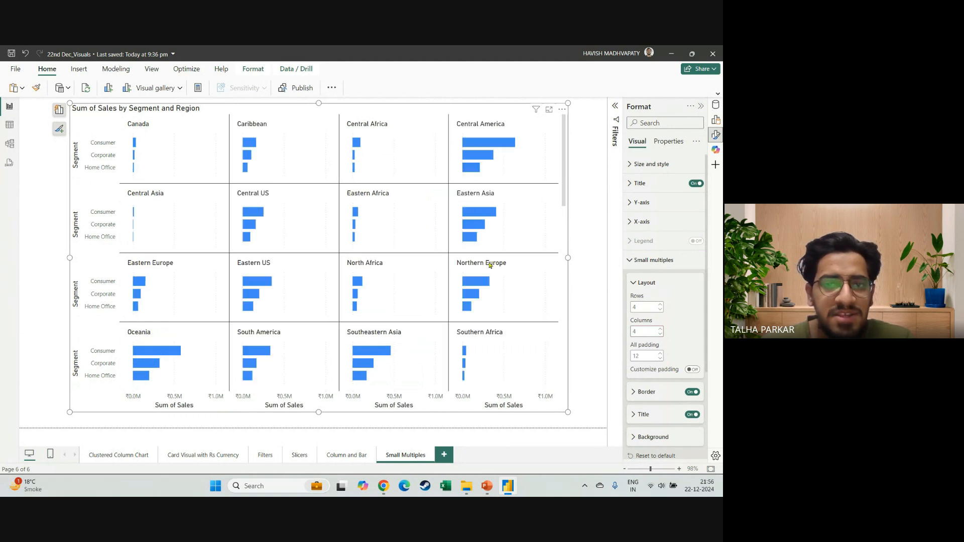
pyautogui.scroll(-3, 446, 237)
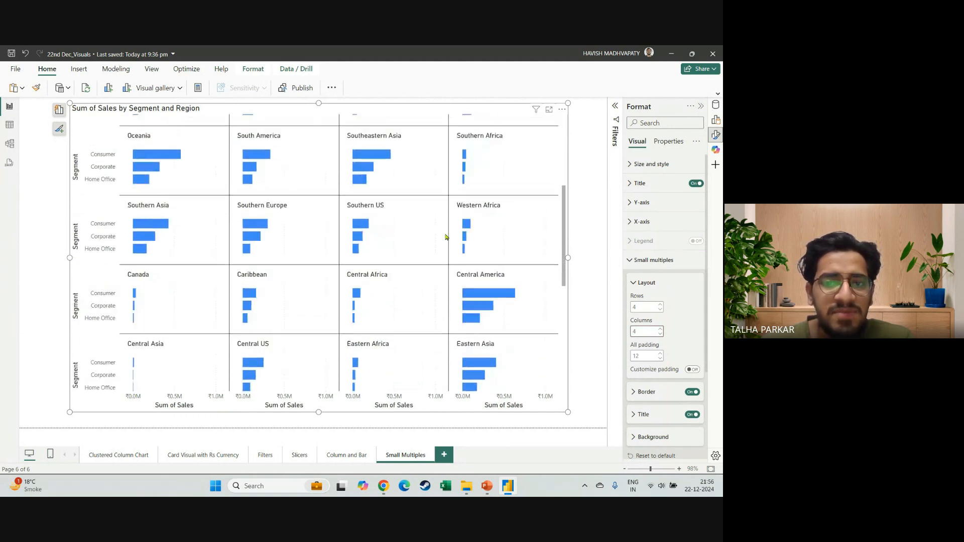
pyautogui.scroll(-1, 445, 237)
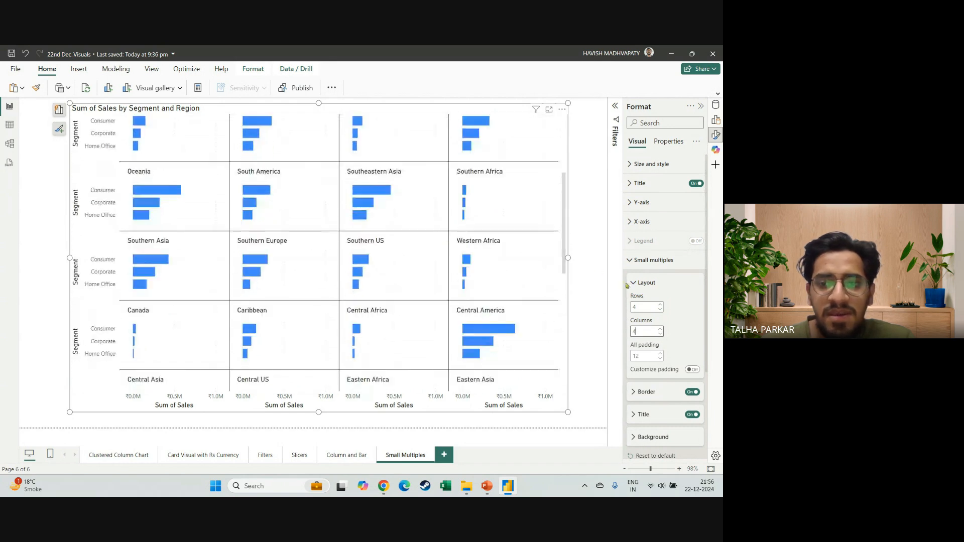
# Try a small multiples layout of 9 rows and 8 columns, and return the rows to 4.
pyautogui.doubleClick(647, 308)
pyautogui.write('9')
pyautogui.press('Tab')
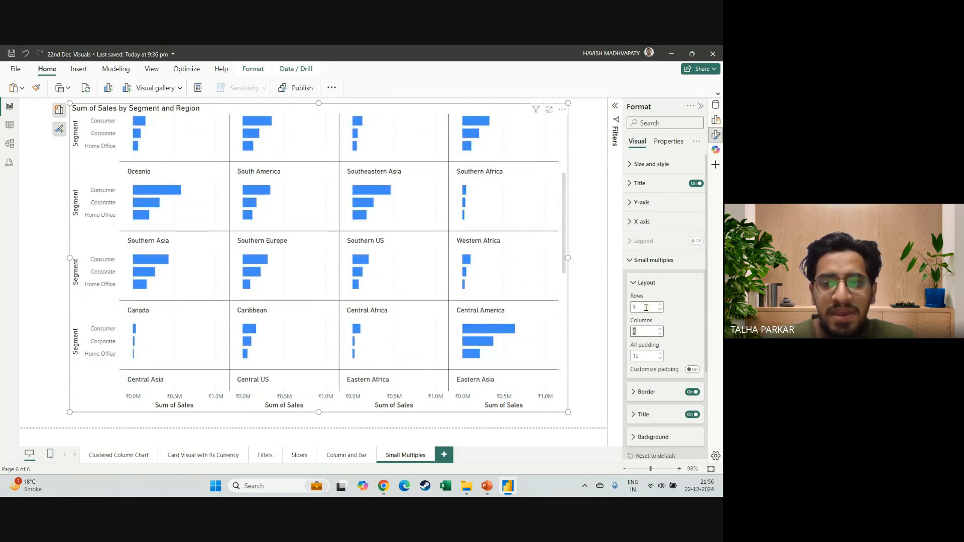
pyautogui.doubleClick(646, 308)
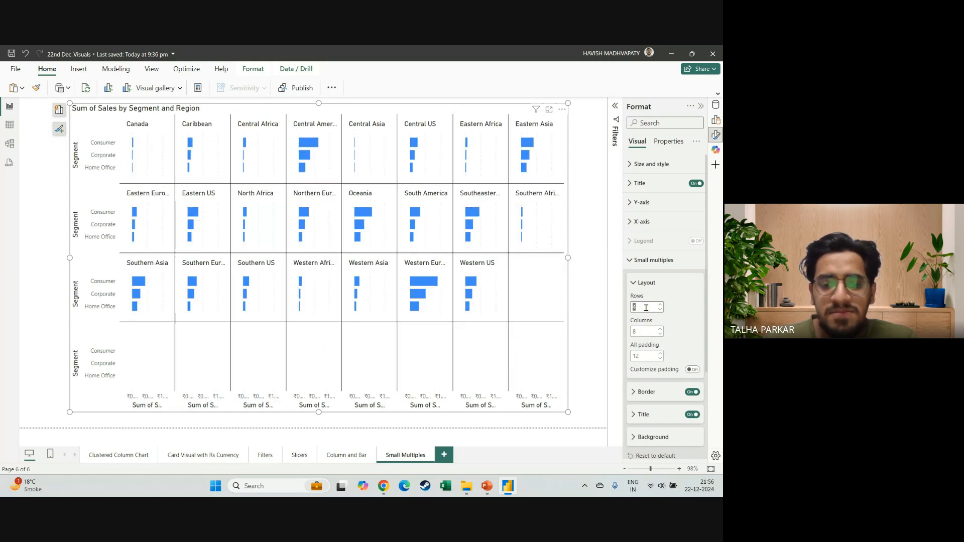
pyautogui.write('8')
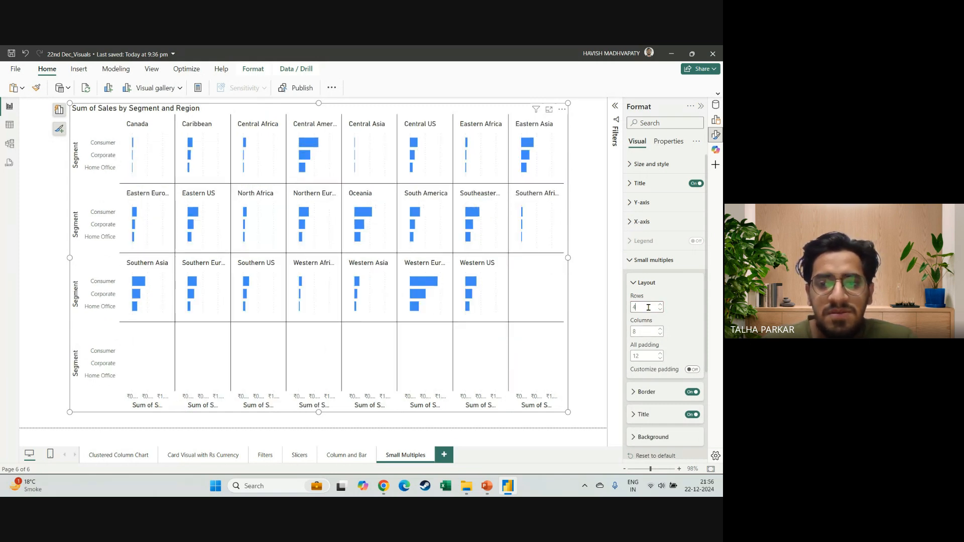
pyautogui.write('4')
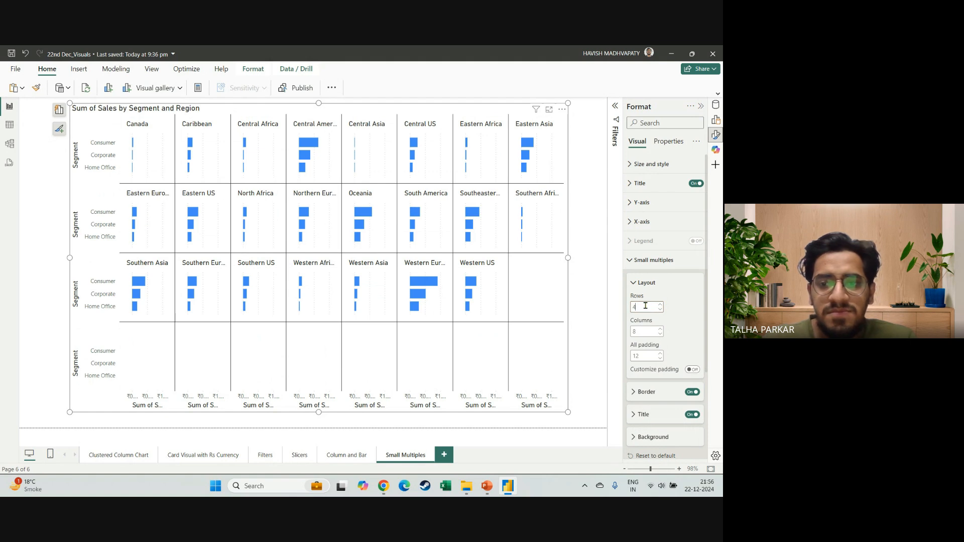
# Set the small multiples columns to 7 and move the whole chart slightly down and to the right.
pyautogui.doubleClick(642, 332)
pyautogui.write('7')
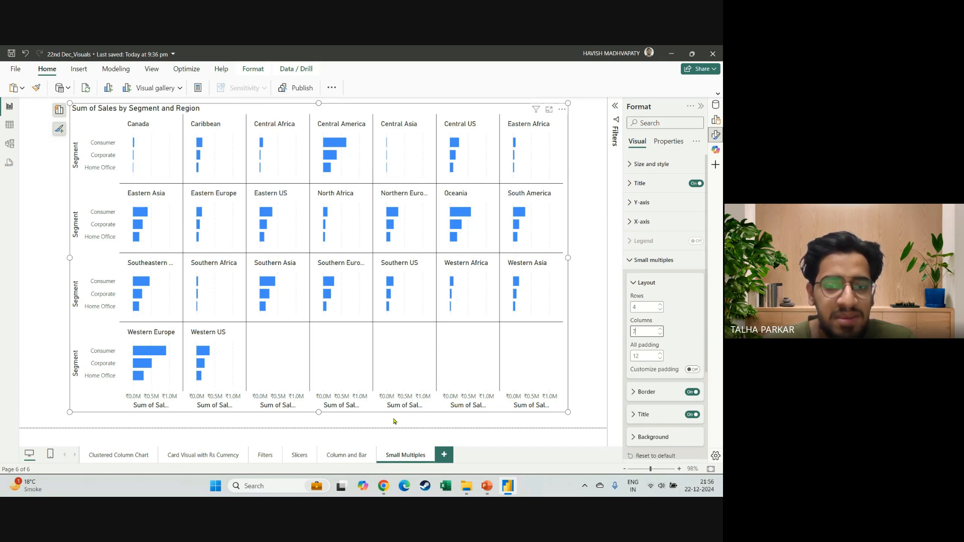
pyautogui.moveTo(391, 414); pyautogui.dragTo(398, 421)
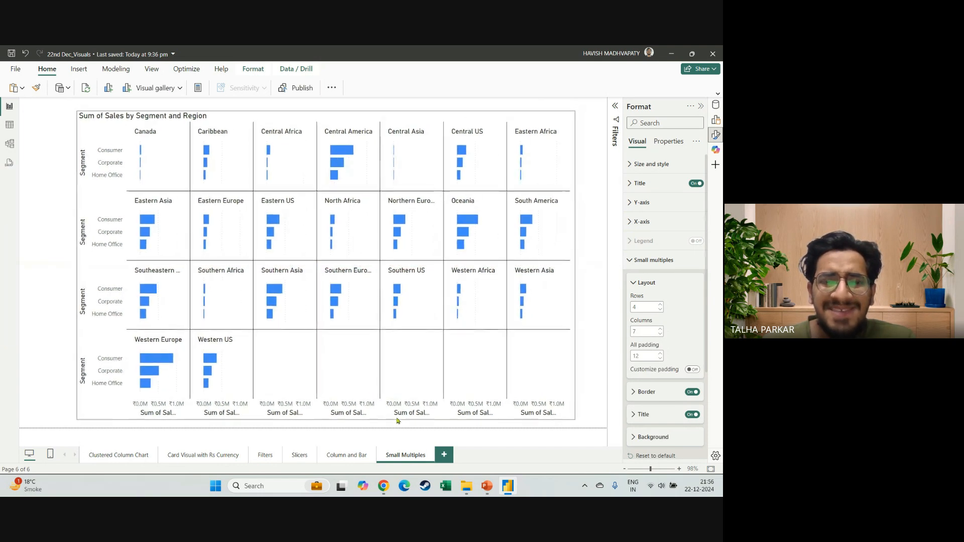
# Set the small multiples columns to 6, view the grid with the chart deselected and select the chart again.
pyautogui.doubleClick(647, 308)
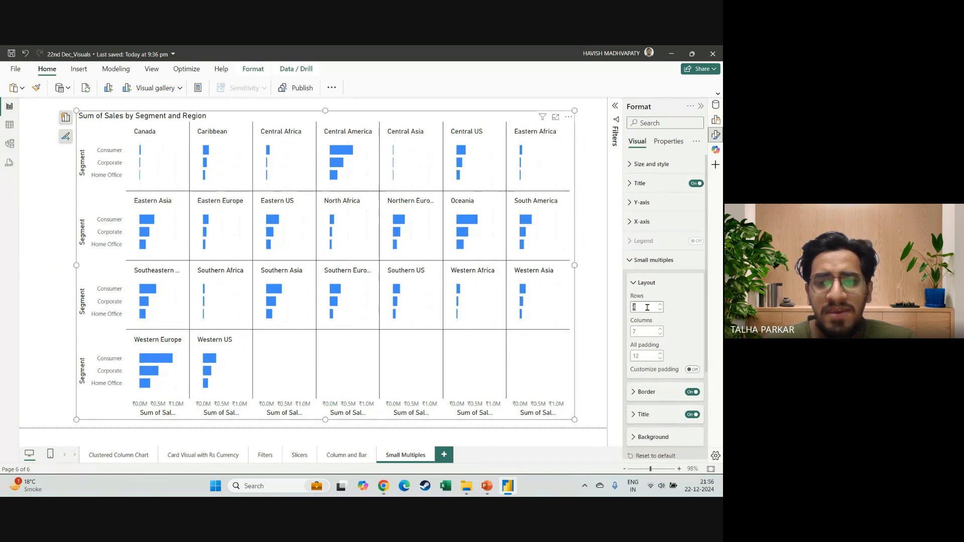
pyautogui.doubleClick(647, 330)
pyautogui.write('6')
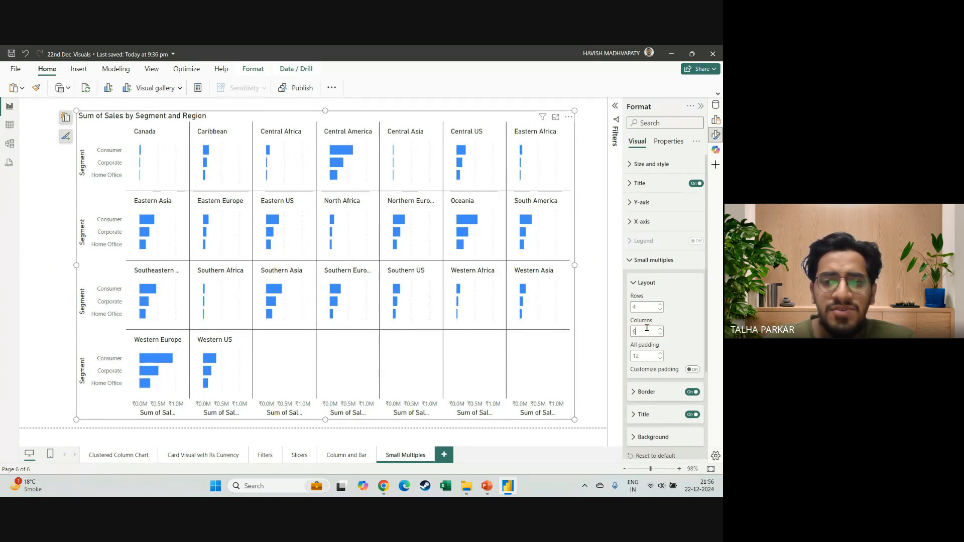
pyautogui.click(585, 339)
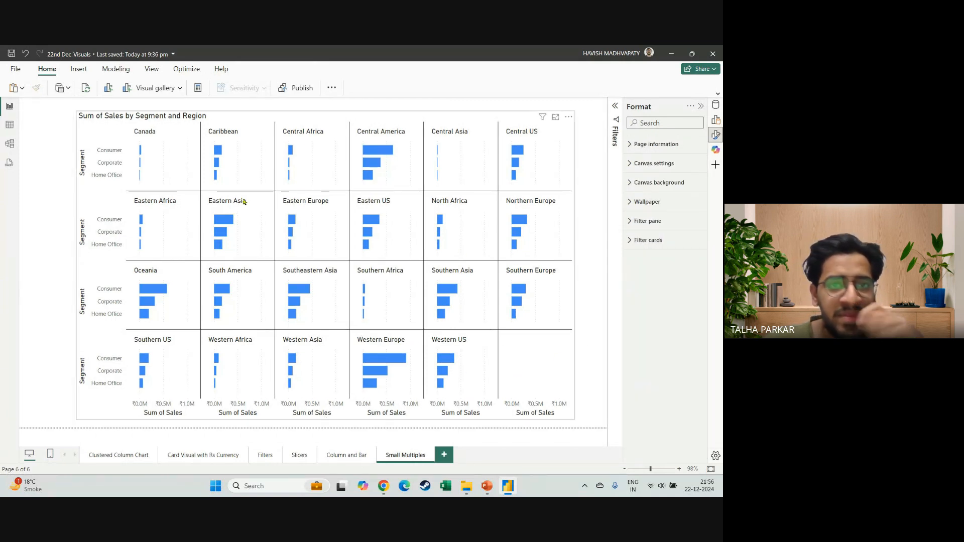
pyautogui.click(501, 118)
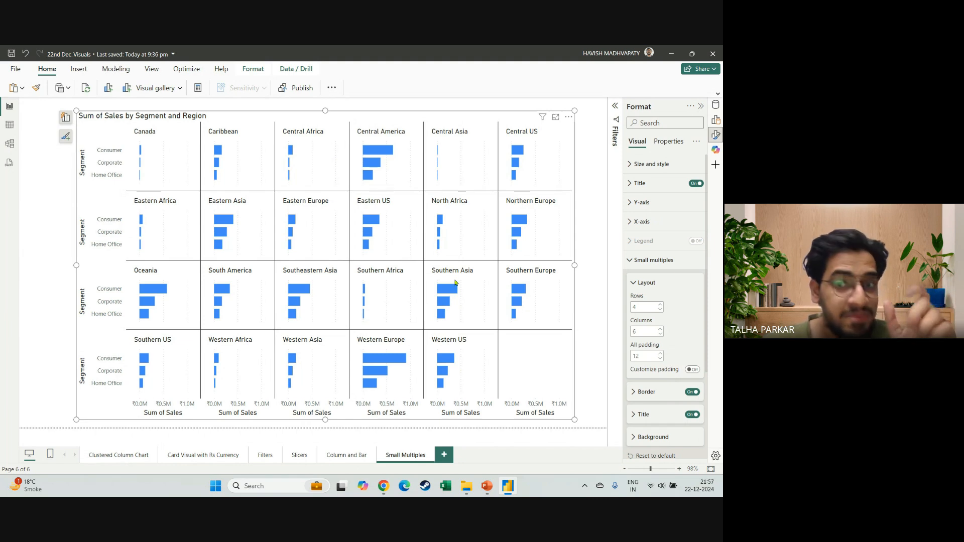
# Set the padding around all small multiples panels to 4.
pyautogui.scroll(-1, 685, 300)
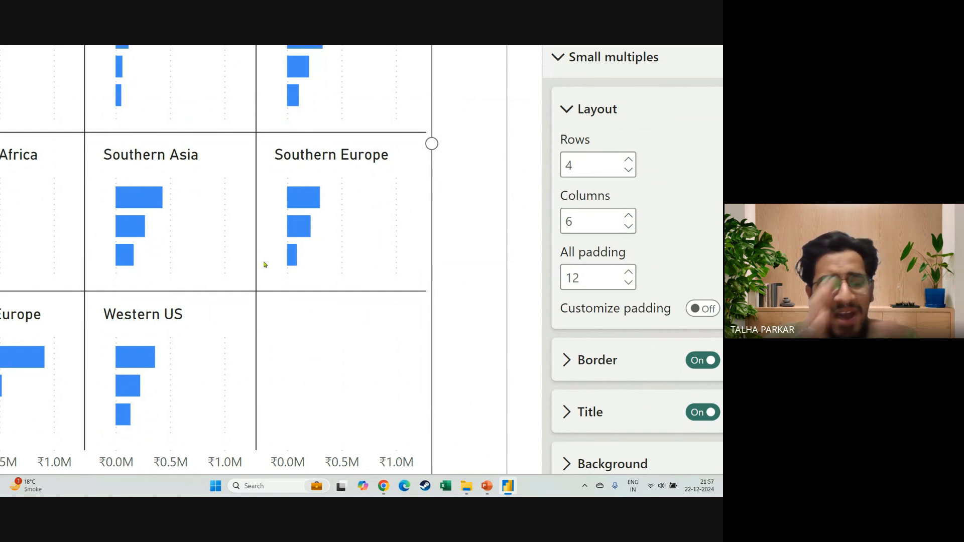
pyautogui.scroll(-4, 265, 264)
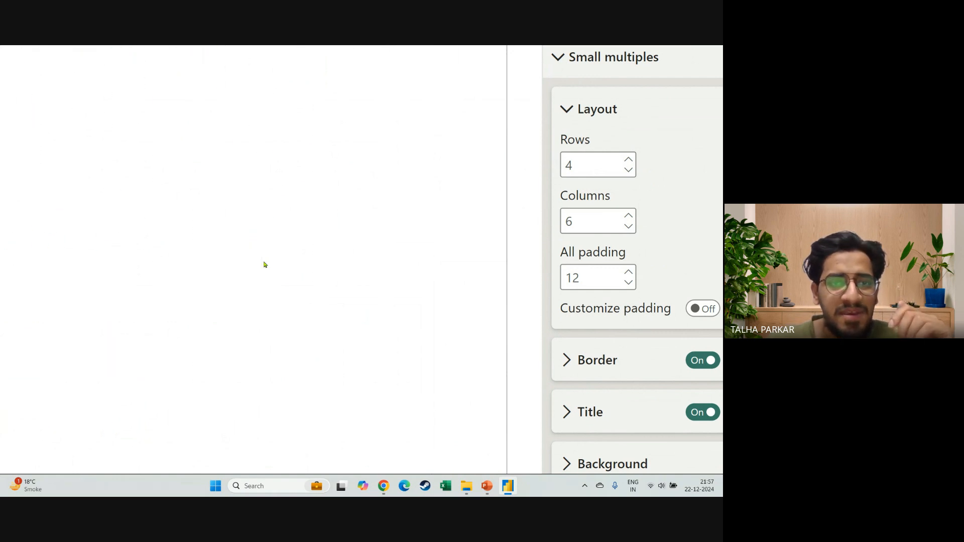
pyautogui.scroll(-5, 253, 265)
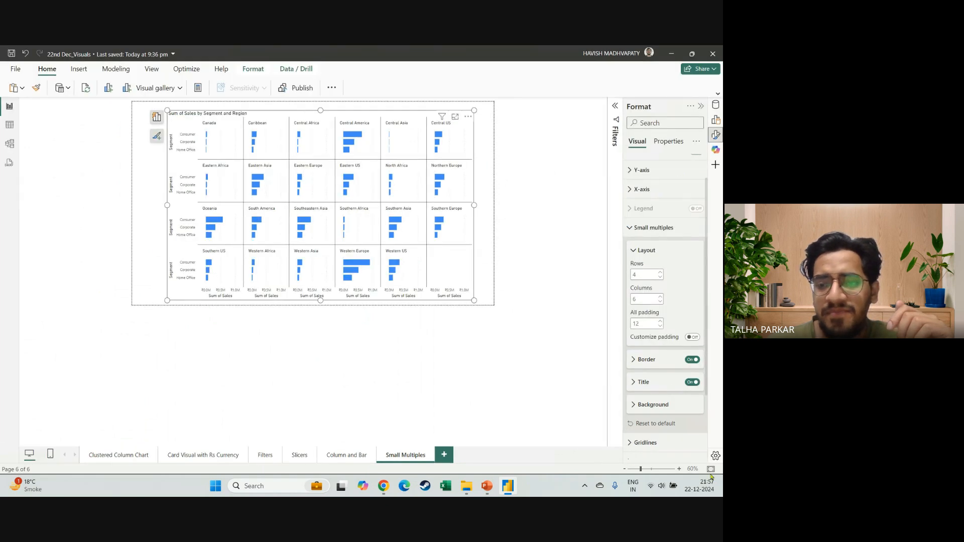
pyautogui.click(711, 469)
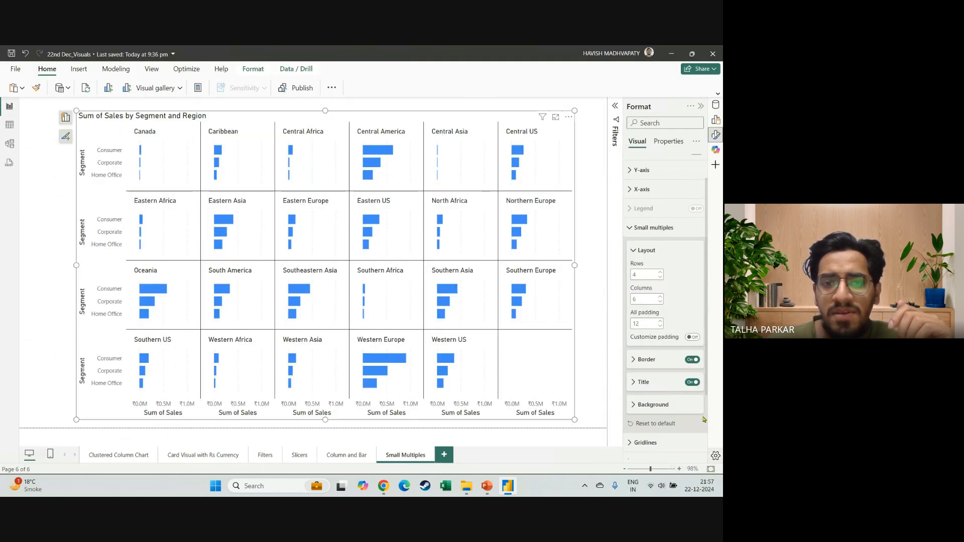
pyautogui.click(660, 327)
pyautogui.click(661, 327)
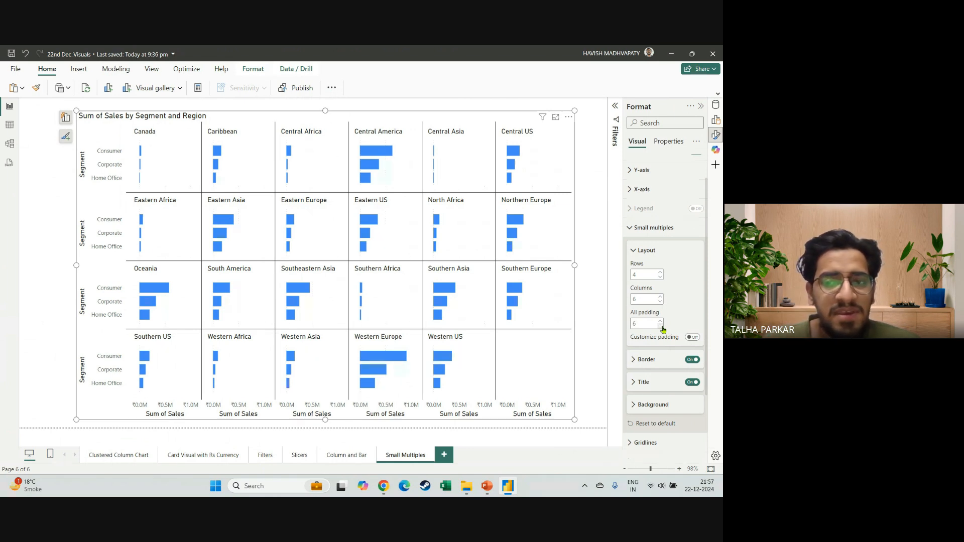
pyautogui.click(661, 327)
pyautogui.click(661, 327)
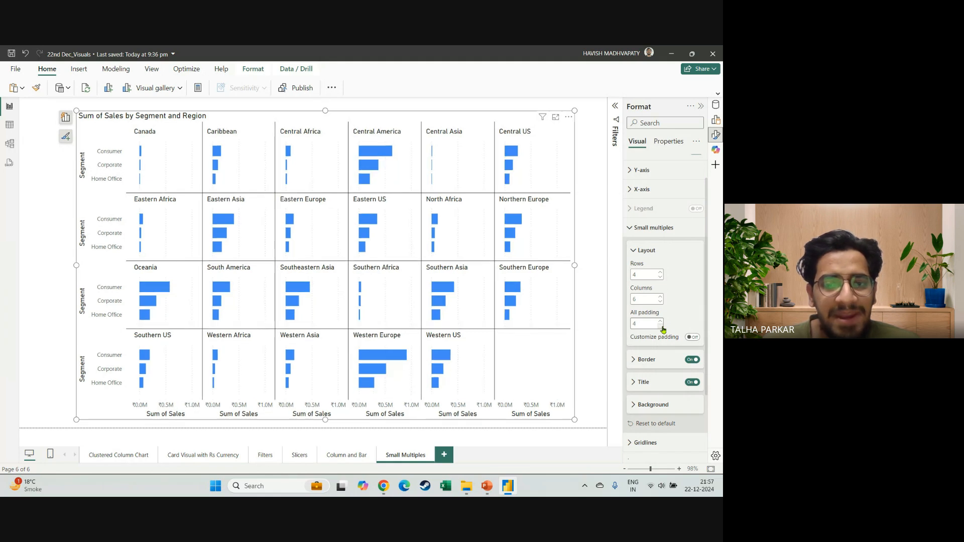
# Try the small multiples grid without borders and without panel titles, turning each one back on.
pyautogui.scroll(-1, 676, 327)
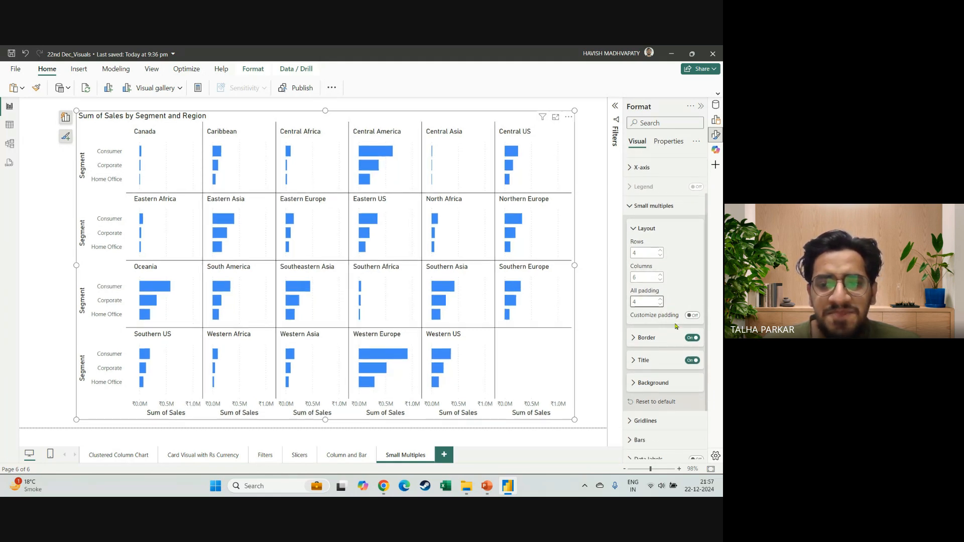
pyautogui.scroll(-1, 676, 326)
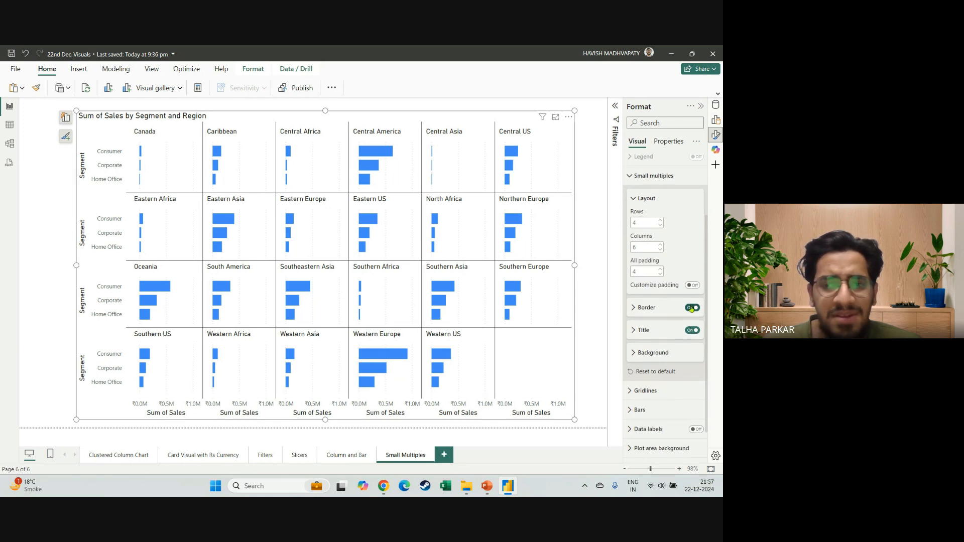
pyautogui.click(692, 307)
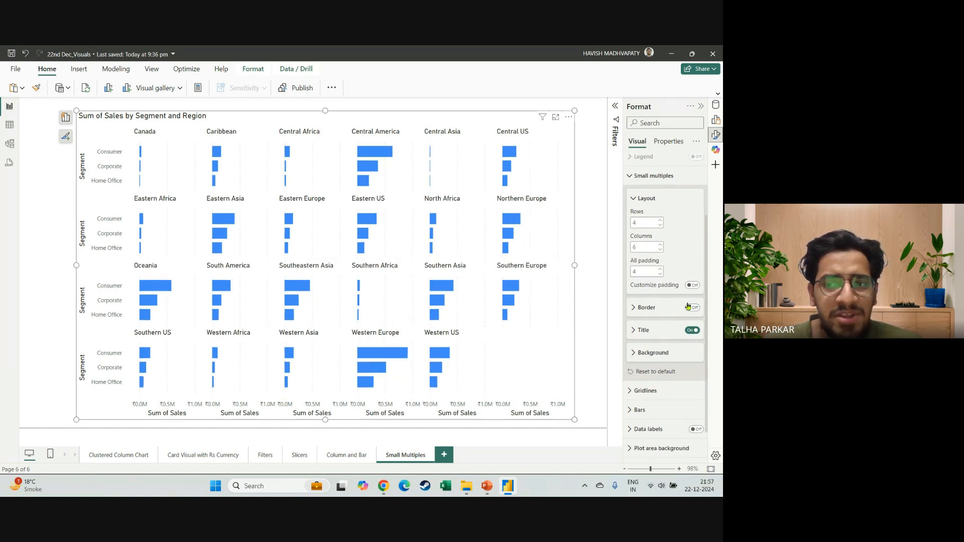
pyautogui.click(691, 307)
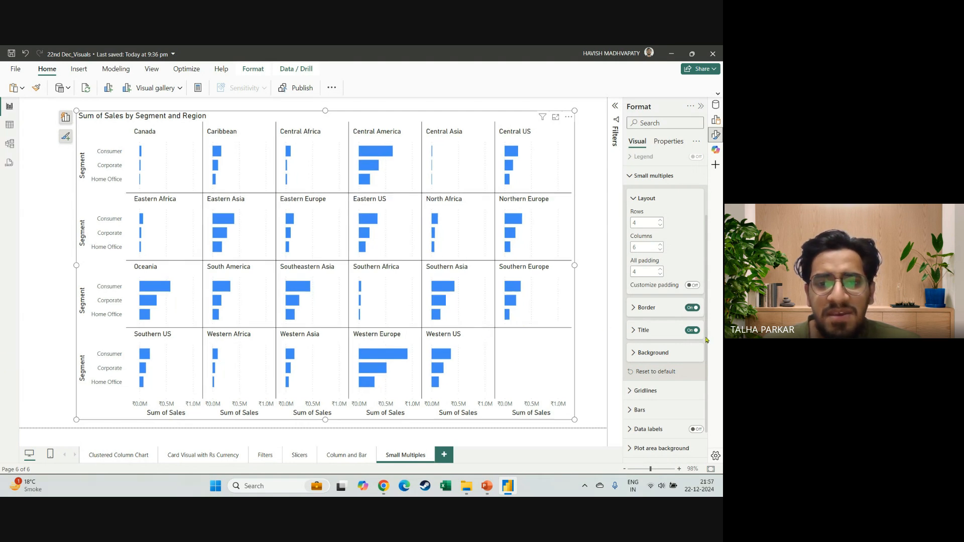
pyautogui.click(691, 330)
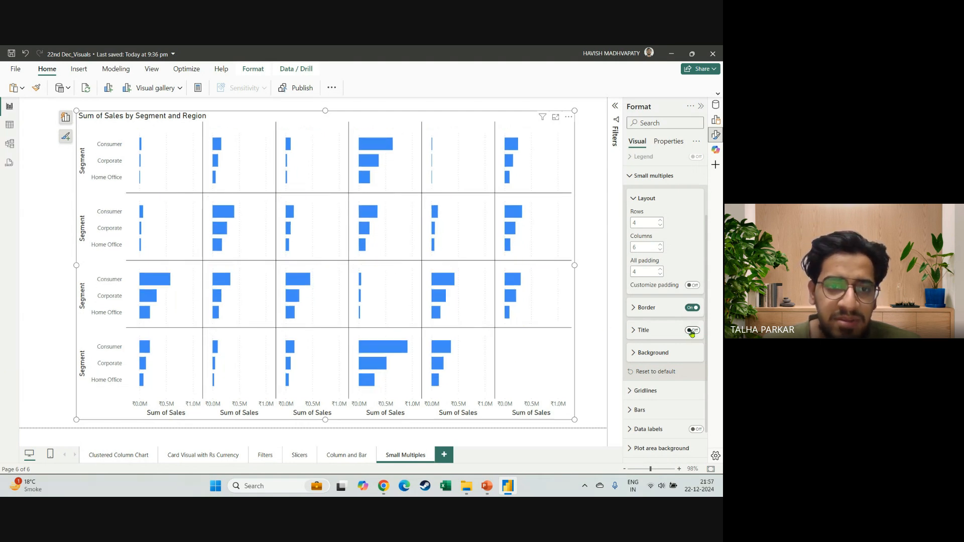
pyautogui.click(692, 331)
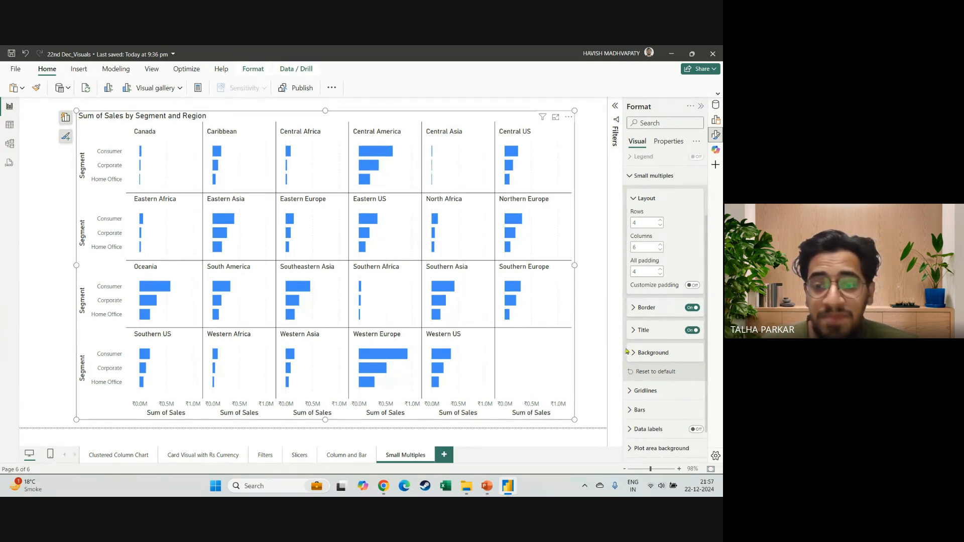
# Turn on the chart's data labels, try the chart at about half its width, and widen it to nearly the full page width.
pyautogui.scroll(-1, 628, 352)
pyautogui.click(696, 393)
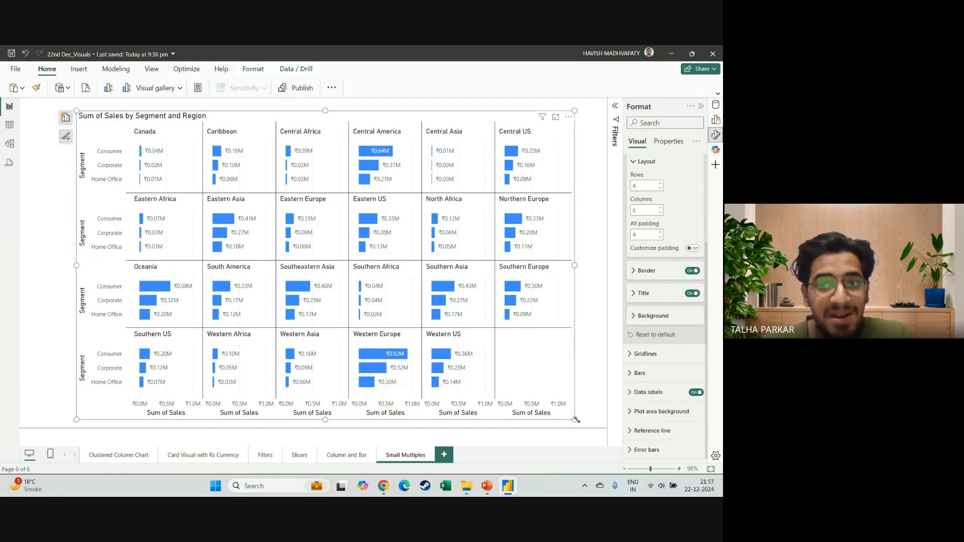
pyautogui.moveTo(575, 420); pyautogui.dragTo(331, 414)
pyautogui.click(333, 269)
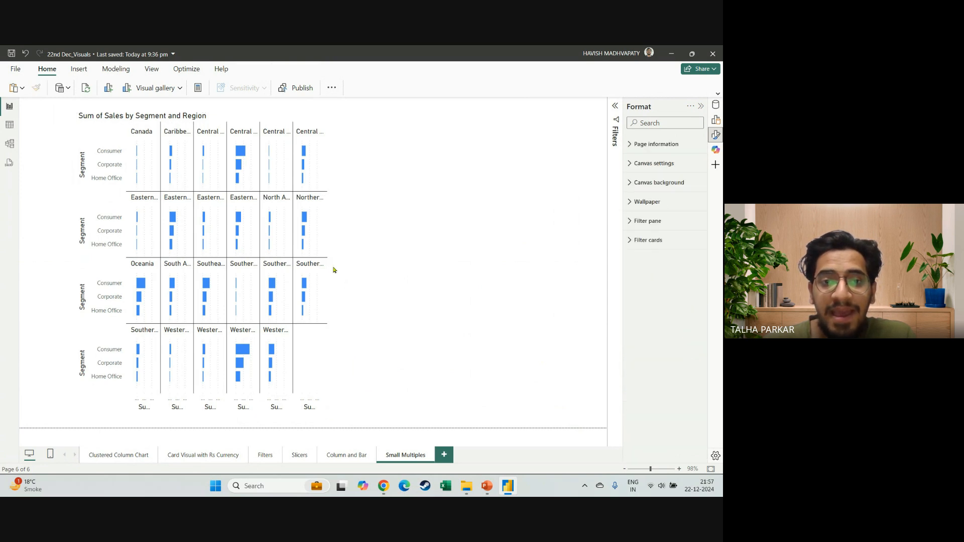
pyautogui.click(327, 263)
pyautogui.moveTo(327, 263); pyautogui.dragTo(430, 263)
pyautogui.moveTo(541, 267); pyautogui.dragTo(563, 268)
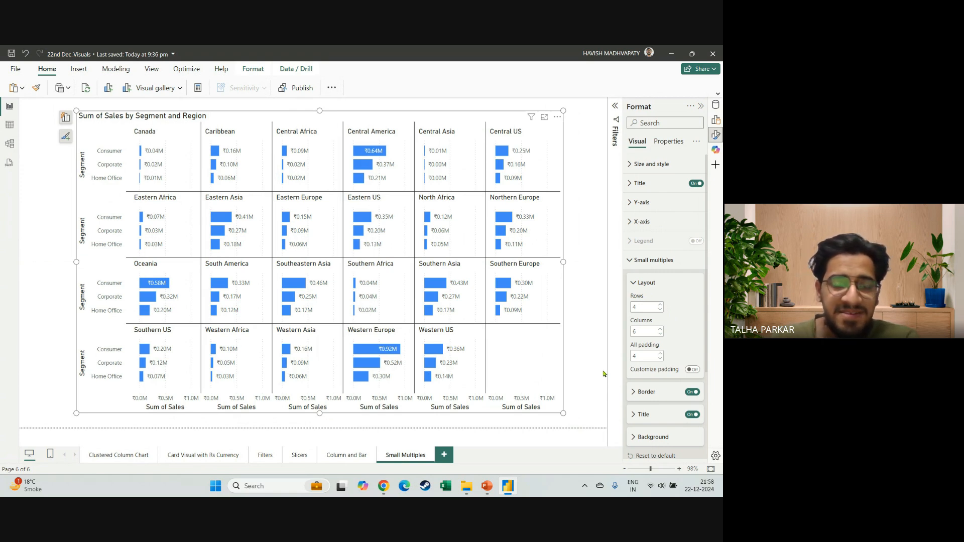
# Look over the small multiples formatting settings and deselect the chart to view the labelled regional grid.
pyautogui.scroll(-1, 668, 282)
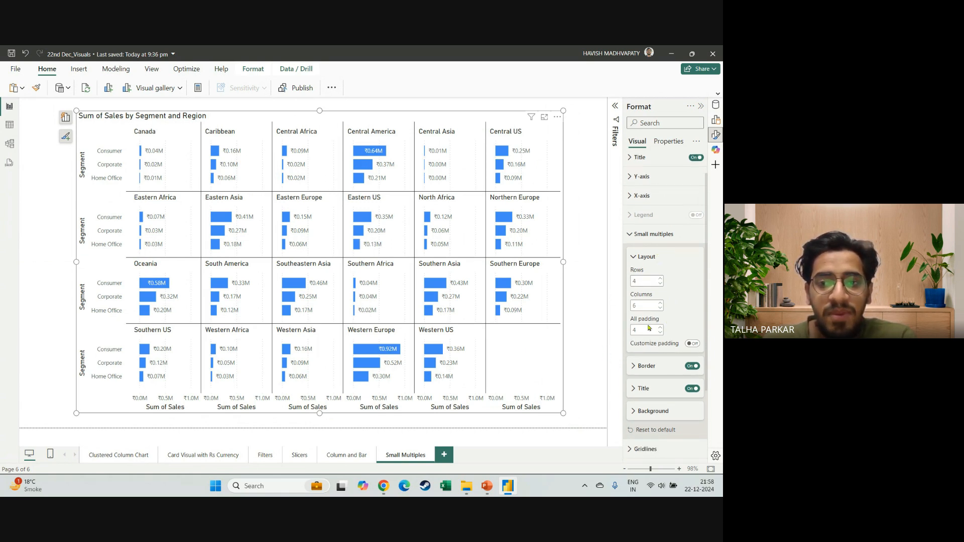
pyautogui.scroll(-1, 649, 328)
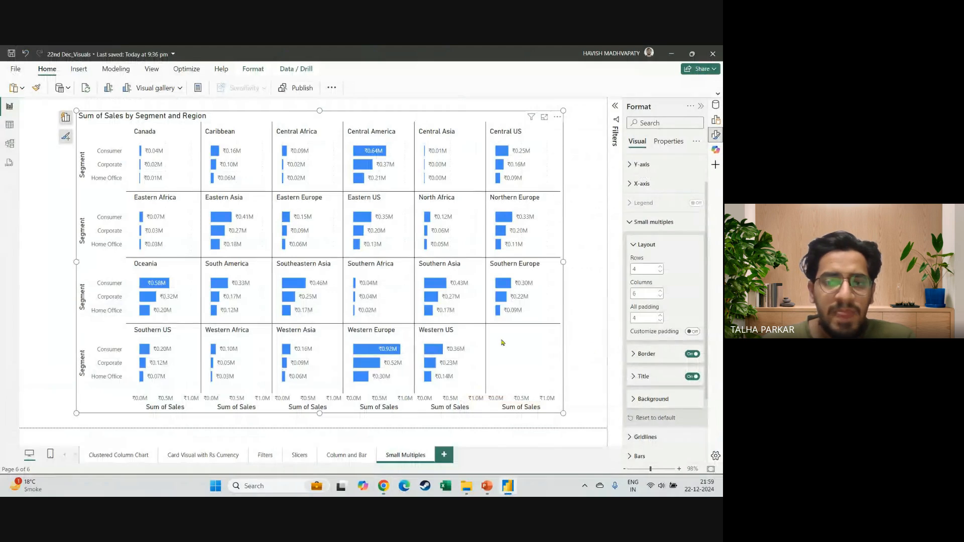
pyautogui.click(567, 356)
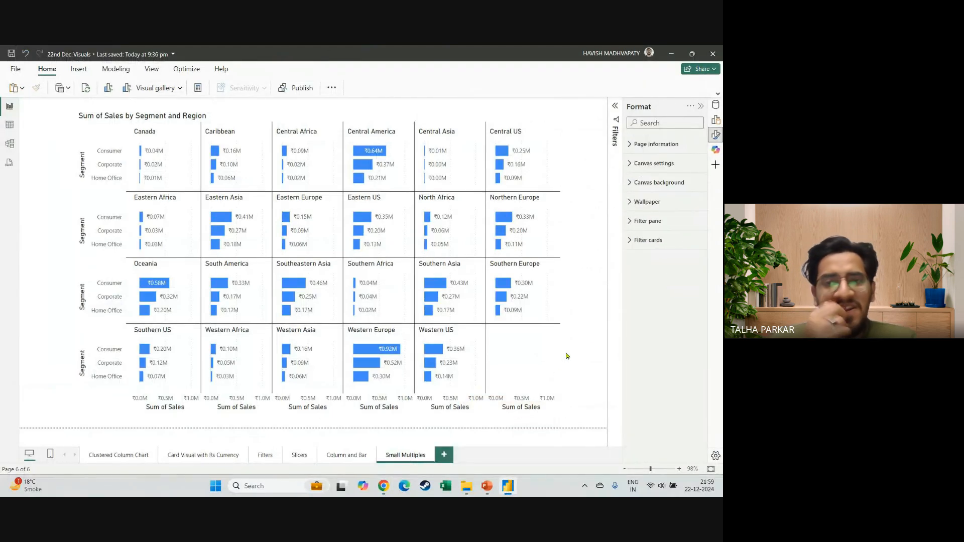
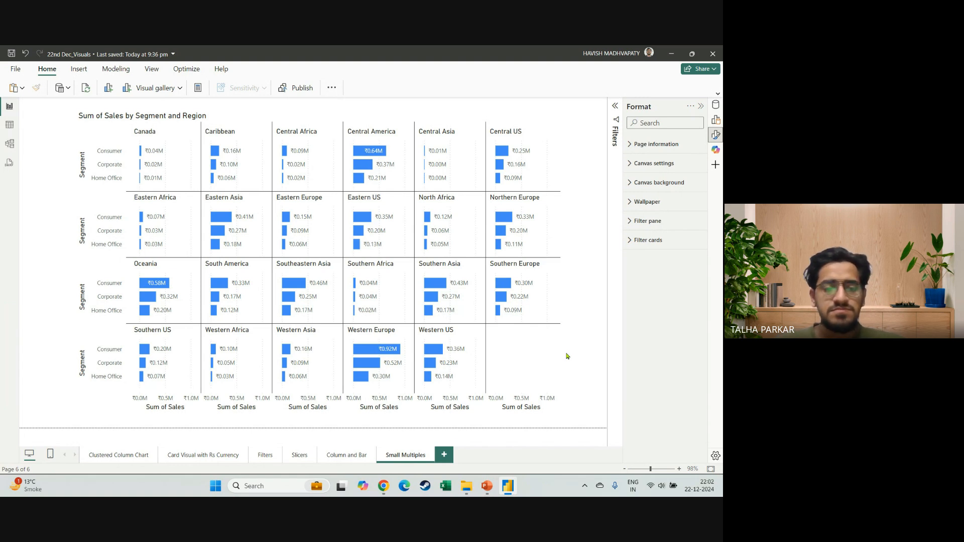
pyautogui.hotkey('alt', 'Tab')
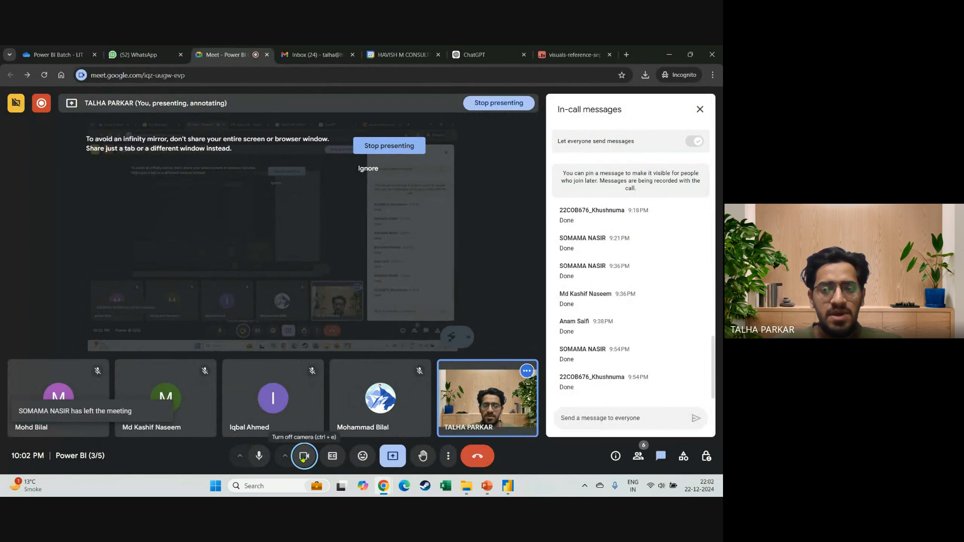
pyautogui.click(303, 457)
pyautogui.hotkey('alt', 'Tab')
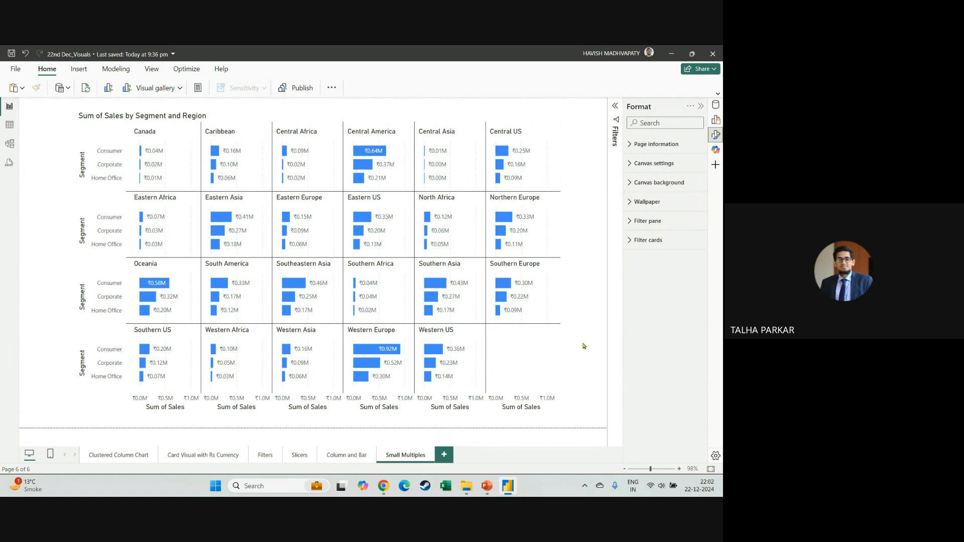
pyautogui.hotkey('alt', 'Tab')
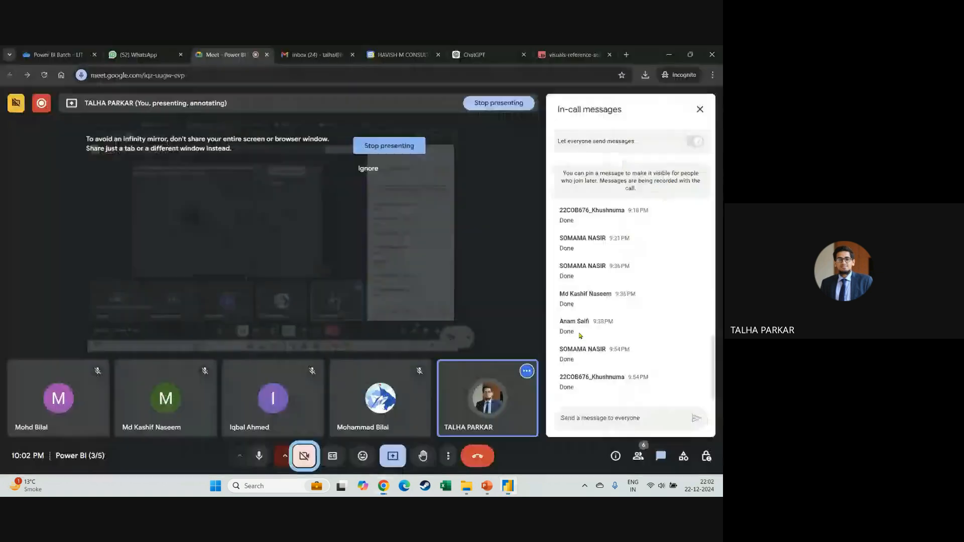
pyautogui.hotkey('alt', 'Tab')
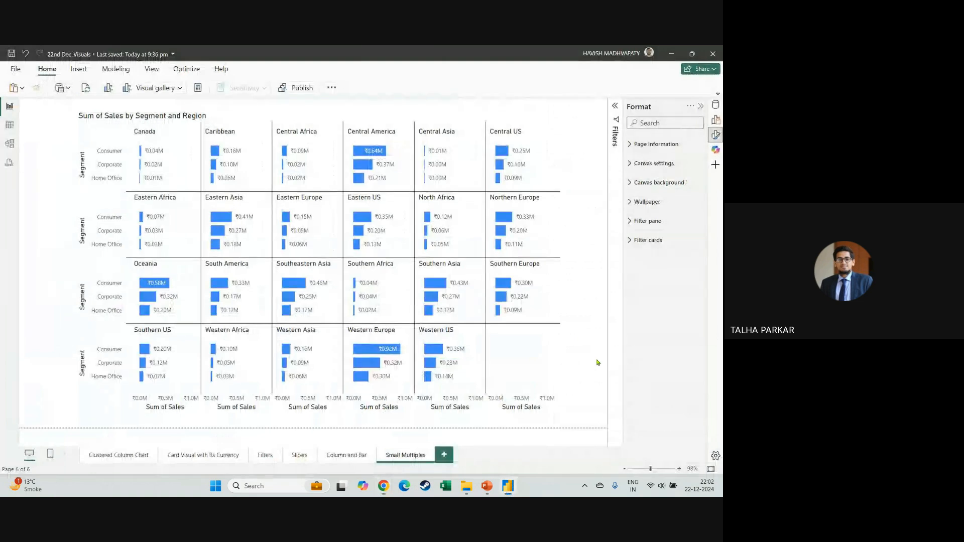
pyautogui.hotkey('alt', 'Tab')
pyautogui.click(303, 457)
pyautogui.hotkey('alt', 'Tab')
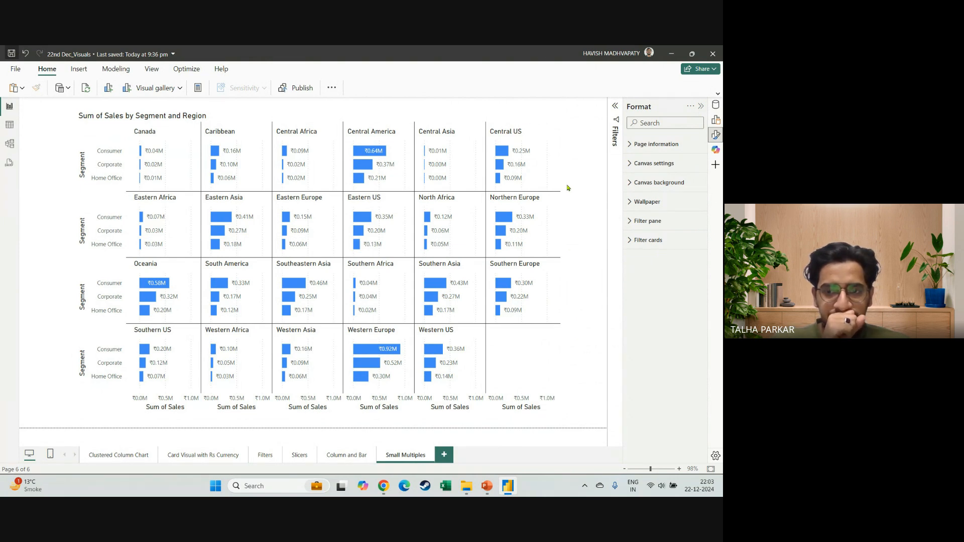
pyautogui.hotkey('alt', 'Tab')
pyautogui.hotkey('alt', 'Tab')
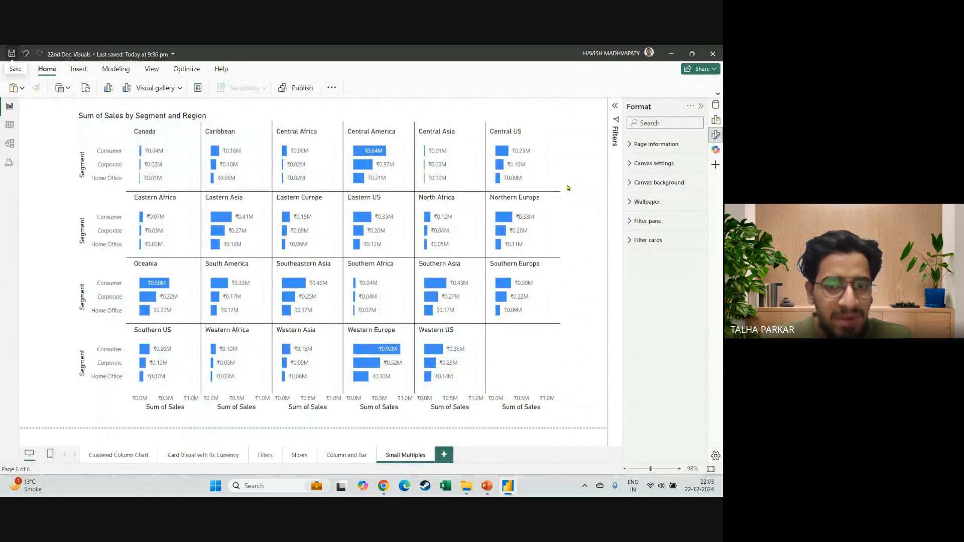
# Add a new blank page after the Small Multiples page and save the report.
pyautogui.click(444, 454)
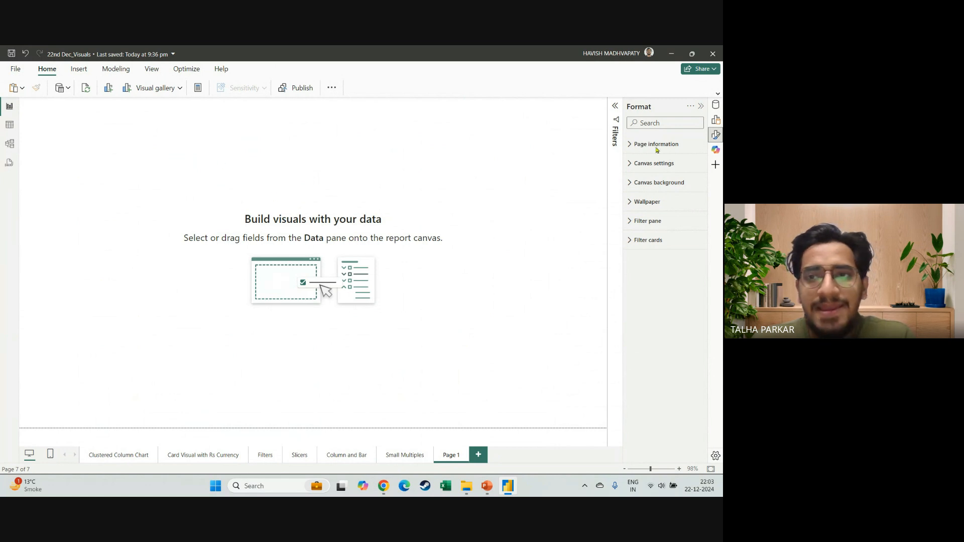
pyautogui.hotkey('ctrl', 's')
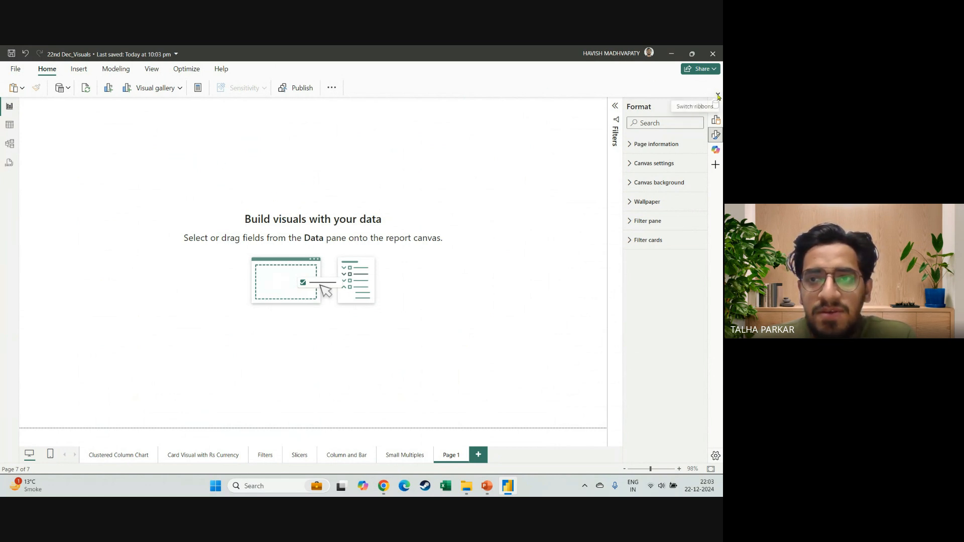
pyautogui.click(718, 96)
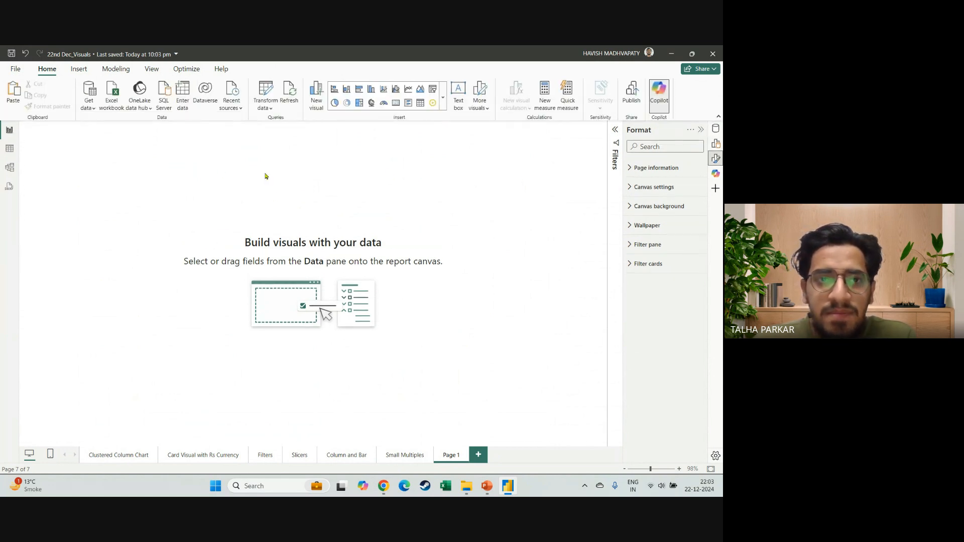
pyautogui.click(405, 455)
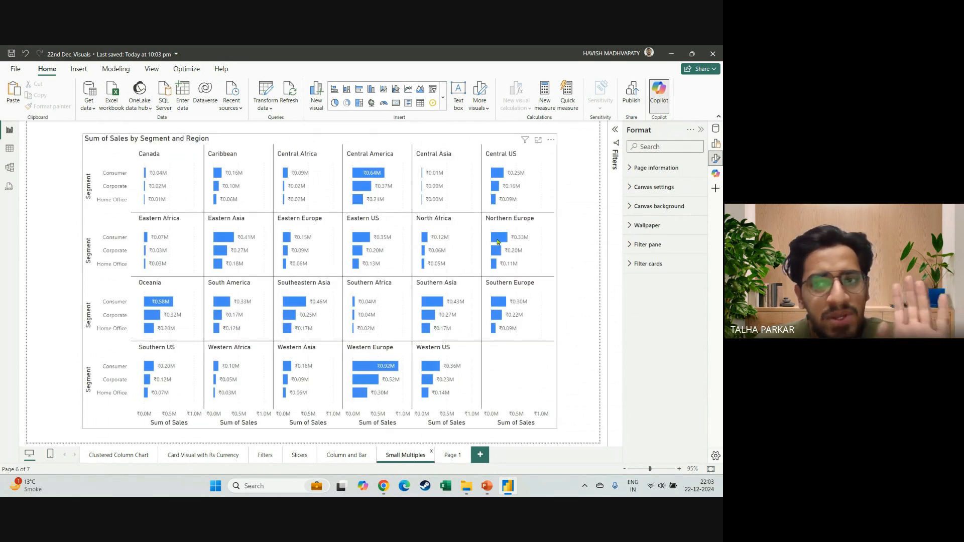
pyautogui.click(458, 455)
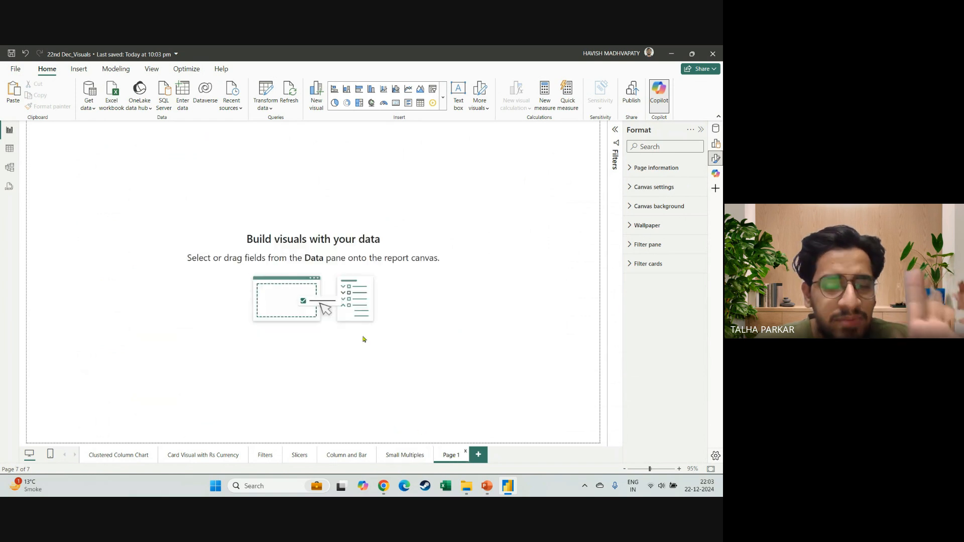
# Insert a Q&A visual on the blank page and set its question field text size to 20.
pyautogui.click(71, 70)
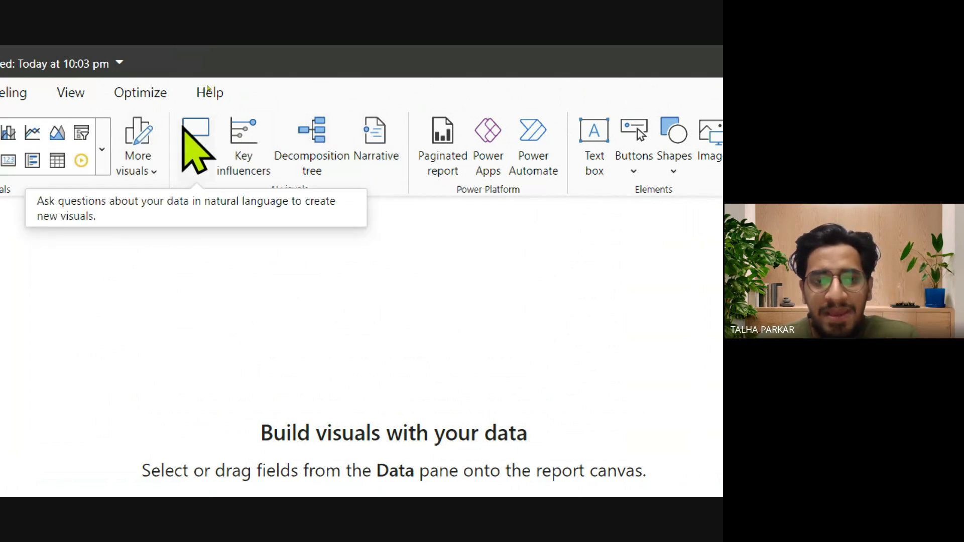
pyautogui.click(194, 133)
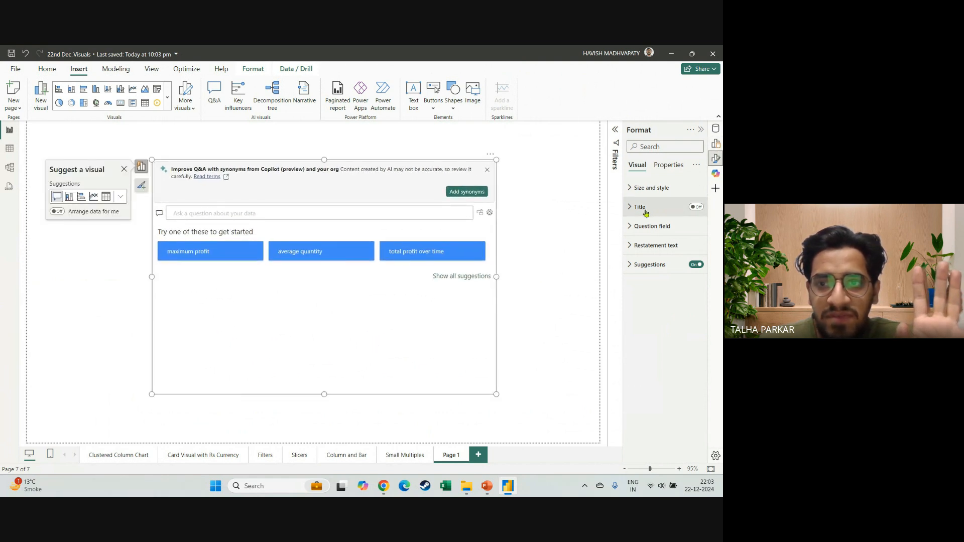
pyautogui.click(650, 226)
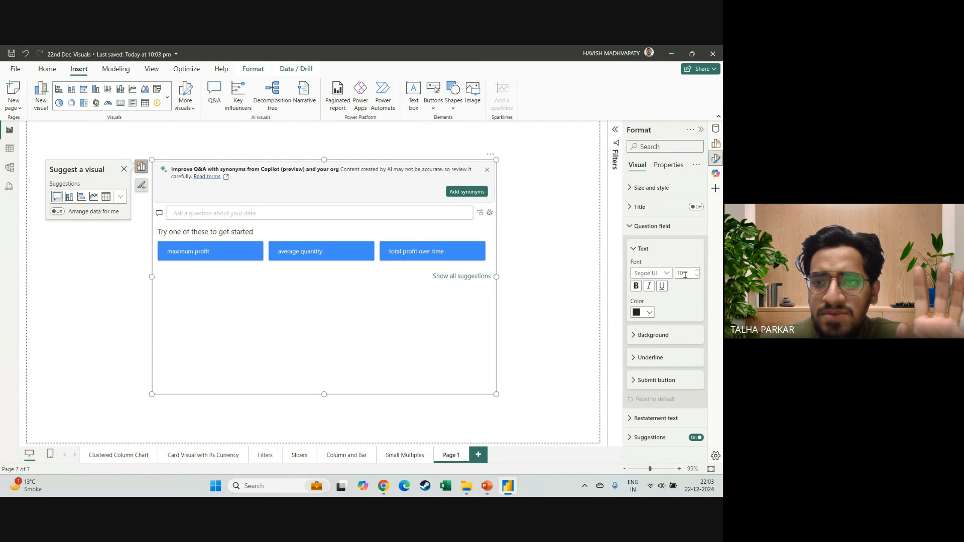
pyautogui.click(681, 274)
pyautogui.write('20')
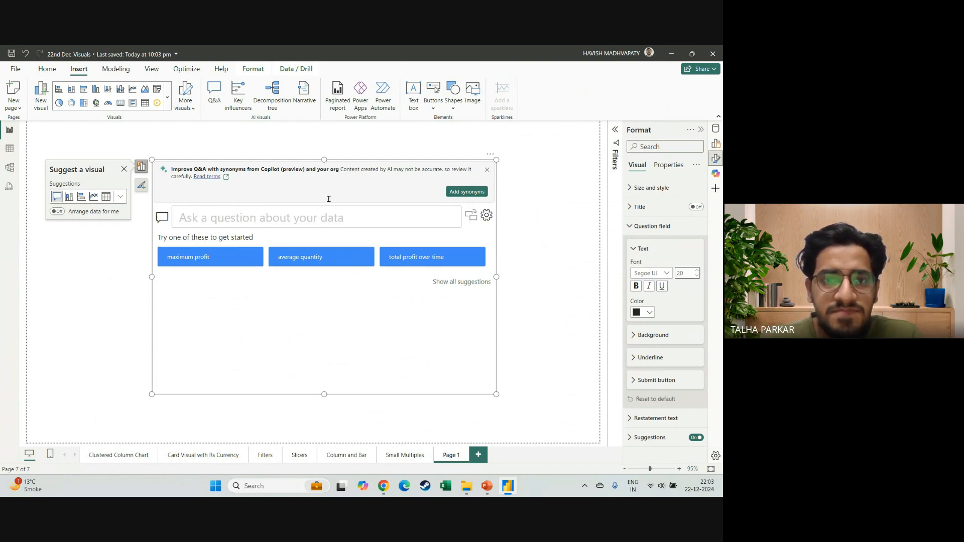
pyautogui.click(124, 170)
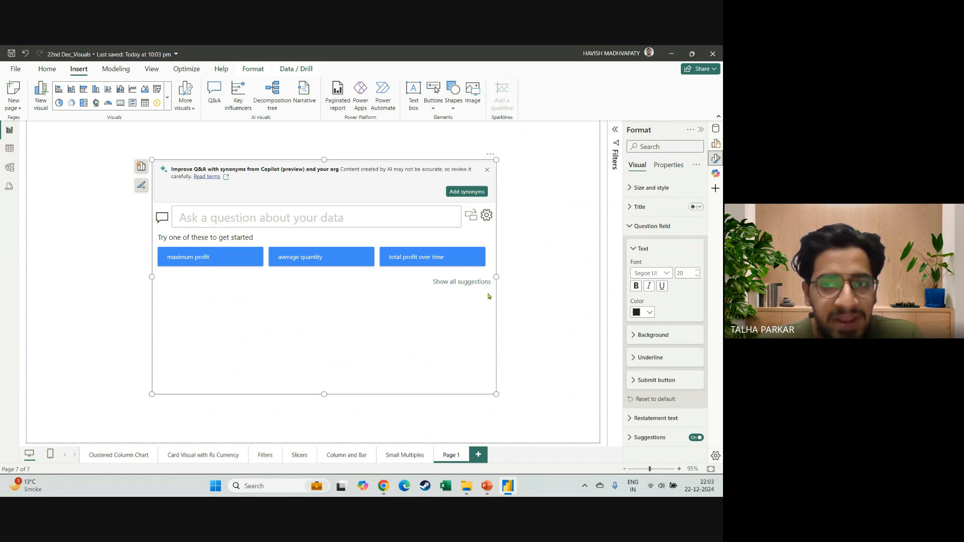
# Ask the Q&A visual for "total sales".
pyautogui.click(245, 217)
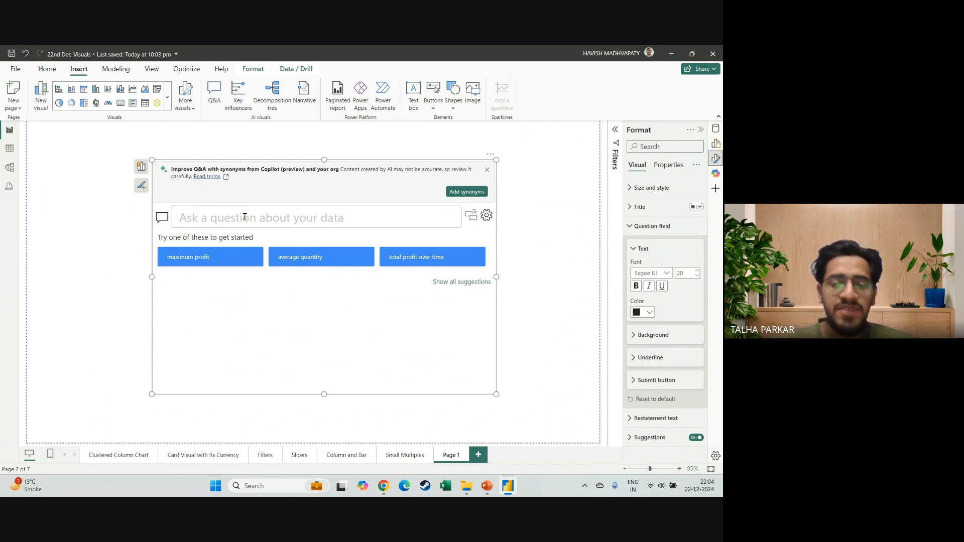
pyautogui.write('t')
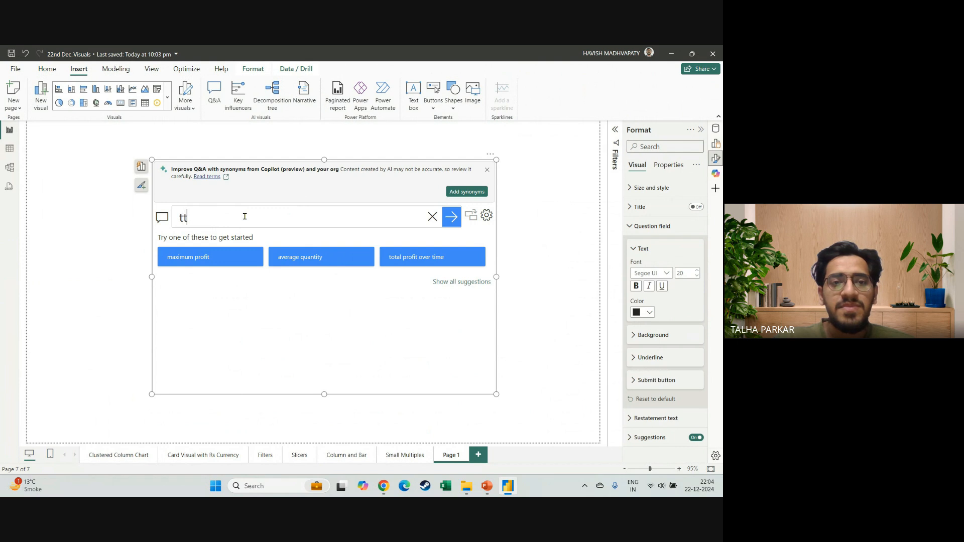
pyautogui.write('otal sales')
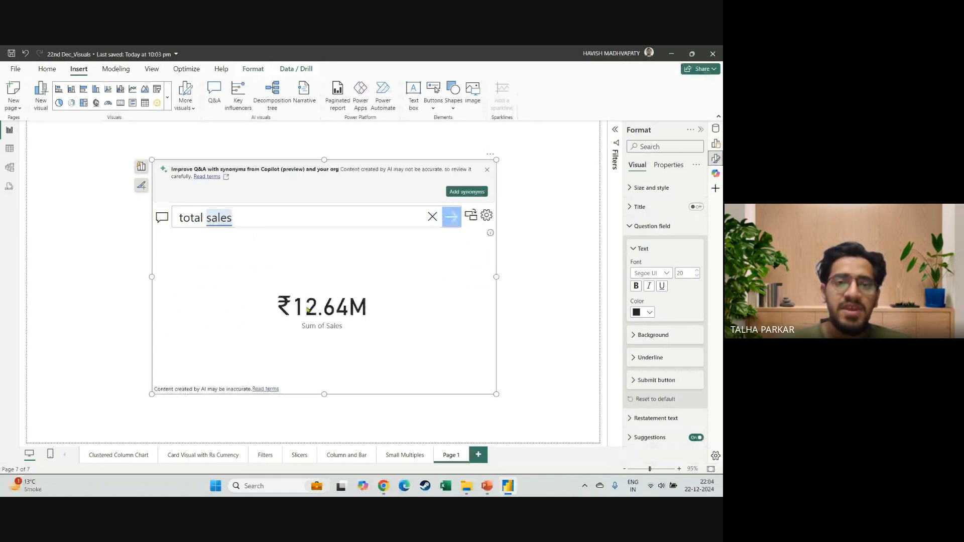
# Replace the question in the Q&A visual with just "sales".
pyautogui.hotkey('ctrl', 'a')
pyautogui.press('BackSpace')
pyautogui.write('to')
pyautogui.press('BackSpace')
pyautogui.press('BackSpace')
pyautogui.write('sal')
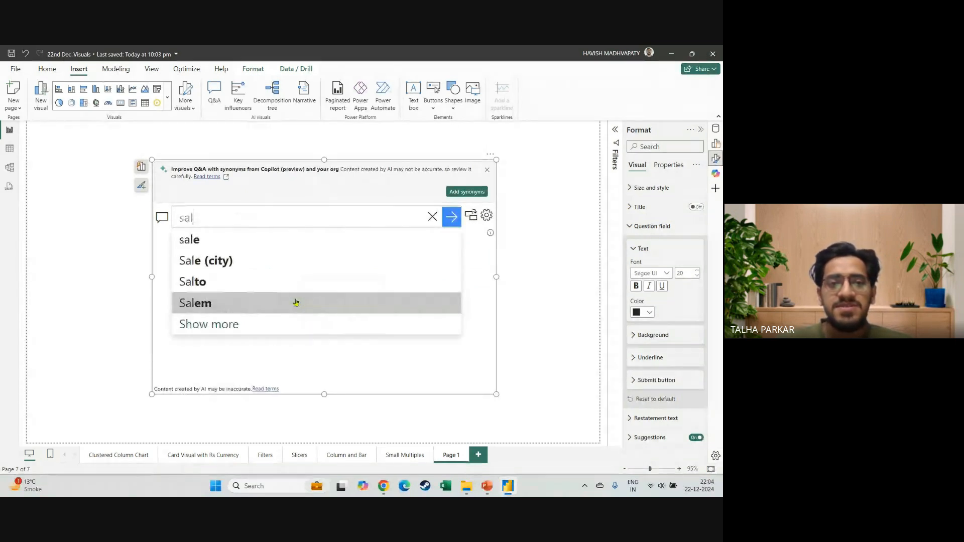
pyautogui.write('es')
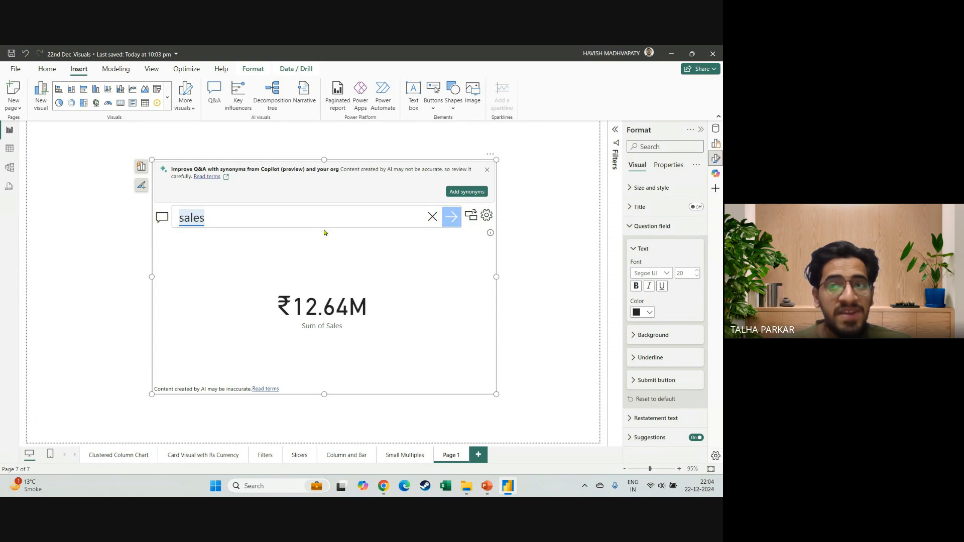
# Display the list of data fields and extend the Q&A question to "sales by region".
pyautogui.click(715, 159)
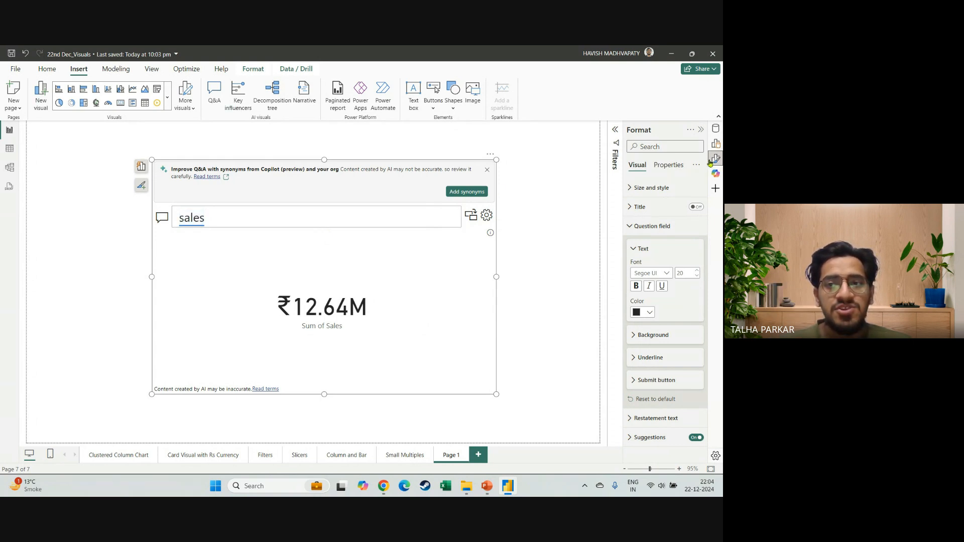
pyautogui.click(715, 128)
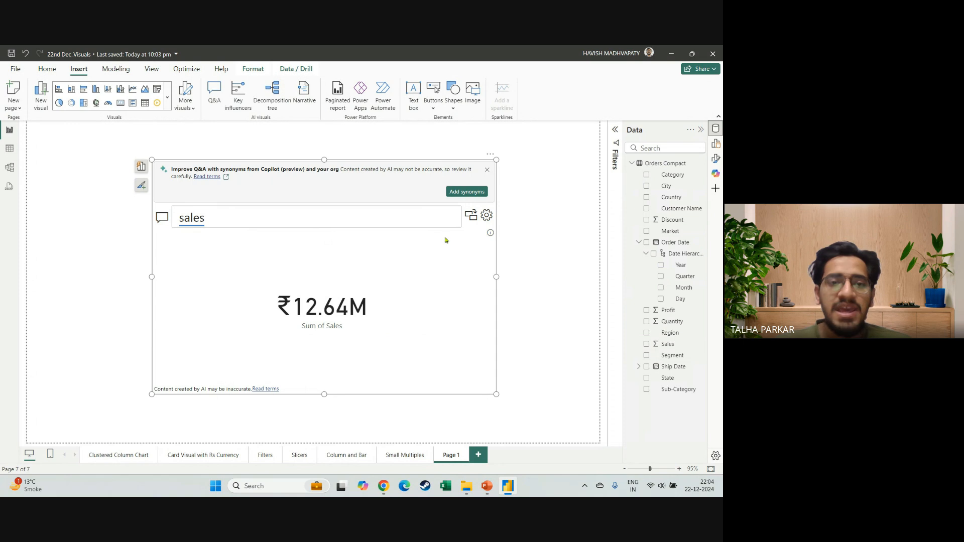
pyautogui.click(298, 216)
pyautogui.write('by region')
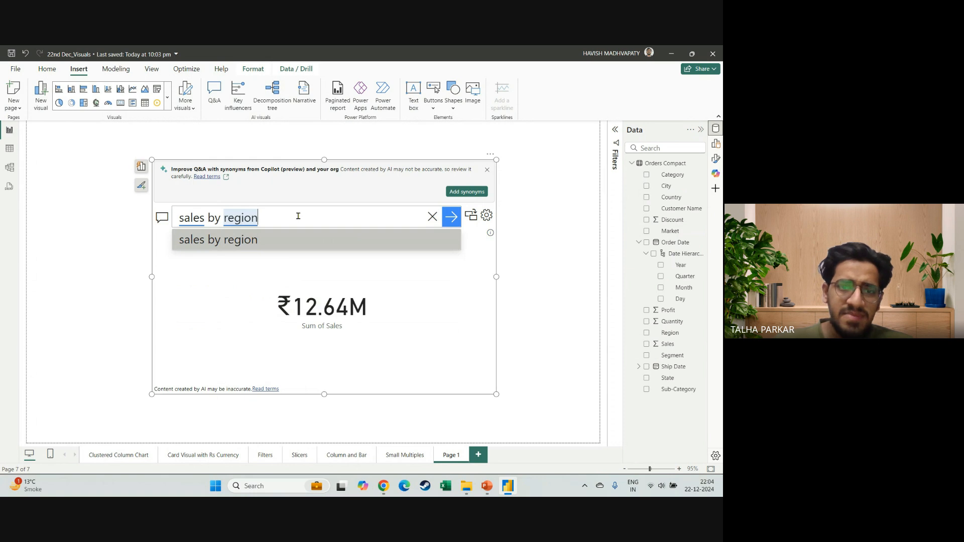
pyautogui.press('Return')
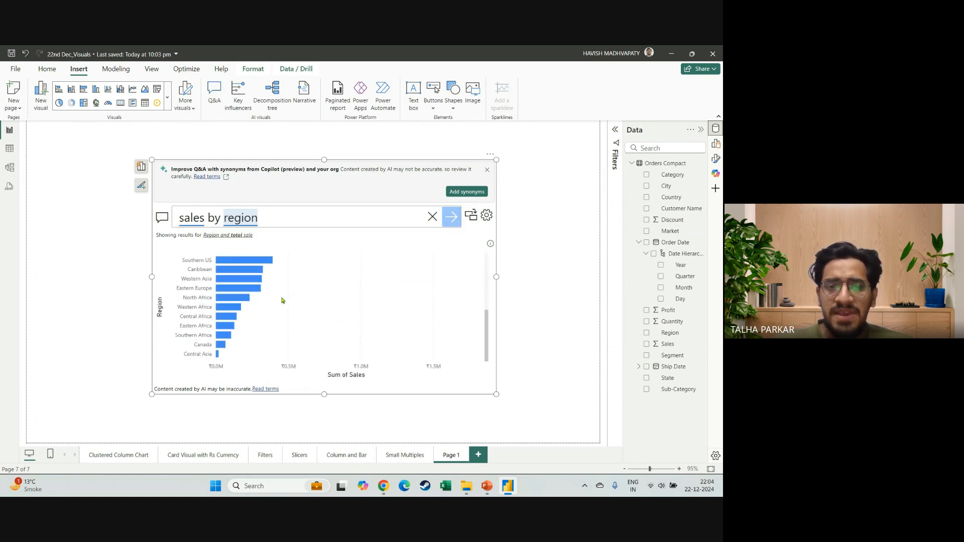
# Extend the question to "sales by region as a map" to change the result's chart type.
pyautogui.write('as a')
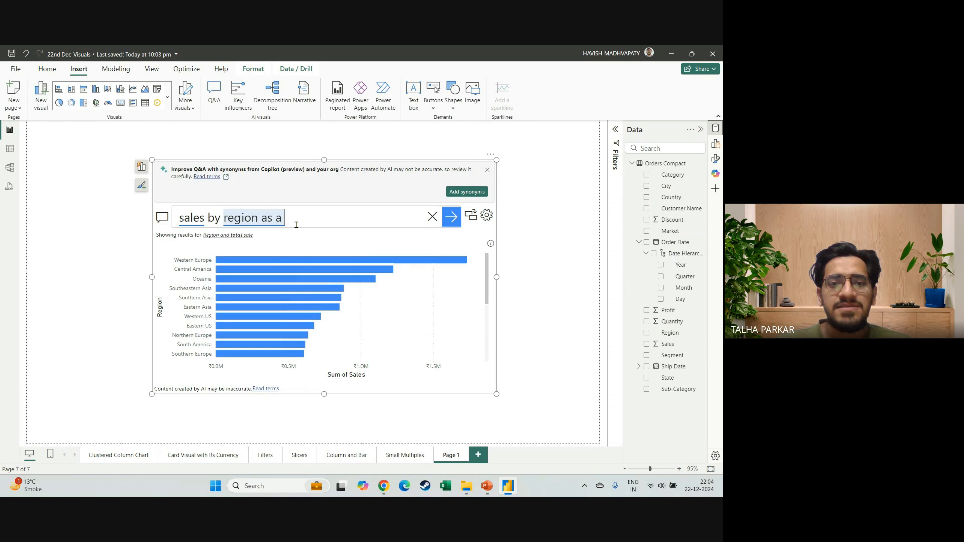
pyautogui.write(' map')
pyautogui.press('Return')
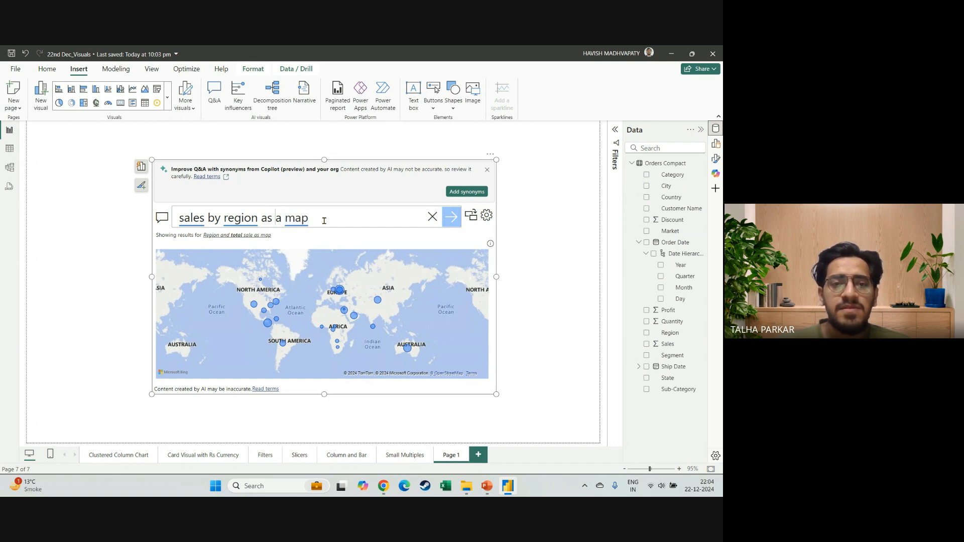
# Change the Q&A question to "sales by states for India as a map".
pyautogui.write('fo')
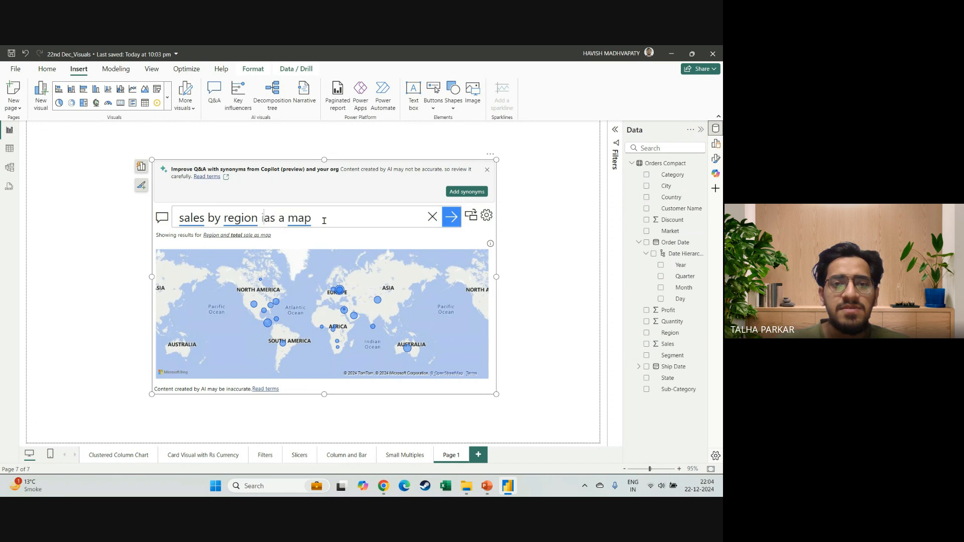
pyautogui.press('BackSpace')
pyautogui.press('BackSpace')
pyautogui.press('BackSpace')
pyautogui.press('BackSpace')
pyautogui.press('BackSpace')
pyautogui.press('BackSpace')
pyautogui.press('BackSpace')
pyautogui.press('BackSpace')
pyautogui.press('BackSpace')
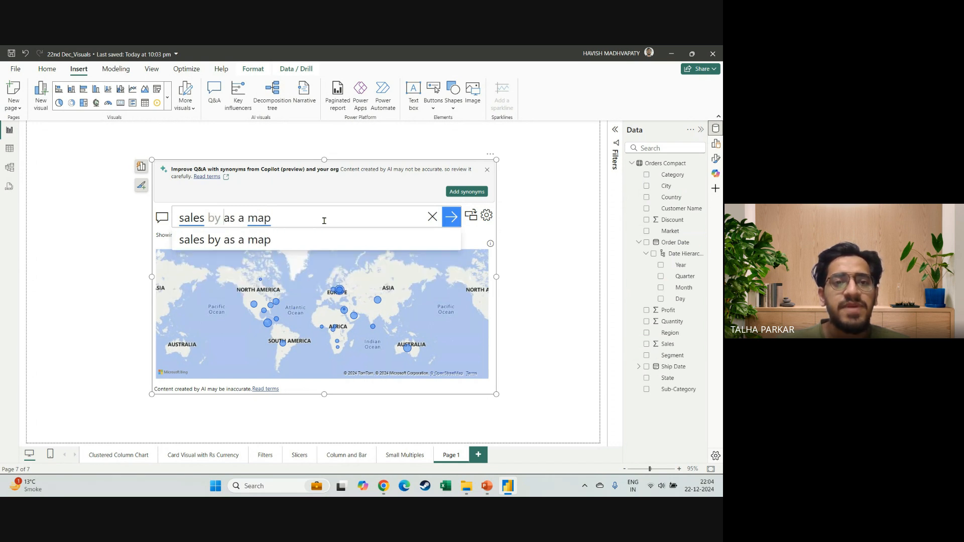
pyautogui.write('sta')
pyautogui.write('tes for l')
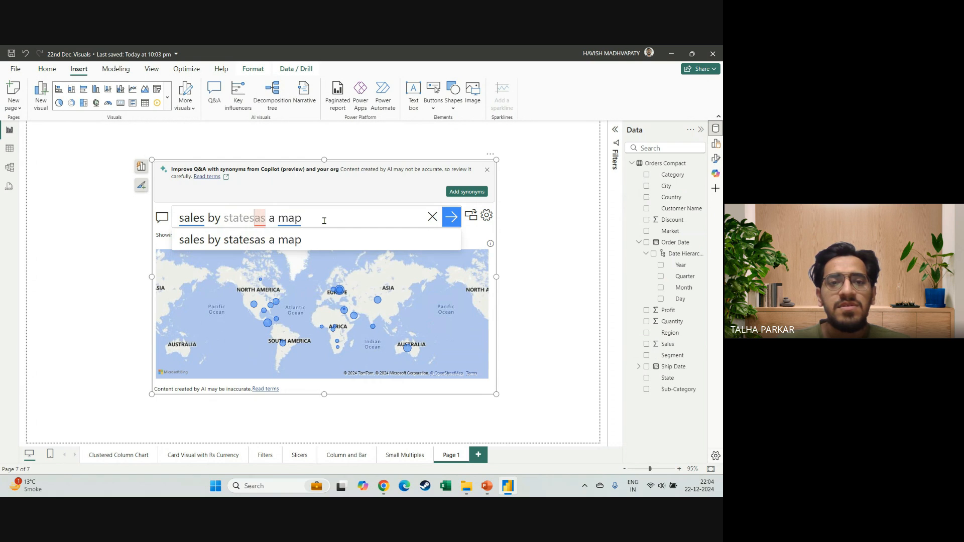
pyautogui.write('ndia')
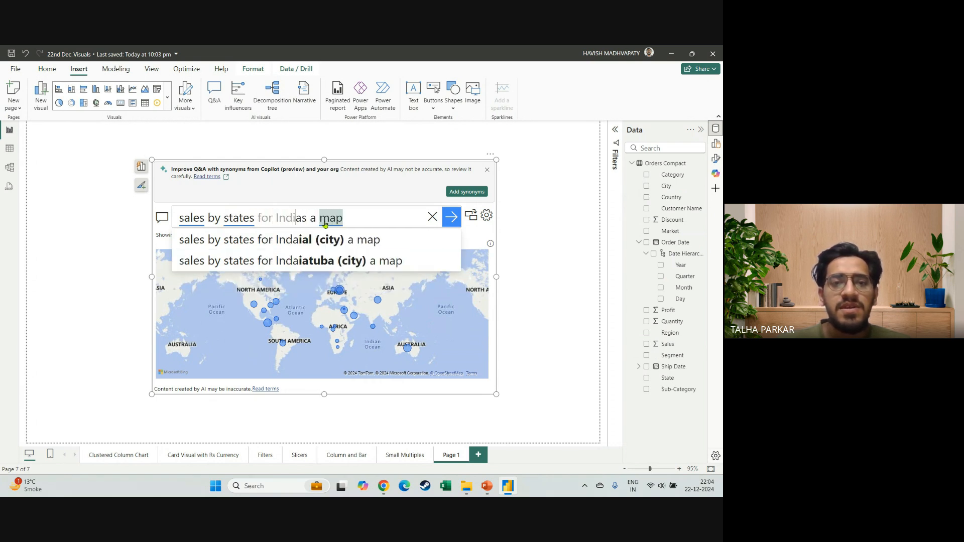
pyautogui.press('Return')
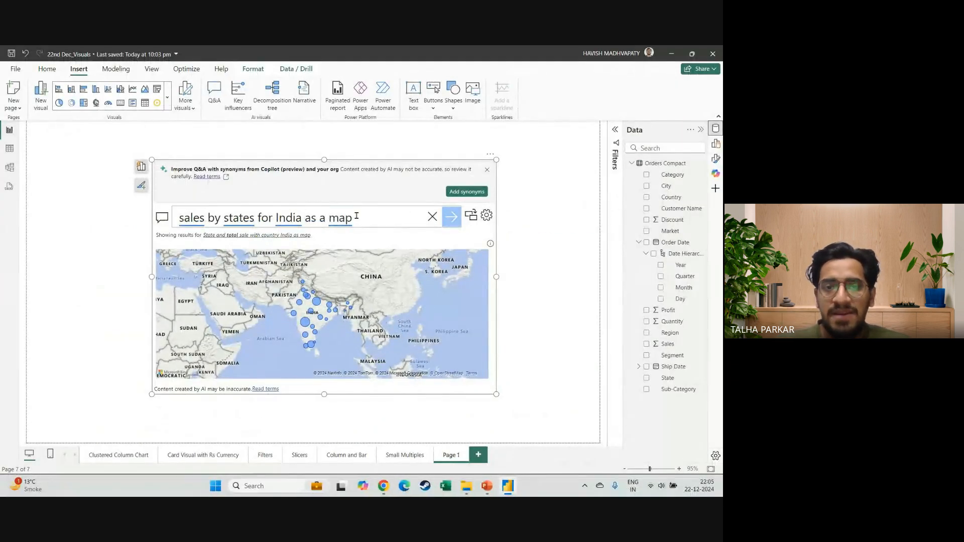
# Replace the Q&A question with "average profit by sub-category" and look through the resulting chart down to its last sub-category.
pyautogui.moveTo(356, 216); pyautogui.dragTo(174, 211)
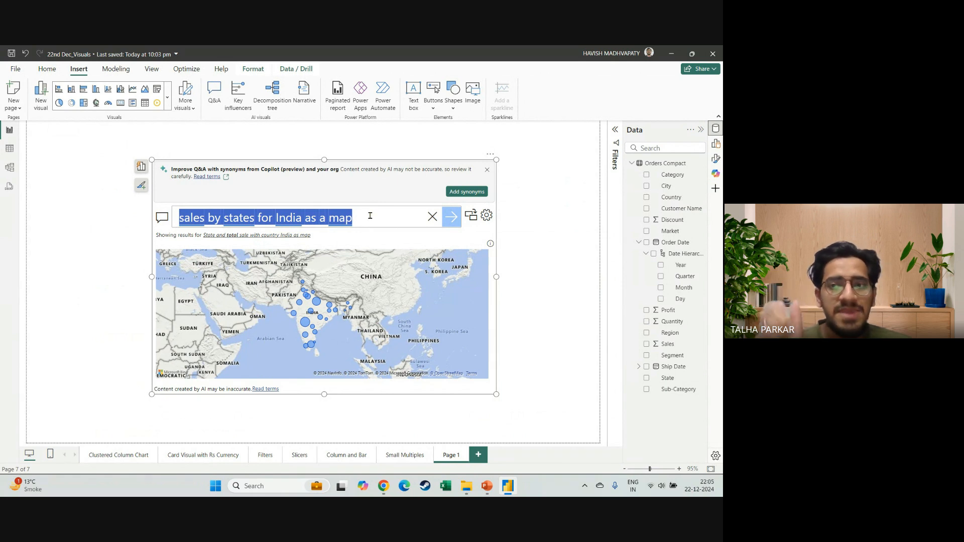
pyautogui.press('BackSpace')
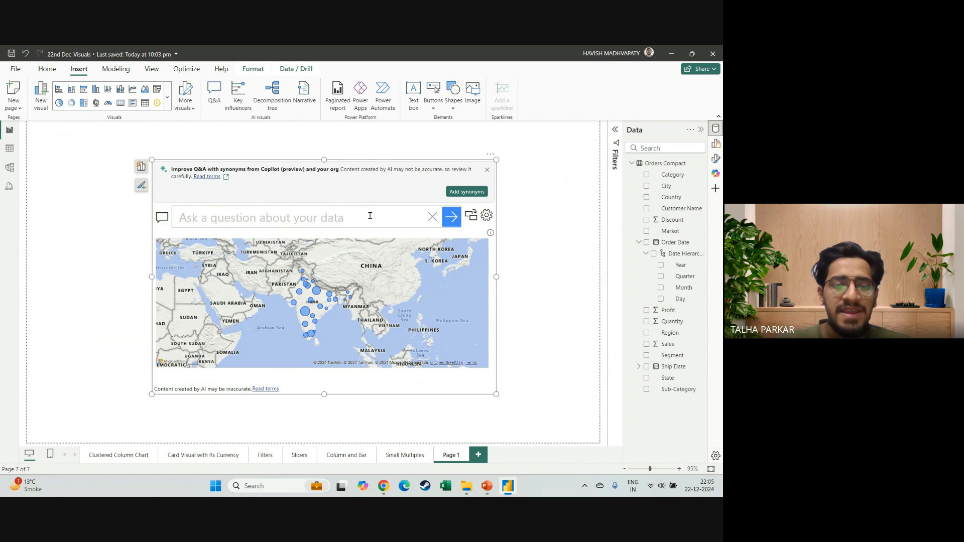
pyautogui.write('a')
pyautogui.press('BackSpace')
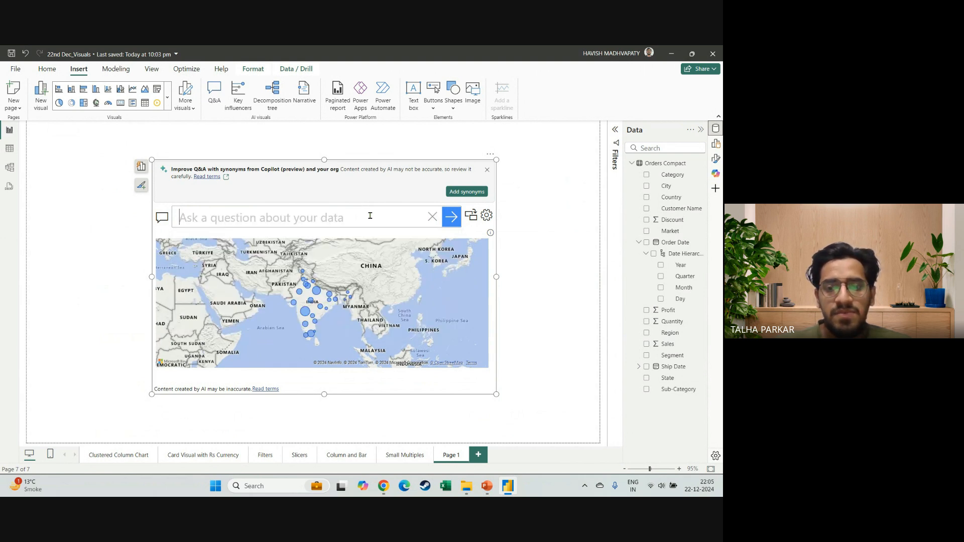
pyautogui.write('ave')
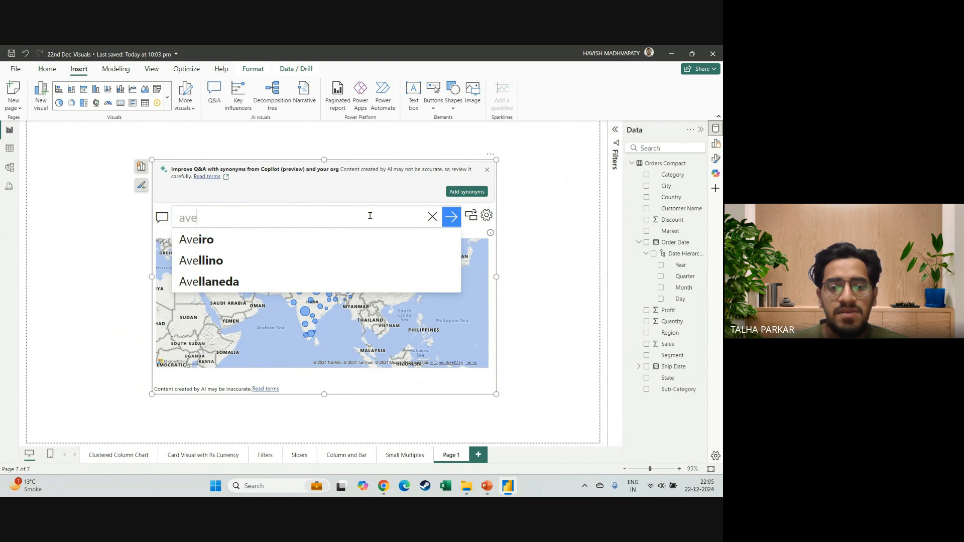
pyautogui.write('rage ')
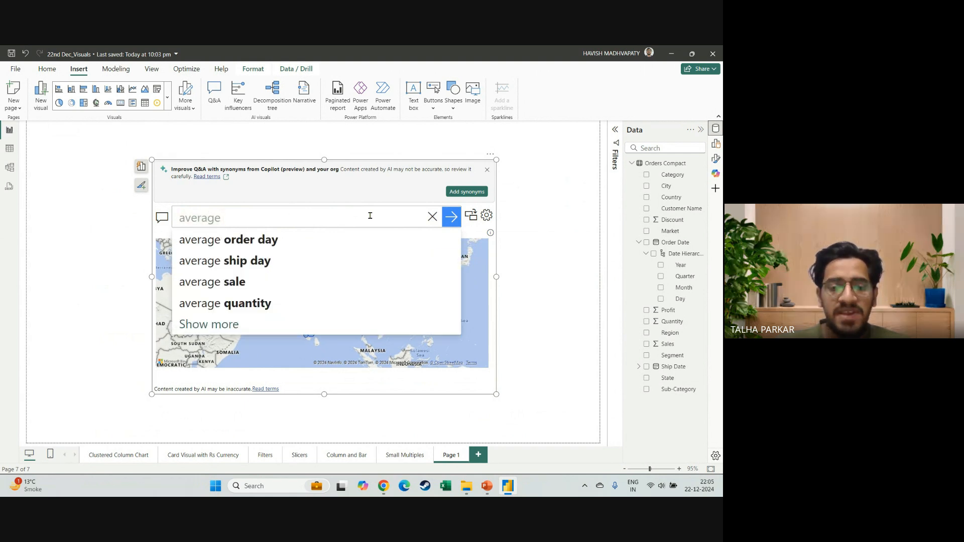
pyautogui.write('pro')
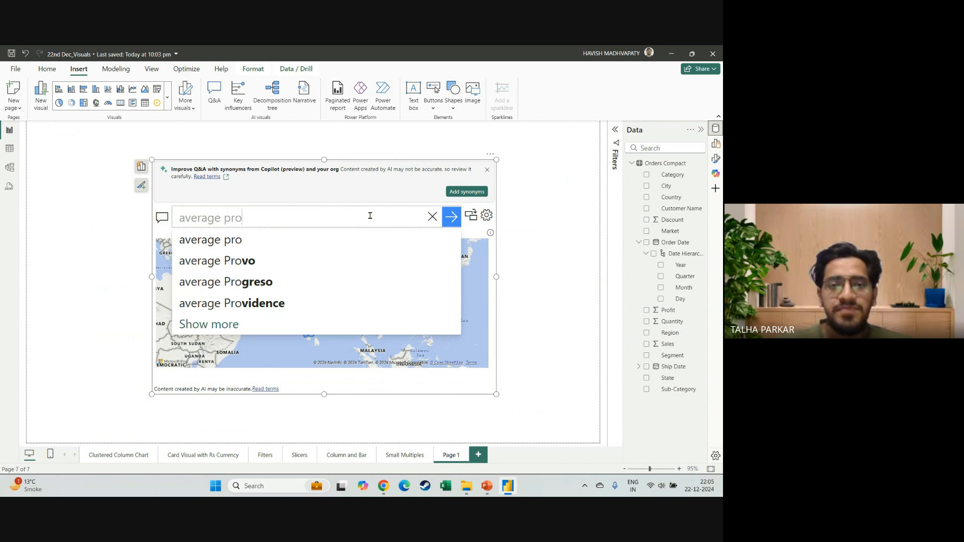
pyautogui.press('BackSpace')
pyautogui.press('BackSpace')
pyautogui.press('BackSpace')
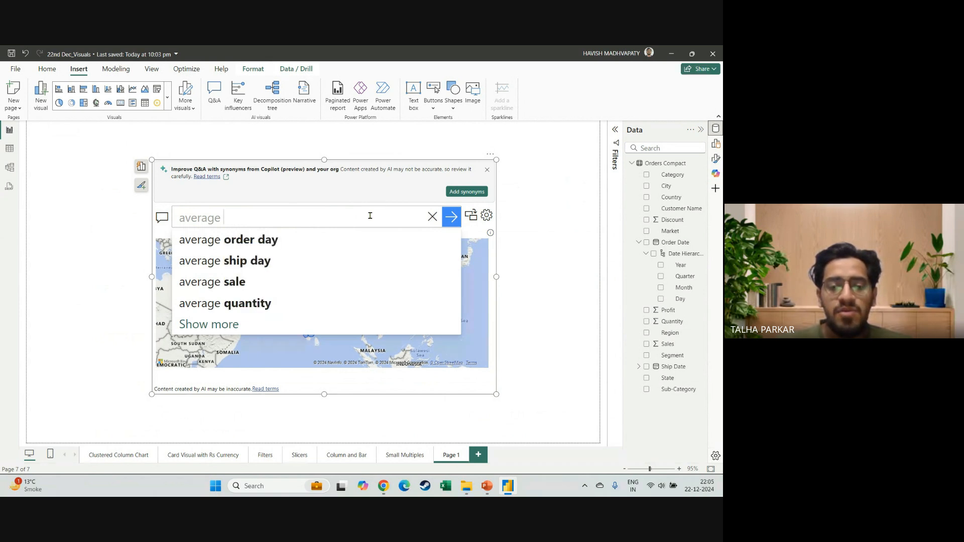
pyautogui.write('prof')
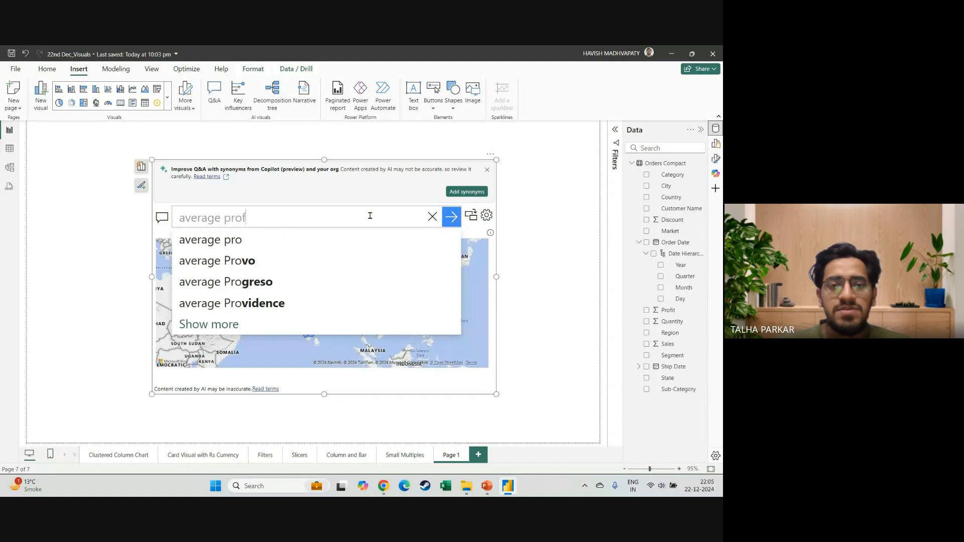
pyautogui.write('it by')
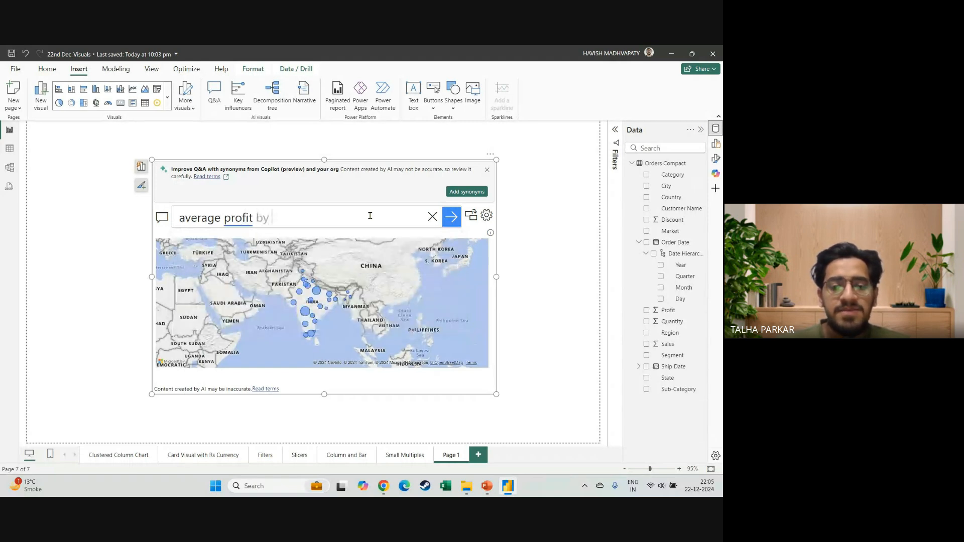
pyautogui.write(' sub-ca')
pyautogui.press('BackSpace')
pyautogui.press('BackSpace')
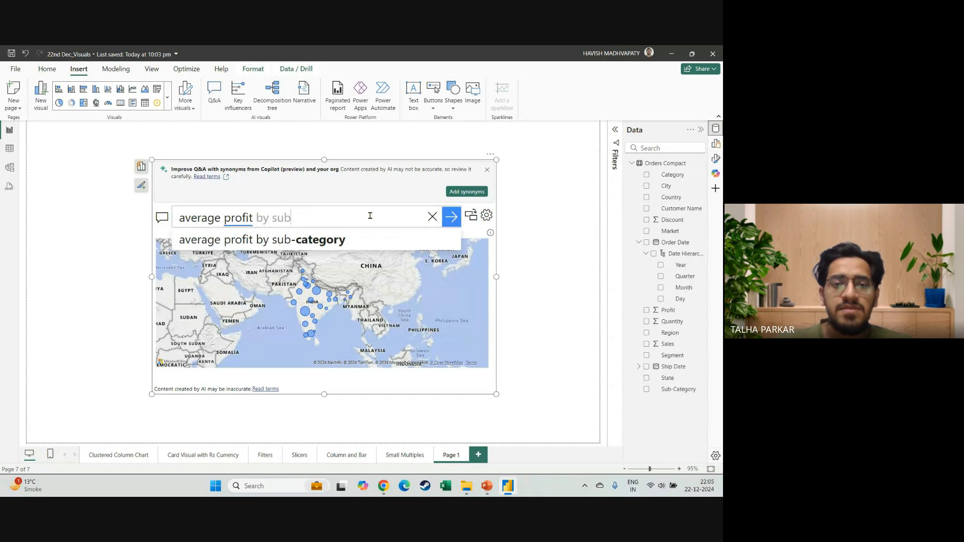
pyautogui.press('Return')
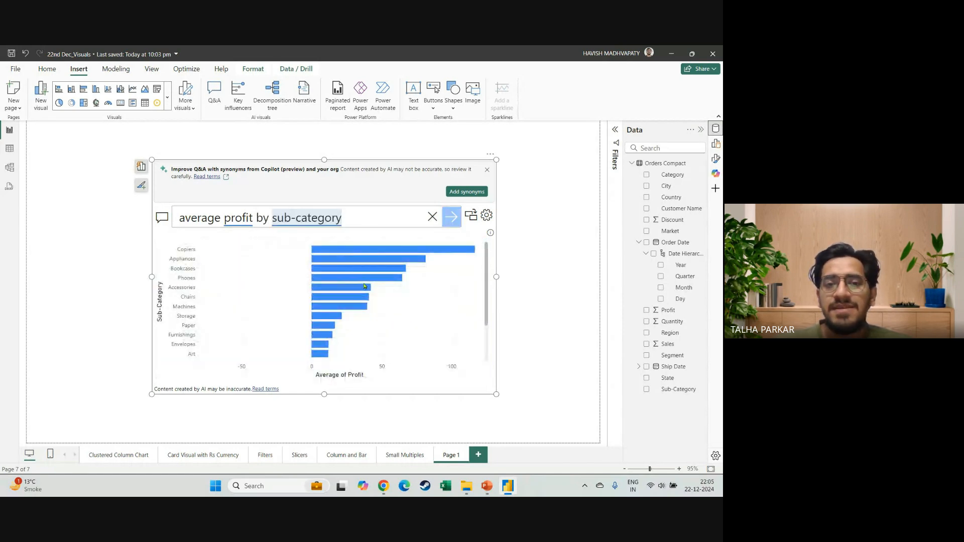
pyautogui.scroll(-3, 280, 356)
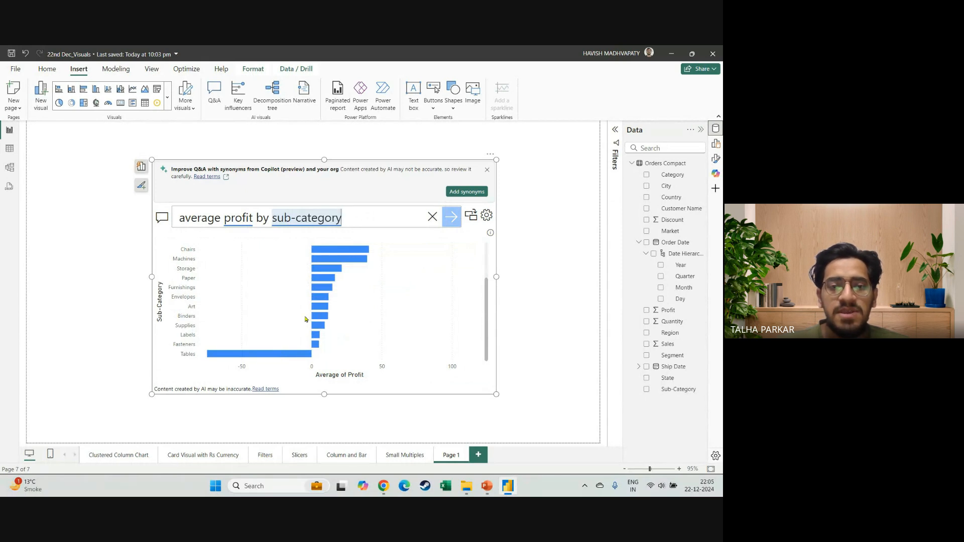
pyautogui.scroll(3, 310, 314)
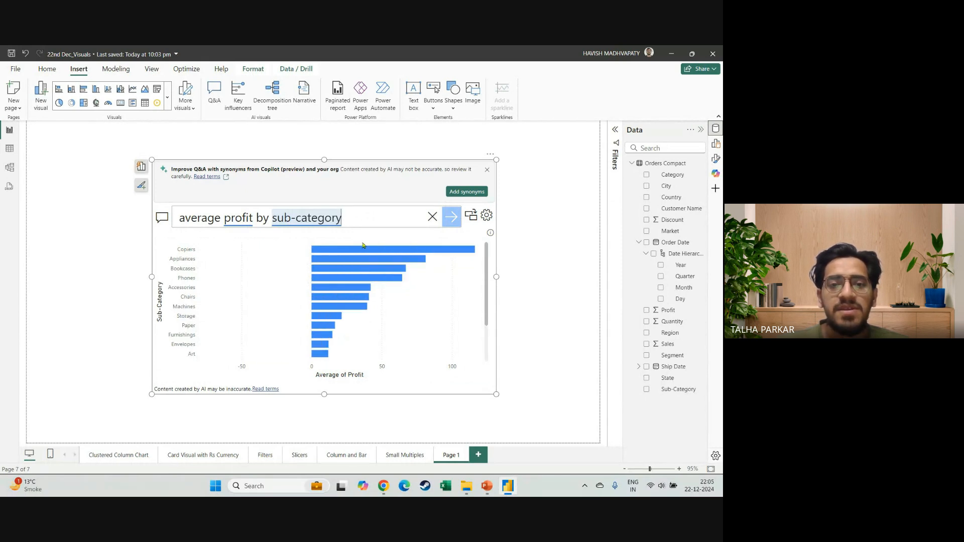
# Ask the Q&A visual for "sales for tables as a percentage of total sales" and apply its suggested interpretation of the question.
pyautogui.click(225, 220)
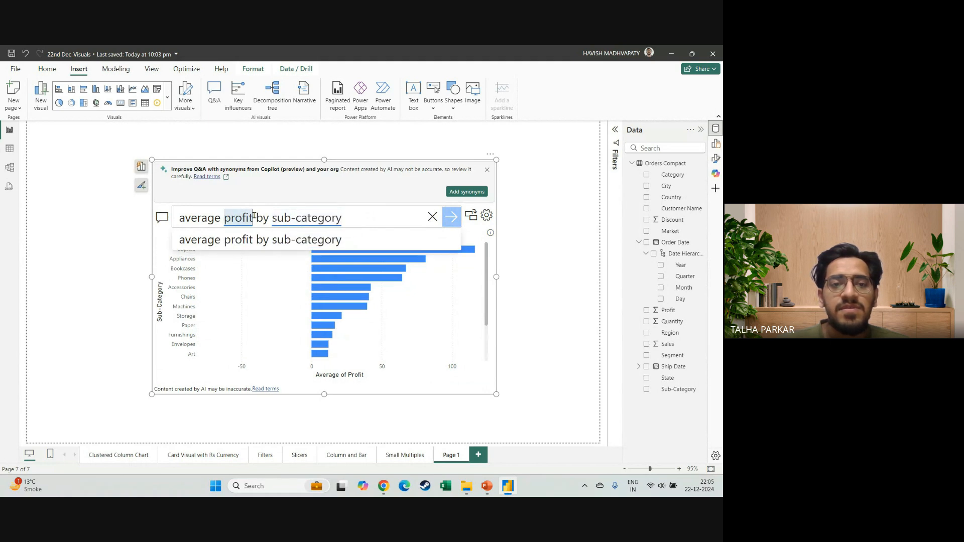
pyautogui.tripleClick(254, 217)
pyautogui.write('sa')
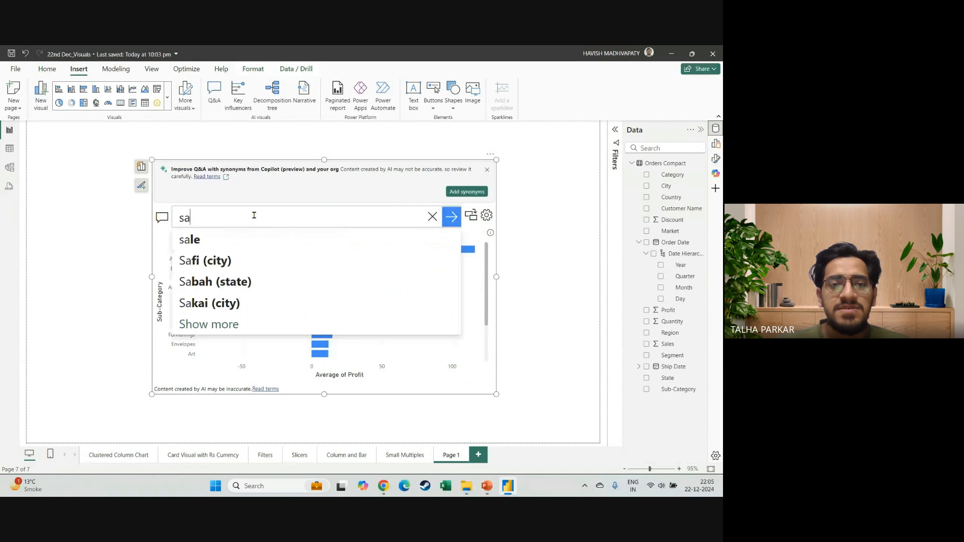
pyautogui.write('les for t')
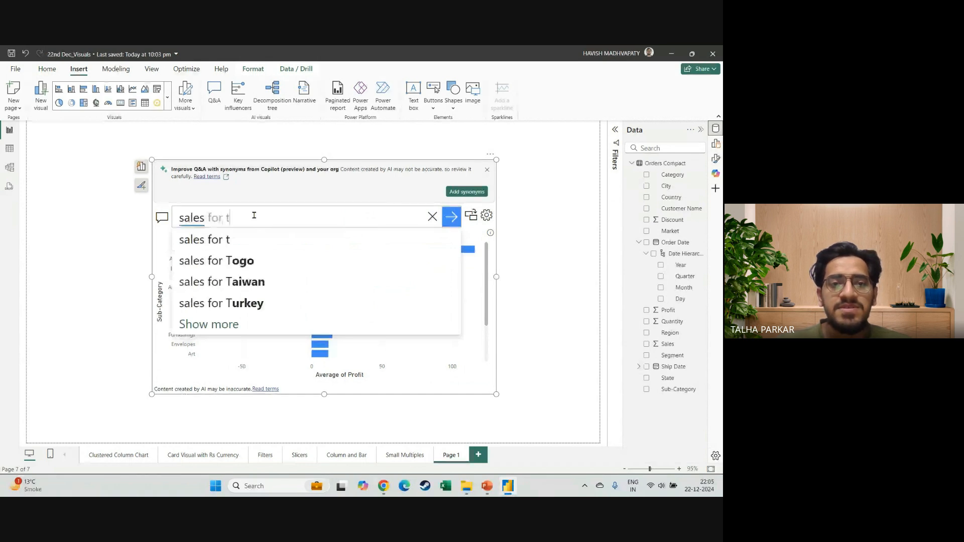
pyautogui.write('ables as a per')
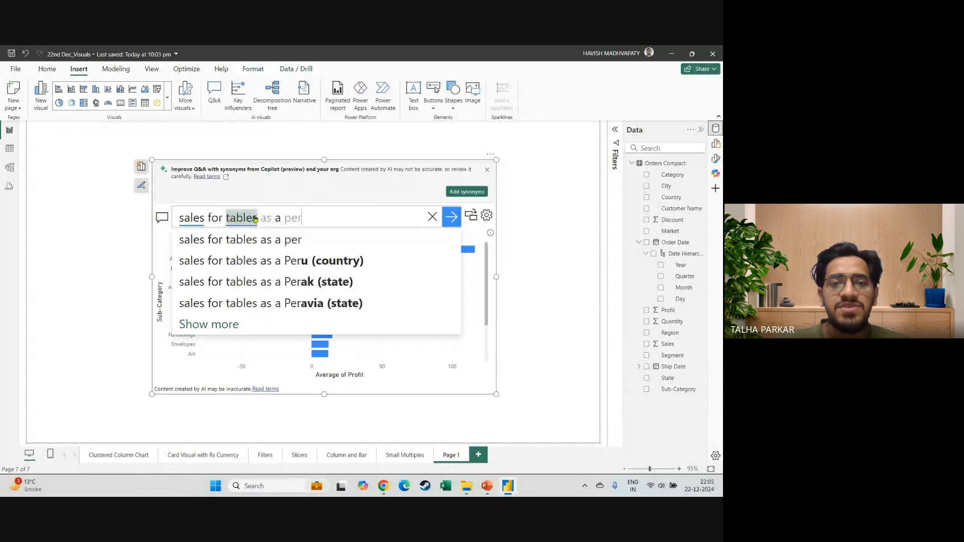
pyautogui.write('centage of total sales')
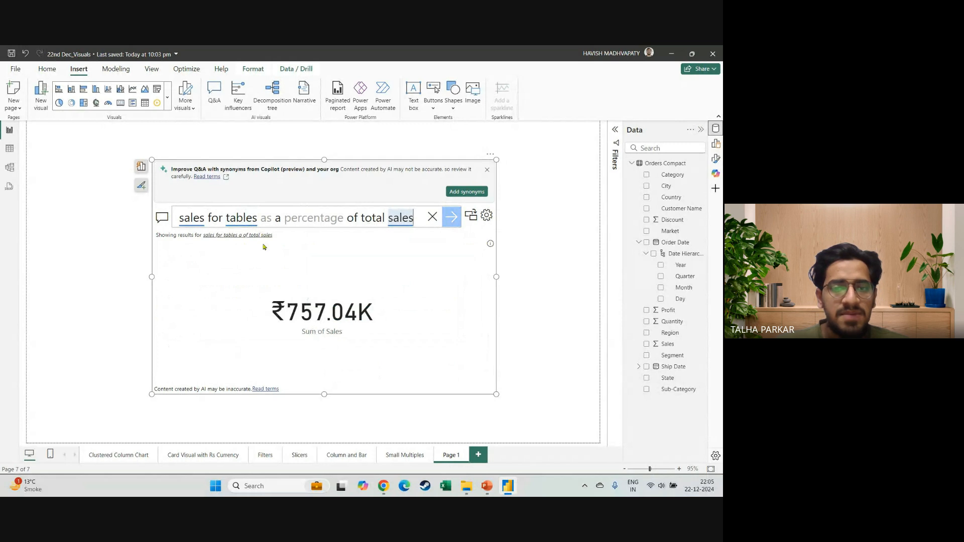
pyautogui.click(245, 236)
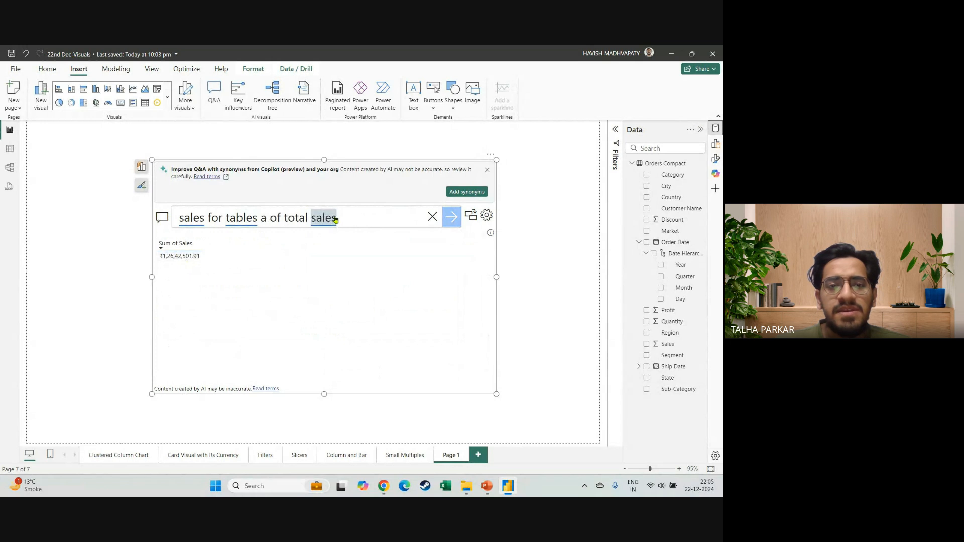
# Shorten the Q&A question to "sales for tables", and clear the question once it has been answered.
pyautogui.moveTo(360, 218); pyautogui.dragTo(252, 223)
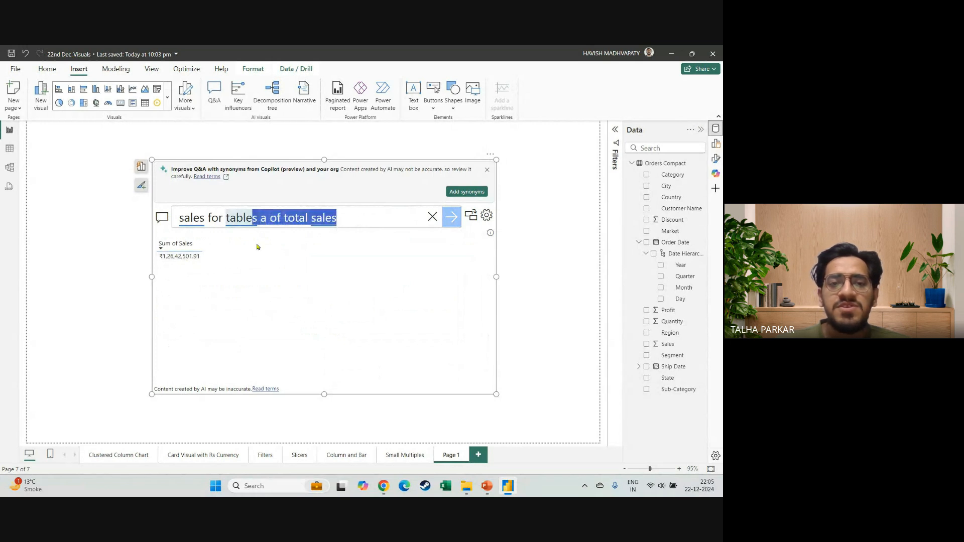
pyautogui.hotkey('shift', 'Right')
pyautogui.press('BackSpace')
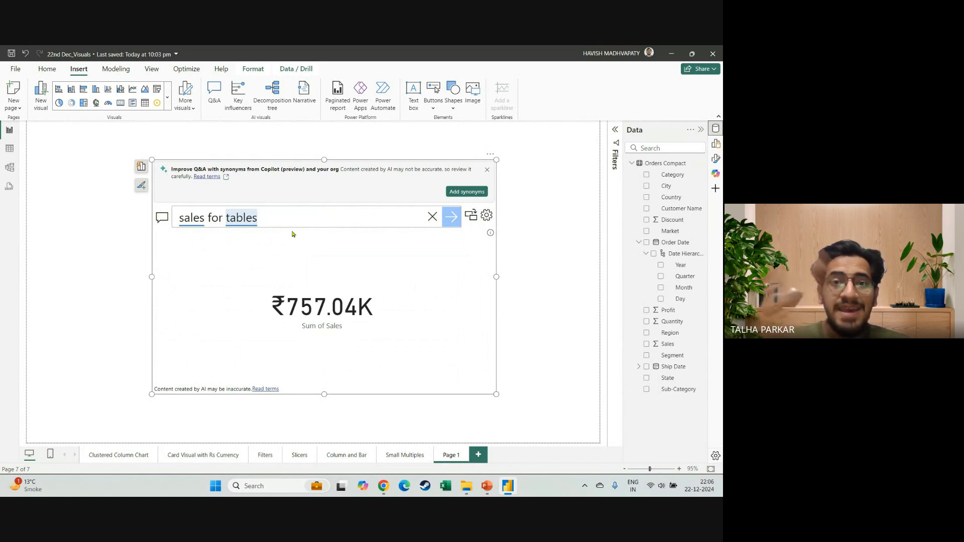
pyautogui.hotkey('ctrl', 'a')
pyautogui.press('BackSpace')
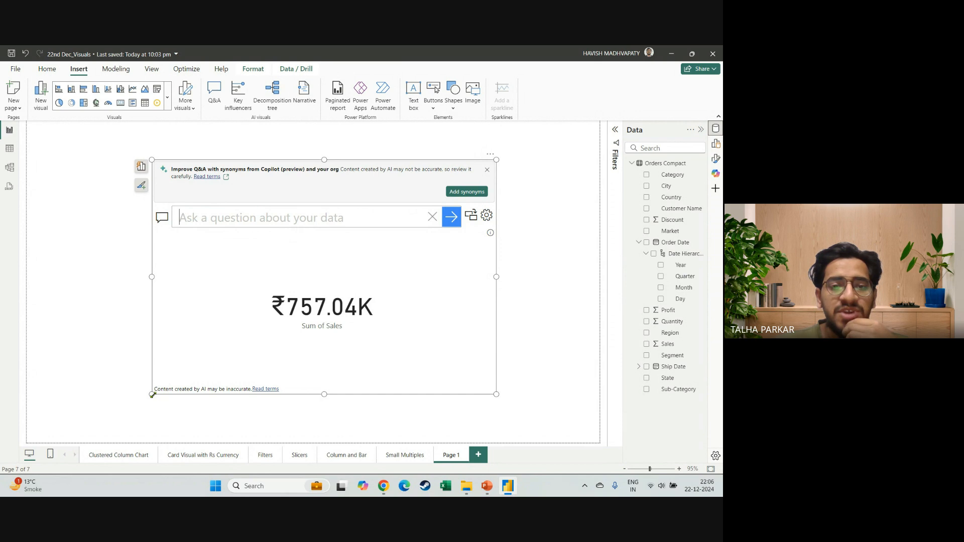
# Shrink the Q&A visual into the report page's upper-right corner and dismiss its banner about Copilot synonyms.
pyautogui.moveTo(152, 395); pyautogui.dragTo(256, 359)
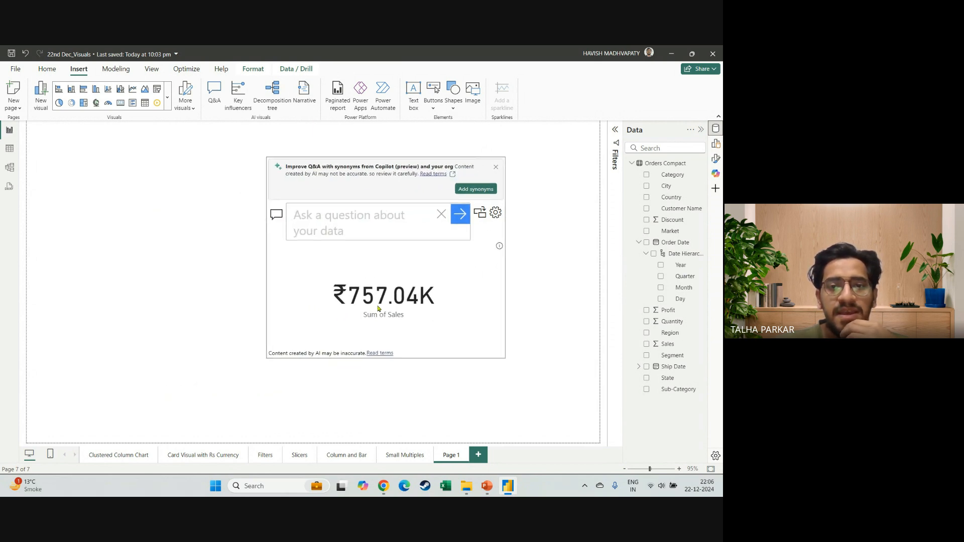
pyautogui.moveTo(378, 308); pyautogui.dragTo(465, 281)
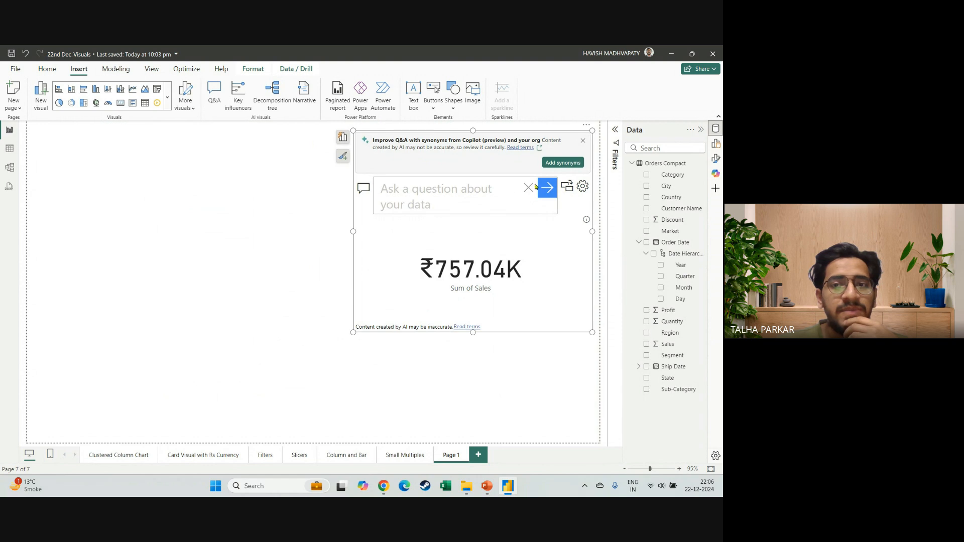
pyautogui.click(582, 141)
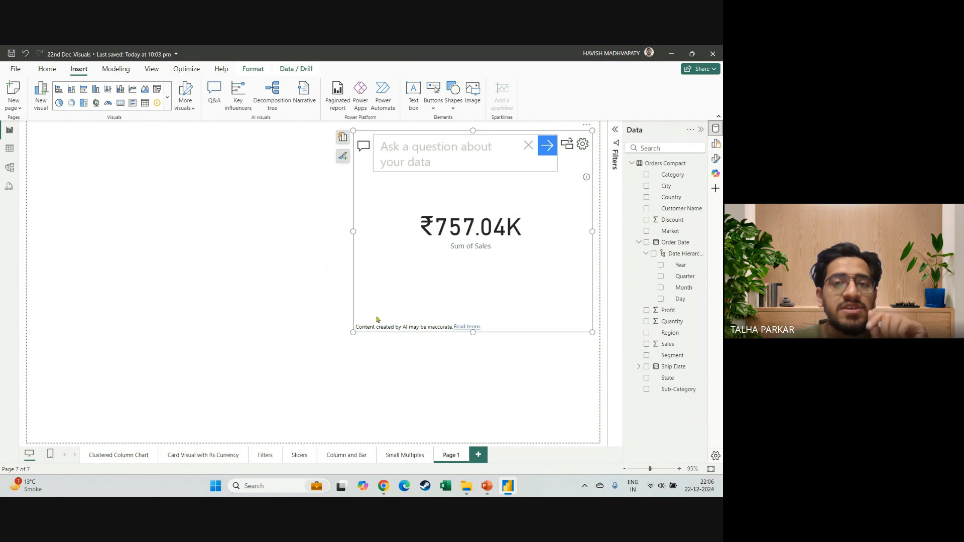
pyautogui.moveTo(377, 319); pyautogui.dragTo(413, 288)
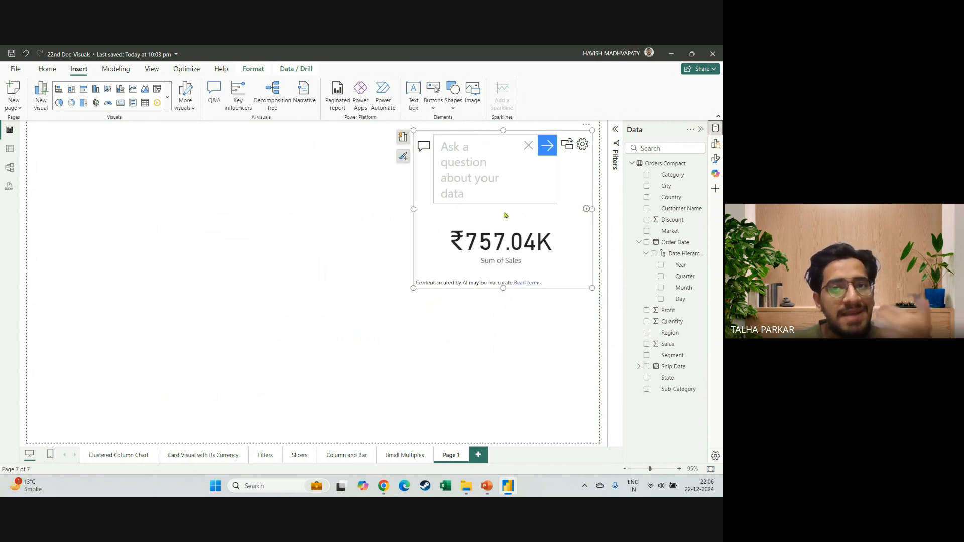
# Set the text size of the Q&A visual's question field to 15.
pyautogui.click(715, 158)
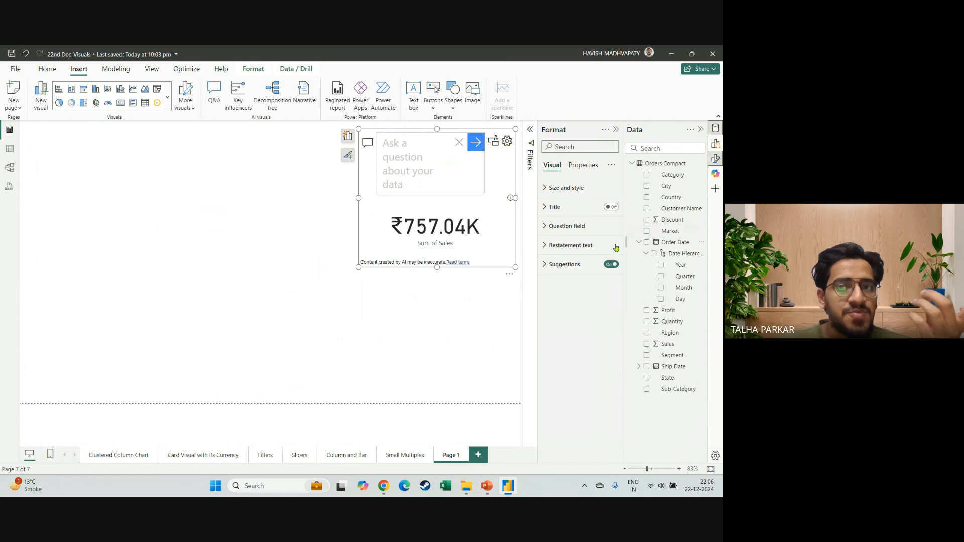
pyautogui.click(551, 208)
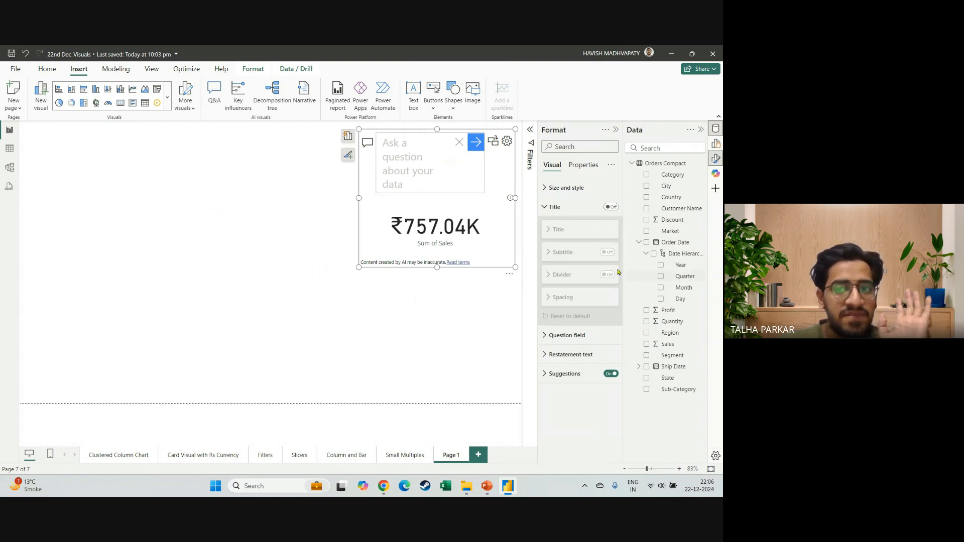
pyautogui.click(549, 209)
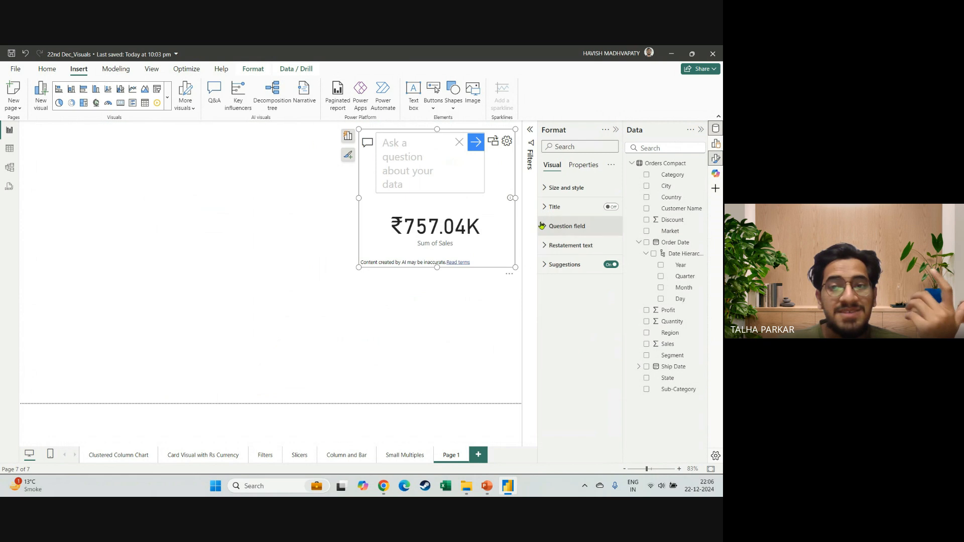
pyautogui.click(541, 226)
pyautogui.click(597, 273)
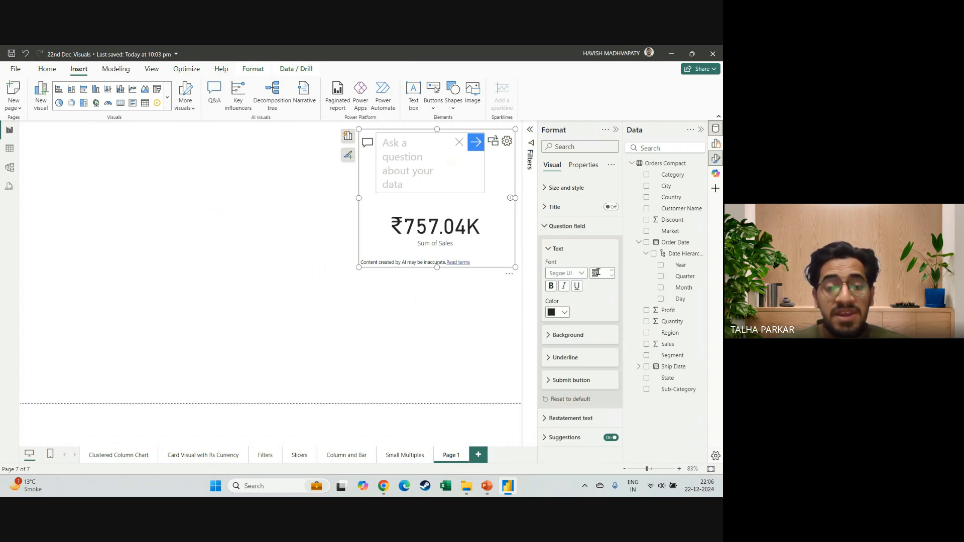
pyautogui.write('15')
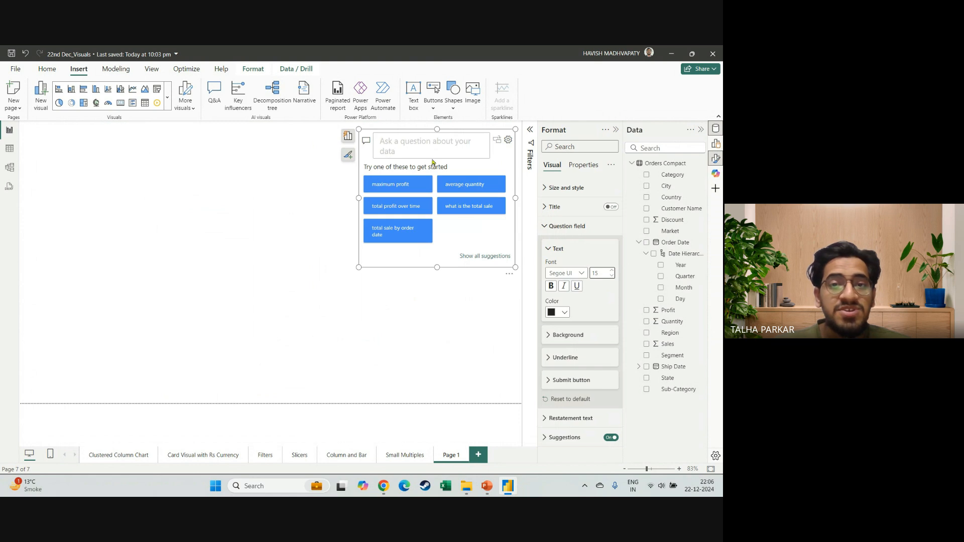
# Run the suggested question "total sale by order date" and enlarge the Q&A visual to cover most of the report page.
pyautogui.click(428, 141)
pyautogui.click(396, 241)
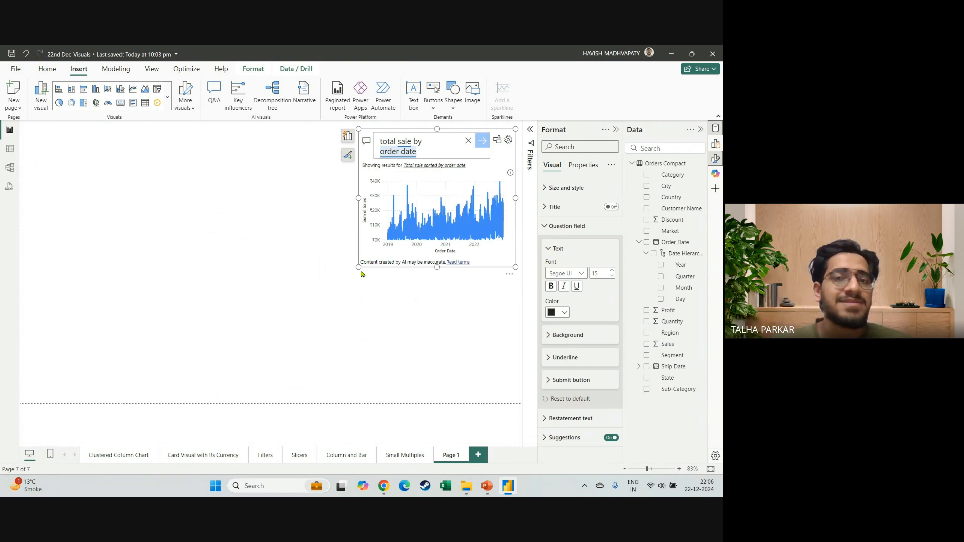
pyautogui.click(381, 282)
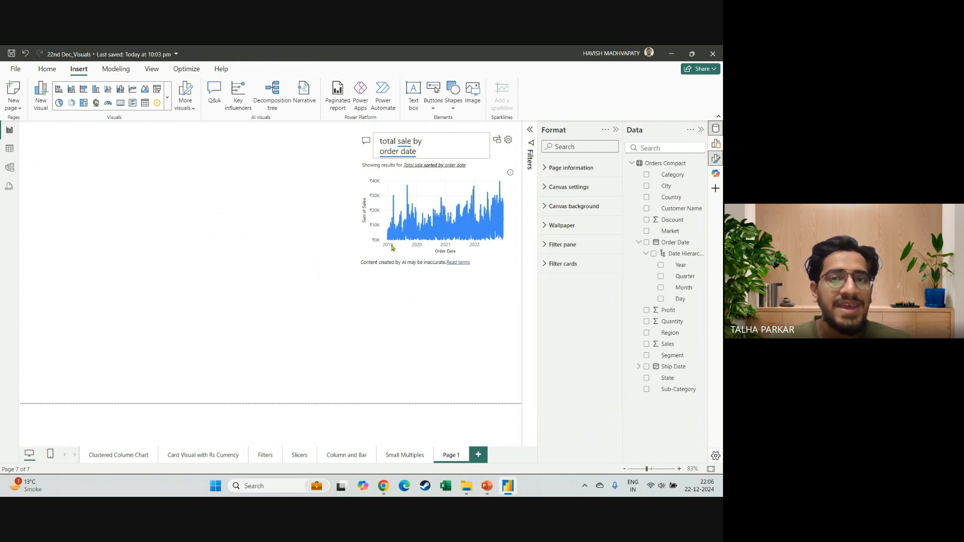
pyautogui.click(433, 150)
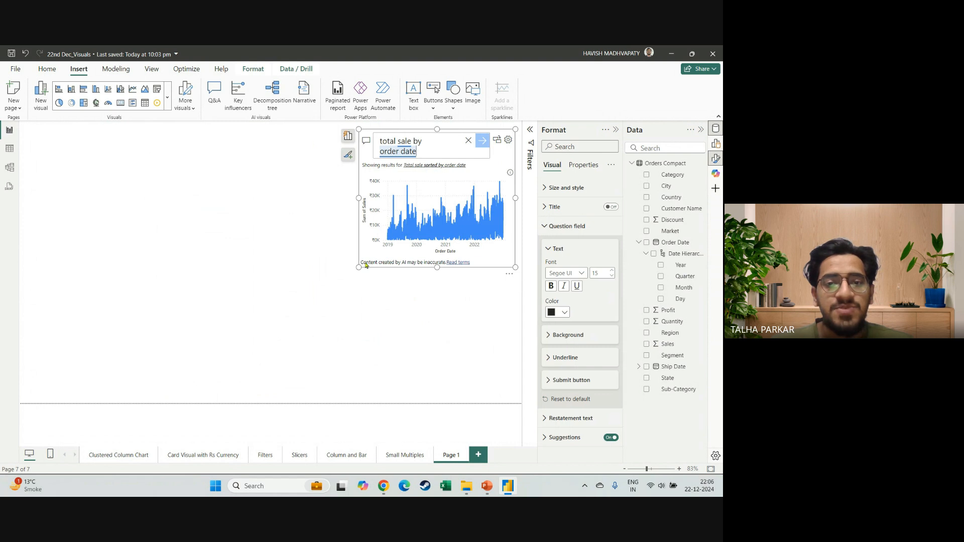
pyautogui.moveTo(358, 267); pyautogui.dragTo(116, 377)
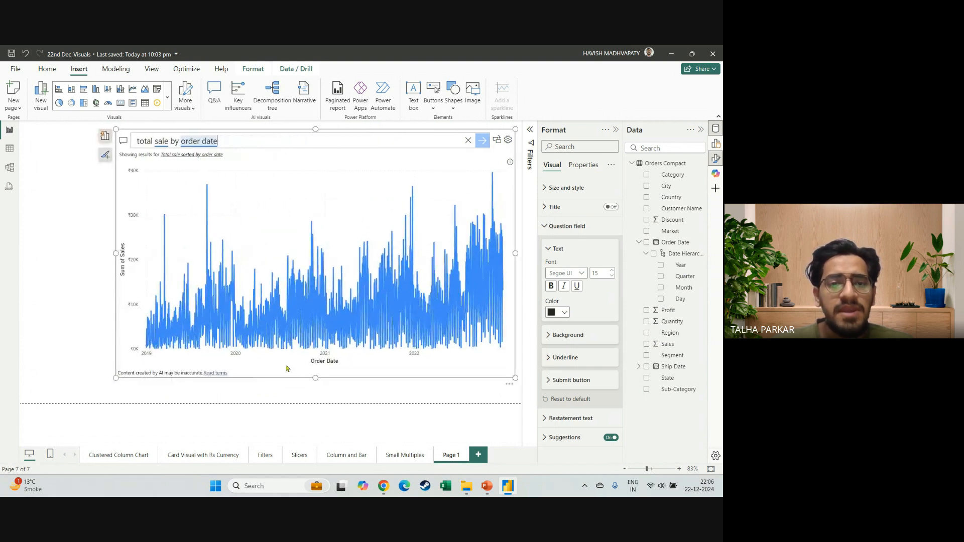
# Move the Q&A visual down and to the left so that it sits lower on the report page.
pyautogui.moveTo(280, 371); pyautogui.dragTo(245, 386)
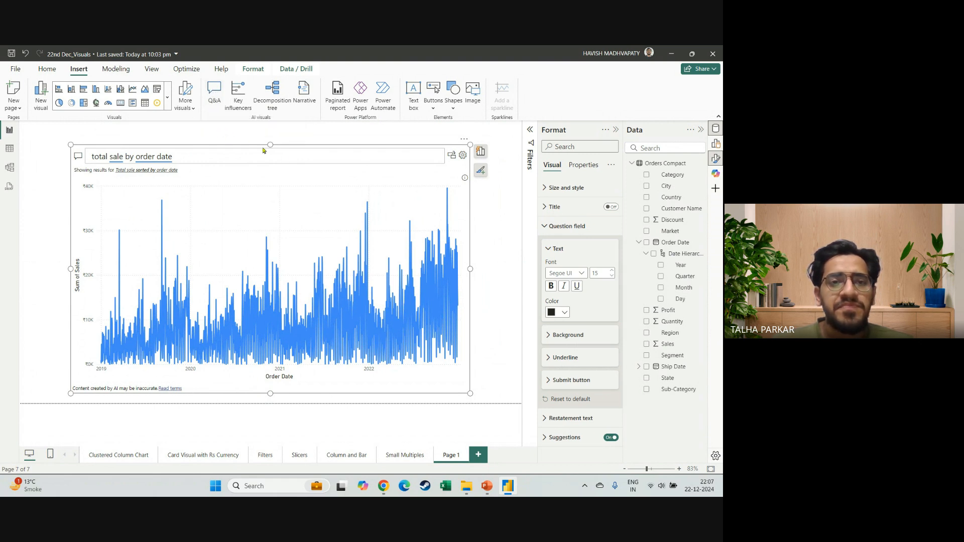
pyautogui.moveTo(308, 148)
pyautogui.mouseDown()
pyautogui.moveTo(319, 145)
pyautogui.moveTo(308, 144)
pyautogui.mouseUp()
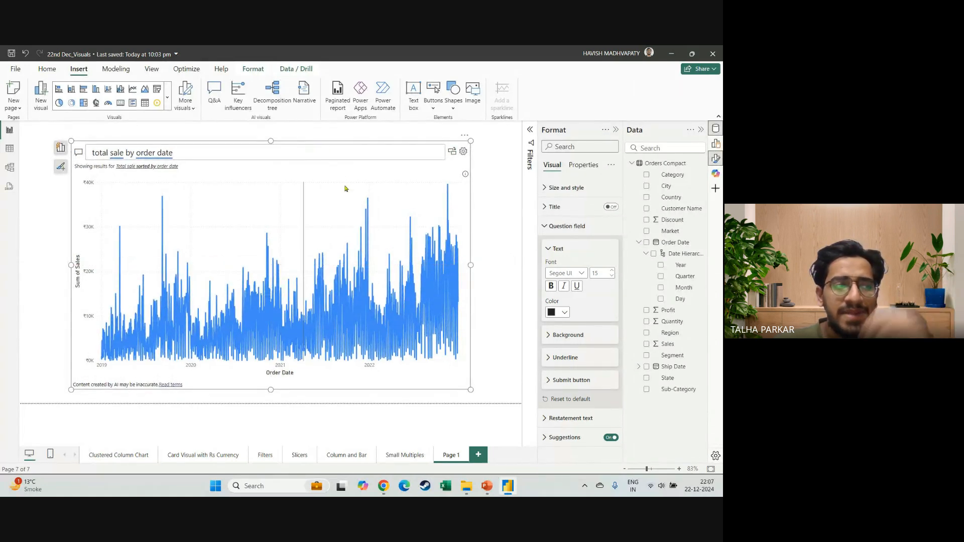
# Switch to the PowerPoint deck and browse its slides from Indian Currency up to Bookmarks and back to AI Visual – Q&A.
pyautogui.click(494, 489)
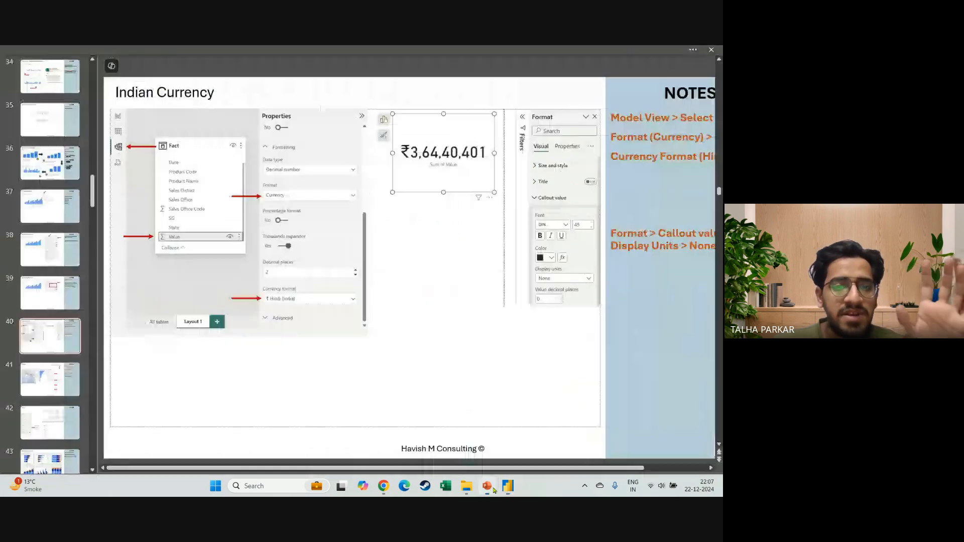
pyautogui.click(29, 201)
pyautogui.press('Down')
pyautogui.press('Down')
pyautogui.press('Down')
pyautogui.press('Down')
pyautogui.press('Down')
pyautogui.press('Down')
pyautogui.press('Down')
pyautogui.press('Down')
pyautogui.press('Down')
pyautogui.press('Down')
pyautogui.press('Down')
pyautogui.press('Down')
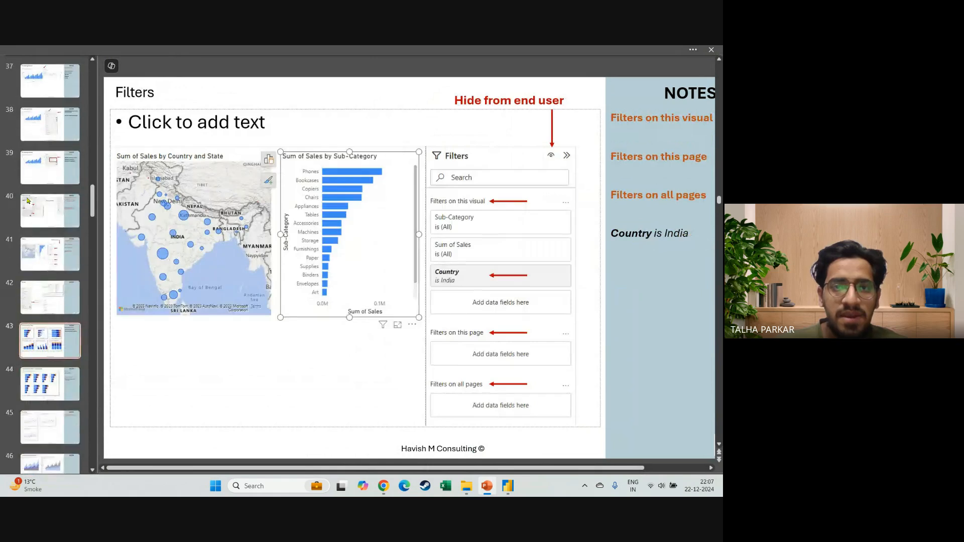
pyautogui.press('Down')
pyautogui.press('Down')
pyautogui.press('Down')
pyautogui.press('Down')
pyautogui.press('Down')
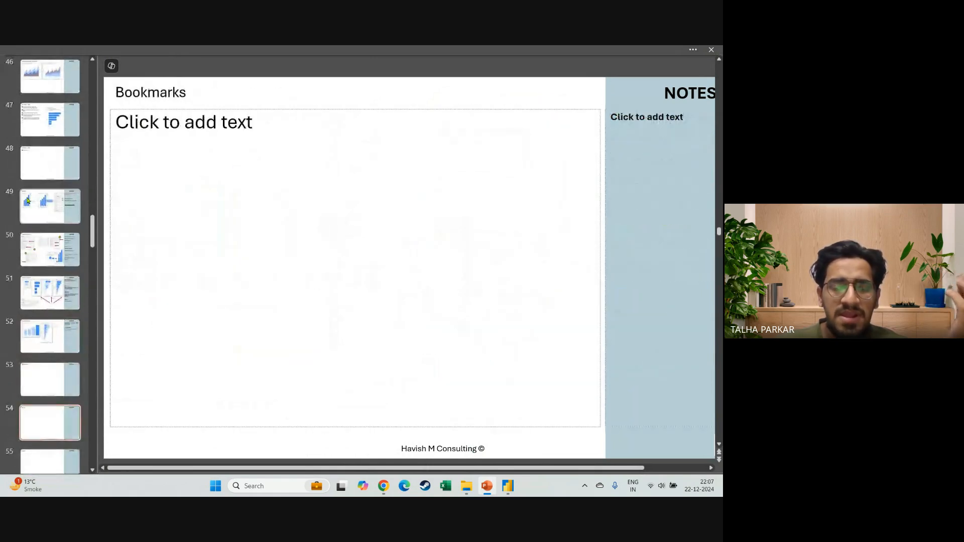
pyautogui.press('Up')
pyautogui.press('Up')
pyautogui.press('Up')
pyautogui.press('Up')
pyautogui.press('Up')
pyautogui.press('Up')
pyautogui.press('Up')
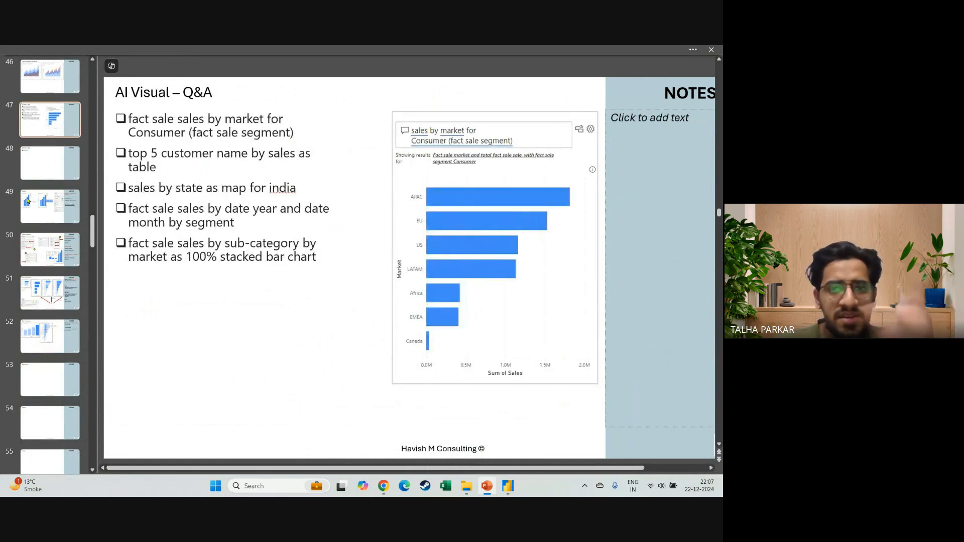
# Review the earlier slides back to Drill Options – Drill down, and close the presentation.
pyautogui.press('Up')
pyautogui.press('Up')
pyautogui.press('Up')
pyautogui.press('Up')
pyautogui.press('Up')
pyautogui.press('Up')
pyautogui.press('Up')
pyautogui.press('Up')
pyautogui.press('Up')
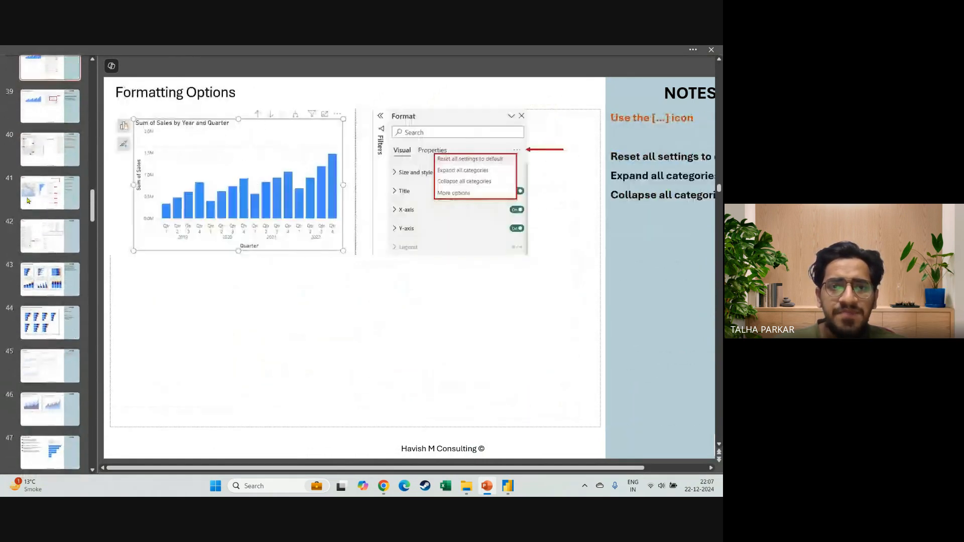
pyautogui.press('Up')
pyautogui.press('Up')
pyautogui.press('Up')
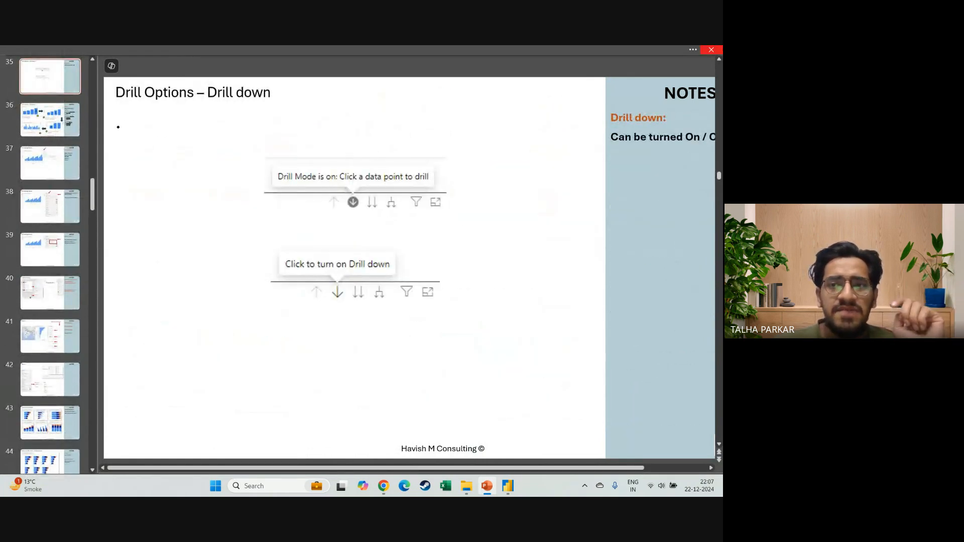
pyautogui.click(711, 49)
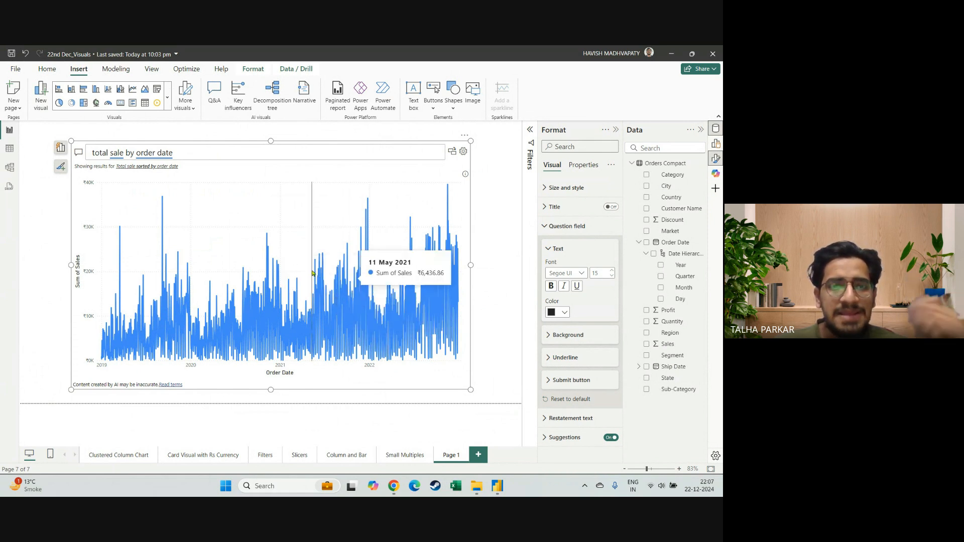
# Apply the restated question "Total sale sorted by order date" in the Q&A visual and save the report.
pyautogui.click(151, 169)
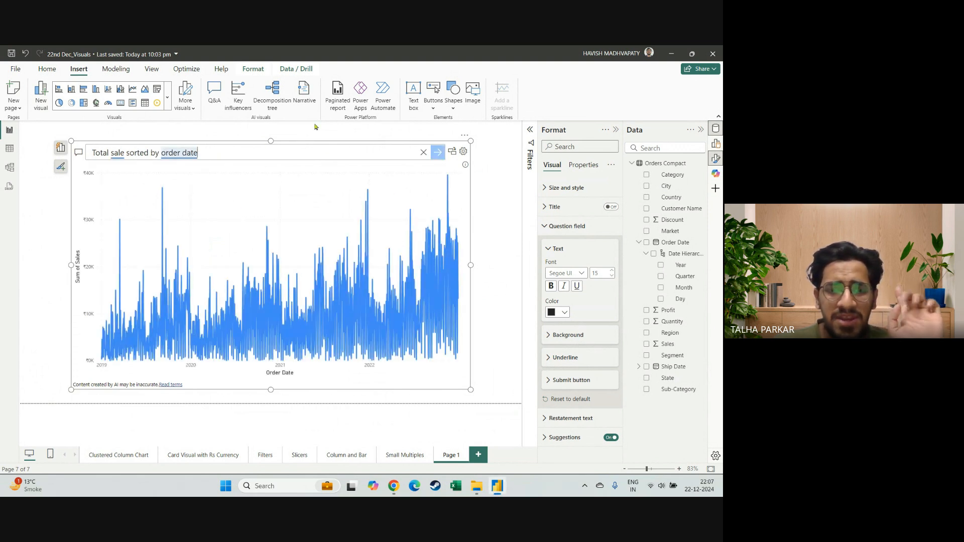
pyautogui.click(11, 53)
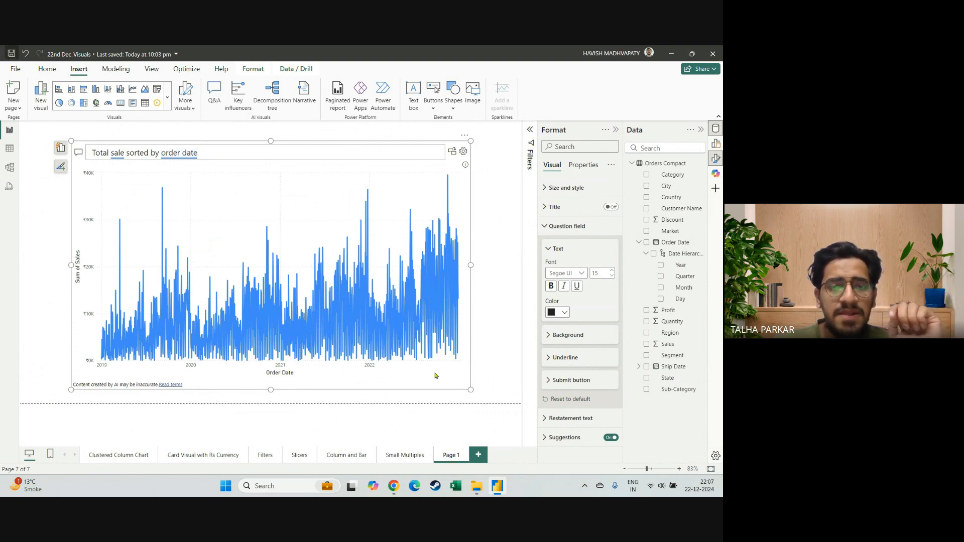
# Switch to the Google Meet call to check its in-call messages, and return to Power BI to deselect the Q&A visual.
pyautogui.moveTo(393, 486)
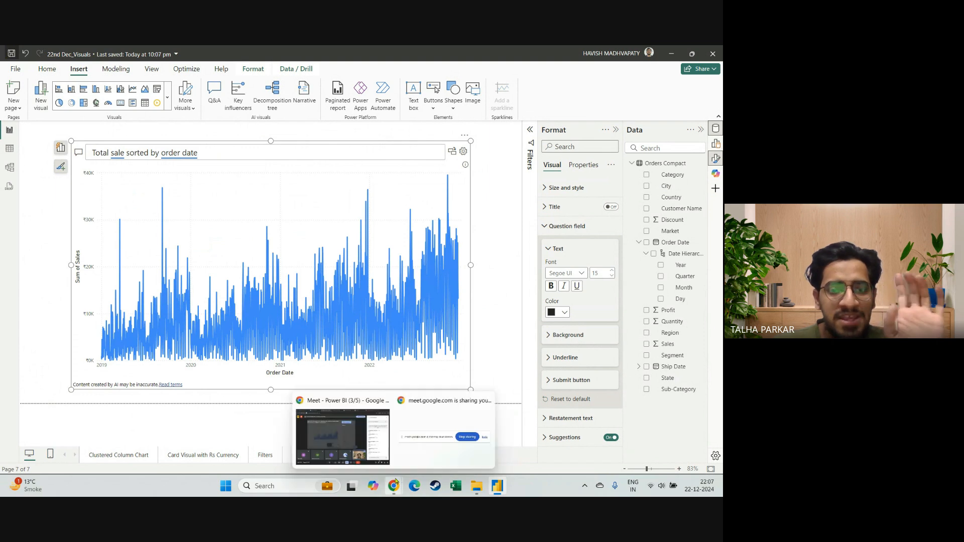
pyautogui.click(356, 428)
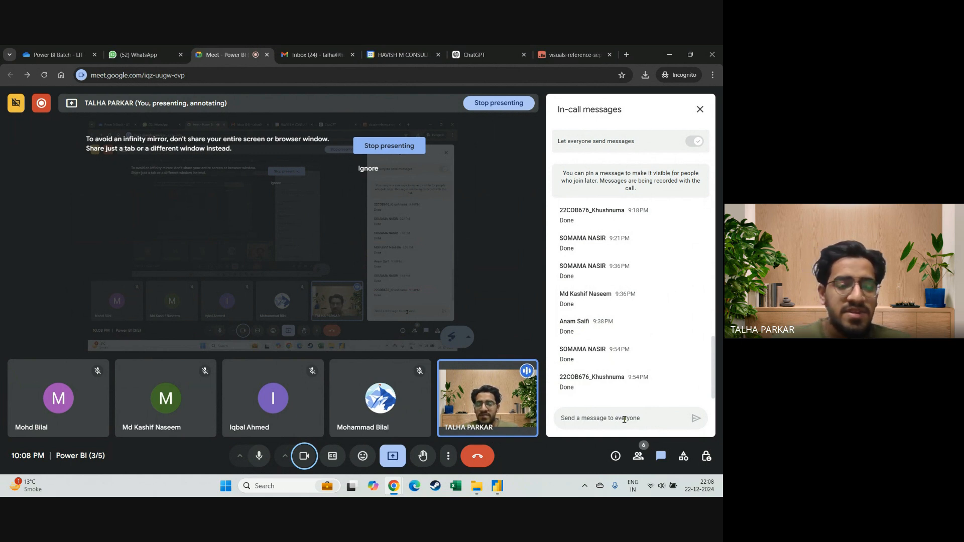
pyautogui.hotkey('alt', 'Tab')
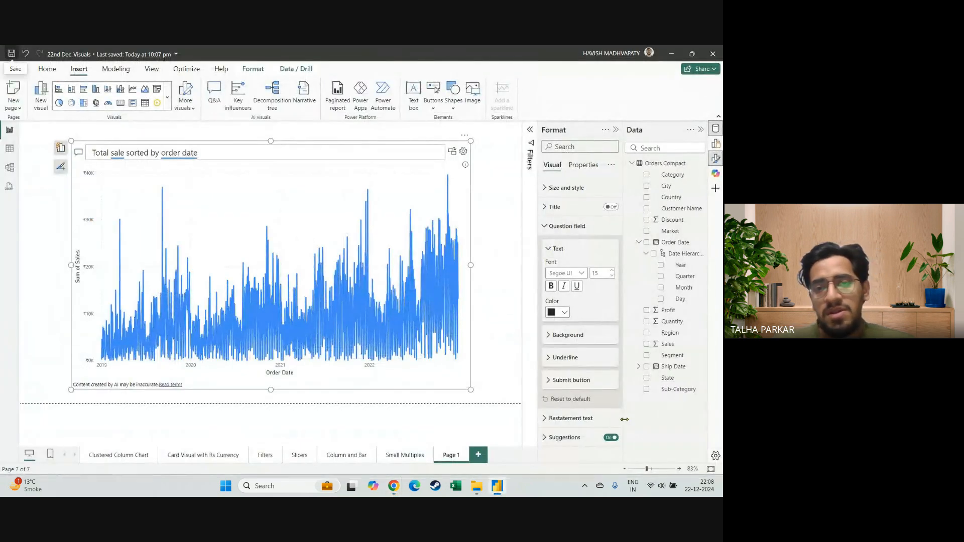
pyautogui.click(498, 321)
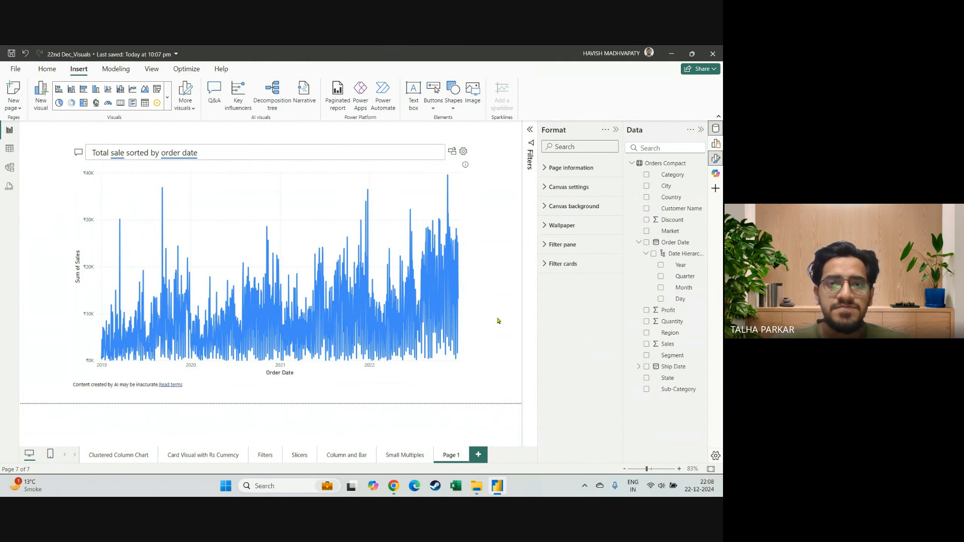
# Switch to the Google Meet call to read the new replies and view the participant list, and return to Power BI.
pyautogui.hotkey('alt', 'Tab')
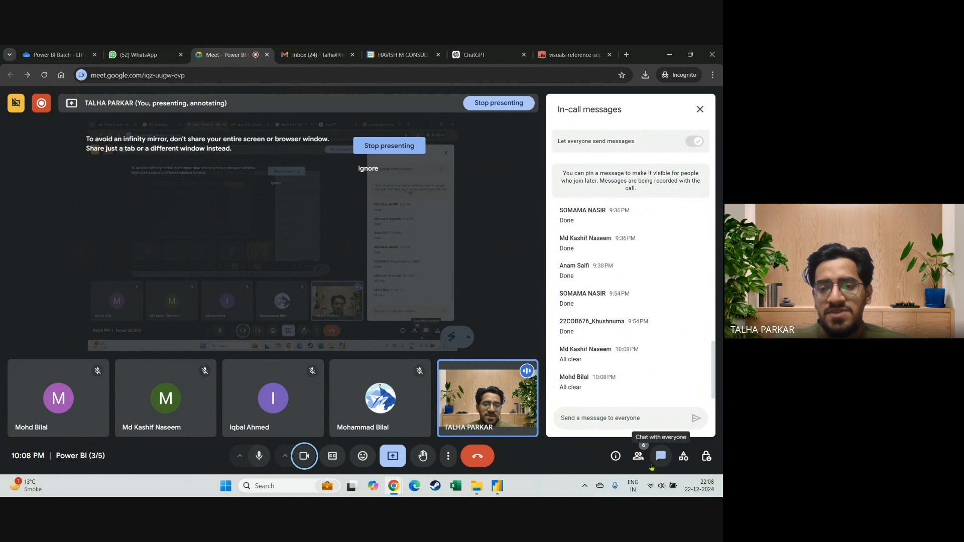
pyautogui.click(639, 455)
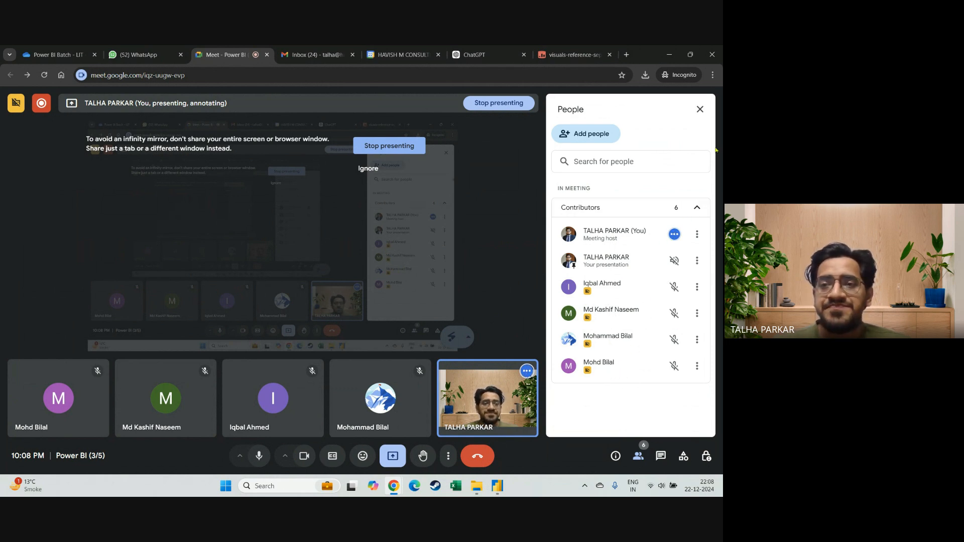
pyautogui.click(699, 110)
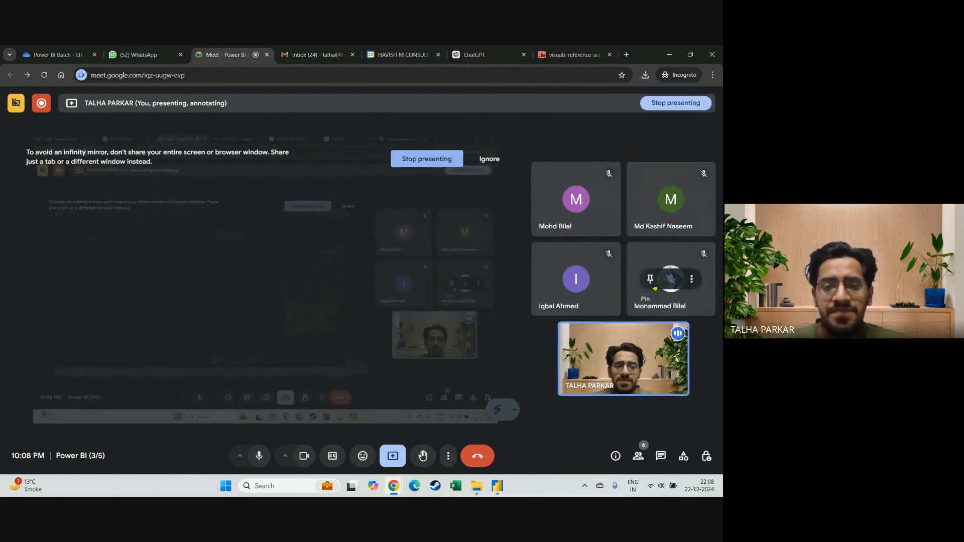
pyautogui.hotkey('alt', 'Tab')
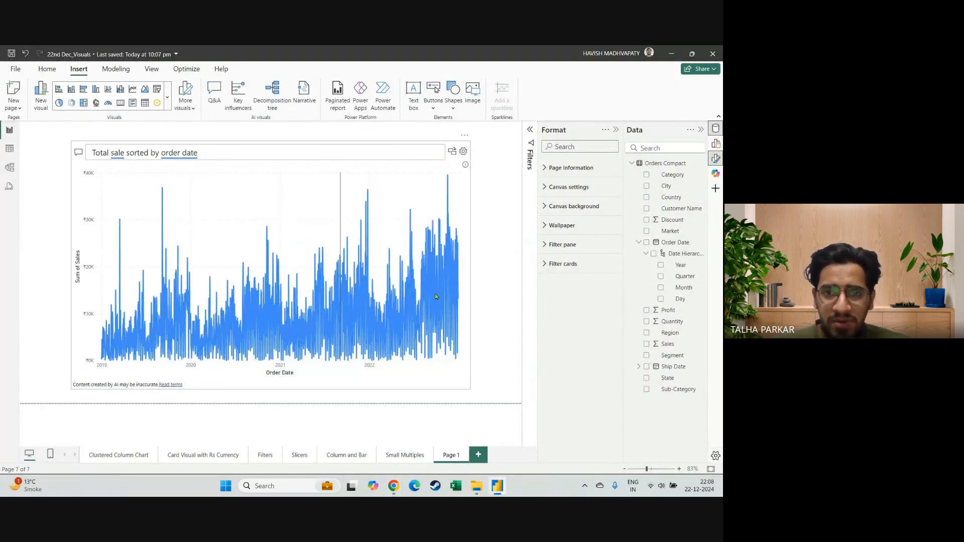
# Open the in-call messages in Google Meet again, and switch back to Power BI to save the report.
pyautogui.hotkey('alt', 'Tab')
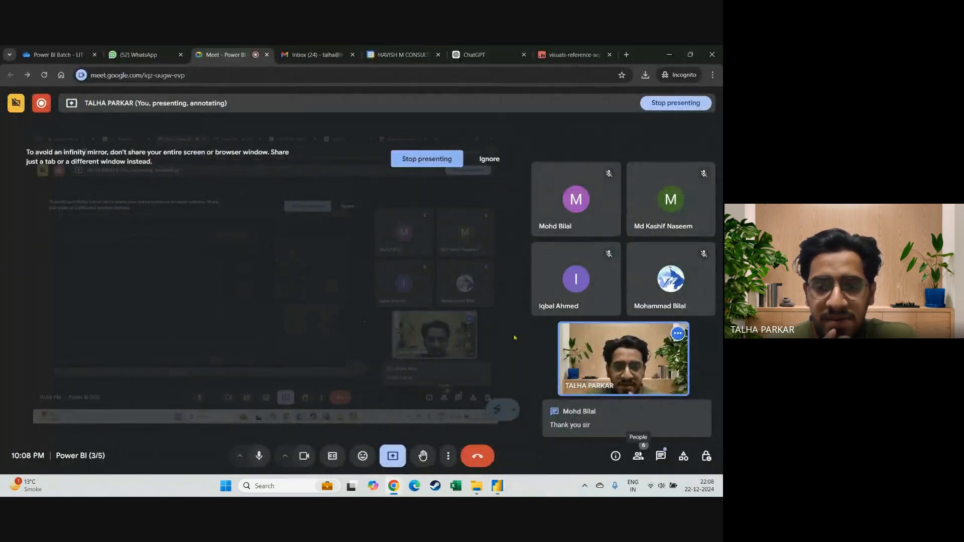
pyautogui.click(660, 465)
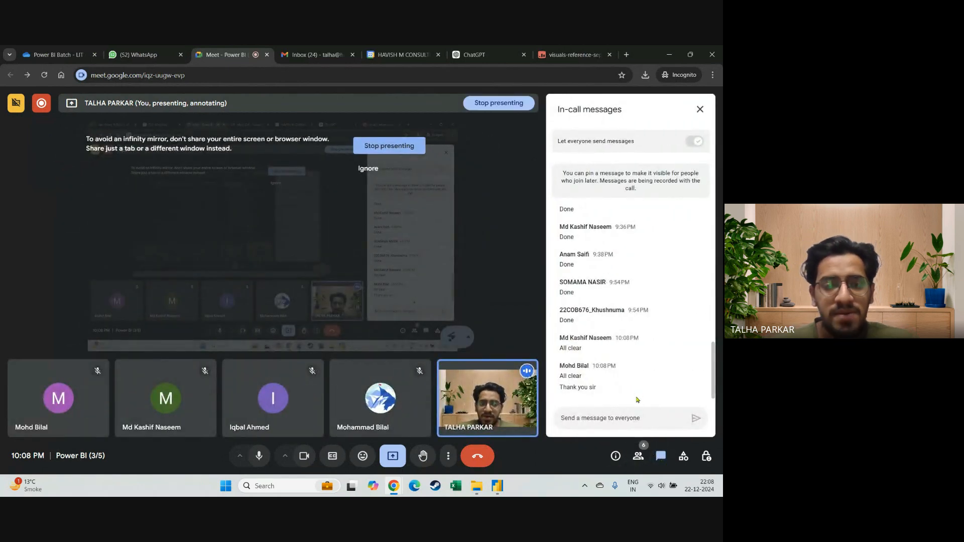
pyautogui.hotkey('alt', 'Tab')
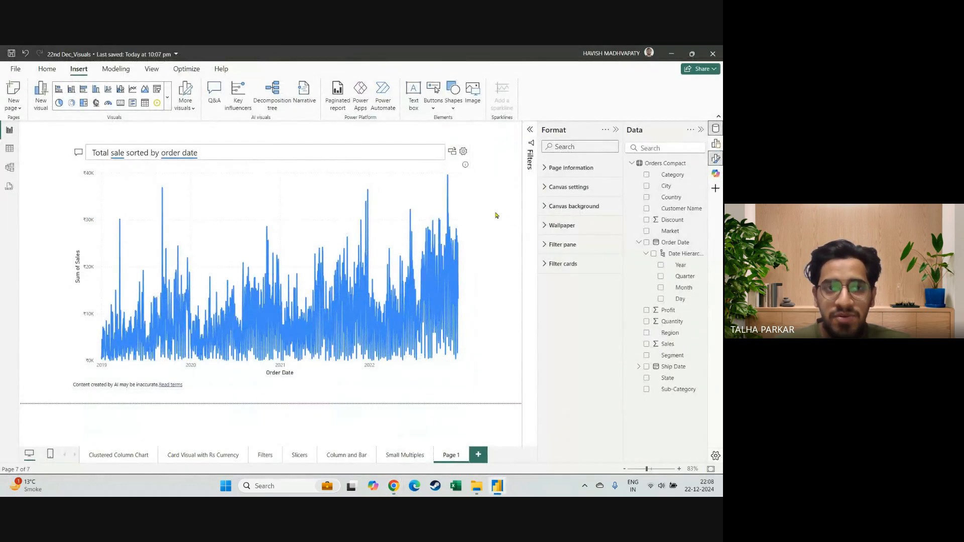
pyautogui.click(7, 53)
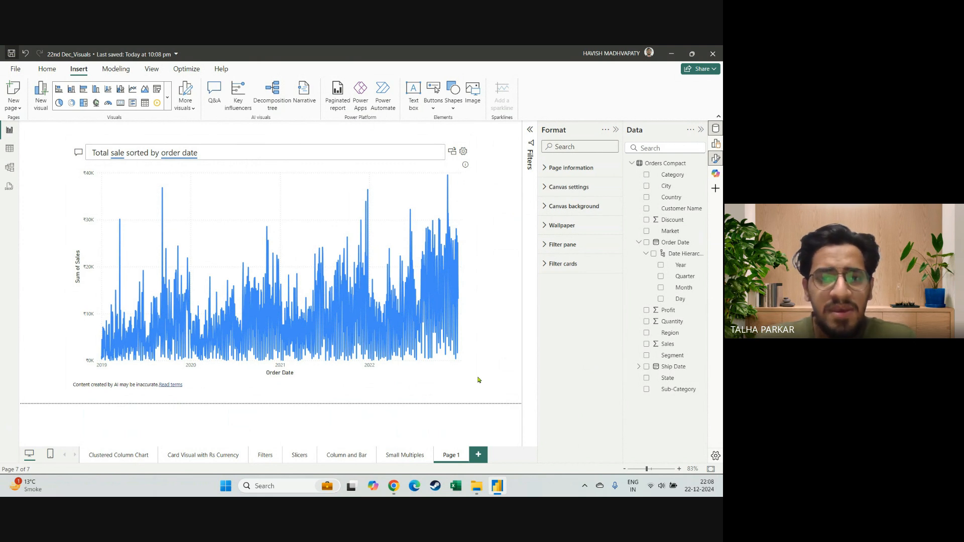
# Switch to the Google Meet call and open its recording management.
pyautogui.hotkey('alt', 'Tab')
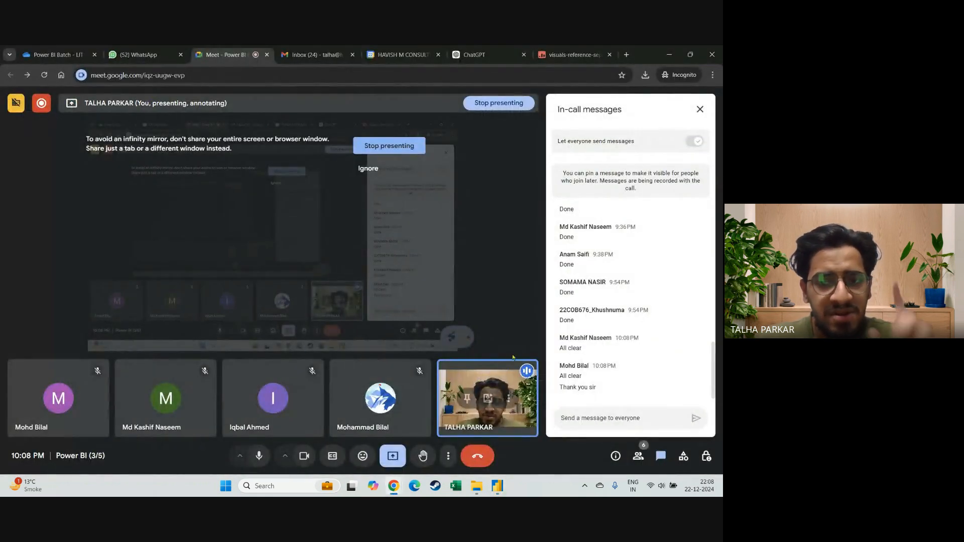
pyautogui.click(452, 458)
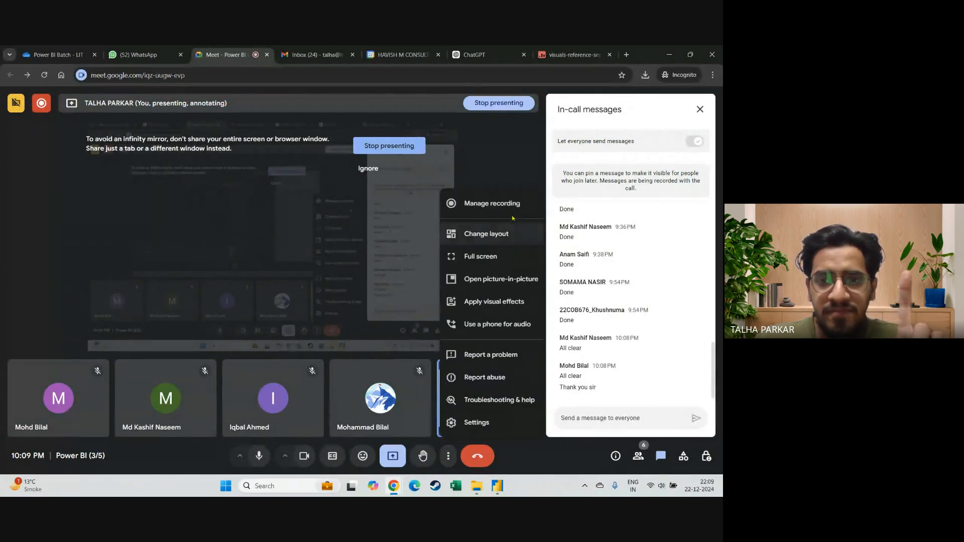
pyautogui.click(484, 204)
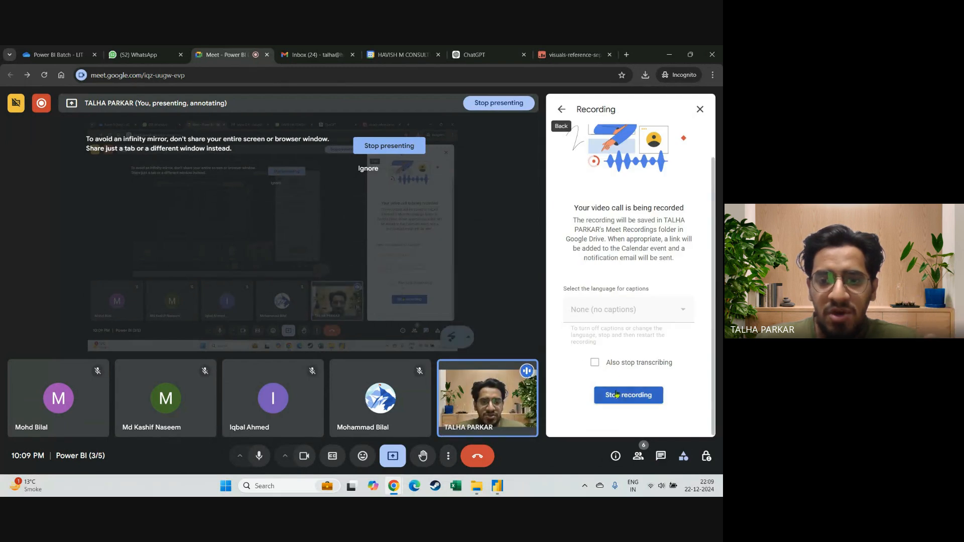